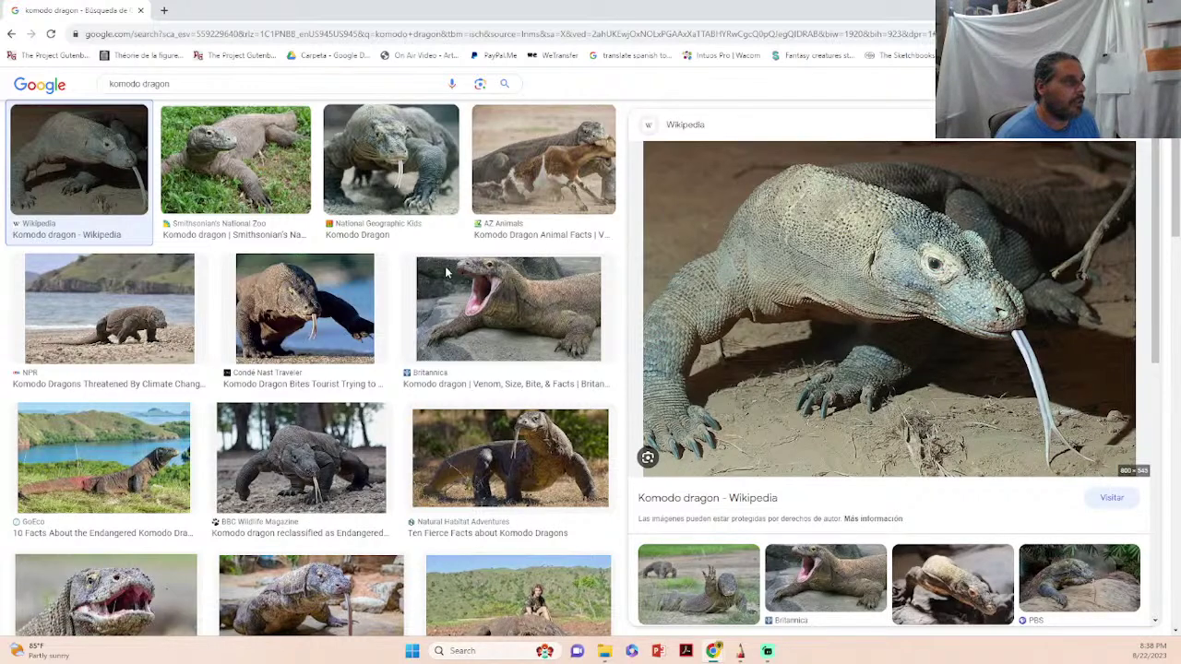
- Start saving the Wikipedia Komodo dragon image and browse to the PINTURA NARRATIVA LECHUZA folder inside mis pinturas
left_click(420, 189)
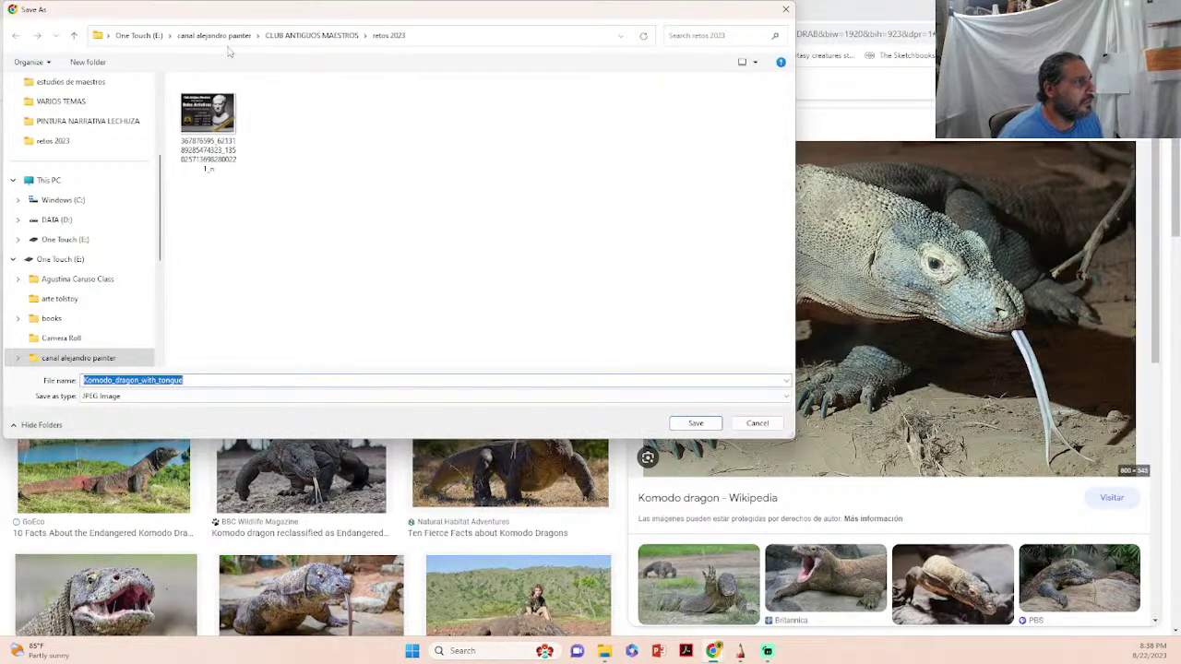
left_click(224, 39)
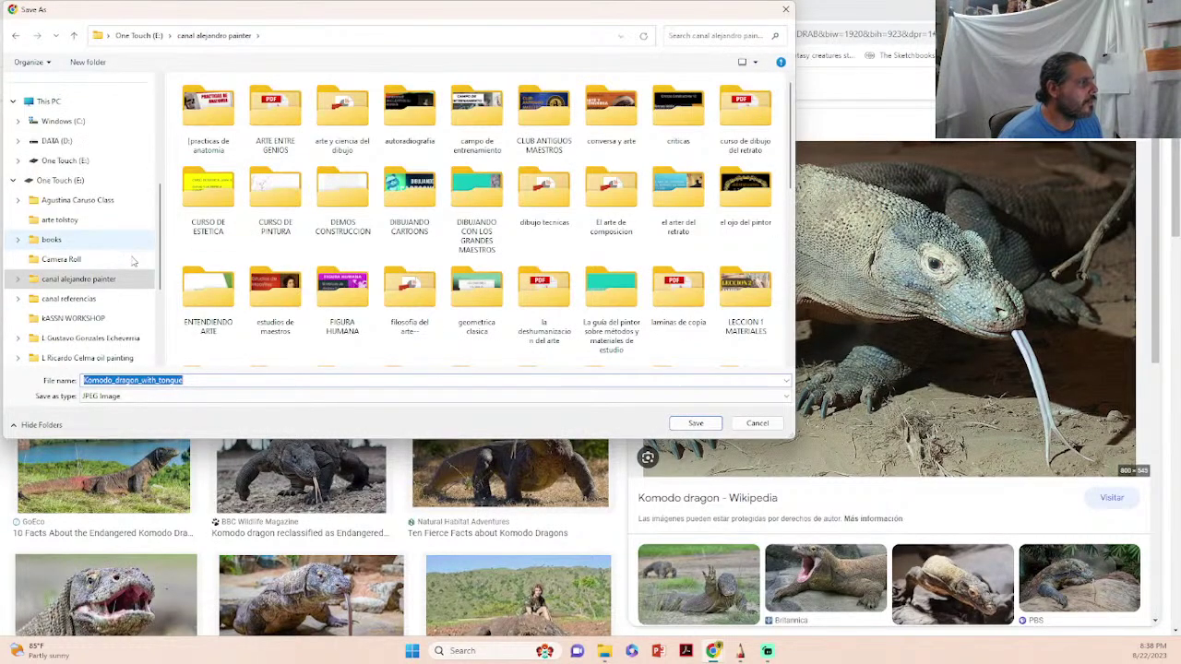
scroll(92, 249, "down", 5)
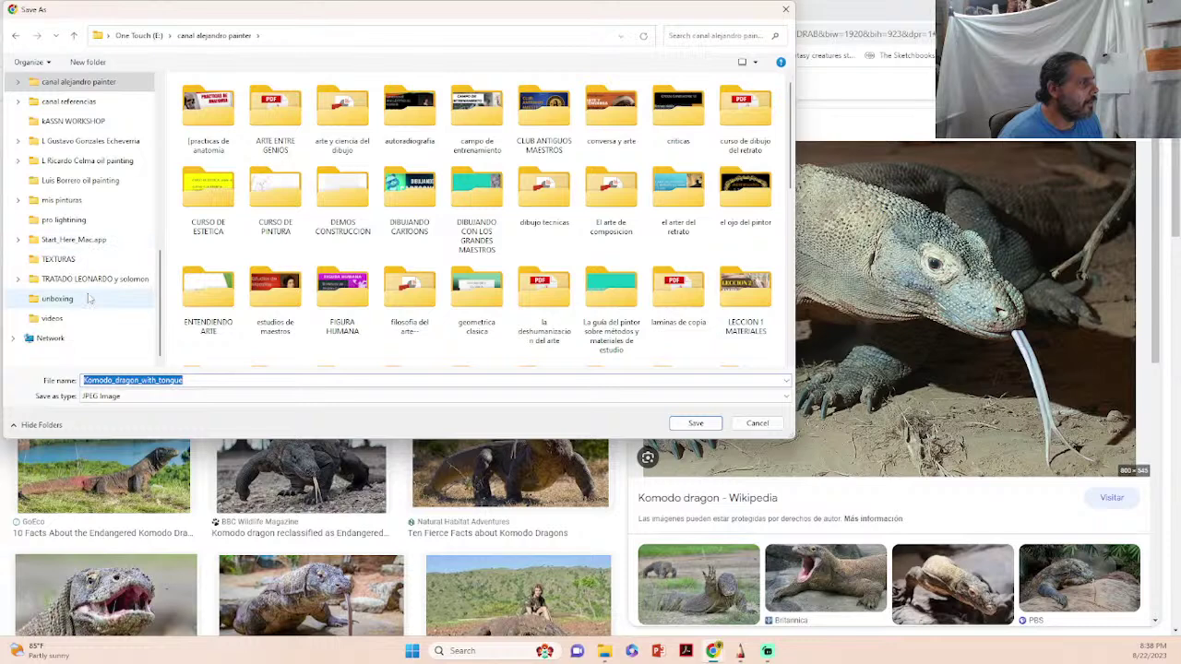
left_click(61, 200)
left_click(287, 118)
double_click(287, 118)
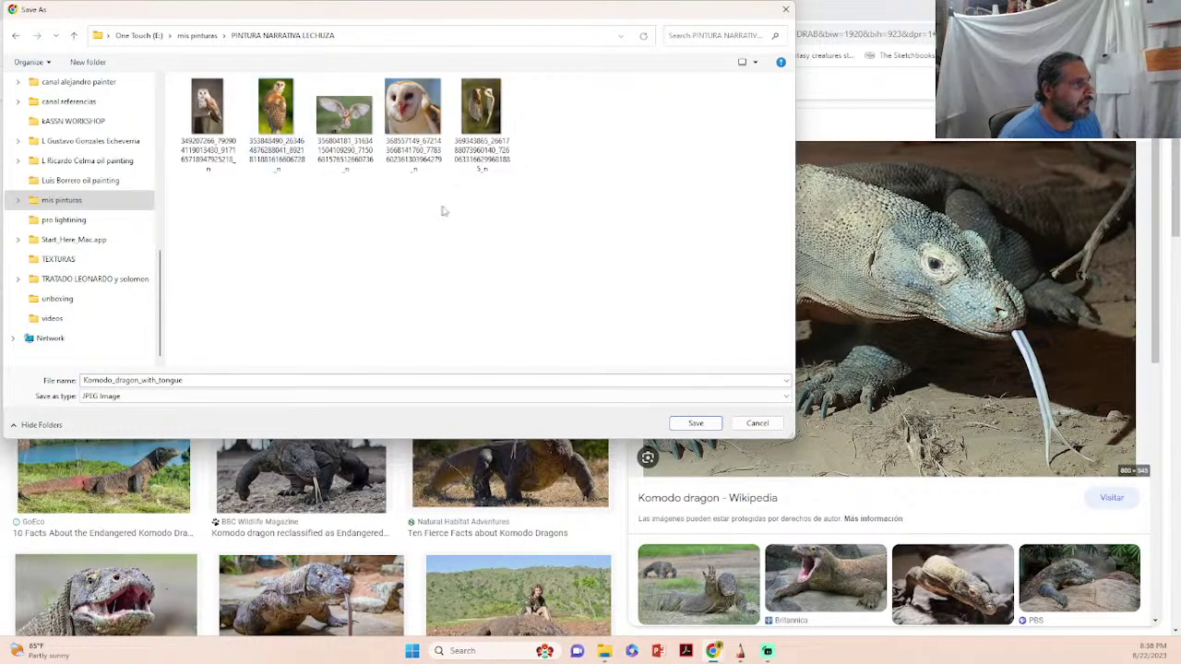
left_click(158, 187)
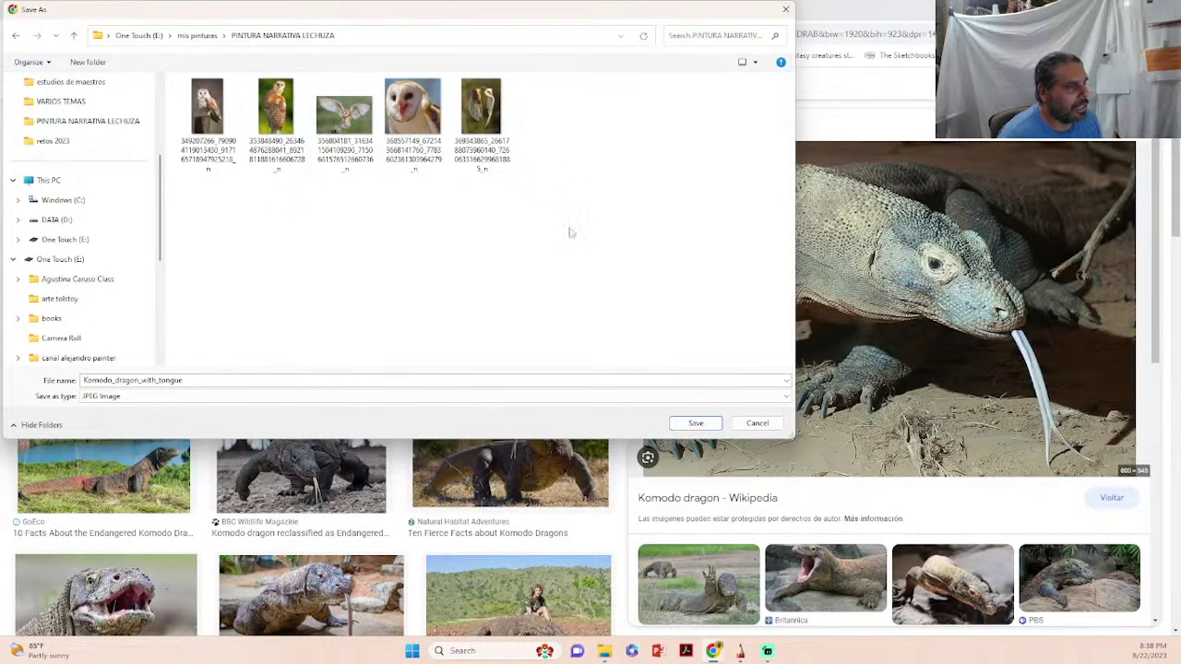
- Create a folder named komodo inside PINTURA NARRATIVA LECHUZA and save the image there as Komodo_dragon_with_tongue
right_click(635, 160)
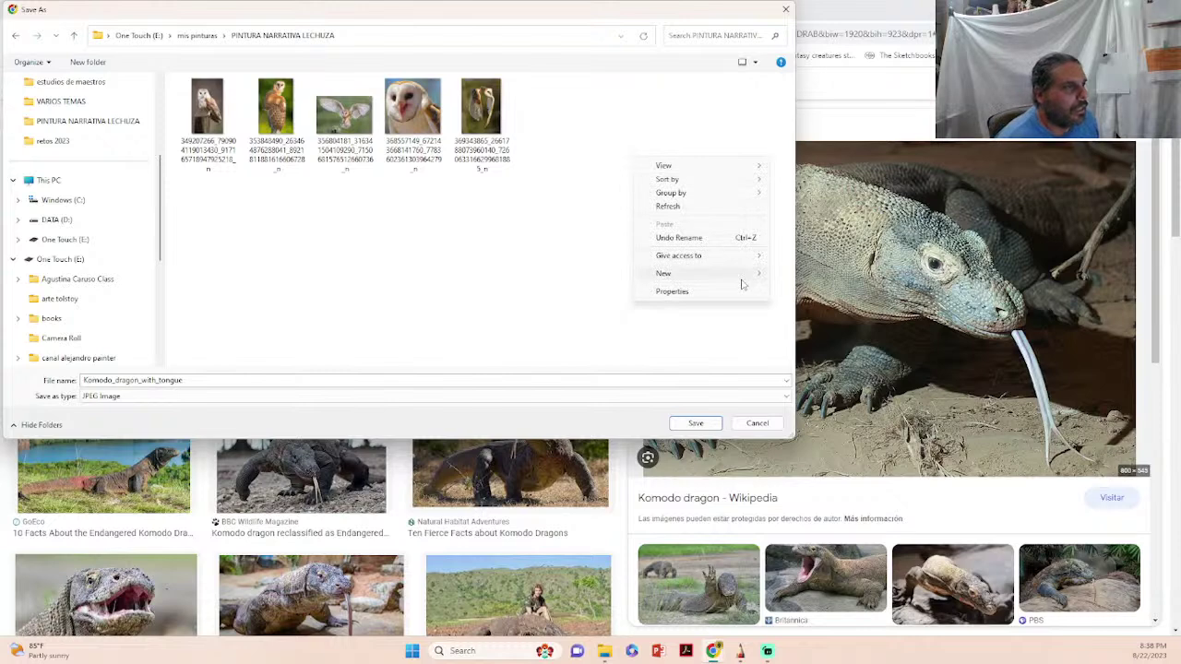
mouse_move(727, 278)
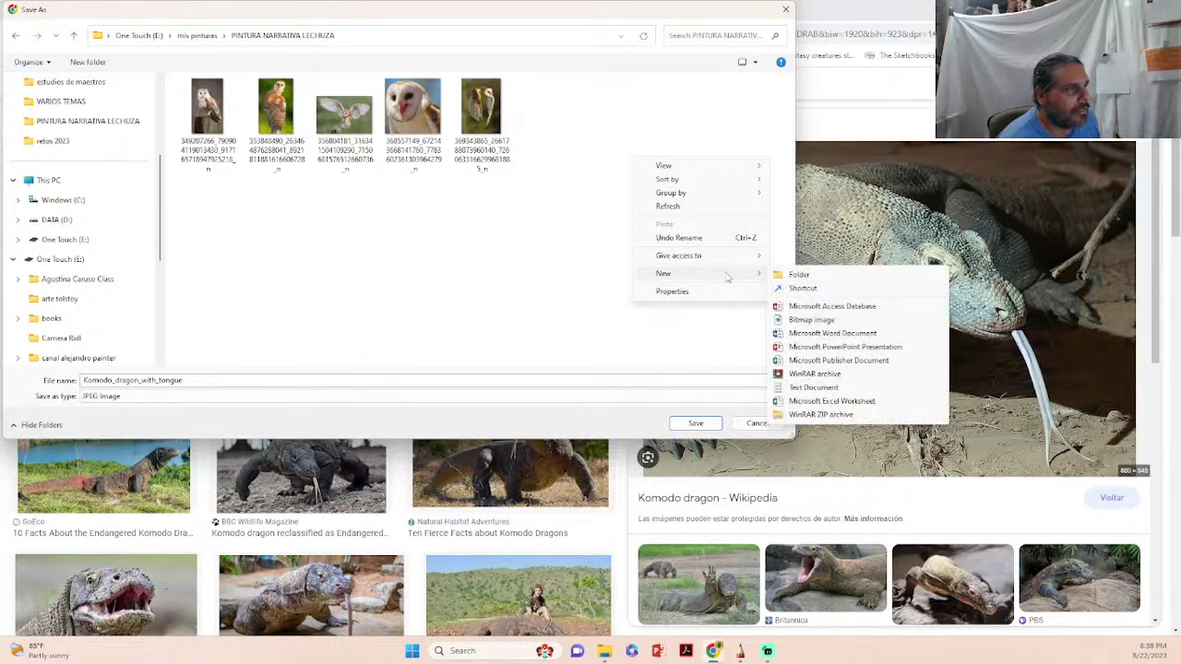
left_click(799, 274)
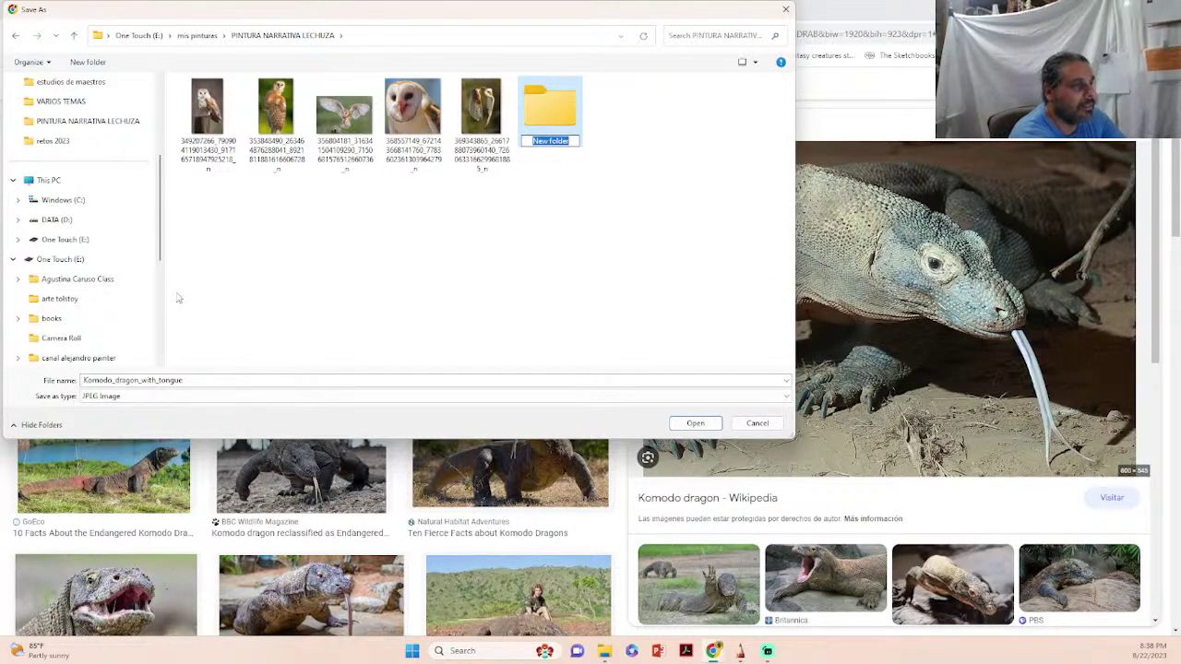
type("k")
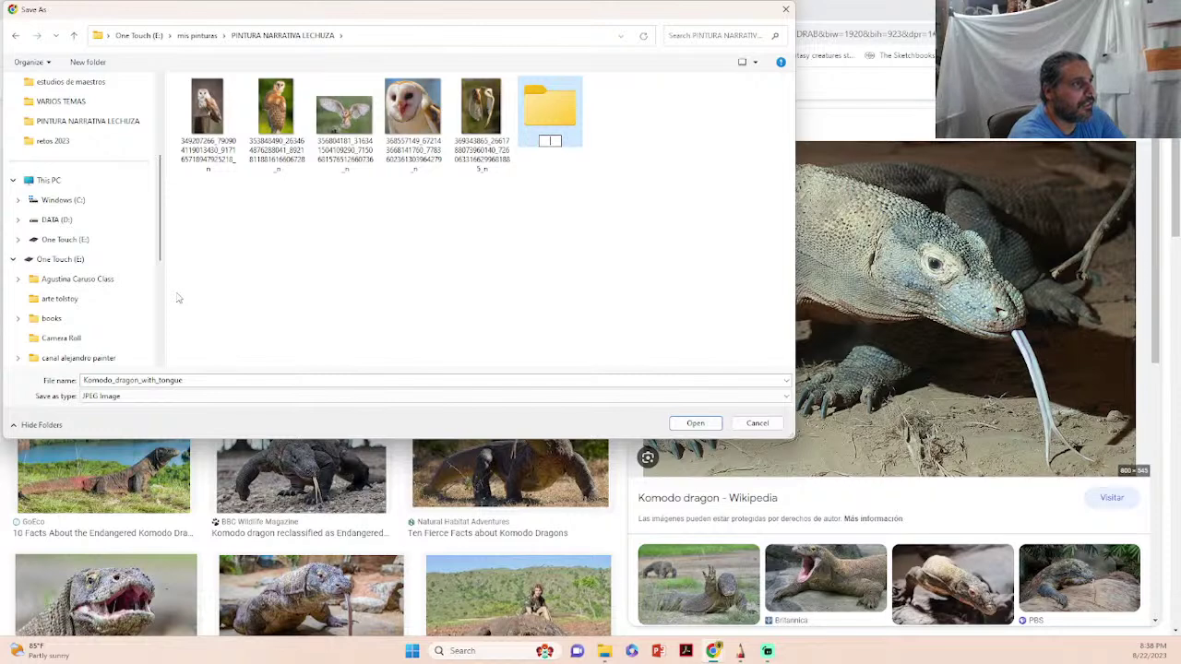
type("omodo")
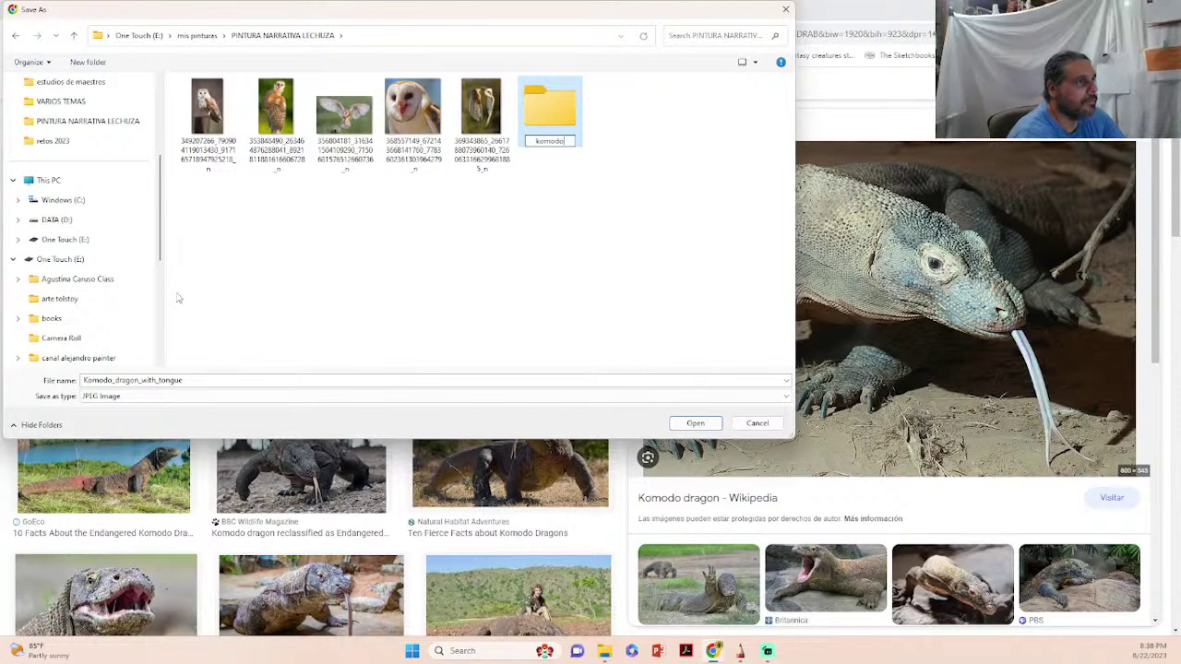
double_click(564, 115)
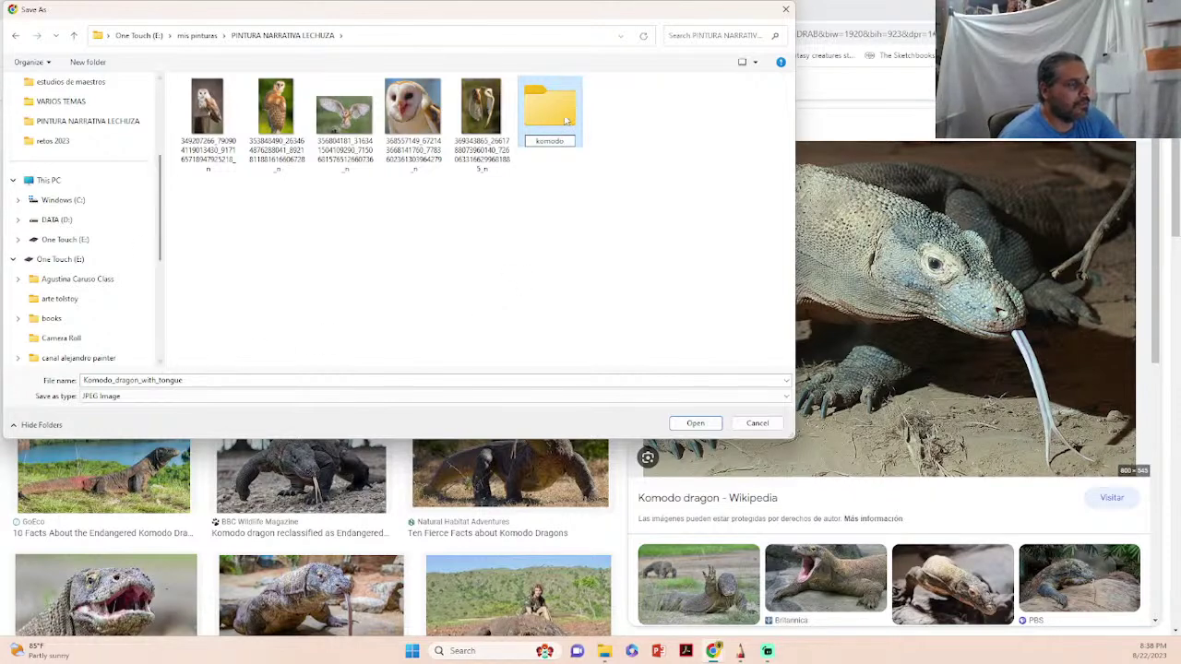
left_click(695, 422)
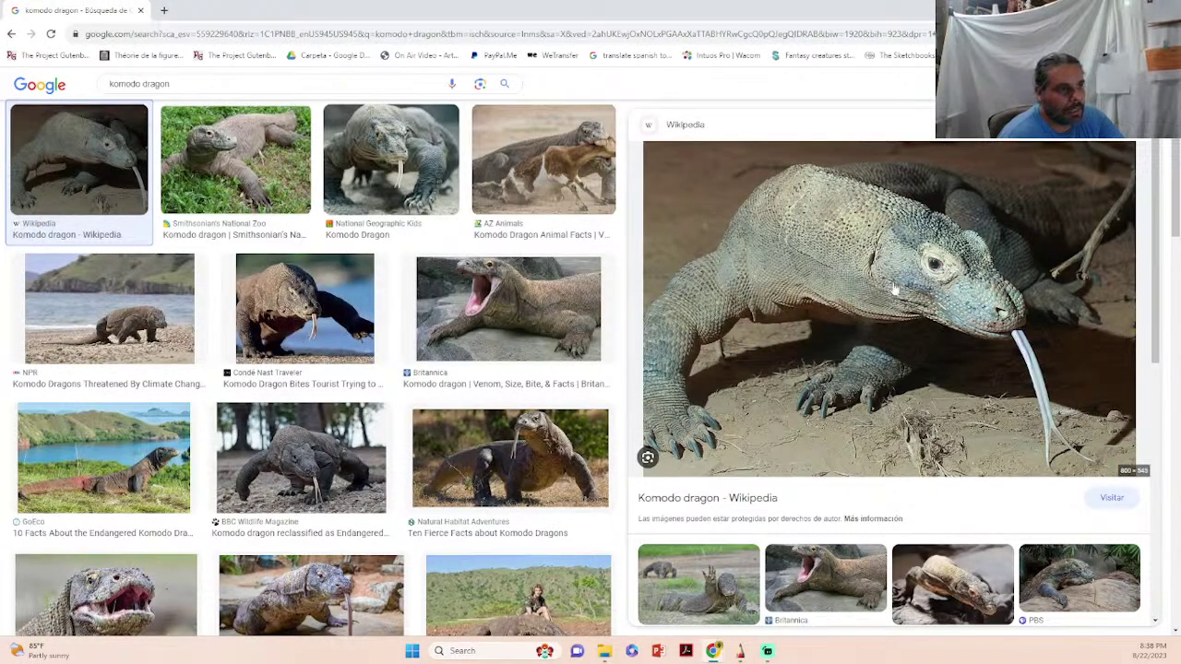
- Open the saved Komodo_dragon_with_tongue image from the komodo folder and move its viewer to the other monitor as a reference
left_click(604, 651)
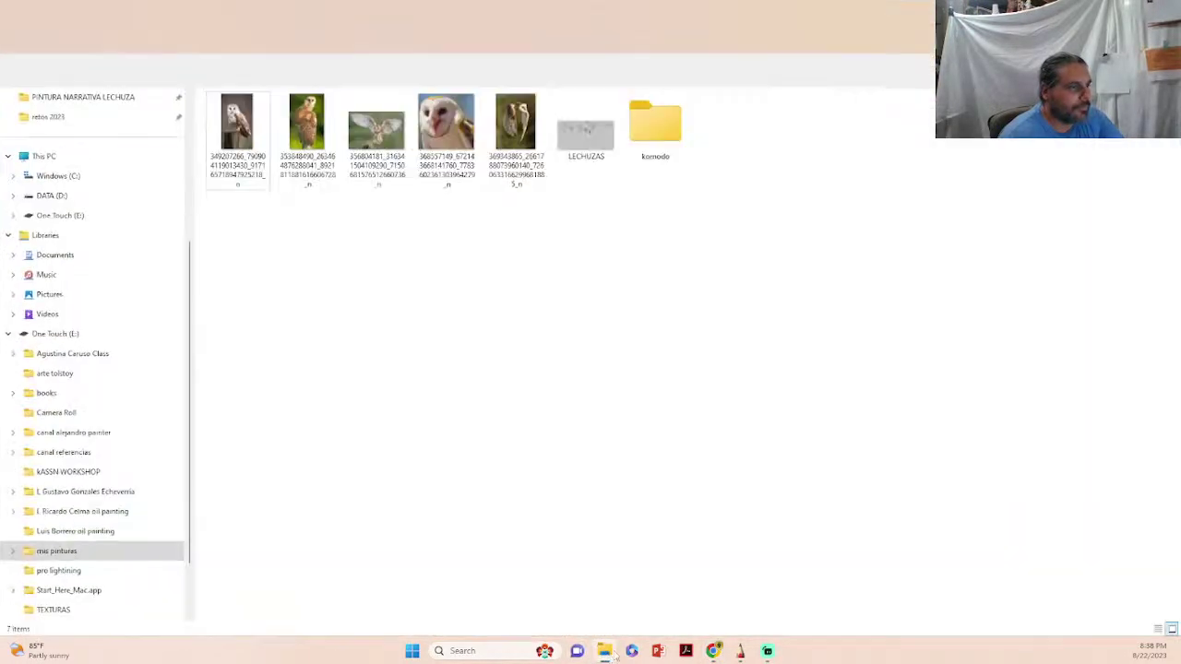
double_click(655, 124)
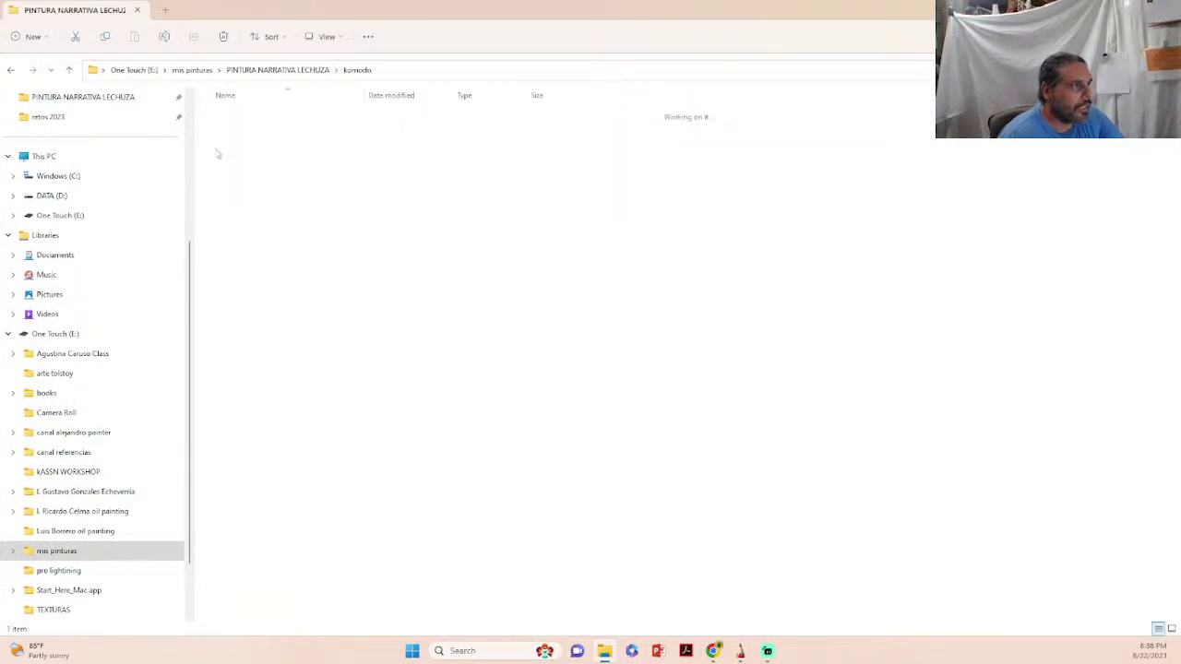
double_click(236, 152)
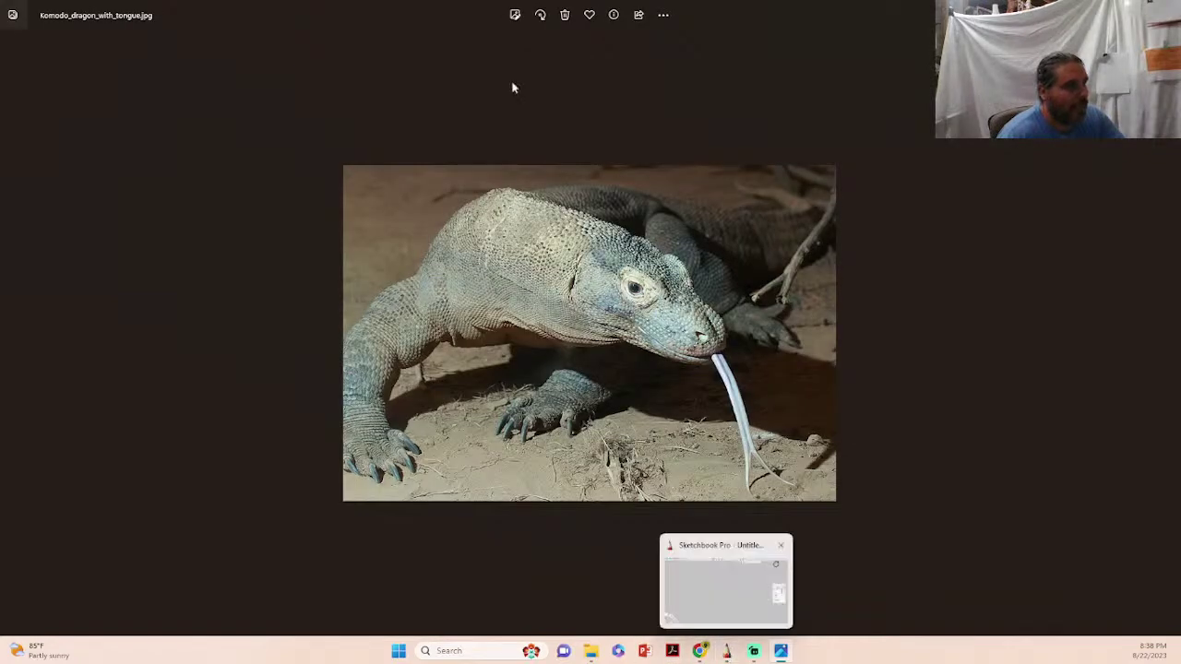
left_click_drag(753, 17, 1180, 213)
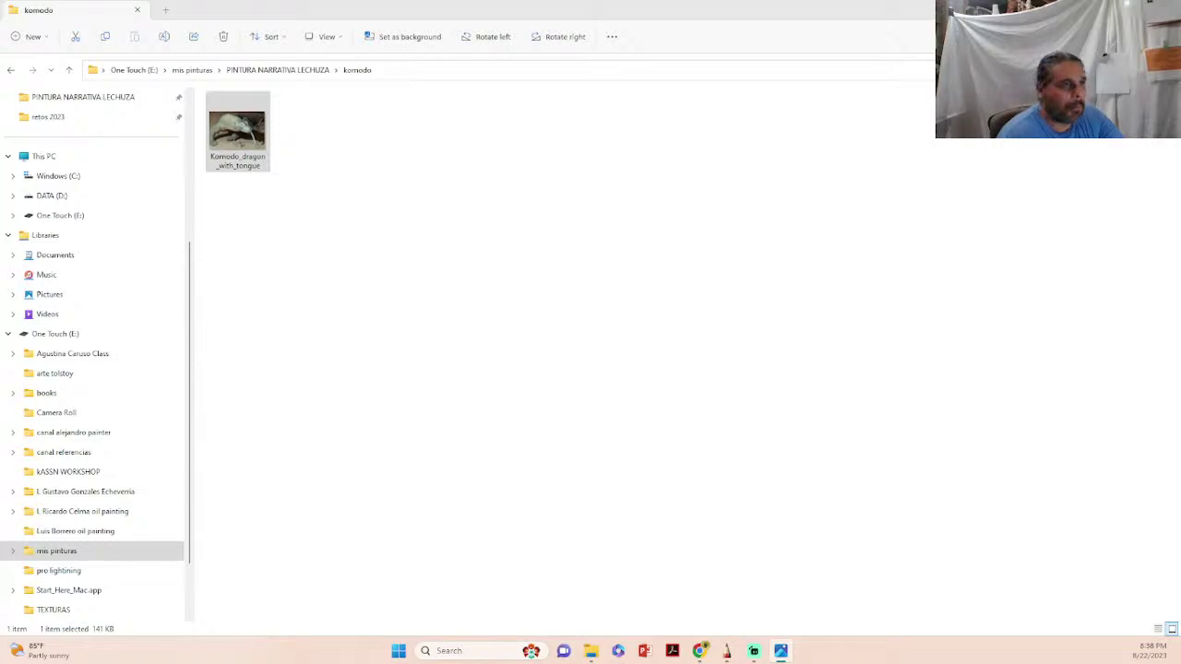
- Switch to Sketchbook Pro by clearing the other windows away, leave the fill tool and set the drawing colour to black
left_click(1108, 10)
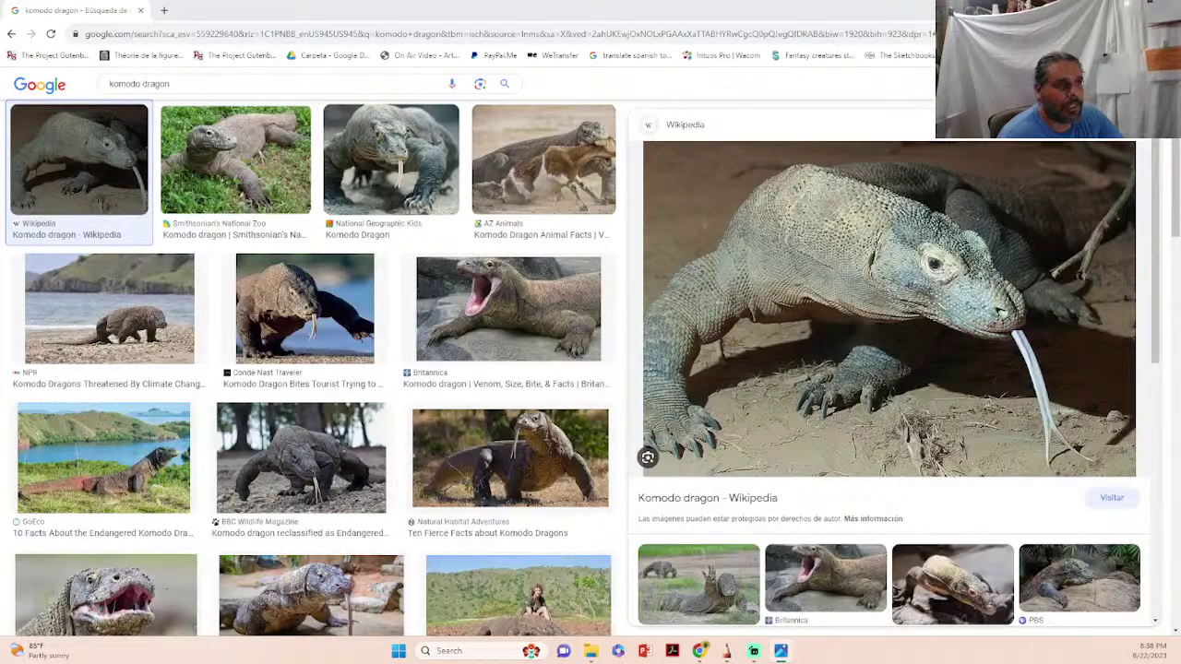
left_click(1108, 10)
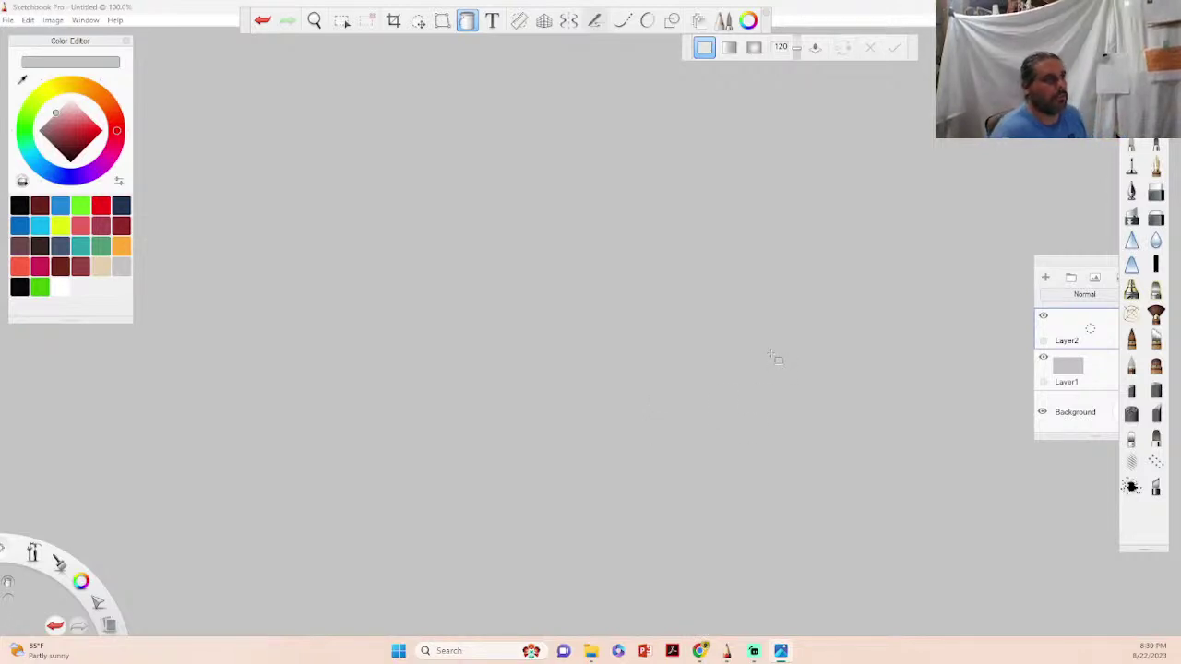
left_click(467, 20)
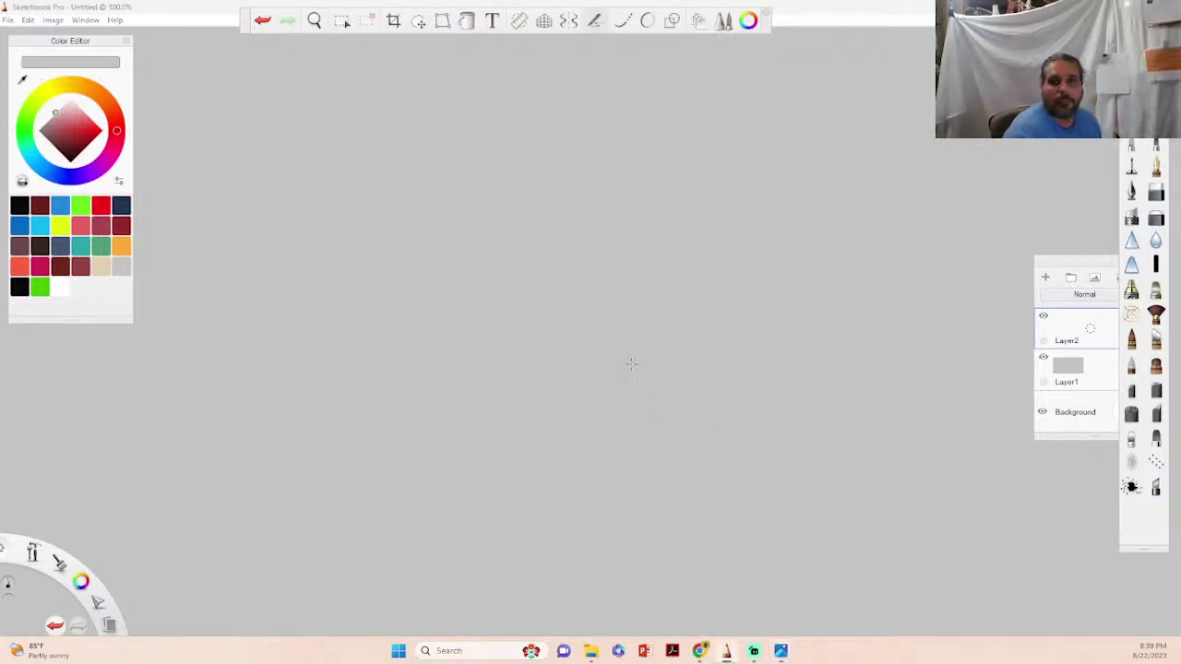
left_click(20, 211)
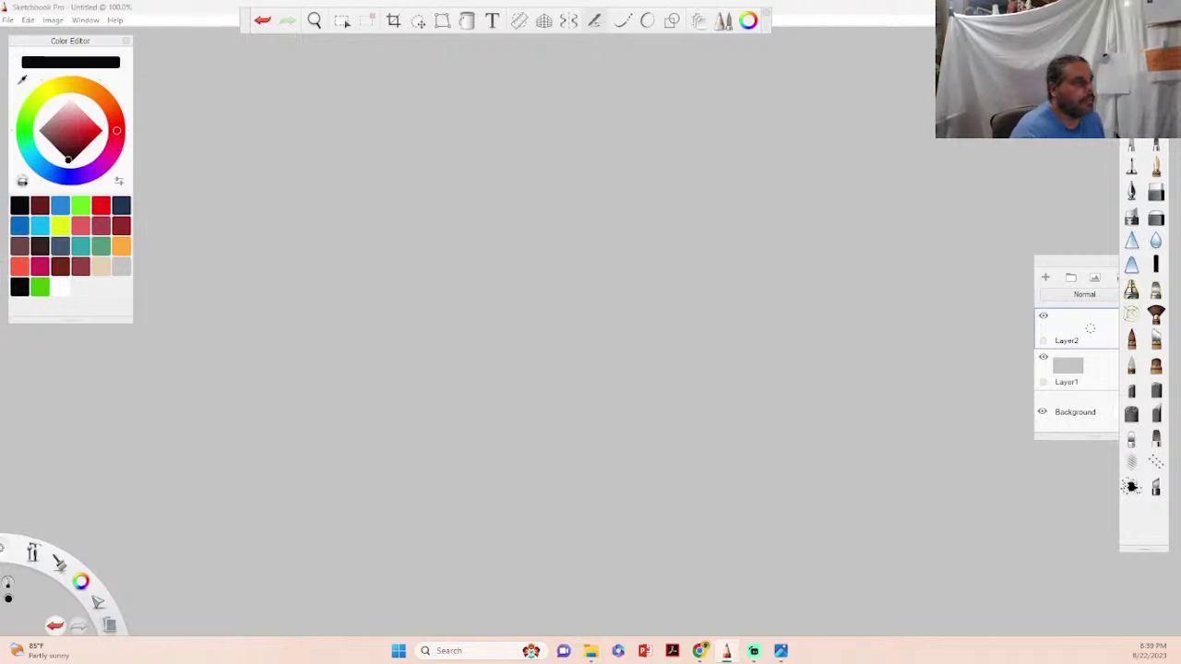
- Sketch the Komodo dragon's shoulder hump, long wavy back line and rounded chest with light strokes on Layer2
left_click_drag(323, 183, 368, 136)
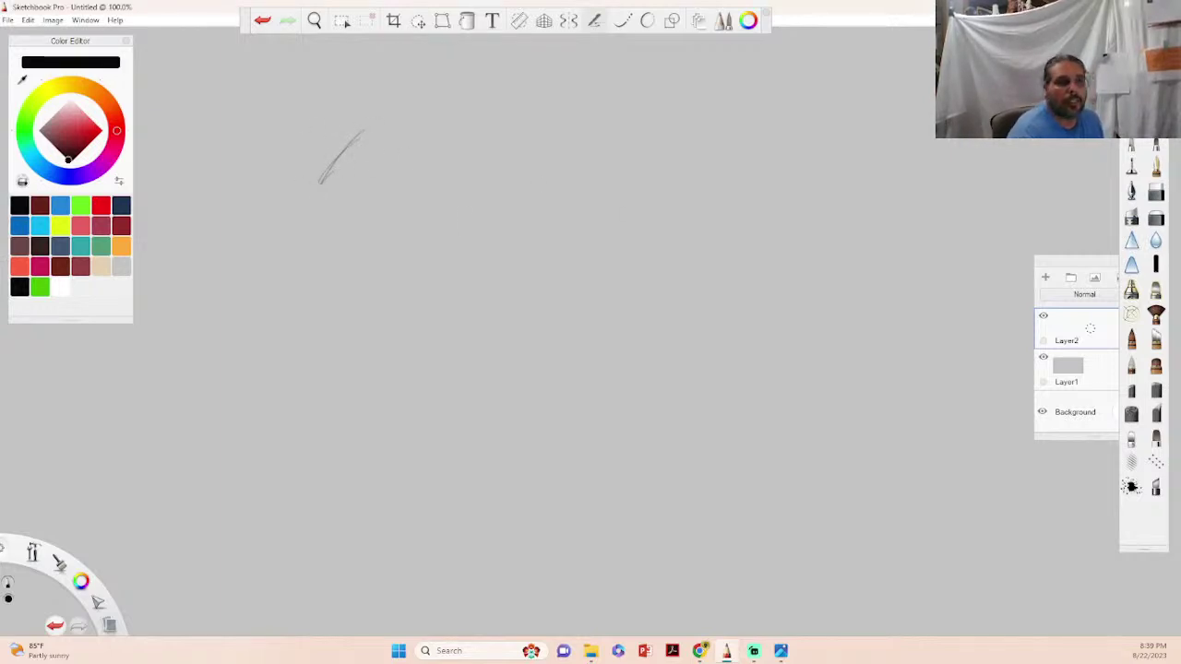
mouse_move(343, 138)
left_mouse_down()
mouse_move(407, 124)
mouse_move(485, 155)
left_mouse_up()
mouse_move(421, 122)
left_mouse_down()
mouse_move(692, 148)
mouse_move(743, 129)
left_mouse_up()
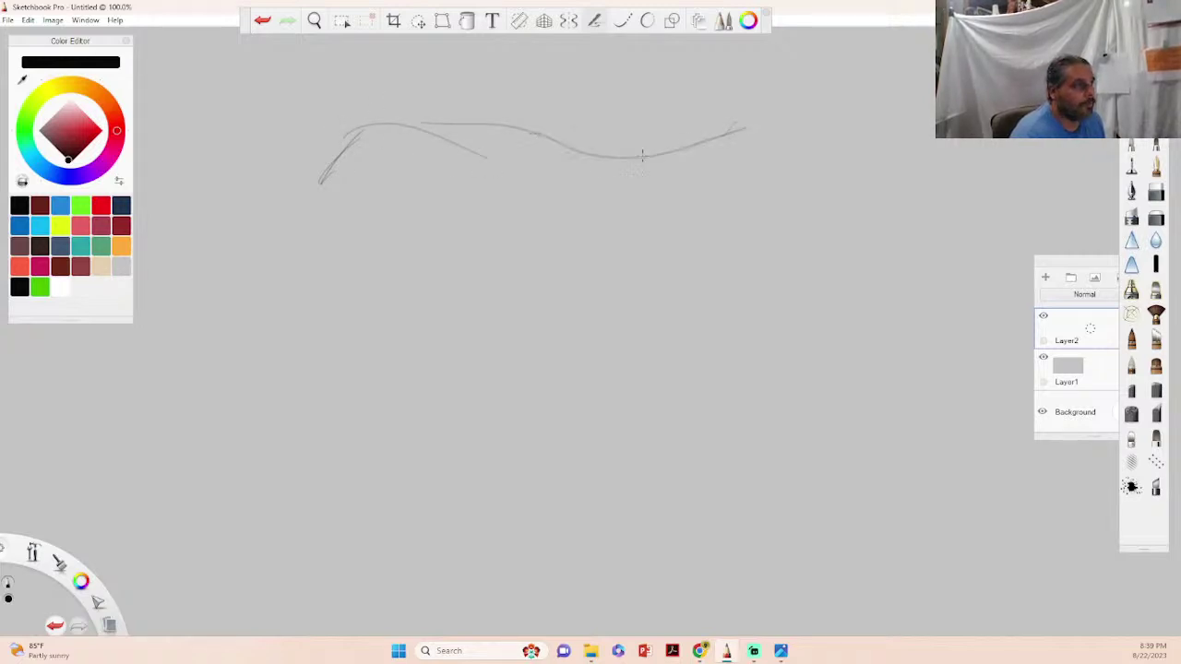
left_click_drag(355, 125, 298, 205)
left_click_drag(321, 151, 251, 223)
mouse_move(297, 189)
left_mouse_down()
mouse_move(336, 307)
mouse_move(343, 283)
mouse_move(382, 293)
mouse_move(431, 281)
left_mouse_up()
mouse_move(363, 262)
left_mouse_down()
mouse_move(428, 287)
mouse_move(485, 288)
left_mouse_up()
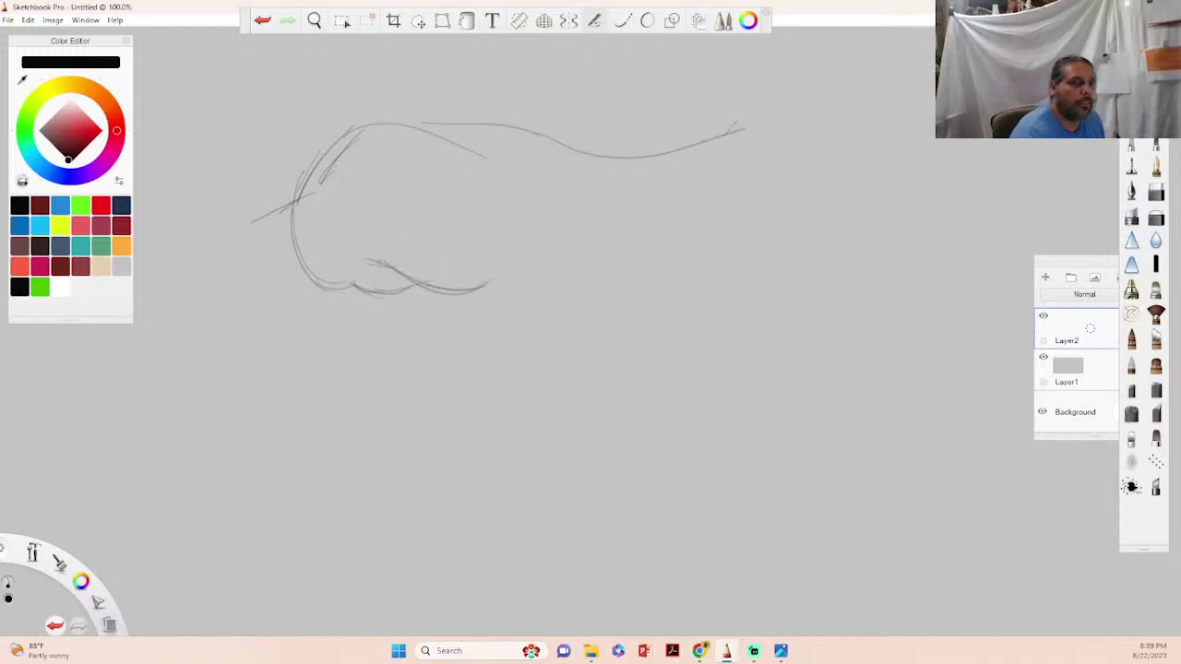
- Sketch the tapered neck and head form projecting diagonally from the shoulder, with curved cross-contours along its length
left_click_drag(418, 151, 586, 263)
mouse_move(386, 238)
left_mouse_down()
mouse_move(489, 289)
mouse_move(557, 305)
left_mouse_up()
left_click_drag(597, 271, 592, 301)
left_click_drag(441, 156, 613, 254)
left_click_drag(426, 163, 379, 267)
left_click_drag(452, 182, 427, 291)
left_click_drag(533, 224, 529, 301)
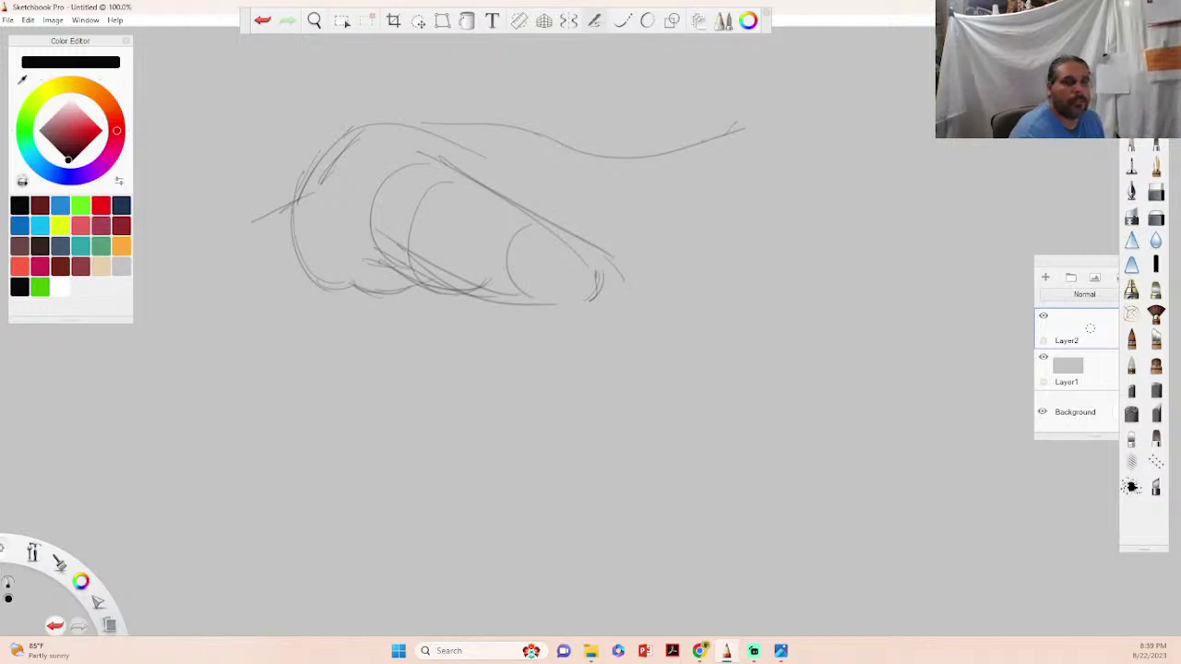
- Sketch the near front leg as rounded segments bending down from the chest, ending in a simple foot shape
left_click_drag(255, 218, 275, 276)
left_click_drag(260, 220, 301, 288)
mouse_move(251, 227)
left_mouse_down()
mouse_move(219, 248)
mouse_move(281, 207)
left_mouse_up()
mouse_move(216, 249)
left_mouse_down()
mouse_move(178, 323)
mouse_move(277, 302)
mouse_move(297, 269)
left_mouse_up()
left_click_drag(235, 340, 266, 297)
mouse_move(168, 319)
left_mouse_down()
mouse_move(234, 339)
mouse_move(215, 396)
mouse_move(177, 397)
mouse_move(233, 371)
mouse_move(260, 397)
left_mouse_up()
mouse_move(172, 380)
left_mouse_down()
mouse_move(201, 410)
mouse_move(262, 398)
left_mouse_up()
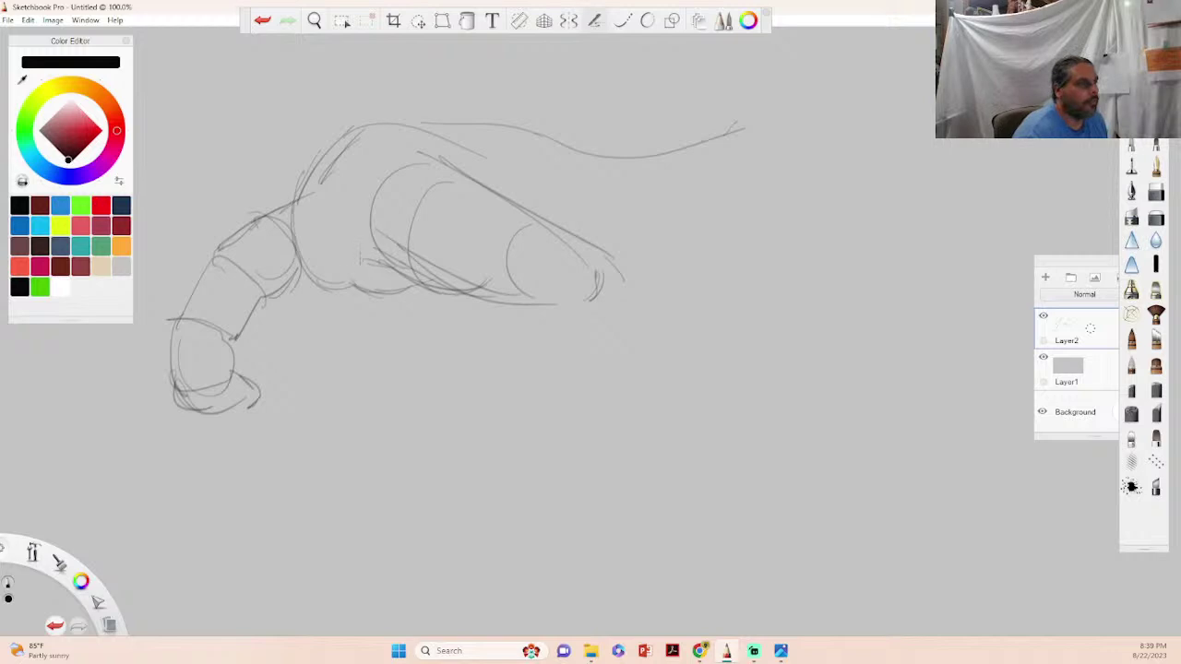
- Block in the body's rear volume and sketch the second front leg with a clawed foot beneath it
left_click_drag(405, 208, 408, 268)
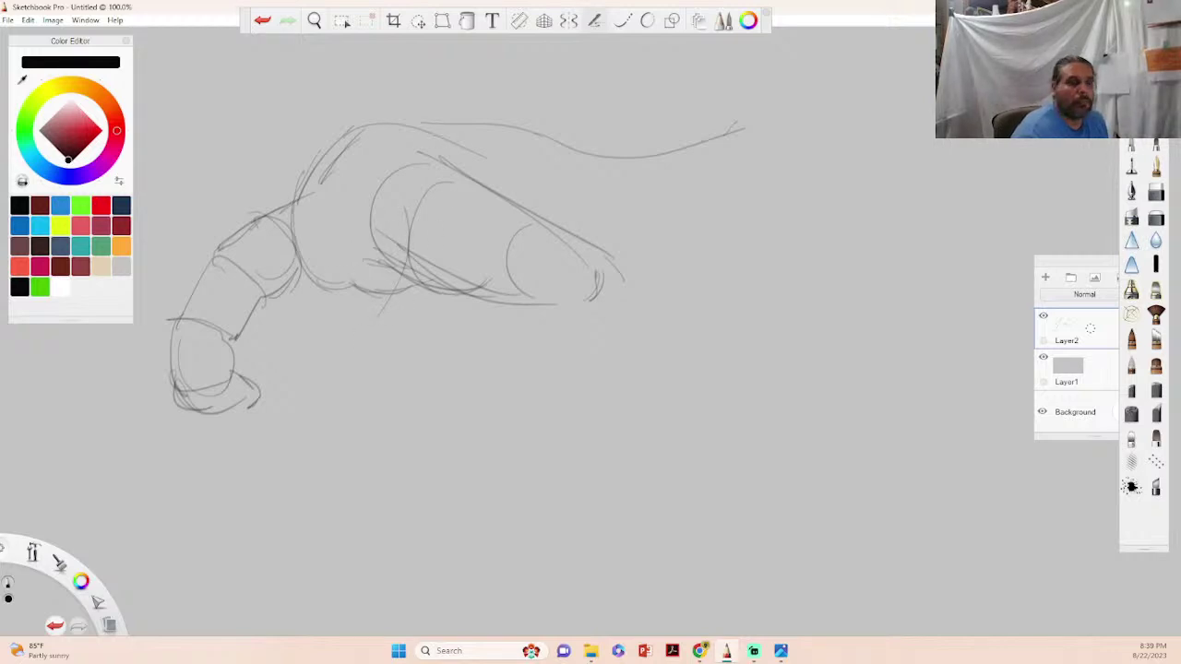
mouse_move(408, 126)
left_mouse_down()
mouse_move(565, 184)
mouse_move(572, 238)
mouse_move(445, 260)
mouse_move(402, 323)
left_mouse_up()
left_click_drag(506, 273, 444, 354)
mouse_move(441, 267)
left_mouse_down()
mouse_move(371, 350)
mouse_move(441, 369)
left_mouse_up()
mouse_move(391, 319)
left_mouse_down()
mouse_move(354, 368)
mouse_move(397, 351)
mouse_move(500, 349)
left_mouse_up()
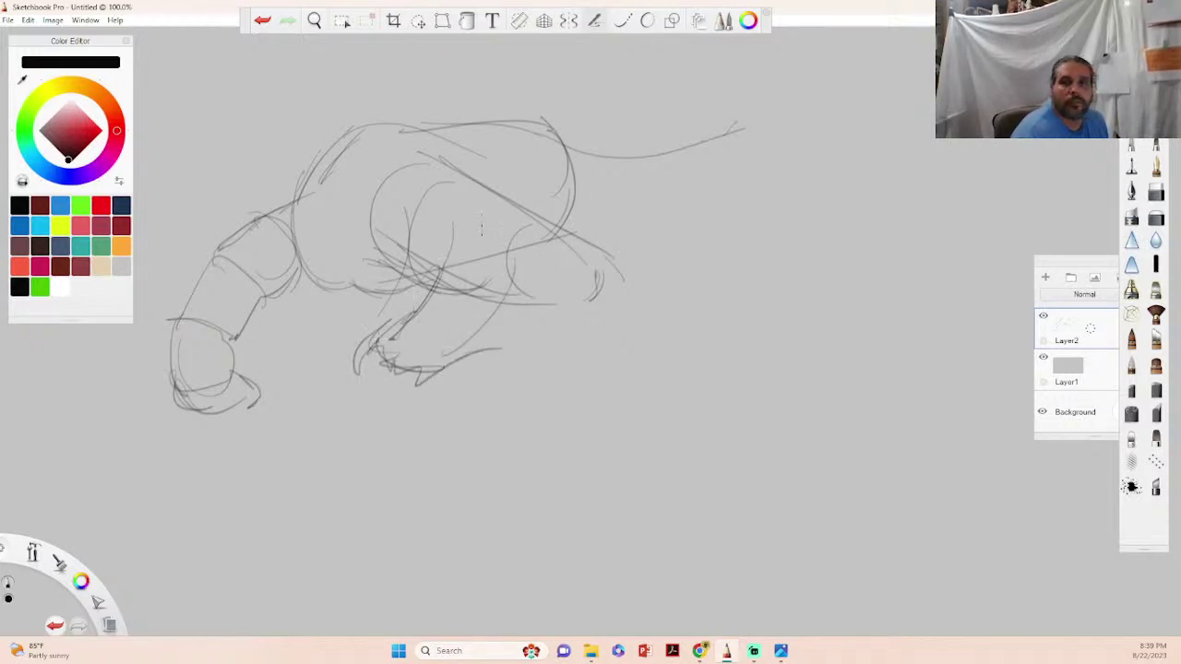
- Sketch the hind leg with an oval thigh, a bent lower leg and a spread foot behind the body
left_click_drag(559, 144, 504, 117)
left_click_drag(554, 159, 522, 201)
left_click_drag(519, 155, 530, 218)
left_click_drag(544, 140, 624, 231)
mouse_move(585, 192)
left_mouse_down()
mouse_move(626, 242)
mouse_move(605, 251)
left_mouse_up()
mouse_move(562, 151)
left_mouse_down()
mouse_move(578, 214)
mouse_move(626, 213)
left_mouse_up()
mouse_move(624, 211)
left_mouse_down()
mouse_move(629, 248)
mouse_move(647, 232)
mouse_move(692, 243)
mouse_move(685, 274)
mouse_move(655, 286)
mouse_move(699, 289)
left_mouse_up()
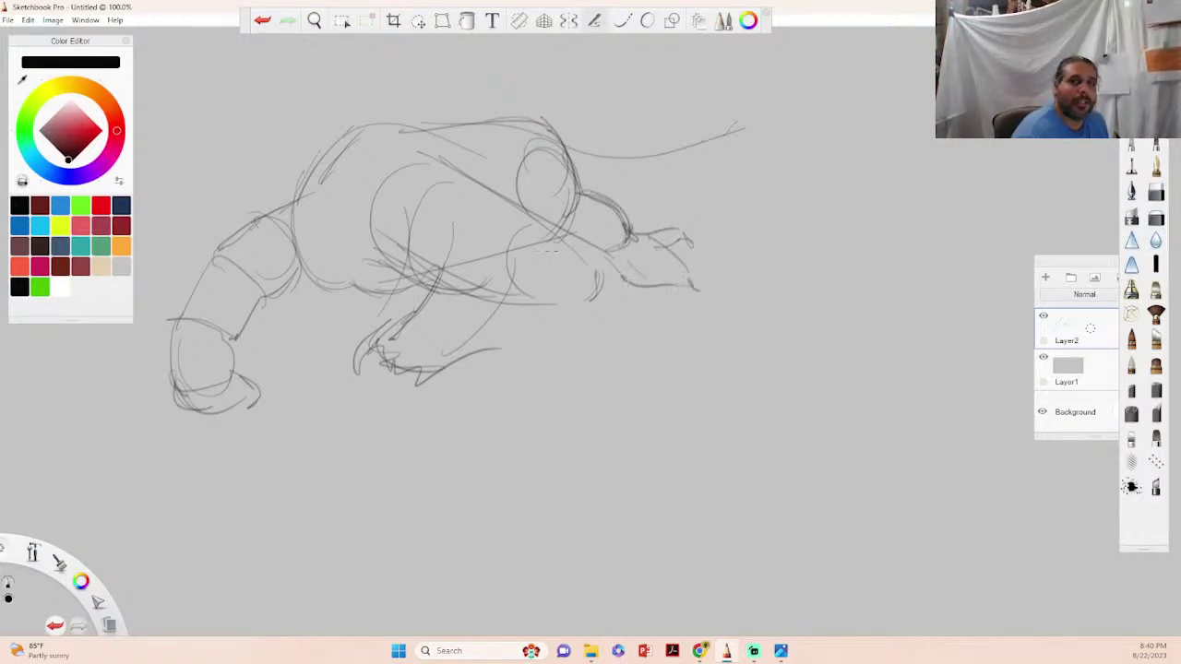
- Sketch the tail sweeping back from the hips and curling around to a narrow upturned tip
mouse_move(513, 122)
left_mouse_down()
mouse_move(574, 116)
mouse_move(559, 116)
mouse_move(695, 144)
left_mouse_up()
left_click_drag(587, 127, 733, 137)
mouse_move(629, 212)
left_mouse_down()
mouse_move(756, 163)
mouse_move(664, 208)
left_mouse_up()
left_click_drag(762, 149, 633, 212)
mouse_move(694, 138)
left_mouse_down()
mouse_move(739, 123)
mouse_move(743, 174)
left_mouse_up()
mouse_move(744, 131)
left_mouse_down()
mouse_move(652, 76)
mouse_move(641, 82)
mouse_move(674, 118)
mouse_move(653, 114)
mouse_move(710, 112)
mouse_move(644, 83)
mouse_move(674, 119)
left_mouse_up()
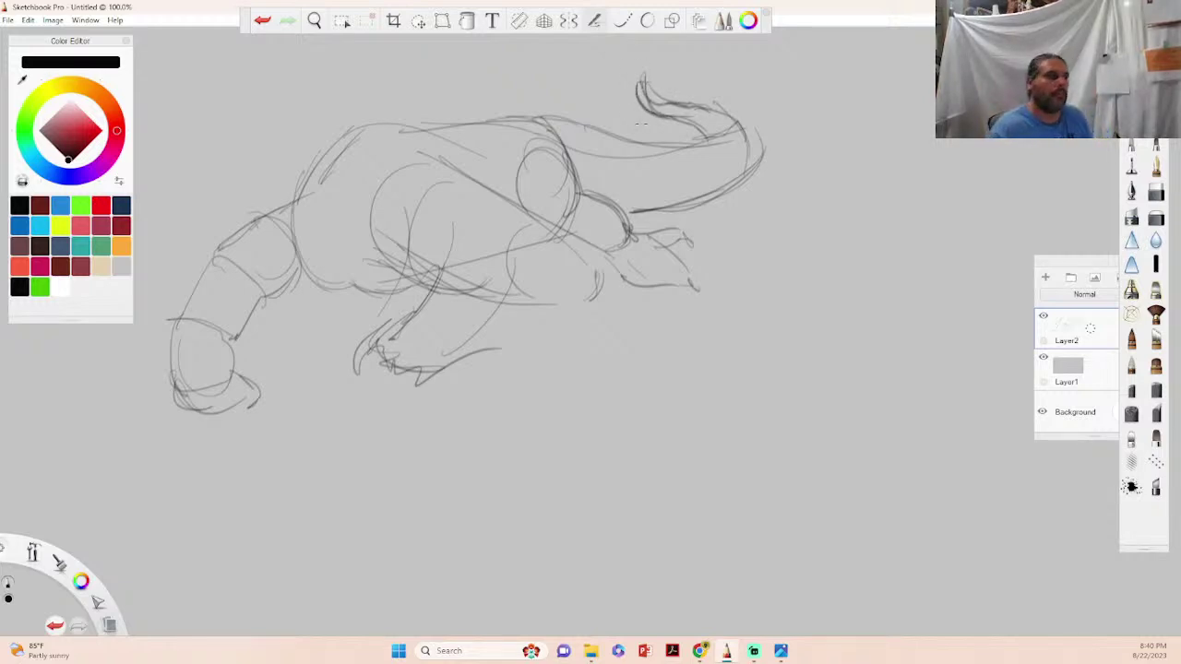
- Sketch a rounded skull mass over the front part of the tapered neck and head form
mouse_move(452, 236)
left_mouse_down()
mouse_move(467, 286)
mouse_move(483, 219)
left_mouse_up()
mouse_move(443, 262)
left_mouse_down()
mouse_move(496, 231)
mouse_move(493, 196)
left_mouse_up()
mouse_move(452, 231)
left_mouse_down()
mouse_move(515, 198)
mouse_move(574, 246)
left_mouse_up()
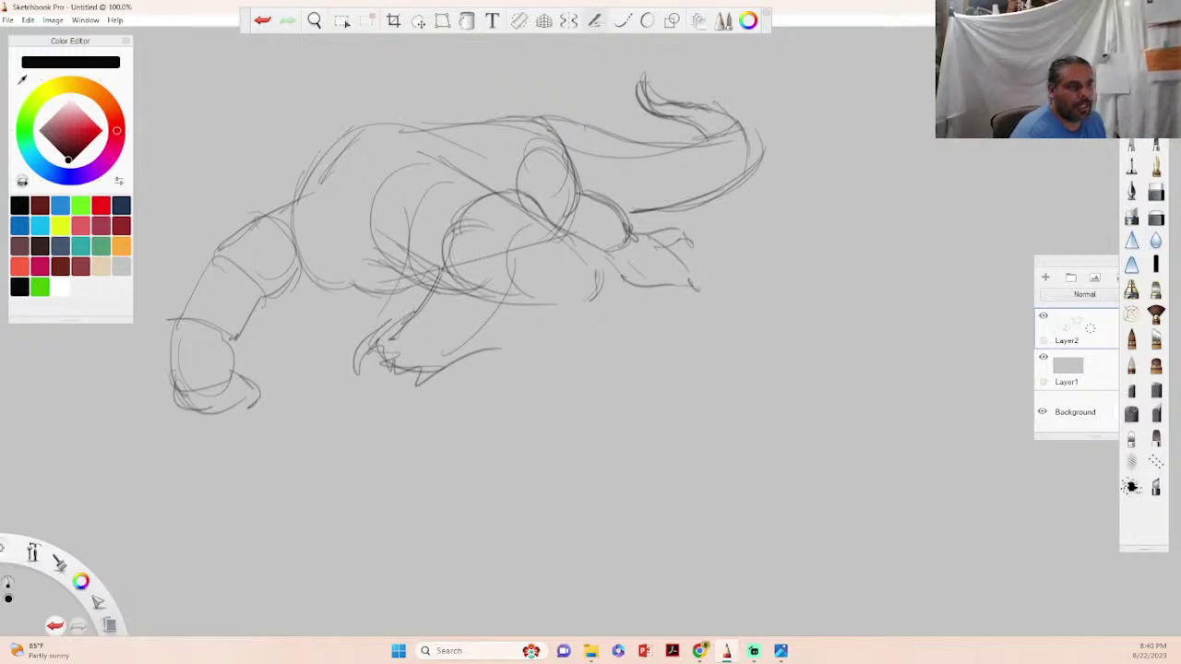
- Lower the opacity of Layer2 to about 41 and add a new layer above it
mouse_move(1083, 351)
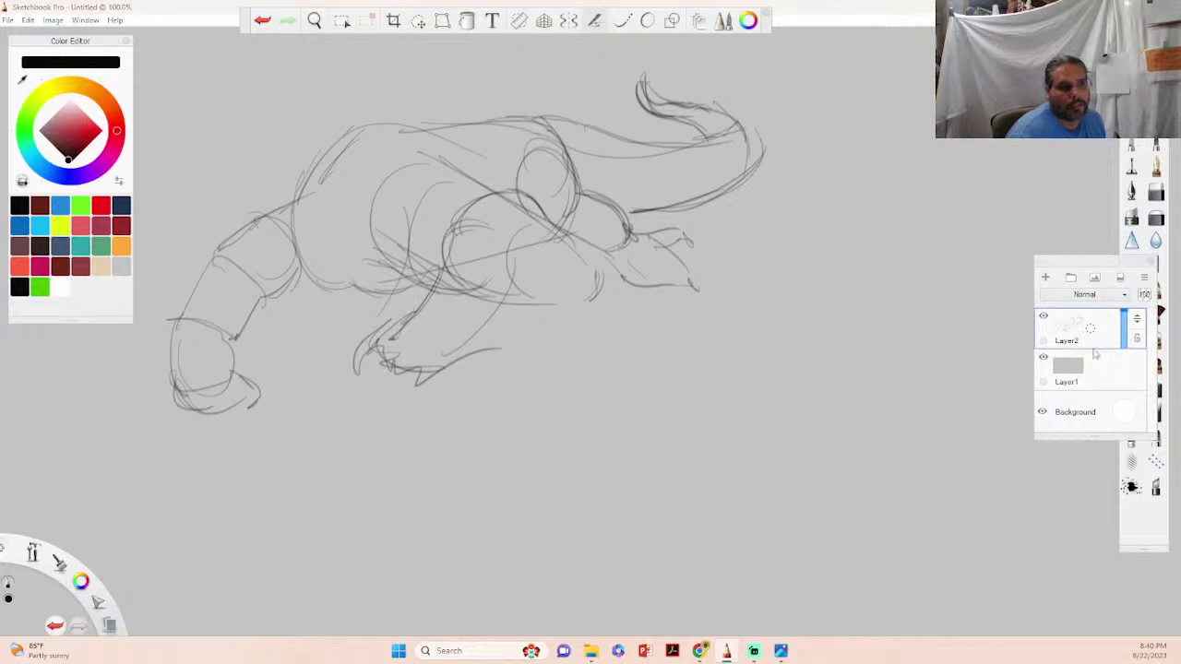
left_click_drag(1124, 338, 1124, 344)
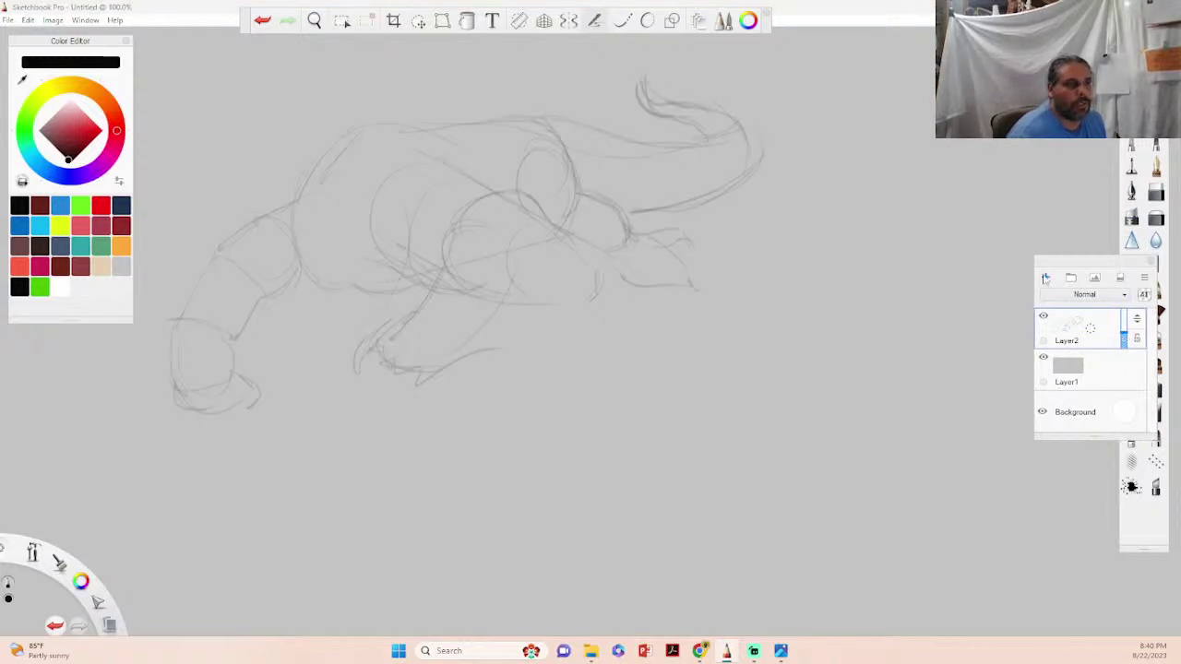
left_click(1046, 276)
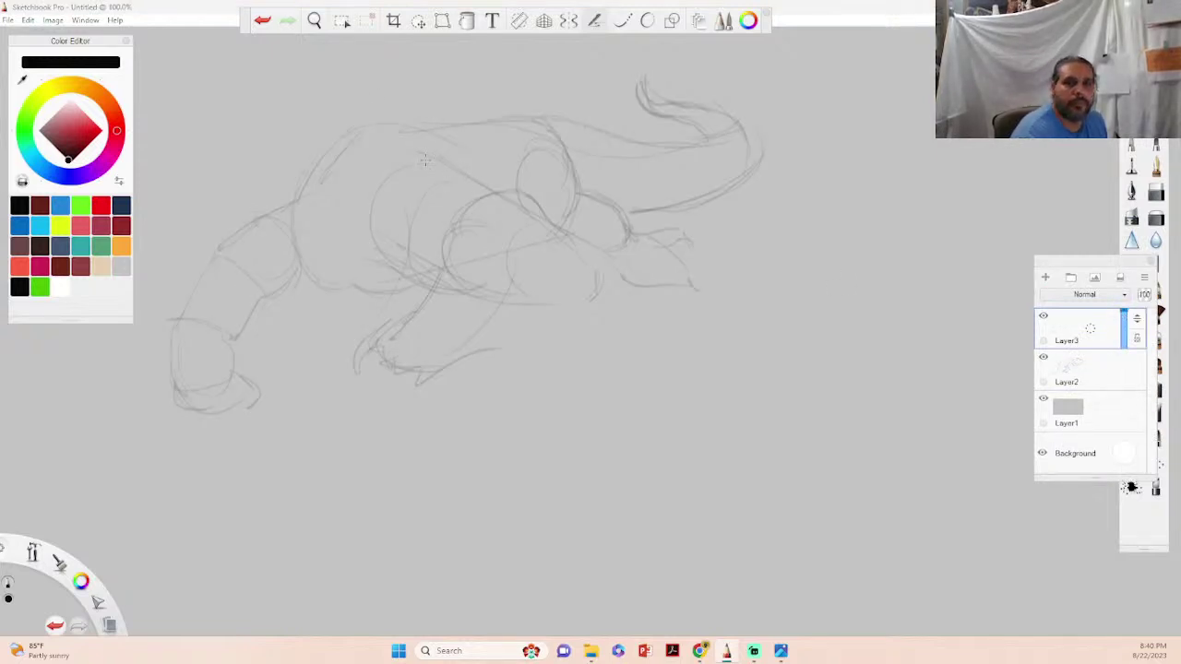
- Draw the neck's top line down to the head and the crest of the shoulder hump in darker strokes on Layer3
left_click_drag(457, 172, 507, 199)
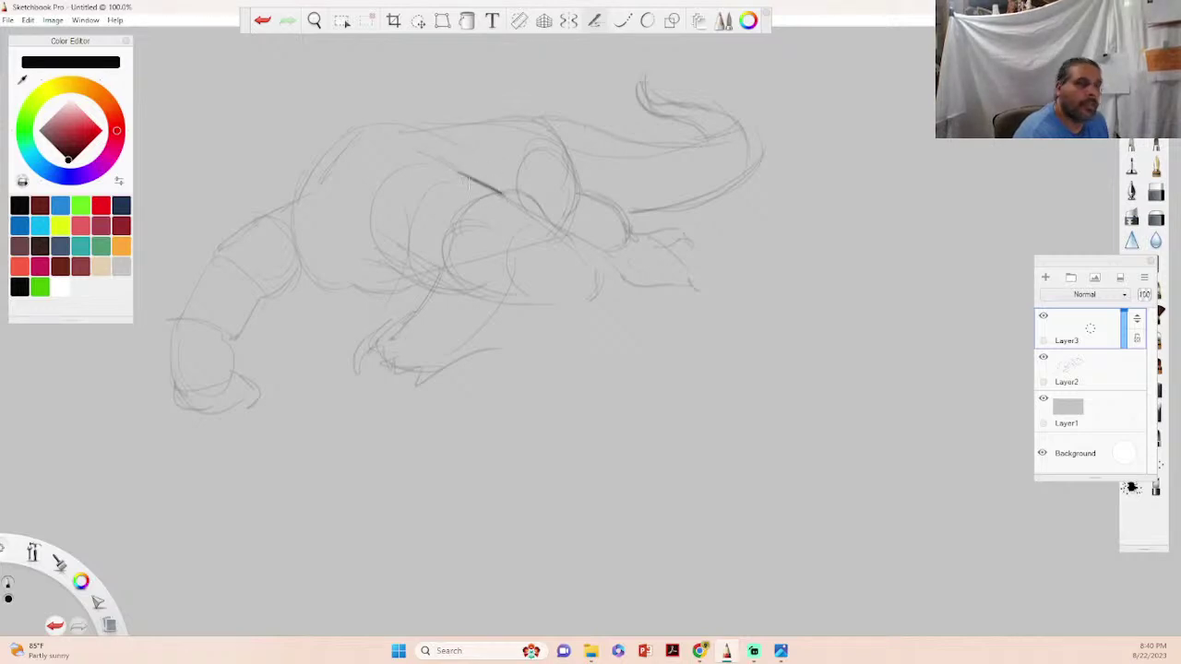
mouse_move(382, 140)
left_mouse_down()
mouse_move(485, 185)
mouse_move(457, 172)
left_mouse_up()
mouse_move(343, 139)
left_mouse_down()
mouse_move(373, 125)
mouse_move(407, 132)
left_mouse_up()
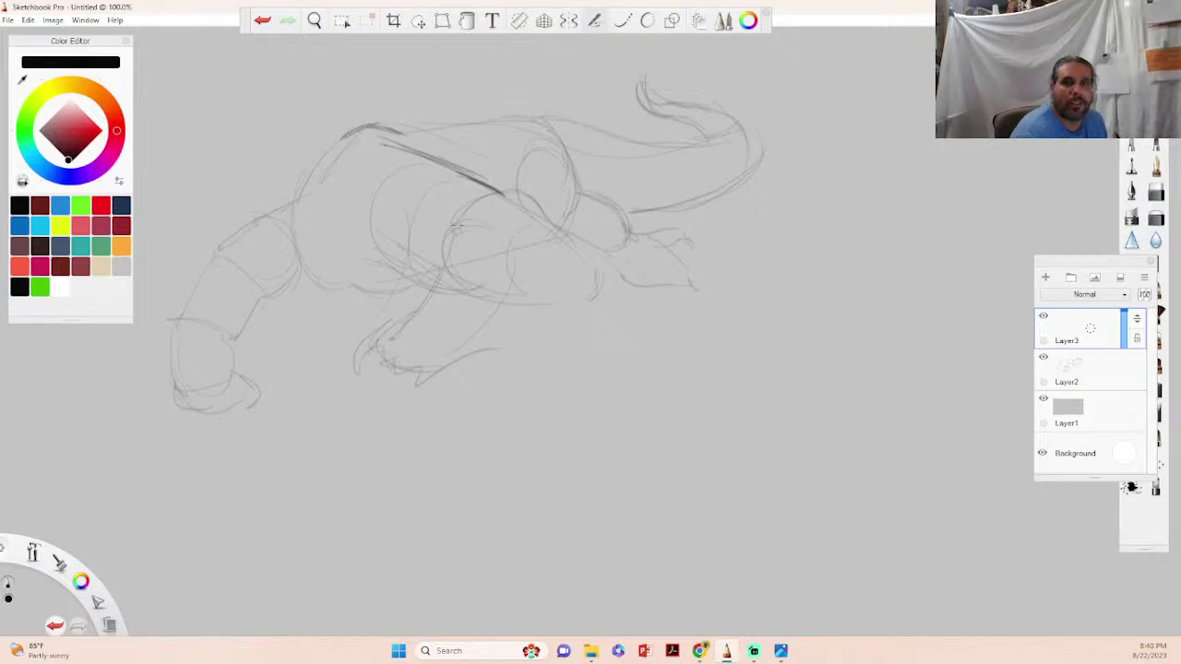
- Draw the head's refined features: ringed eye with brow line, top of the snout, mouth line and round nostril
mouse_move(526, 185)
left_mouse_down()
mouse_move(463, 207)
mouse_move(547, 223)
left_mouse_up()
mouse_move(453, 223)
left_mouse_down()
mouse_move(482, 212)
mouse_move(491, 238)
mouse_move(467, 219)
mouse_move(469, 257)
mouse_move(460, 235)
mouse_move(526, 260)
left_mouse_up()
mouse_move(531, 195)
left_mouse_down()
mouse_move(581, 259)
mouse_move(581, 286)
left_mouse_up()
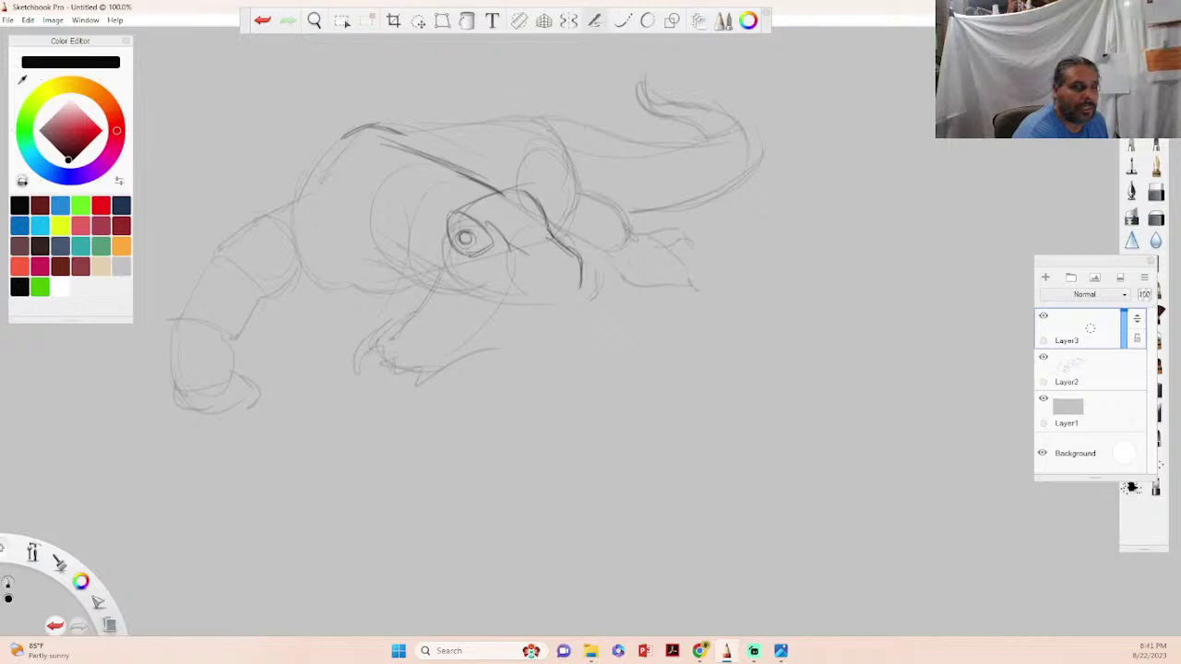
mouse_move(439, 249)
left_mouse_down()
mouse_move(459, 269)
mouse_move(576, 295)
left_mouse_up()
mouse_move(502, 275)
left_mouse_down()
mouse_move(581, 288)
mouse_move(557, 273)
mouse_move(543, 304)
left_mouse_up()
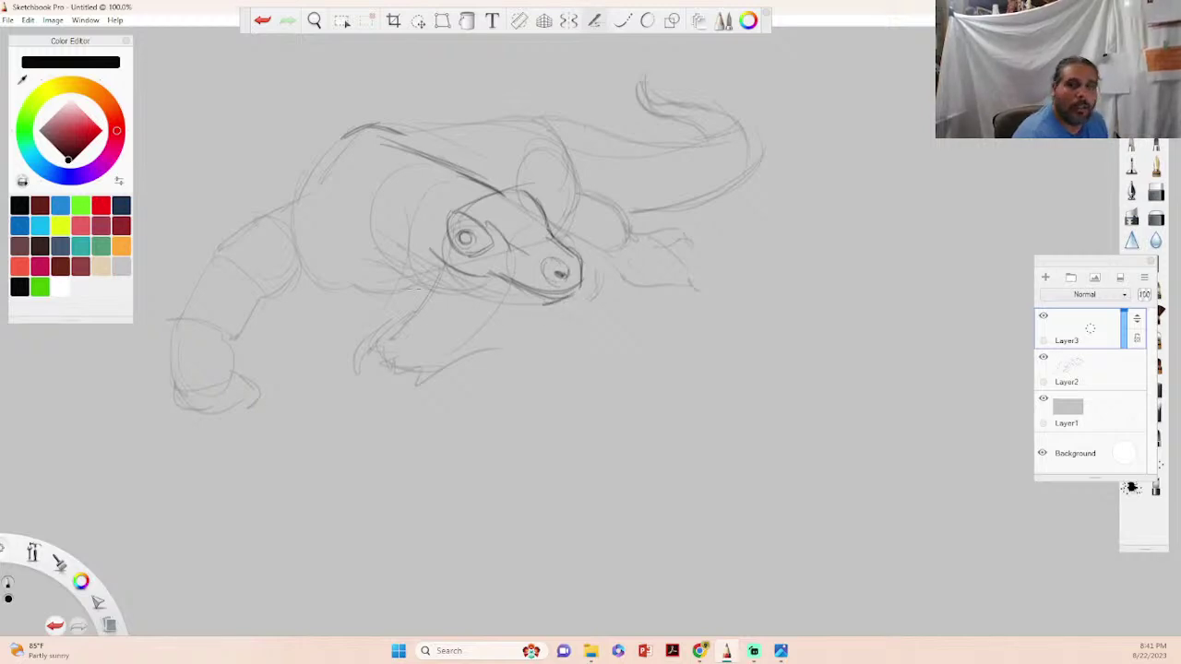
- Add the lower jaw line and draw a long forked tongue hanging diagonally from the tip of the mouth
mouse_move(449, 276)
left_mouse_down()
mouse_move(574, 302)
mouse_move(603, 338)
left_mouse_up()
mouse_move(572, 295)
left_mouse_down()
mouse_move(620, 349)
mouse_move(627, 415)
left_mouse_up()
mouse_move(624, 371)
left_mouse_down()
mouse_move(630, 411)
mouse_move(673, 401)
left_mouse_up()
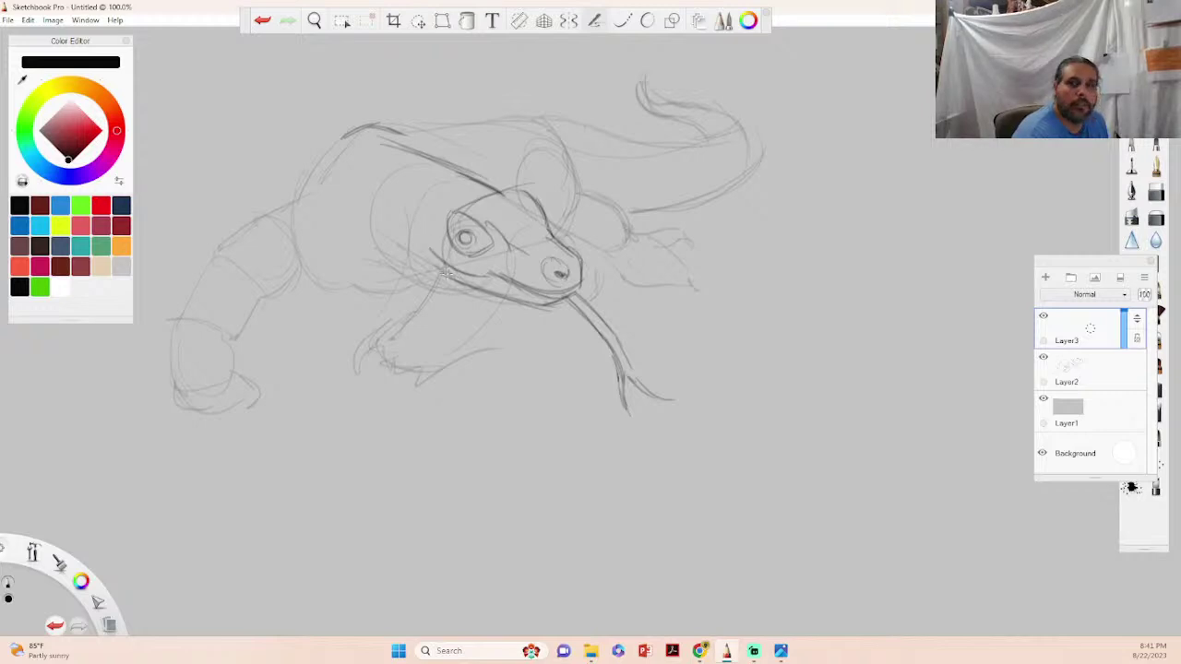
- Outline the cheek fold, throat and chest underside, and the rounded shoulder contour up to the top of the back
mouse_move(425, 253)
left_mouse_down()
mouse_move(408, 214)
mouse_move(420, 203)
mouse_move(439, 270)
mouse_move(407, 290)
mouse_move(328, 276)
mouse_move(351, 294)
mouse_move(349, 275)
left_mouse_up()
mouse_move(352, 274)
left_mouse_down()
mouse_move(354, 301)
mouse_move(429, 294)
left_mouse_up()
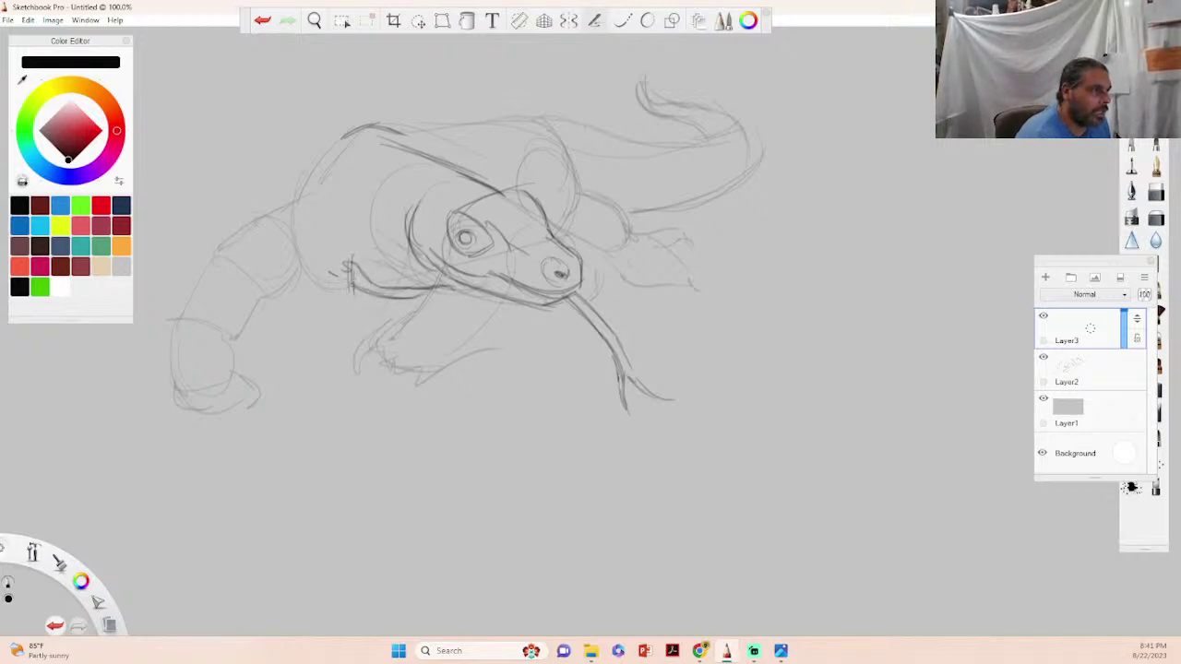
mouse_move(352, 292)
left_mouse_down()
mouse_move(293, 280)
mouse_move(325, 284)
left_mouse_up()
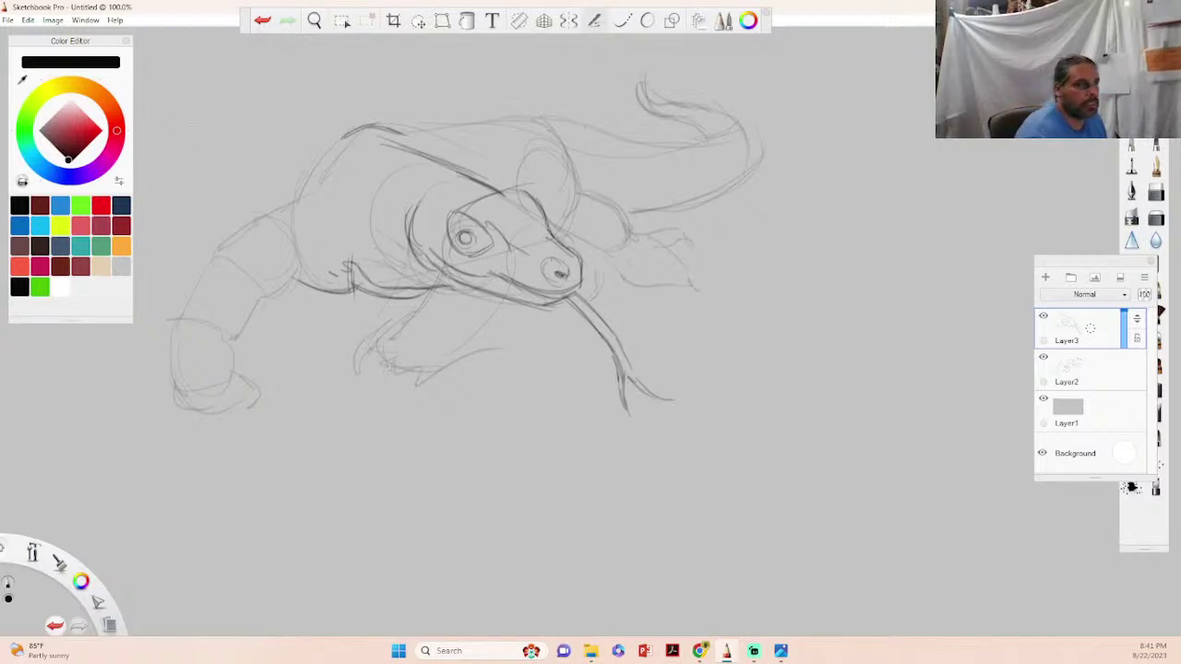
left_click_drag(281, 208, 334, 135)
left_click_drag(285, 188, 375, 126)
left_click_drag(301, 161, 332, 139)
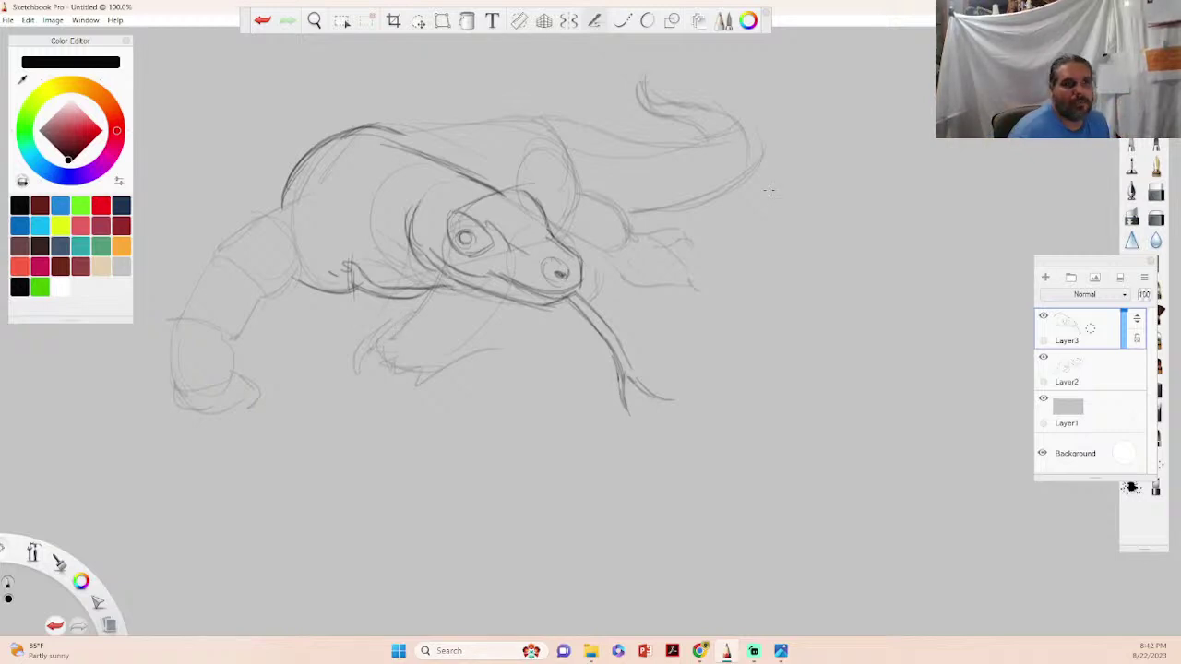
- Check the Komodo dragon photo in the browser and draw the hatched foreleg under the jaw, darker eye details and the chest fold
left_click(726, 653)
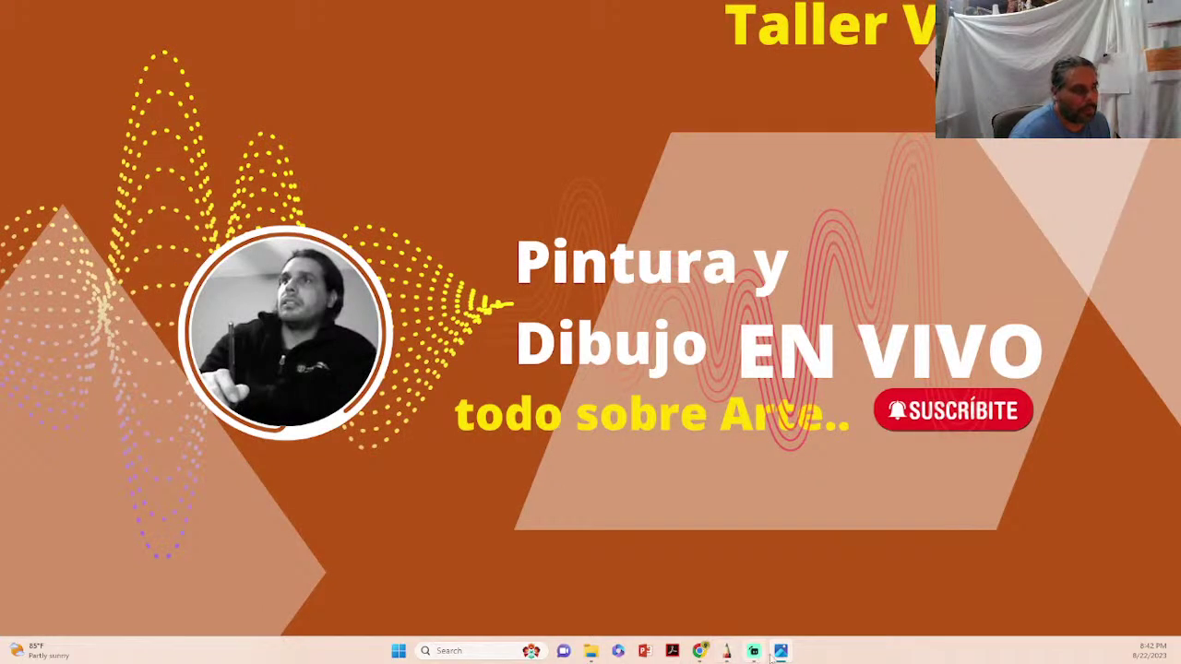
mouse_move(699, 651)
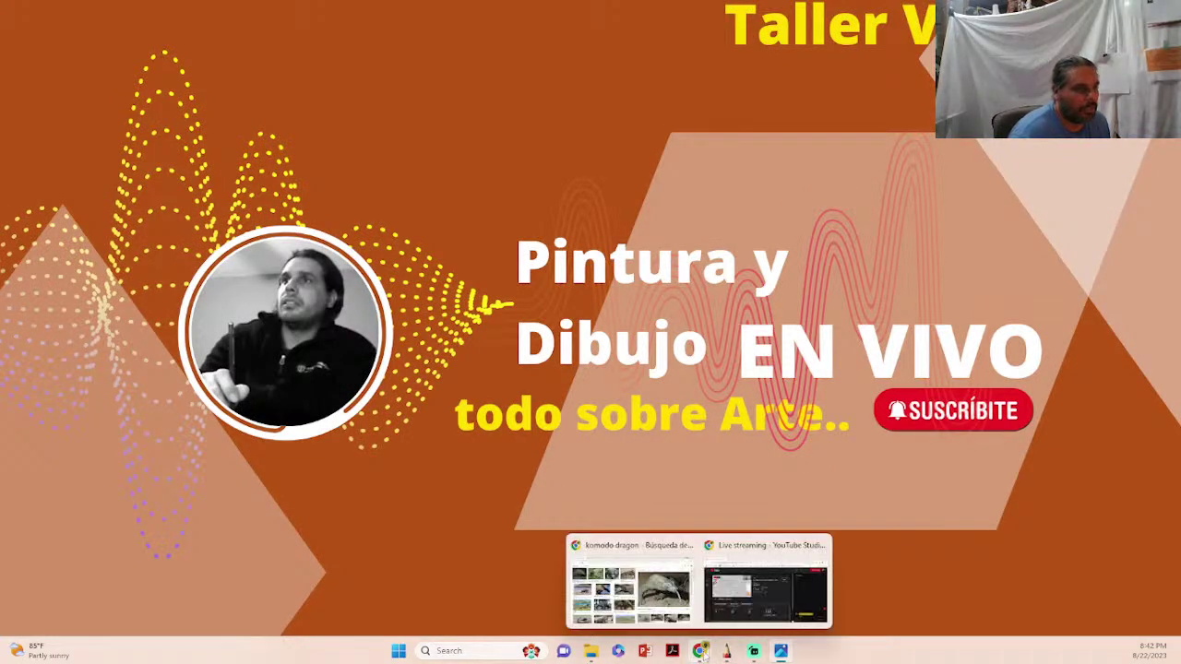
left_click(679, 604)
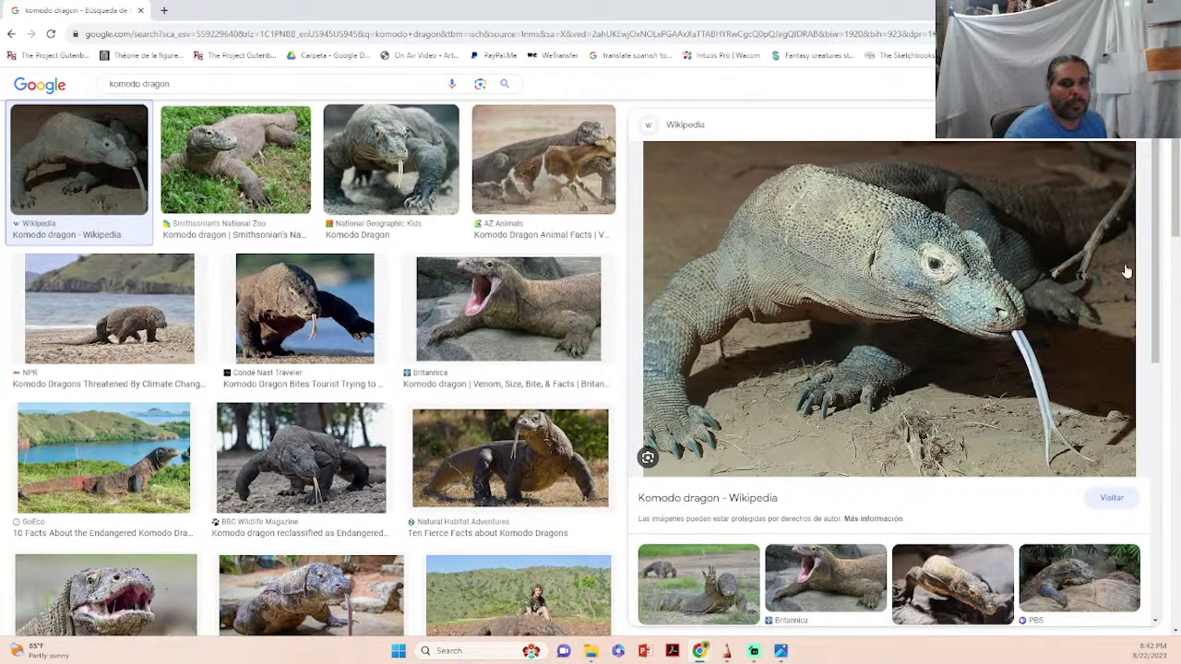
key("alt+Tab")
mouse_move(417, 300)
left_mouse_down()
mouse_move(447, 328)
mouse_move(439, 294)
mouse_move(466, 334)
mouse_move(500, 301)
left_mouse_up()
mouse_move(491, 259)
left_mouse_down()
mouse_move(476, 239)
mouse_move(468, 247)
mouse_move(478, 240)
left_mouse_up()
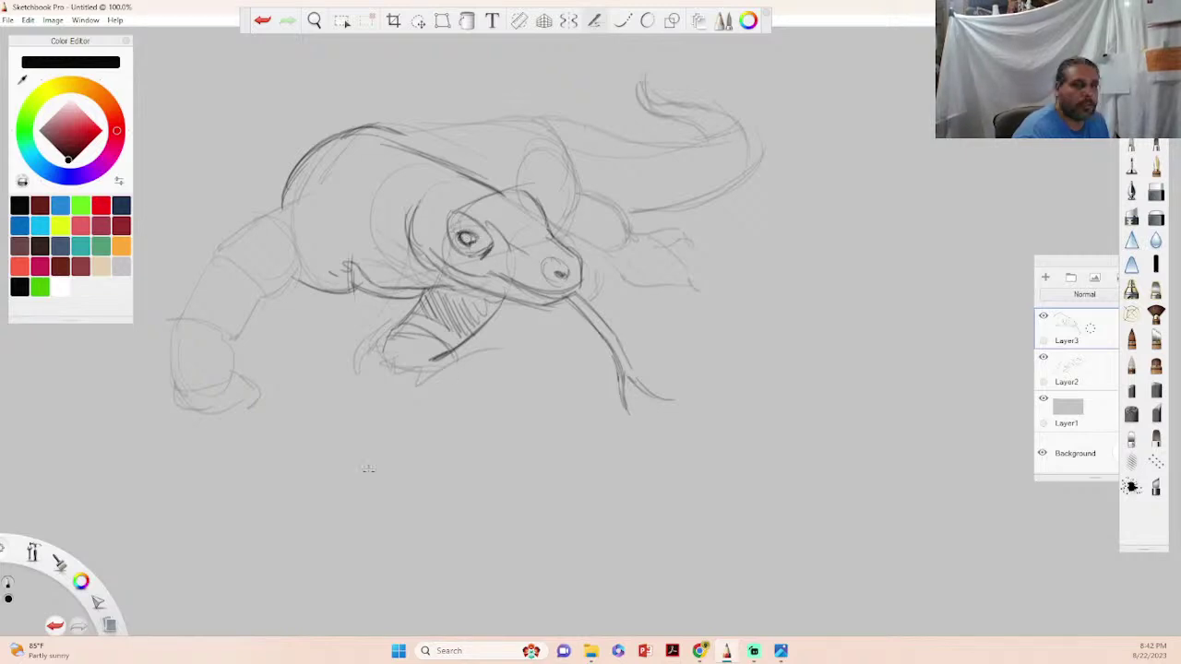
mouse_move(295, 209)
left_mouse_down()
mouse_move(297, 258)
mouse_move(303, 222)
left_mouse_up()
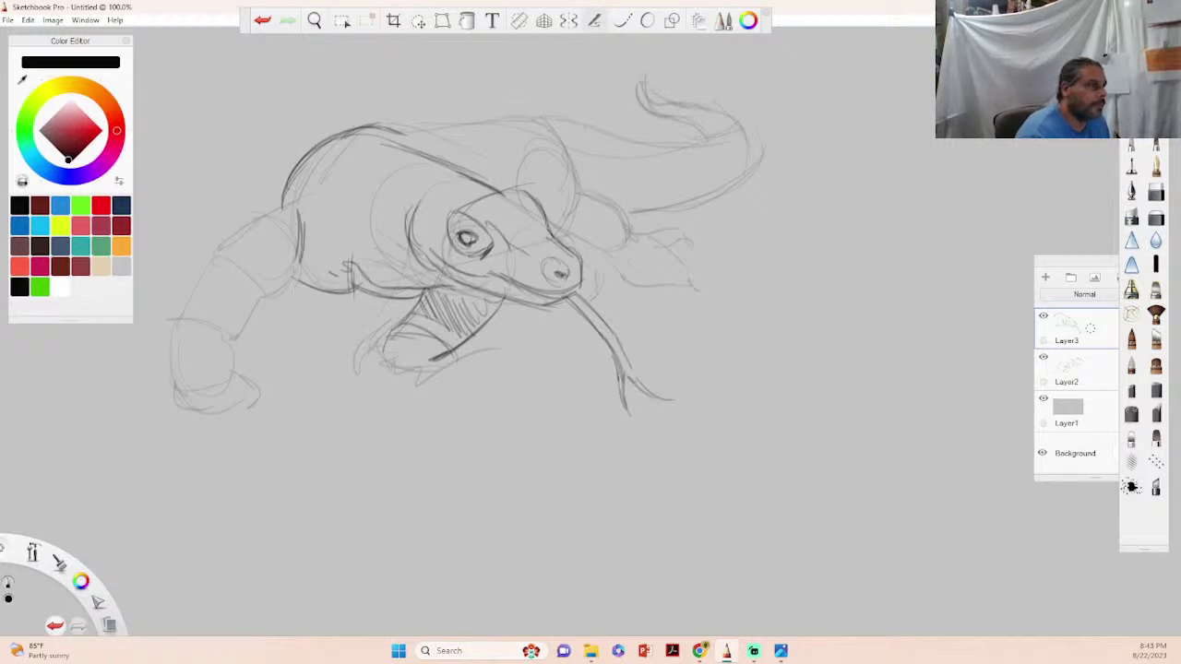
- Draw the toes and pointed claws on both front feet
mouse_move(230, 386)
left_mouse_down()
mouse_move(248, 371)
mouse_move(255, 395)
mouse_move(231, 412)
mouse_move(245, 418)
mouse_move(219, 415)
mouse_move(229, 420)
mouse_move(196, 395)
mouse_move(214, 425)
left_mouse_up()
left_click_drag(182, 386, 190, 411)
left_click_drag(183, 402, 201, 419)
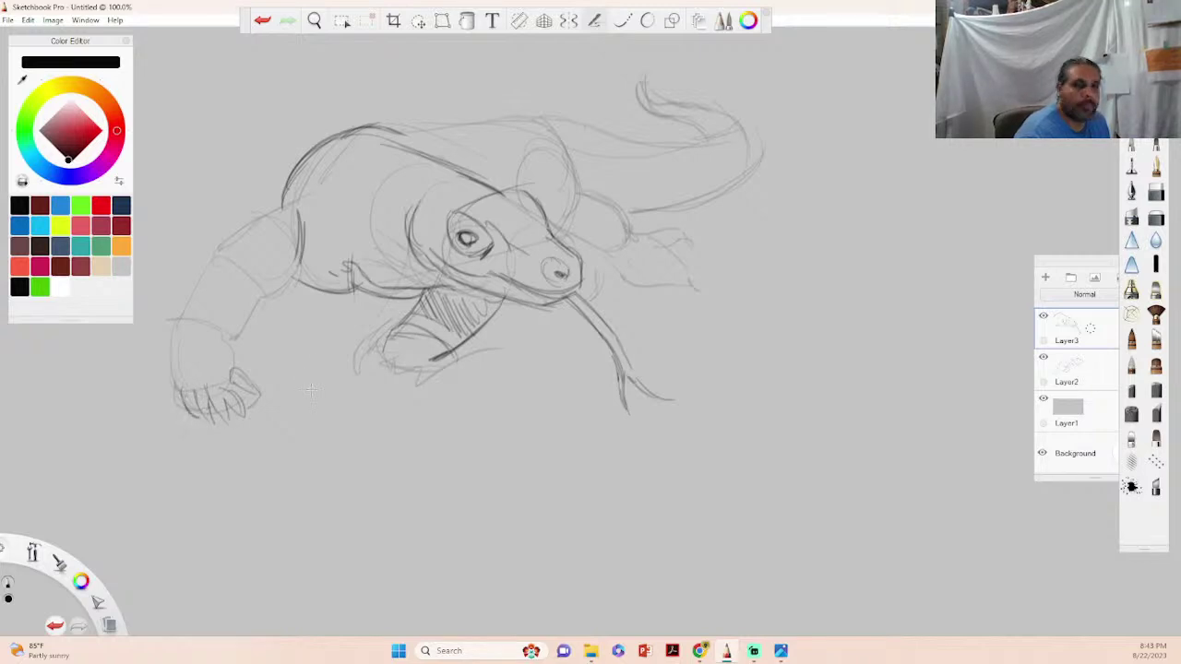
mouse_move(381, 331)
left_mouse_down()
mouse_move(359, 360)
mouse_move(367, 374)
mouse_move(374, 355)
mouse_move(397, 351)
mouse_move(382, 383)
left_mouse_up()
mouse_move(404, 363)
left_mouse_down()
mouse_move(392, 371)
mouse_move(400, 352)
mouse_move(403, 366)
mouse_move(415, 358)
mouse_move(417, 389)
left_mouse_up()
left_click_drag(432, 348, 422, 374)
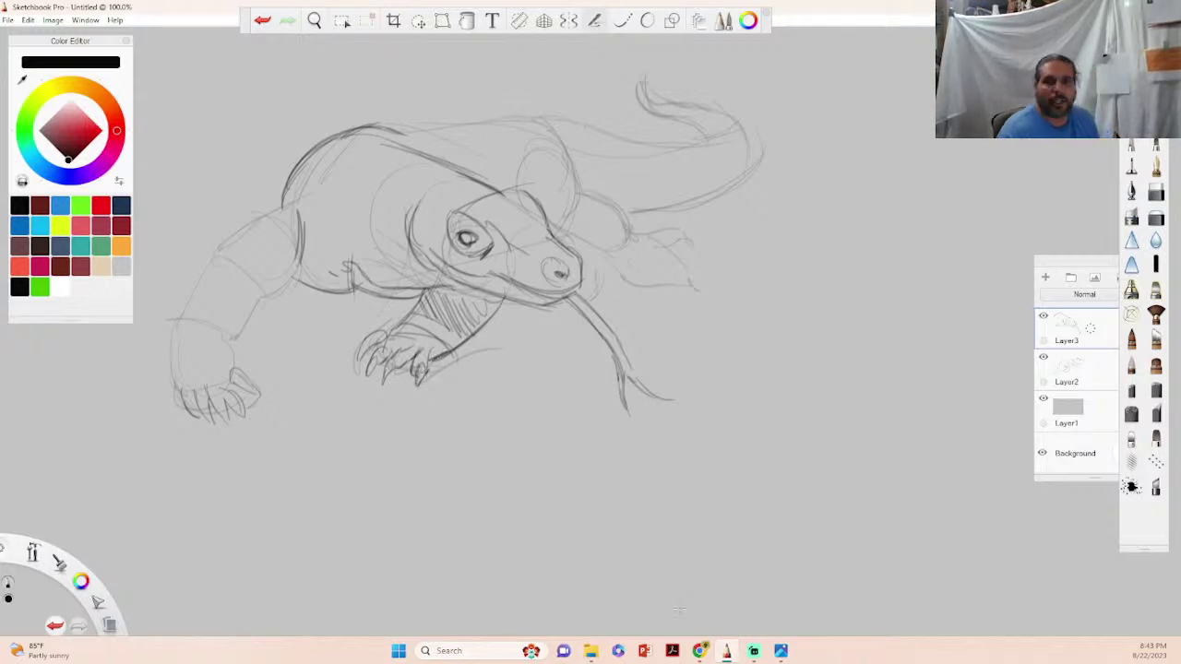
- Strengthen the hind leg lines behind the head and the neck edge, and add small scale marks above the eye
left_click_drag(574, 262, 607, 242)
left_click_drag(566, 170, 579, 214)
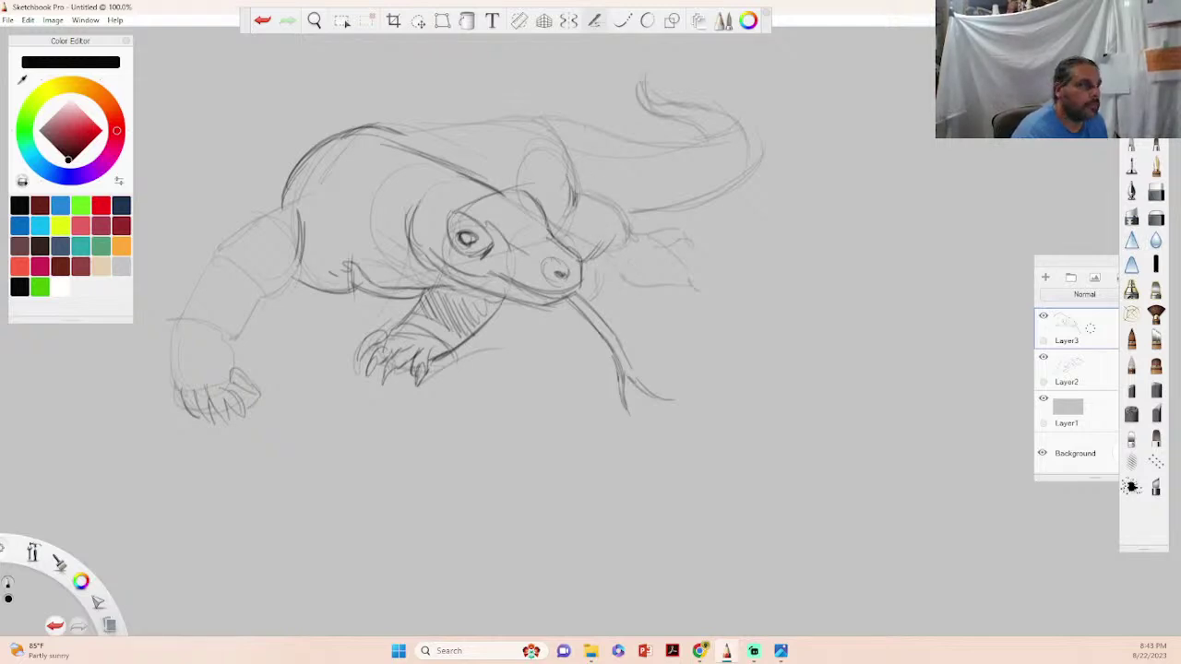
mouse_move(458, 169)
left_mouse_down()
mouse_move(511, 200)
mouse_move(531, 191)
mouse_move(501, 209)
mouse_move(513, 208)
mouse_move(516, 235)
left_mouse_up()
- Outline the near foreleg with darker contours along its inner and outer sides from the shoulder to the foot
mouse_move(294, 255)
left_mouse_down()
mouse_move(297, 285)
mouse_move(263, 307)
mouse_move(247, 309)
mouse_move(242, 284)
mouse_move(255, 306)
mouse_move(228, 281)
mouse_move(245, 313)
mouse_move(243, 293)
mouse_move(225, 366)
left_mouse_up()
left_click_drag(232, 334, 171, 391)
left_click_drag(181, 325, 168, 395)
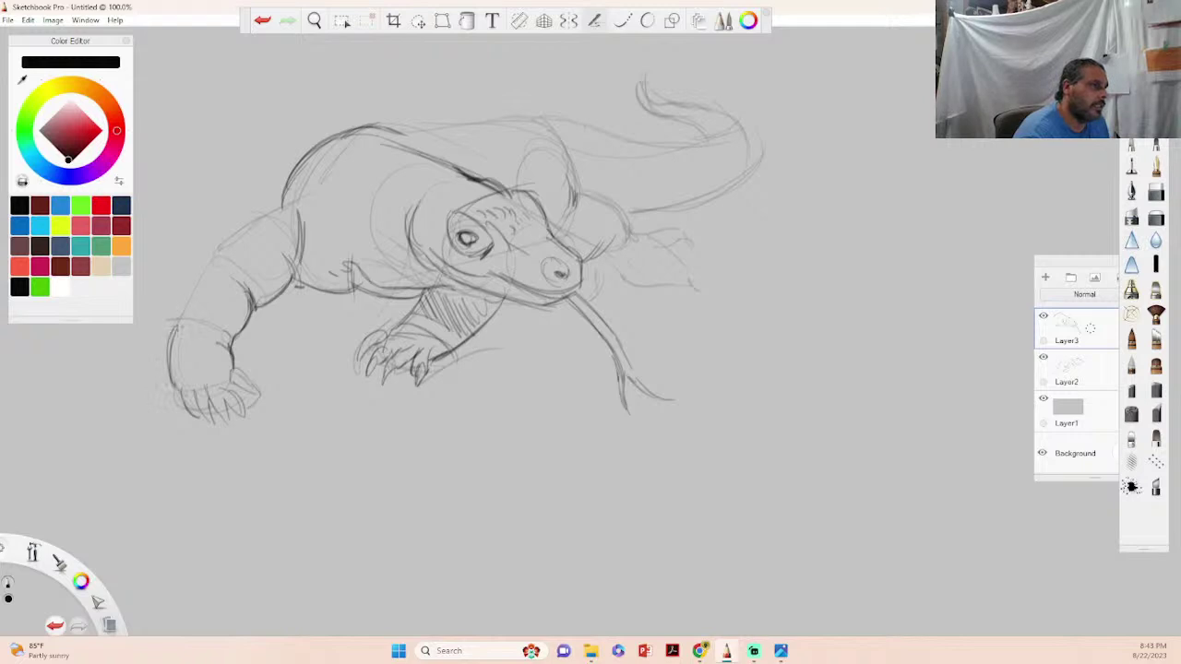
mouse_move(189, 276)
left_mouse_down()
mouse_move(168, 334)
mouse_move(174, 324)
left_mouse_up()
left_click_drag(229, 240, 212, 266)
mouse_move(244, 218)
left_mouse_down()
mouse_move(208, 262)
mouse_move(296, 179)
left_mouse_up()
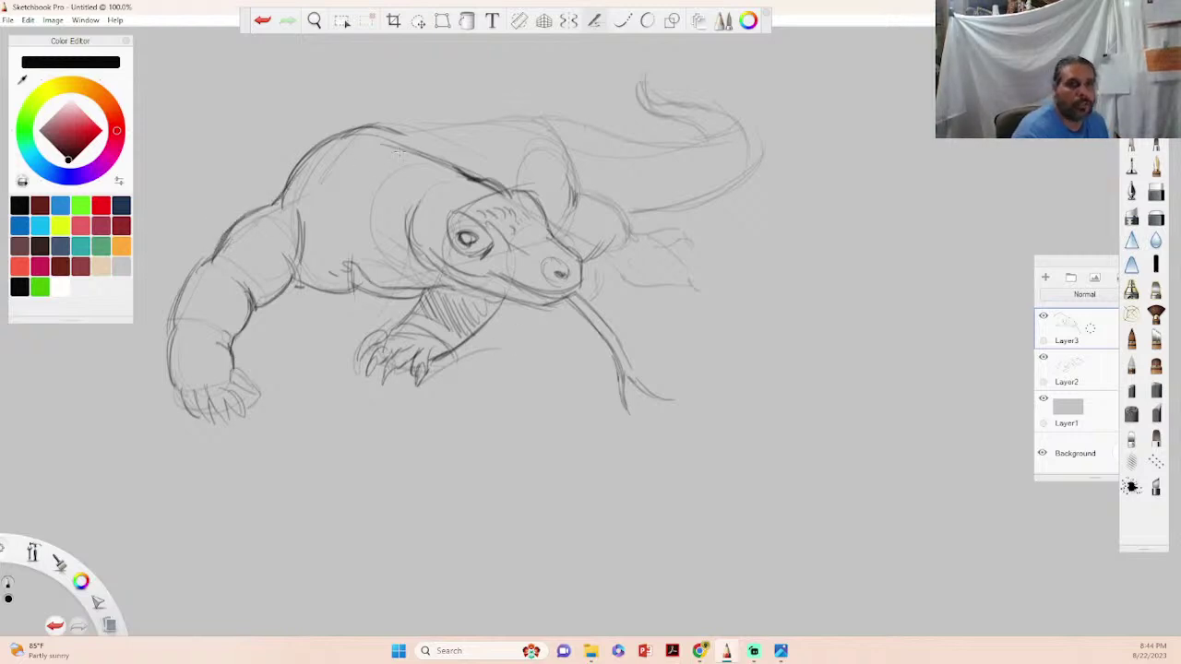
- Outline the back behind the shoulder and the hind leg with its oval thigh, lower leg and clawed foot
mouse_move(362, 128)
left_mouse_down()
mouse_move(414, 143)
mouse_move(413, 123)
mouse_move(495, 109)
mouse_move(529, 116)
mouse_move(559, 139)
mouse_move(573, 175)
left_mouse_up()
mouse_move(513, 137)
left_mouse_down()
mouse_move(514, 192)
mouse_move(522, 170)
mouse_move(567, 190)
left_mouse_up()
mouse_move(550, 144)
left_mouse_down()
mouse_move(574, 225)
mouse_move(559, 227)
left_mouse_up()
mouse_move(570, 181)
left_mouse_down()
mouse_move(590, 198)
mouse_move(609, 256)
mouse_move(625, 266)
mouse_move(620, 250)
mouse_move(644, 266)
left_mouse_up()
mouse_move(582, 267)
left_mouse_down()
mouse_move(611, 301)
mouse_move(649, 304)
left_mouse_up()
left_click_drag(626, 251, 662, 293)
mouse_move(620, 246)
left_mouse_down()
mouse_move(666, 300)
mouse_move(644, 247)
mouse_move(657, 256)
mouse_move(661, 238)
mouse_move(673, 260)
left_mouse_up()
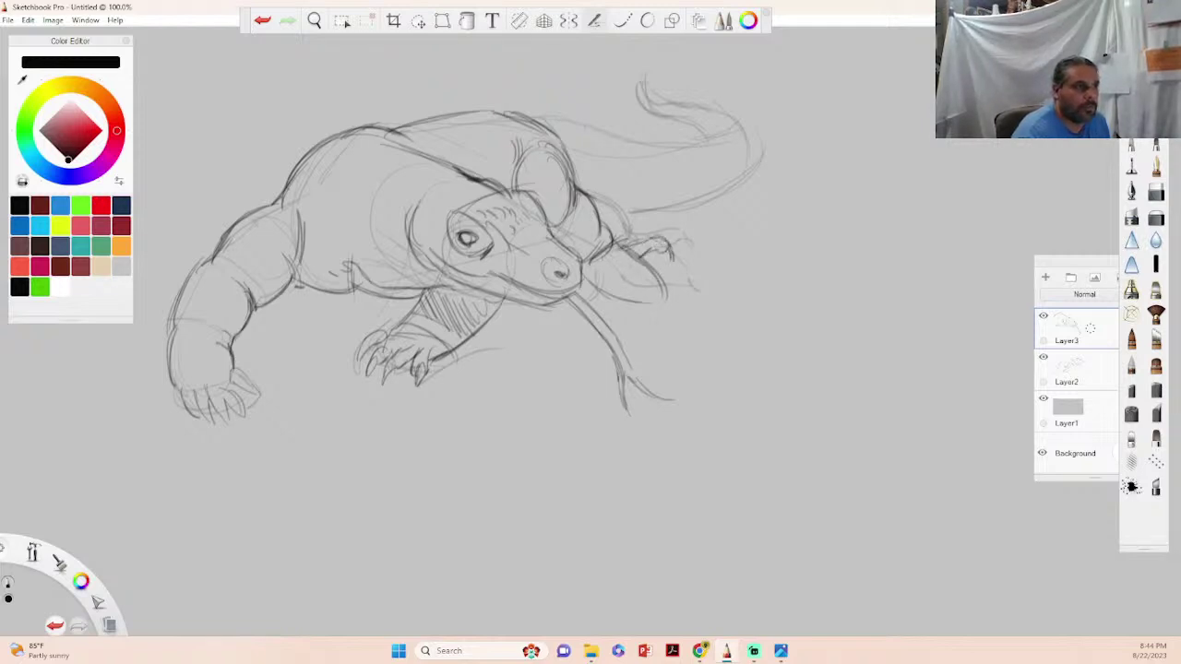
- Outline the tail from the hips around its curve to the upturned tip, with a contour line across its base
mouse_move(626, 217)
left_mouse_down()
mouse_move(600, 227)
mouse_move(646, 197)
left_mouse_up()
left_click_drag(649, 162, 637, 201)
mouse_move(610, 138)
left_mouse_down()
mouse_move(642, 222)
mouse_move(631, 199)
left_mouse_up()
mouse_move(535, 116)
left_mouse_down()
mouse_move(590, 124)
mouse_move(638, 153)
mouse_move(692, 153)
mouse_move(541, 118)
left_mouse_up()
mouse_move(537, 112)
left_mouse_down()
mouse_move(712, 141)
mouse_move(632, 92)
mouse_move(730, 133)
mouse_move(742, 162)
left_mouse_up()
left_click_drag(718, 122, 740, 175)
mouse_move(646, 216)
left_mouse_down()
mouse_move(692, 208)
mouse_move(729, 174)
left_mouse_up()
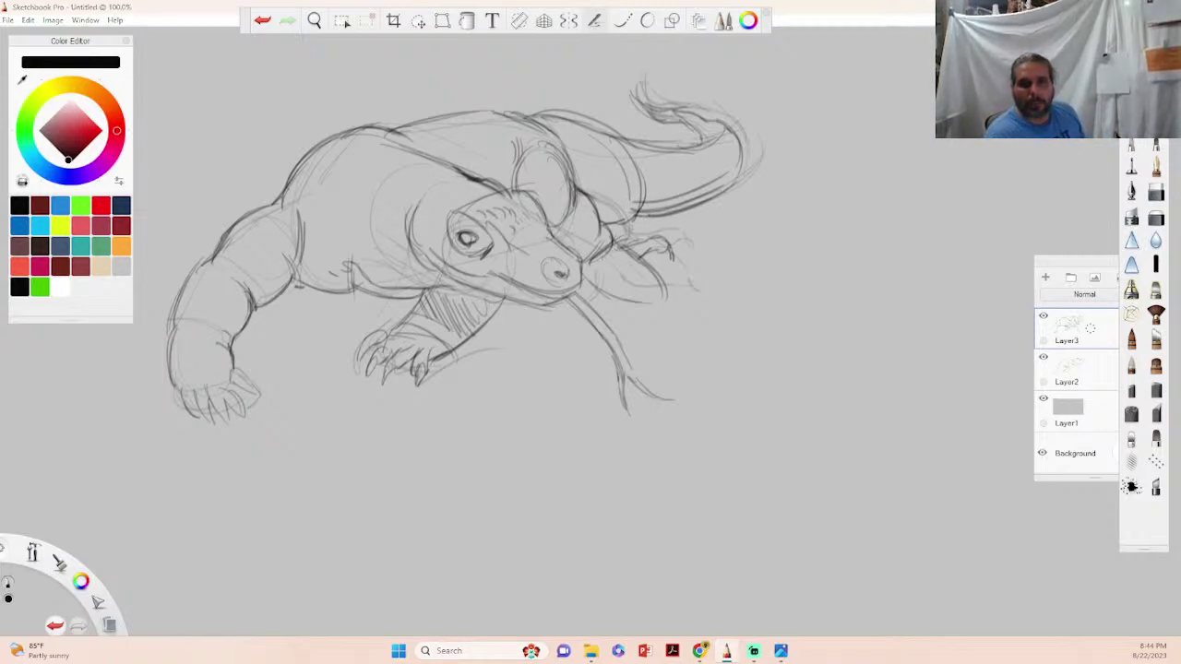
- Examine the feet, claws and head up close in the photo Komodo_dragon_with_tongue.jpg, and return to the drawing
left_click_drag(1180, 92, 508, 52)
left_click(712, 46)
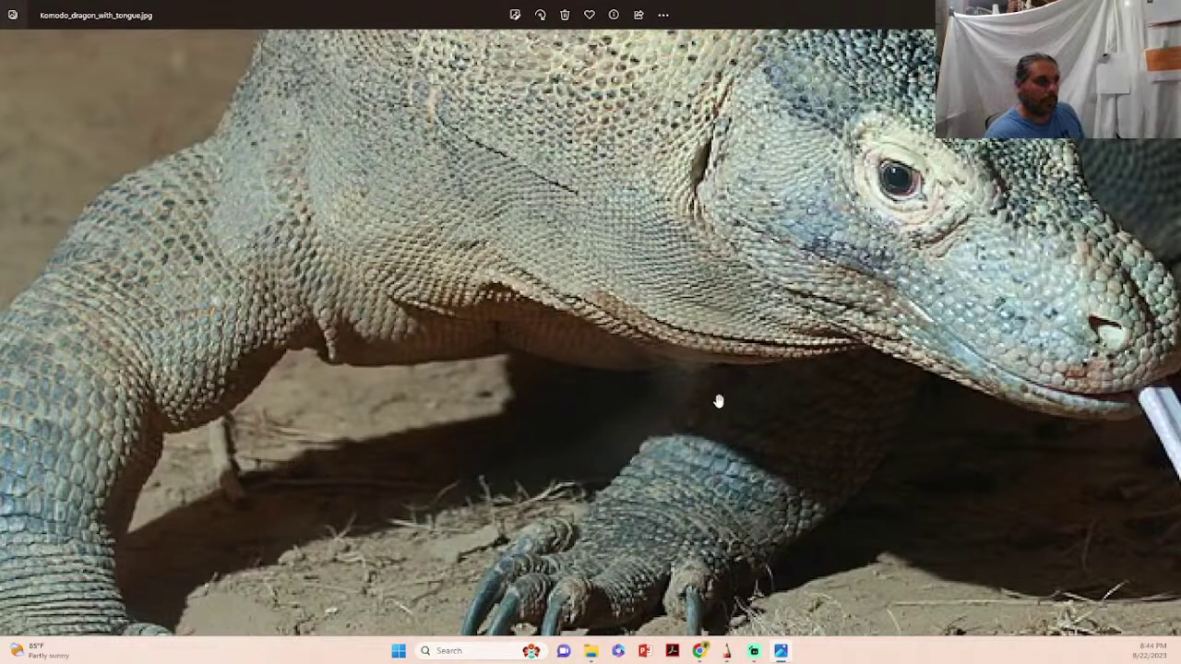
left_click_drag(725, 396, 707, 230)
scroll(580, 450, "up", 2)
scroll(580, 449, "down", 4)
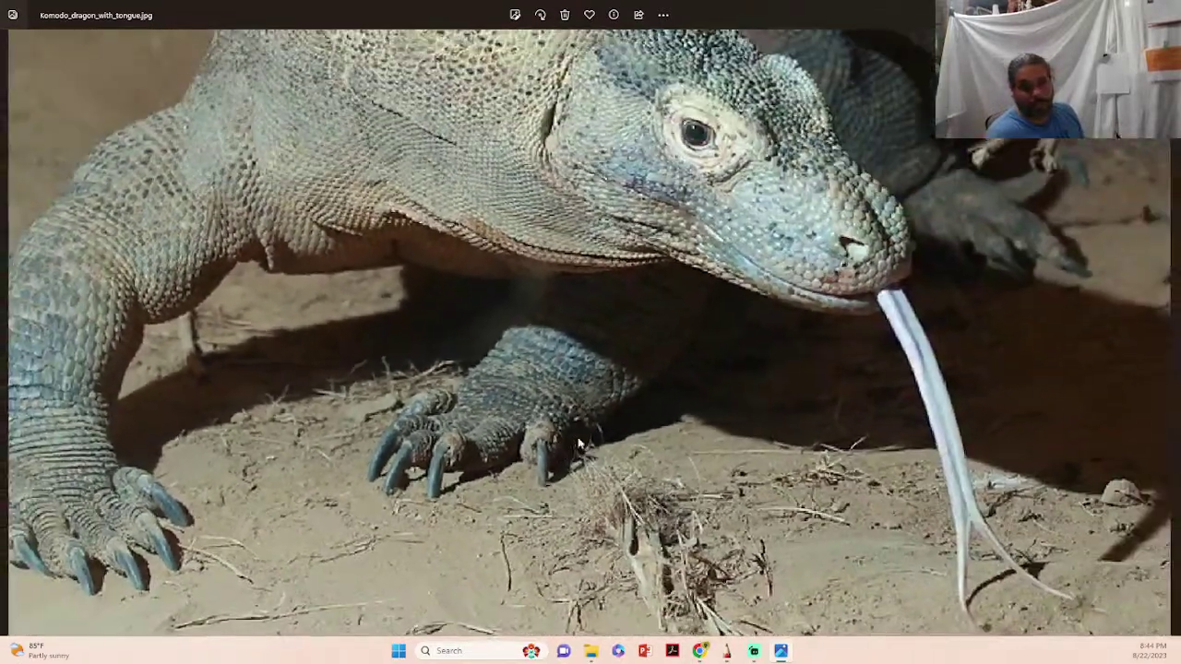
scroll(558, 479, "up", 3)
scroll(515, 402, "up", 3)
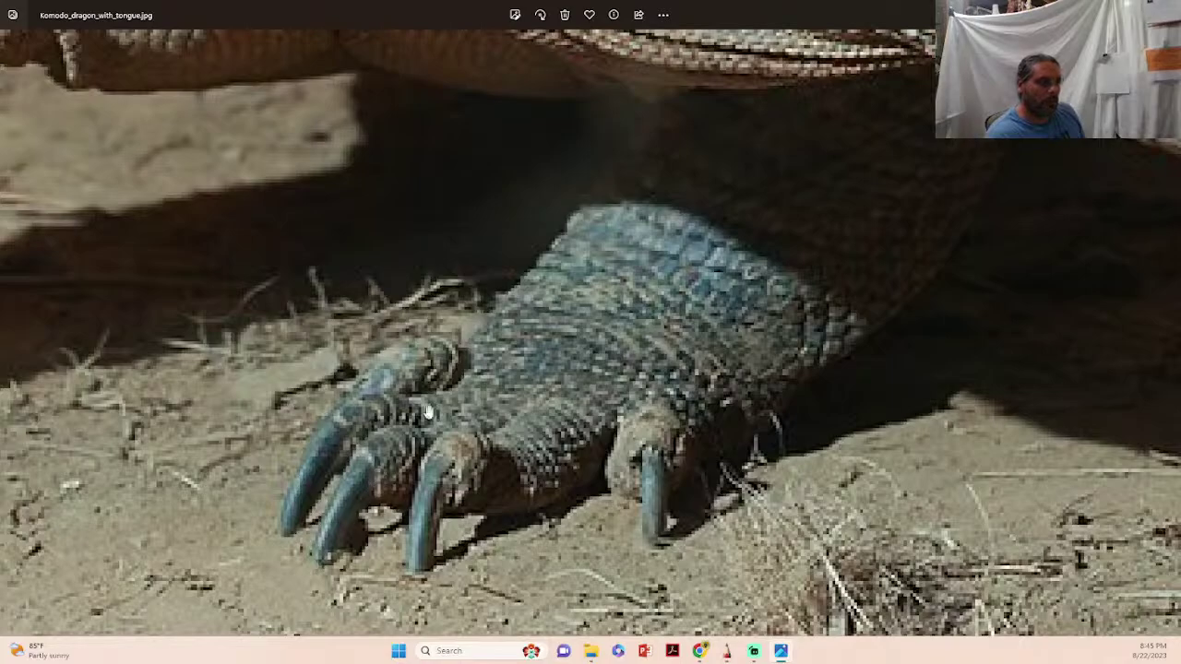
scroll(822, 282, "down", 3)
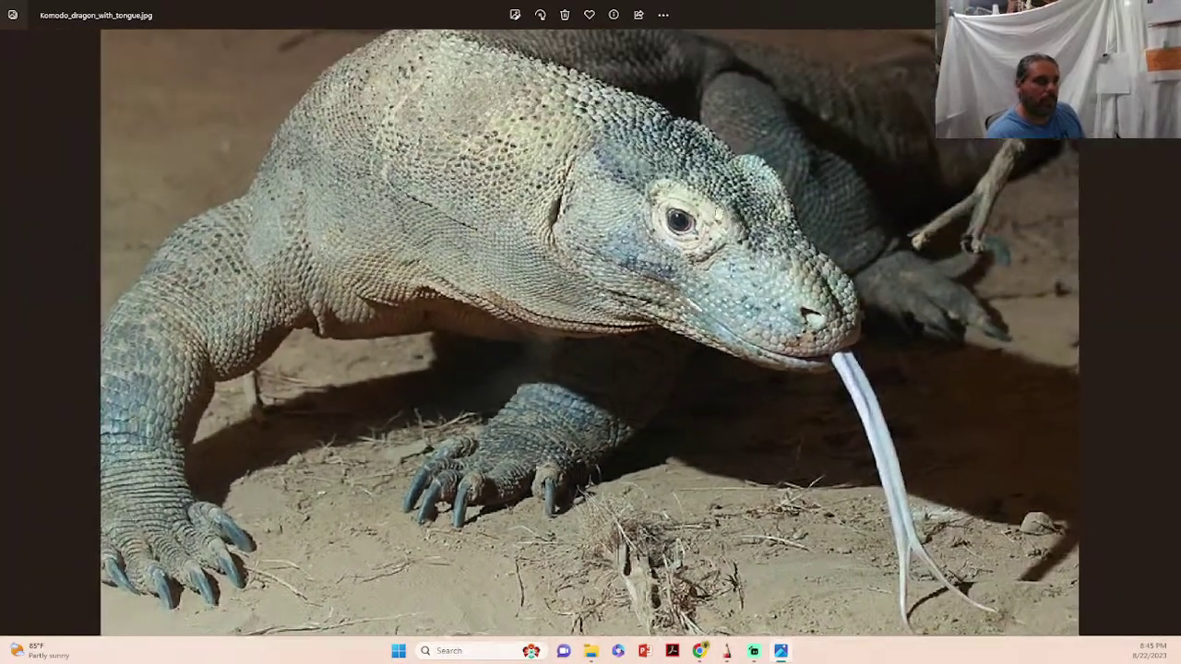
scroll(870, 251, "up", 3)
scroll(905, 282, "down", 3)
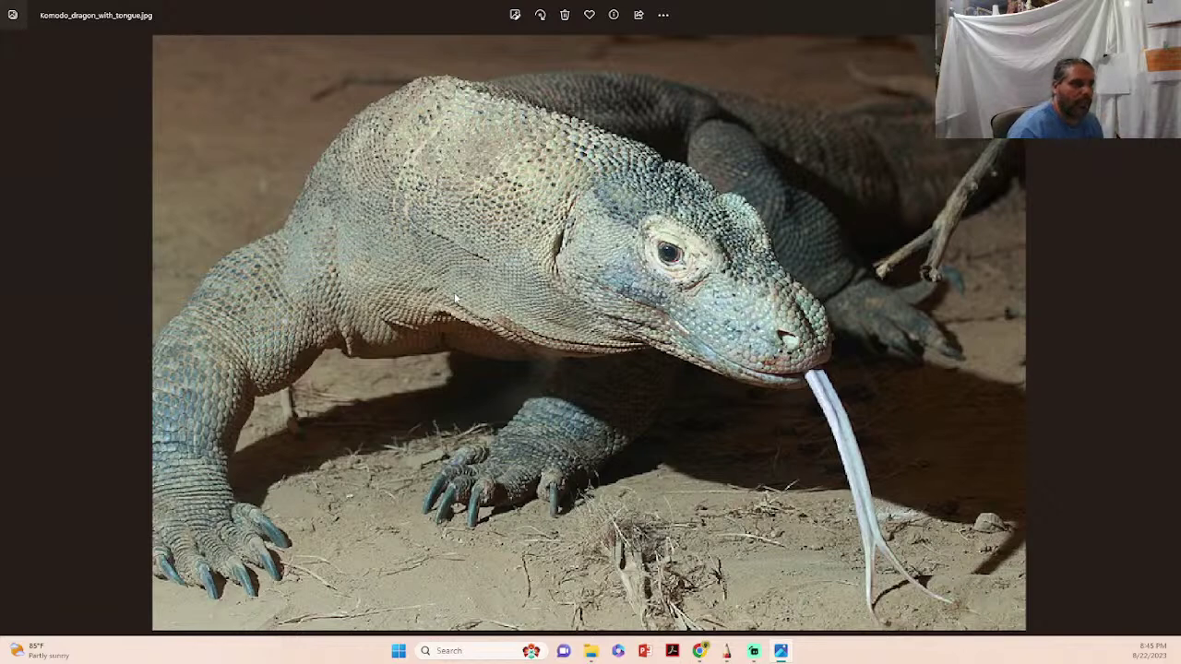
left_click_drag(705, 14, 1088, 191)
left_click(1153, 192)
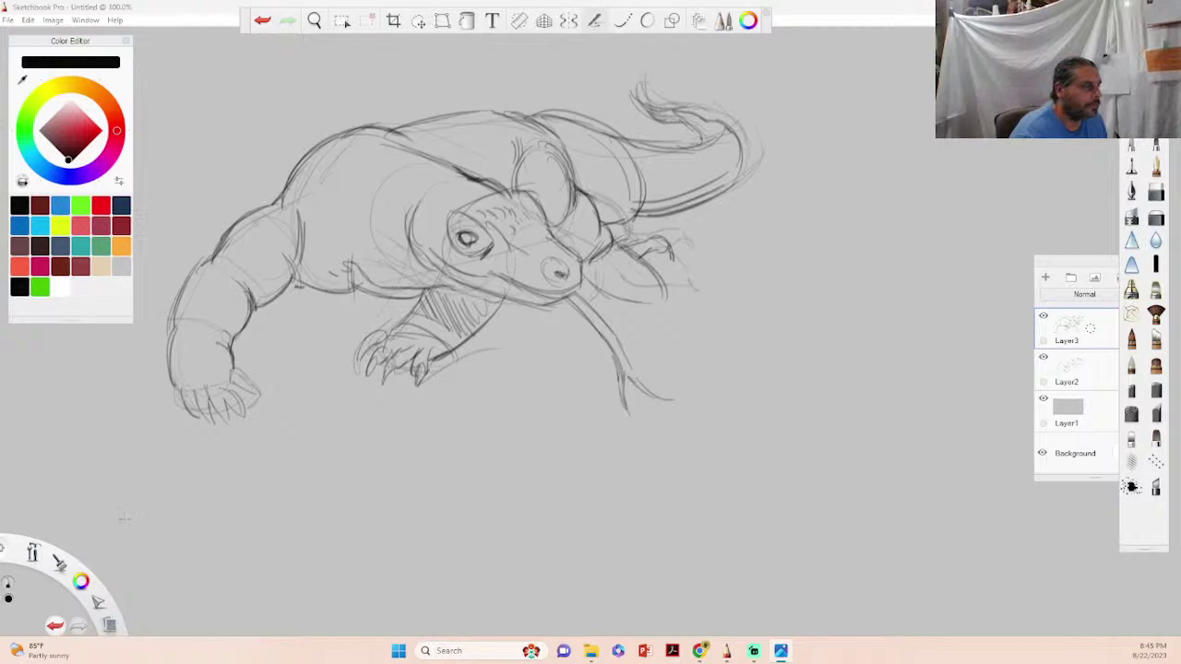
- Hide Layer2, lower the opacity of Layer3 to 44 and add a new layer above it
key("space")
mouse_move(398, 285)
left_mouse_down()
mouse_move(484, 311)
mouse_move(508, 337)
mouse_move(446, 447)
mouse_move(466, 433)
mouse_move(414, 429)
left_mouse_up()
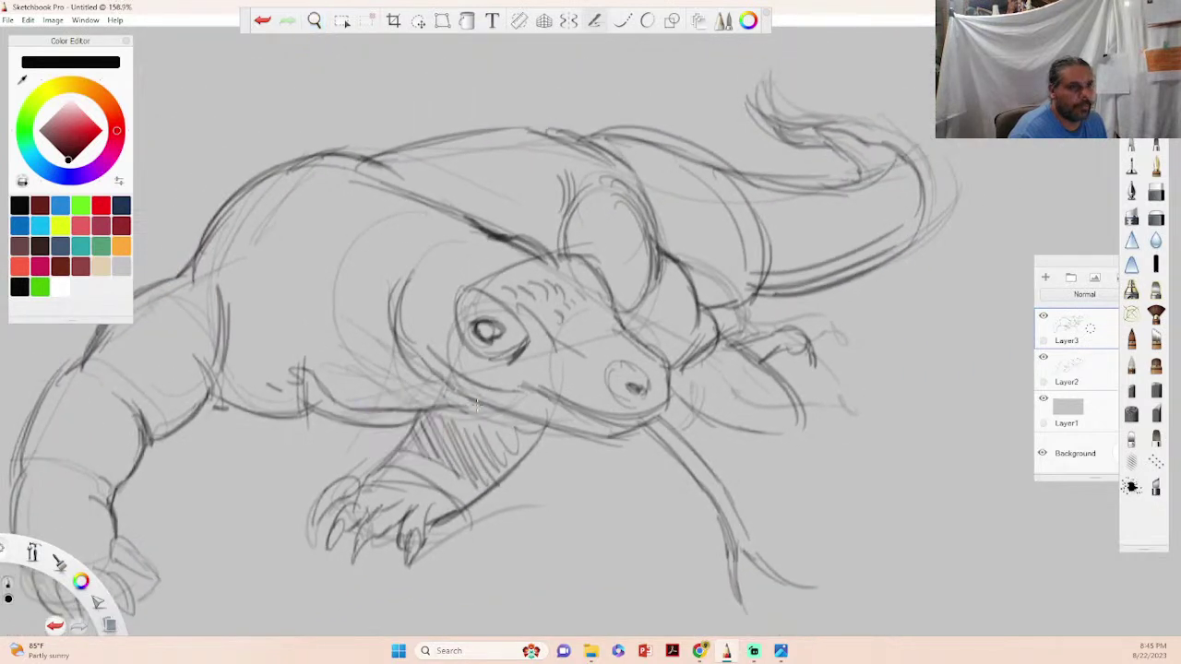
left_click(1043, 357)
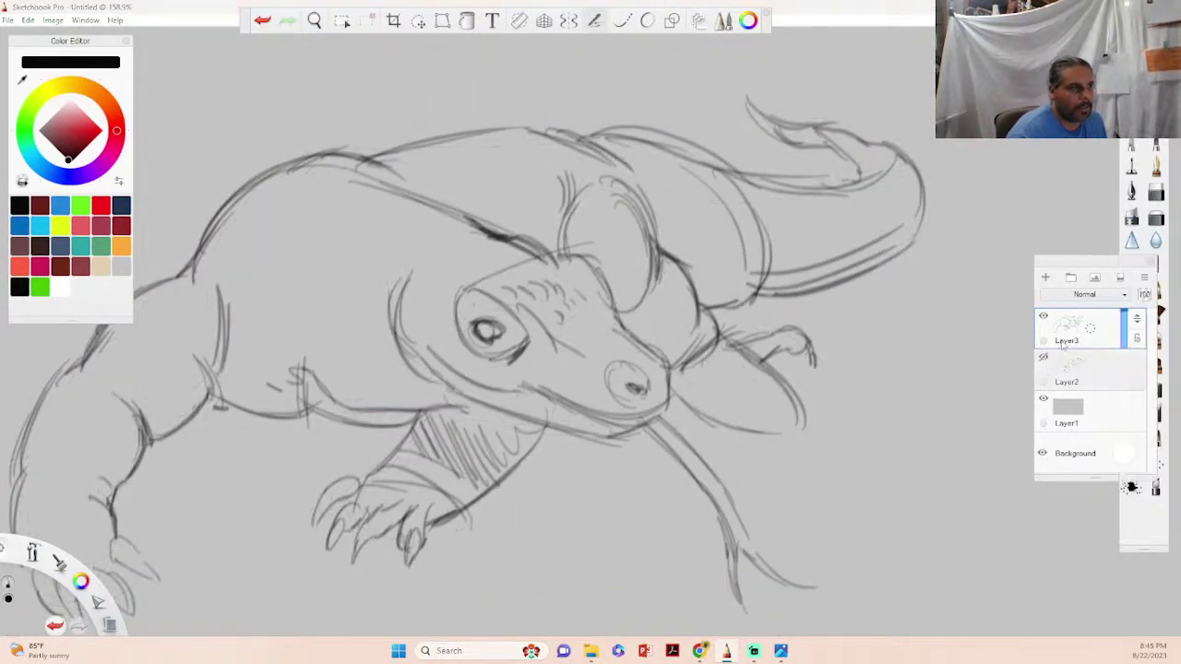
left_click_drag(1124, 327, 1124, 338)
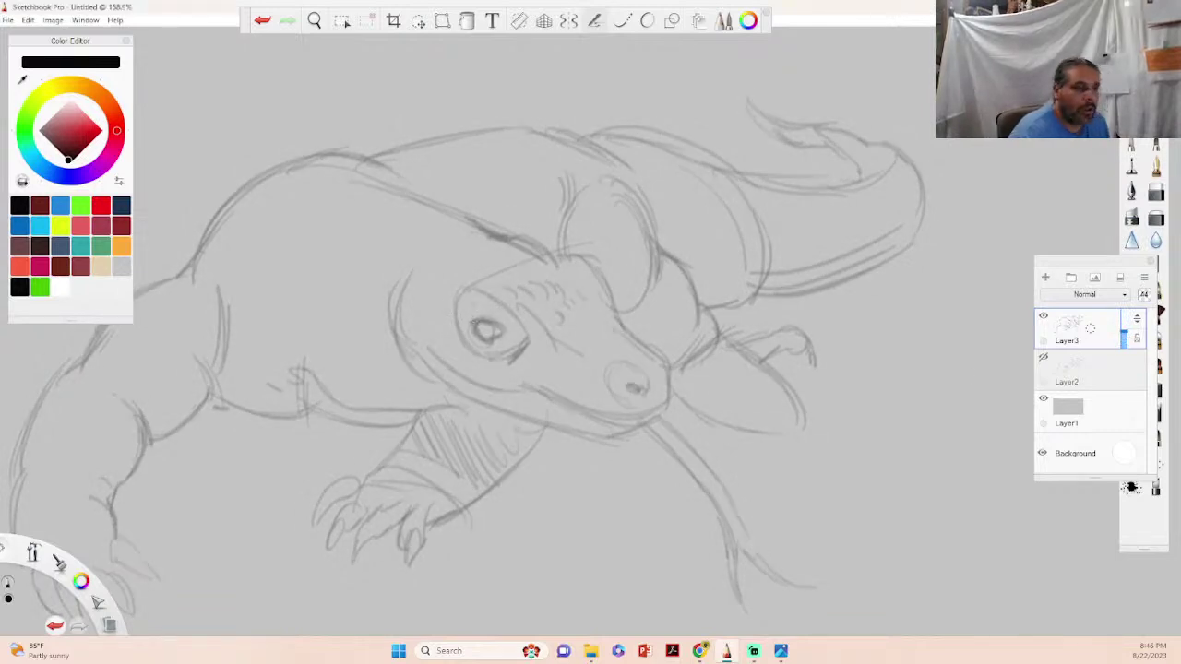
left_click(1045, 277)
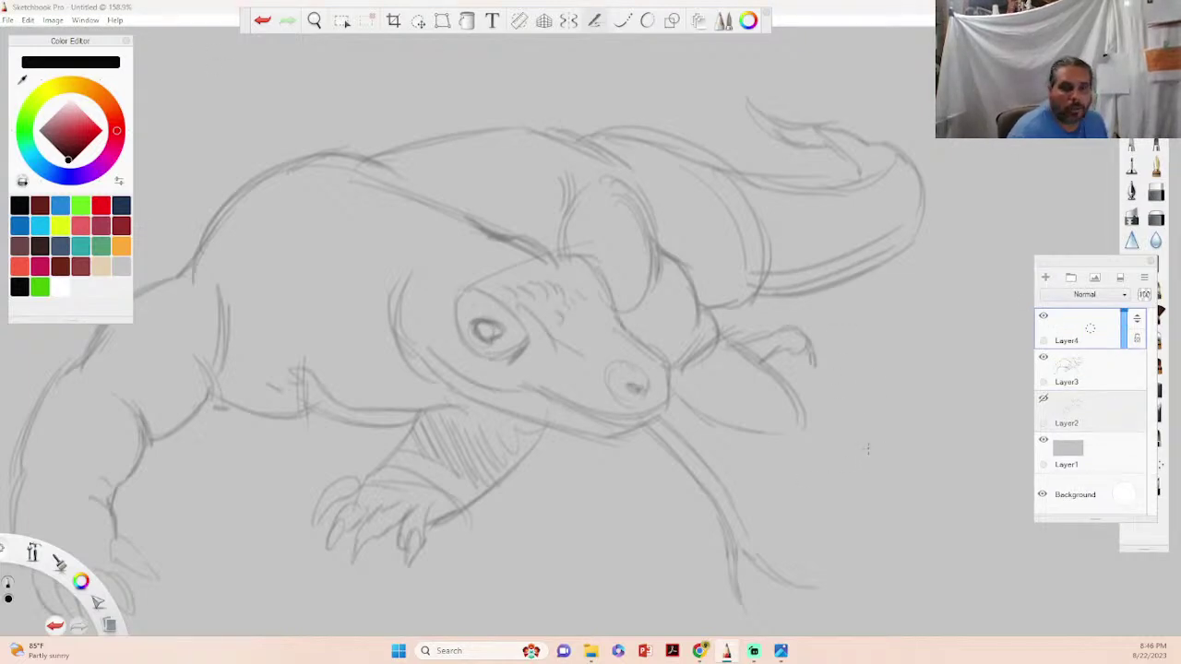
- Draw a separate eye study beside the tongue, with eyelids, a round iris, a shaded pupil and inner-corner folds
left_click_drag(865, 440, 906, 464)
mouse_move(891, 425)
left_mouse_down()
mouse_move(868, 419)
mouse_move(913, 450)
mouse_move(904, 465)
mouse_move(861, 462)
mouse_move(871, 474)
mouse_move(862, 450)
mouse_move(901, 483)
mouse_move(904, 467)
mouse_move(864, 480)
mouse_move(854, 463)
mouse_move(881, 493)
mouse_move(849, 439)
mouse_move(847, 482)
mouse_move(869, 421)
left_mouse_up()
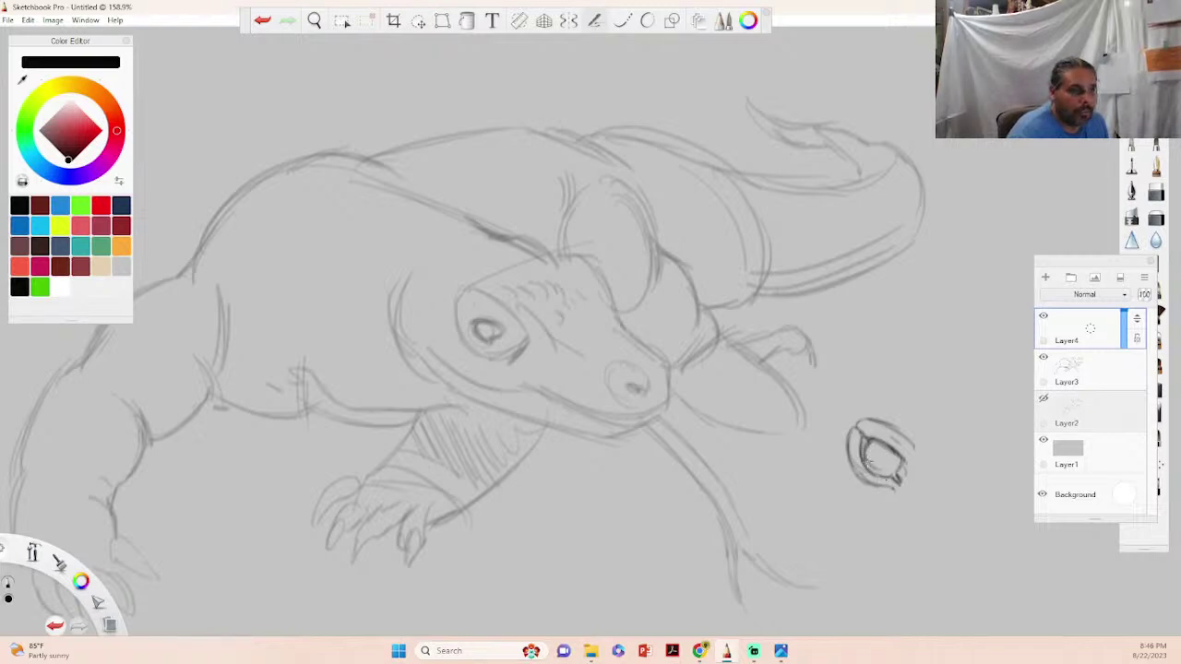
mouse_move(888, 447)
left_mouse_down()
mouse_move(898, 465)
mouse_move(889, 469)
left_mouse_up()
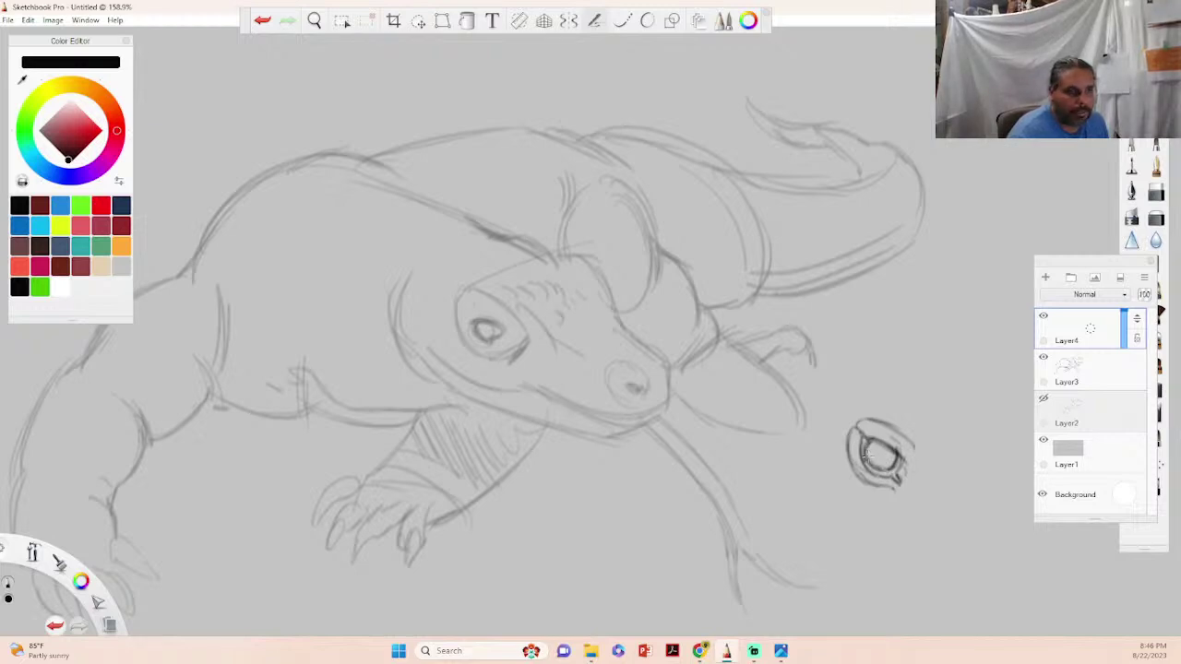
left_click_drag(888, 449, 878, 466)
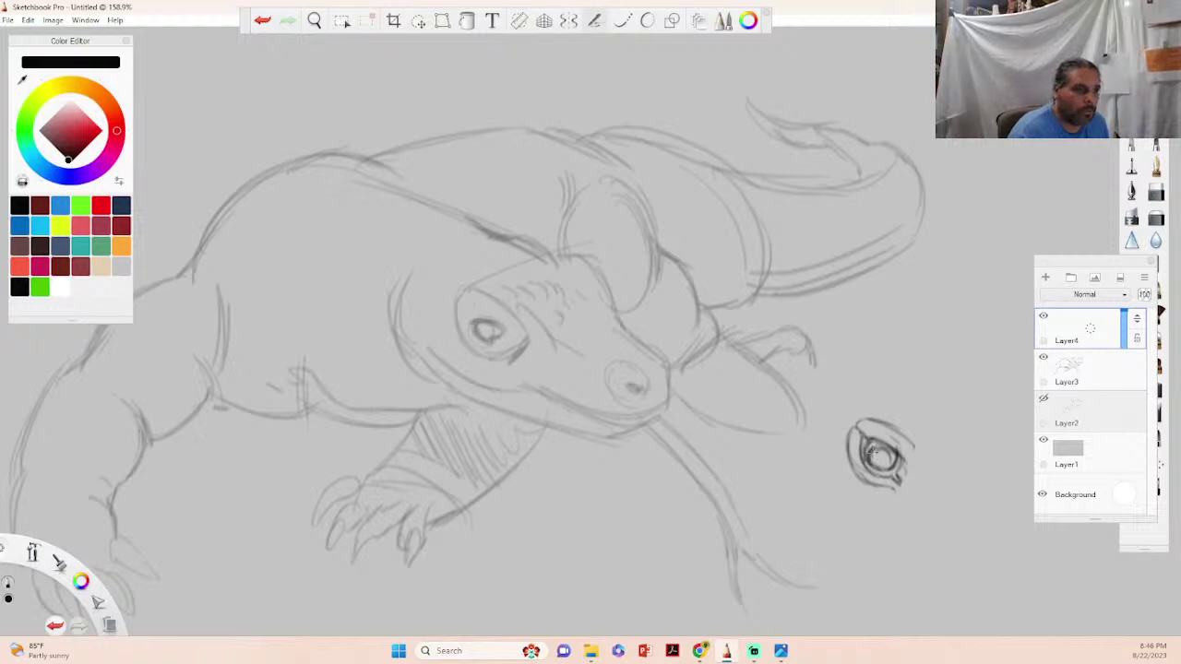
mouse_move(888, 452)
left_mouse_down()
mouse_move(879, 467)
mouse_move(914, 460)
mouse_move(922, 480)
mouse_move(880, 501)
left_mouse_up()
left_click_drag(908, 494, 888, 505)
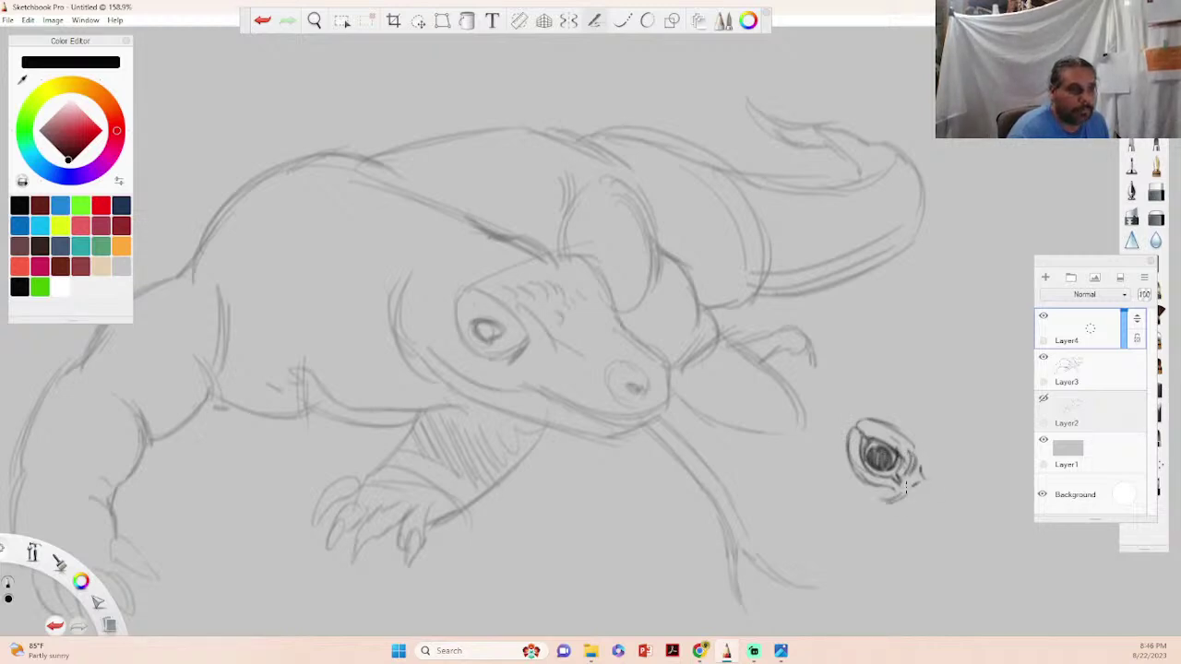
- Surround the eye study with curved skin folds, brow lines and short wrinkle strokes, darkening the fold below it
left_click_drag(856, 388, 899, 421)
mouse_move(873, 389)
left_mouse_down()
mouse_move(844, 400)
mouse_move(832, 447)
mouse_move(847, 500)
left_mouse_up()
mouse_move(833, 450)
left_mouse_down()
mouse_move(905, 496)
mouse_move(886, 504)
mouse_move(908, 508)
mouse_move(892, 513)
mouse_move(888, 521)
left_mouse_up()
mouse_move(935, 481)
left_mouse_down()
mouse_move(891, 519)
mouse_move(906, 511)
left_mouse_up()
left_click_drag(930, 461, 938, 474)
left_click_drag(943, 450, 947, 471)
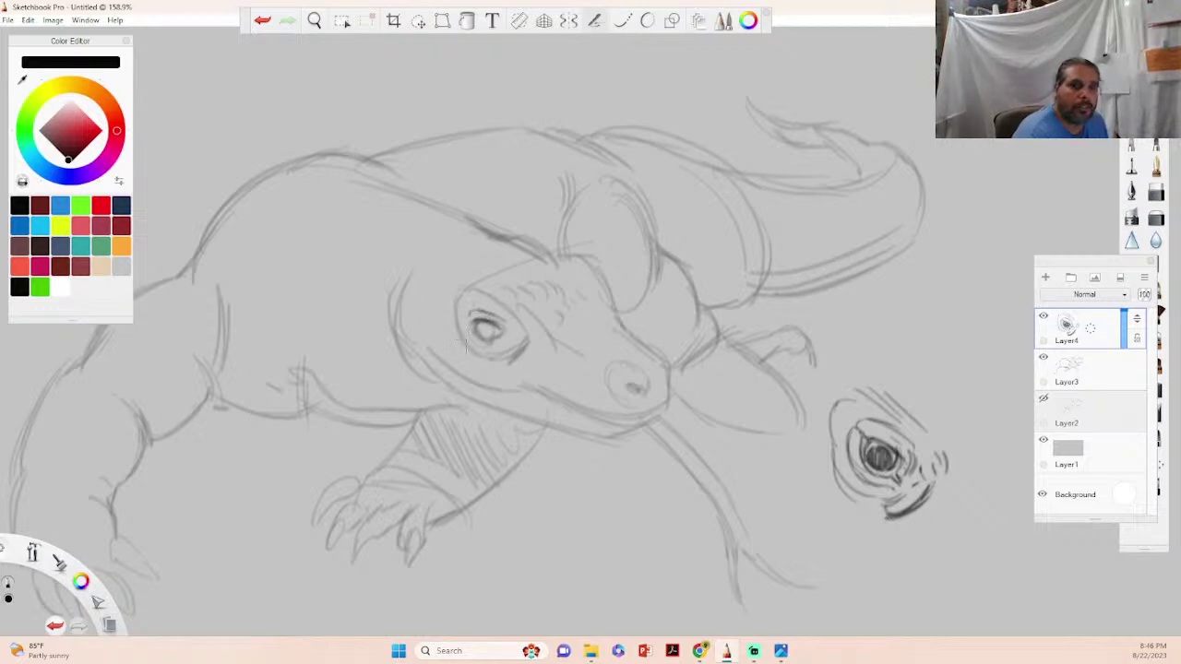
- Darken the pupil and lids of the eye on the dragon's head and add bold skin folds around it, testing the brush in an empty area
mouse_move(472, 319)
left_mouse_down()
mouse_move(489, 355)
mouse_move(487, 341)
left_mouse_up()
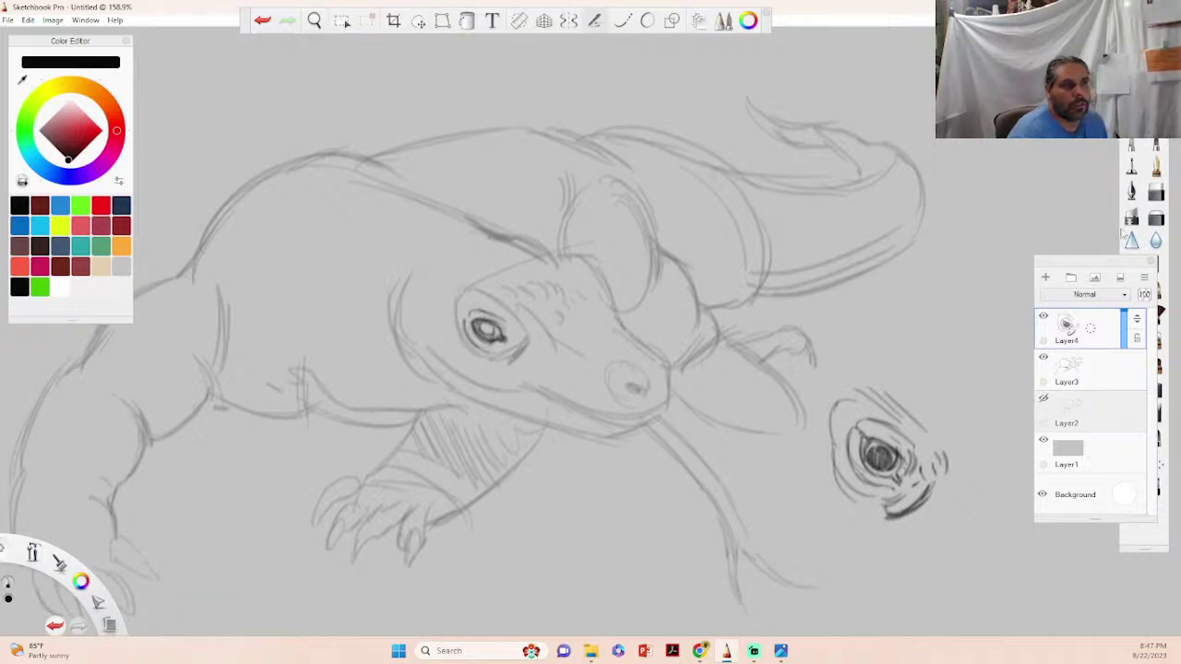
left_click(1131, 191)
left_click_drag(297, 74, 367, 94)
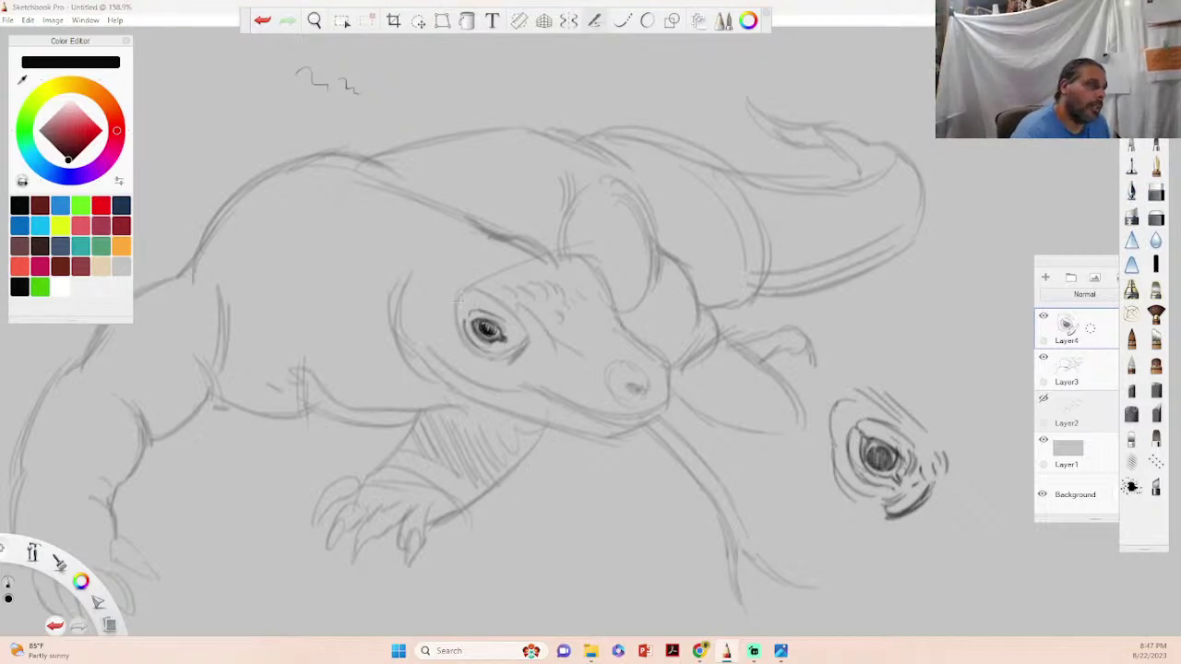
mouse_move(459, 300)
left_mouse_down()
mouse_move(517, 321)
mouse_move(456, 312)
mouse_move(465, 342)
mouse_move(496, 362)
mouse_move(512, 321)
mouse_move(513, 349)
mouse_move(528, 322)
mouse_move(537, 344)
left_mouse_up()
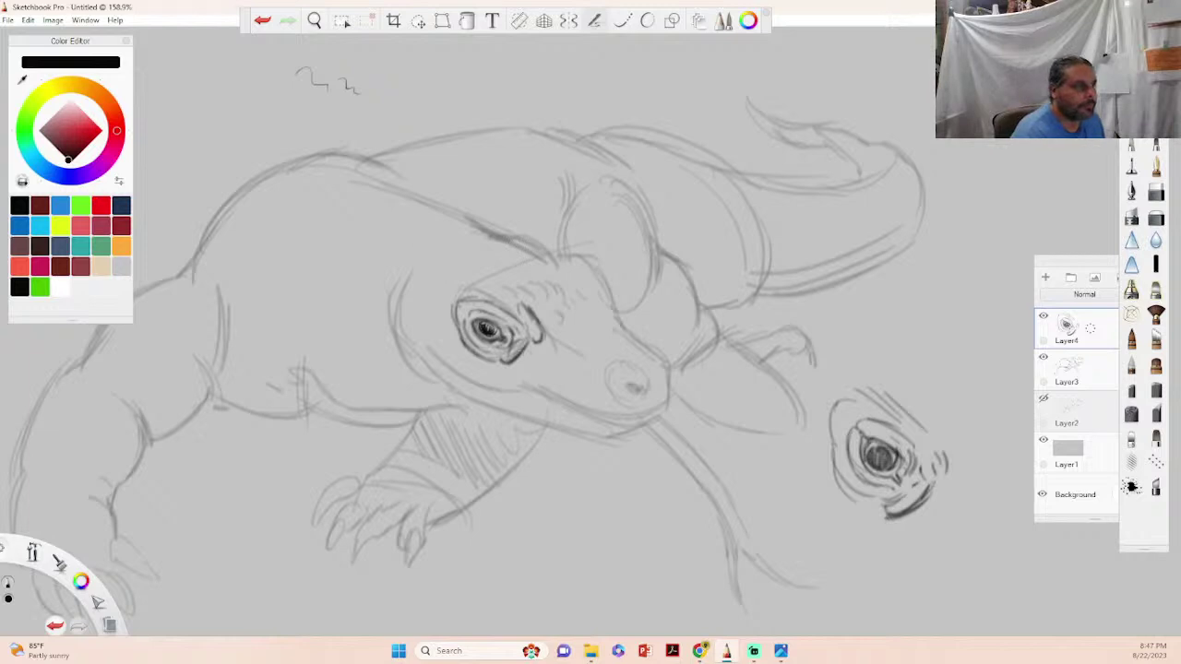
- Go over the neck line behind the head and the far brow ridge with dark strokes, shading the fold under the ridge
mouse_move(489, 220)
left_mouse_down()
mouse_move(546, 254)
mouse_move(590, 304)
left_mouse_up()
mouse_move(555, 259)
left_mouse_down()
mouse_move(616, 329)
mouse_move(591, 305)
left_mouse_up()
left_click_drag(577, 284, 596, 314)
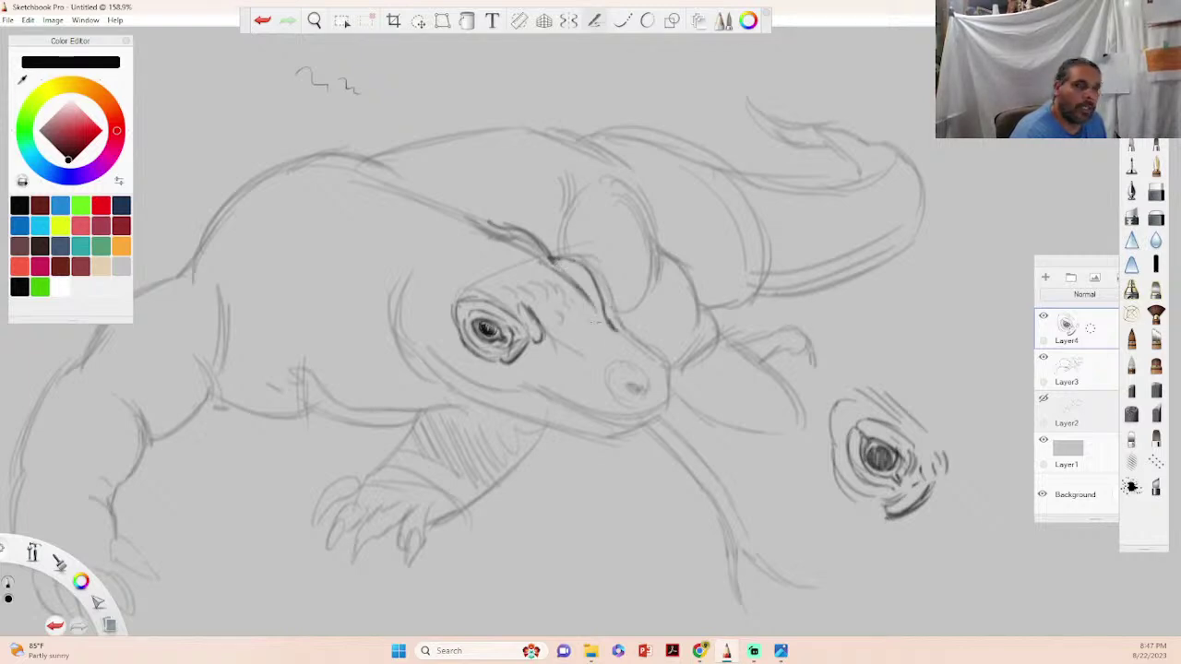
mouse_move(561, 269)
left_mouse_down()
mouse_move(599, 314)
mouse_move(568, 281)
mouse_move(587, 291)
mouse_move(576, 272)
mouse_move(597, 297)
left_mouse_up()
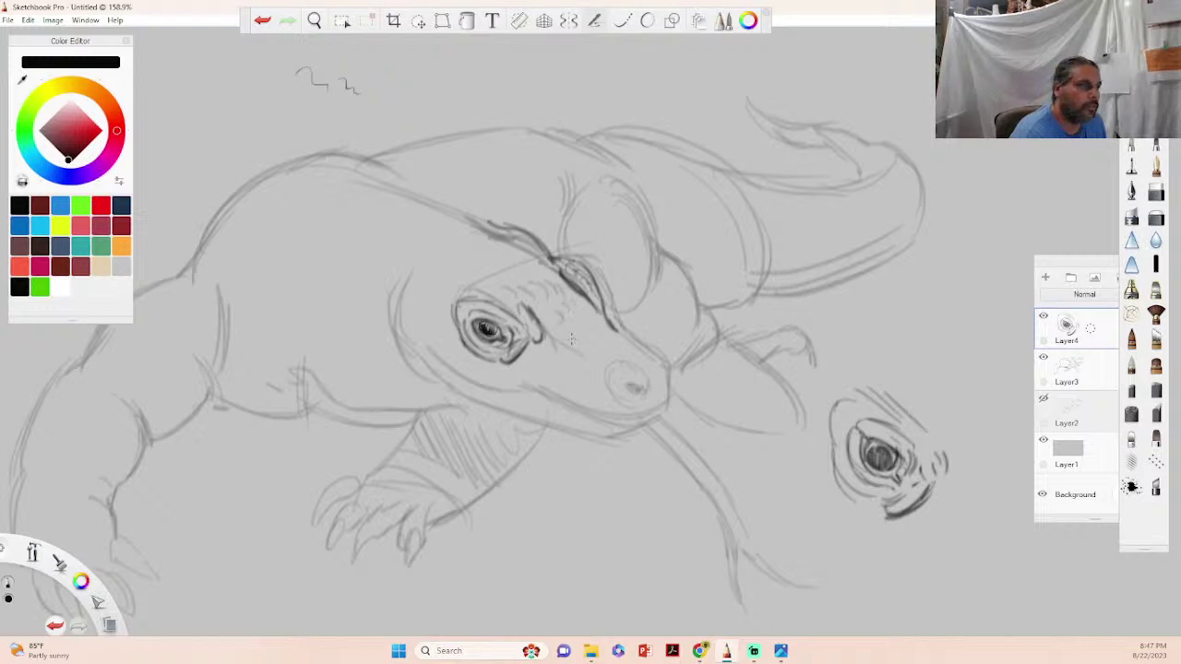
- Line the top and tip of the snout and fill in a dark nostril
left_click_drag(599, 333, 654, 397)
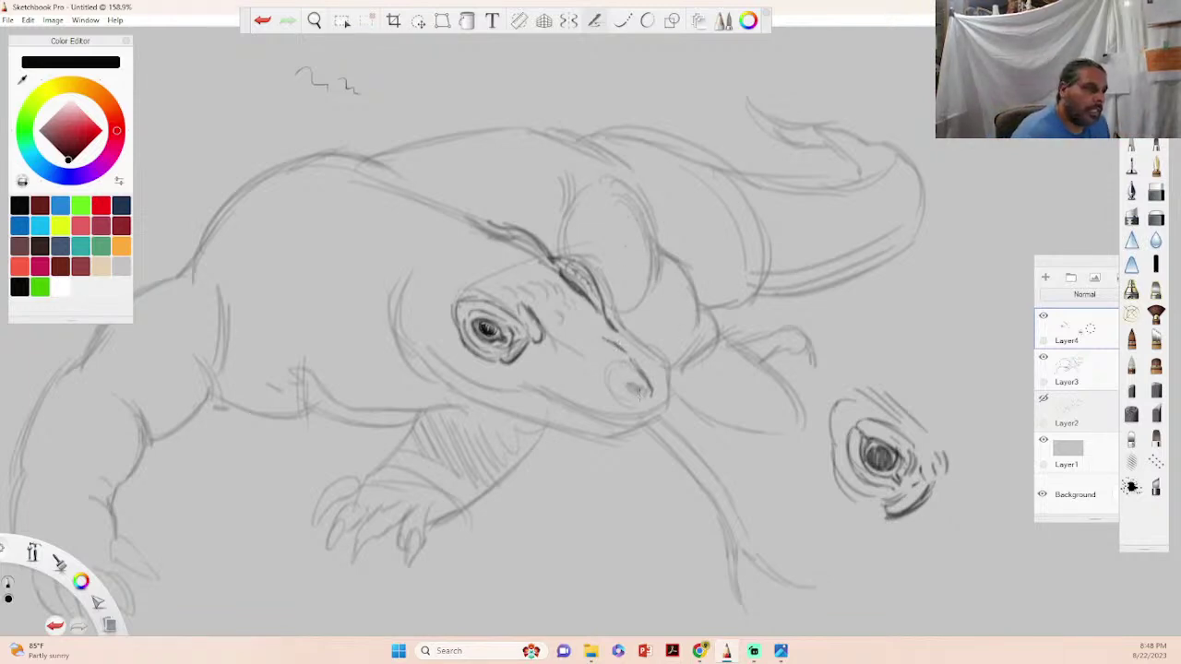
mouse_move(633, 386)
left_mouse_down()
mouse_move(638, 395)
mouse_move(628, 388)
left_mouse_up()
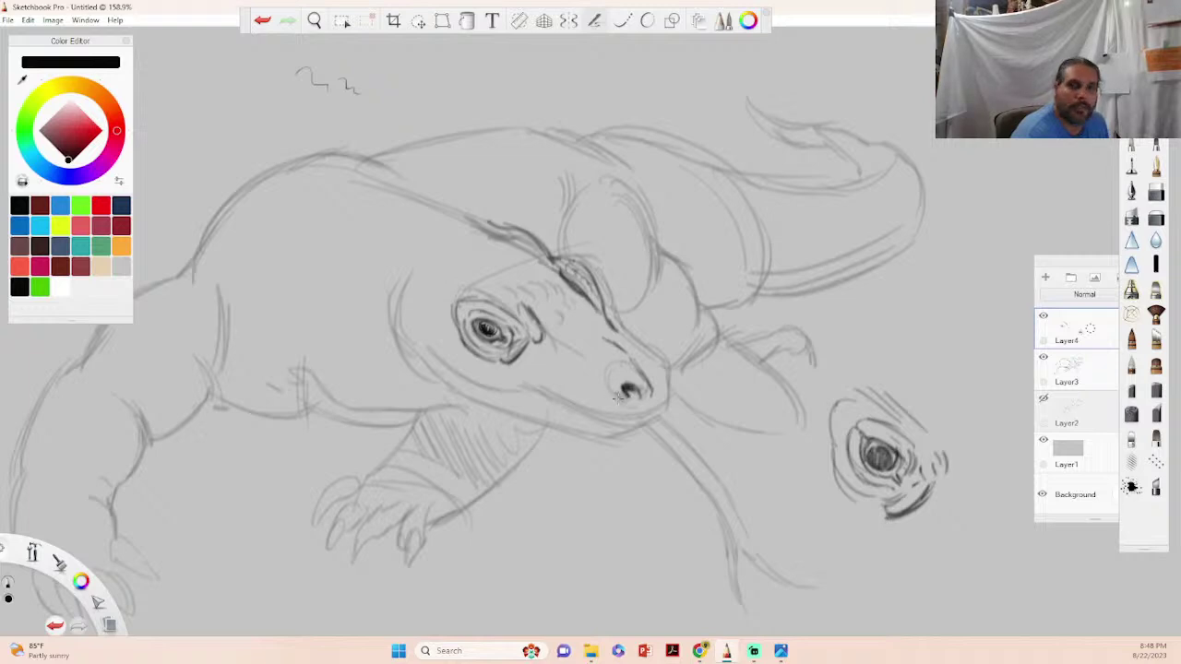
mouse_move(617, 329)
left_mouse_down()
mouse_move(662, 379)
mouse_move(669, 402)
mouse_move(645, 418)
left_mouse_up()
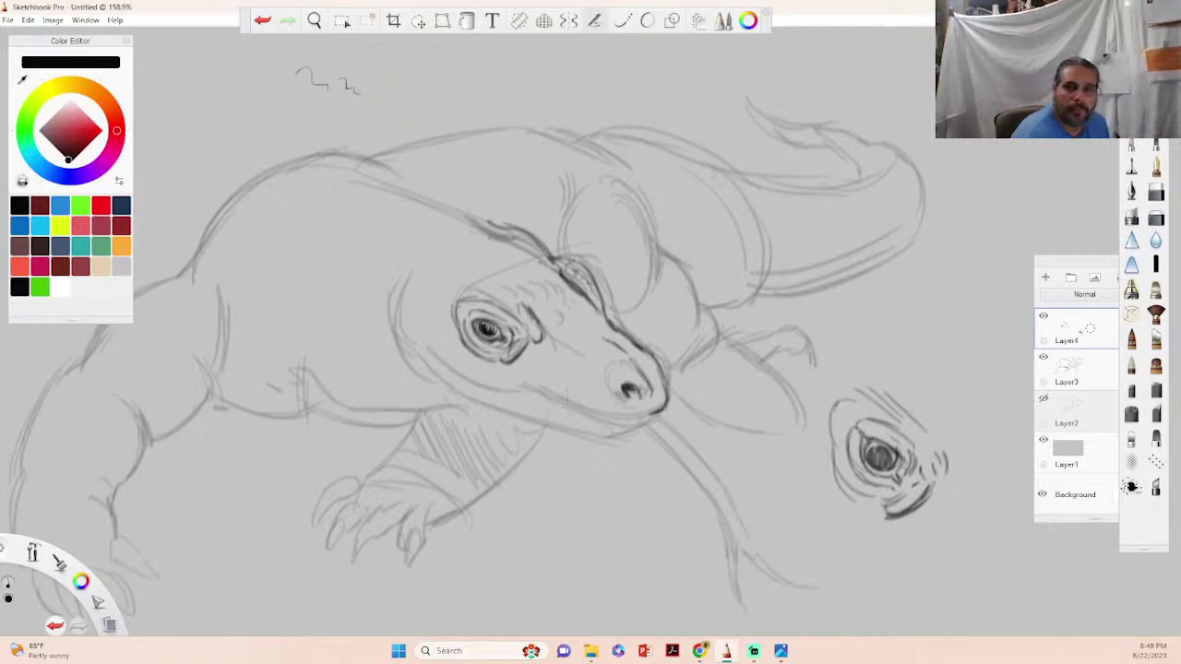
- Draw the mouth line, lower jaw edge and wavy cheek folds, with a curved line marking the back of the head
mouse_move(541, 395)
left_mouse_down()
mouse_move(577, 419)
mouse_move(649, 424)
left_mouse_up()
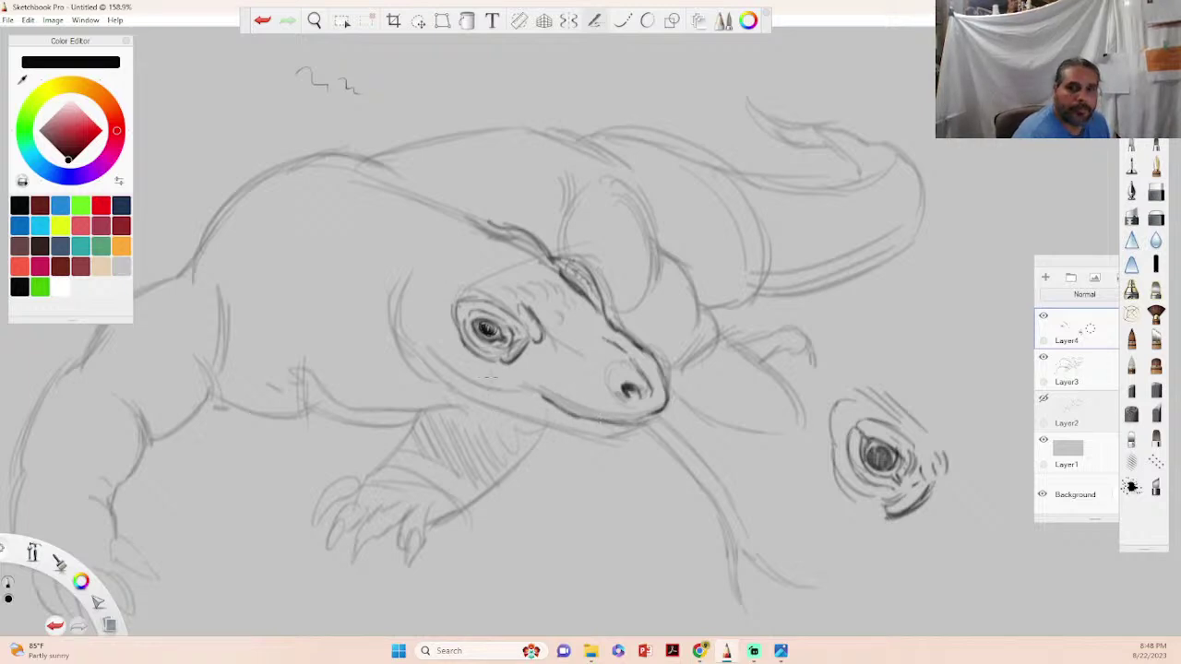
left_click_drag(428, 351, 563, 415)
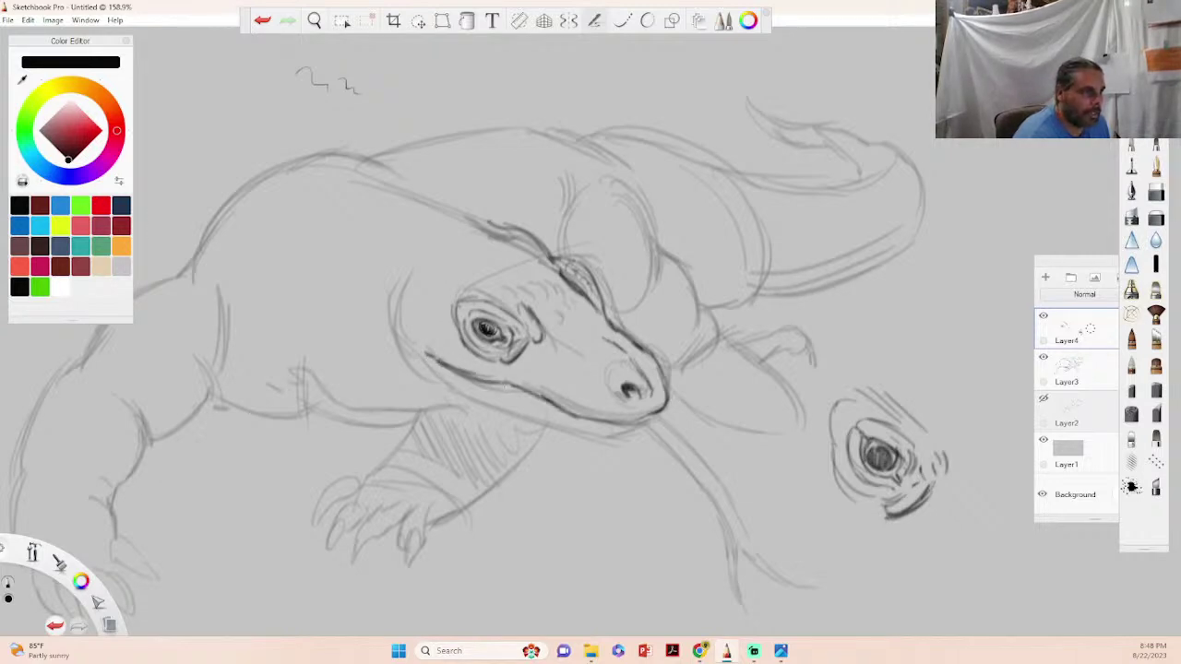
mouse_move(479, 401)
left_mouse_down()
mouse_move(389, 361)
mouse_move(441, 396)
mouse_move(423, 396)
mouse_move(384, 349)
left_mouse_up()
left_click_drag(393, 300, 384, 339)
left_click_drag(403, 275, 386, 323)
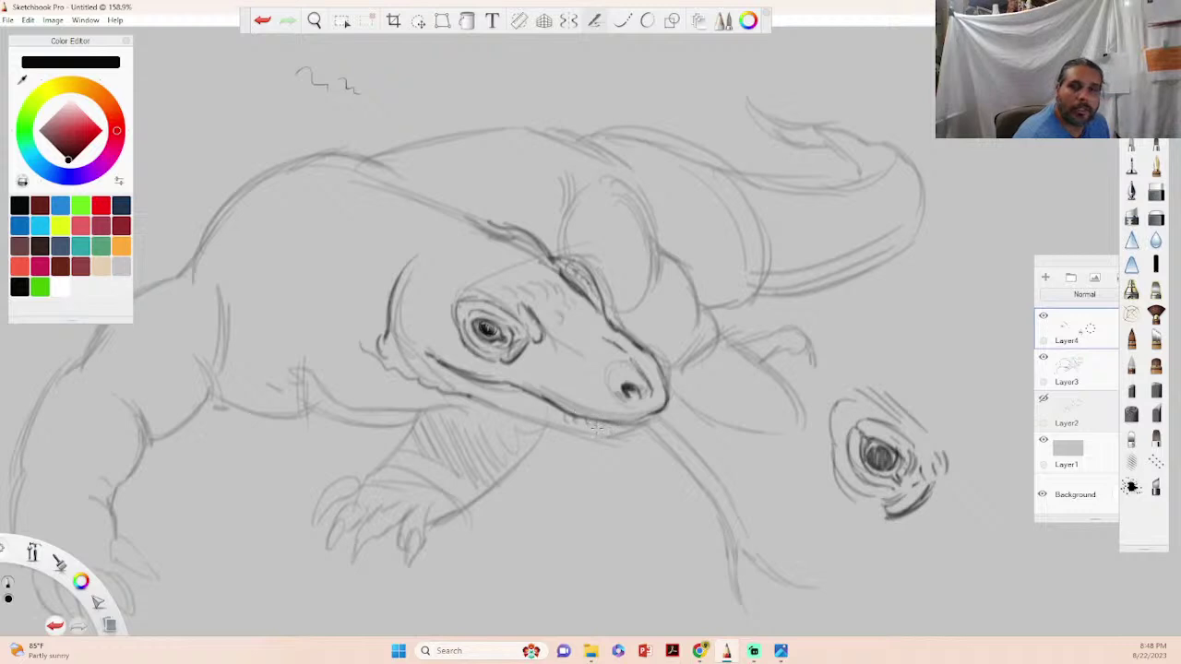
mouse_move(551, 415)
left_mouse_down()
mouse_move(513, 385)
mouse_move(538, 404)
mouse_move(478, 388)
mouse_move(488, 400)
mouse_move(464, 393)
mouse_move(456, 402)
mouse_move(578, 434)
mouse_move(618, 426)
left_mouse_up()
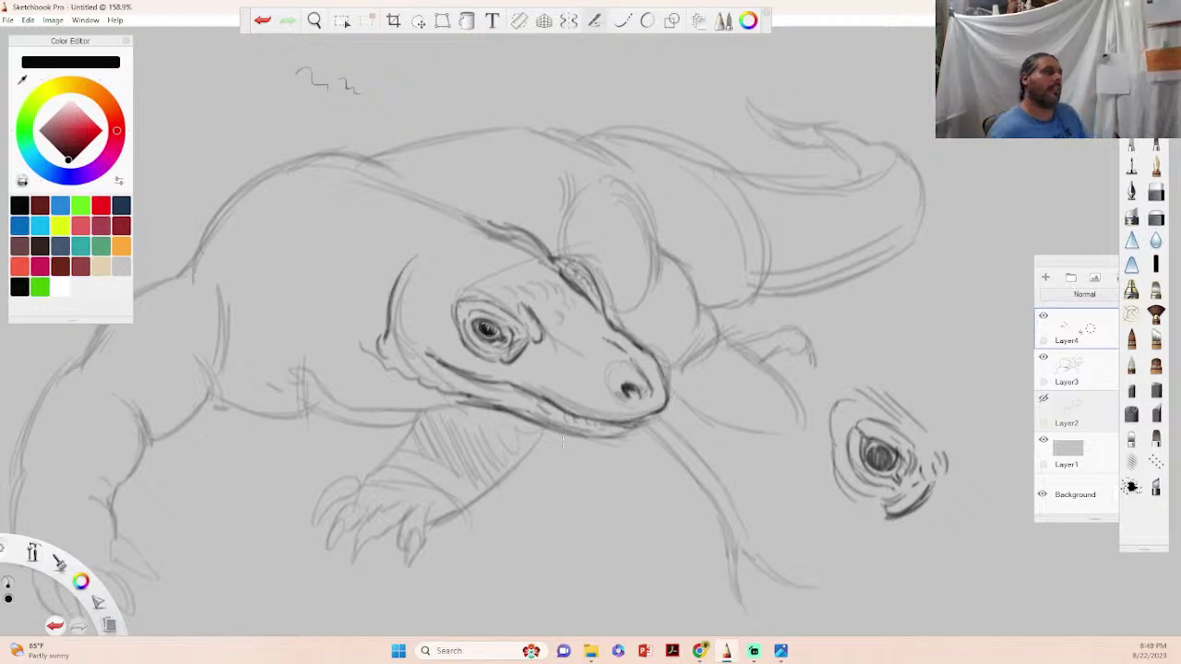
- Strengthen the chin line and draw the tongue's near edge from the mouth down to its first fork tip
left_click_drag(34, 551, 77, 498)
left_click_drag(541, 351, 519, 317)
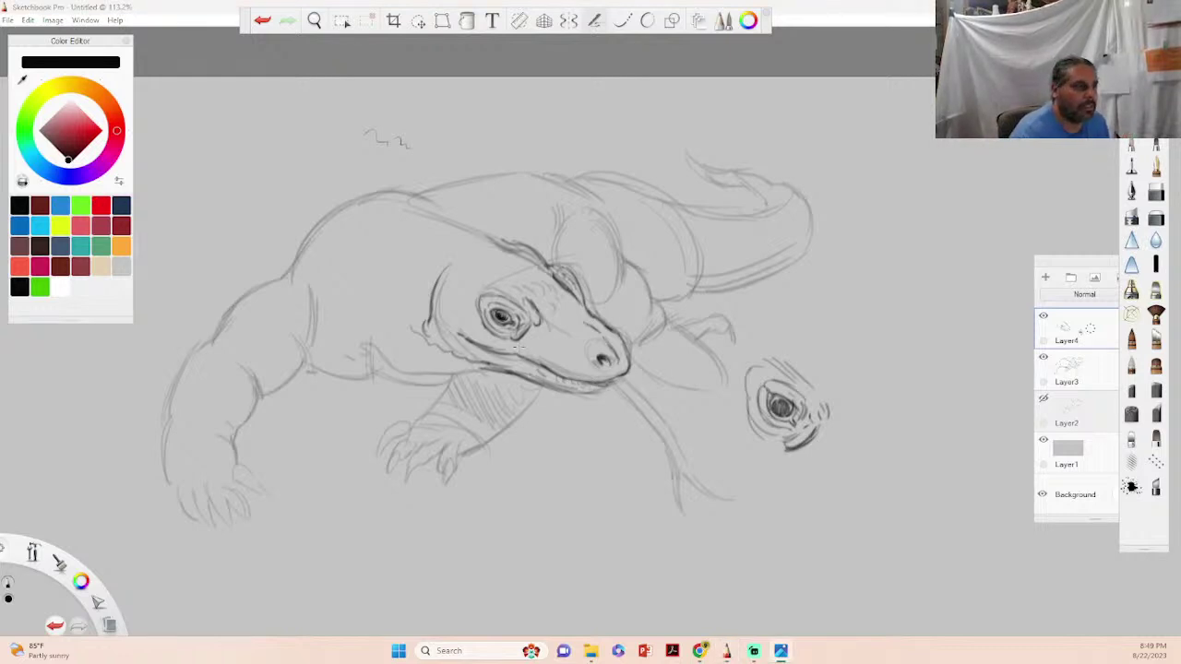
left_click(582, 395)
mouse_move(570, 391)
left_mouse_down()
mouse_move(610, 384)
mouse_move(644, 411)
left_mouse_up()
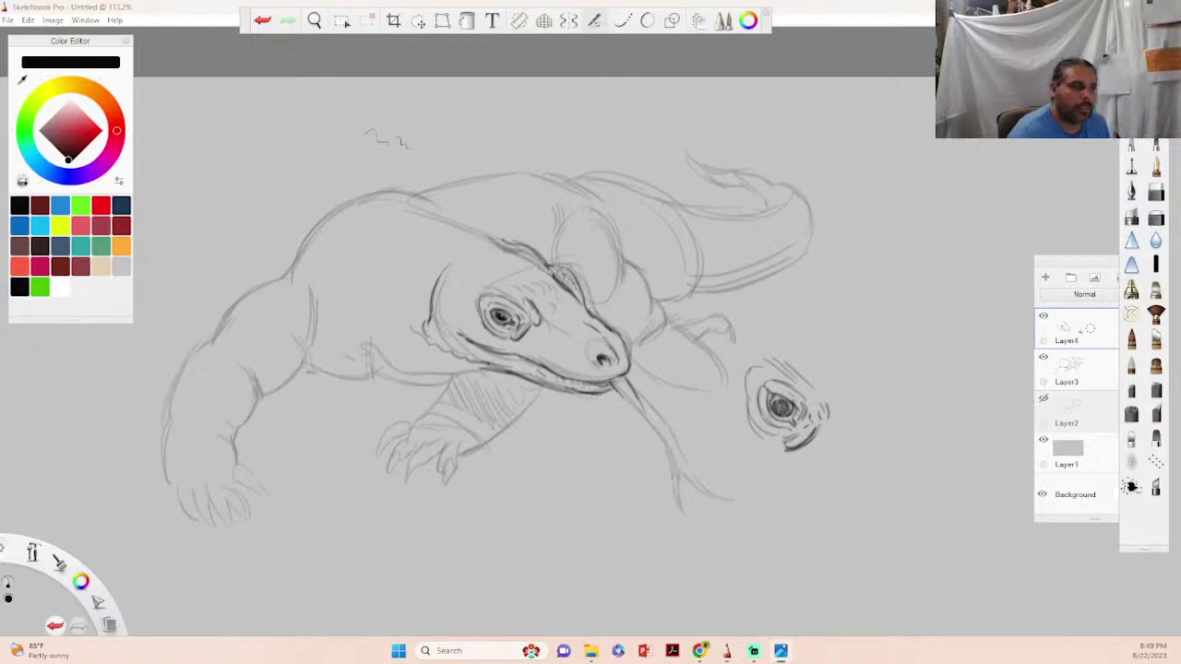
mouse_move(614, 386)
left_mouse_down()
mouse_move(654, 462)
mouse_move(602, 405)
mouse_move(640, 453)
mouse_move(635, 421)
mouse_move(655, 520)
left_mouse_up()
mouse_move(651, 479)
left_mouse_down()
mouse_move(672, 533)
mouse_move(662, 513)
left_mouse_up()
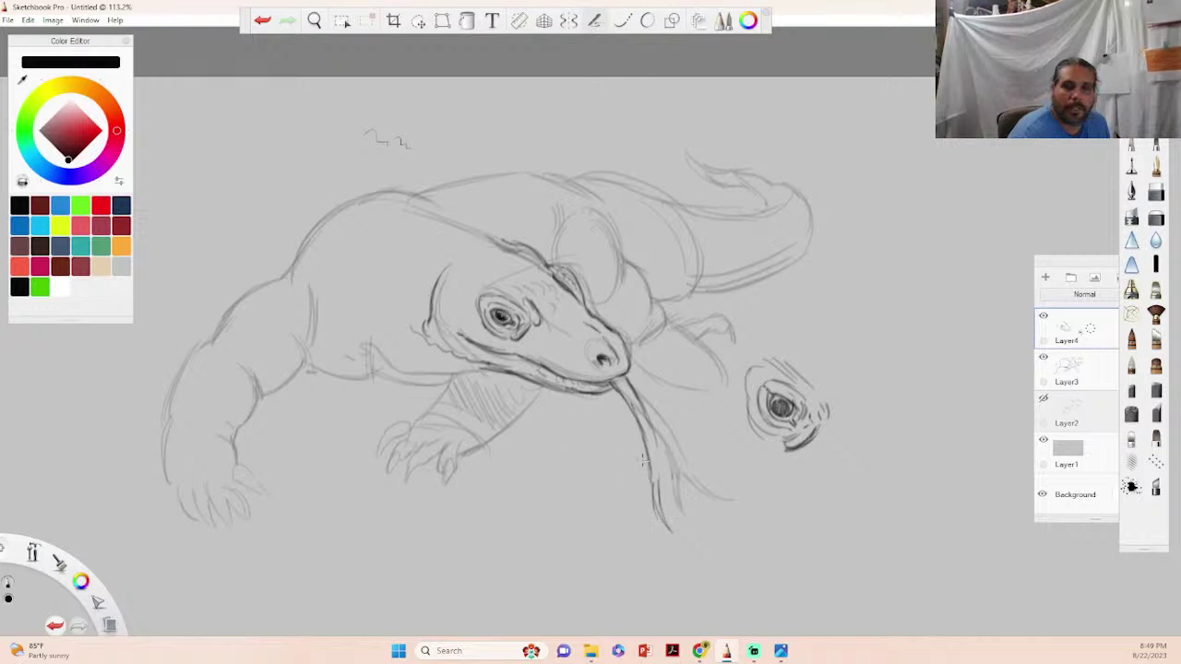
- Draw the tongue's second fork and its outer edge, darkening the strokes where the fork splits
left_click_drag(652, 448, 662, 471)
mouse_move(648, 426)
left_mouse_down()
mouse_move(657, 476)
mouse_move(703, 520)
left_mouse_up()
mouse_move(666, 472)
left_mouse_down()
mouse_move(710, 526)
mouse_move(692, 511)
left_mouse_up()
left_click_drag(657, 452, 666, 476)
left_click_drag(646, 404, 659, 464)
mouse_move(629, 377)
left_mouse_down()
mouse_move(655, 452)
mouse_move(639, 424)
mouse_move(645, 456)
left_mouse_up()
left_click_drag(625, 402, 674, 531)
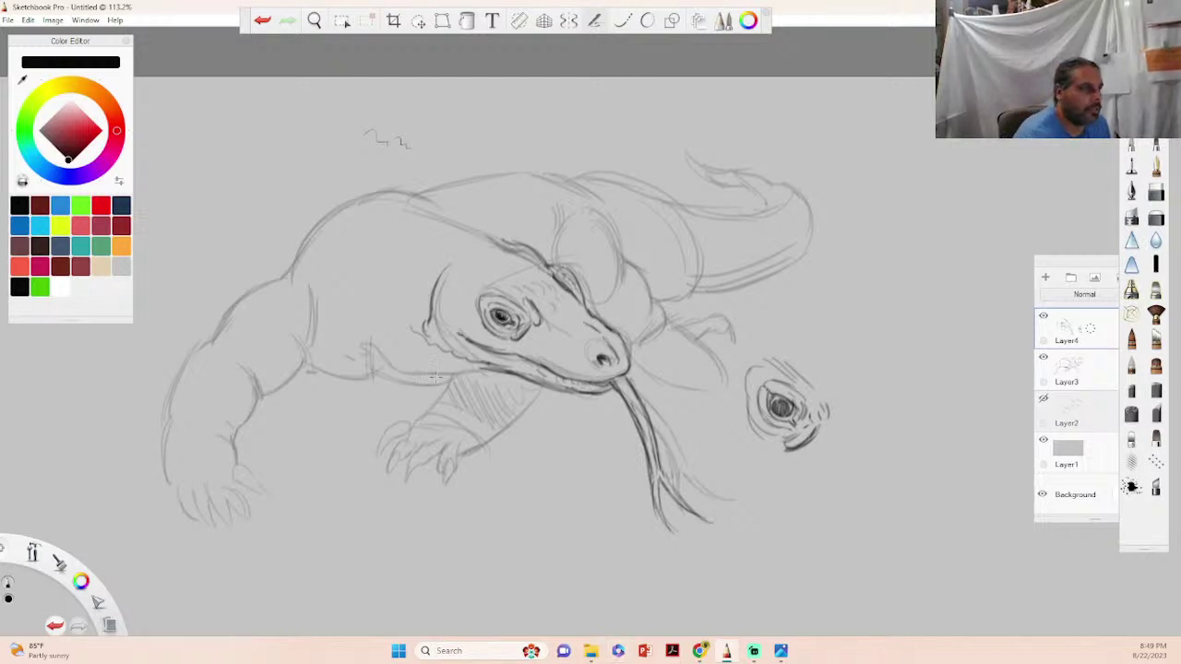
- Line the throat and chest underside with loose skin folds, a hatched shadow and a dark crease at the left foreleg
left_click_drag(442, 365, 493, 378)
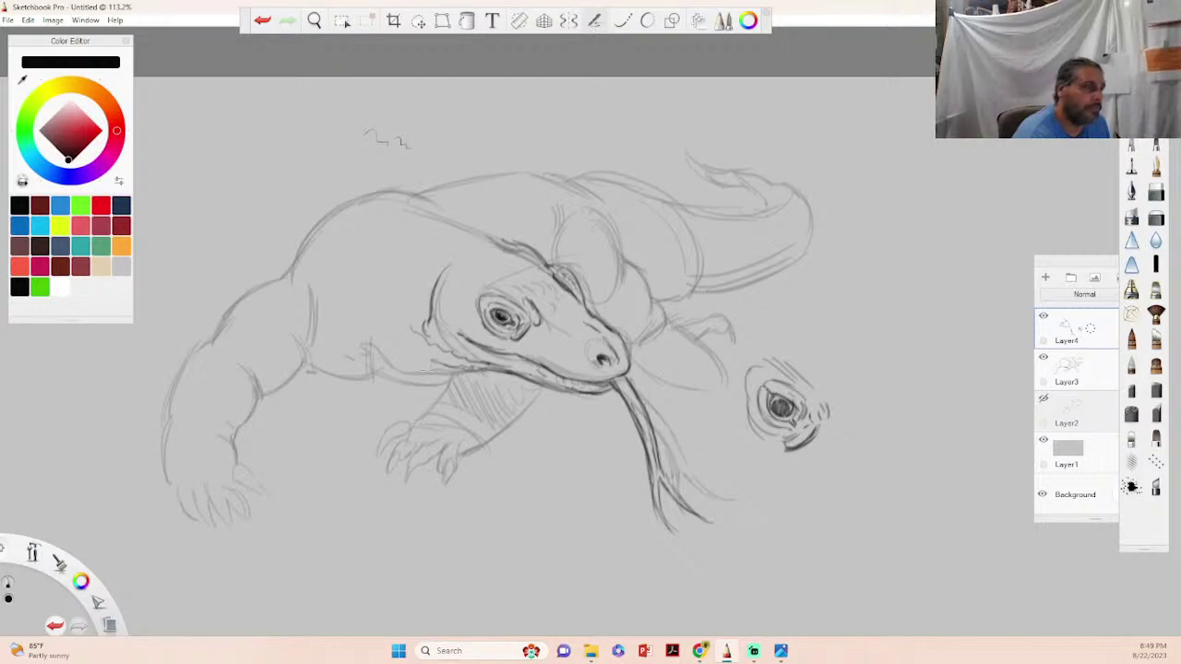
mouse_move(389, 366)
left_mouse_down()
mouse_move(480, 370)
mouse_move(379, 356)
mouse_move(386, 343)
mouse_move(373, 360)
mouse_move(421, 368)
mouse_move(338, 352)
left_mouse_up()
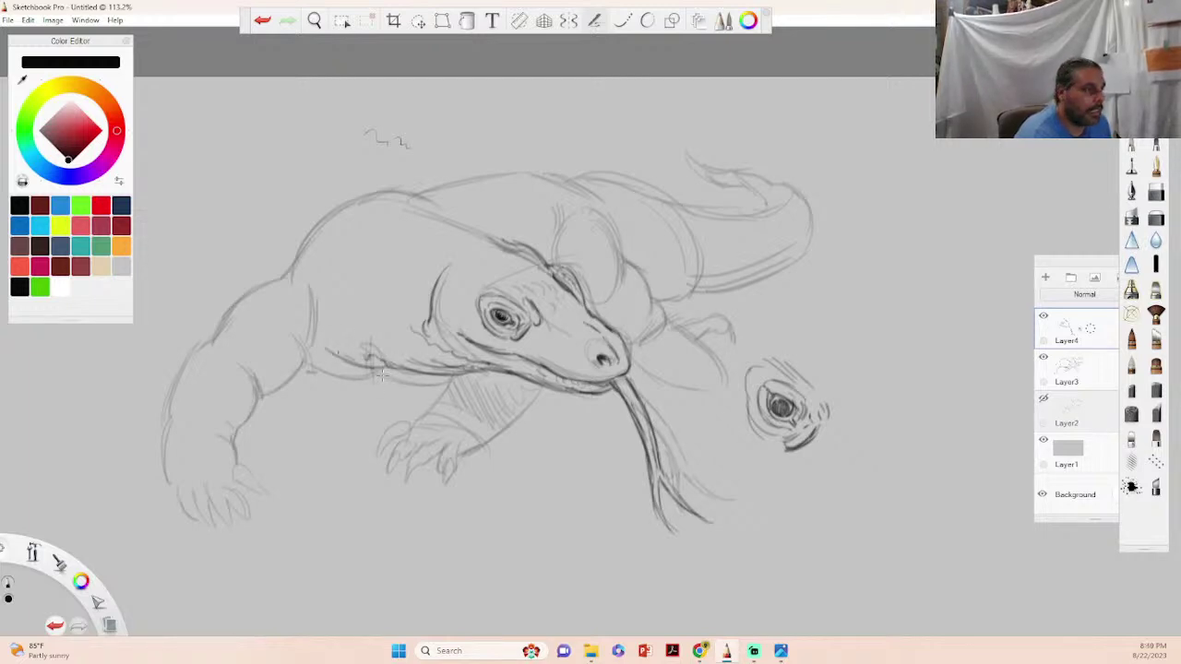
mouse_move(423, 385)
left_mouse_down()
mouse_move(380, 376)
mouse_move(448, 386)
mouse_move(384, 385)
left_mouse_up()
mouse_move(314, 373)
left_mouse_down()
mouse_move(293, 347)
mouse_move(310, 371)
mouse_move(254, 395)
left_mouse_up()
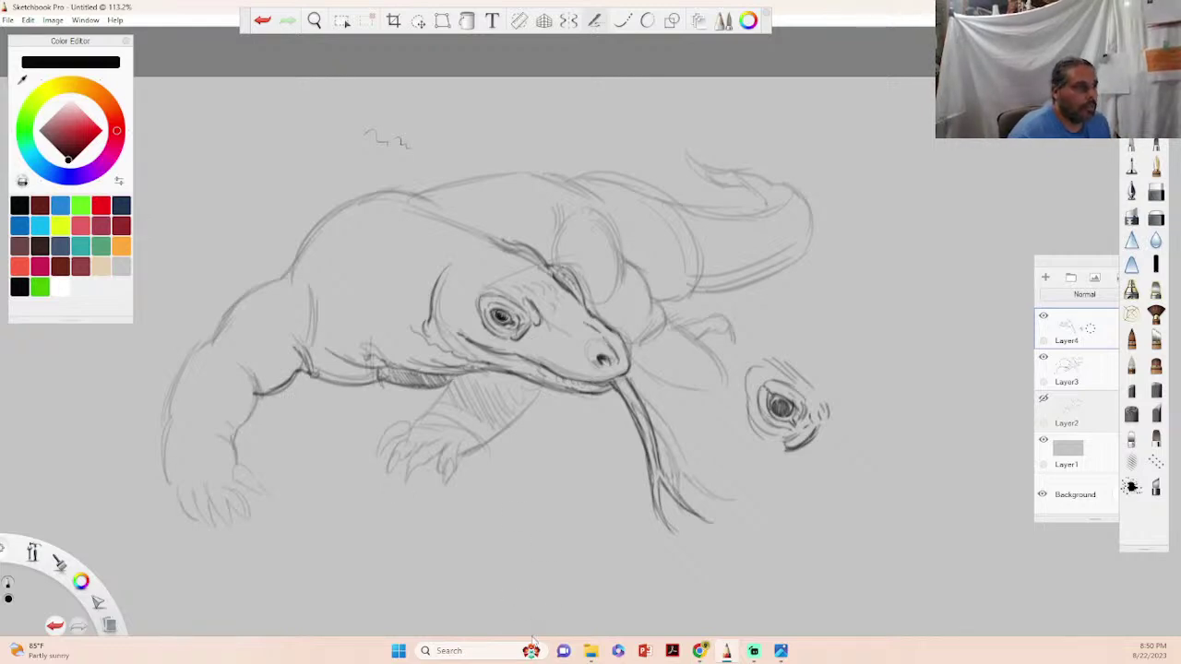
key("space")
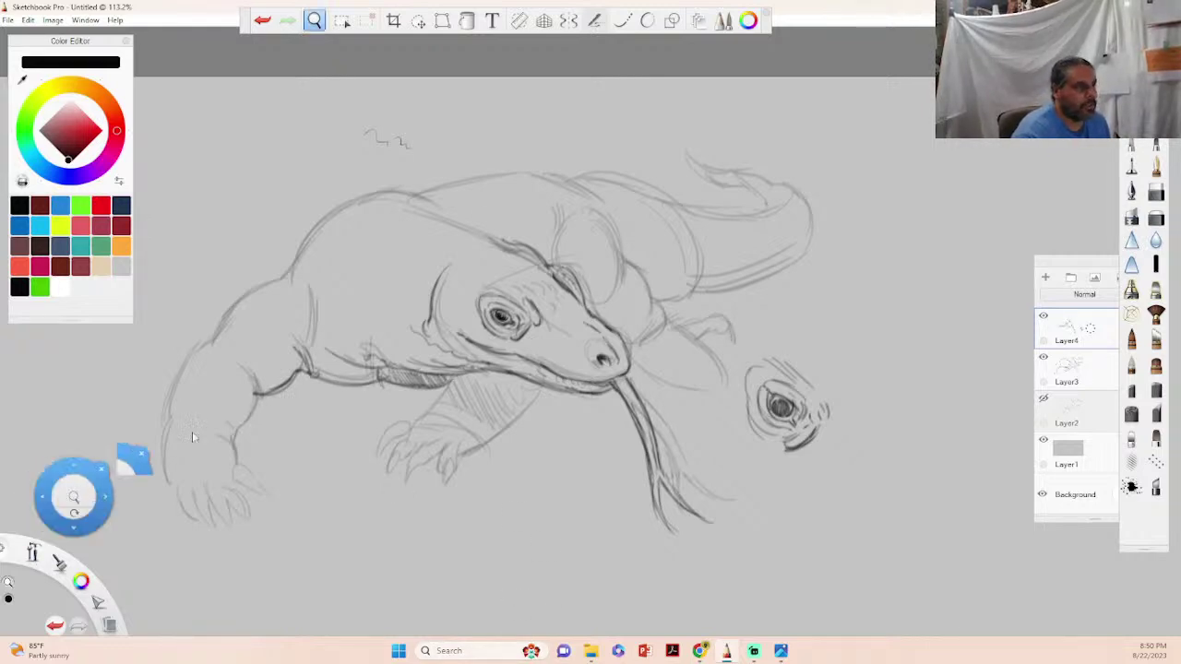
left_click_drag(640, 359, 636, 363)
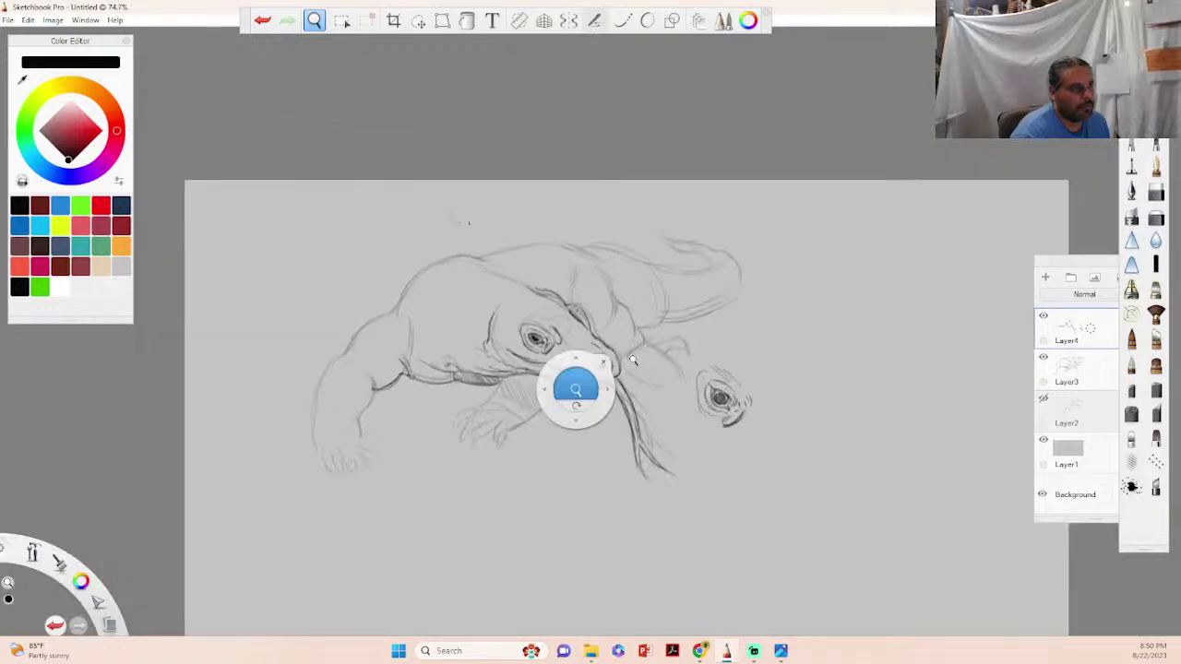
left_click(896, 252)
left_click_drag(891, 261, 900, 327)
mouse_move(899, 282)
left_mouse_down()
mouse_move(929, 299)
mouse_move(920, 240)
mouse_move(978, 293)
left_mouse_up()
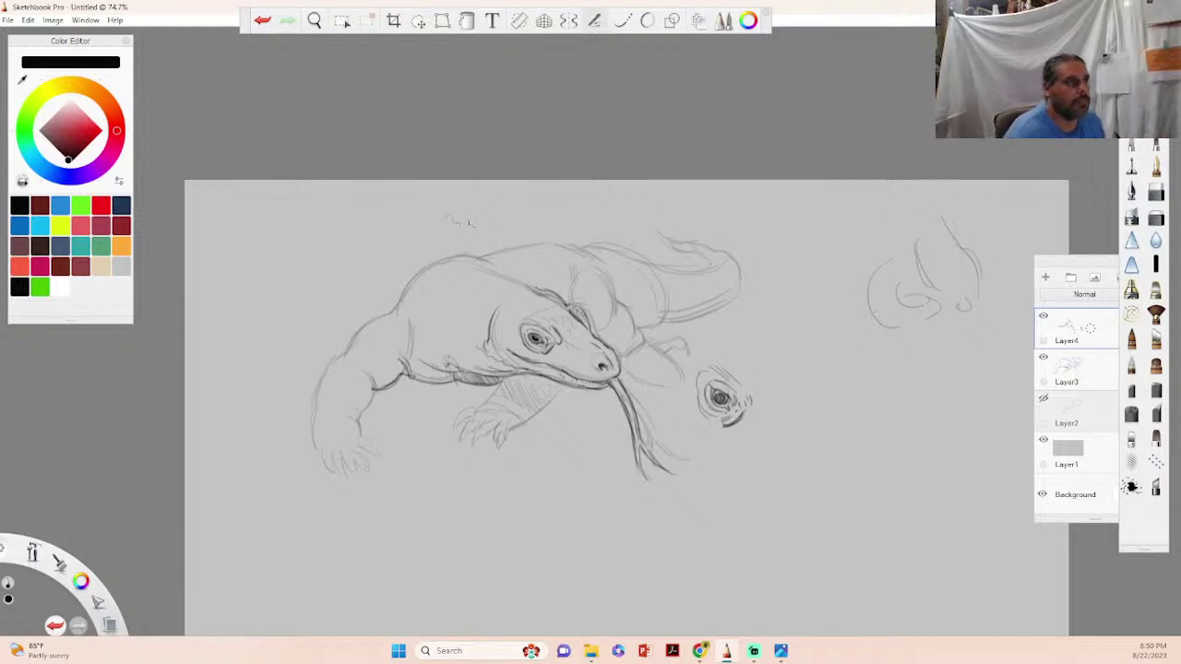
left_click(1156, 191)
mouse_move(965, 300)
left_mouse_down()
mouse_move(928, 303)
mouse_move(919, 258)
mouse_move(923, 309)
left_mouse_up()
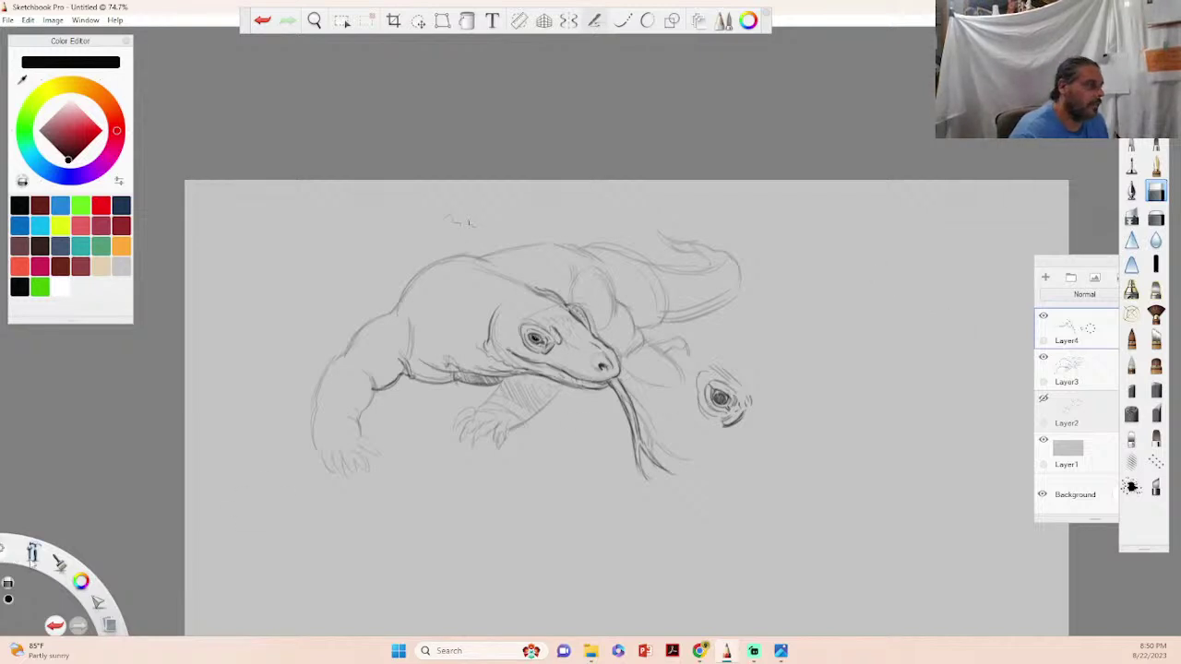
- Draw the toes and dark pointed claws of the front foot beneath the head, and line both edges of its foreleg
left_click_drag(32, 554, 28, 507)
left_click_drag(501, 370, 495, 369)
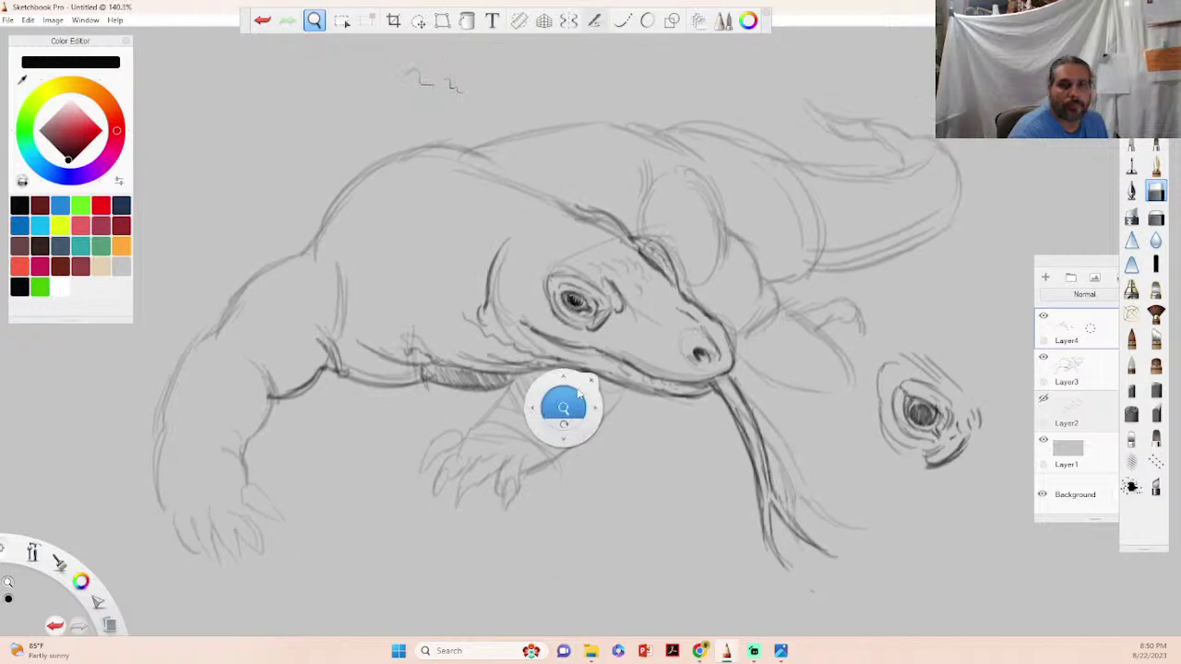
left_click(588, 373)
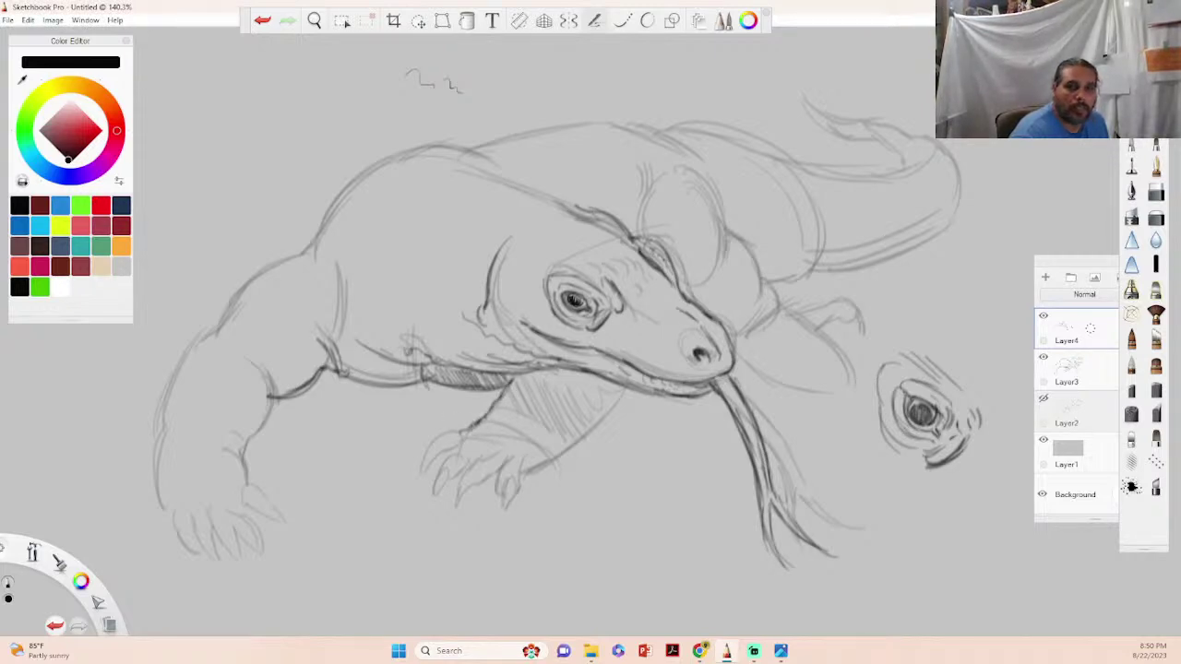
mouse_move(461, 428)
left_mouse_down()
mouse_move(456, 447)
mouse_move(432, 443)
mouse_move(424, 461)
left_mouse_up()
mouse_move(455, 444)
left_mouse_down()
mouse_move(420, 466)
mouse_move(416, 490)
mouse_move(430, 468)
left_mouse_up()
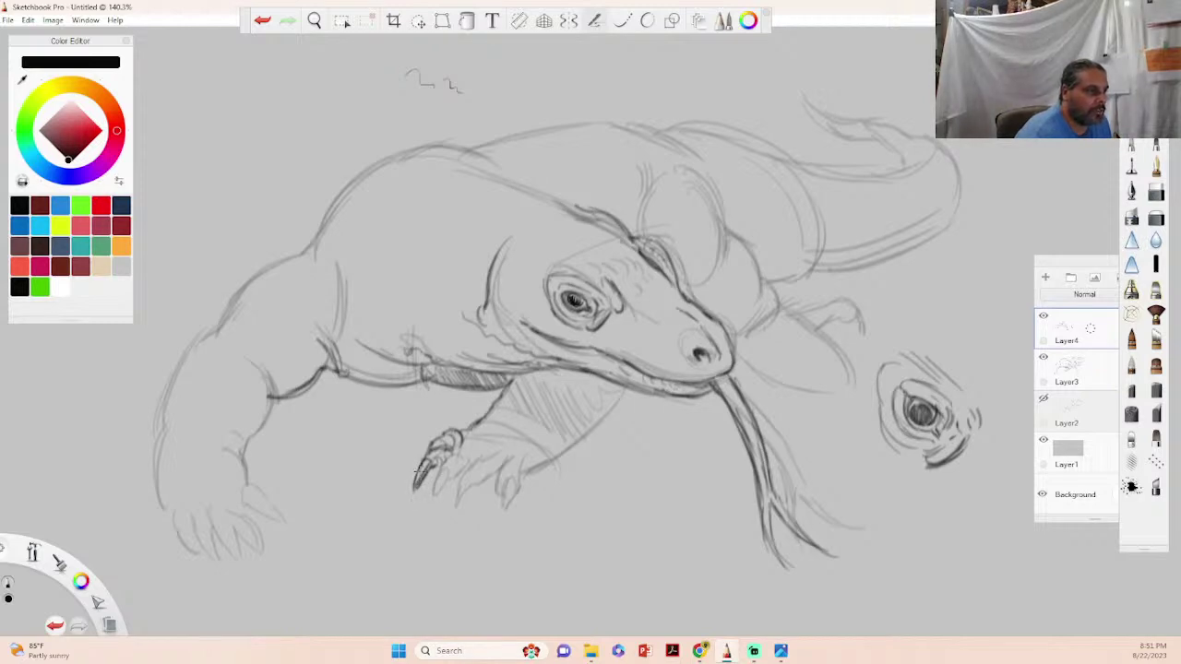
mouse_move(442, 461)
left_mouse_down()
mouse_move(426, 498)
mouse_move(451, 465)
mouse_move(432, 486)
mouse_move(467, 478)
mouse_move(459, 487)
left_mouse_up()
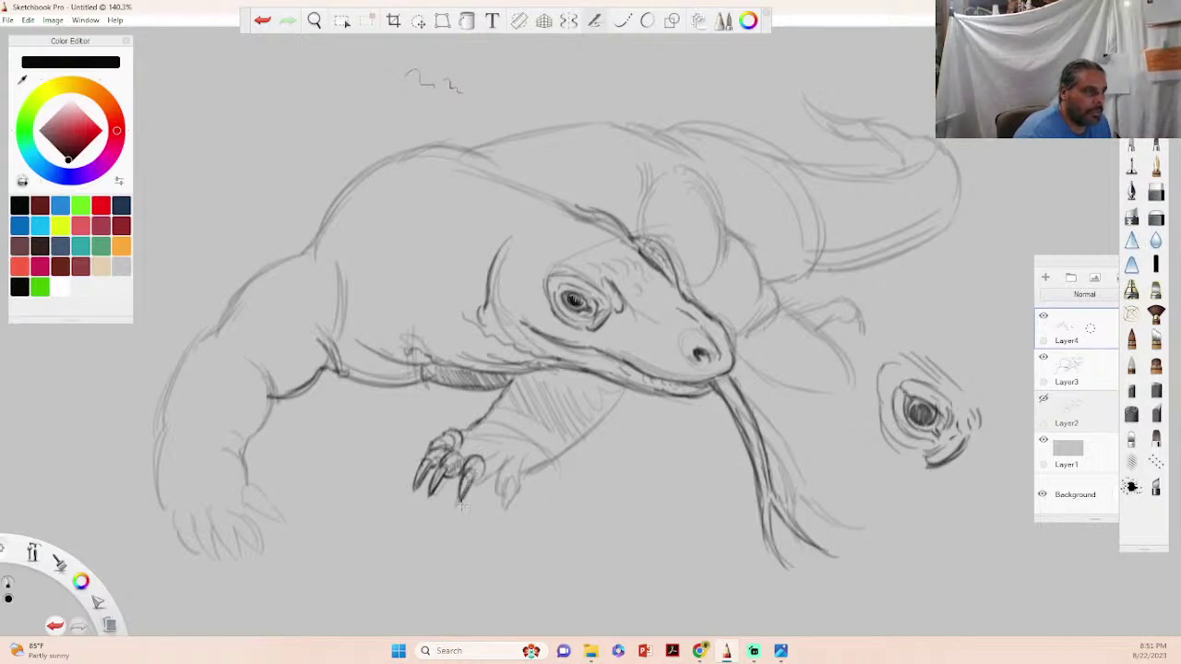
mouse_move(481, 461)
left_mouse_down()
mouse_move(475, 485)
mouse_move(518, 442)
left_mouse_up()
left_click_drag(480, 481, 493, 470)
mouse_move(507, 446)
left_mouse_down()
mouse_move(517, 494)
mouse_move(527, 453)
mouse_move(530, 471)
mouse_move(627, 388)
left_mouse_up()
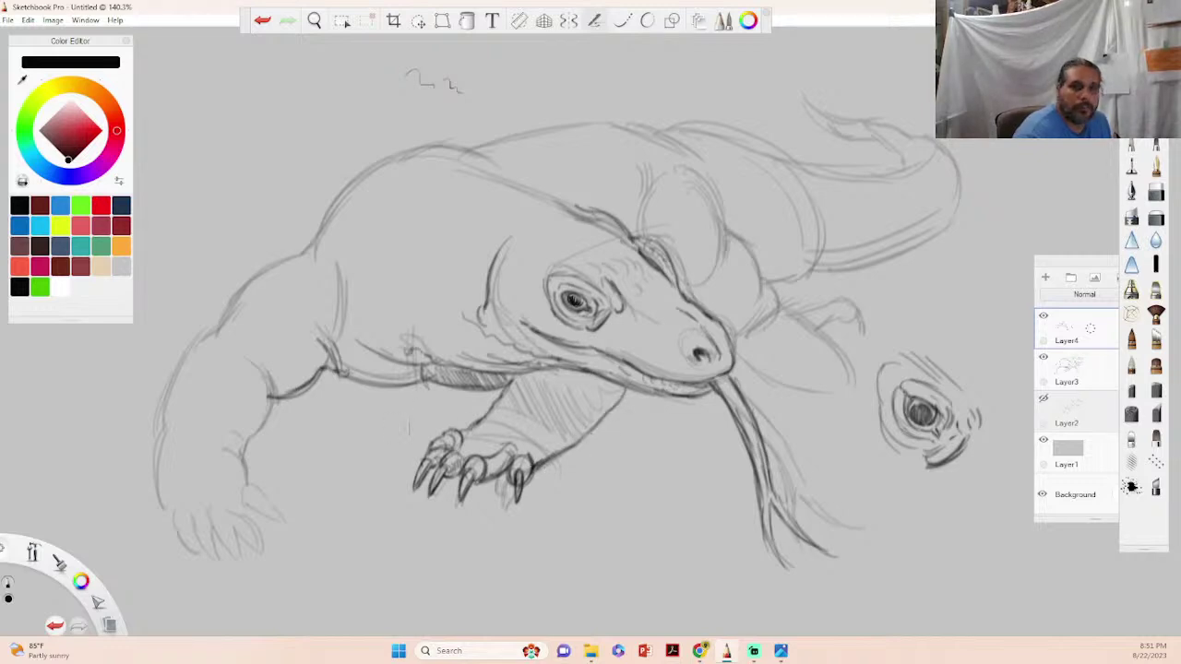
- Add curved wrinkles and hatching across the toes, wrist and forearm of the foot beneath the head
mouse_move(482, 480)
left_mouse_down()
mouse_move(502, 466)
mouse_move(498, 445)
mouse_move(465, 445)
mouse_move(506, 430)
mouse_move(540, 461)
mouse_move(540, 417)
left_mouse_up()
mouse_move(513, 456)
left_mouse_down()
mouse_move(550, 415)
mouse_move(519, 412)
mouse_move(541, 417)
mouse_move(553, 401)
left_mouse_up()
mouse_move(548, 428)
left_mouse_down()
mouse_move(566, 426)
mouse_move(553, 406)
left_mouse_up()
mouse_move(555, 425)
left_mouse_down()
mouse_move(581, 417)
mouse_move(566, 434)
left_mouse_up()
left_click_drag(580, 426, 590, 413)
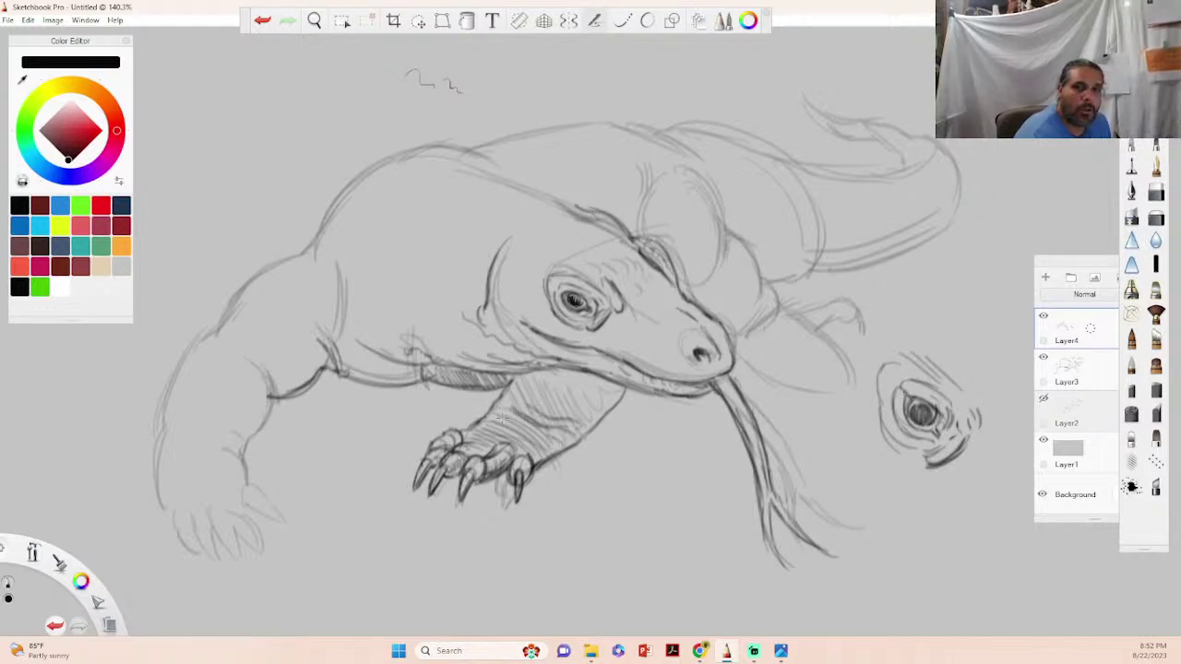
mouse_move(492, 412)
left_mouse_down()
mouse_move(513, 405)
mouse_move(500, 424)
left_mouse_up()
- Hatch the shadow along the throat and chest underside and darken the armpit crease of the left foreleg
mouse_move(421, 379)
left_mouse_down()
mouse_move(435, 373)
mouse_move(473, 391)
left_mouse_up()
left_click_drag(433, 371, 509, 389)
left_click_drag(342, 371, 416, 381)
mouse_move(341, 353)
left_mouse_down()
mouse_move(352, 368)
mouse_move(391, 371)
mouse_move(360, 379)
mouse_move(439, 376)
left_mouse_up()
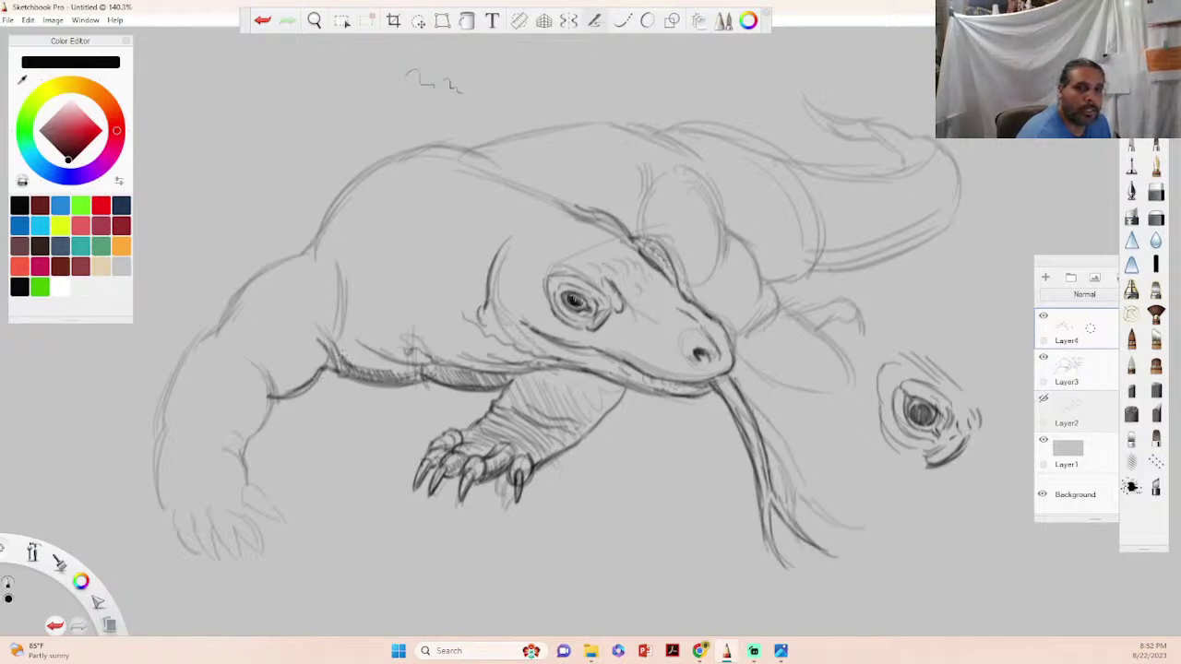
left_click_drag(340, 369, 320, 358)
mouse_move(267, 393)
left_mouse_down()
mouse_move(317, 370)
mouse_move(298, 365)
left_mouse_up()
- Go over the outer contour of the left shoulder and foreleg with dark strokes down to the forearm
mouse_move(305, 256)
left_mouse_down()
mouse_move(319, 220)
mouse_move(277, 271)
mouse_move(223, 302)
mouse_move(214, 334)
left_mouse_up()
mouse_move(258, 272)
left_mouse_down()
mouse_move(230, 318)
mouse_move(282, 266)
left_mouse_up()
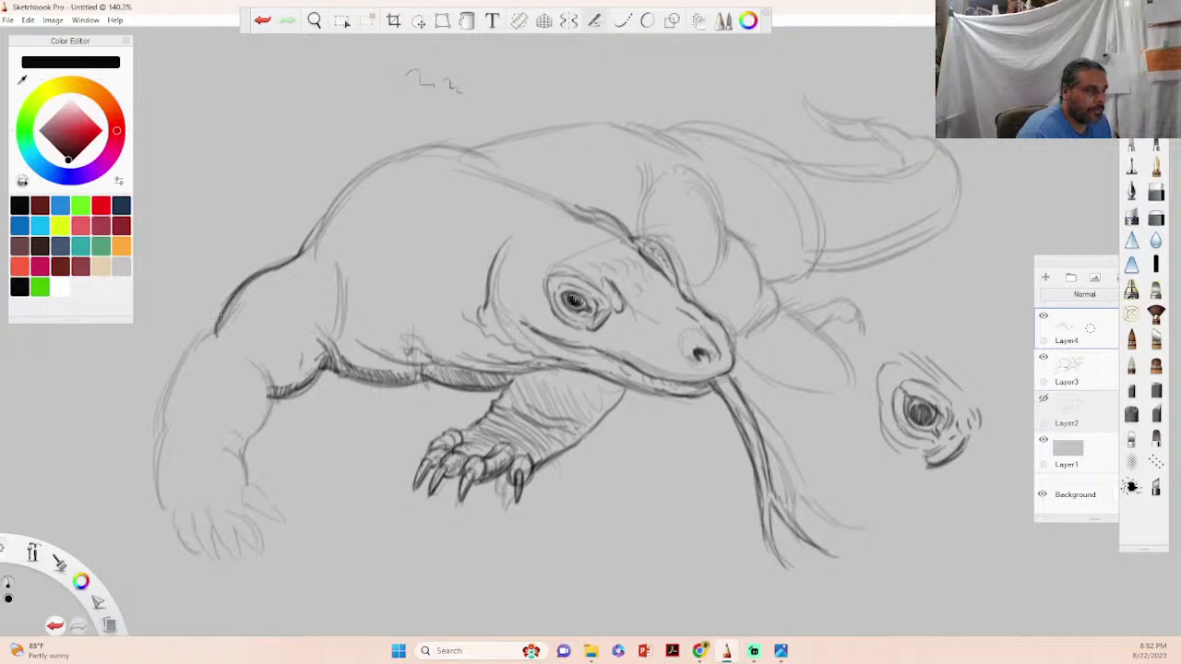
left_click_drag(220, 315, 171, 392)
left_click_drag(194, 336, 163, 425)
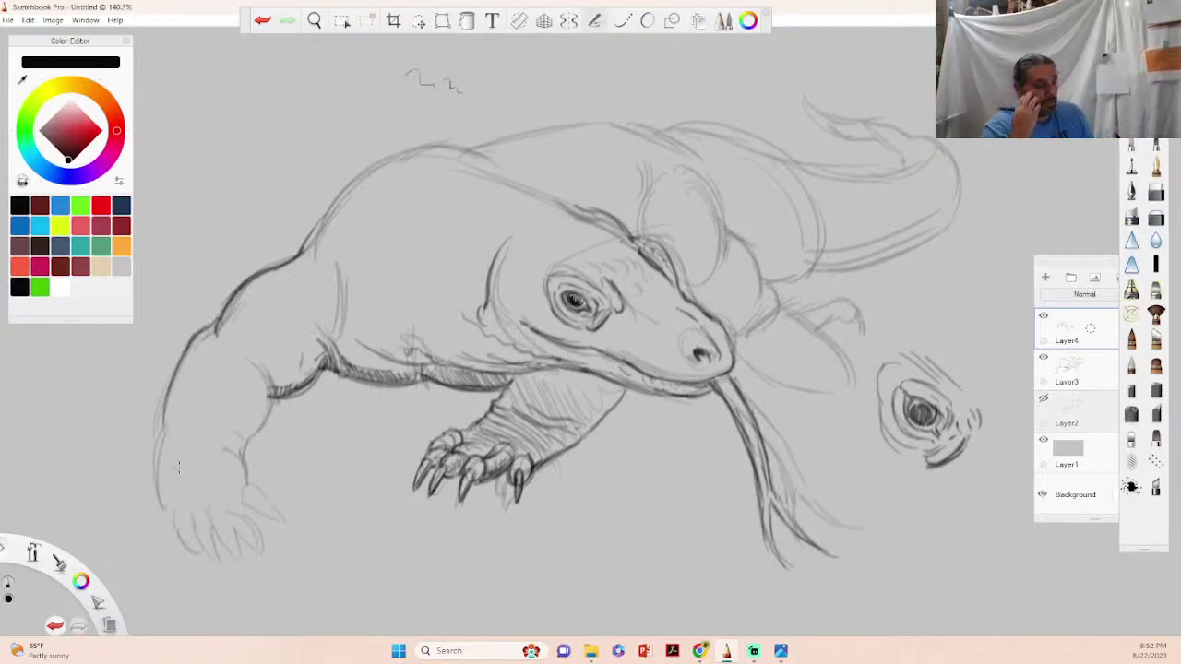
- Hatch a ground shadow beside the foot beneath the head and softly shade that foreleg just below the jaw
left_click_drag(541, 476, 655, 467)
left_click_drag(577, 469, 688, 452)
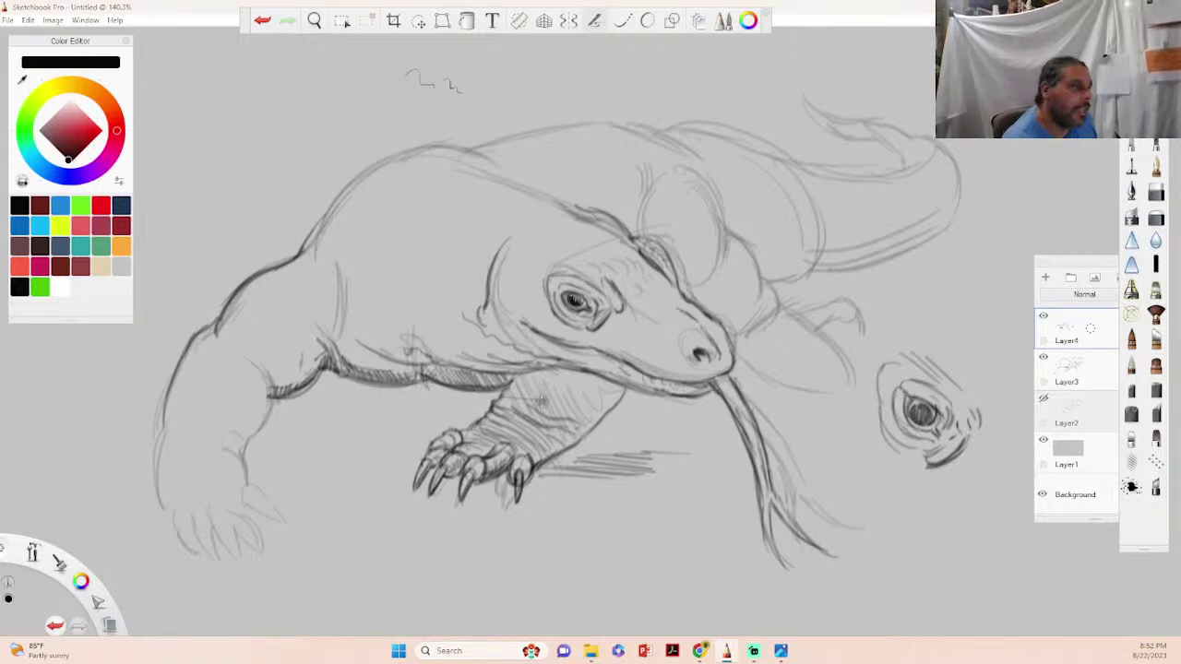
mouse_move(503, 395)
left_mouse_down()
mouse_move(582, 426)
mouse_move(530, 400)
mouse_move(600, 378)
mouse_move(618, 399)
mouse_move(609, 420)
left_mouse_up()
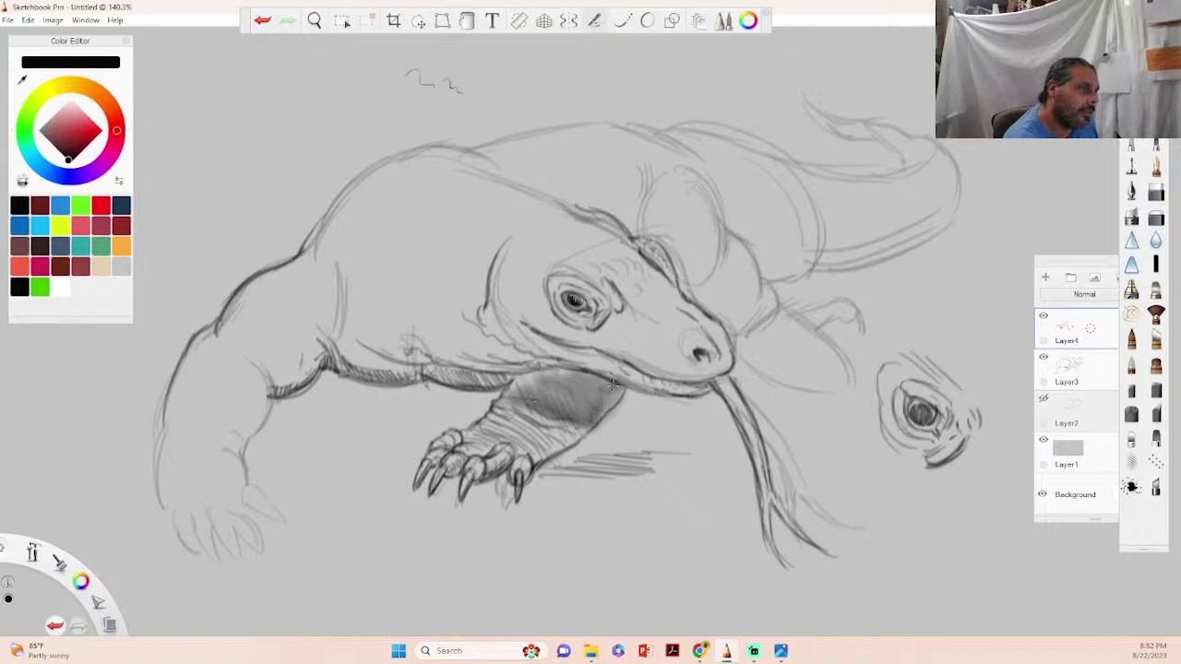
left_click_drag(518, 390, 581, 373)
- Softly shade the chest underside, the armpit and the inner edge of the left foreleg
mouse_move(421, 366)
left_mouse_down()
mouse_move(485, 371)
mouse_move(406, 372)
mouse_move(424, 369)
mouse_move(340, 347)
mouse_move(380, 378)
mouse_move(419, 371)
mouse_move(266, 396)
left_mouse_up()
mouse_move(317, 364)
left_mouse_down()
mouse_move(212, 397)
mouse_move(244, 371)
mouse_move(259, 412)
left_mouse_up()
left_click_drag(275, 371, 244, 440)
- Lay a soft cast shadow on the ground between the two front feet with broad diagonal strokes
mouse_move(269, 397)
left_mouse_down()
mouse_move(244, 437)
mouse_move(288, 457)
mouse_move(382, 420)
left_mouse_up()
left_click_drag(266, 456, 443, 408)
mouse_move(277, 484)
left_mouse_down()
mouse_move(476, 414)
mouse_move(461, 426)
left_mouse_up()
left_click_drag(265, 461, 456, 415)
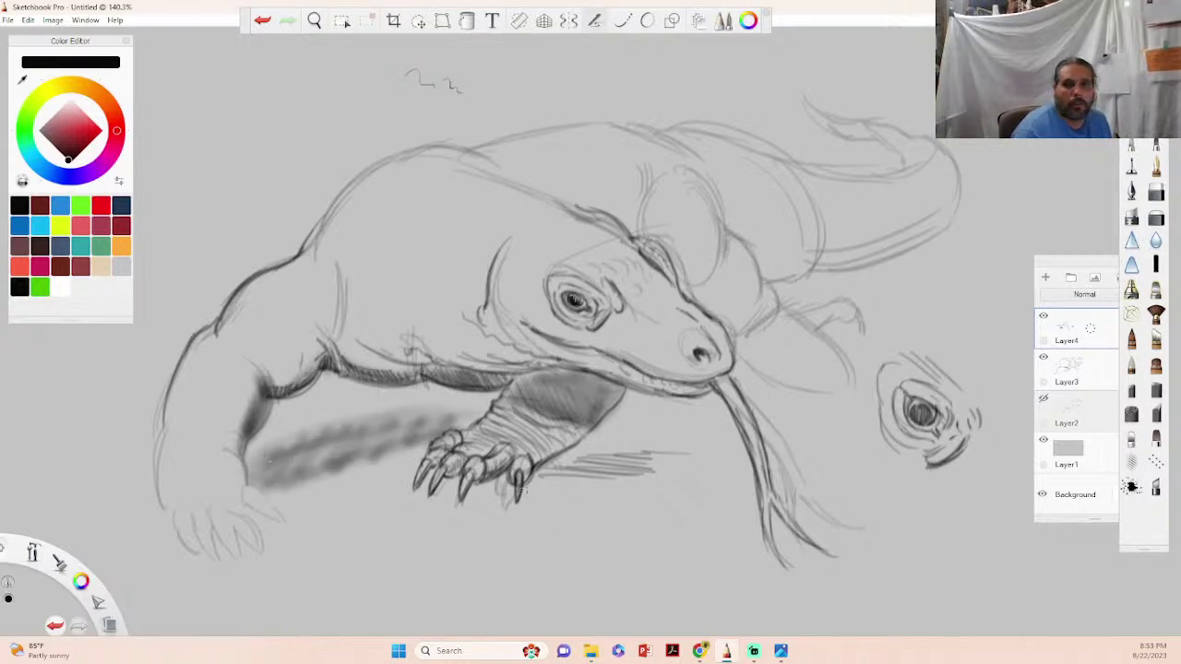
- Lay a soft cast shadow on the ground beyond the foot beneath the head, extending behind the tongue
mouse_move(523, 482)
left_mouse_down()
mouse_move(611, 467)
mouse_move(676, 439)
mouse_move(664, 434)
mouse_move(740, 454)
left_mouse_up()
left_click_drag(786, 386, 882, 438)
left_click_drag(660, 424, 585, 465)
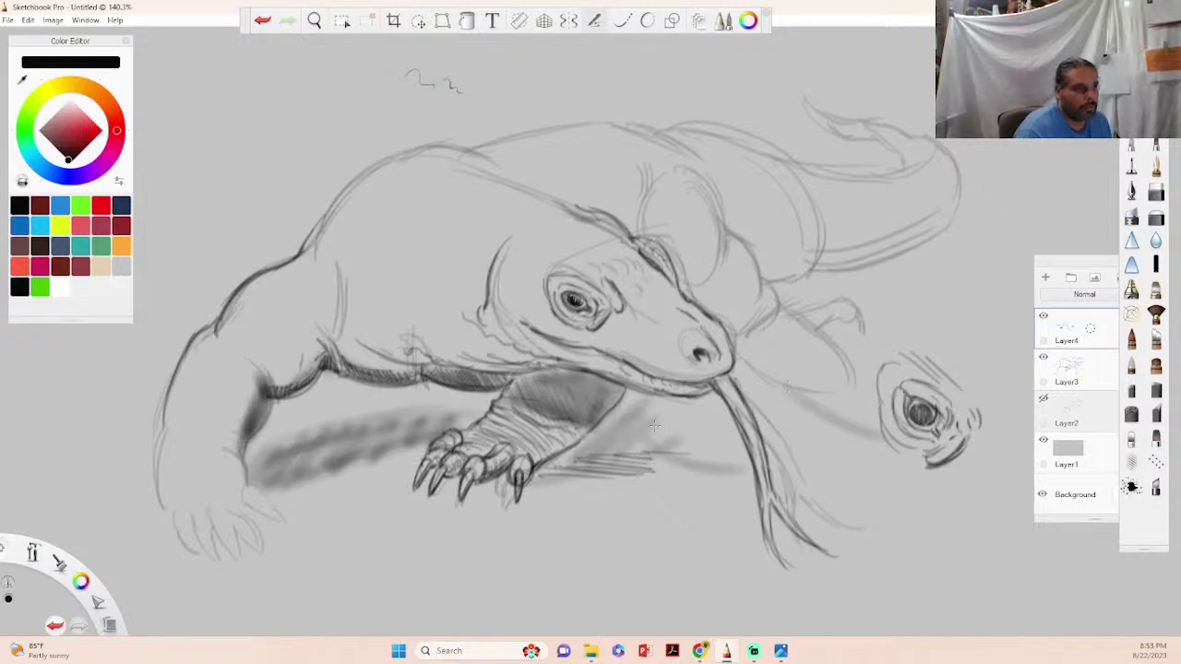
left_click_drag(646, 397, 565, 466)
left_click_drag(649, 406, 631, 417)
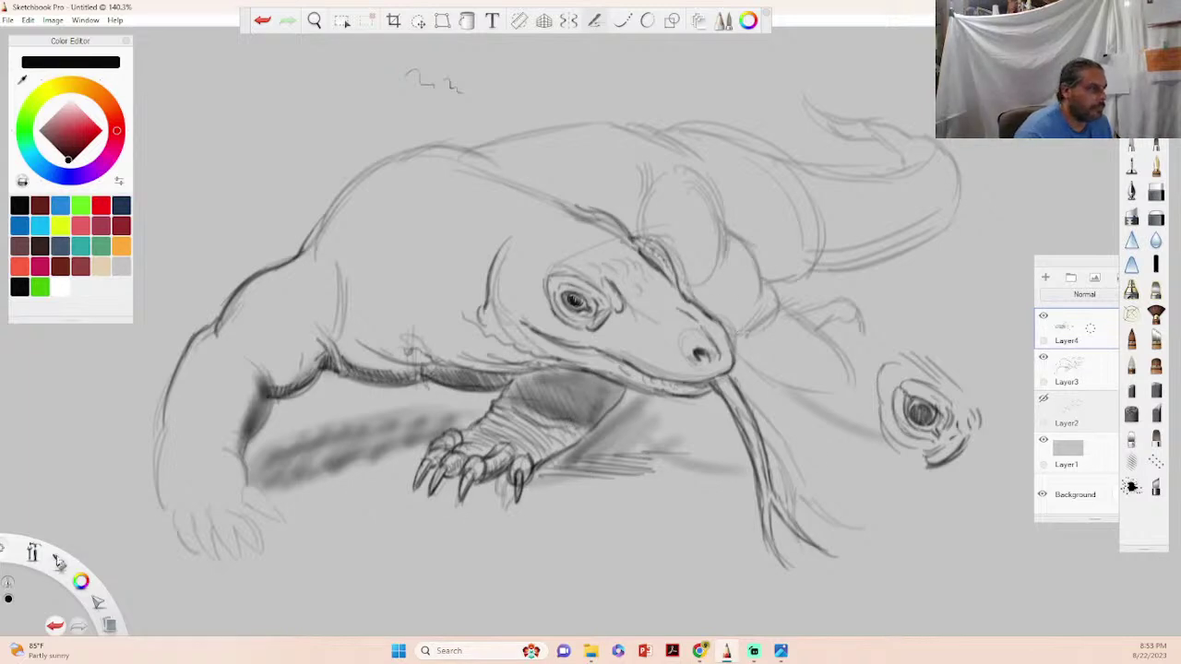
- Draw the two inner toes of the left front foot with dark, pointed claws
key("space")
left_click_drag(489, 385, 462, 358)
left_click(394, 340)
left_click_drag(395, 343, 427, 349)
left_click(454, 323)
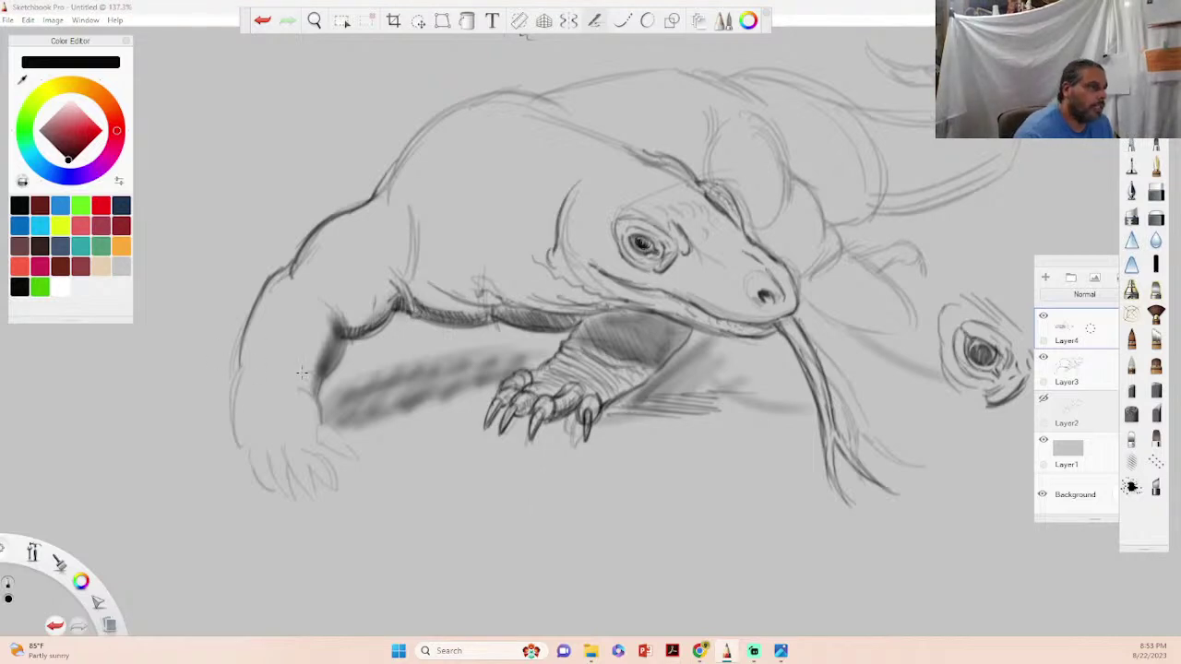
mouse_move(337, 345)
left_mouse_down()
mouse_move(315, 396)
mouse_move(321, 375)
mouse_move(320, 419)
mouse_move(305, 431)
mouse_move(322, 422)
mouse_move(314, 453)
mouse_move(354, 467)
left_mouse_up()
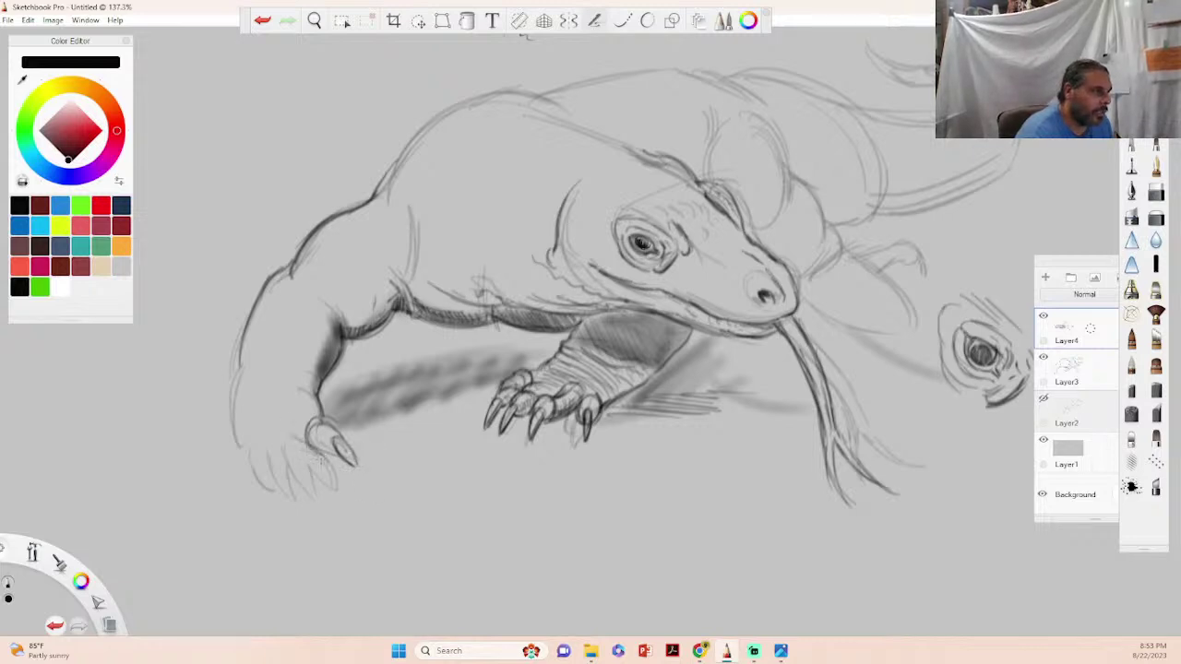
mouse_move(288, 447)
left_mouse_down()
mouse_move(321, 475)
mouse_move(286, 441)
left_mouse_up()
mouse_move(321, 478)
left_mouse_down()
mouse_move(326, 467)
mouse_move(341, 489)
mouse_move(328, 455)
mouse_move(277, 447)
mouse_move(277, 469)
mouse_move(296, 445)
mouse_move(289, 478)
mouse_move(308, 491)
mouse_move(298, 515)
mouse_move(280, 518)
left_mouse_up()
- Rough in the remaining middle and outer toes of the left front foot over the construction sketch
mouse_move(297, 459)
left_mouse_down()
mouse_move(277, 485)
mouse_move(312, 499)
left_mouse_up()
left_click_drag(310, 495, 319, 513)
left_click_drag(262, 454, 277, 495)
left_click_drag(280, 481, 289, 506)
mouse_move(264, 463)
left_mouse_down()
mouse_move(258, 483)
mouse_move(240, 486)
left_mouse_up()
left_click_drag(249, 439, 238, 480)
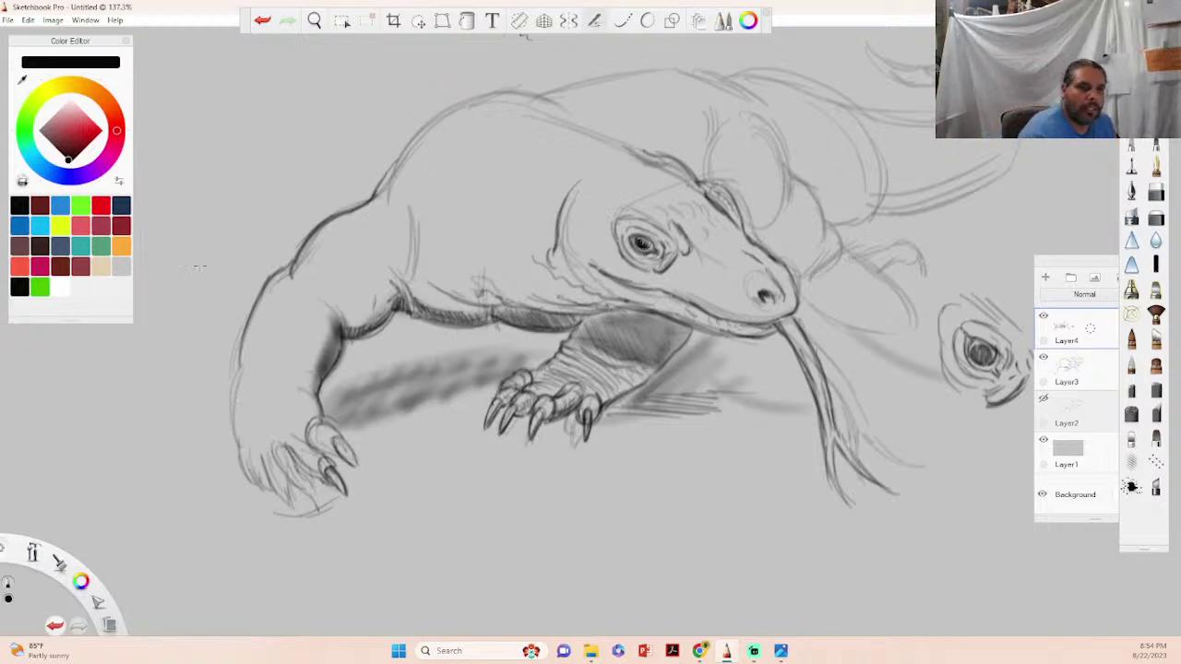
- Add knuckle wrinkles and dark claws to the left front foot's toes, and darken the outer edge up to the wrist
mouse_move(326, 430)
left_mouse_down()
mouse_move(330, 446)
mouse_move(302, 442)
mouse_move(320, 452)
mouse_move(293, 449)
mouse_move(322, 478)
left_mouse_up()
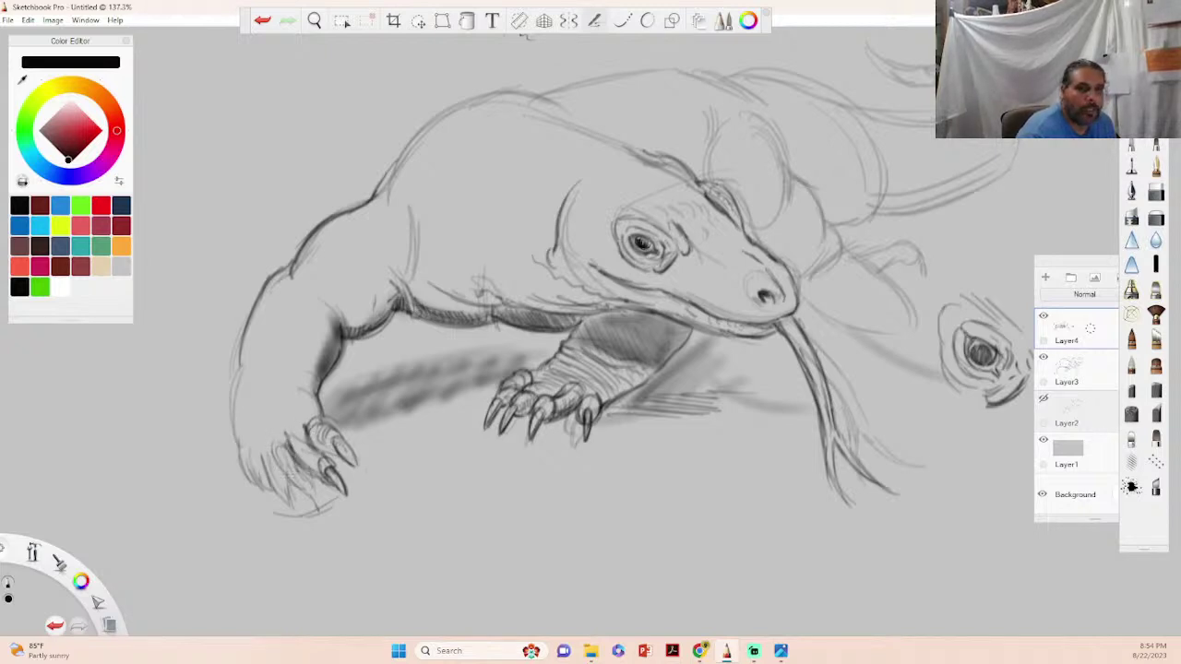
mouse_move(284, 443)
left_mouse_down()
mouse_move(313, 483)
mouse_move(305, 500)
left_mouse_up()
mouse_move(284, 473)
left_mouse_down()
mouse_move(321, 515)
mouse_move(312, 500)
left_mouse_up()
mouse_move(306, 478)
left_mouse_down()
mouse_move(317, 500)
mouse_move(286, 494)
mouse_move(293, 513)
mouse_move(278, 502)
left_mouse_up()
mouse_move(269, 478)
left_mouse_down()
mouse_move(288, 504)
mouse_move(270, 487)
left_mouse_up()
mouse_move(262, 452)
left_mouse_down()
mouse_move(268, 478)
mouse_move(281, 450)
mouse_move(291, 495)
mouse_move(260, 456)
left_mouse_up()
mouse_move(258, 484)
left_mouse_down()
mouse_move(266, 460)
mouse_move(240, 452)
left_mouse_up()
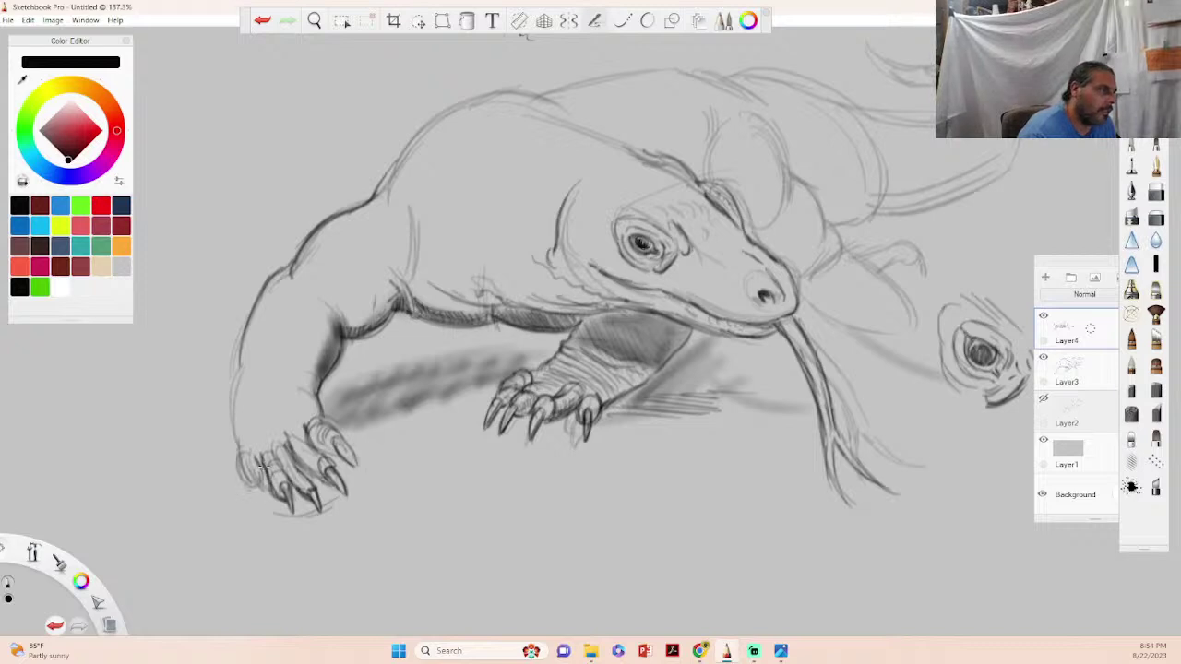
mouse_move(251, 497)
left_mouse_down()
mouse_move(255, 474)
mouse_move(265, 480)
mouse_move(233, 439)
mouse_move(233, 399)
left_mouse_up()
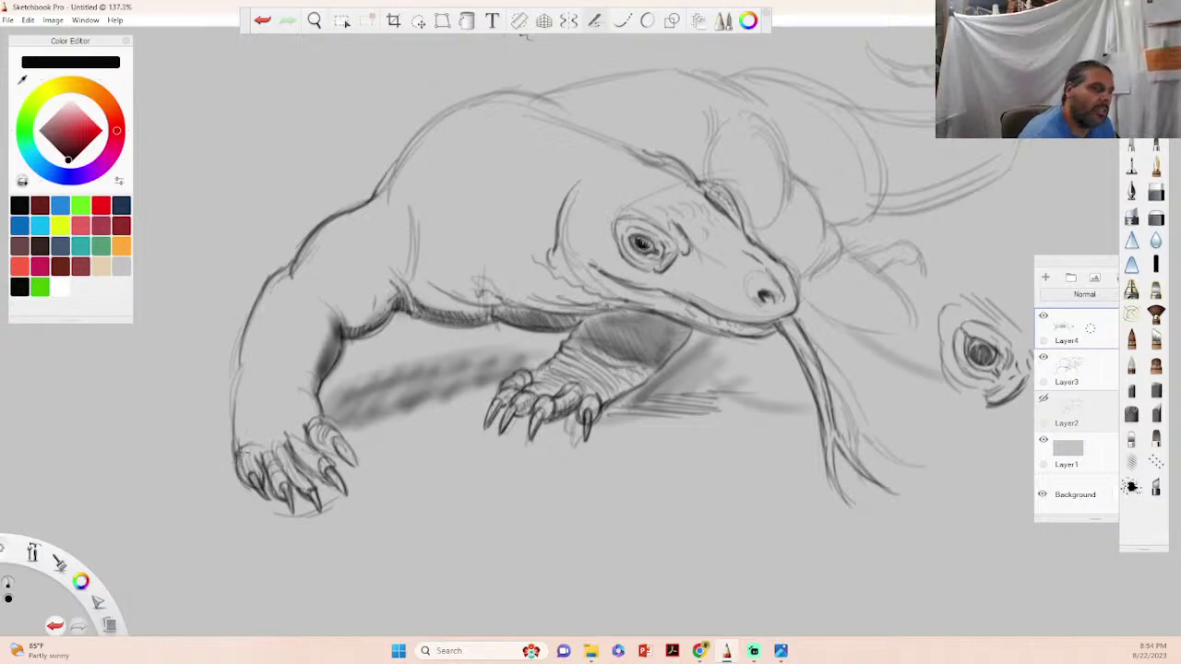
- Draw curved skin folds across the wrist and lower forearm of the left foreleg
mouse_move(243, 456)
left_mouse_down()
mouse_move(293, 445)
mouse_move(302, 424)
left_mouse_up()
mouse_move(273, 423)
left_mouse_down()
mouse_move(317, 411)
mouse_move(314, 394)
left_mouse_up()
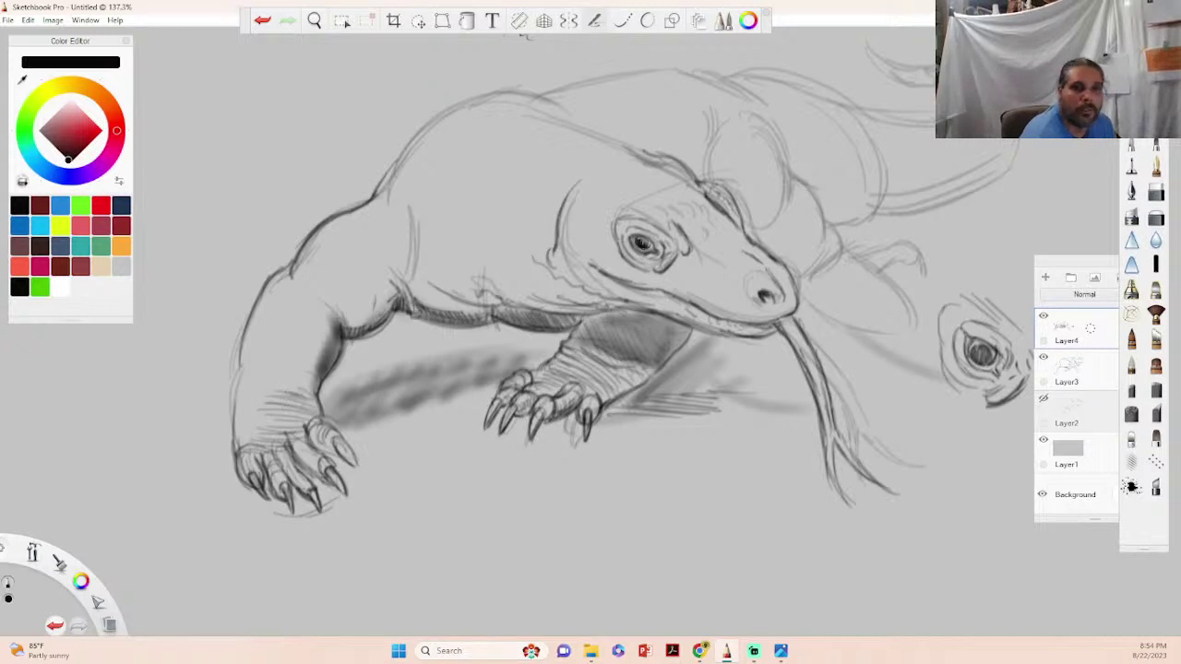
left_click_drag(248, 411, 295, 405)
left_click_drag(250, 408, 301, 396)
left_click_drag(262, 400, 284, 393)
mouse_move(253, 396)
left_mouse_down()
mouse_move(312, 388)
mouse_move(301, 376)
mouse_move(308, 358)
left_mouse_up()
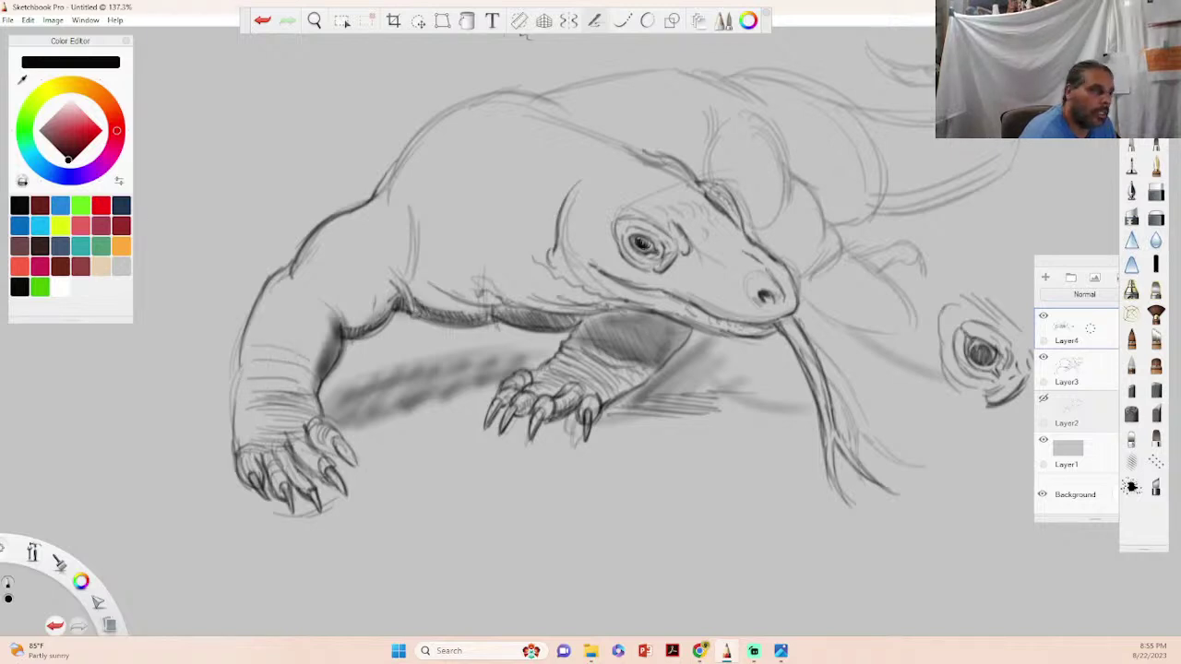
- Continue the curved contour lines across the upper forearm, elbow and upper arm toward the left shoulder
left_click_drag(259, 327, 327, 334)
left_click_drag(280, 292, 331, 321)
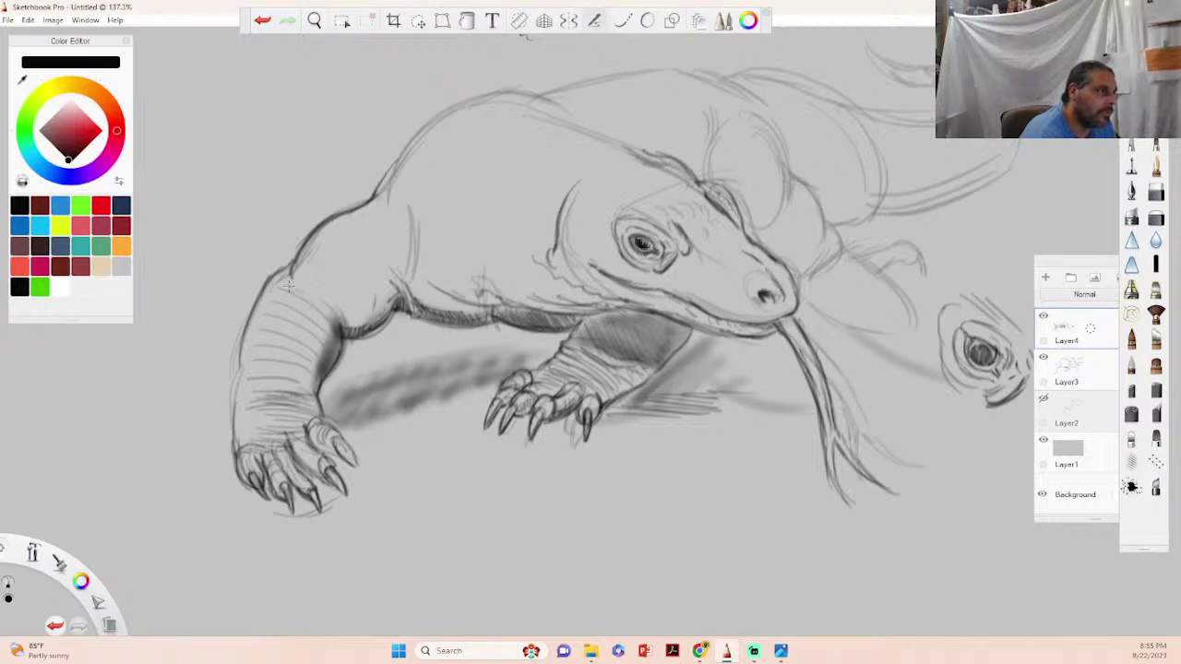
left_click_drag(289, 288, 334, 320)
mouse_move(304, 282)
left_mouse_down()
mouse_move(343, 312)
mouse_move(339, 292)
mouse_move(362, 306)
left_mouse_up()
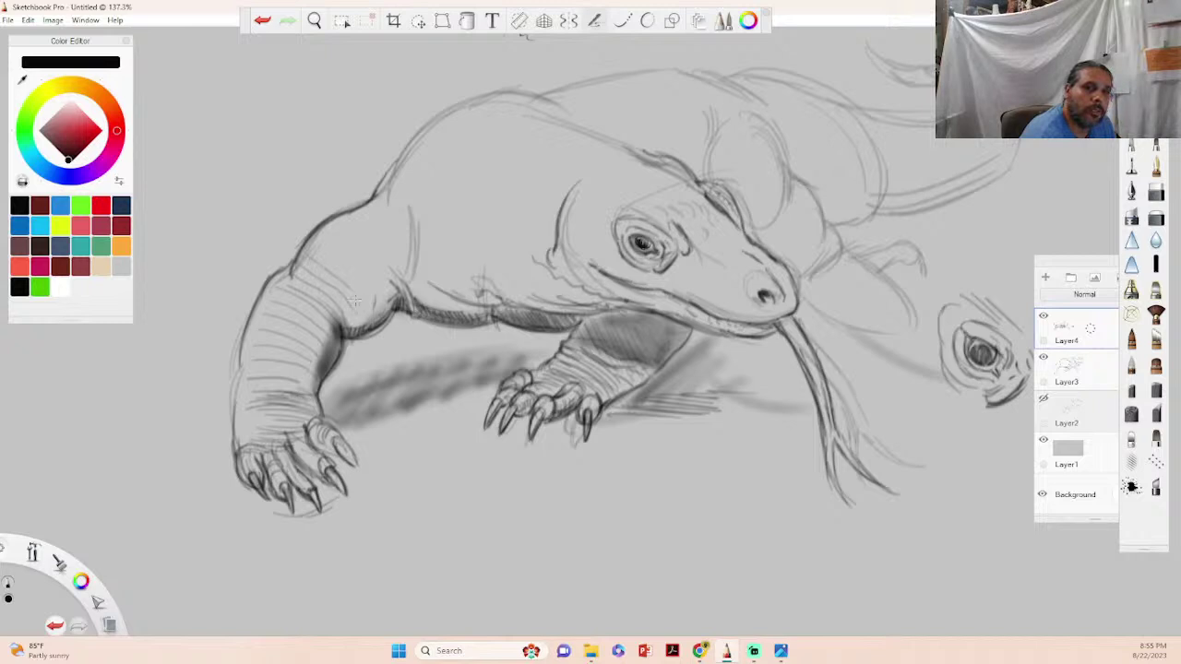
mouse_move(328, 251)
left_mouse_down()
mouse_move(351, 277)
mouse_move(328, 247)
mouse_move(364, 261)
left_mouse_up()
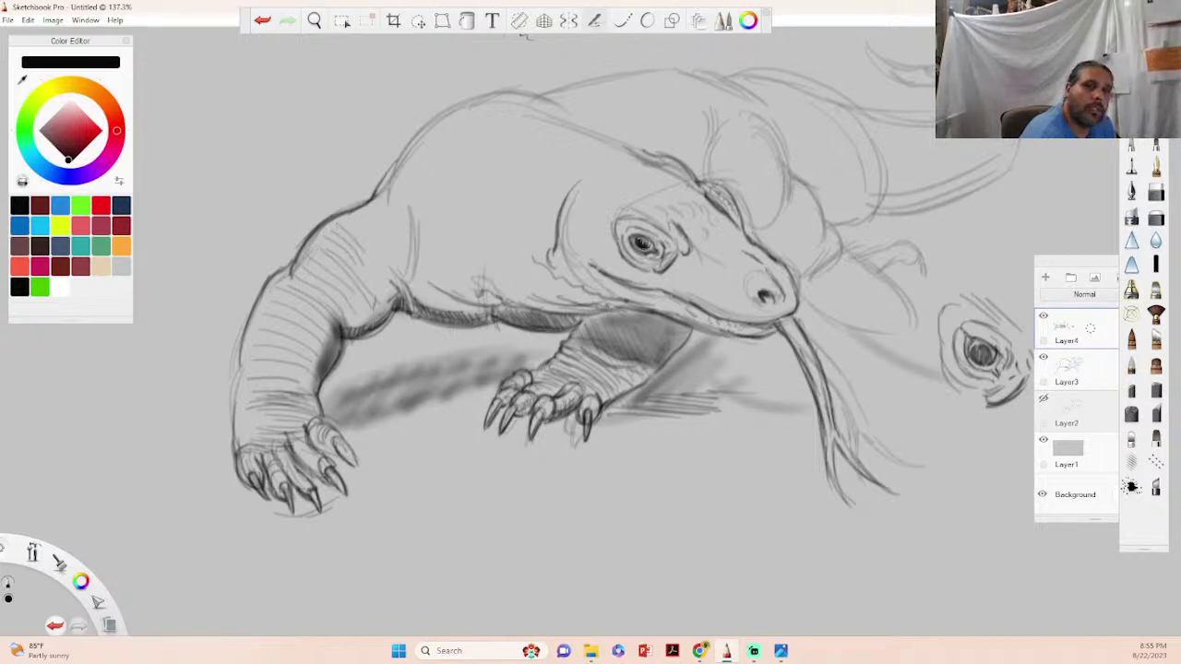
left_click_drag(358, 218, 374, 248)
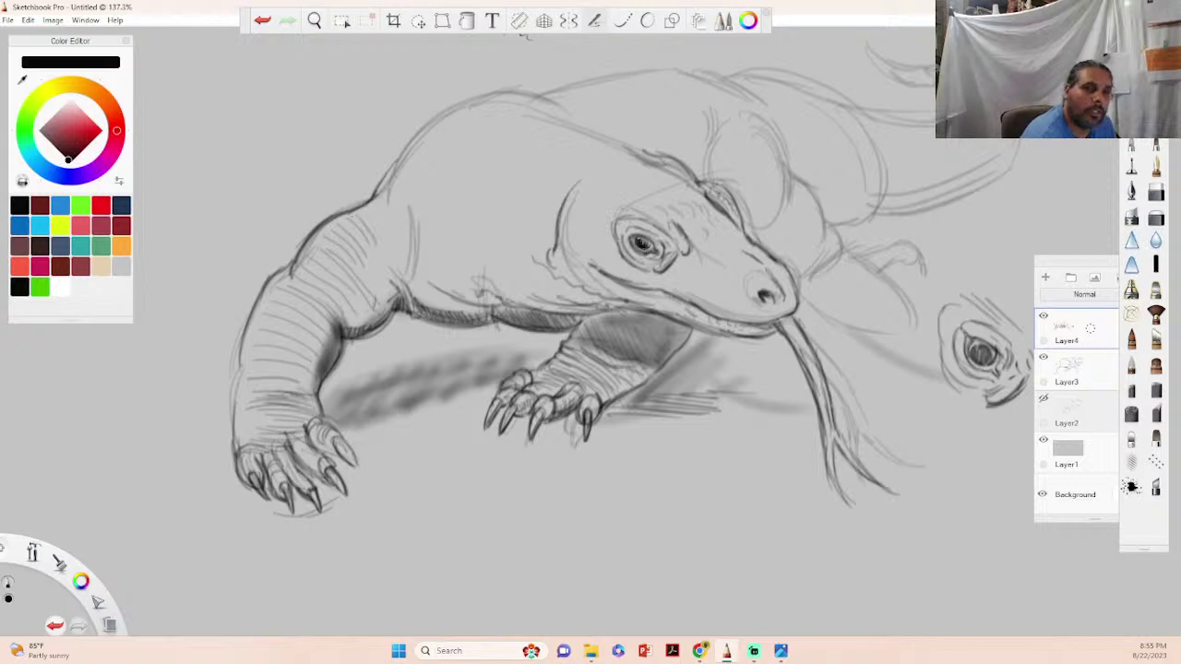
- Fill the contour bands on the left forearm with rows of small scales, working toward the inner edge
left_click_drag(270, 368, 312, 382)
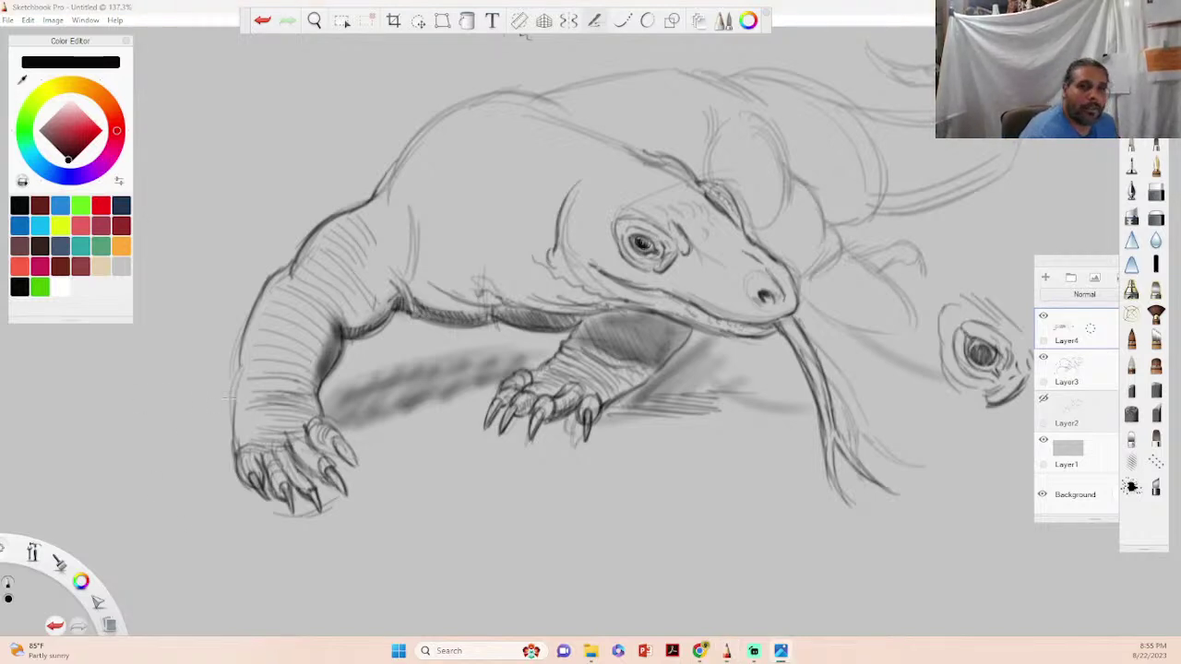
left_click(304, 384)
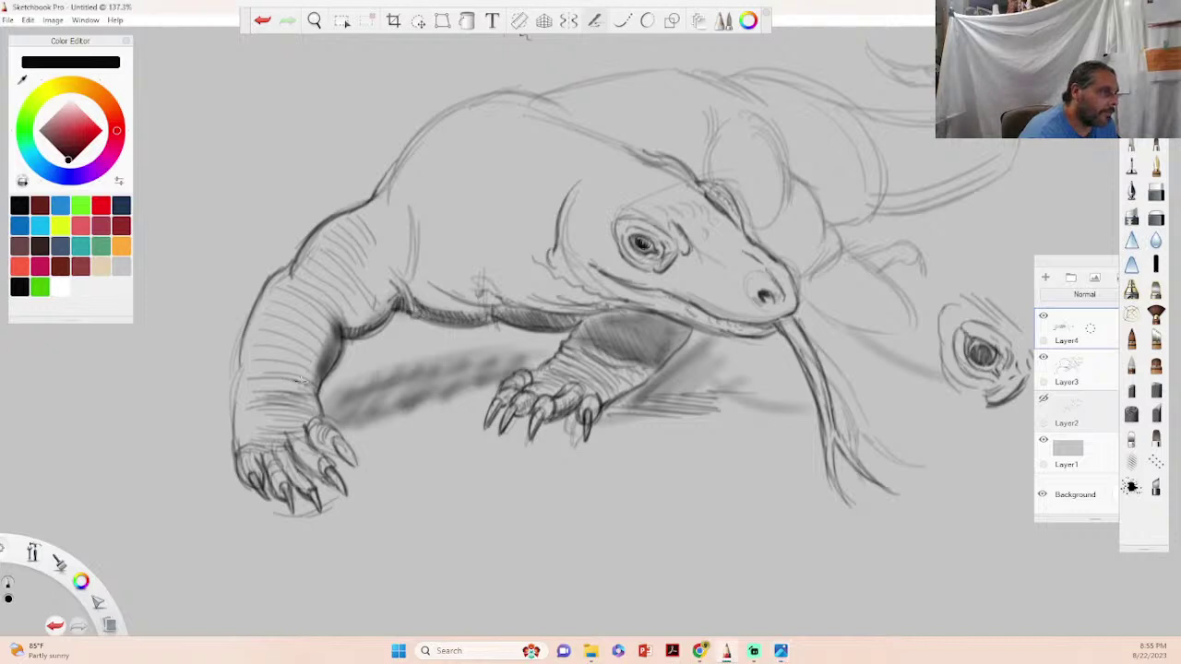
left_click_drag(297, 380, 255, 377)
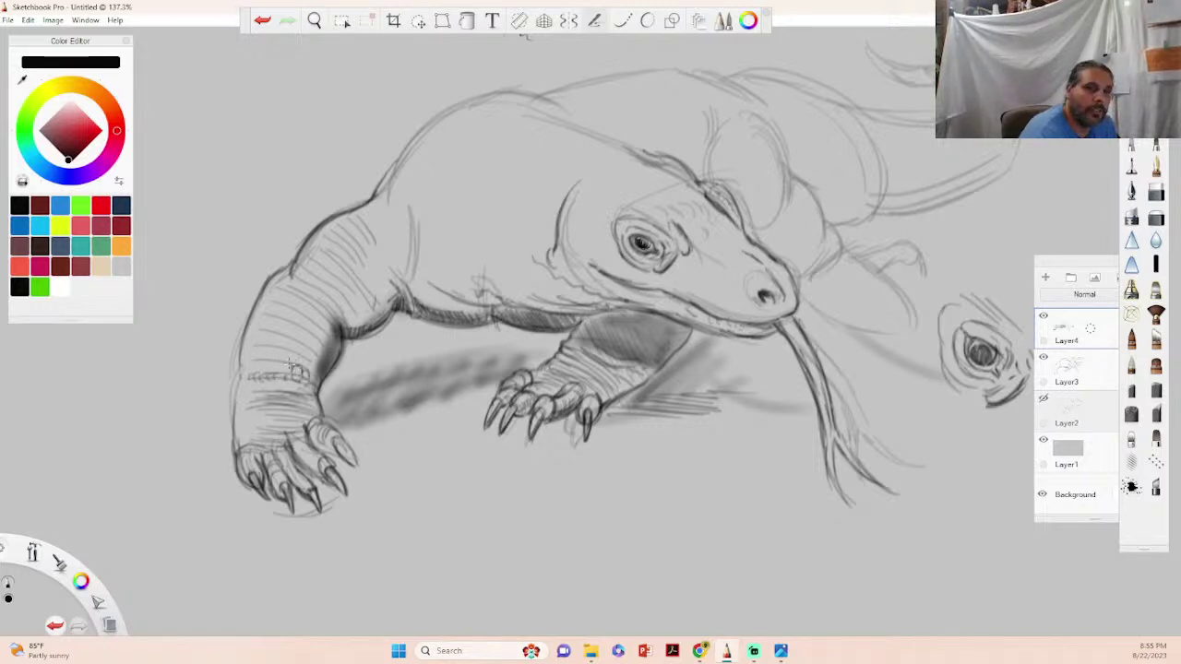
left_click_drag(291, 369, 278, 367)
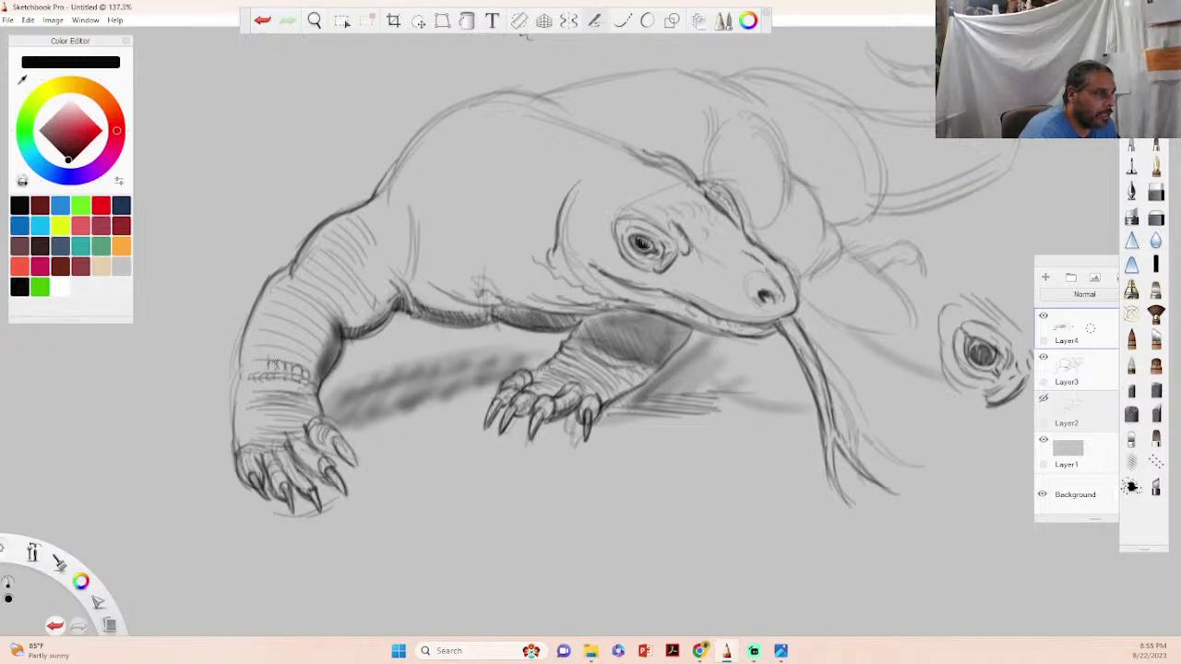
mouse_move(284, 349)
left_mouse_down()
mouse_move(322, 372)
mouse_move(309, 356)
mouse_move(322, 354)
mouse_move(284, 334)
left_mouse_up()
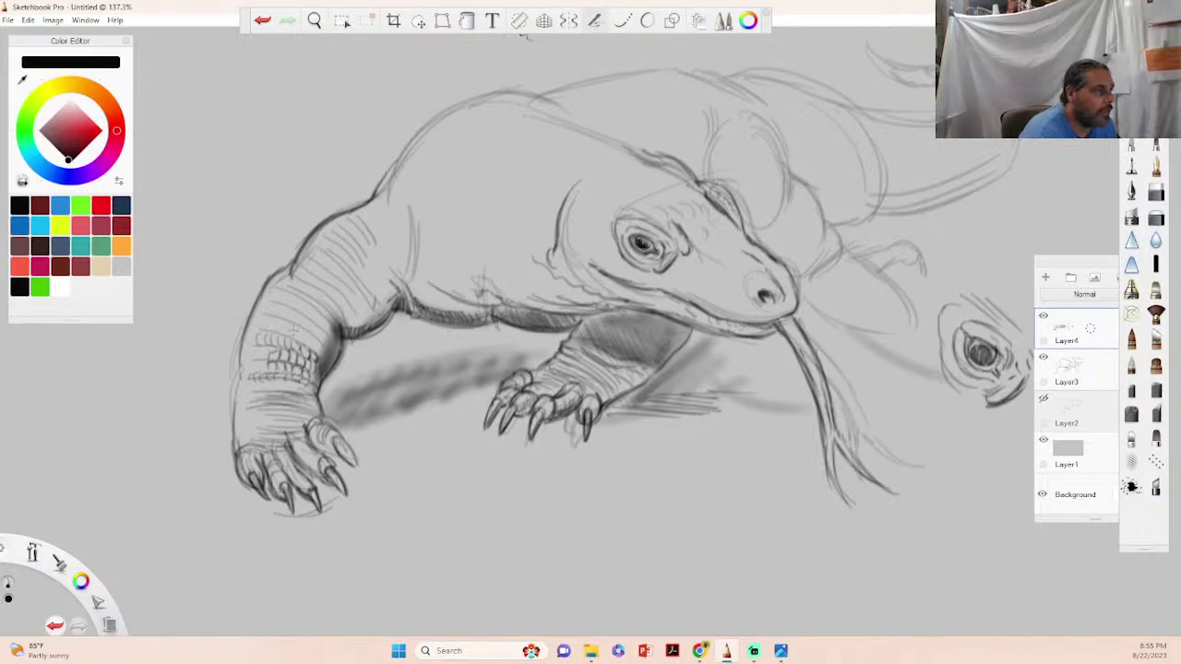
mouse_move(304, 334)
left_mouse_down()
mouse_move(277, 319)
mouse_move(321, 345)
left_mouse_up()
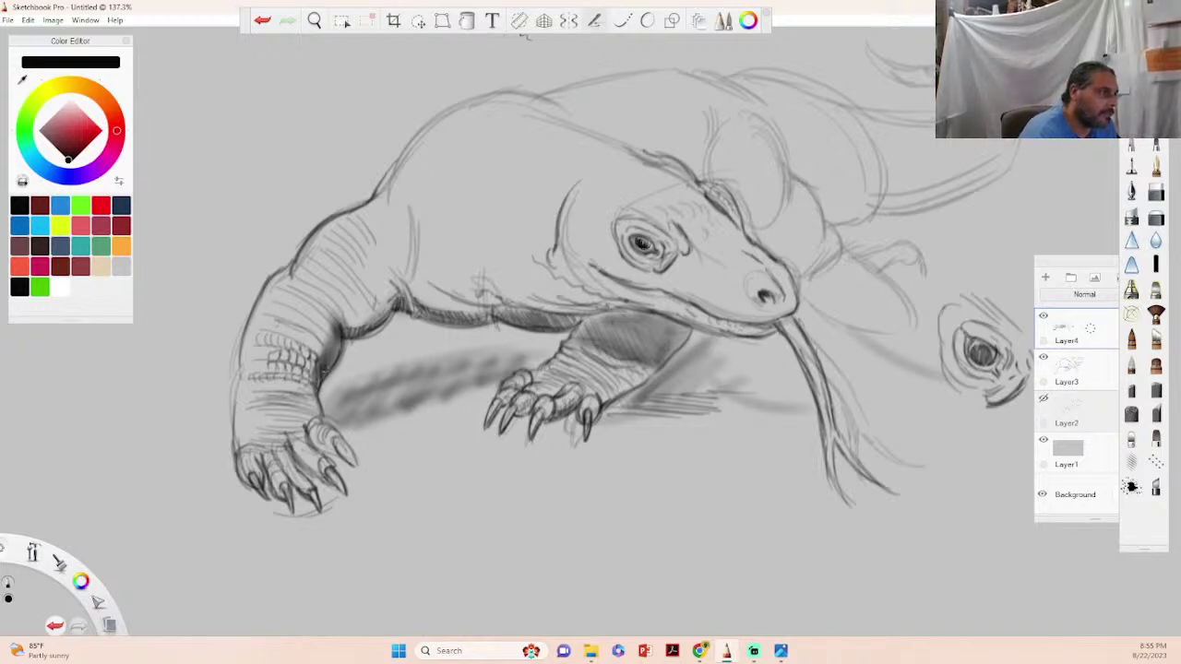
mouse_move(322, 346)
left_mouse_down()
mouse_move(329, 337)
mouse_move(318, 376)
mouse_move(328, 353)
left_mouse_up()
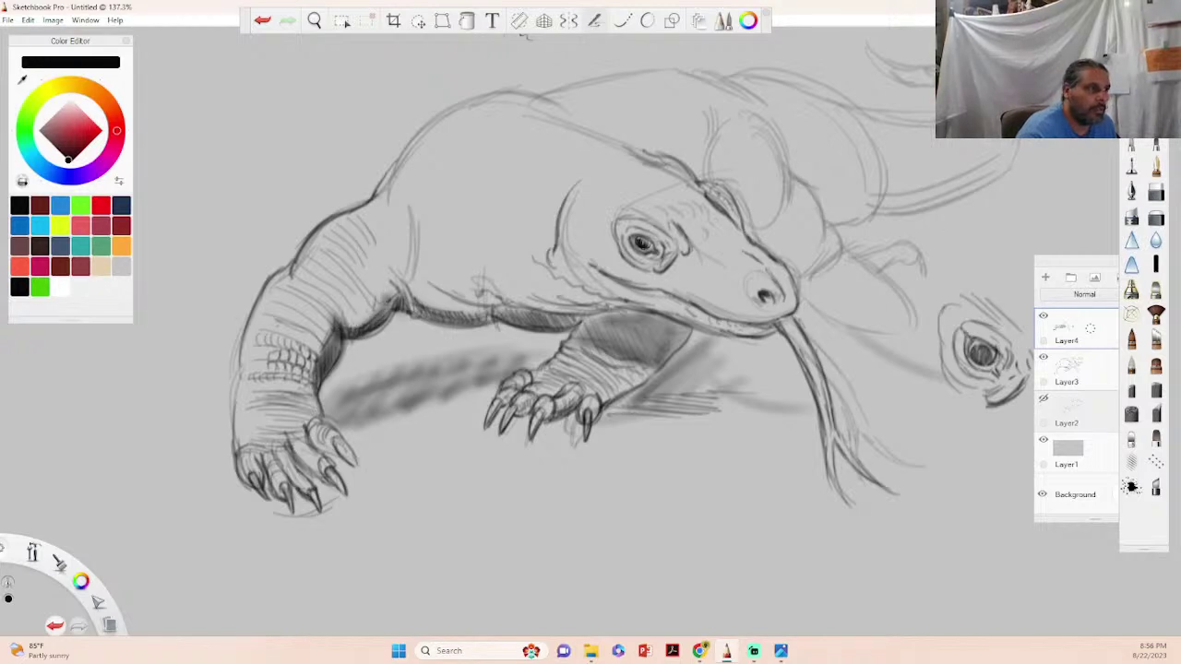
mouse_move(383, 308)
left_mouse_down()
mouse_move(395, 304)
mouse_move(382, 314)
left_mouse_up()
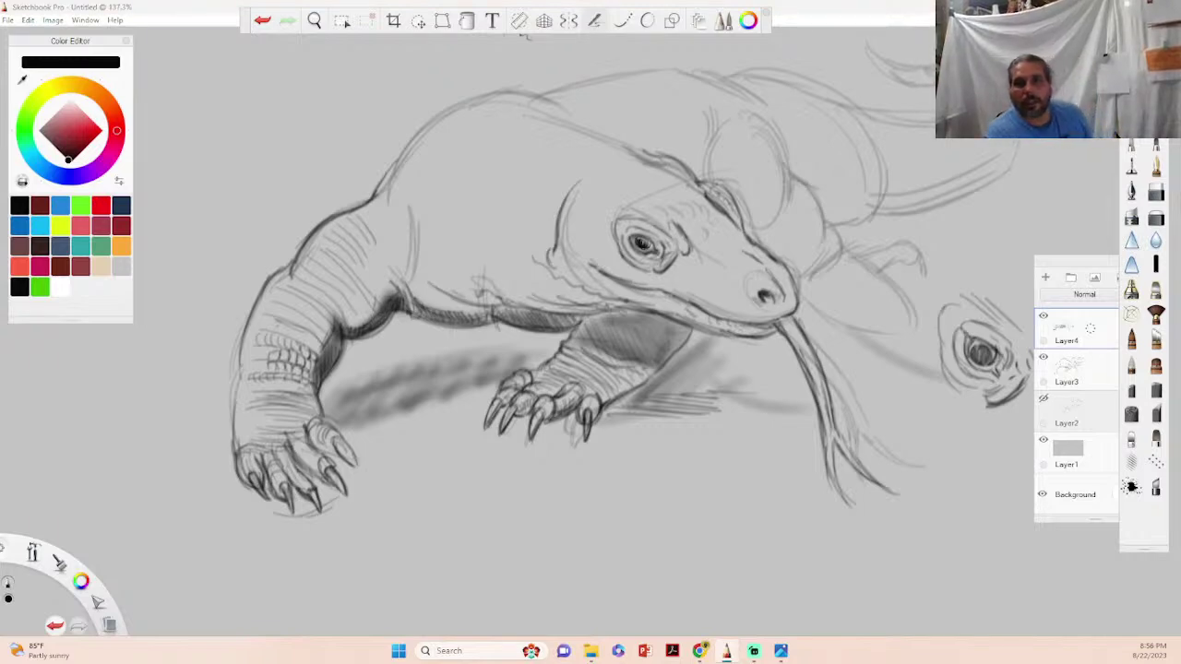
- Switch to the reference photo Komodo_dragon_with_tongue.jpg, enlarge it and examine the scales and folds on the left foreleg, chest and neck
mouse_move(479, 184)
left_mouse_down()
mouse_move(317, 182)
mouse_move(531, 144)
left_mouse_up()
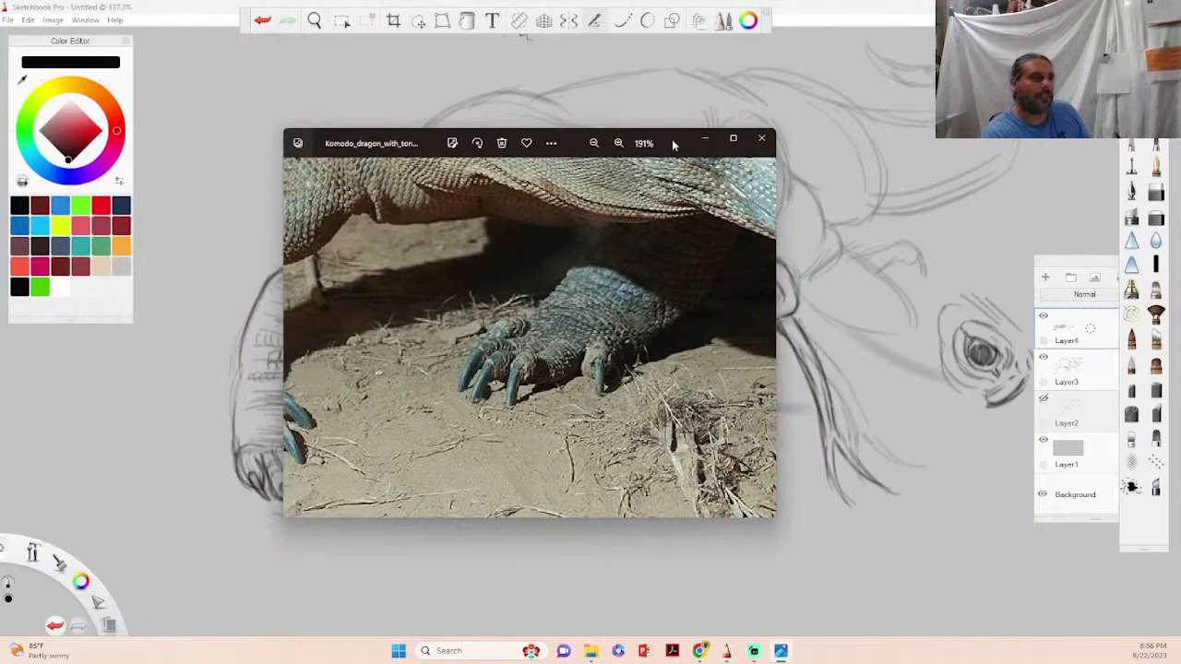
left_click(733, 138)
scroll(501, 316, "down", 3)
scroll(200, 323, "up", 5)
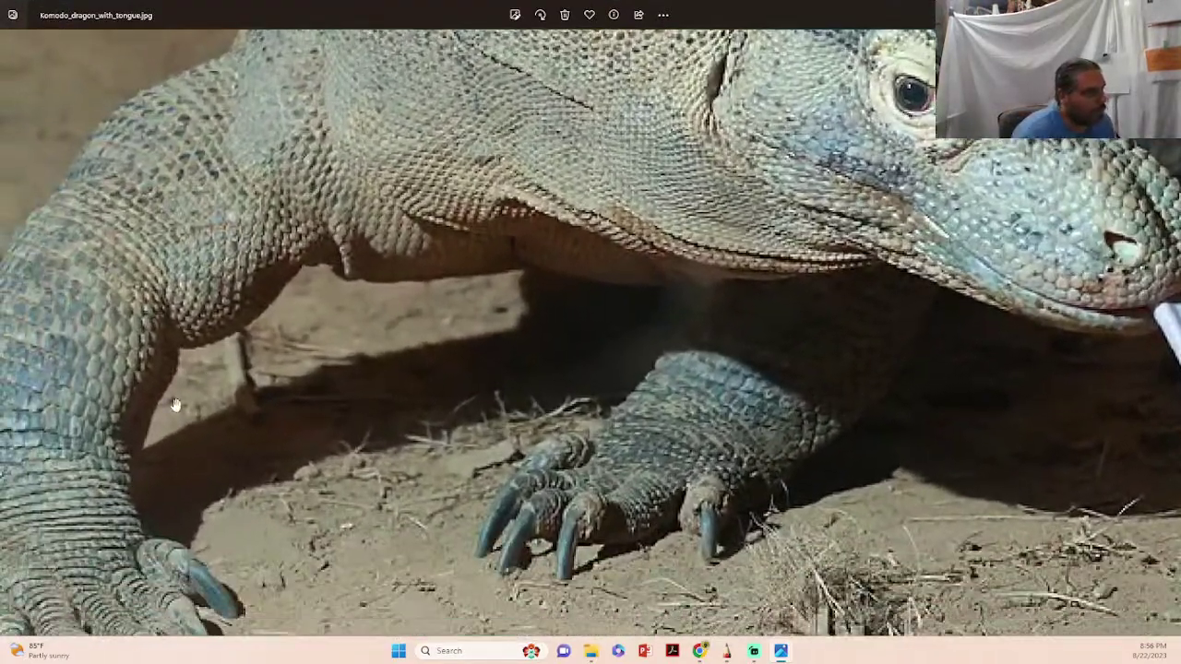
scroll(201, 398, "down", 3)
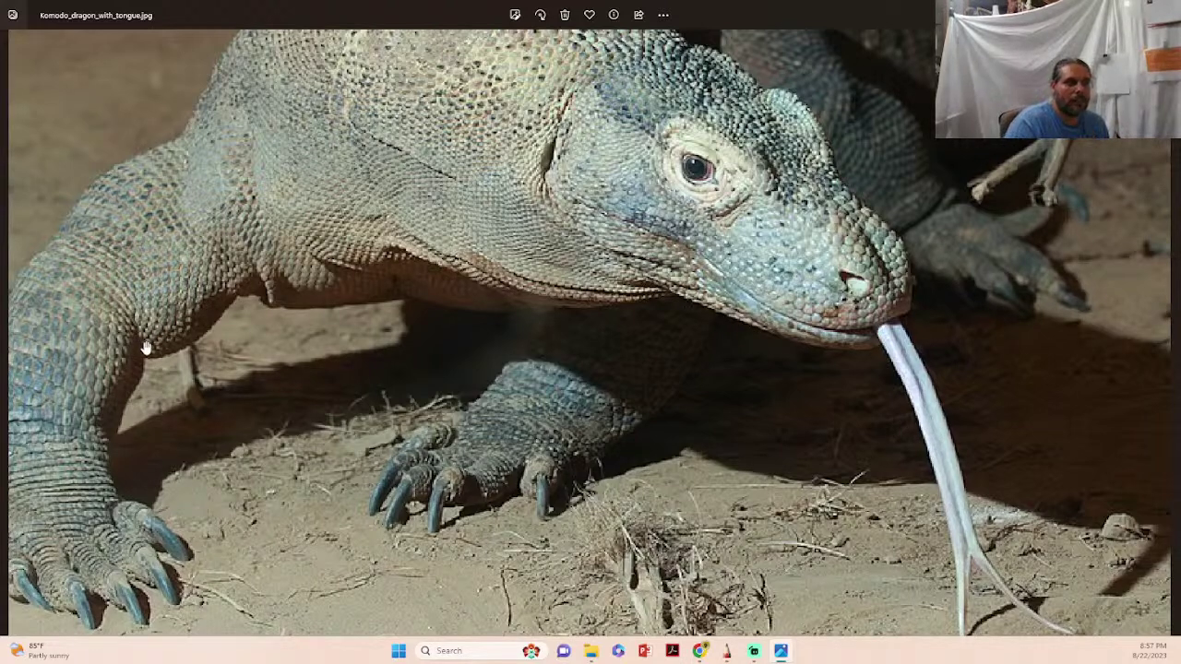
scroll(390, 406, "up", 3)
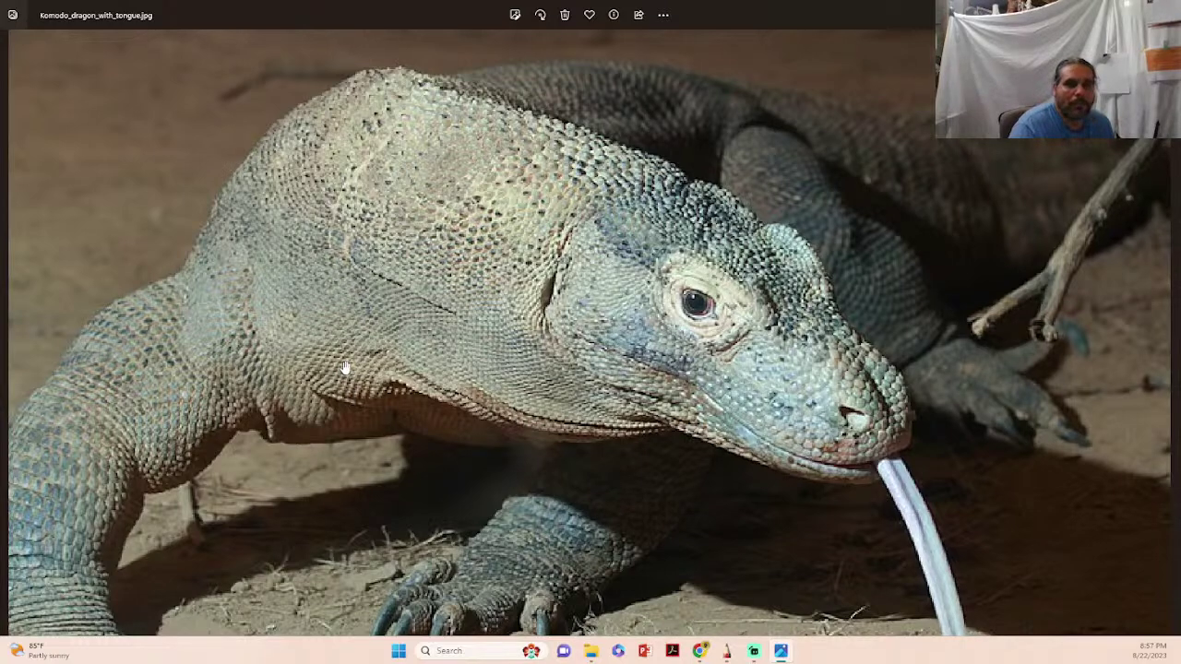
scroll(535, 358, "up", 1)
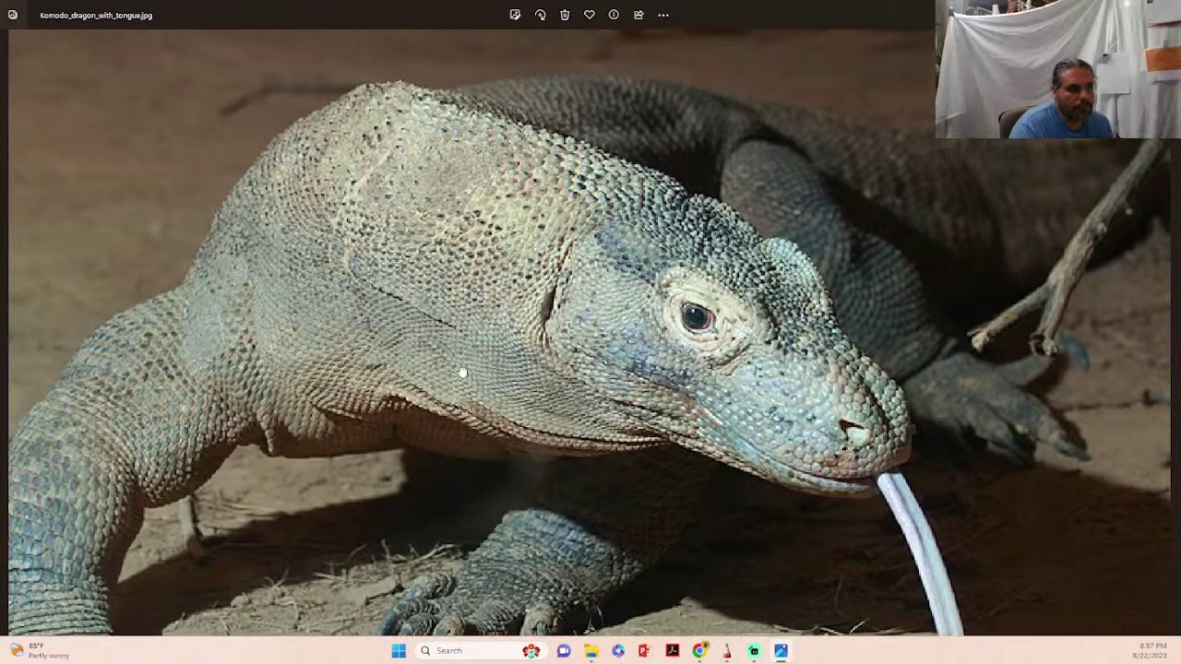
left_click_drag(508, 371, 514, 192)
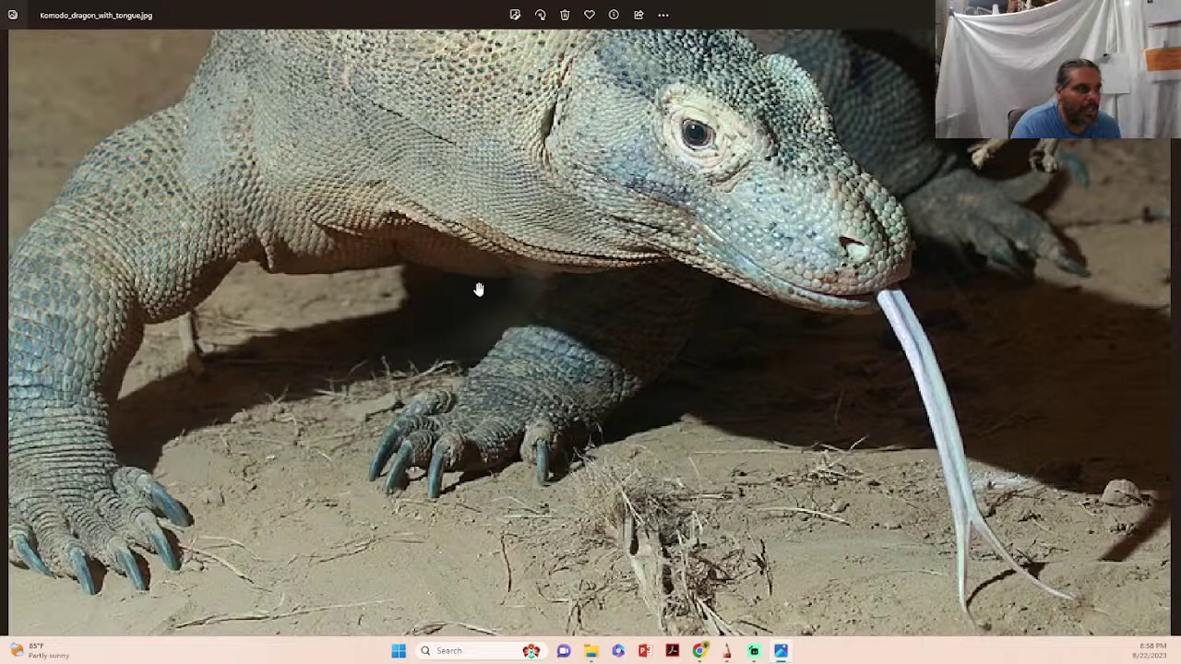
- Examine the reference photo's scale pattern around the head, eye, snout and jaw, comparing close-up and wider views
scroll(480, 286, "down", 4)
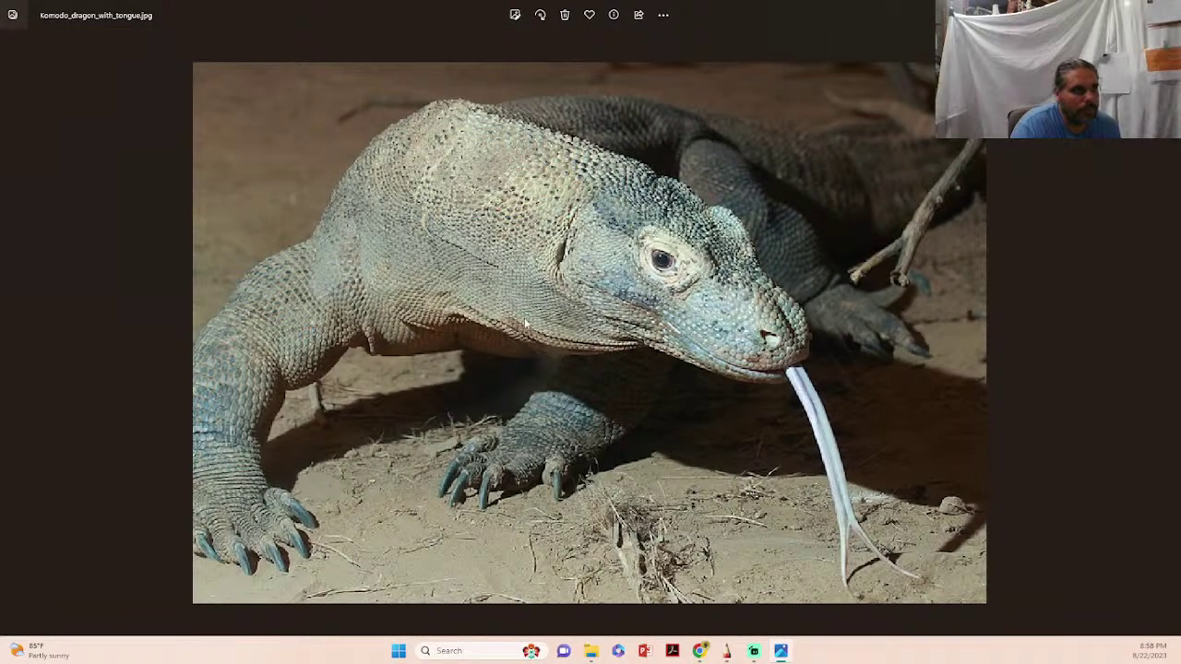
scroll(665, 346, "up", 3)
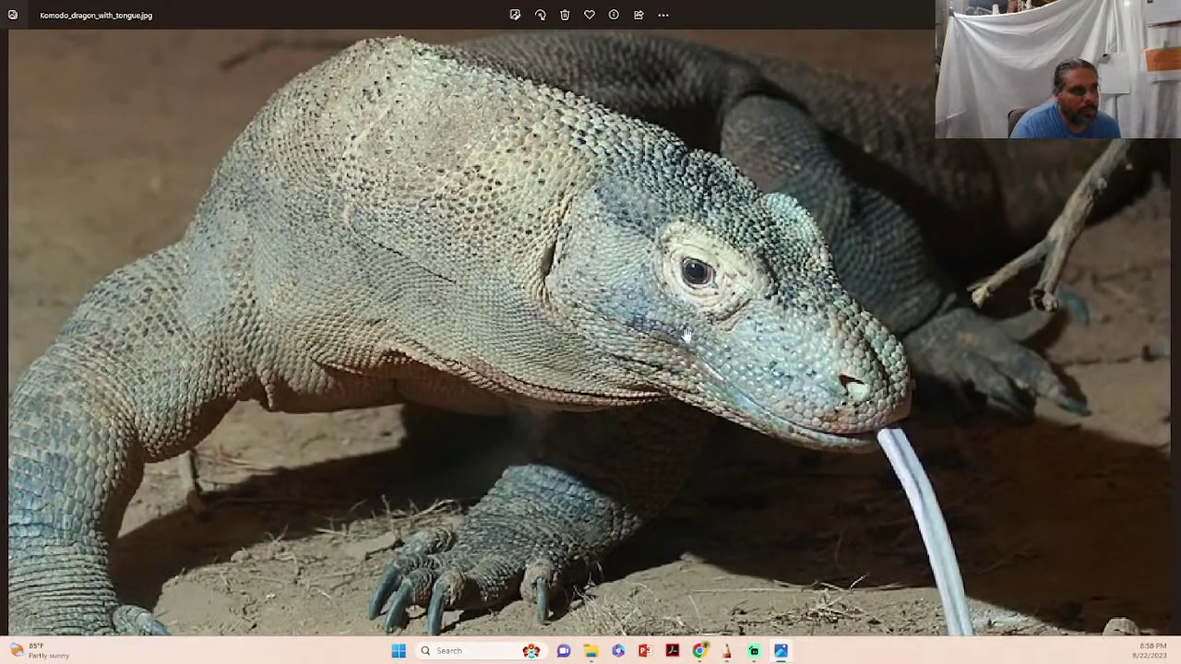
scroll(669, 336, "up", 1)
left_click_drag(724, 345, 502, 365)
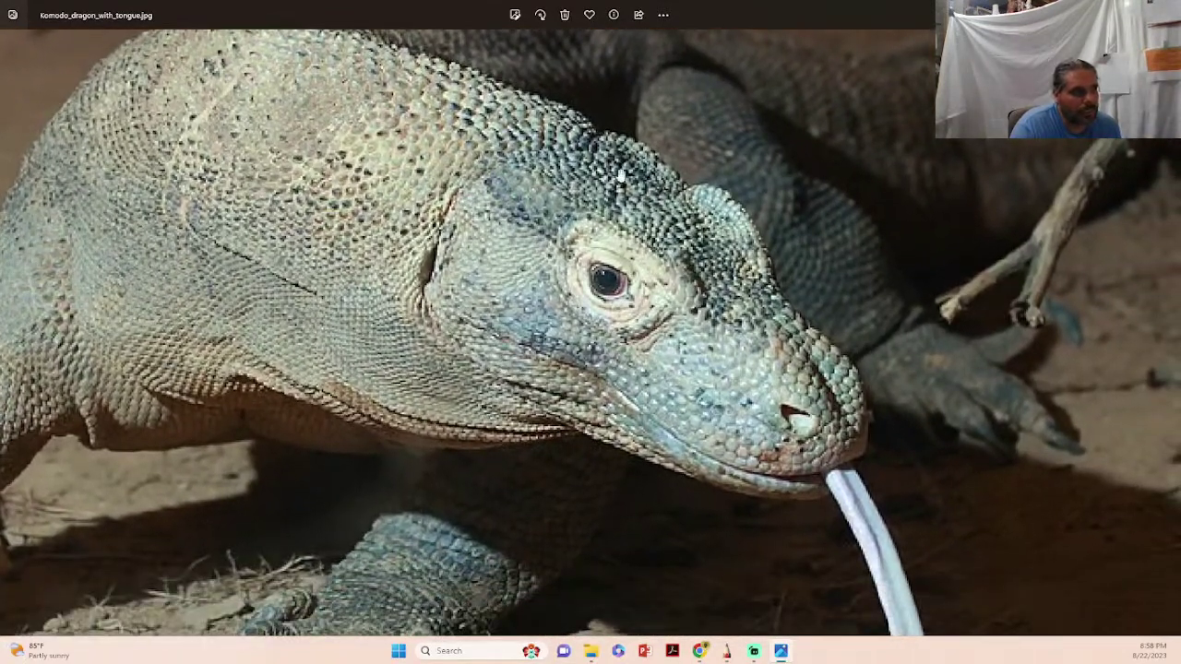
scroll(727, 336, "down", 2)
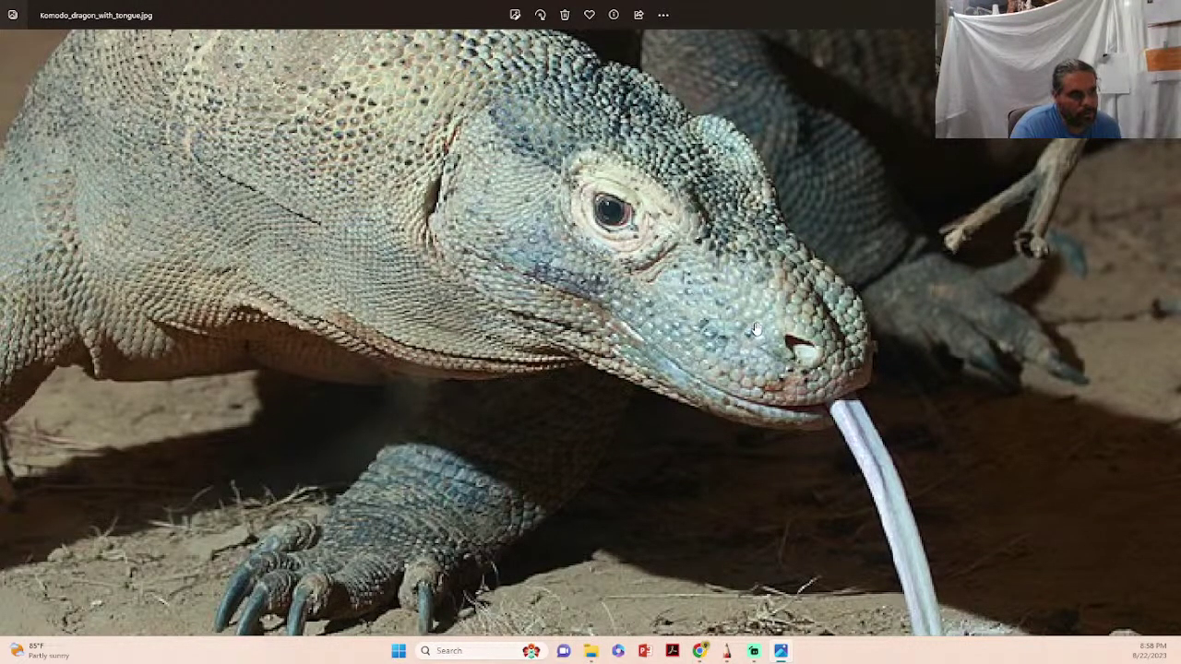
scroll(738, 332, "up", 3)
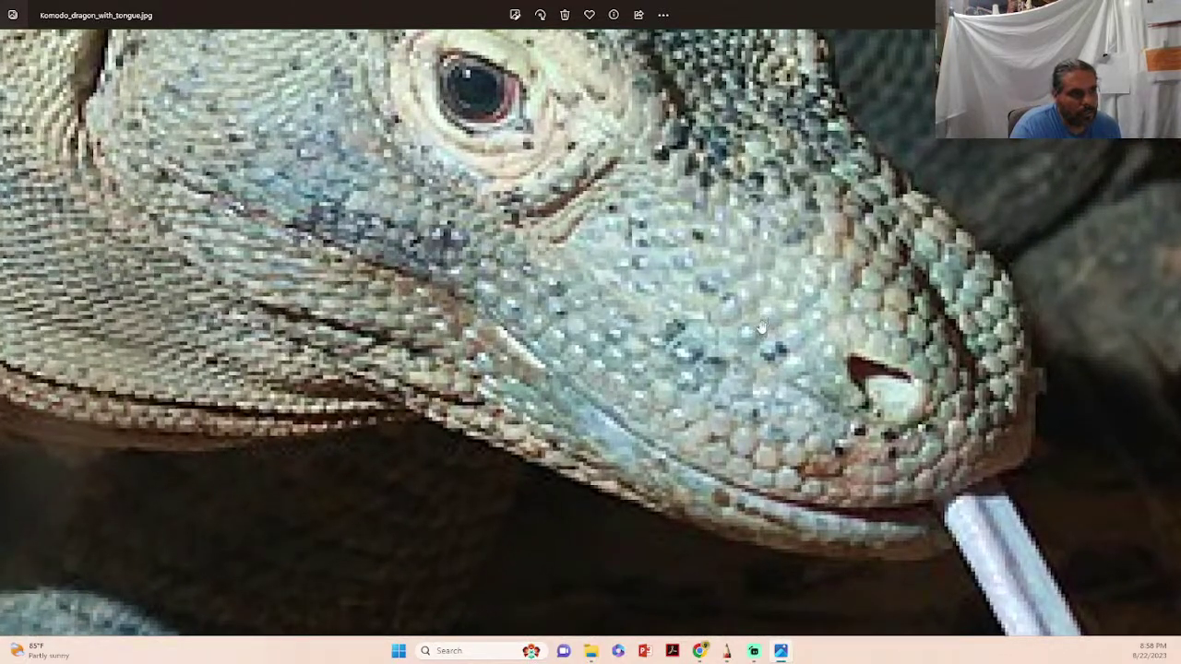
scroll(764, 323, "down", 2)
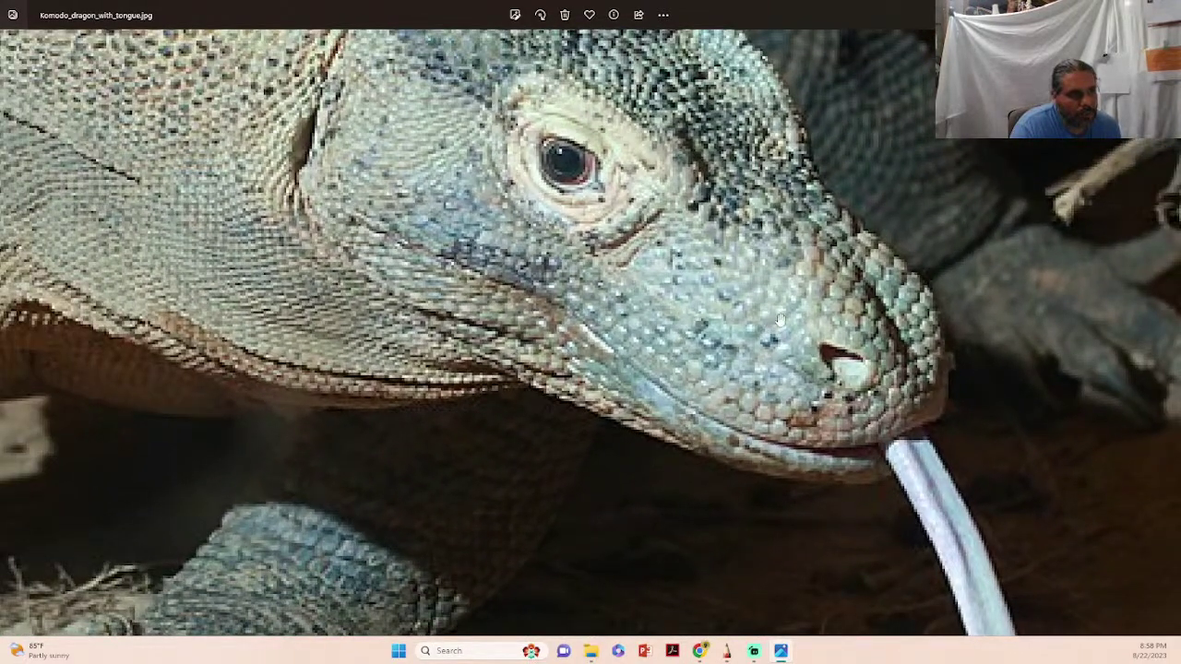
scroll(750, 268, "down", 2)
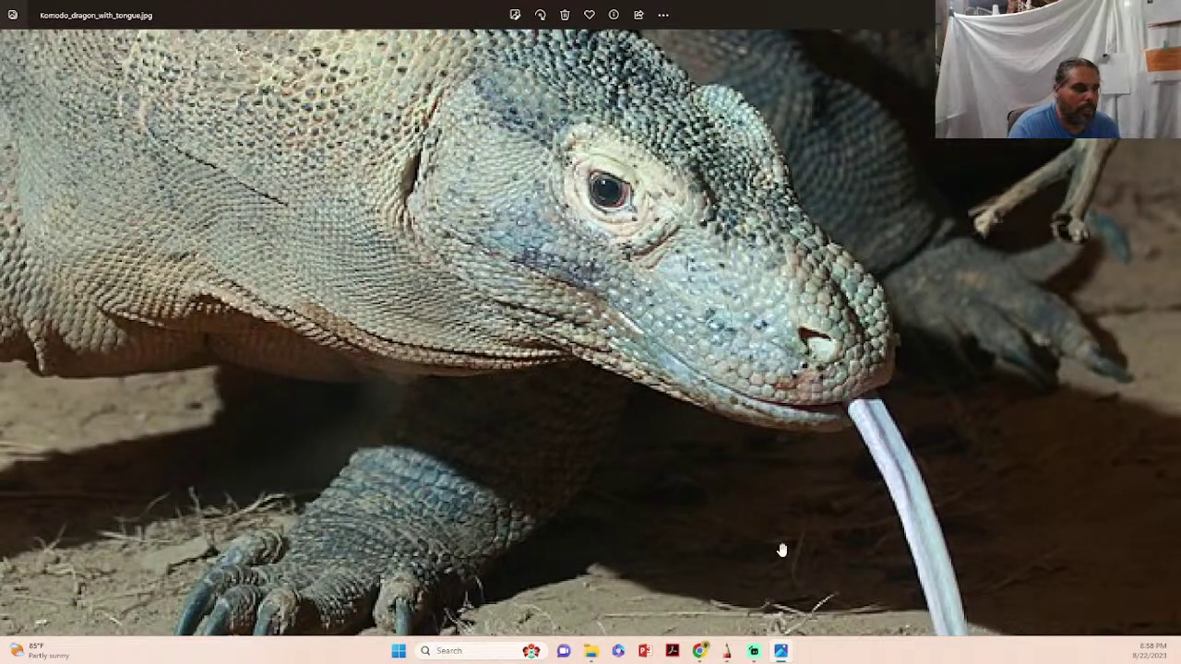
- Return to Sketchbook Pro and cross-hatch a patch of diamond-shaped scales on the snout between the eye and the nostril
left_click(726, 650)
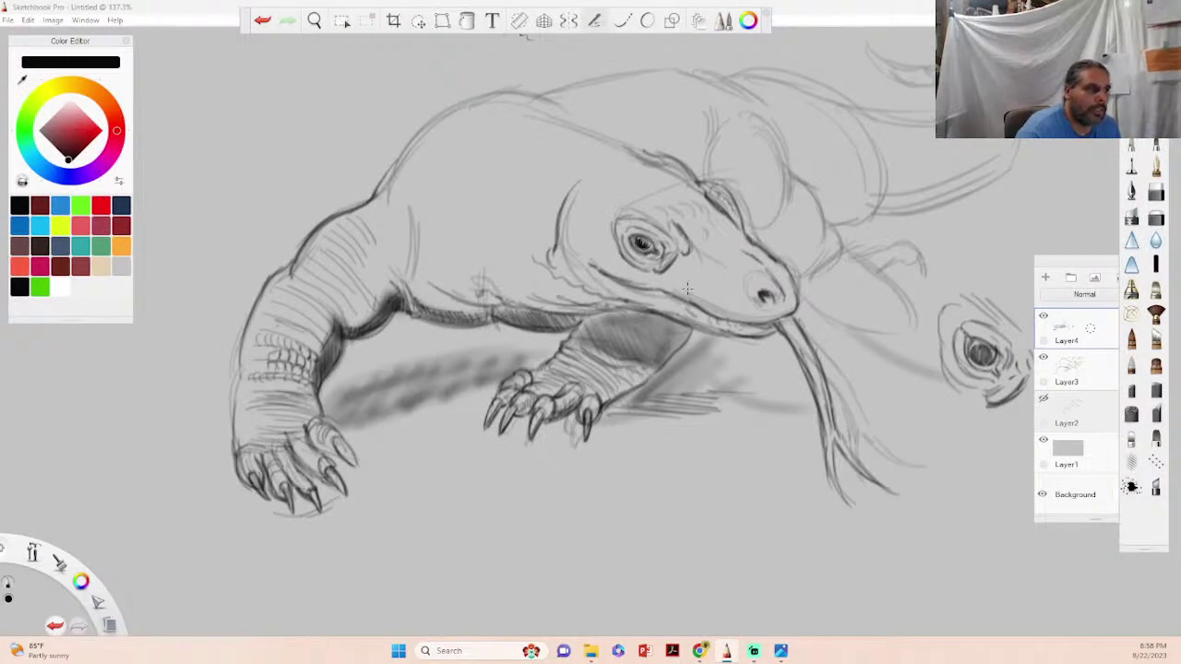
mouse_move(710, 266)
left_mouse_down()
mouse_move(700, 291)
mouse_move(721, 304)
mouse_move(690, 304)
mouse_move(701, 295)
left_mouse_up()
left_click_drag(725, 292, 710, 309)
mouse_move(726, 265)
left_mouse_down()
mouse_move(711, 293)
mouse_move(726, 295)
left_mouse_up()
left_click_drag(37, 556, 26, 515)
left_click_drag(804, 262, 796, 258)
left_click(601, 311)
left_click_drag(573, 303, 558, 326)
mouse_move(575, 325)
left_mouse_down()
mouse_move(560, 343)
mouse_move(575, 338)
mouse_move(547, 318)
left_mouse_up()
left_click_drag(553, 273, 543, 309)
mouse_move(571, 268)
left_mouse_down()
mouse_move(526, 323)
mouse_move(542, 362)
mouse_move(560, 360)
mouse_move(561, 379)
left_mouse_up()
left_click_drag(570, 345, 563, 354)
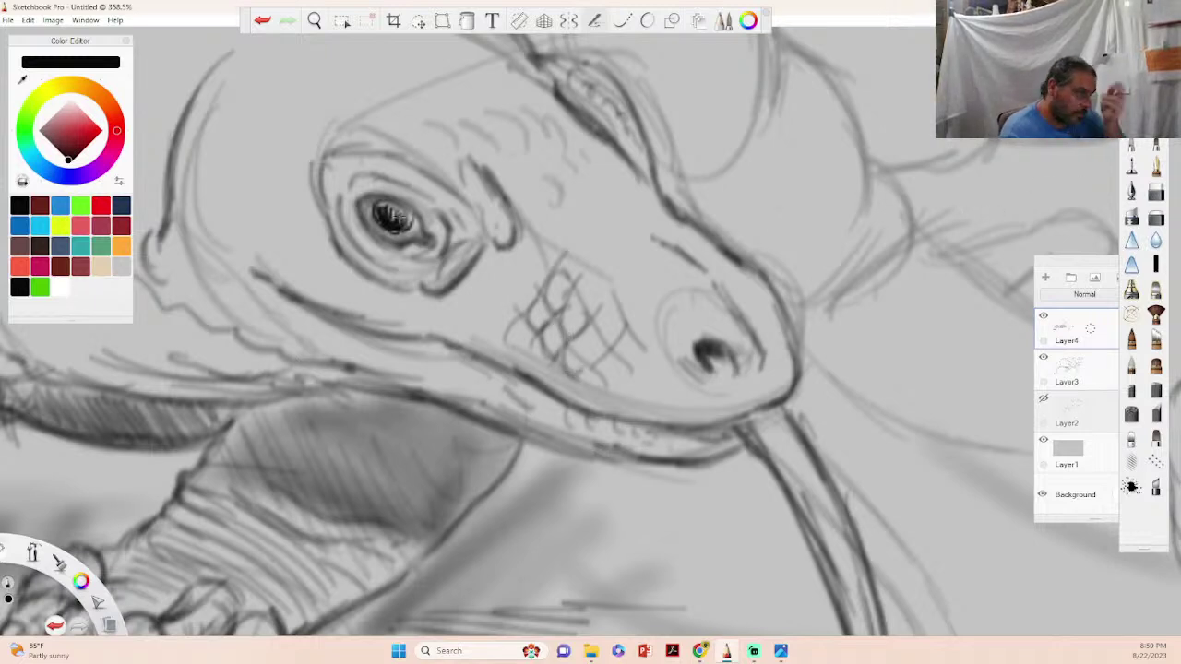
- Dab white highlights onto several of the diamond-shaped scales on the side of the snout
left_click(71, 107)
left_click_drag(71, 107, 70, 98)
mouse_move(559, 279)
left_mouse_down()
mouse_move(544, 311)
mouse_move(572, 315)
left_mouse_up()
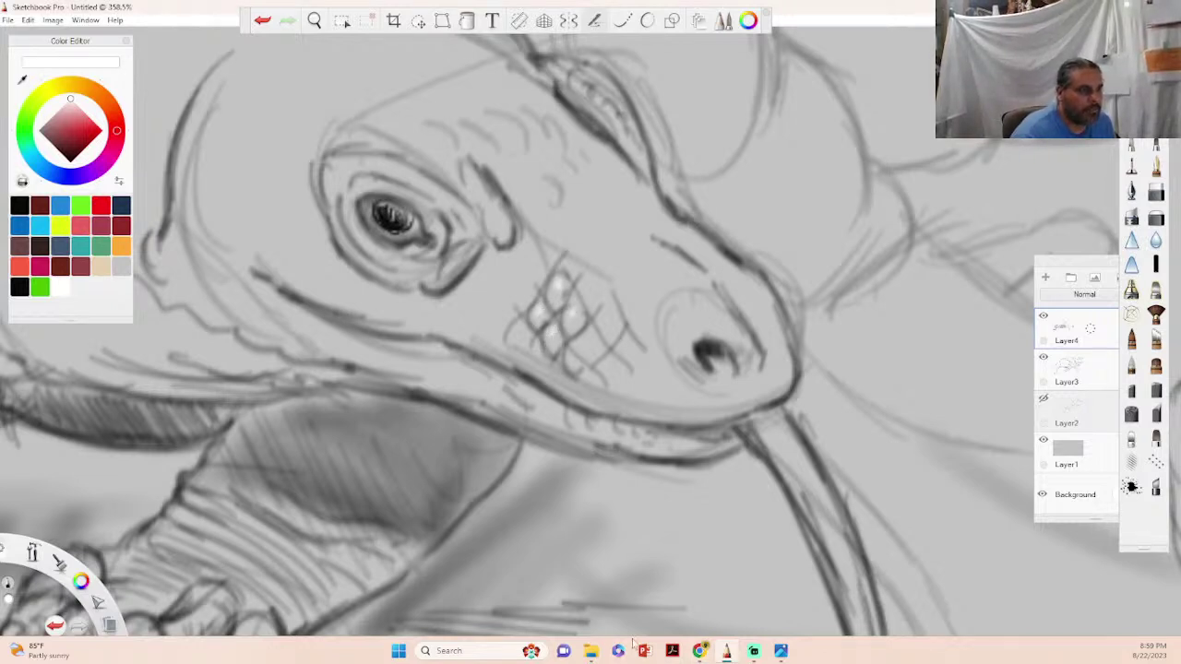
- Check the snout in the reference photo and draw rows of black scales along the top of the snout behind the nostril
left_click(754, 648)
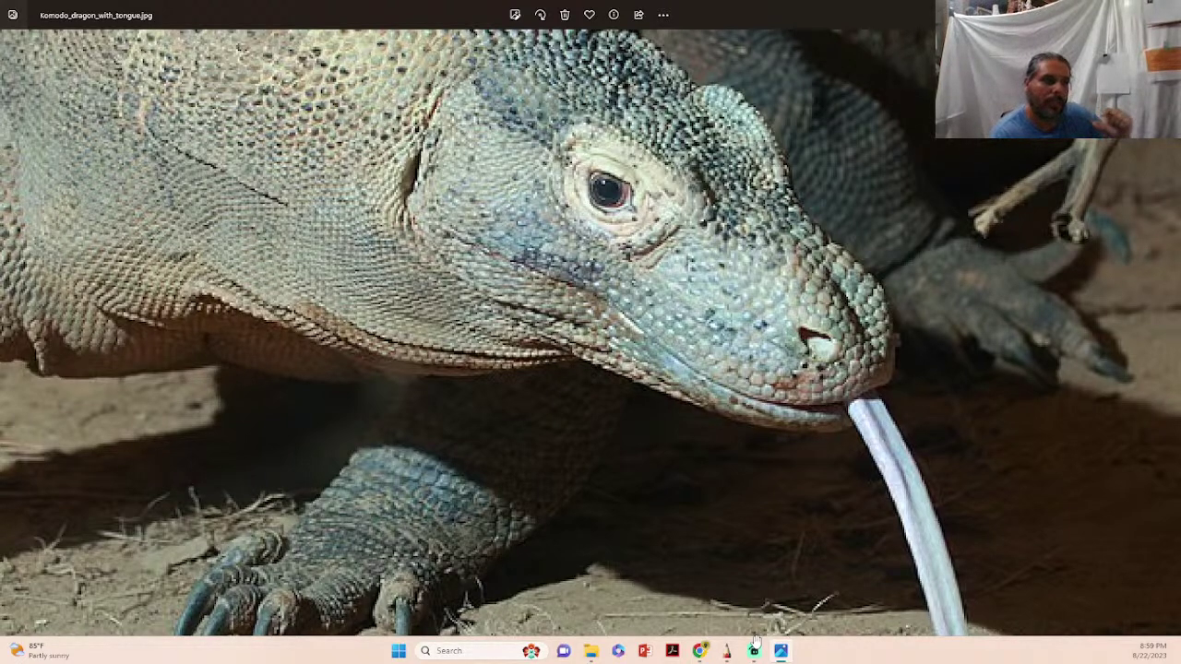
left_click(726, 651)
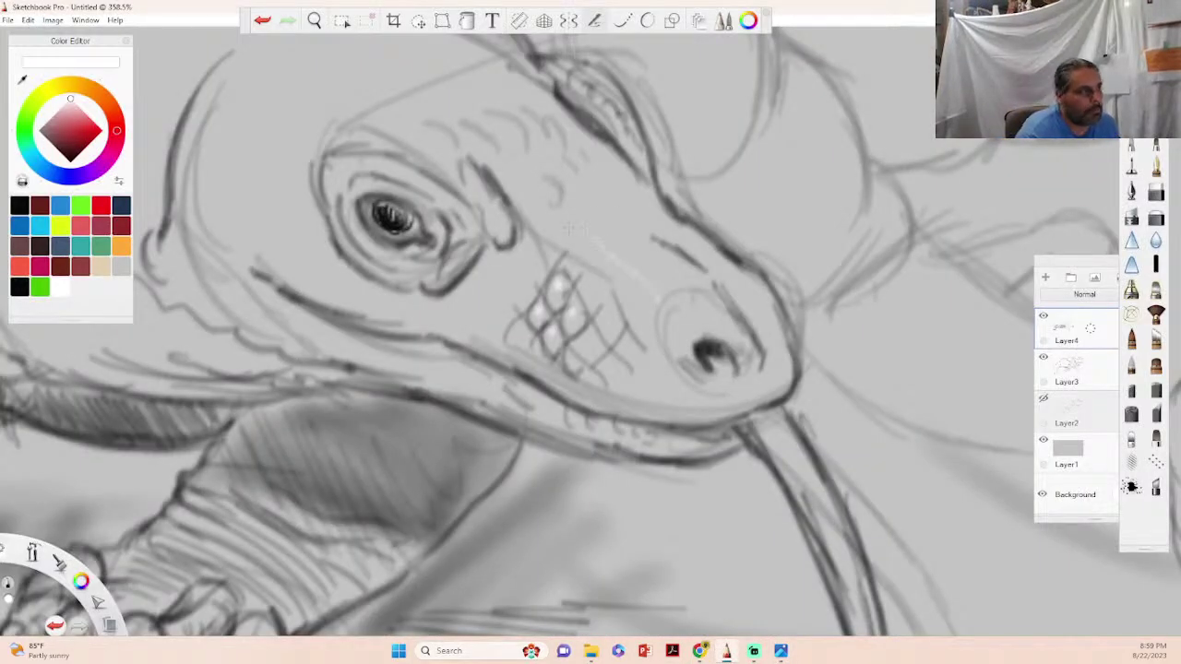
left_click(18, 205)
left_click_drag(608, 218, 676, 289)
left_click_drag(632, 206, 710, 281)
mouse_move(668, 216)
left_mouse_down()
mouse_move(674, 270)
mouse_move(652, 244)
mouse_move(678, 244)
mouse_move(610, 233)
mouse_move(600, 242)
mouse_move(640, 251)
mouse_move(682, 291)
left_mouse_up()
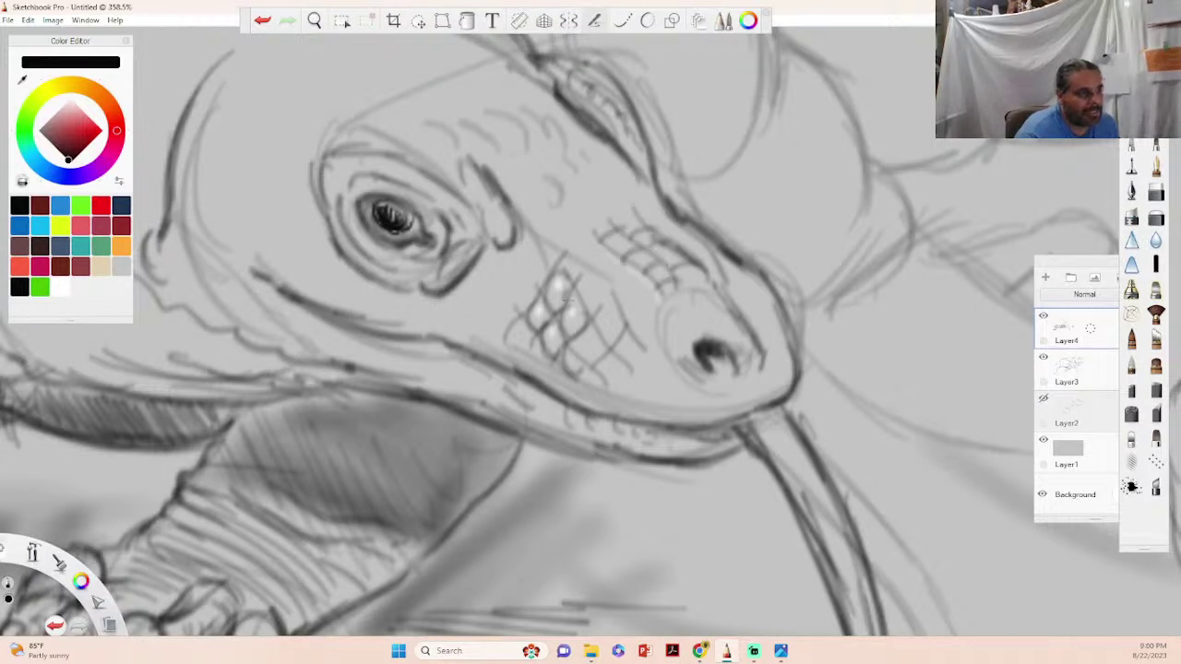
mouse_move(641, 248)
left_mouse_down()
mouse_move(654, 288)
mouse_move(665, 272)
mouse_move(661, 295)
mouse_move(691, 271)
mouse_move(668, 245)
mouse_move(704, 292)
left_mouse_up()
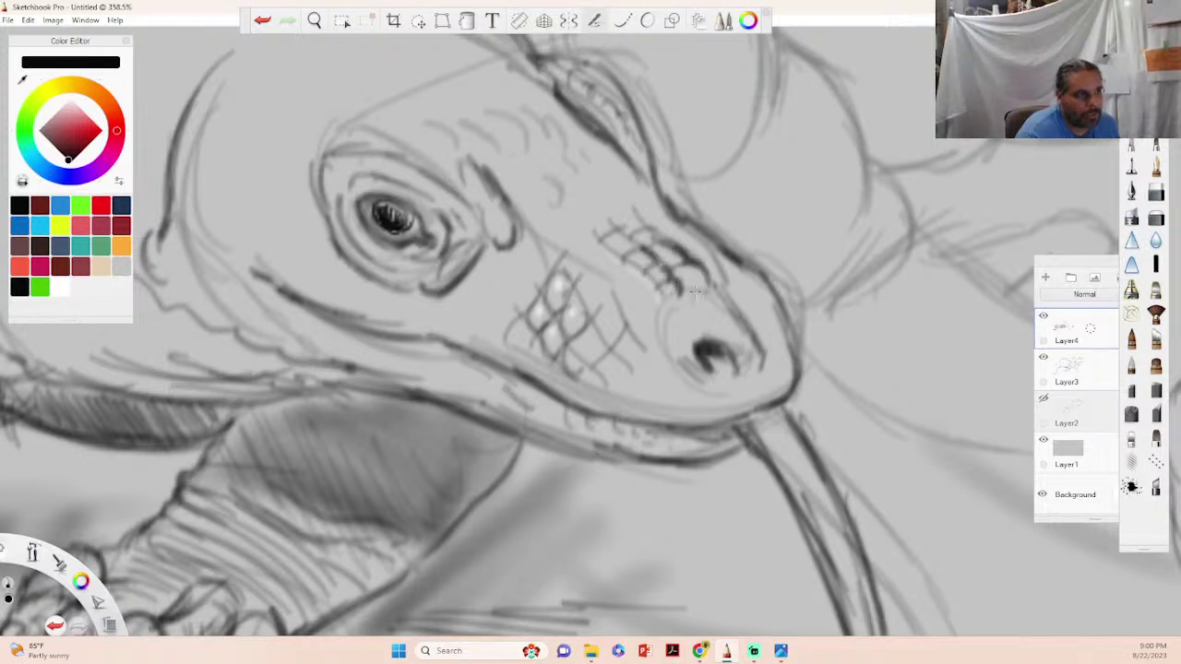
left_click_drag(638, 226, 657, 247)
left_click_drag(628, 210, 672, 268)
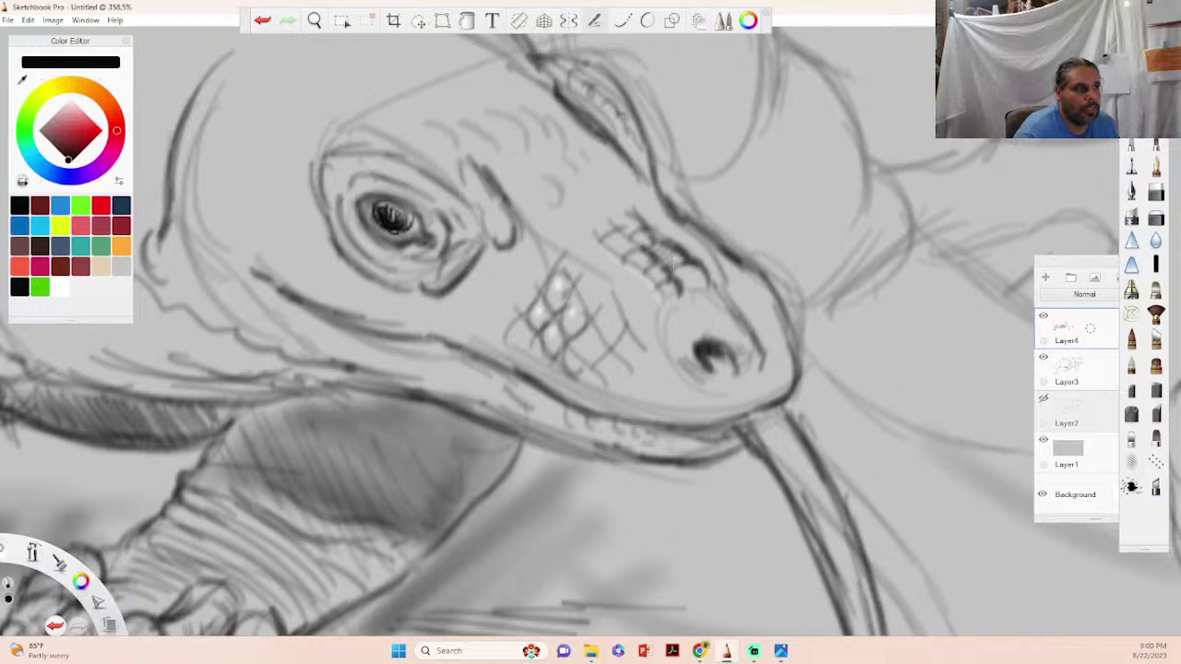
left_click_drag(681, 238, 711, 252)
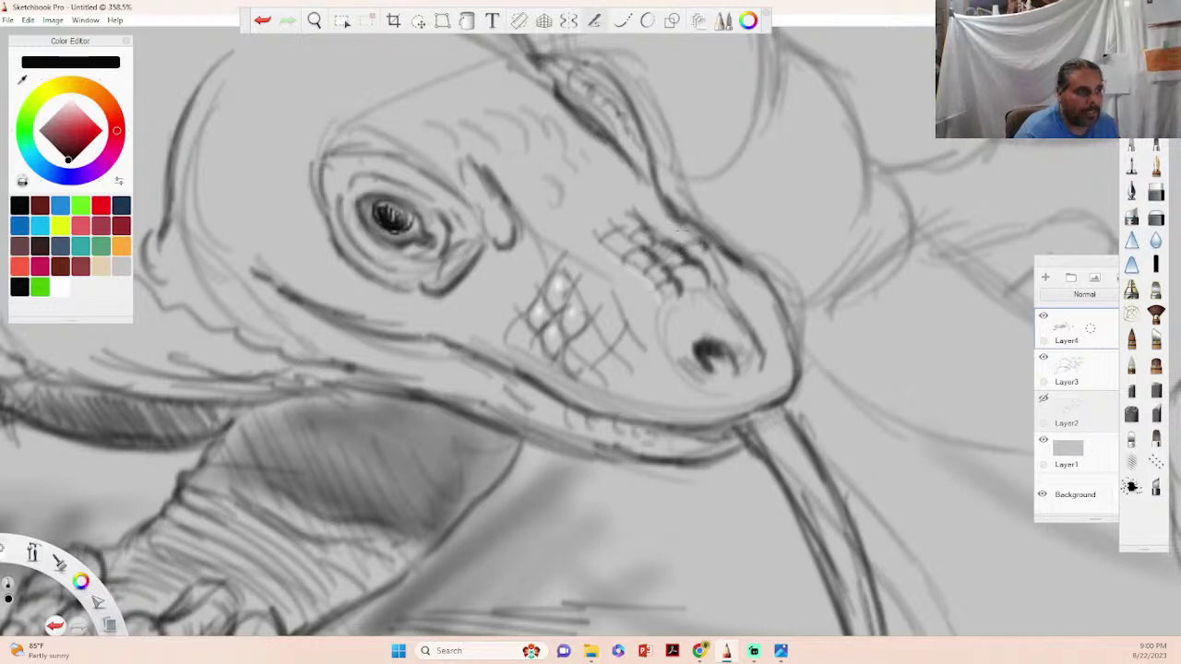
- Darken the snout's upper edge with long black shading strokes from the brow down past the nostril
left_click_drag(661, 203, 731, 284)
left_click_drag(681, 224, 791, 326)
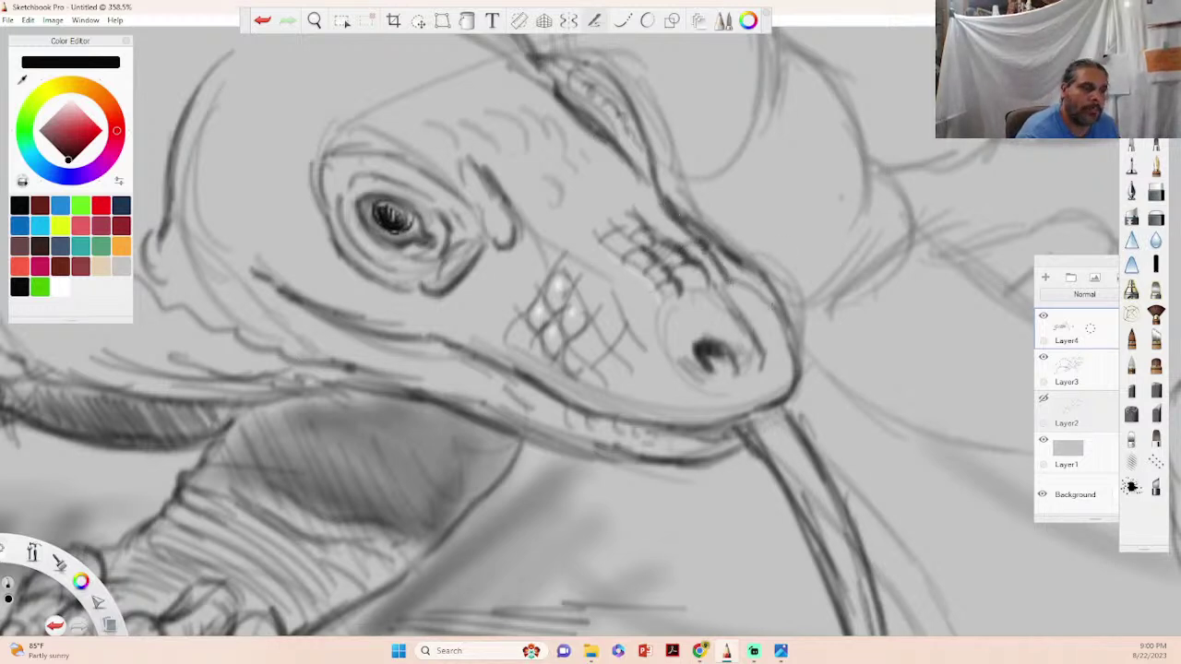
mouse_move(711, 245)
left_mouse_down()
mouse_move(744, 284)
mouse_move(739, 269)
mouse_move(756, 280)
mouse_move(795, 347)
left_mouse_up()
left_click_drag(757, 267, 808, 371)
mouse_move(688, 236)
left_mouse_down()
mouse_move(647, 194)
mouse_move(749, 301)
left_mouse_up()
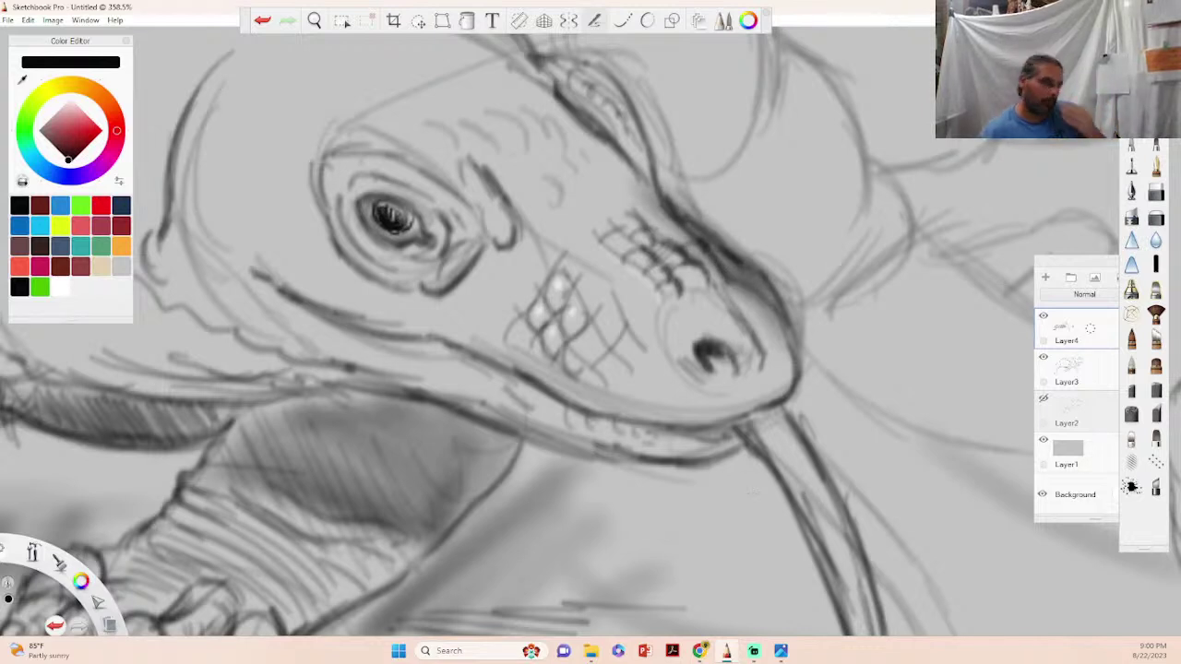
- Switch to the reference photo and examine the scales and folds on the body, shoulder and forelegs at several magnifications
scroll(753, 495, "down", 5)
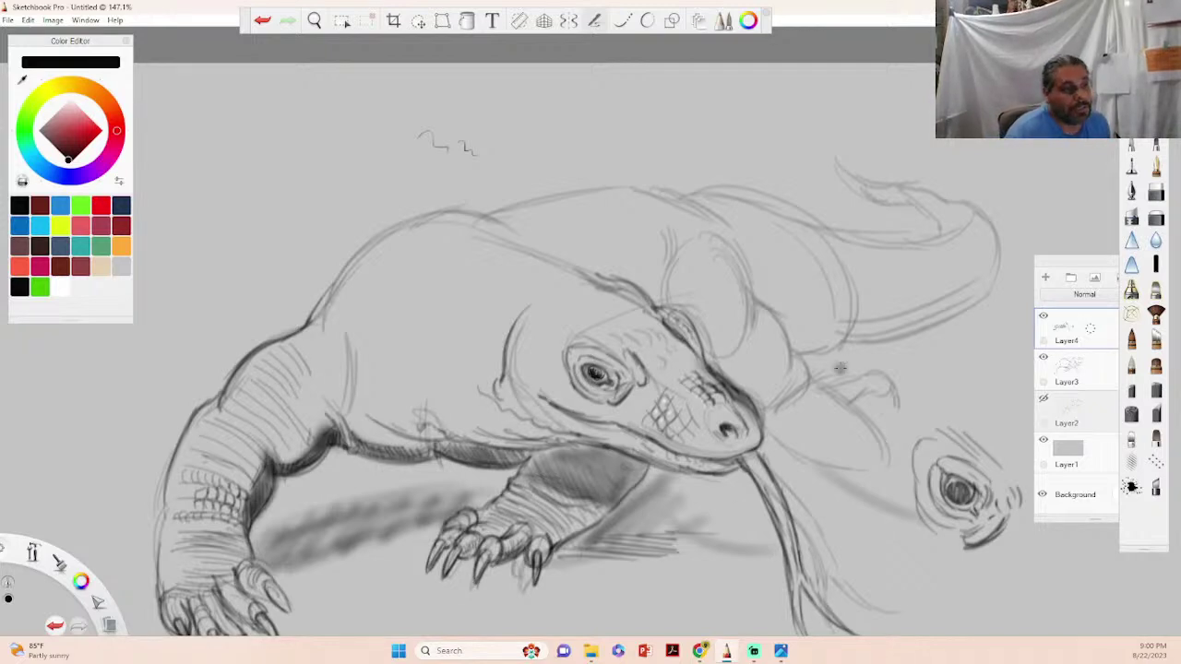
left_click(780, 651)
left_click_drag(524, 330, 577, 419)
scroll(577, 418, "down", 3)
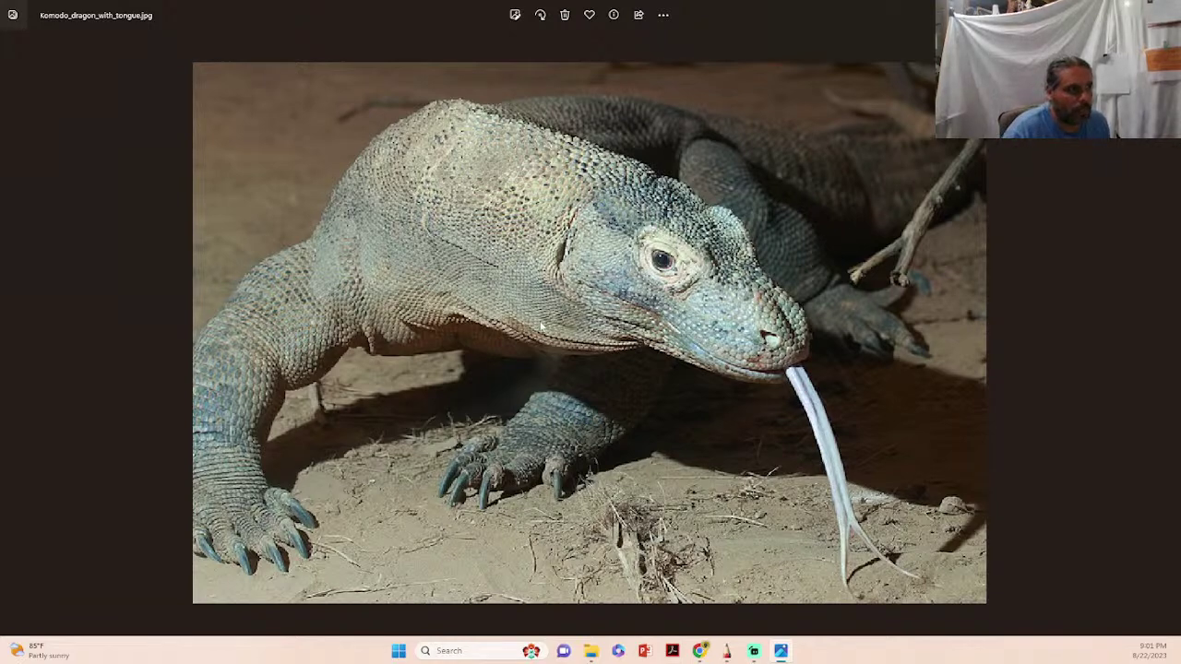
scroll(609, 286, "up", 2)
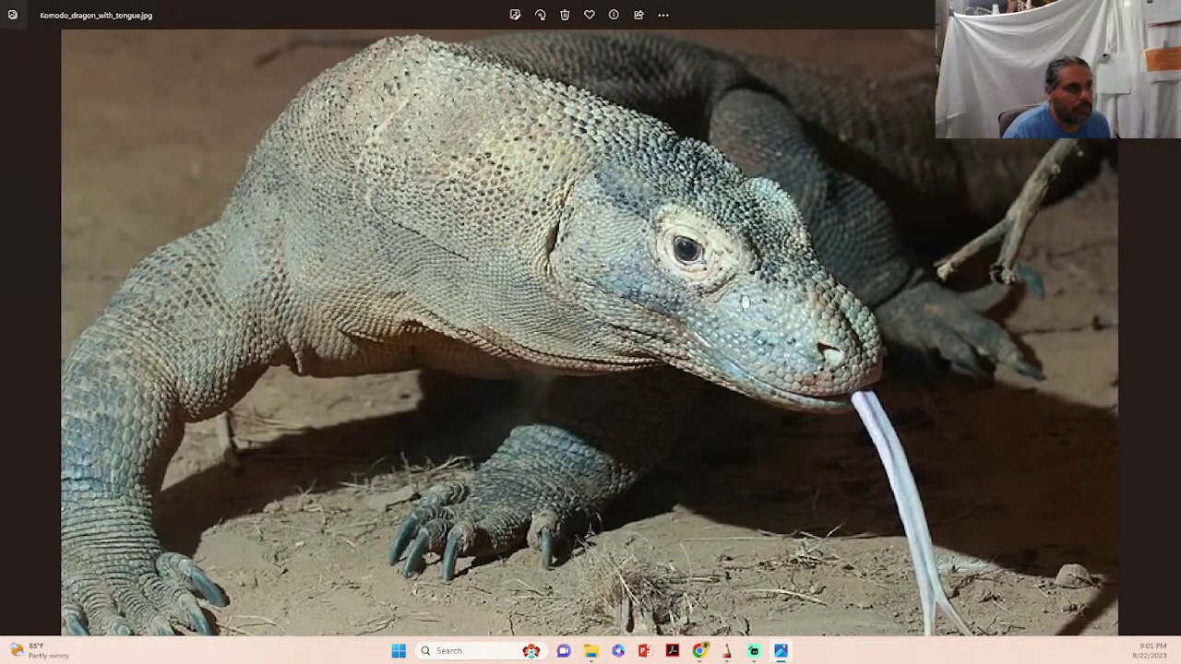
scroll(794, 408, "down", 2)
scroll(764, 418, "down", 1)
scroll(719, 401, "up", 1)
scroll(710, 392, "down", 1)
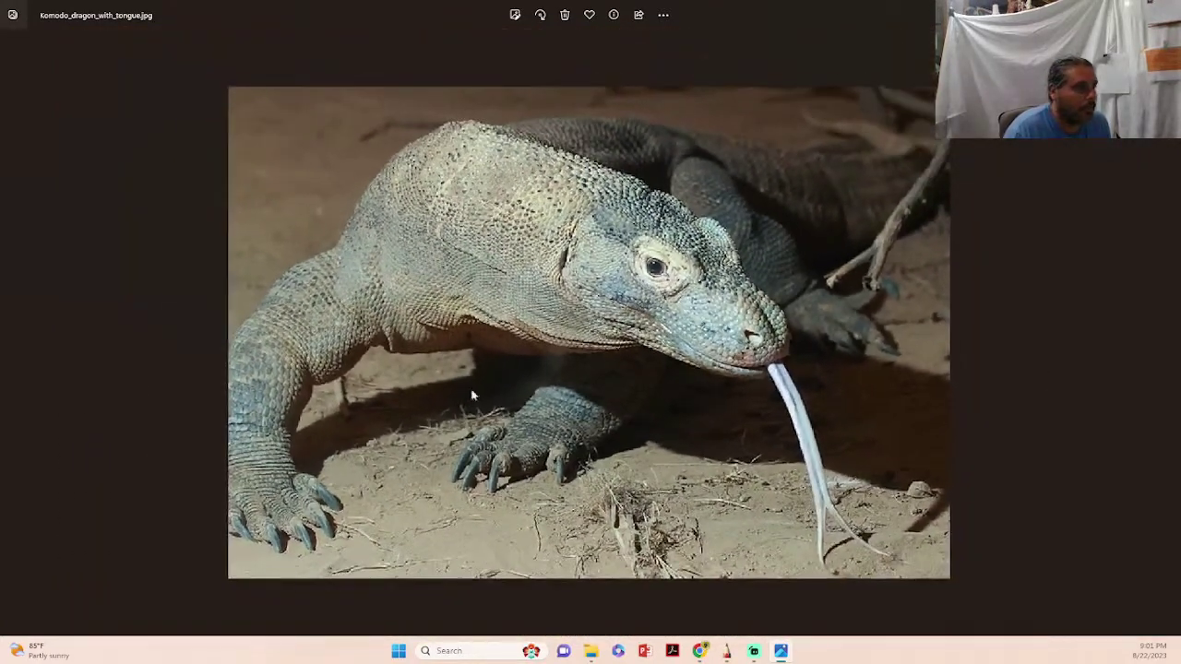
scroll(377, 412, "up", 2)
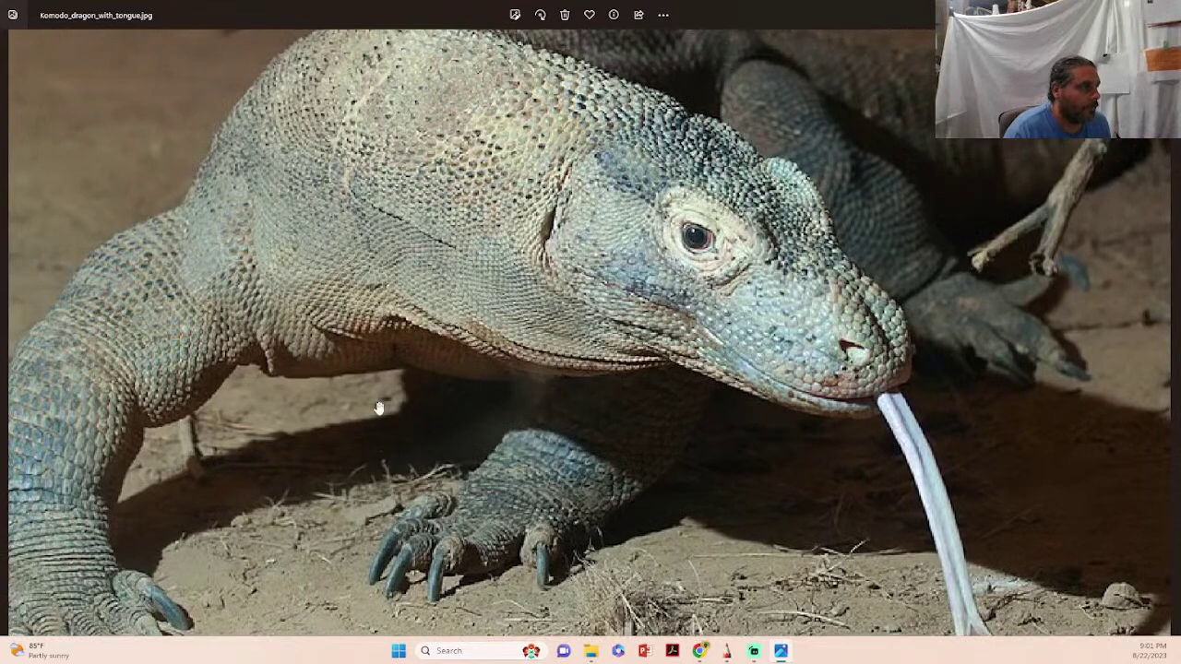
scroll(454, 319, "down", 1)
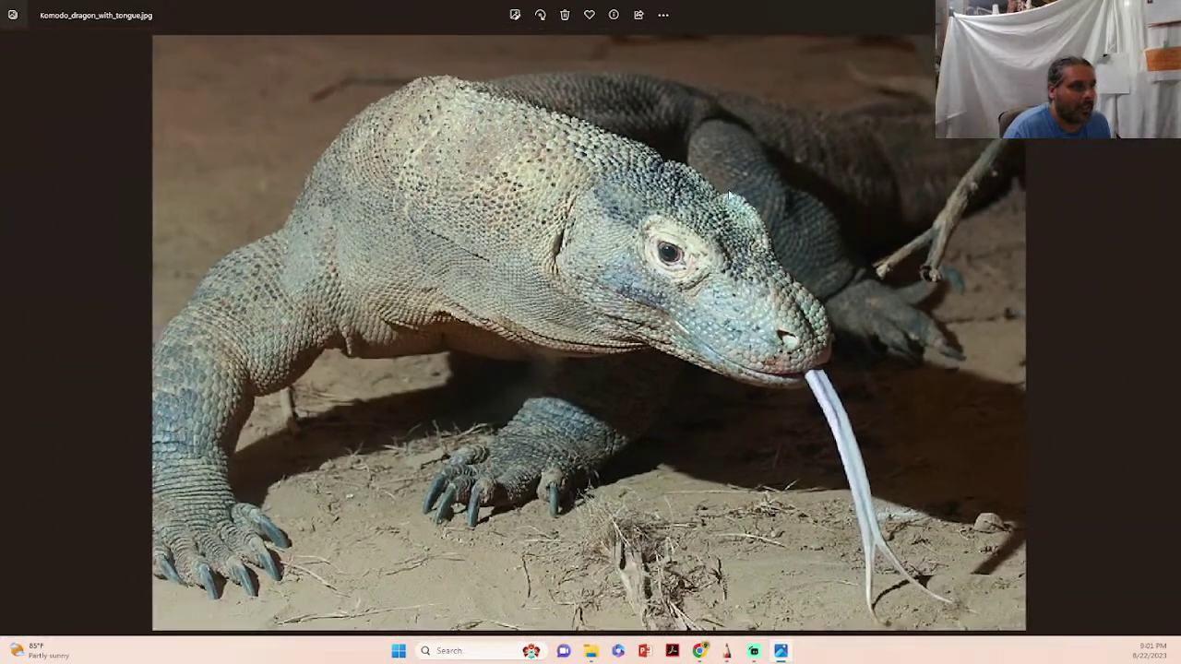
mouse_move(798, 17)
left_mouse_down()
mouse_move(837, 65)
mouse_move(1180, 184)
left_mouse_up()
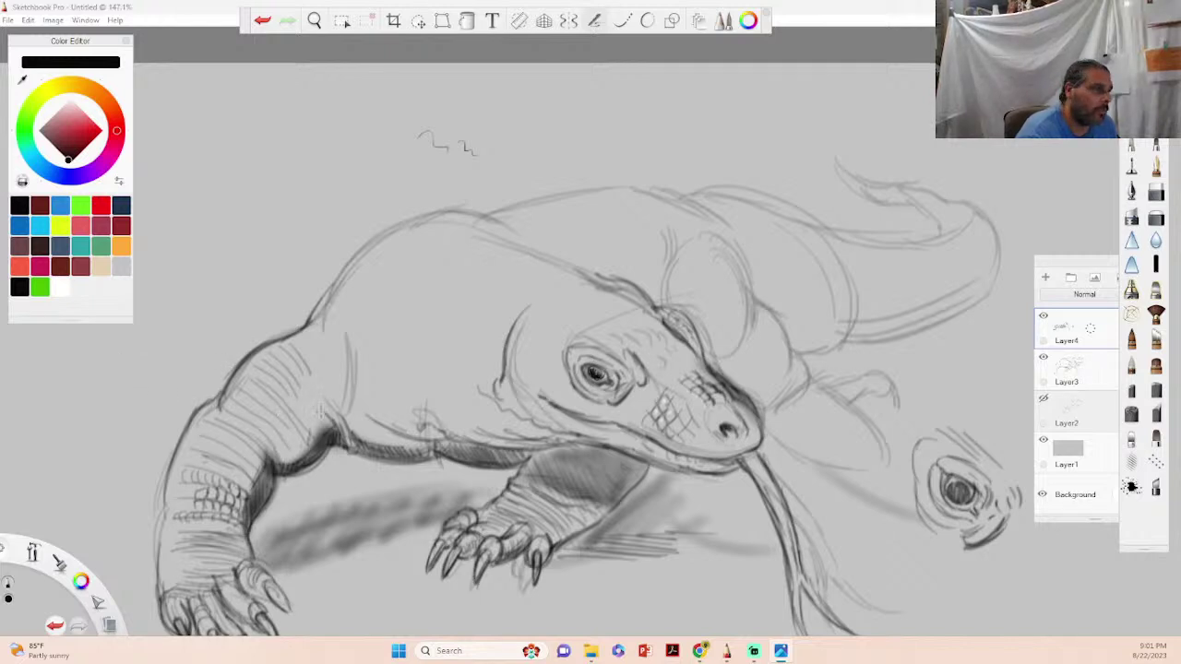
- Draw a narrow column of small scales along the fold beside the left armpit and lightly reinforce the forearm's contour lines
mouse_move(319, 346)
left_mouse_down()
mouse_move(312, 389)
mouse_move(343, 402)
mouse_move(350, 430)
left_mouse_up()
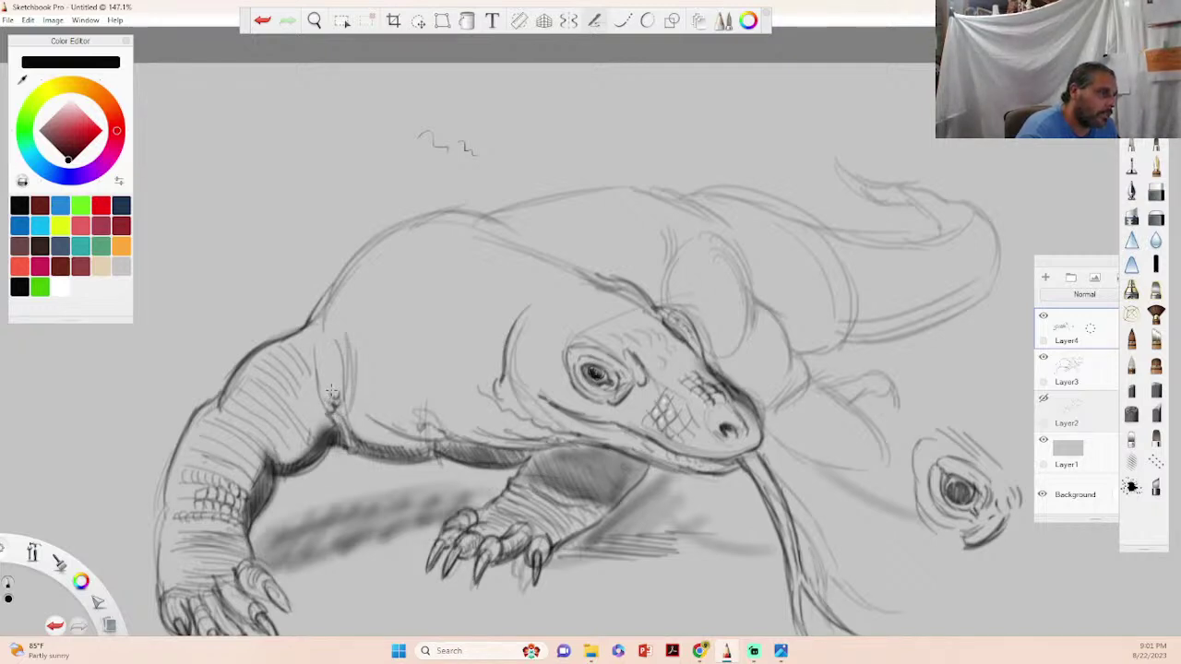
left_click_drag(330, 393, 335, 406)
mouse_move(329, 363)
left_mouse_down()
mouse_move(327, 399)
mouse_move(338, 358)
mouse_move(323, 387)
mouse_move(332, 401)
mouse_move(323, 394)
left_mouse_up()
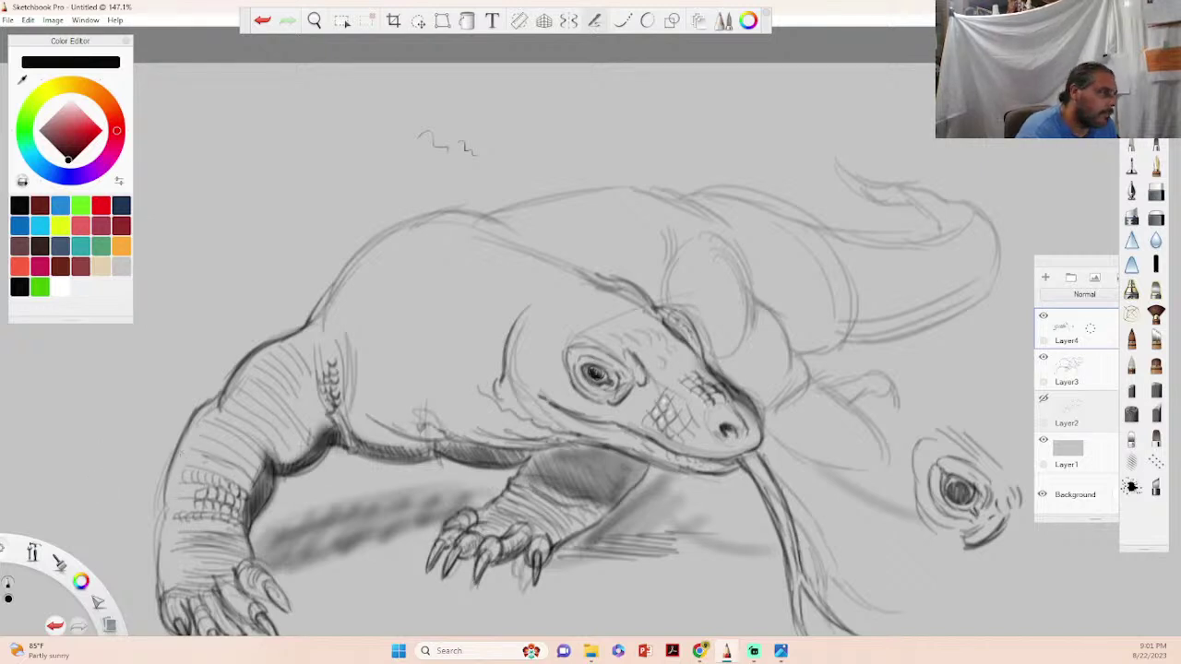
mouse_move(187, 453)
left_mouse_down()
mouse_move(221, 462)
mouse_move(208, 470)
mouse_move(235, 453)
mouse_move(248, 462)
left_mouse_up()
left_click_drag(192, 422, 244, 443)
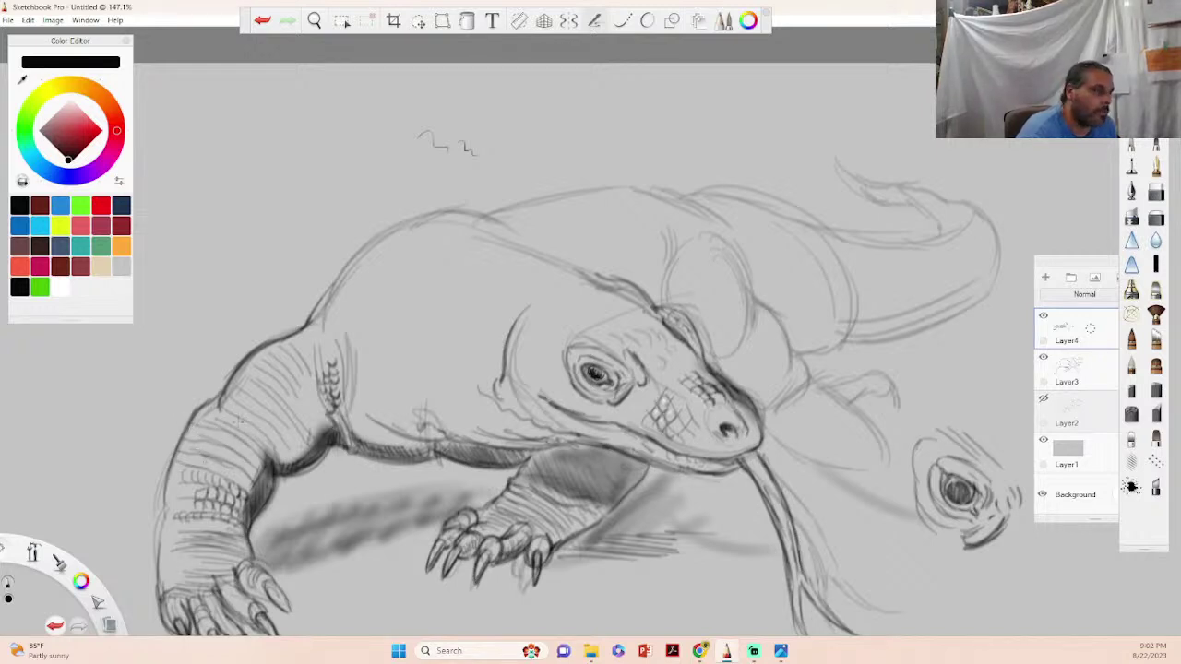
- Sketch a circle overlapped by a three-dimensional box in the empty area above the left foreleg as a form demonstration
mouse_move(260, 209)
left_mouse_down()
mouse_move(194, 183)
mouse_move(241, 104)
mouse_move(295, 171)
mouse_move(255, 208)
mouse_move(188, 164)
mouse_move(231, 107)
mouse_move(269, 114)
left_mouse_up()
mouse_move(231, 155)
left_mouse_down()
mouse_move(284, 104)
mouse_move(236, 153)
mouse_move(291, 149)
mouse_move(318, 199)
mouse_move(267, 207)
mouse_move(323, 212)
left_mouse_up()
left_click_drag(290, 149, 323, 211)
left_click_drag(330, 105, 295, 150)
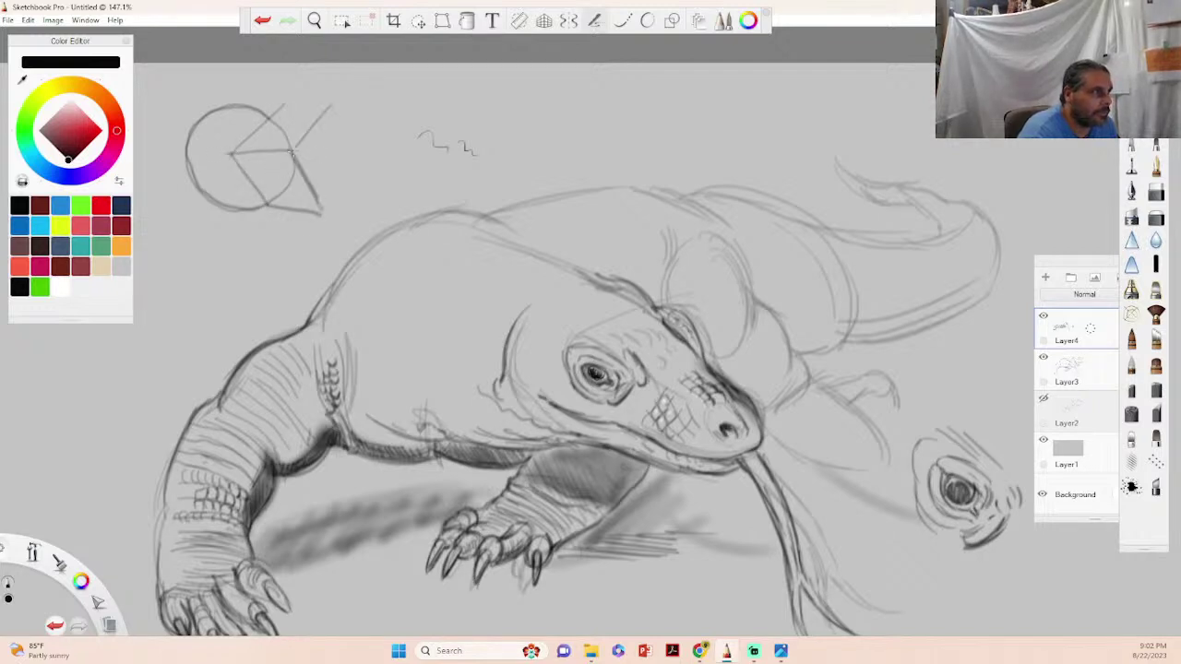
mouse_move(275, 107)
left_mouse_down()
mouse_move(330, 103)
mouse_move(361, 164)
mouse_move(322, 214)
left_mouse_up()
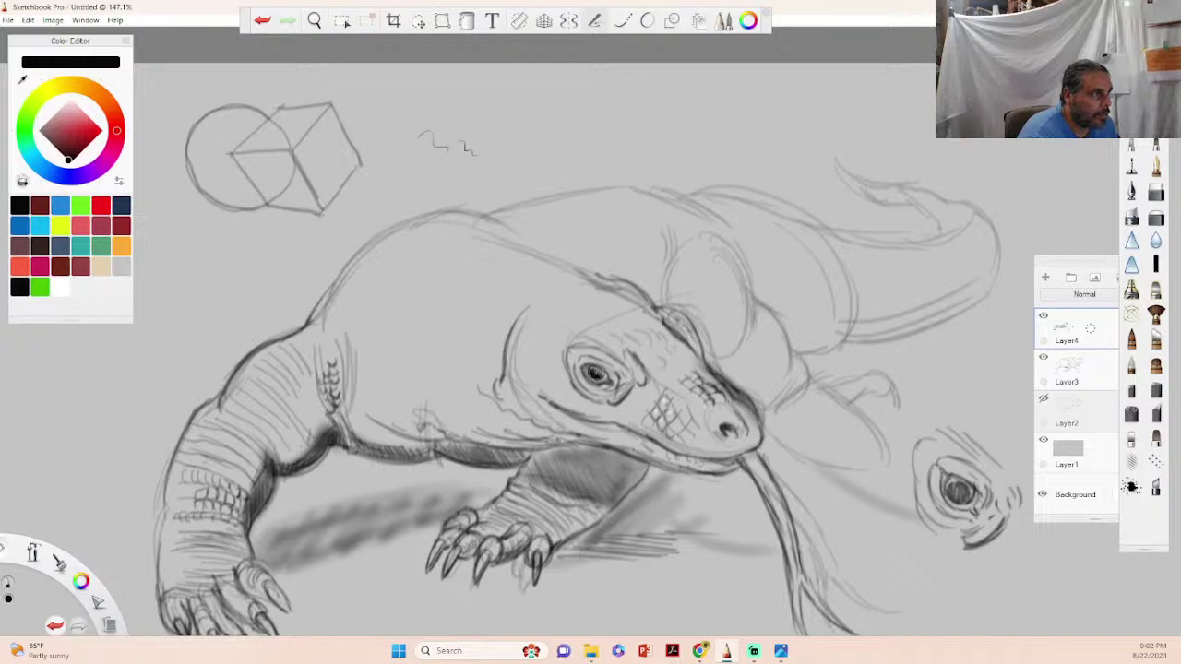
- Erase the overlapping inner lines of the circle and box, and redraw the box's upper edges to merge the two forms
left_click(1156, 191)
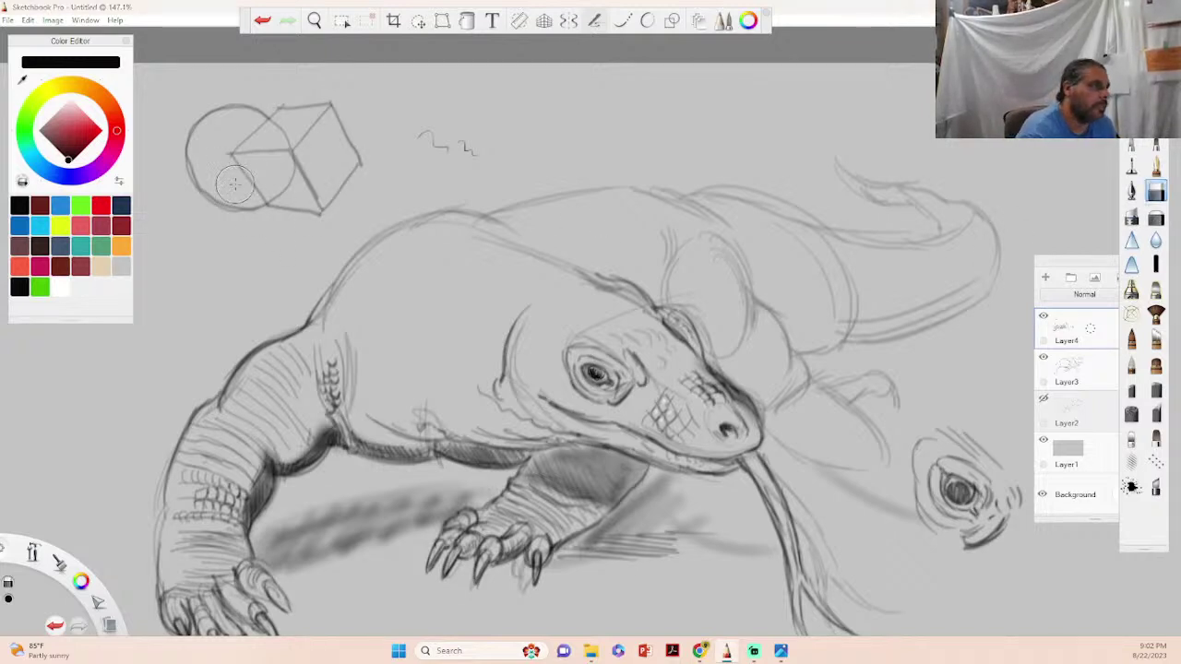
mouse_move(279, 192)
left_mouse_down()
mouse_move(272, 124)
mouse_move(242, 153)
mouse_move(296, 158)
mouse_move(304, 190)
left_mouse_up()
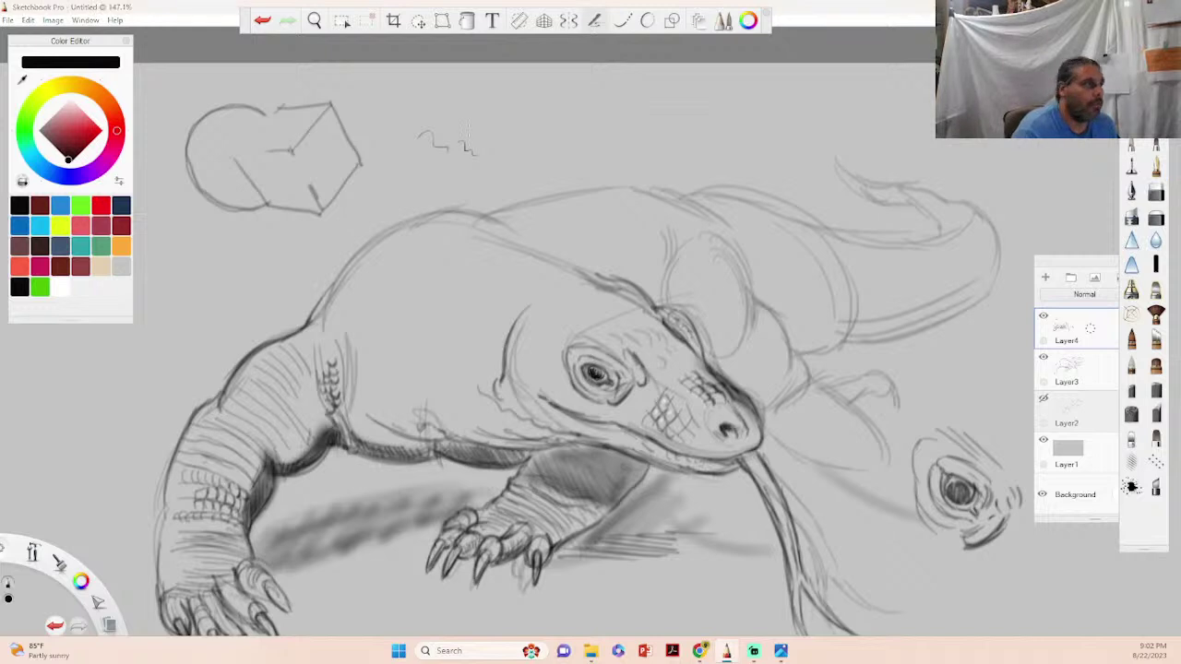
mouse_move(258, 110)
left_mouse_down()
mouse_move(269, 119)
mouse_move(288, 107)
left_mouse_up()
left_click_drag(232, 152, 294, 147)
- Draw three red contour lines that wrap over the rounded form and continue across the box's planes
left_click(93, 131)
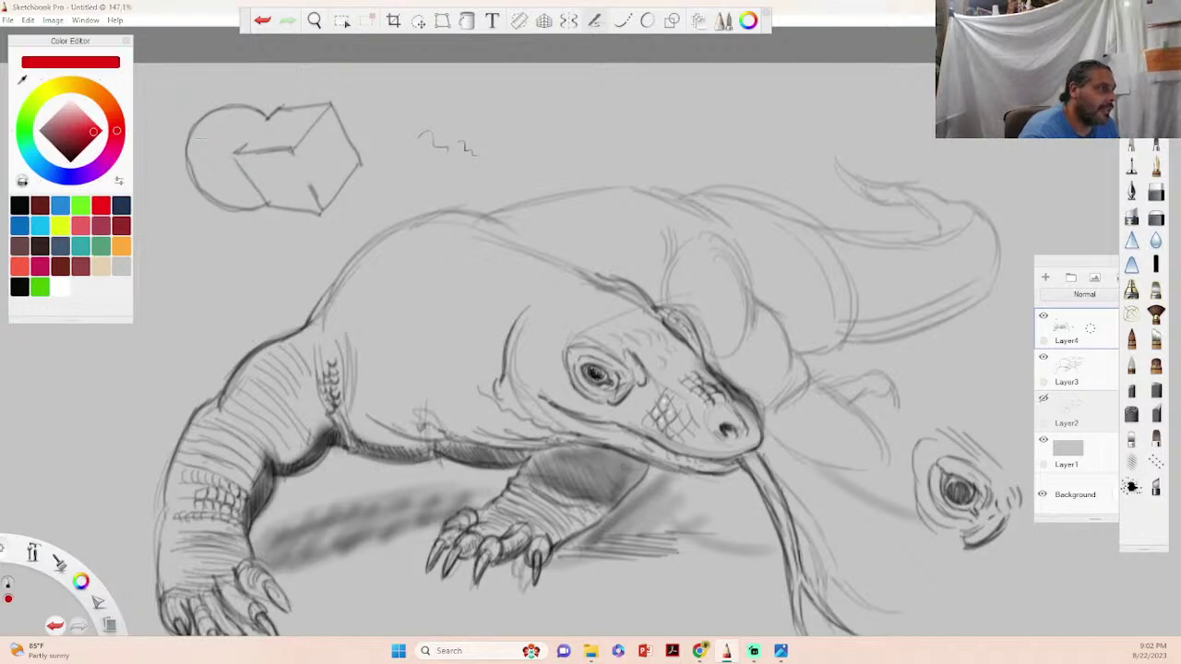
mouse_move(209, 114)
left_mouse_down()
mouse_move(261, 130)
mouse_move(319, 123)
mouse_move(348, 185)
left_mouse_up()
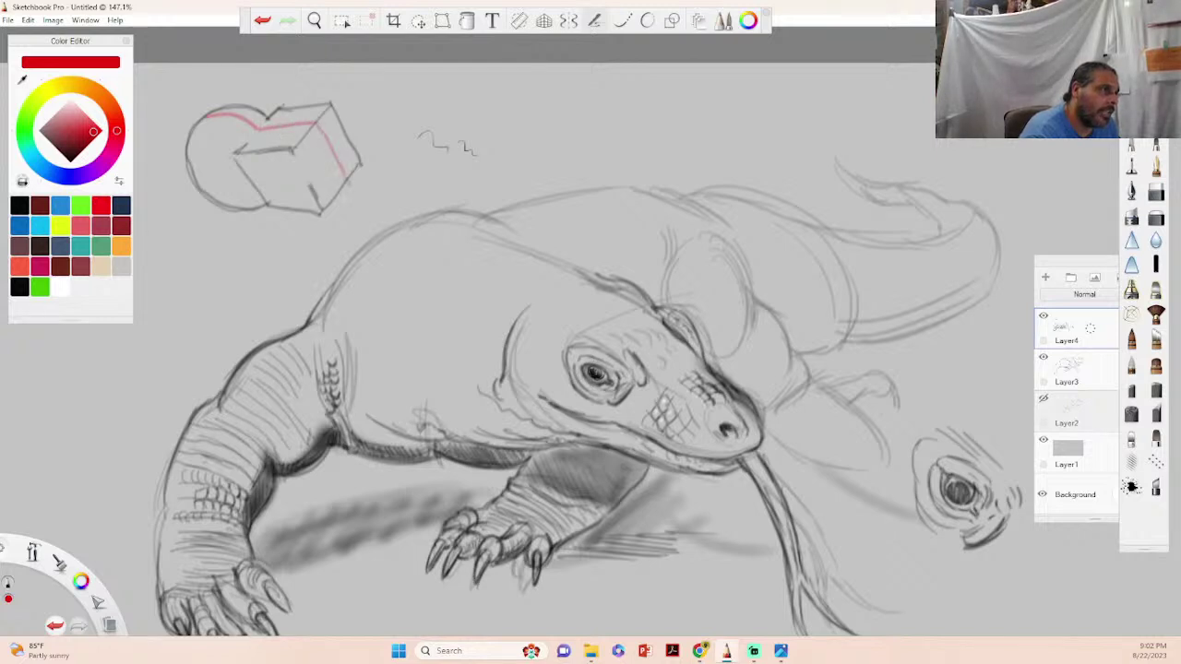
mouse_move(190, 135)
left_mouse_down()
mouse_move(227, 126)
mouse_move(297, 143)
mouse_move(335, 192)
left_mouse_up()
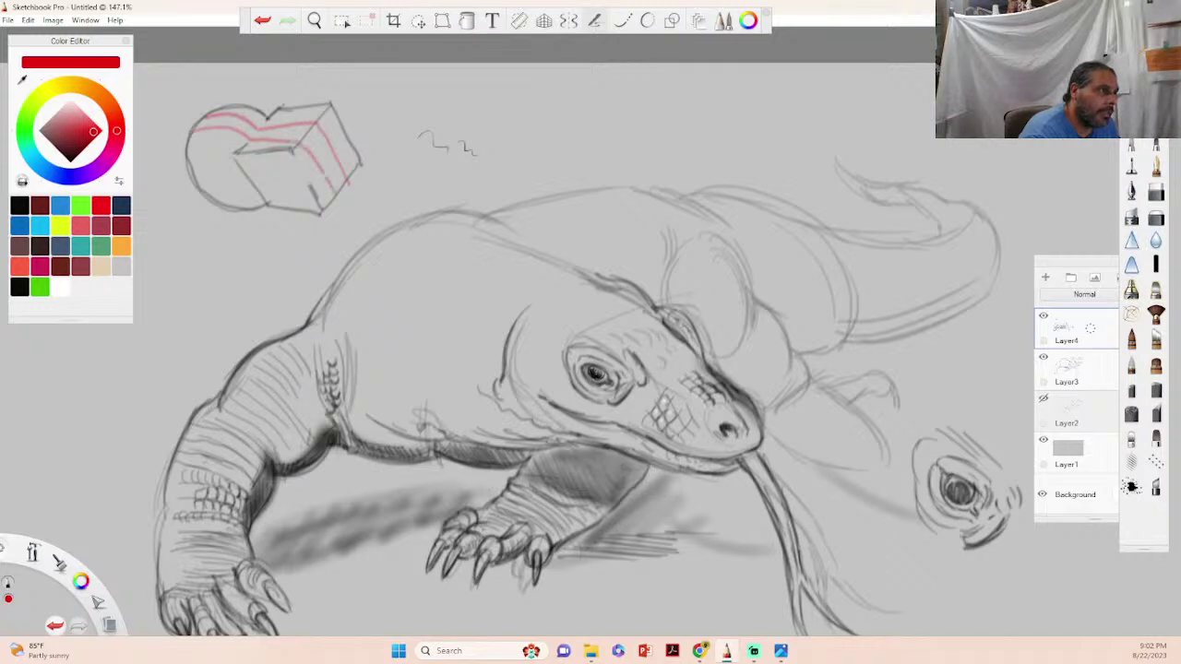
mouse_move(188, 151)
left_mouse_down()
mouse_move(244, 143)
mouse_move(301, 159)
mouse_move(323, 202)
left_mouse_up()
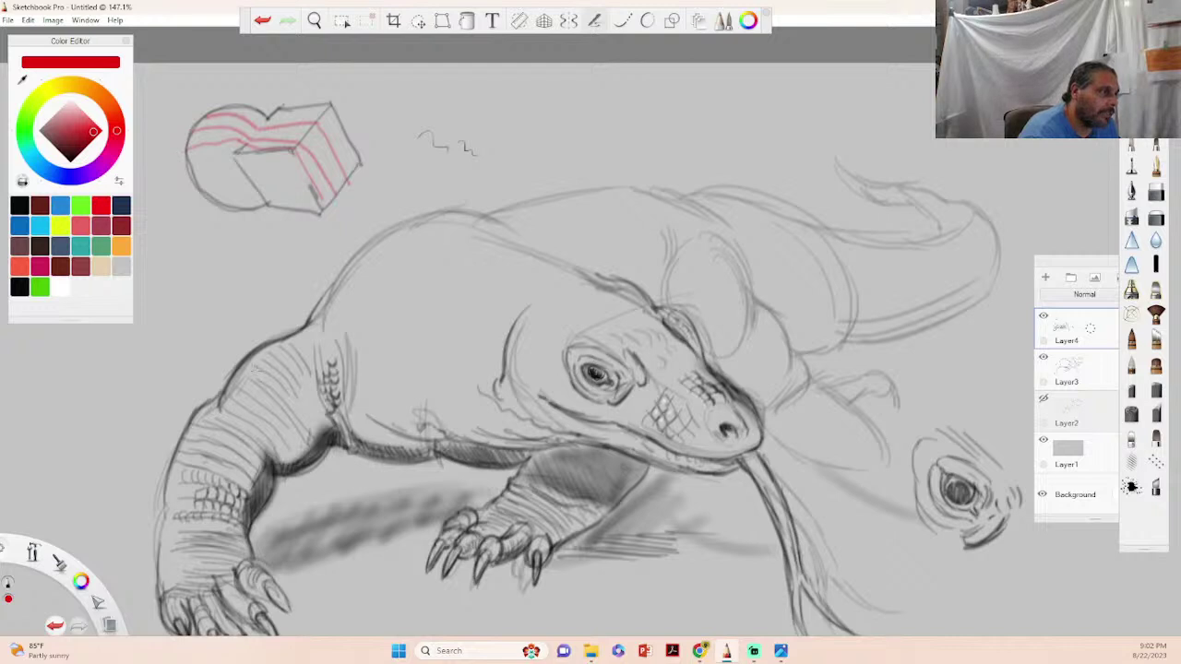
- Draw a red guide line across the left upper arm and build small black scales along it toward the armpit
left_click_drag(259, 356, 323, 423)
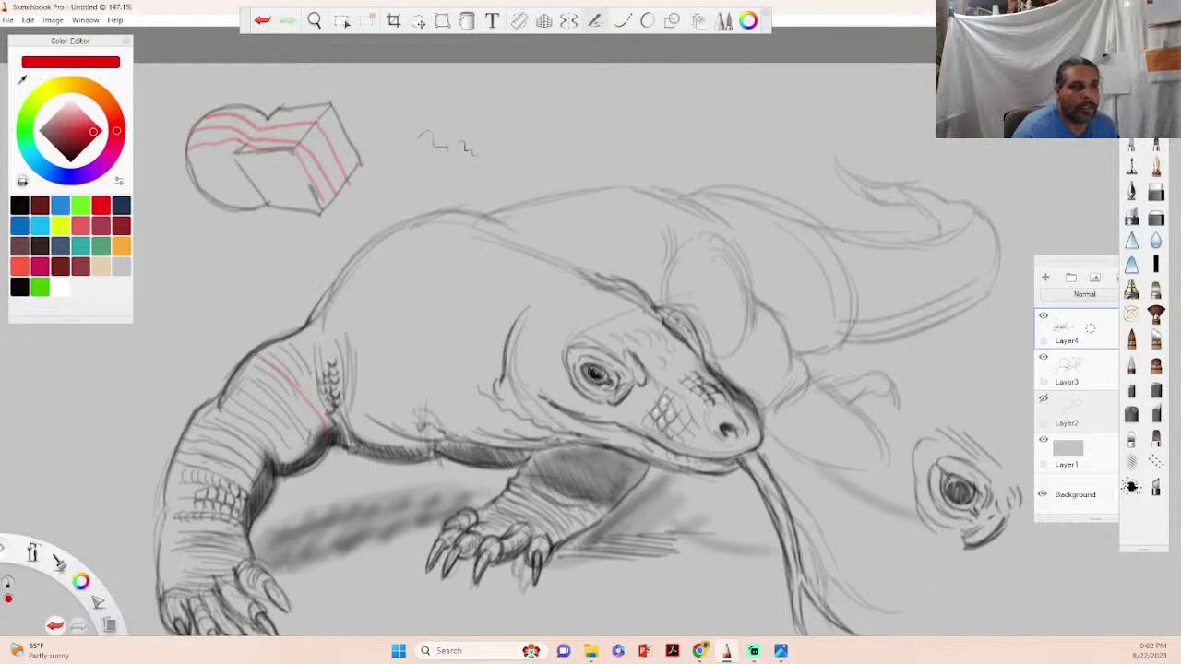
left_click(21, 287)
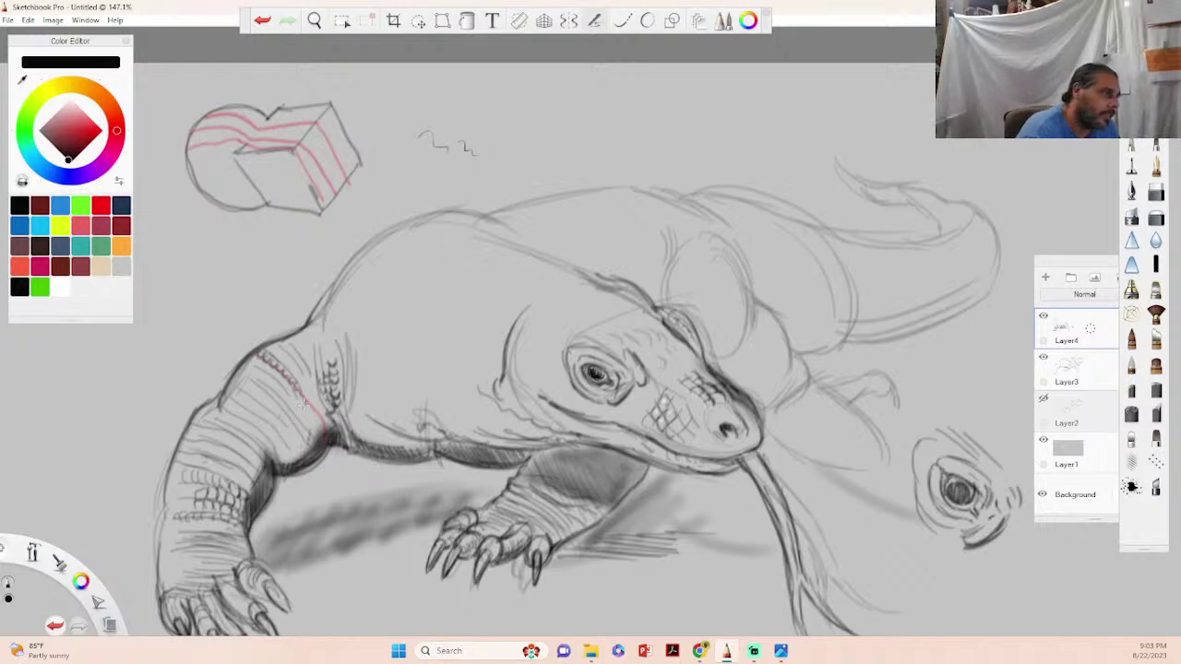
mouse_move(303, 395)
left_mouse_down()
mouse_move(324, 431)
mouse_move(317, 417)
left_mouse_up()
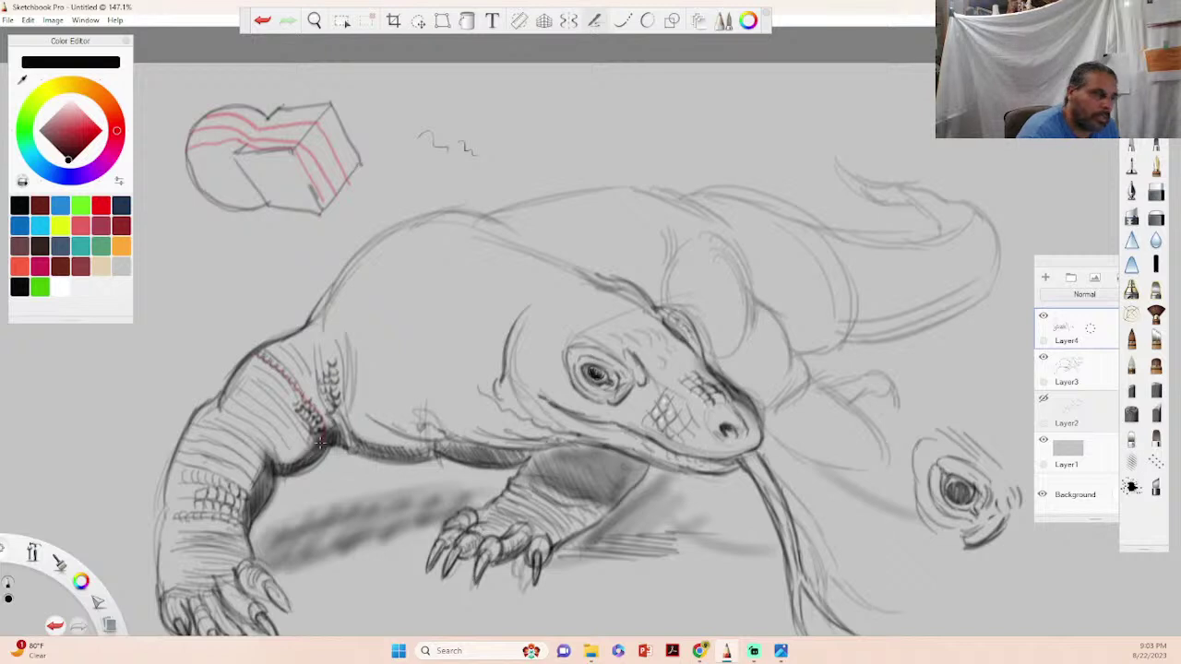
left_click_drag(277, 473, 332, 447)
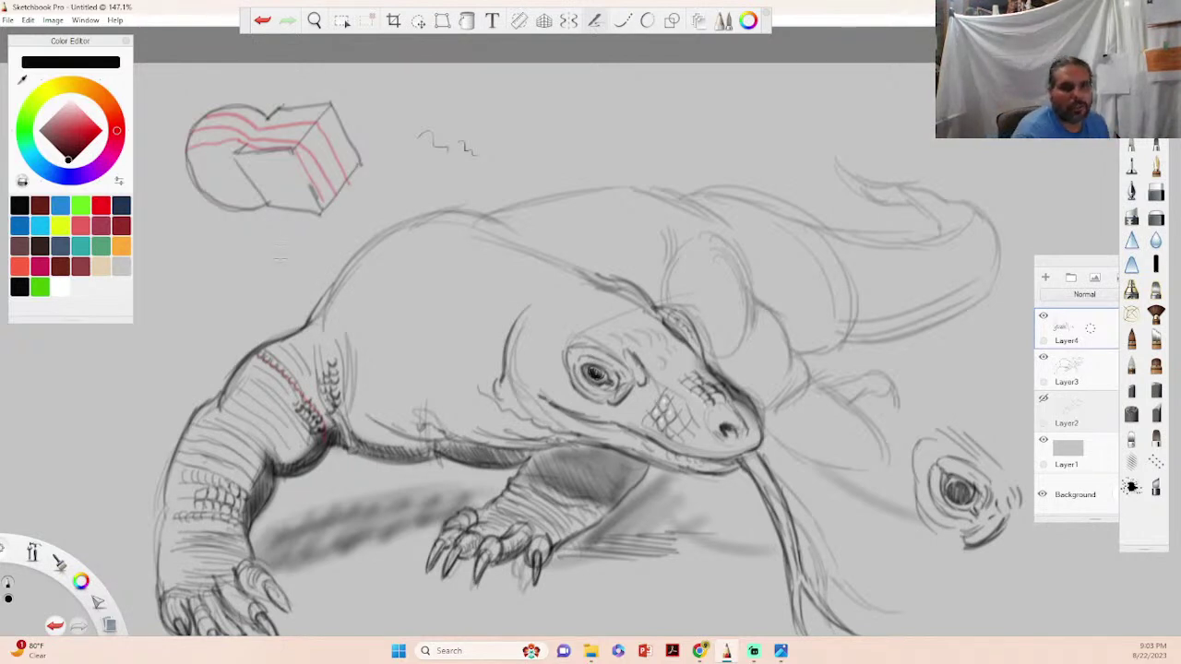
left_click_drag(341, 354, 328, 311)
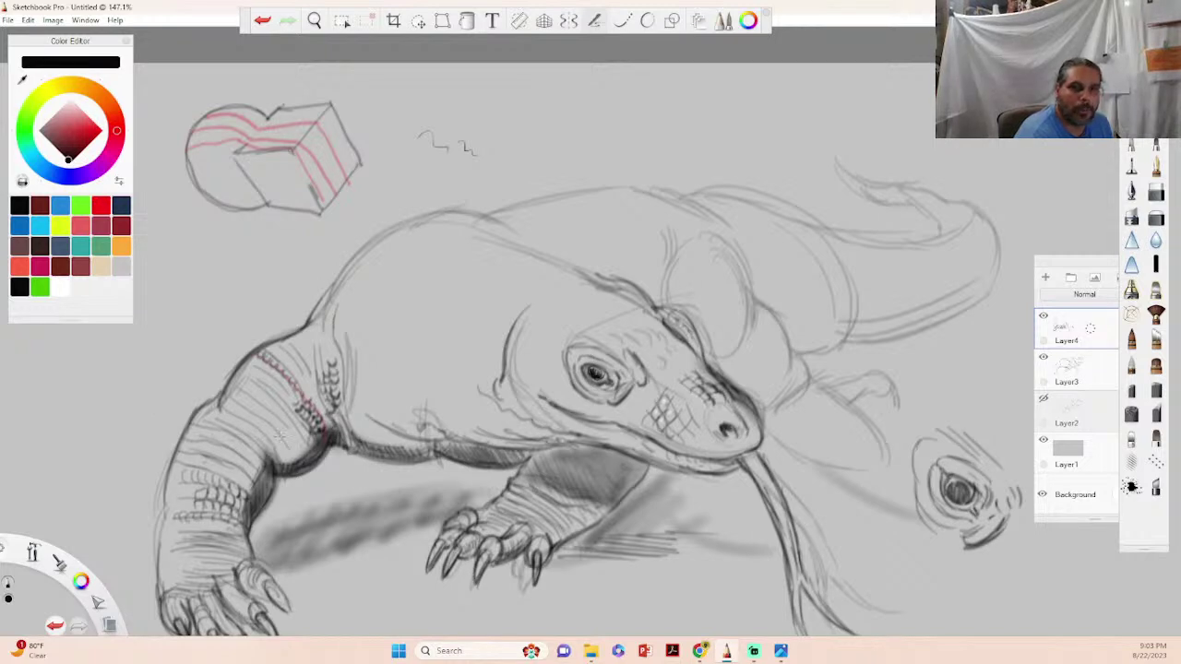
mouse_move(287, 423)
left_mouse_down()
mouse_move(302, 411)
mouse_move(313, 443)
mouse_move(293, 429)
left_mouse_up()
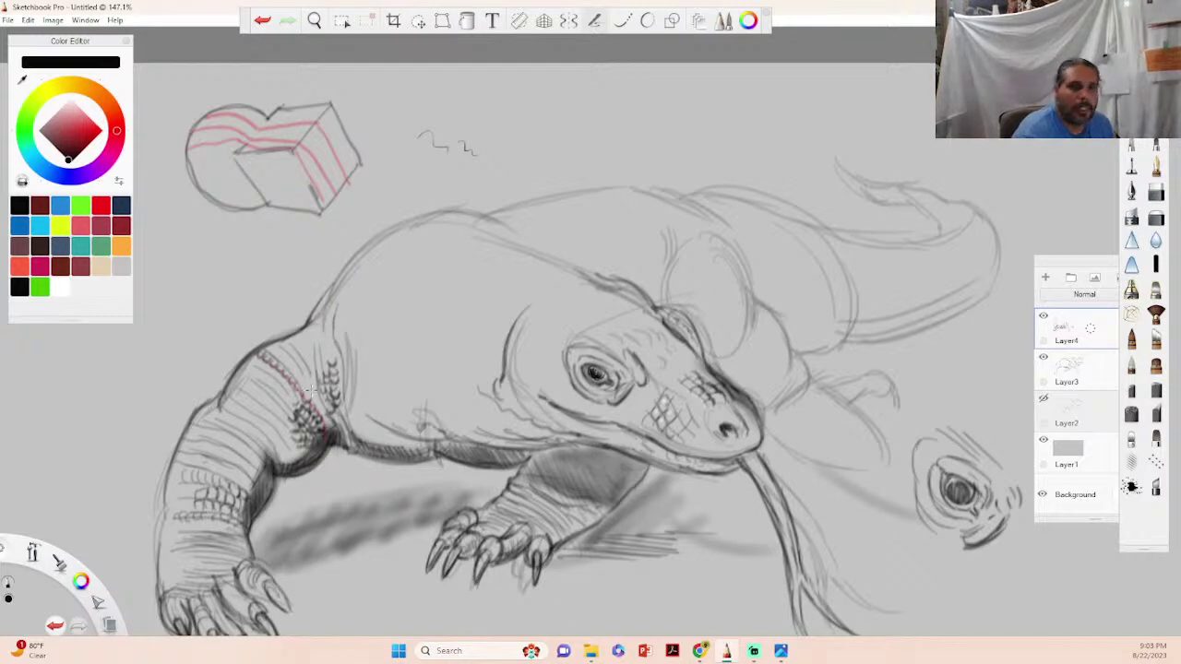
- Add small scales and darken the skin fold beside the left armpit with short black strokes
left_click_drag(334, 432, 352, 415)
mouse_move(337, 447)
left_mouse_down()
mouse_move(355, 431)
mouse_move(338, 455)
left_mouse_up()
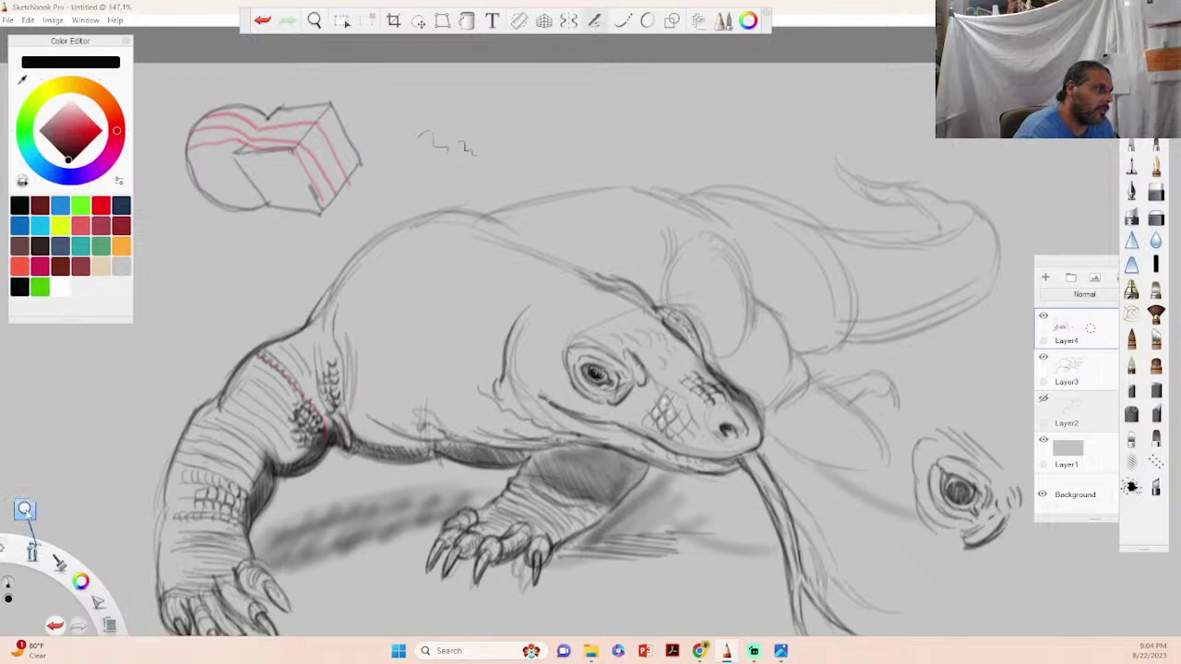
- Sketch a black cylindrical form with an overlapping rounded fold at its end in the empty canvas area beyond the spare eye study
key("space")
left_click_drag(309, 353, 199, 374)
mouse_move(720, 337)
left_mouse_down()
mouse_move(687, 334)
mouse_move(765, 297)
mouse_move(812, 340)
mouse_move(771, 417)
left_mouse_up()
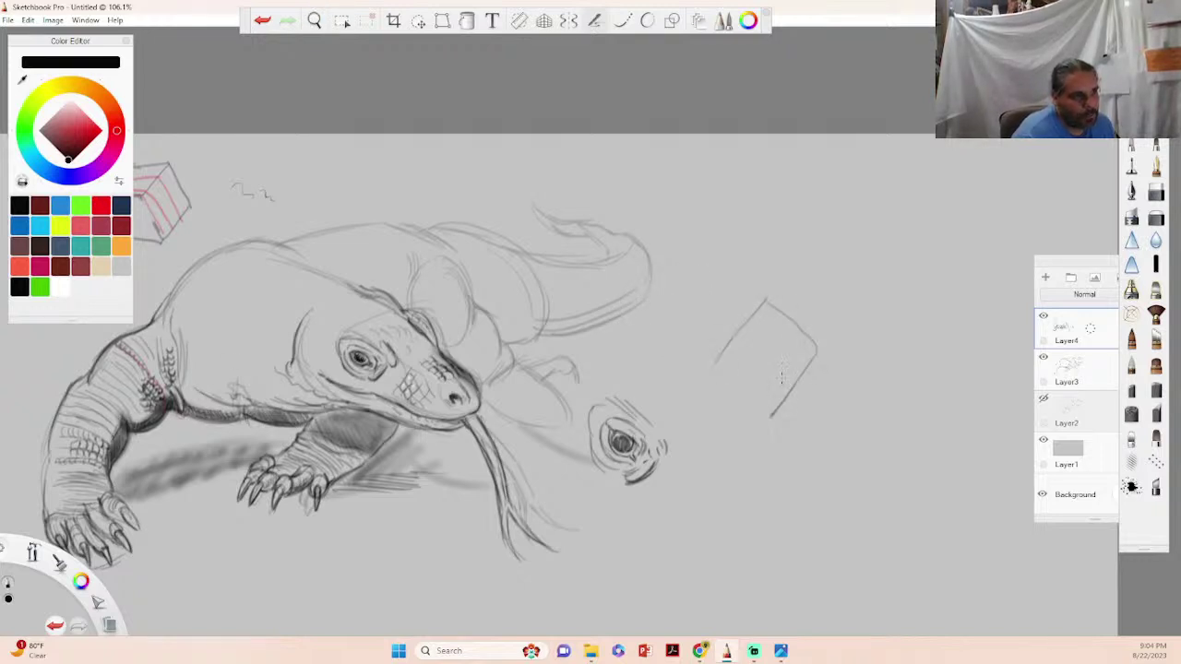
left_click_drag(779, 336, 810, 295)
mouse_move(795, 299)
left_mouse_down()
mouse_move(812, 293)
mouse_move(815, 343)
left_mouse_up()
mouse_move(780, 277)
left_mouse_down()
mouse_move(756, 288)
mouse_move(760, 312)
mouse_move(797, 325)
mouse_move(818, 360)
mouse_move(831, 333)
mouse_move(812, 293)
left_mouse_up()
mouse_move(812, 295)
left_mouse_down()
mouse_move(830, 355)
mouse_move(815, 369)
mouse_move(829, 336)
mouse_move(794, 328)
left_mouse_up()
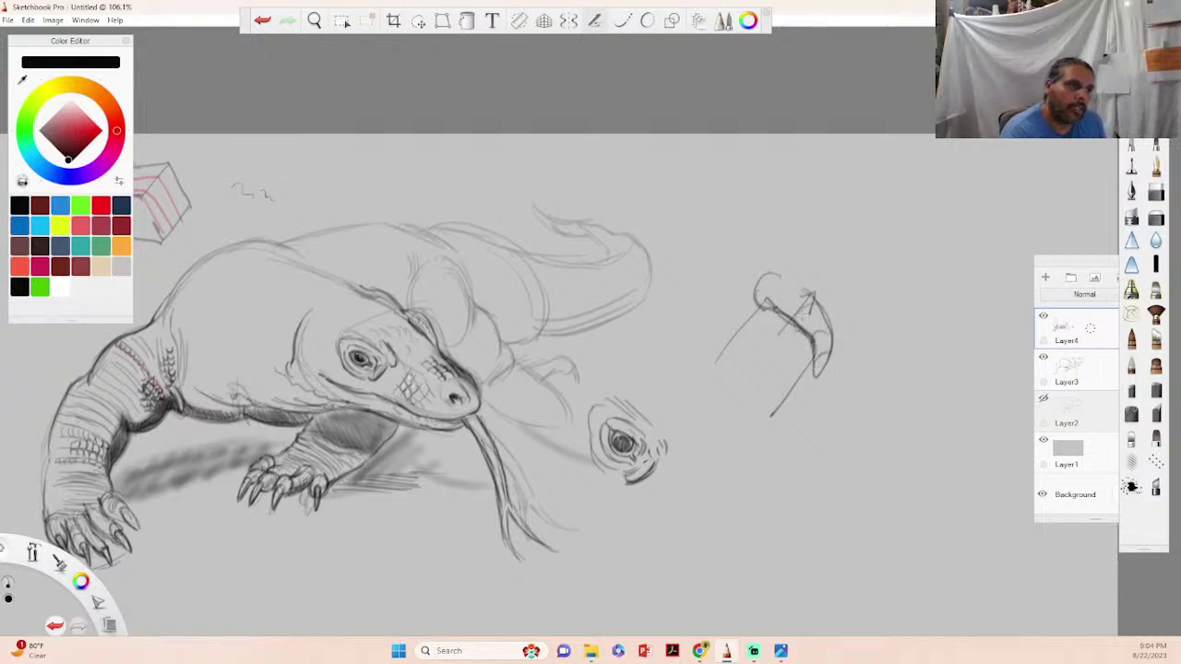
- Draw red contour lines that run along the cylinder demonstration and wrap over its rounded fold
left_click(95, 131)
mouse_move(759, 385)
left_mouse_down()
mouse_move(751, 397)
mouse_move(821, 315)
mouse_move(824, 362)
mouse_move(879, 305)
mouse_move(855, 307)
mouse_move(873, 294)
left_mouse_up()
left_click_drag(834, 343, 875, 321)
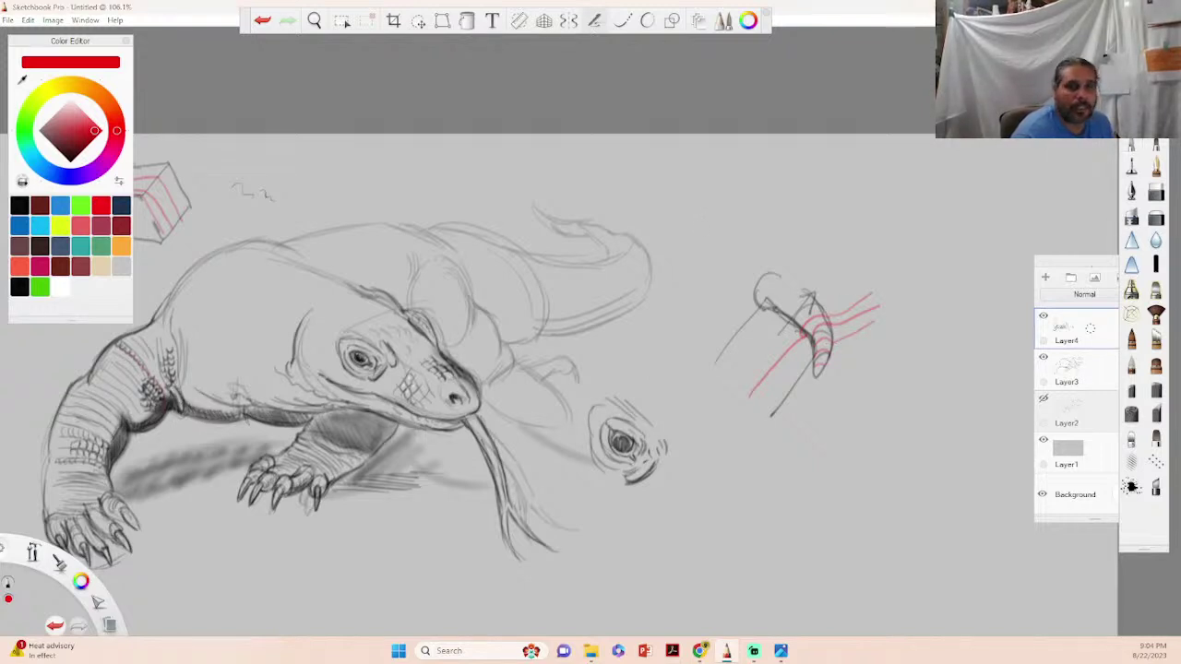
- Mark a short red guide line on the lower chest and build rows of black scales around it
left_click_drag(199, 393, 231, 406)
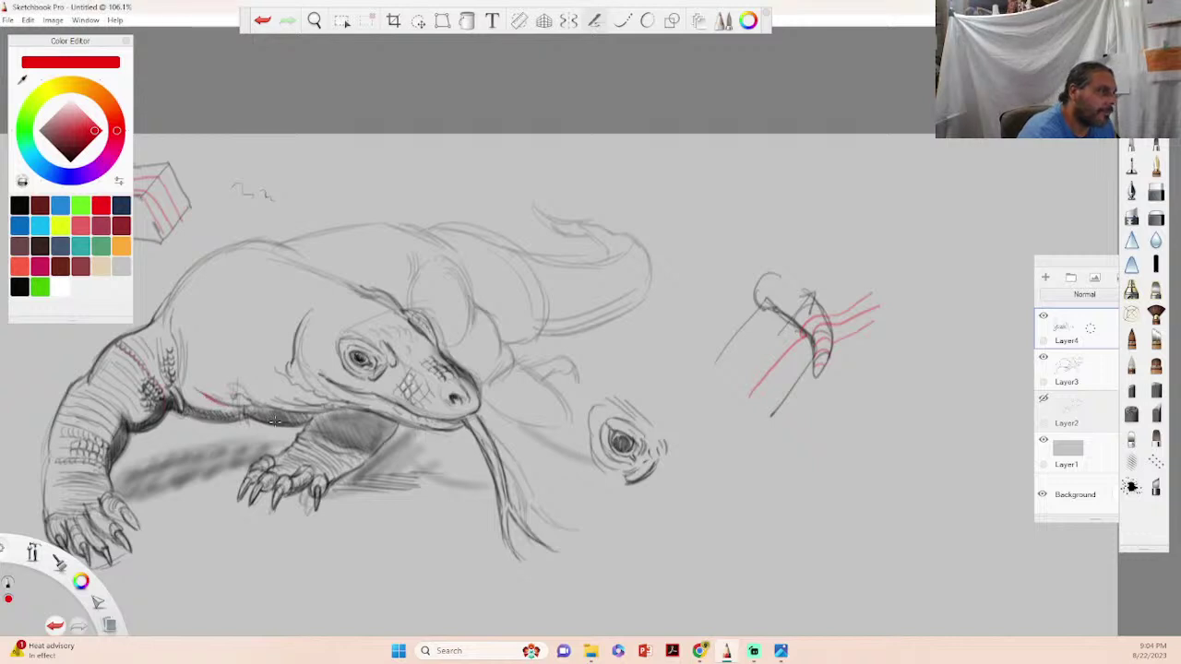
left_click(19, 204)
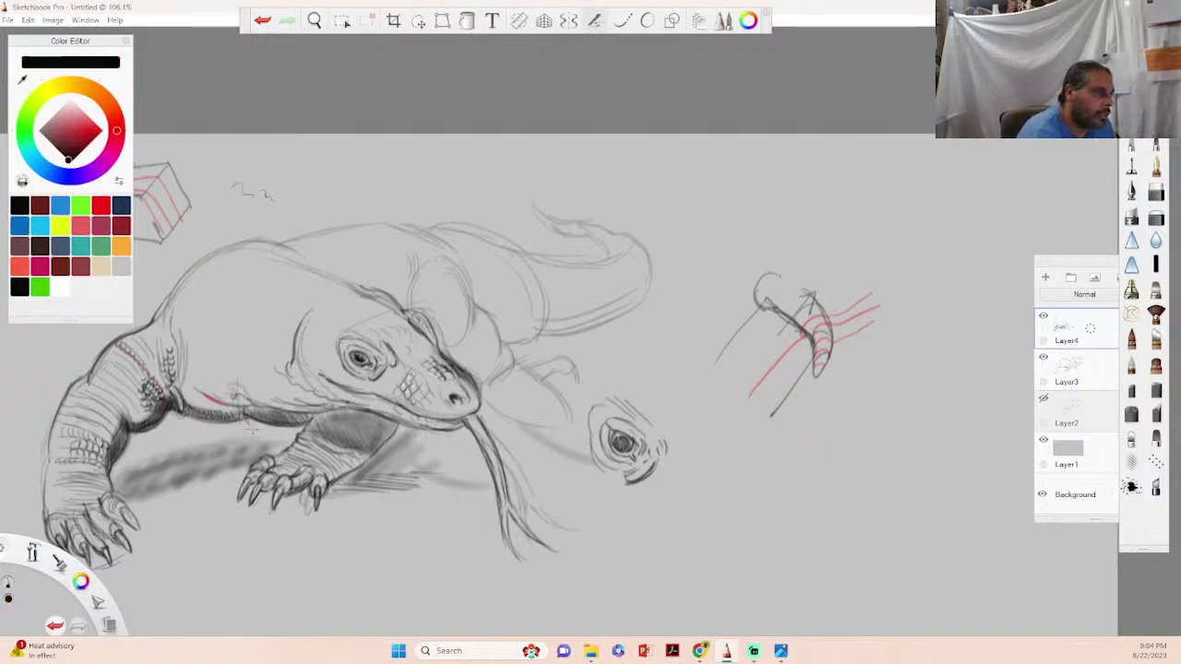
mouse_move(201, 393)
left_mouse_down()
mouse_move(256, 415)
mouse_move(251, 401)
mouse_move(268, 408)
mouse_move(246, 394)
mouse_move(285, 403)
mouse_move(260, 393)
left_mouse_up()
left_click_drag(209, 366, 275, 384)
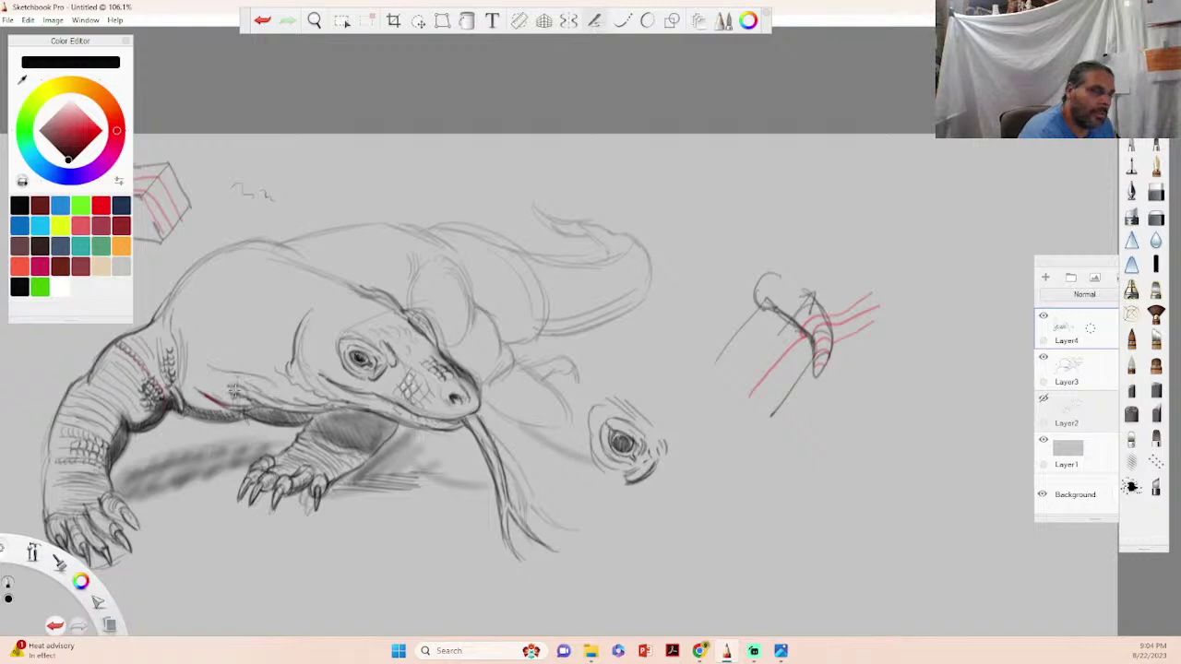
left_click_drag(203, 371, 251, 380)
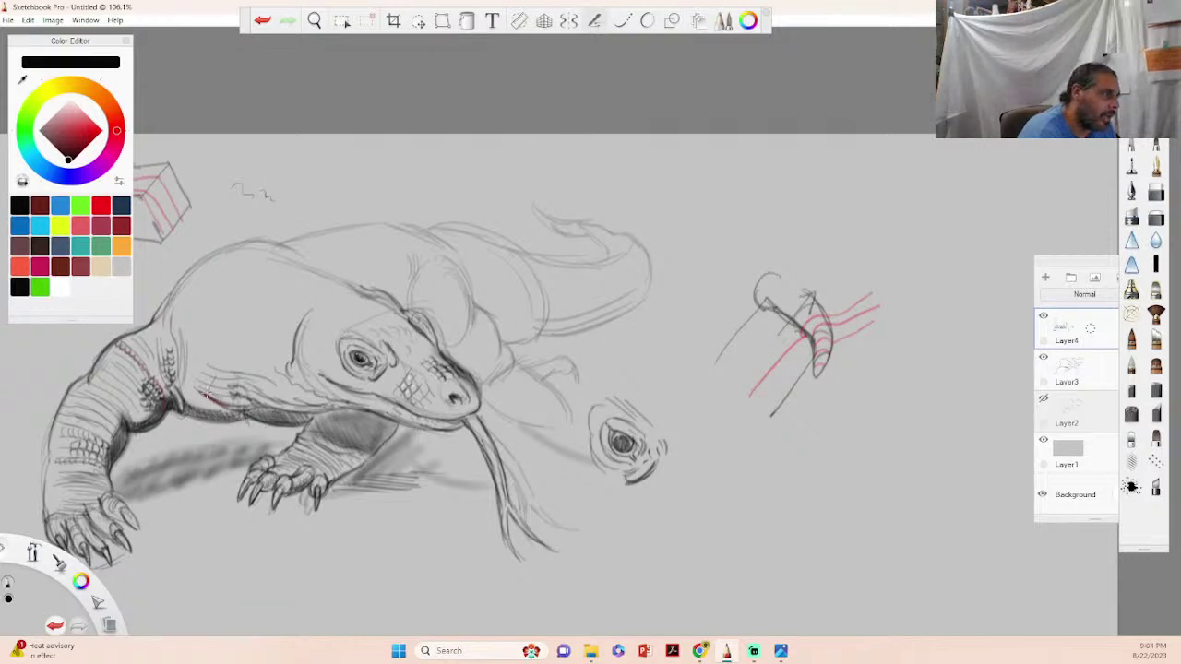
mouse_move(205, 389)
left_mouse_down()
mouse_move(217, 363)
mouse_move(203, 378)
mouse_move(219, 372)
mouse_move(218, 390)
mouse_move(238, 377)
mouse_move(226, 389)
mouse_move(262, 395)
left_mouse_up()
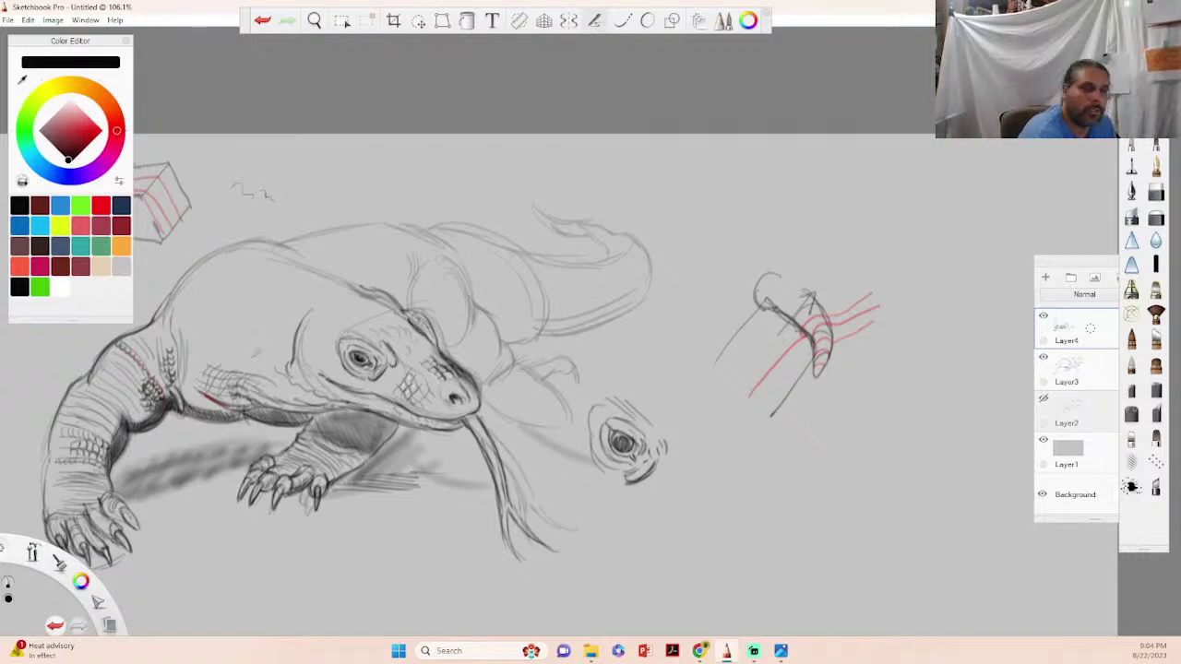
- Add light contour strokes on the neck and chest, and darken the skin fold behind the jaw
mouse_move(273, 363)
left_mouse_down()
mouse_move(220, 336)
mouse_move(218, 317)
left_mouse_up()
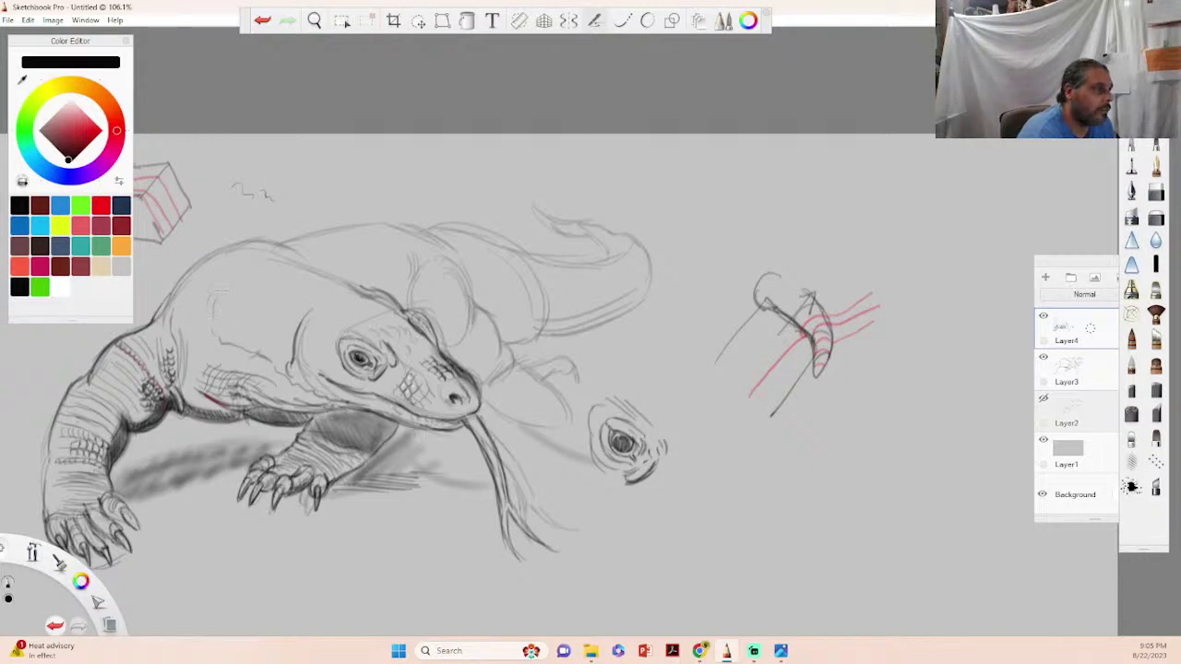
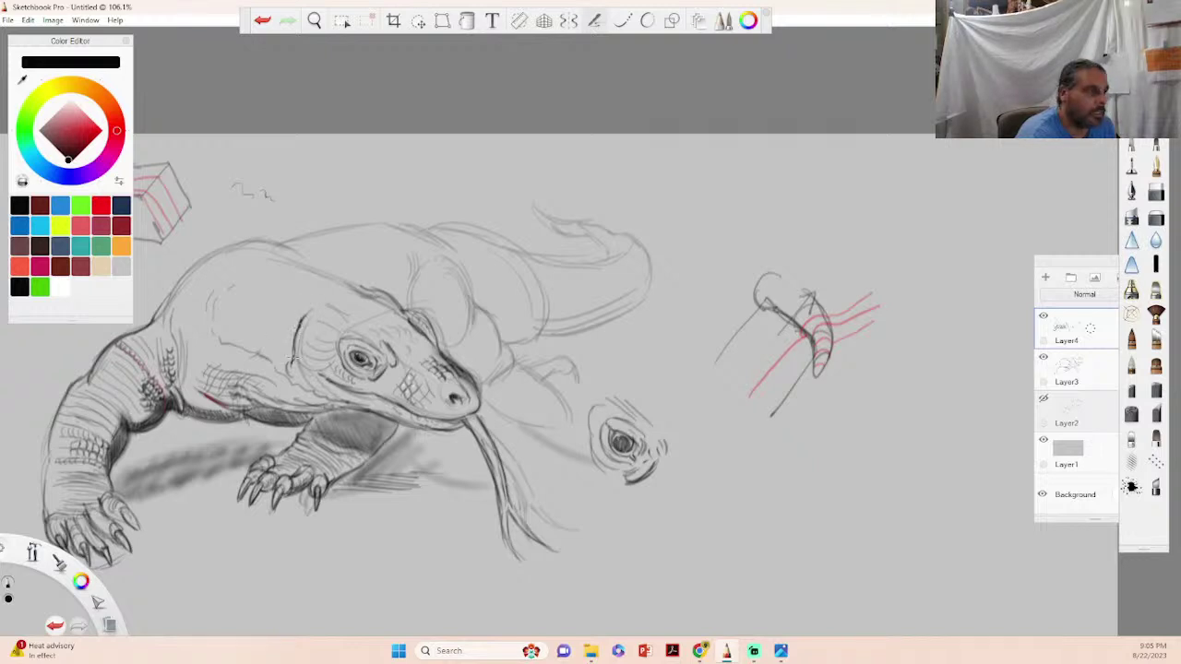
mouse_move(294, 349)
left_mouse_down()
mouse_move(287, 366)
mouse_move(294, 351)
left_mouse_up()
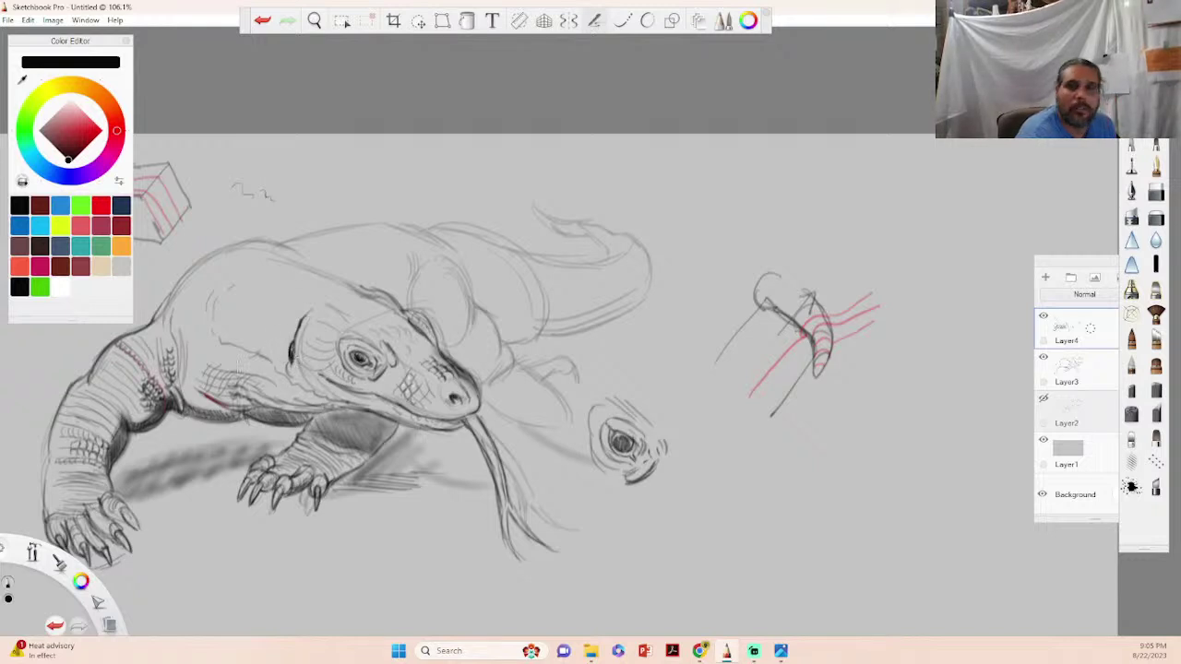
left_click_drag(294, 345, 285, 369)
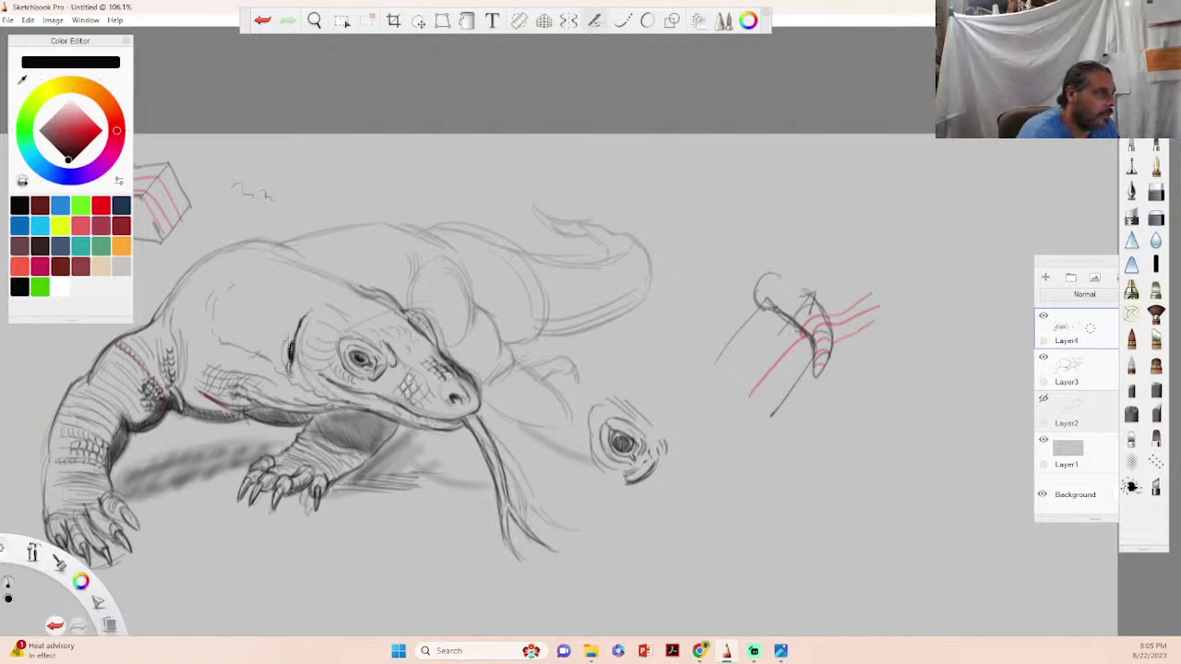
mouse_move(290, 322)
left_mouse_down()
mouse_move(269, 349)
mouse_move(289, 310)
mouse_move(252, 330)
mouse_move(291, 308)
left_mouse_up()
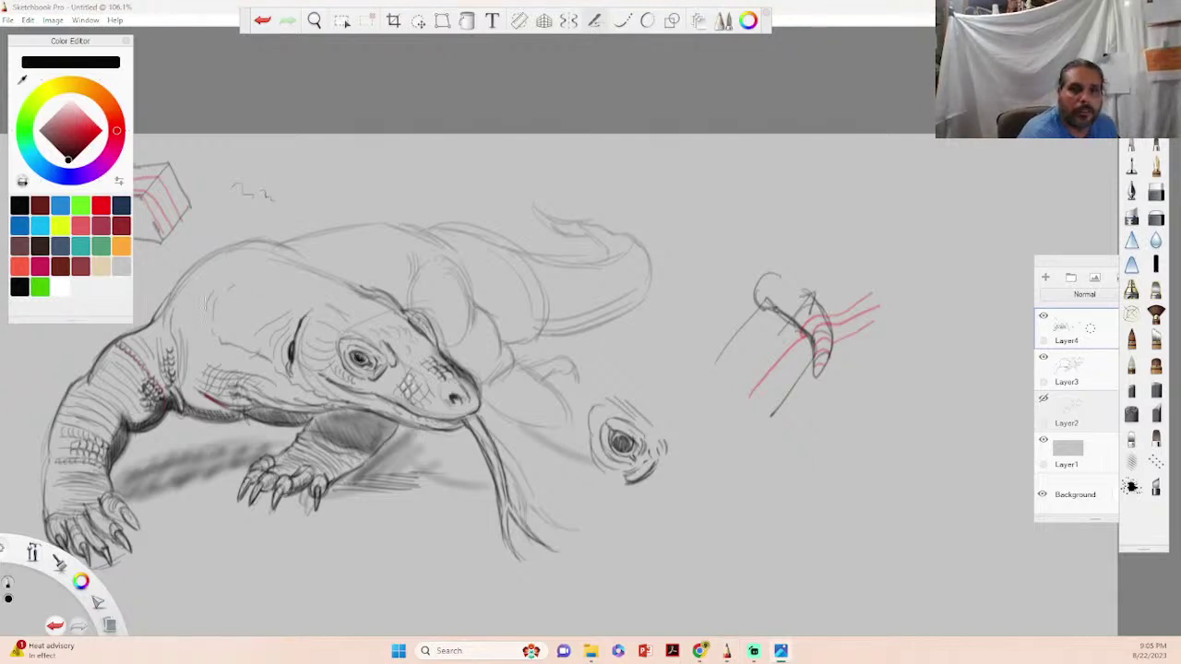
- Draw curved black contour lines across the neck and shoulder that follow the rounded form
left_click(273, 339)
mouse_move(267, 294)
left_mouse_down()
mouse_move(267, 330)
mouse_move(257, 335)
mouse_move(275, 291)
mouse_move(207, 321)
left_mouse_up()
left_click_drag(205, 274, 197, 319)
left_click_drag(203, 279, 190, 325)
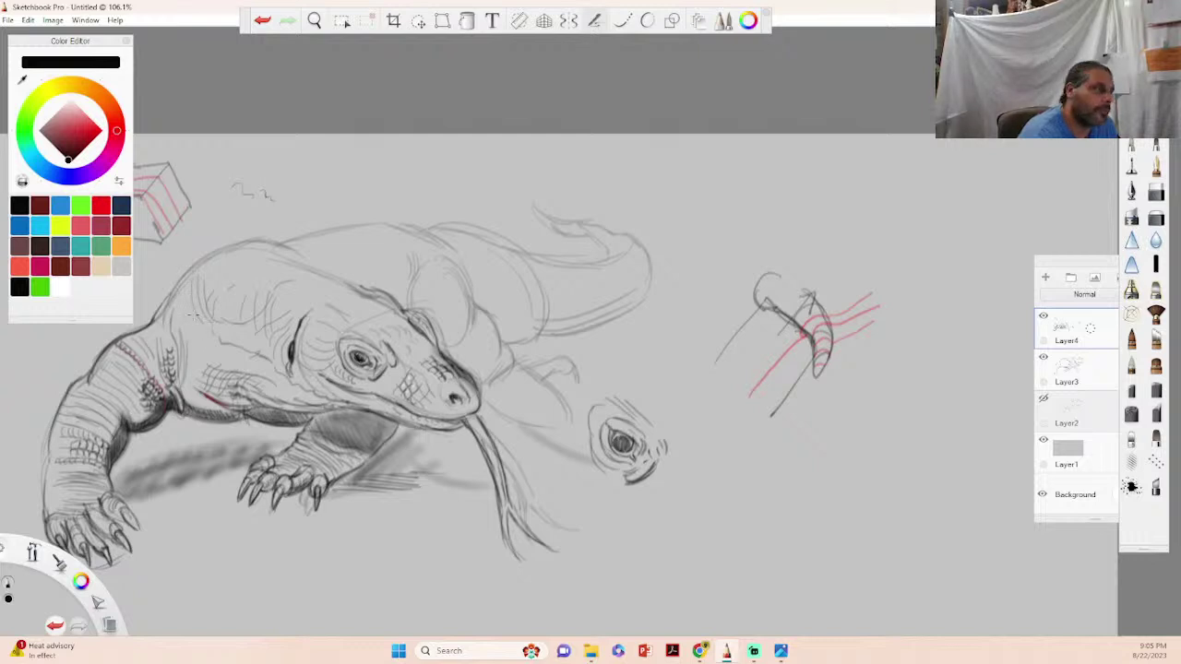
left_click_drag(188, 273, 177, 325)
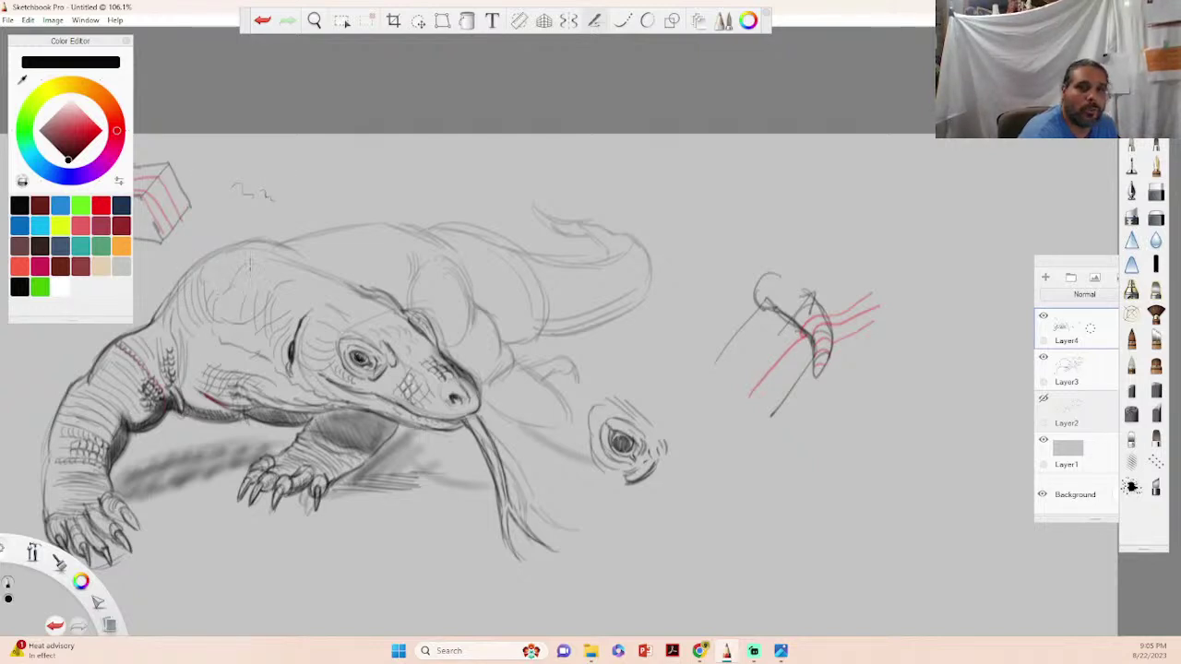
- Strengthen the outline over the shoulder, down the neck's upper edge and along the start of the back
left_click_drag(174, 284, 223, 248)
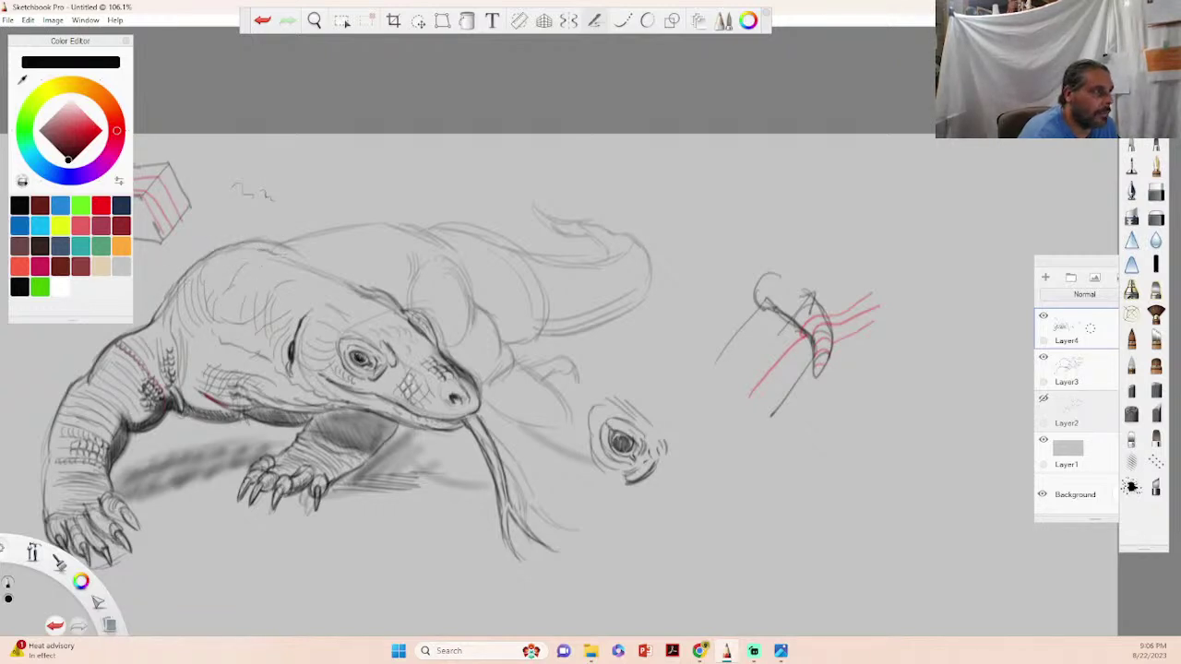
left_click_drag(264, 246, 351, 280)
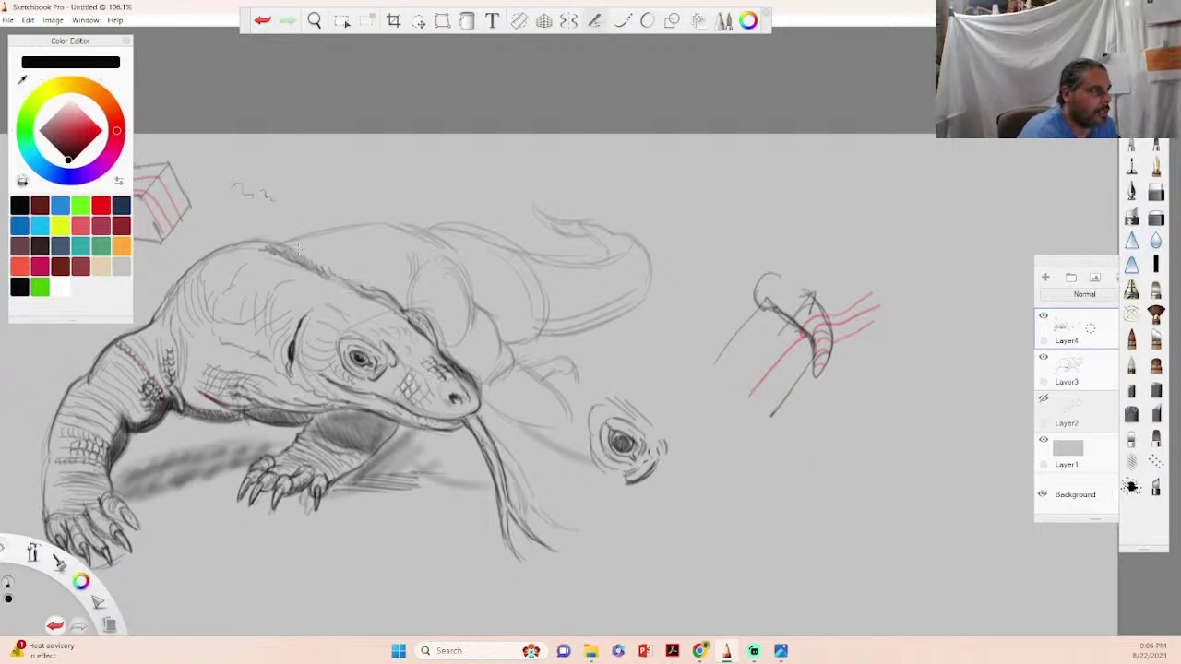
left_click_drag(289, 244, 355, 226)
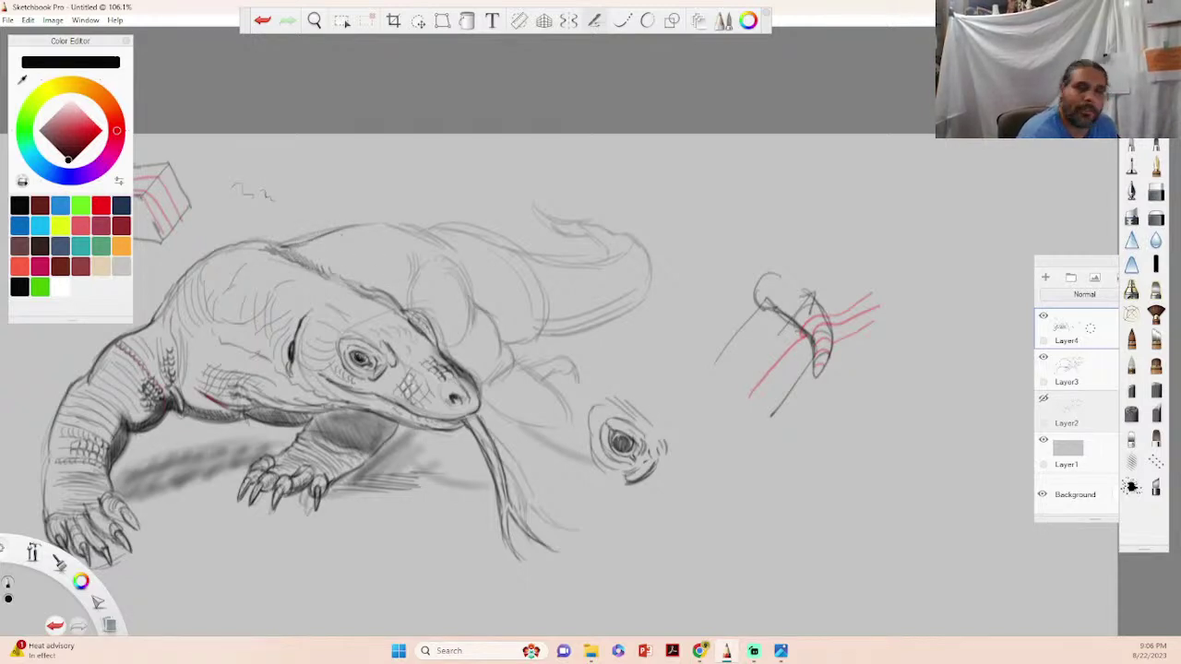
- Shade the back behind the head and around the far leg with soft dark tones
mouse_move(414, 312)
left_mouse_down()
mouse_move(408, 273)
mouse_move(404, 293)
left_mouse_up()
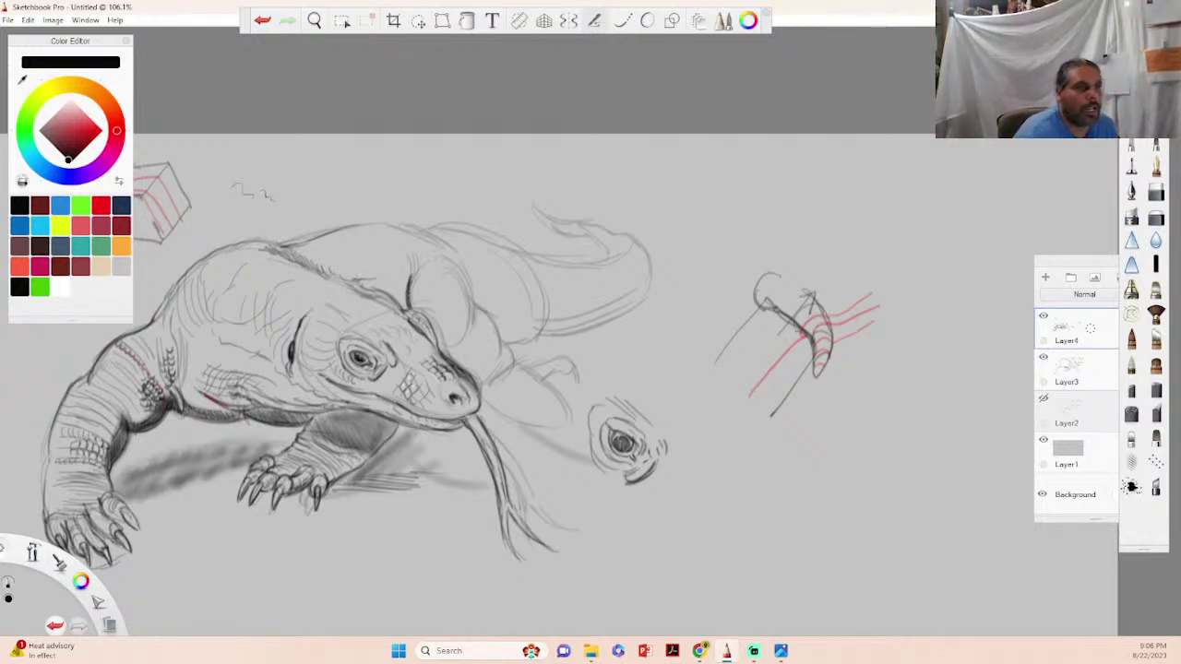
mouse_move(355, 278)
left_mouse_down()
mouse_move(406, 305)
mouse_move(392, 286)
mouse_move(354, 279)
mouse_move(406, 282)
mouse_move(413, 271)
mouse_move(348, 264)
mouse_move(378, 266)
mouse_move(350, 265)
mouse_move(396, 244)
mouse_move(467, 276)
mouse_move(461, 295)
mouse_move(428, 247)
mouse_move(458, 261)
mouse_move(486, 238)
mouse_move(483, 301)
left_mouse_up()
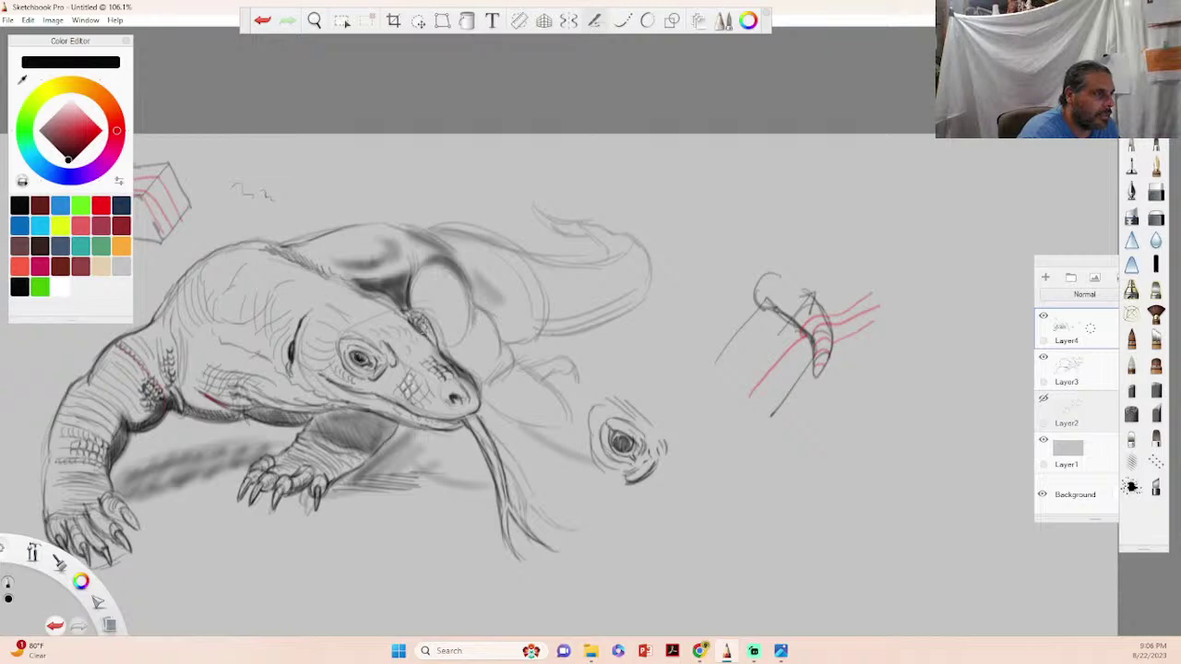
- Darken the nostril and the base of the tongue, and add small scales along the upper lip and below the eye
key("space")
left_click_drag(416, 348, 658, 316)
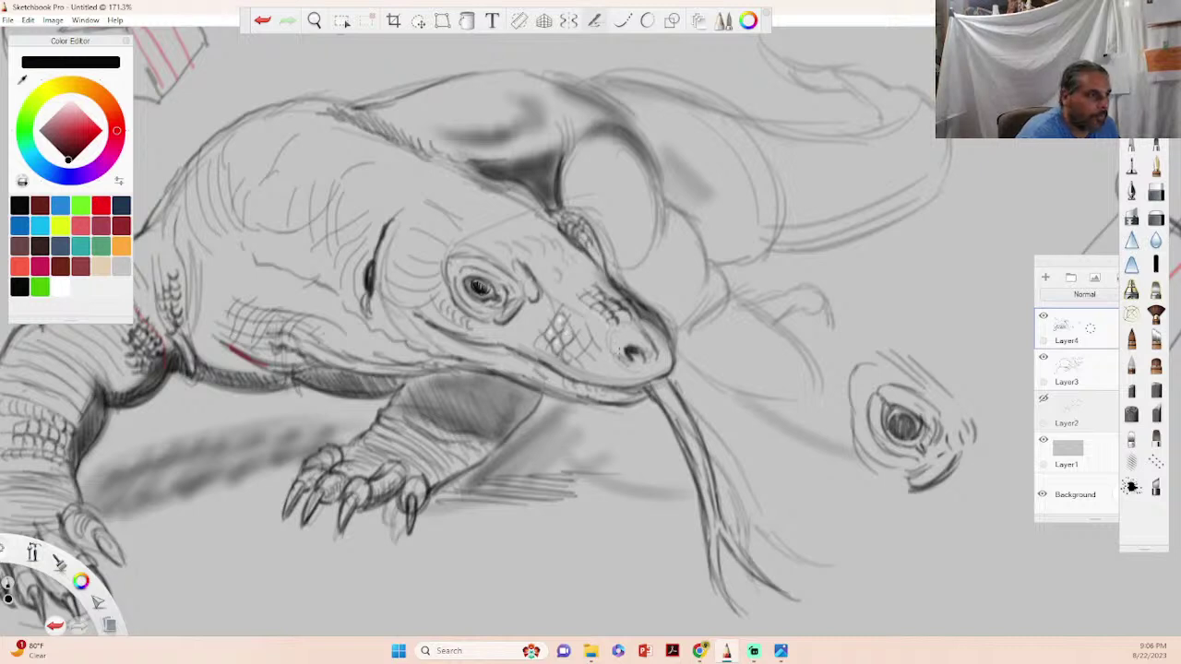
mouse_move(624, 343)
left_mouse_down()
mouse_move(638, 346)
mouse_move(624, 360)
left_mouse_up()
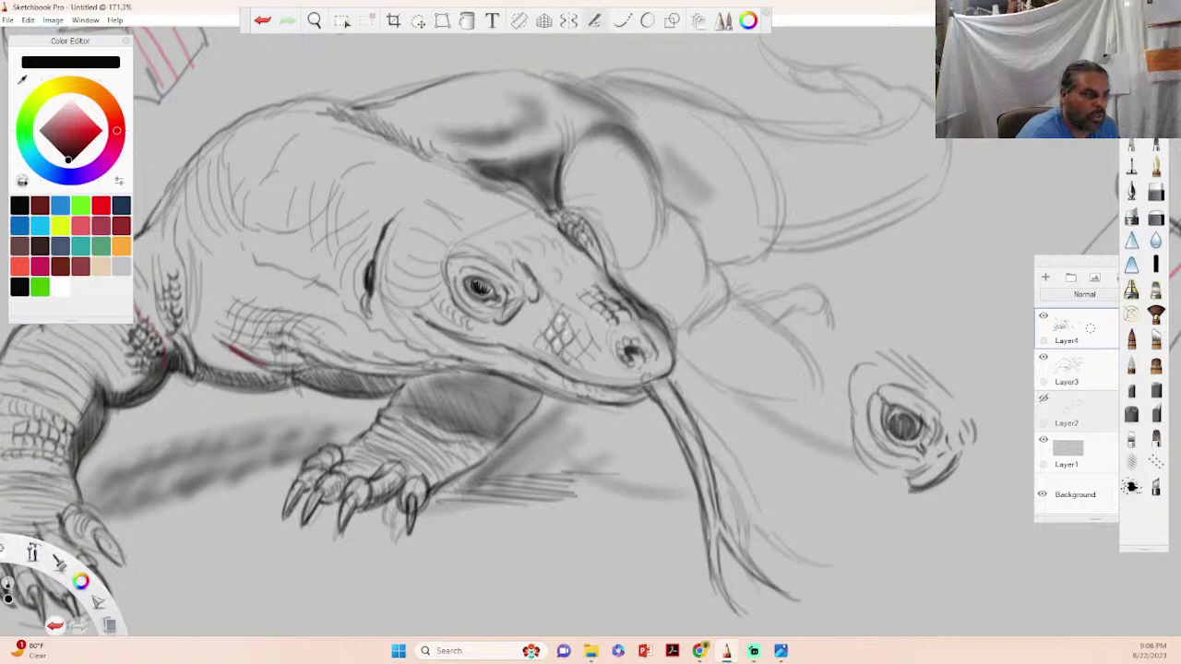
left_click_drag(655, 380, 675, 430)
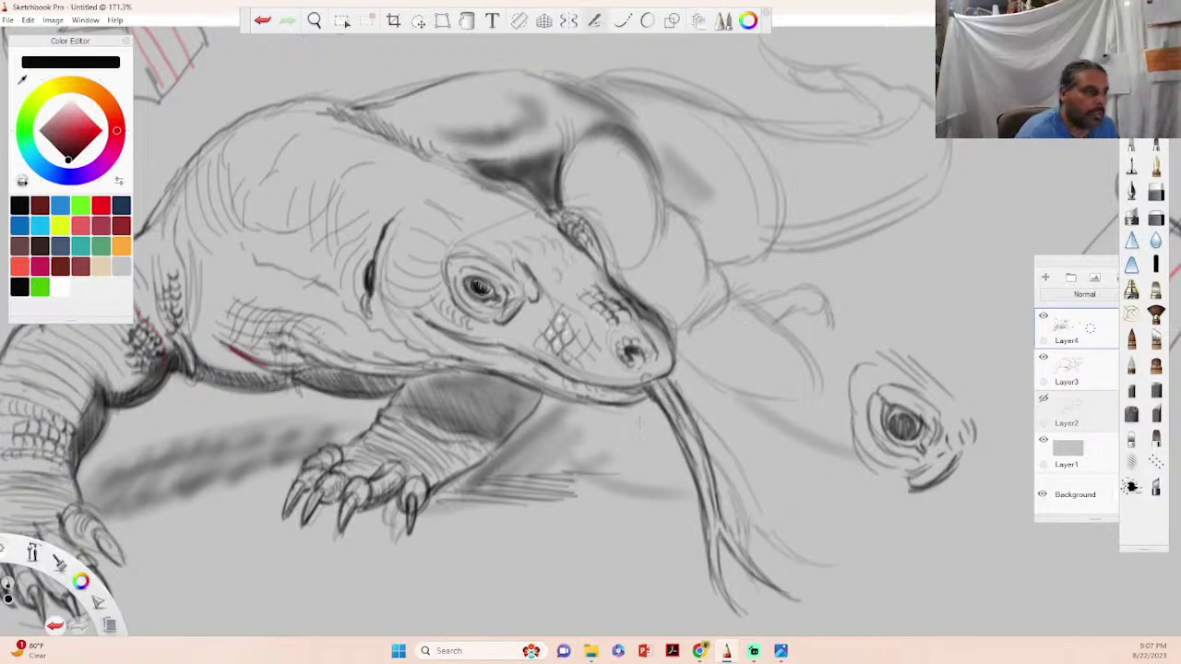
mouse_move(640, 382)
left_mouse_down()
mouse_move(600, 395)
mouse_move(611, 388)
mouse_move(599, 380)
mouse_move(495, 334)
mouse_move(500, 349)
mouse_move(466, 343)
mouse_move(478, 337)
left_mouse_up()
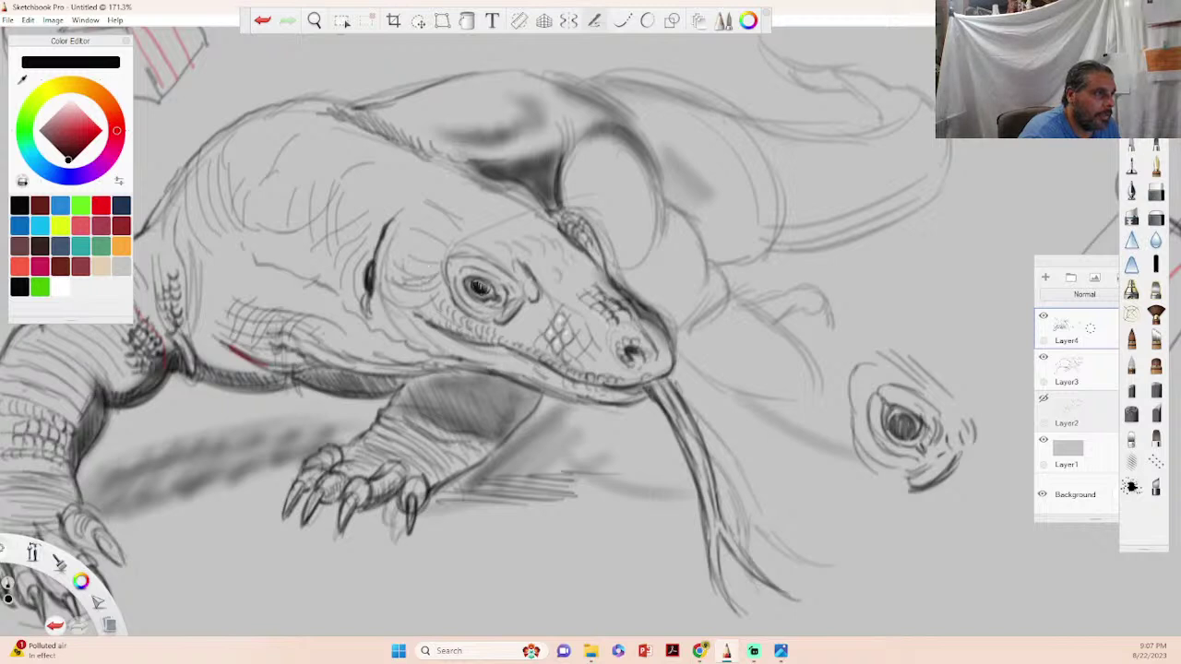
- Draw small black scales from behind the eye over the top of the head and up the neck
mouse_move(408, 258)
left_mouse_down()
mouse_move(426, 230)
mouse_move(453, 231)
mouse_move(483, 219)
left_mouse_up()
left_click_drag(484, 215, 487, 231)
left_click_drag(489, 215, 503, 219)
left_click_drag(481, 198, 425, 182)
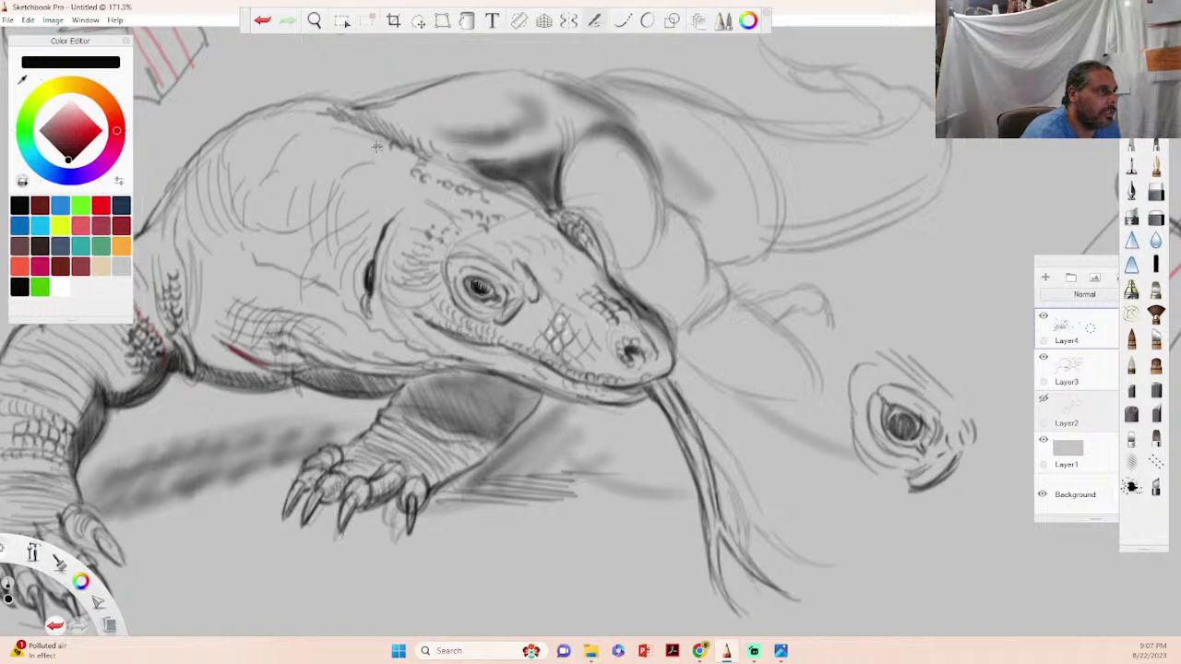
mouse_move(385, 151)
left_mouse_down()
mouse_move(408, 165)
mouse_move(398, 173)
mouse_move(363, 147)
left_mouse_up()
left_click_drag(365, 135, 372, 142)
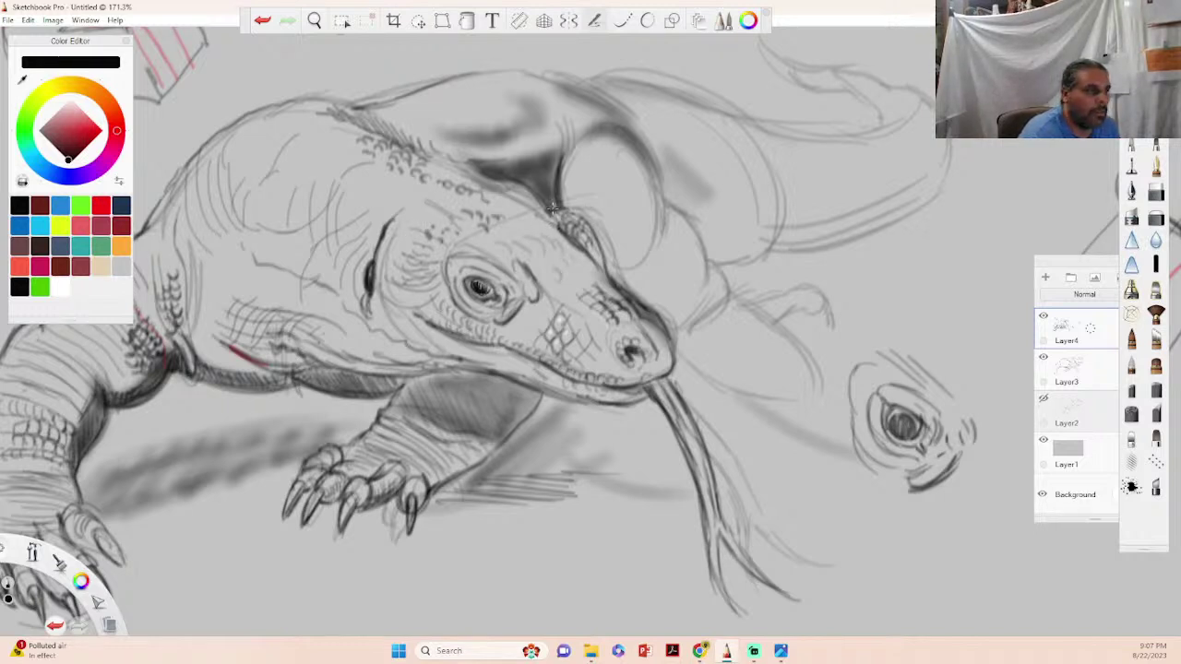
- Add bumpy scales along the head's far upper edge, and darken the brow ridge and the eye's pupil
left_click_drag(545, 211, 513, 181)
left_click_drag(517, 188, 481, 176)
left_click_drag(517, 200, 513, 187)
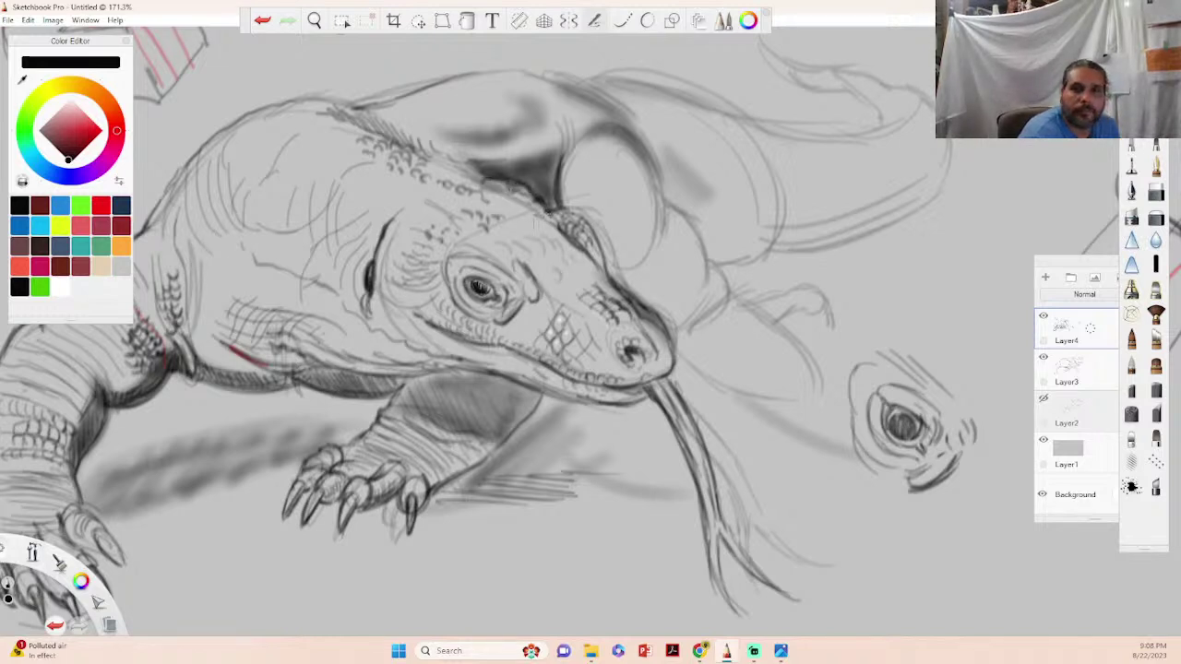
mouse_move(518, 263)
left_mouse_down()
mouse_move(541, 297)
mouse_move(554, 245)
left_mouse_up()
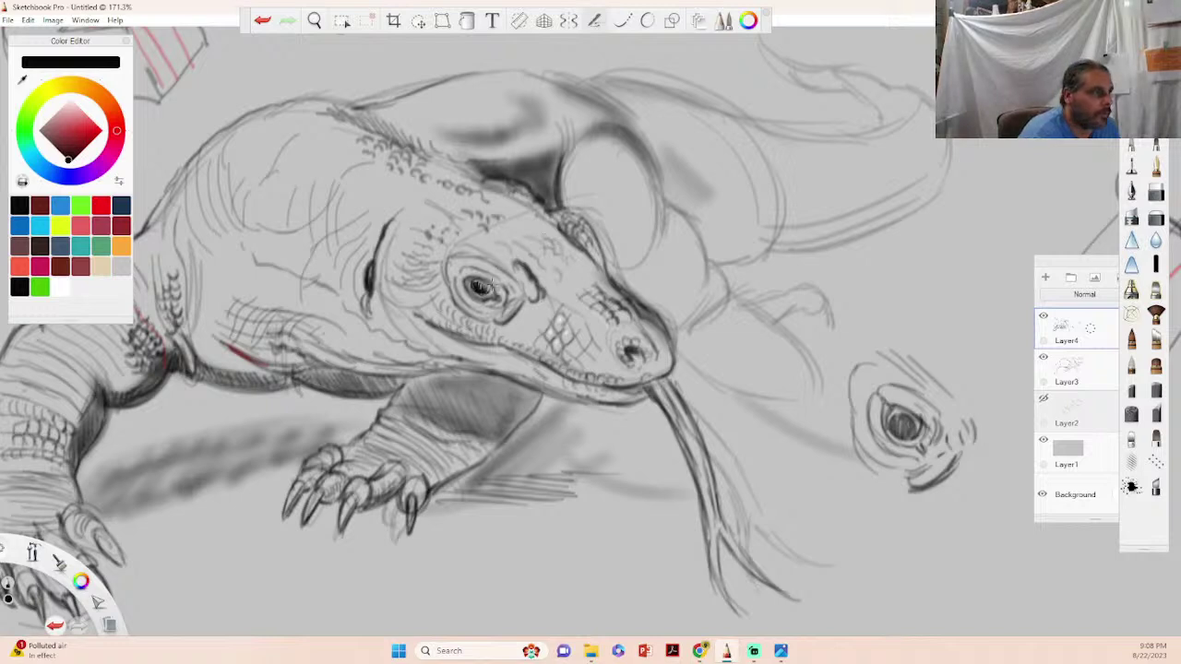
left_click_drag(471, 283, 486, 288)
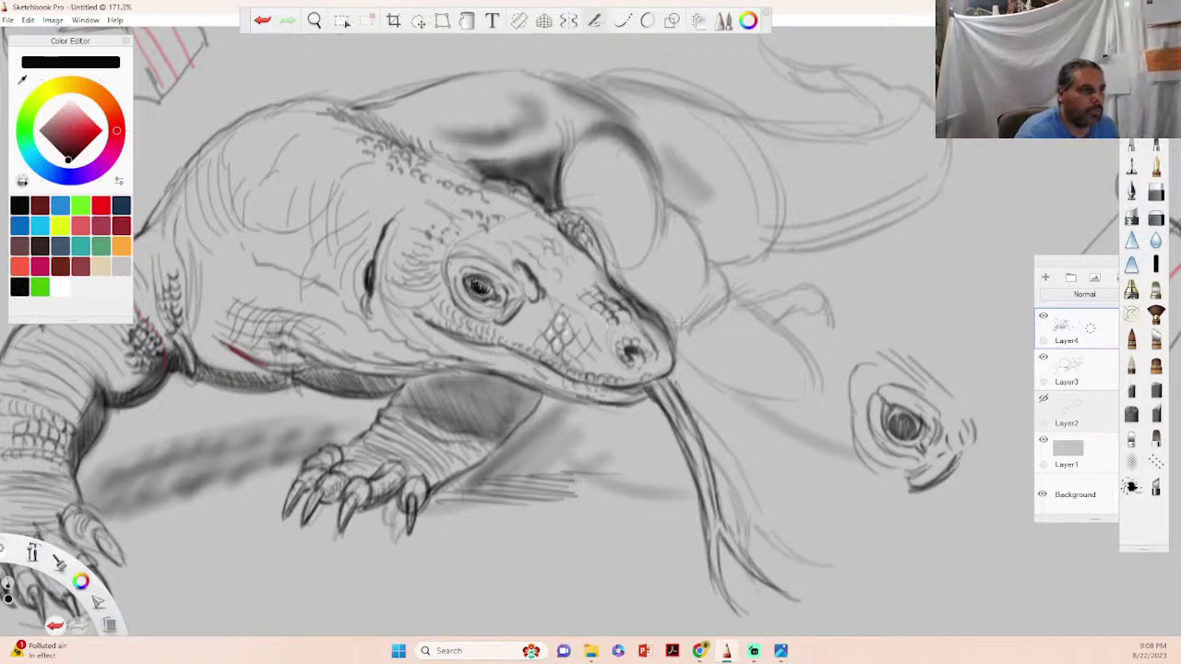
- Define the far forefoot with dark toe outlines, knuckle lines and pointed claws
mouse_move(726, 314)
left_mouse_down()
mouse_move(724, 280)
mouse_move(726, 300)
mouse_move(758, 302)
mouse_move(788, 284)
mouse_move(776, 320)
mouse_move(797, 295)
mouse_move(817, 305)
mouse_move(758, 334)
mouse_move(783, 347)
mouse_move(775, 322)
mouse_move(809, 357)
mouse_move(786, 375)
left_mouse_up()
left_click_drag(746, 340, 806, 378)
mouse_move(785, 347)
left_mouse_down()
mouse_move(835, 392)
mouse_move(829, 381)
left_mouse_up()
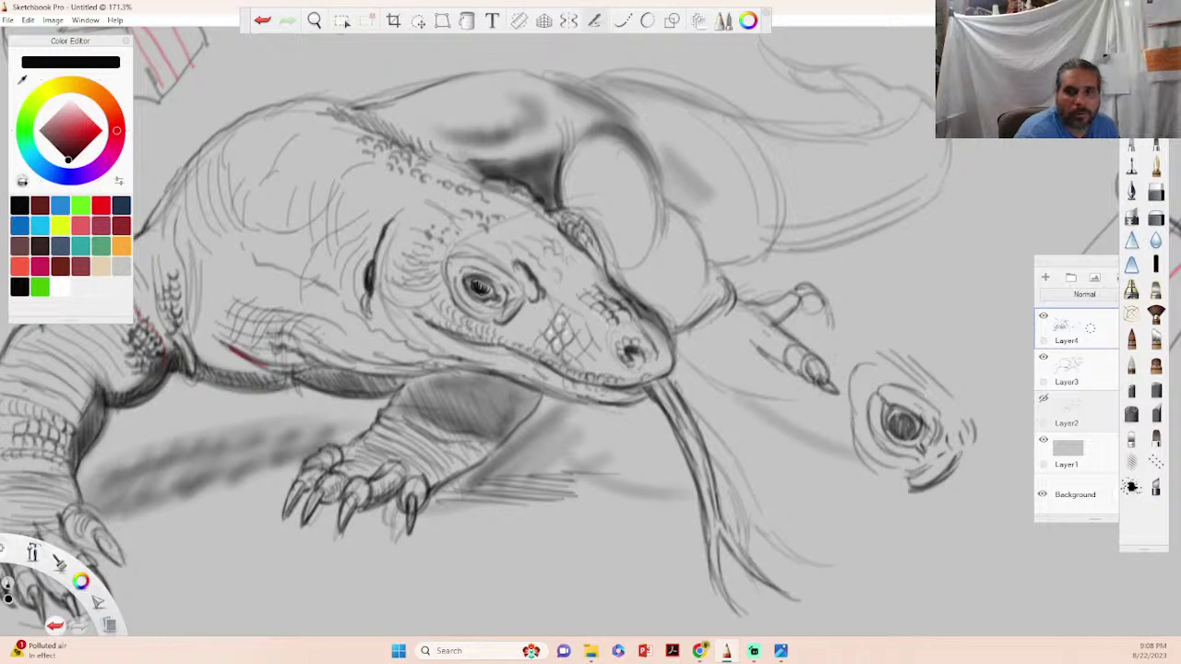
mouse_move(762, 349)
left_mouse_down()
mouse_move(788, 389)
mouse_move(744, 368)
mouse_move(810, 412)
left_mouse_up()
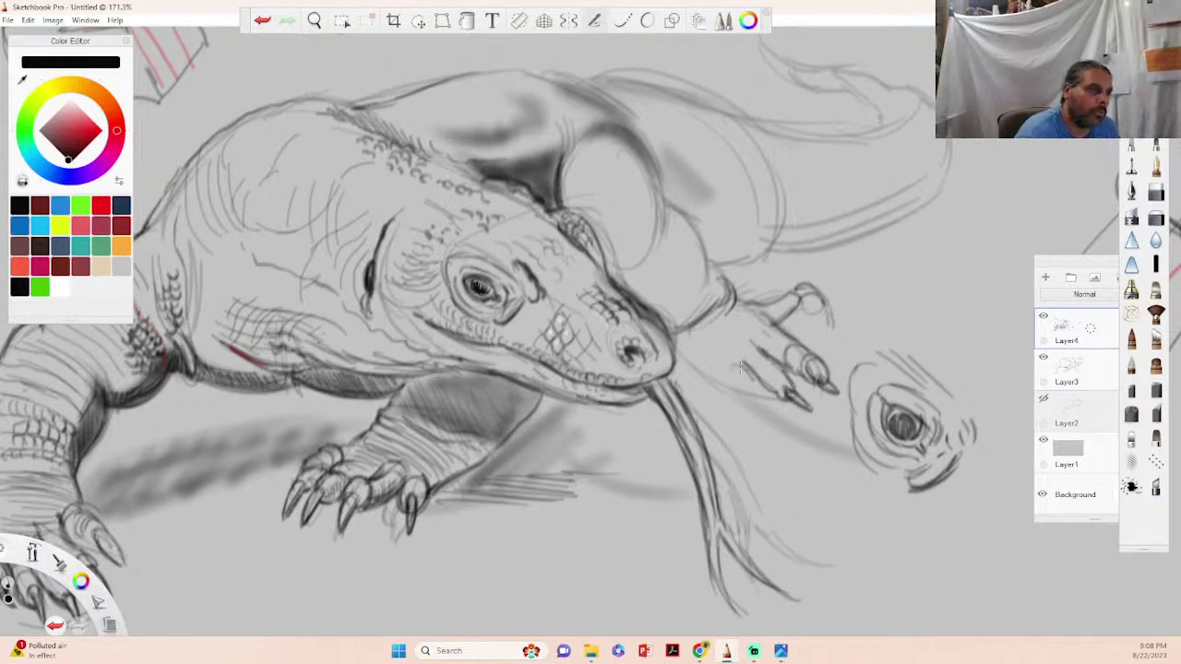
mouse_move(749, 391)
left_mouse_down()
mouse_move(765, 399)
mouse_move(703, 367)
mouse_move(729, 402)
mouse_move(710, 386)
left_mouse_up()
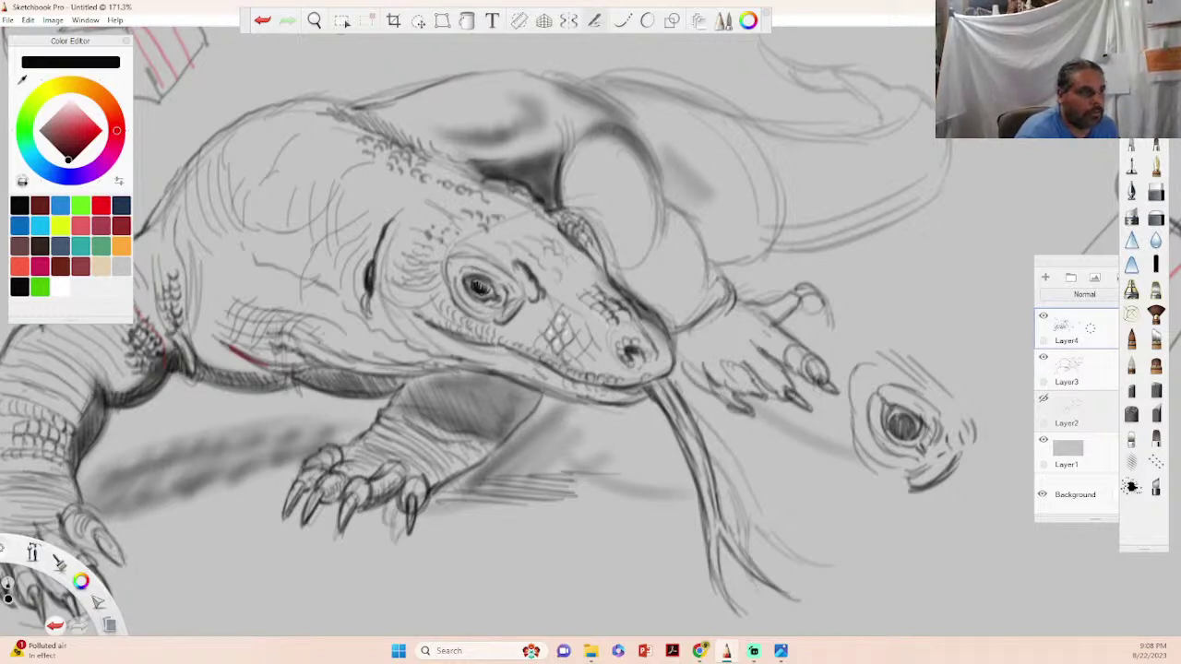
- Darken the far foreleg's outline and add curved contour lines across its forearm
left_click_drag(662, 192, 703, 246)
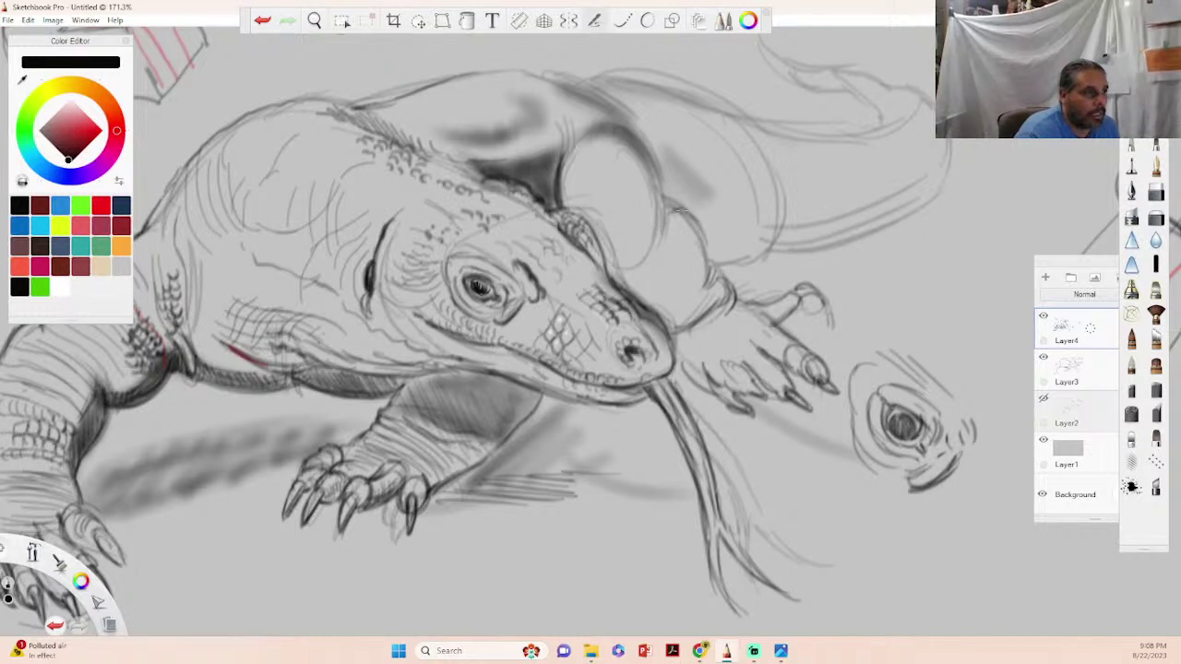
mouse_move(666, 233)
left_mouse_down()
mouse_move(697, 233)
mouse_move(668, 242)
mouse_move(695, 242)
mouse_move(673, 268)
mouse_move(701, 284)
mouse_move(661, 273)
mouse_move(696, 281)
left_mouse_up()
left_click_drag(704, 255, 682, 270)
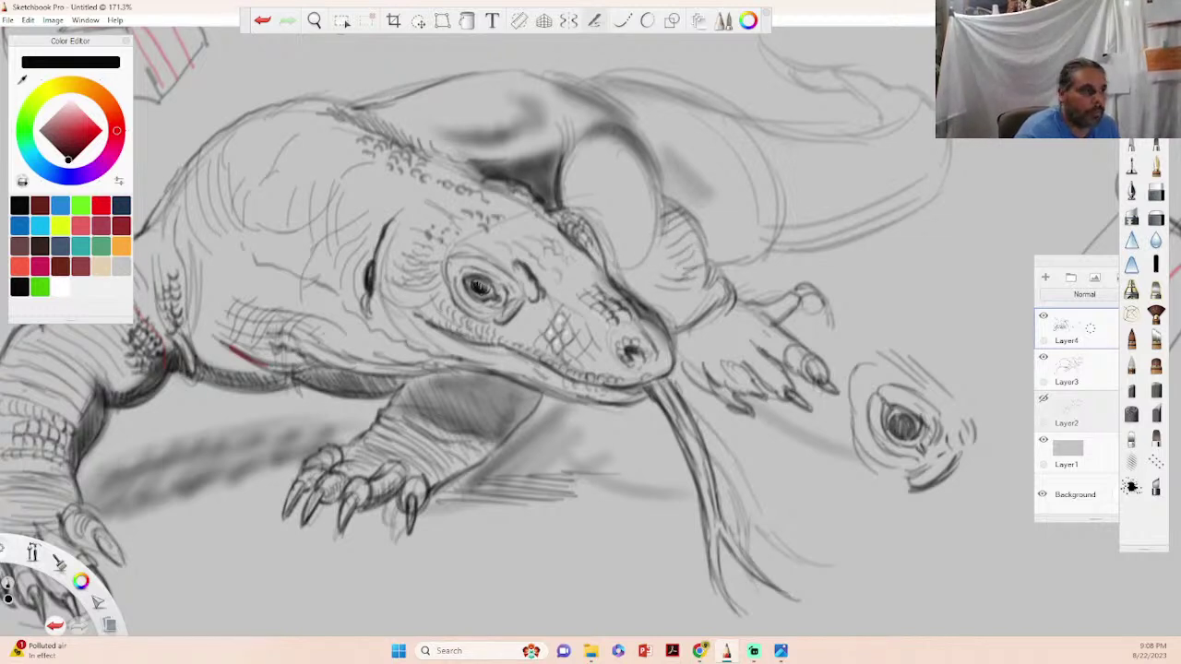
- Crosshatch scales across the far foreleg's elbow and add short curved contour lines along its upper arm
mouse_move(664, 219)
left_mouse_down()
mouse_move(648, 293)
mouse_move(673, 283)
left_mouse_up()
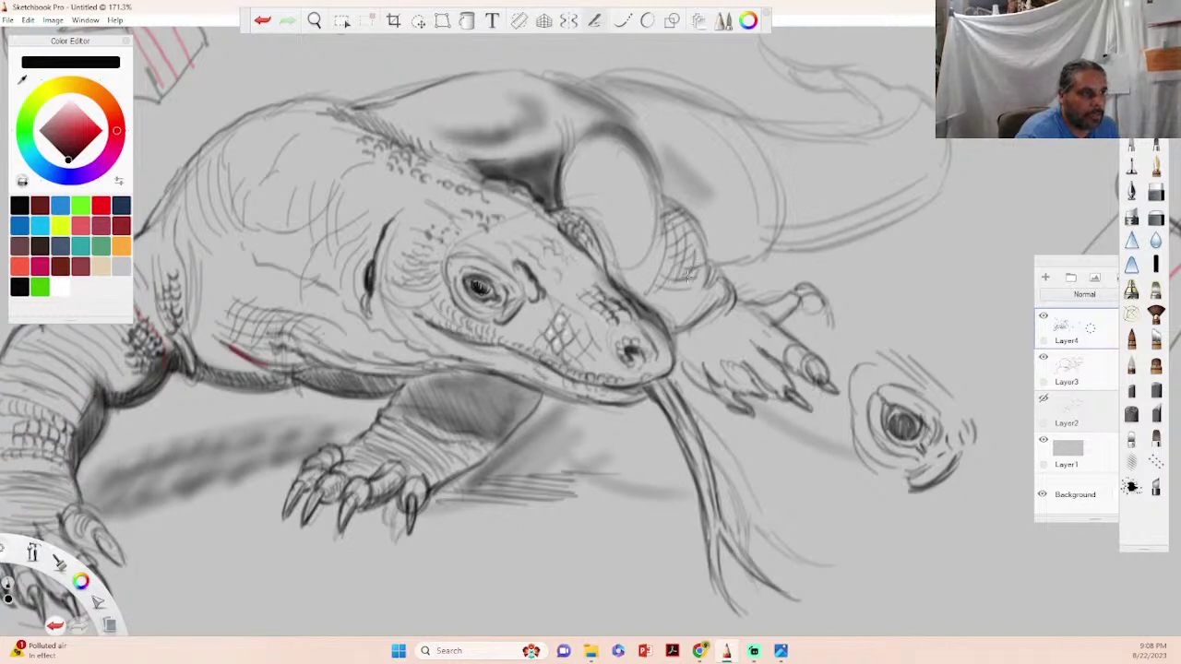
mouse_move(657, 218)
left_mouse_down()
mouse_move(644, 268)
mouse_move(641, 221)
mouse_move(627, 237)
left_mouse_up()
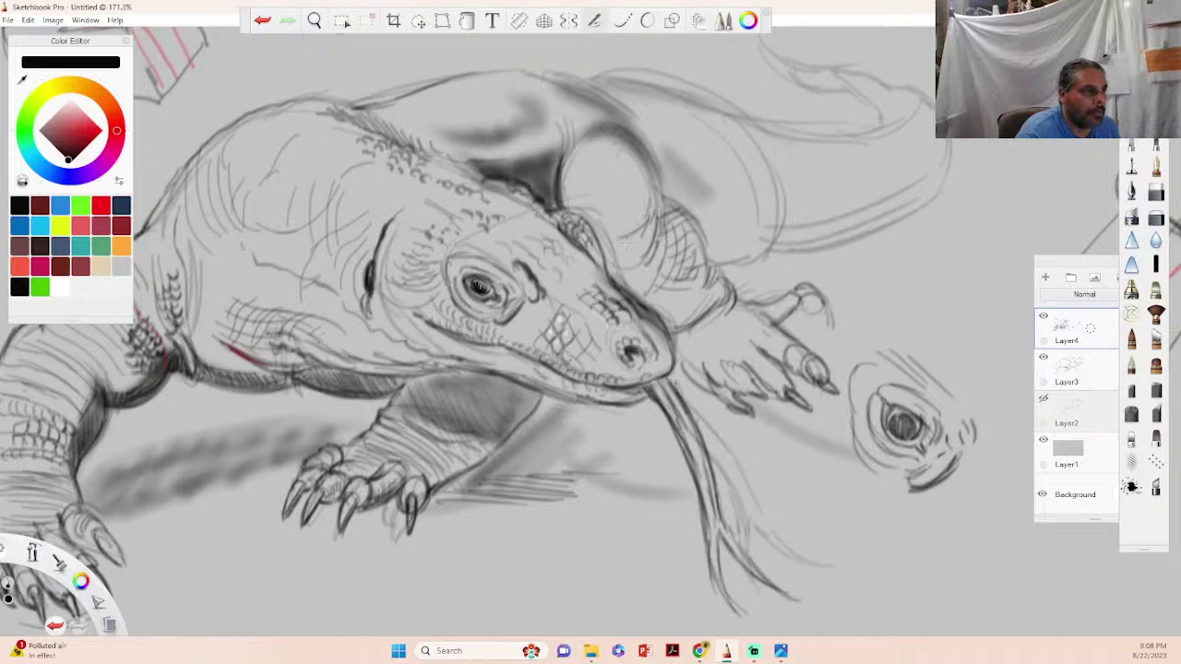
left_click_drag(655, 197, 633, 220)
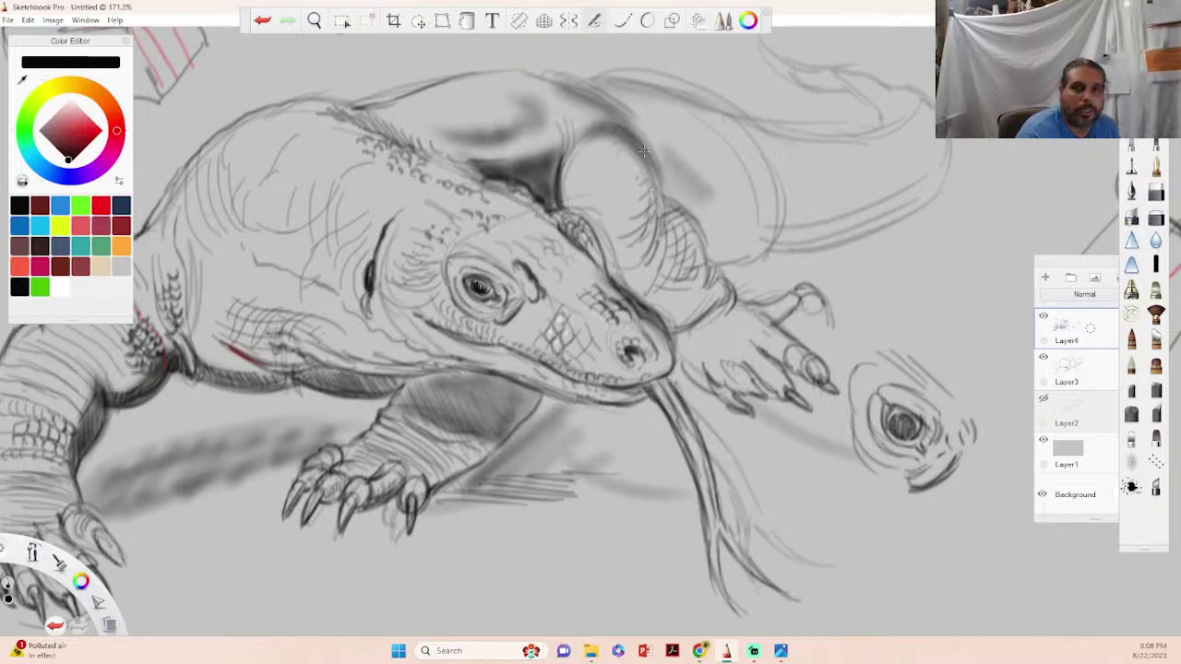
left_click_drag(636, 136, 658, 216)
left_click_drag(652, 172, 659, 199)
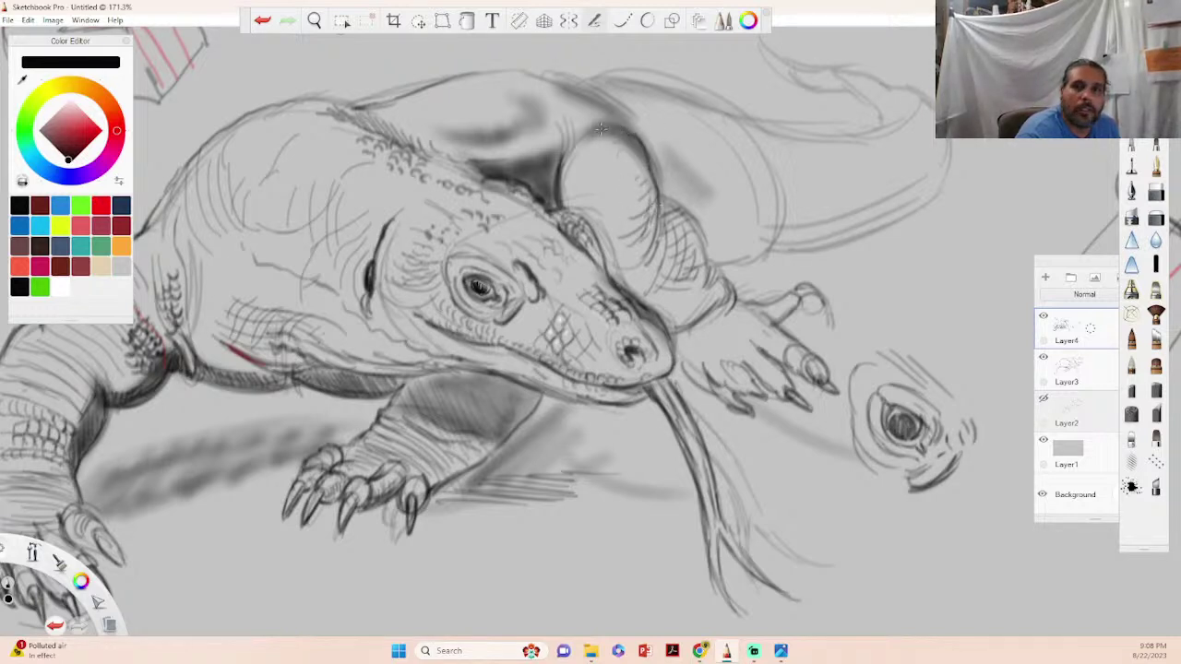
- Darken the far upper arm's outline, the rear thigh's contours and the lower edge of the tail
mouse_move(585, 140)
left_mouse_down()
mouse_move(632, 153)
mouse_move(610, 111)
mouse_move(637, 138)
mouse_move(666, 134)
mouse_move(675, 170)
left_mouse_up()
left_click_drag(695, 155, 698, 176)
left_click_drag(766, 154, 780, 246)
left_click_drag(775, 174, 791, 256)
left_click_drag(718, 274, 874, 224)
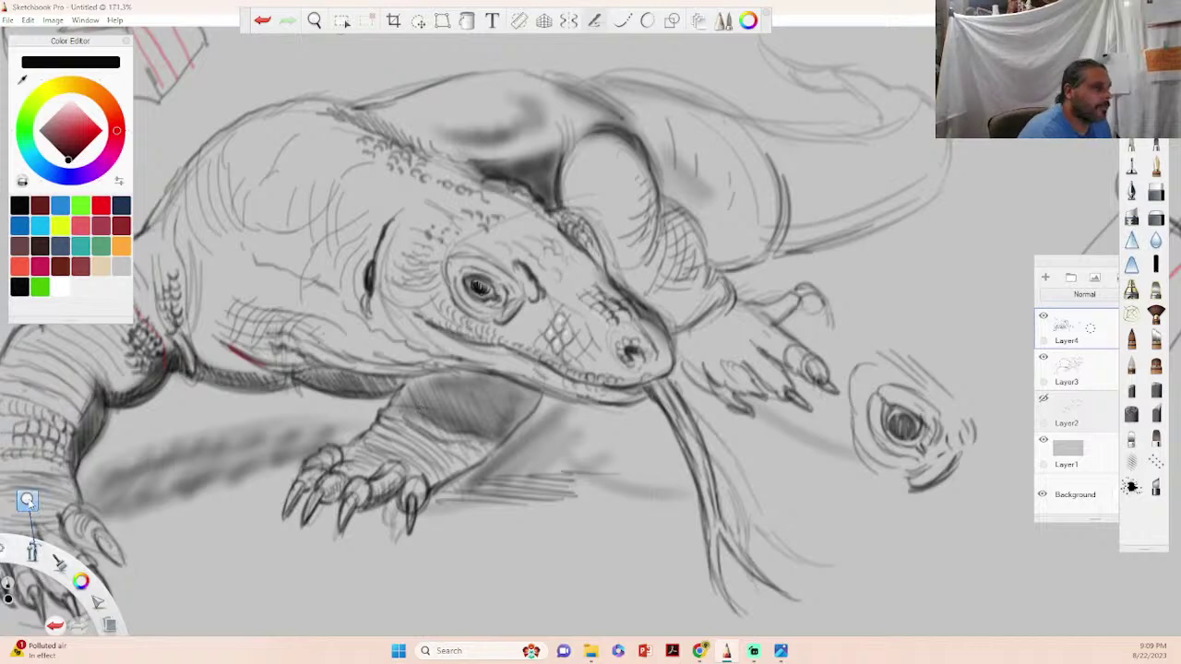
- Erase the practice sketches with red contour lines above the dragon and beside the eye study
key("space")
left_click_drag(541, 287, 678, 295)
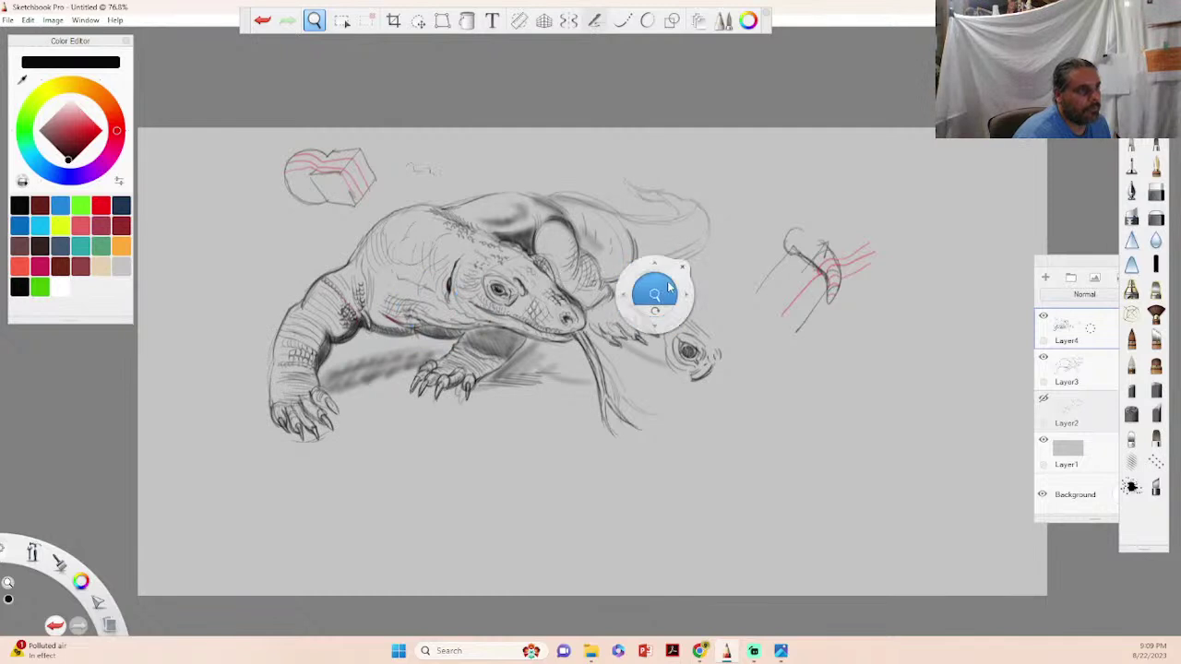
left_click(679, 271)
left_click(1156, 191)
mouse_move(894, 286)
left_mouse_down()
mouse_move(838, 281)
mouse_move(836, 321)
mouse_move(789, 238)
mouse_move(868, 257)
left_mouse_up()
mouse_move(331, 191)
left_mouse_down()
mouse_move(371, 185)
mouse_move(309, 203)
mouse_move(300, 153)
mouse_move(291, 180)
left_mouse_up()
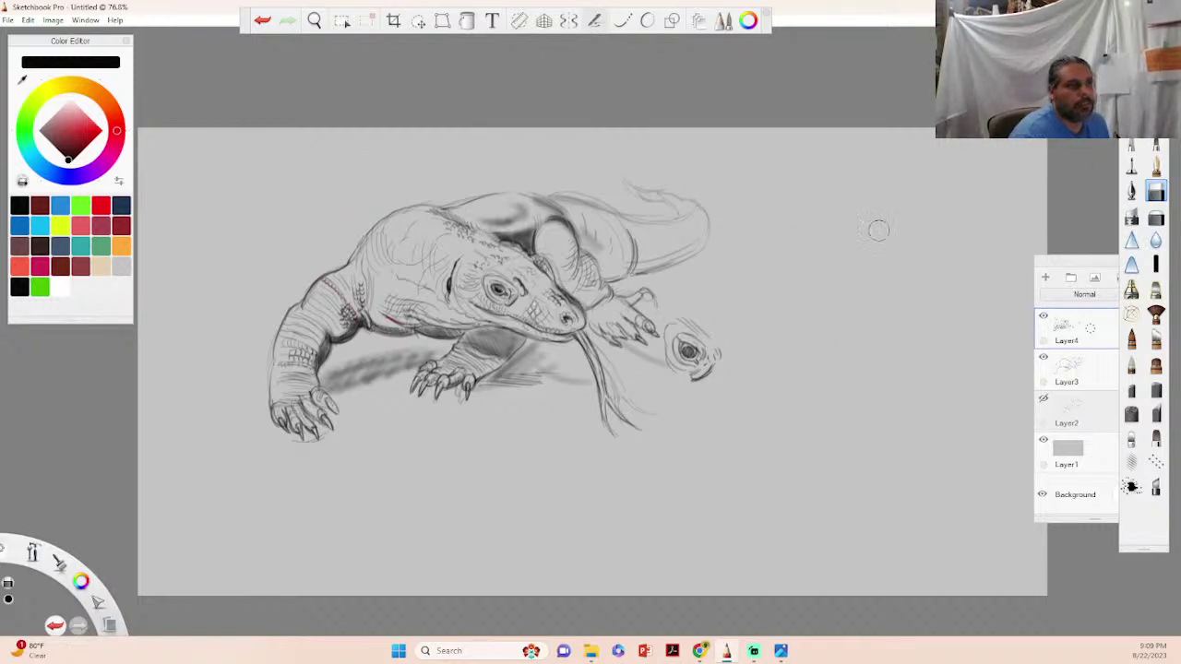
- Lasso the separate eye study, move it to the canvas's upper-left corner and rotate it
left_click(672, 21)
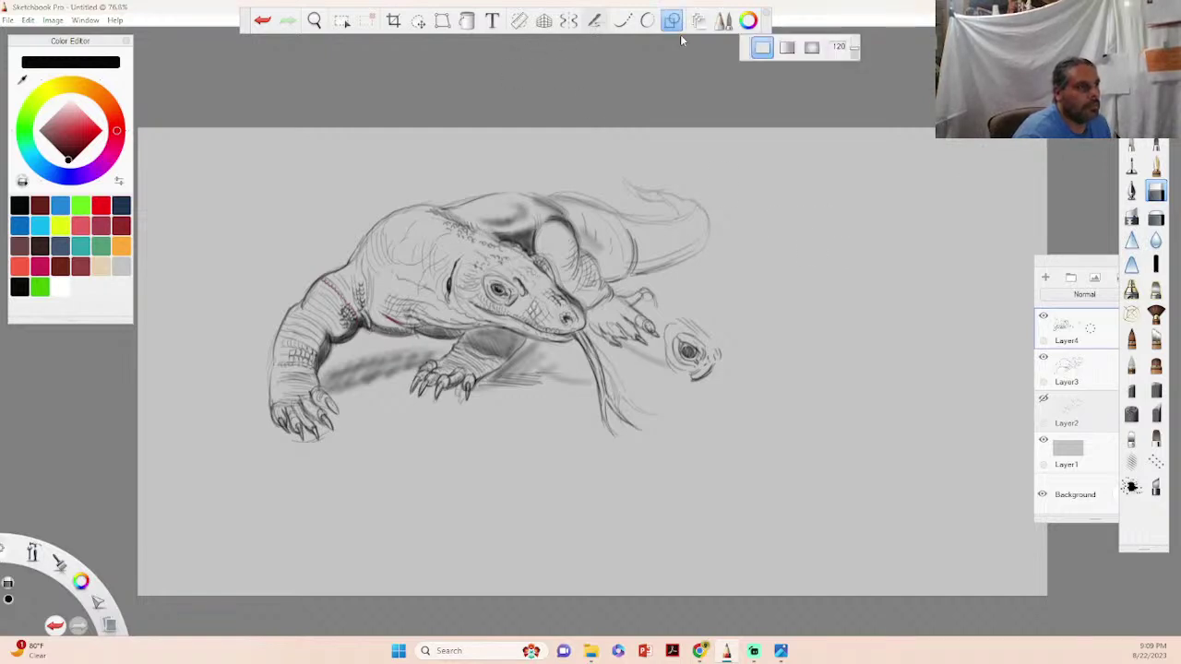
left_click(418, 21)
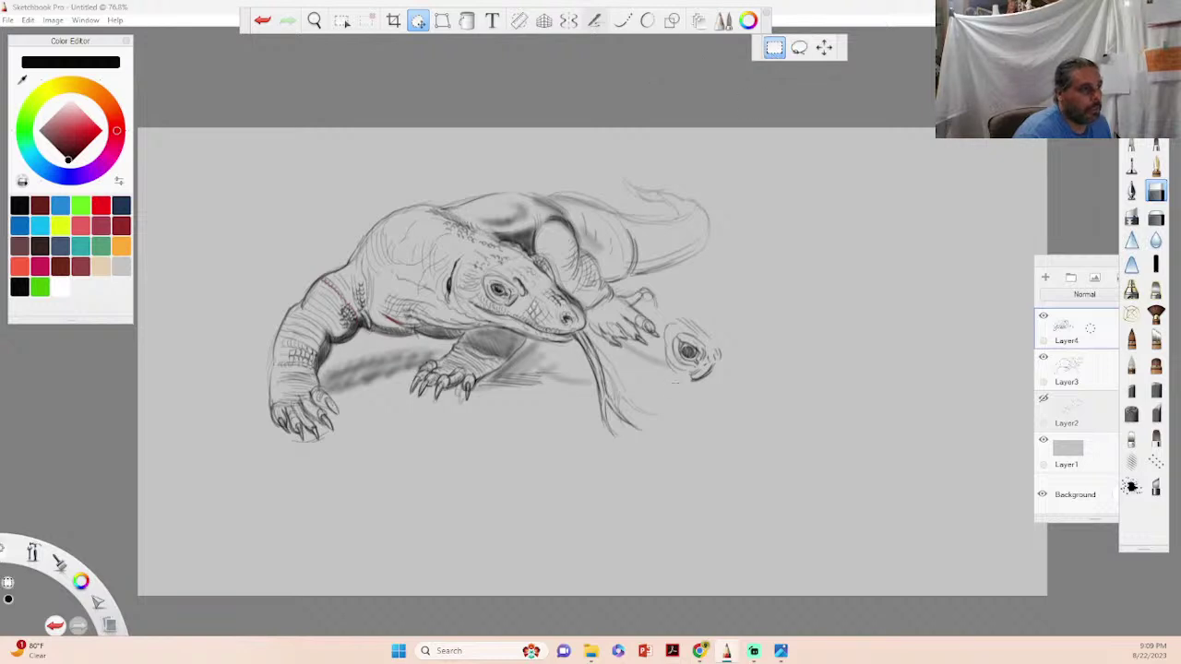
left_click(799, 47)
left_click_drag(676, 387, 662, 334)
left_click_drag(676, 389, 670, 376)
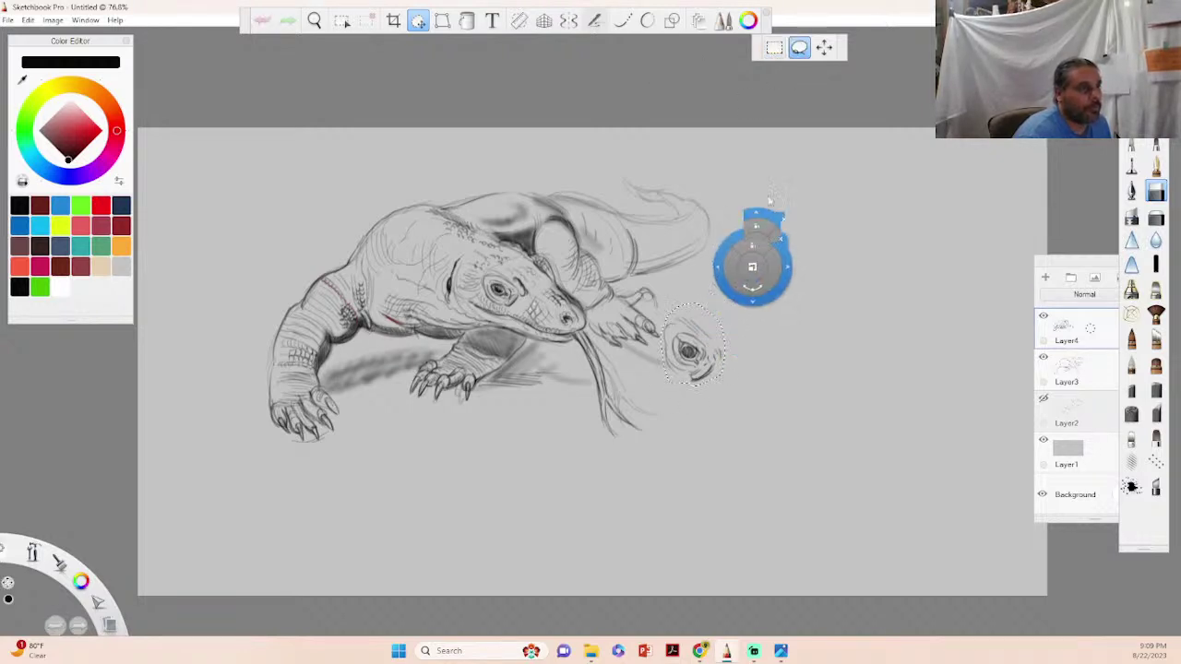
left_click_drag(817, 143, 393, 129)
mouse_move(301, 334)
left_mouse_down()
mouse_move(251, 186)
mouse_move(258, 138)
mouse_move(296, 148)
left_mouse_up()
left_click_drag(327, 184, 315, 182)
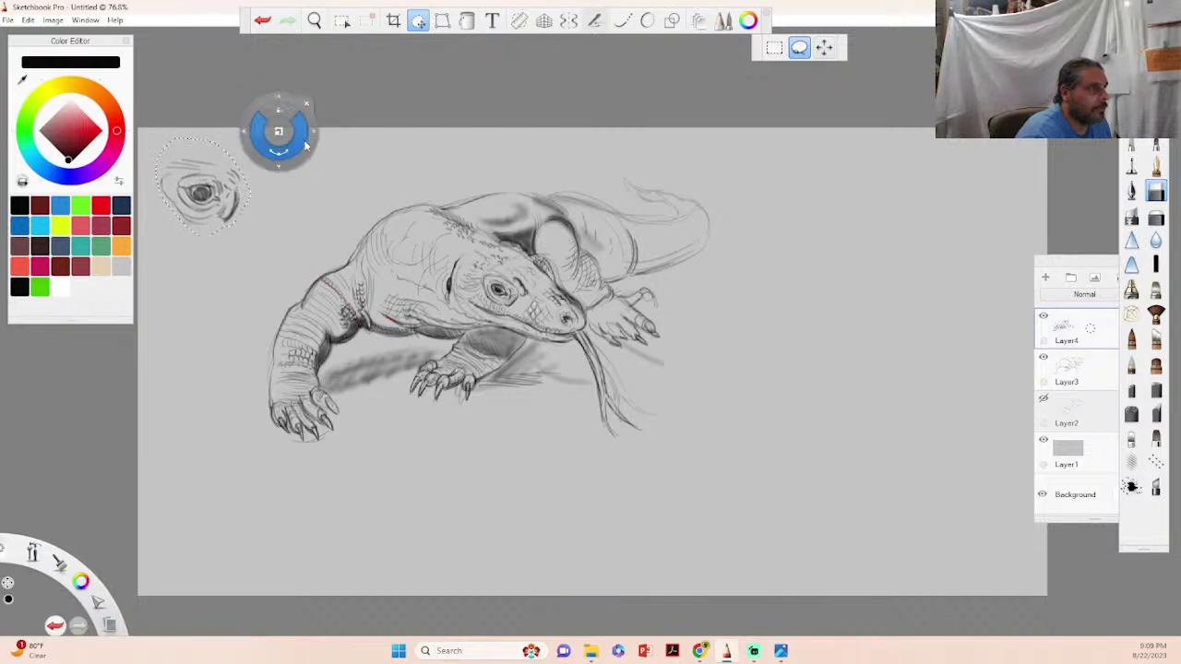
left_click(306, 112)
- Try to shrink the lassoed dragon on Layer4, undo the transform and clear the selection
mouse_move(346, 220)
left_mouse_down()
mouse_move(302, 268)
mouse_move(244, 406)
mouse_move(378, 429)
mouse_move(343, 214)
left_mouse_up()
mouse_move(512, 409)
left_mouse_down()
mouse_move(558, 439)
mouse_move(666, 456)
left_mouse_up()
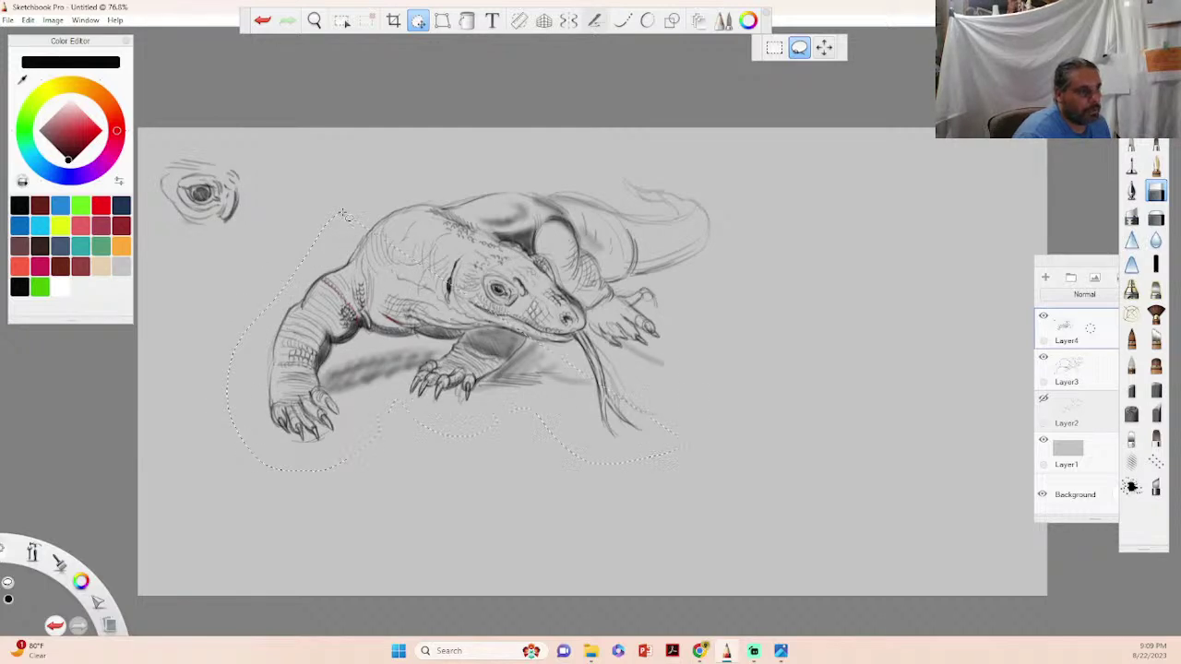
mouse_move(750, 263)
left_mouse_down()
mouse_move(731, 180)
mouse_move(343, 210)
left_mouse_up()
mouse_move(546, 297)
left_mouse_down()
mouse_move(517, 345)
mouse_move(416, 253)
mouse_move(403, 259)
mouse_move(508, 325)
left_mouse_up()
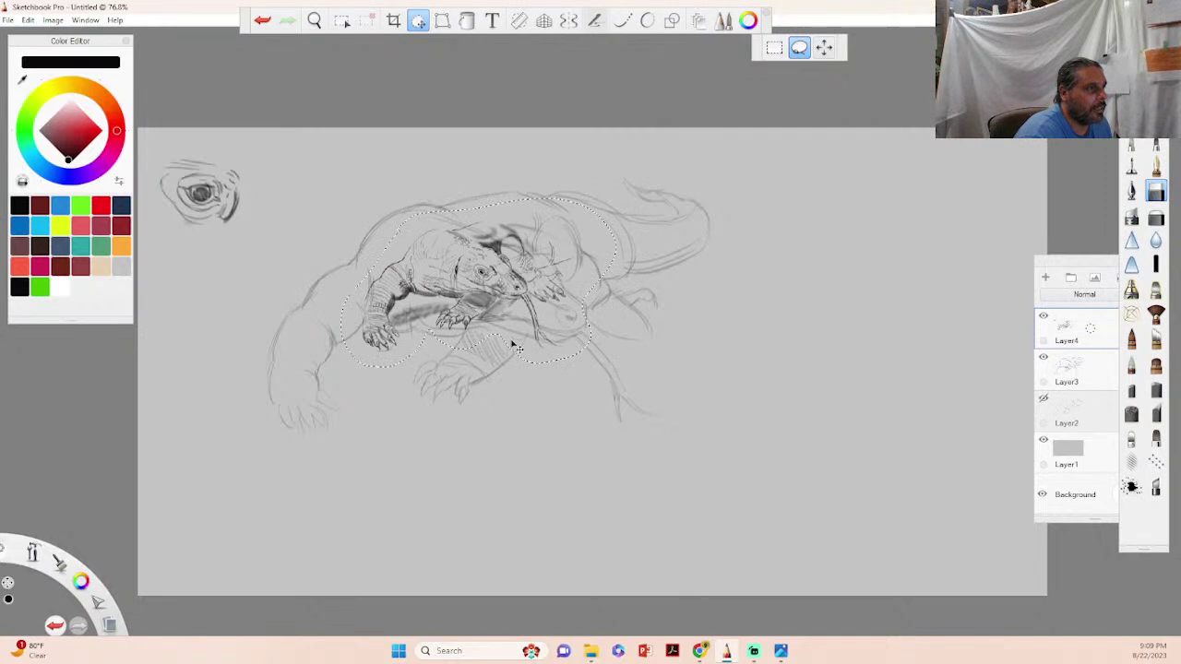
left_click(263, 22)
left_click(263, 22)
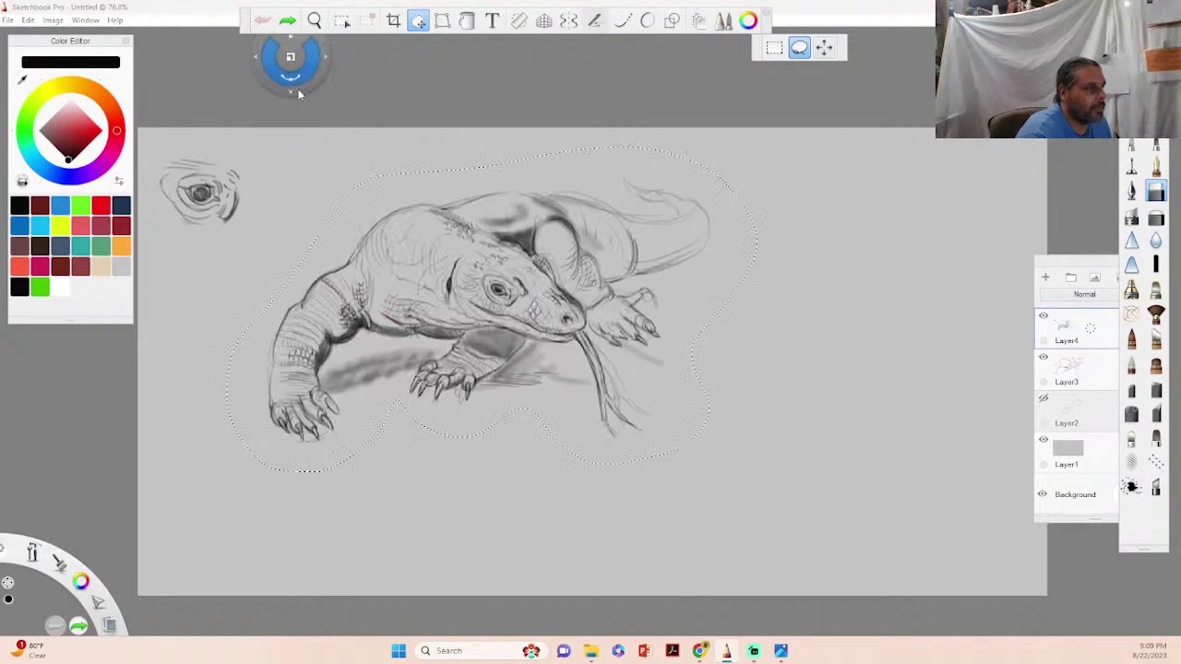
key("ctrl+d")
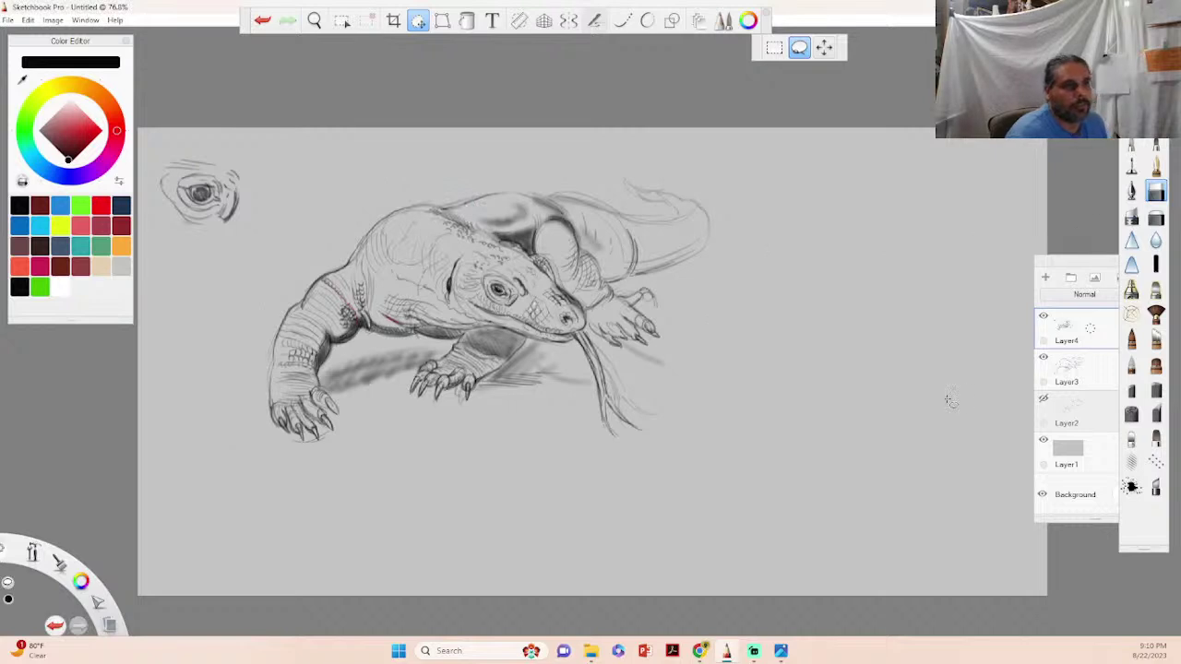
- Merge Layer4 down into Layer3 so that the line art and underlying sketch share one layer
left_click_drag(1073, 263, 947, 201)
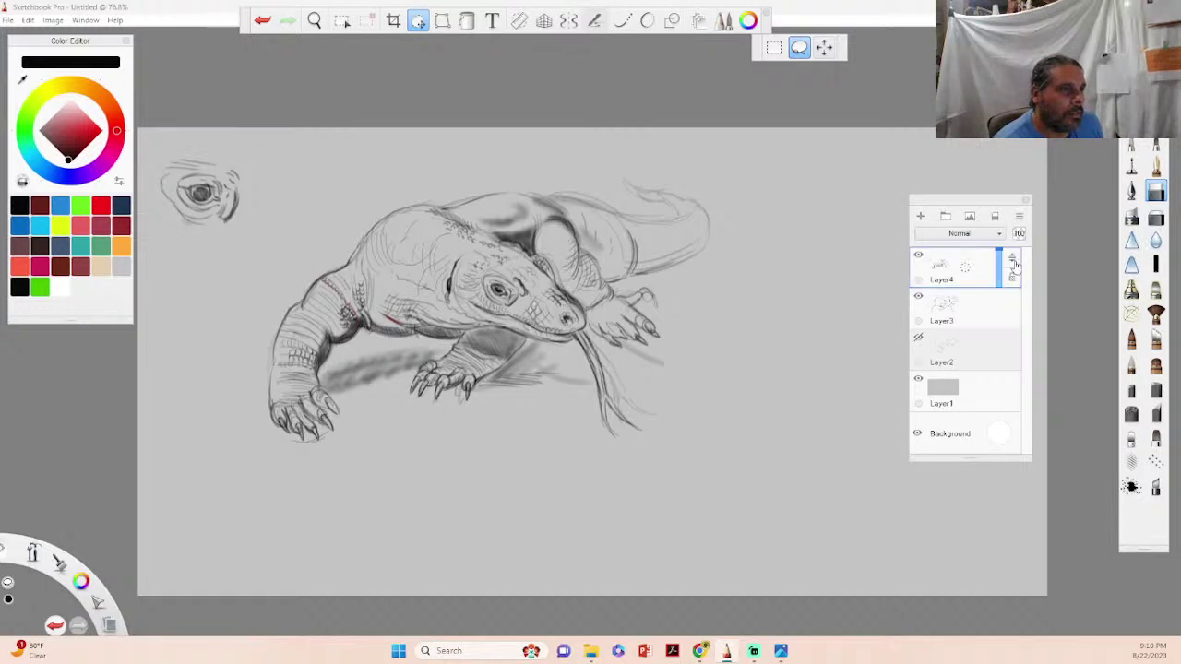
left_click(959, 265)
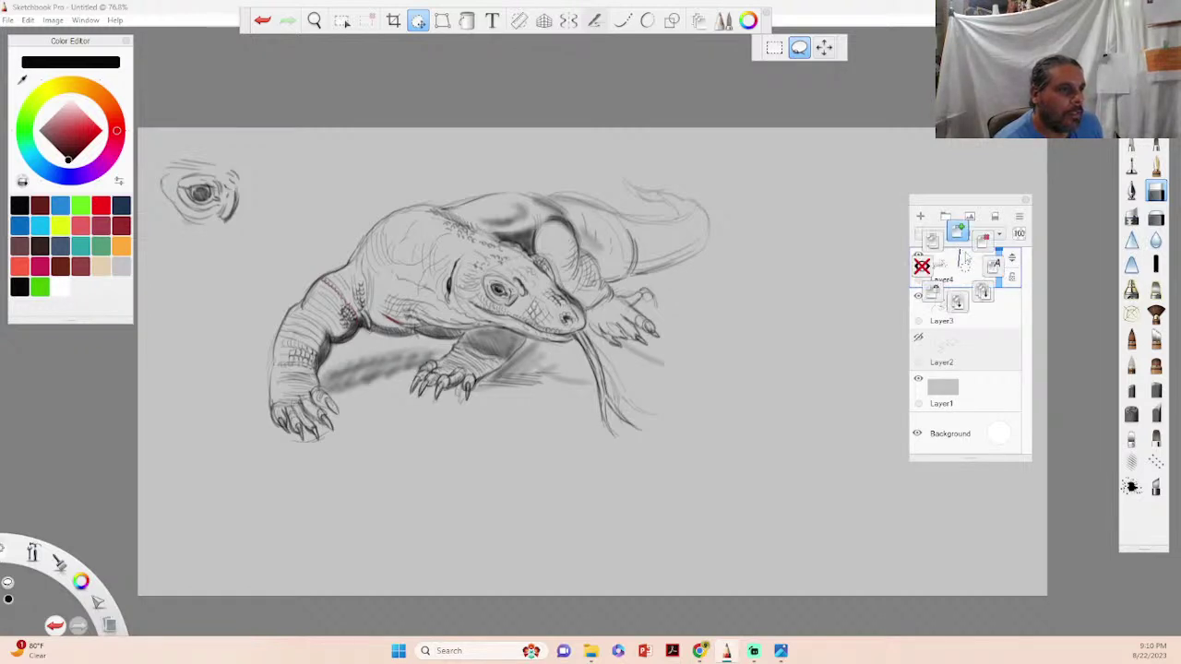
left_click(962, 305)
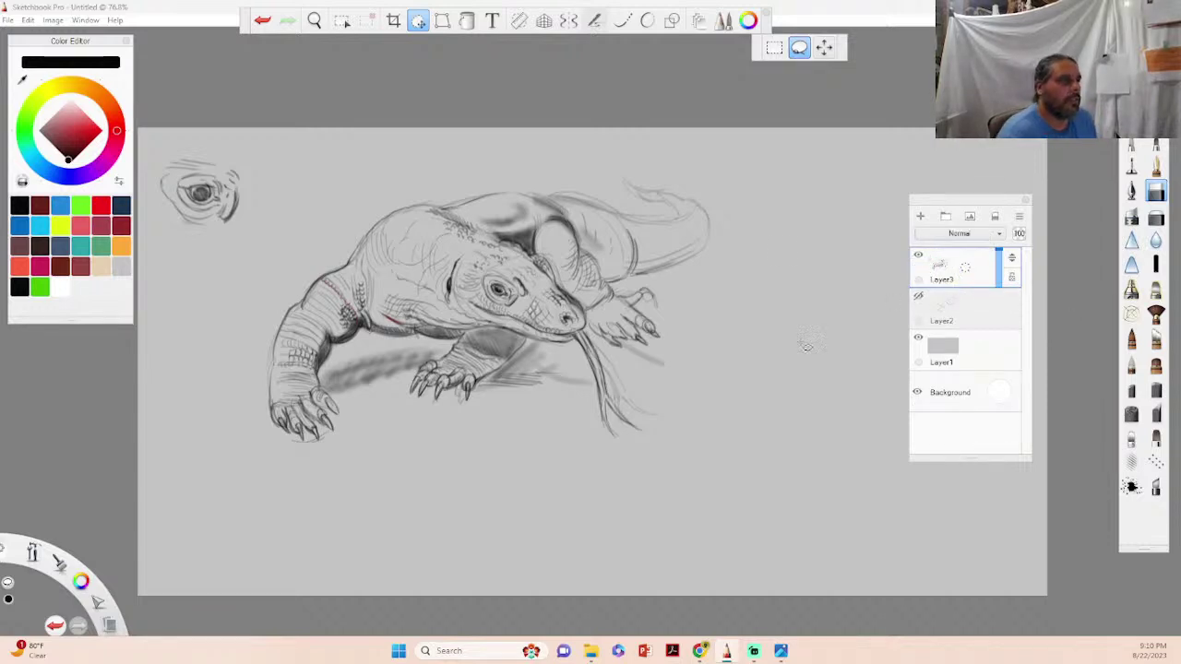
- Select the whole dragon with a rectangle, scale it to about half size and place it beside the eye study
left_click(774, 48)
mouse_move(734, 155)
left_mouse_down()
mouse_move(699, 447)
mouse_move(285, 447)
mouse_move(252, 533)
left_mouse_up()
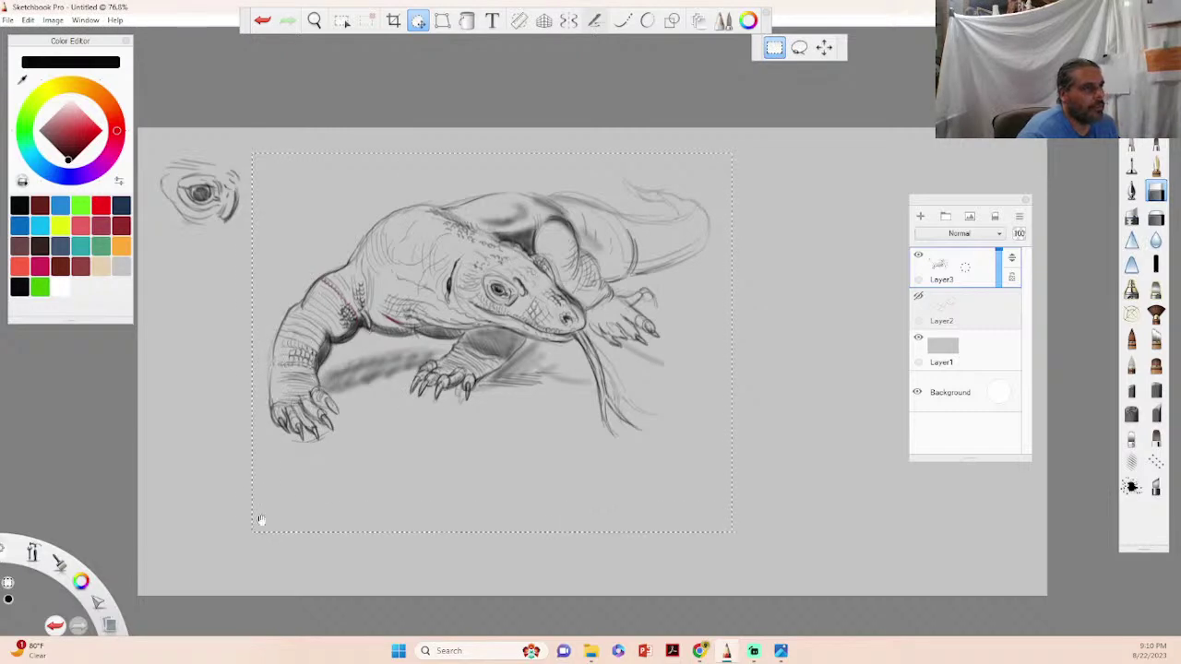
mouse_move(747, 208)
left_mouse_down()
mouse_move(701, 263)
mouse_move(715, 249)
mouse_move(611, 283)
mouse_move(633, 308)
mouse_move(508, 185)
mouse_move(485, 208)
mouse_move(458, 186)
mouse_move(468, 184)
left_mouse_up()
left_click_drag(515, 224, 526, 210)
left_click(536, 150)
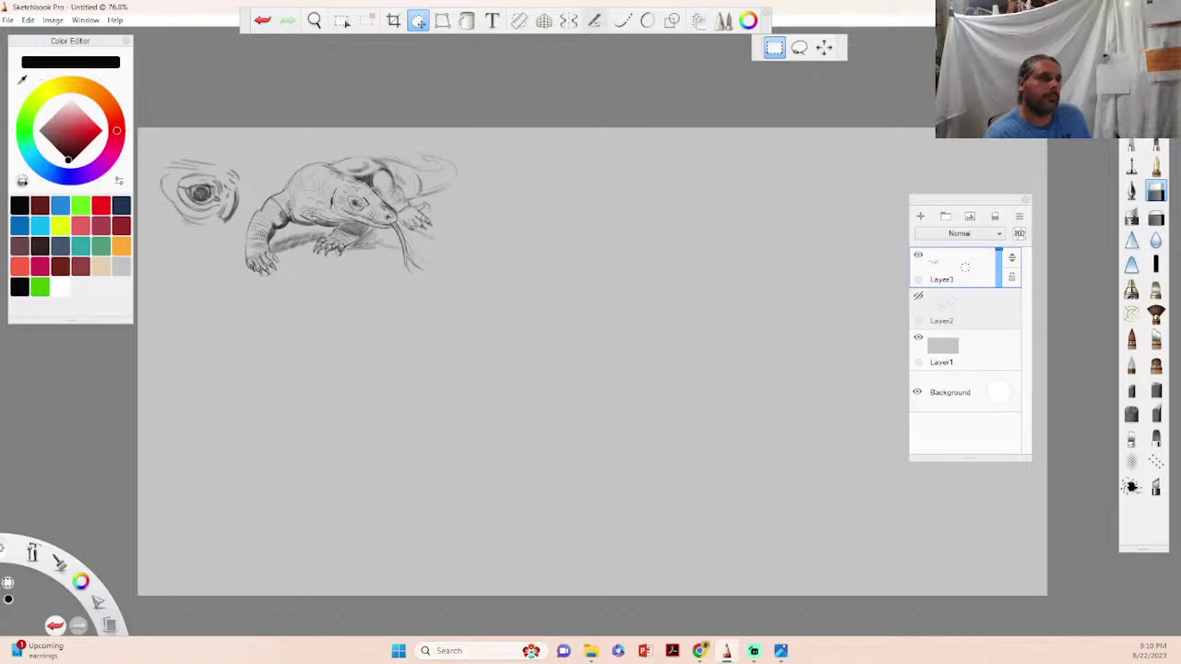
- Switch to the browser, look through the Komodo dragon image results and open the WLWT photo with the open mouth
key("alt+Tab")
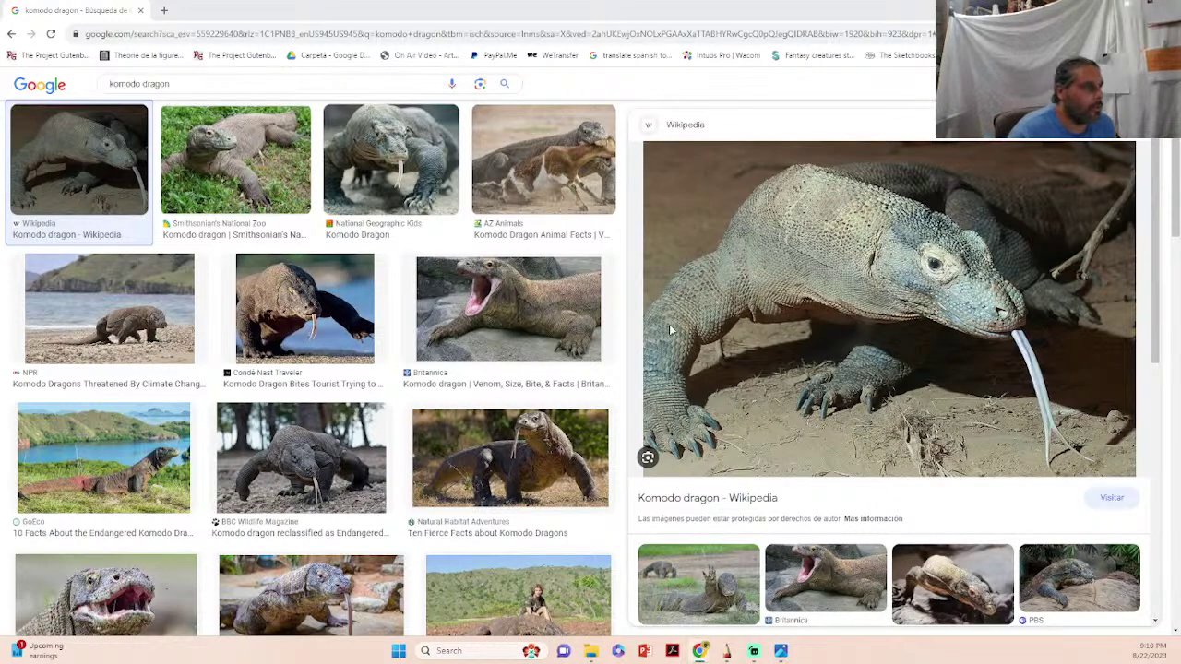
scroll(360, 343, "down", 3)
scroll(360, 343, "down", 3)
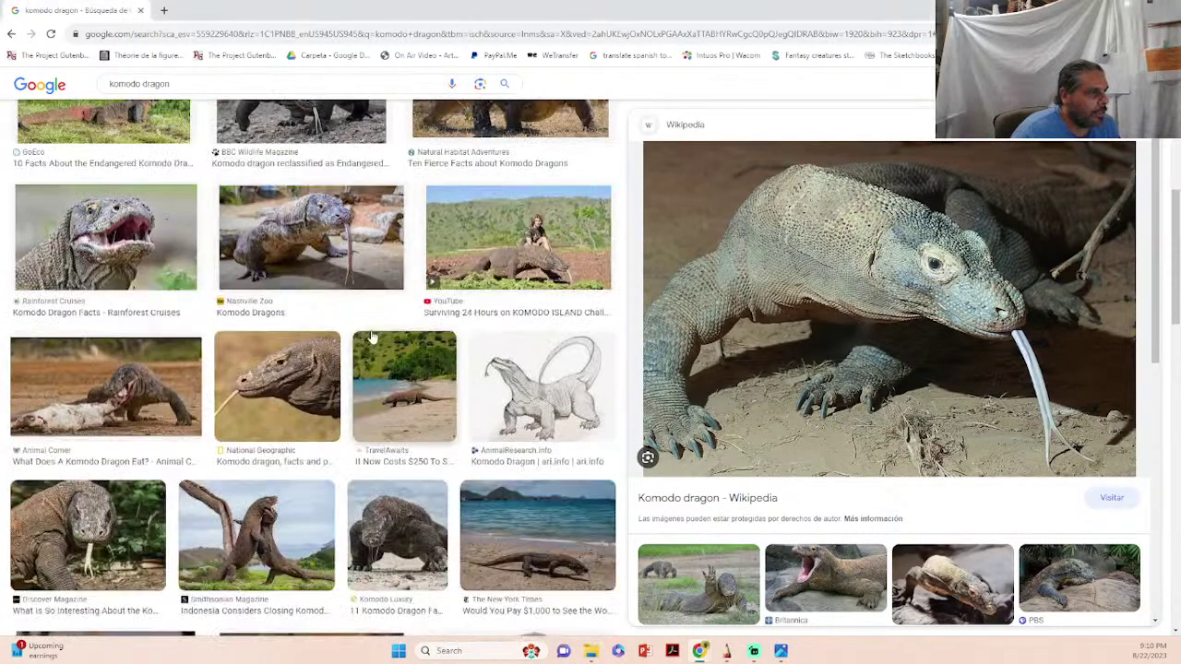
scroll(439, 349, "down", 3)
scroll(432, 356, "down", 2)
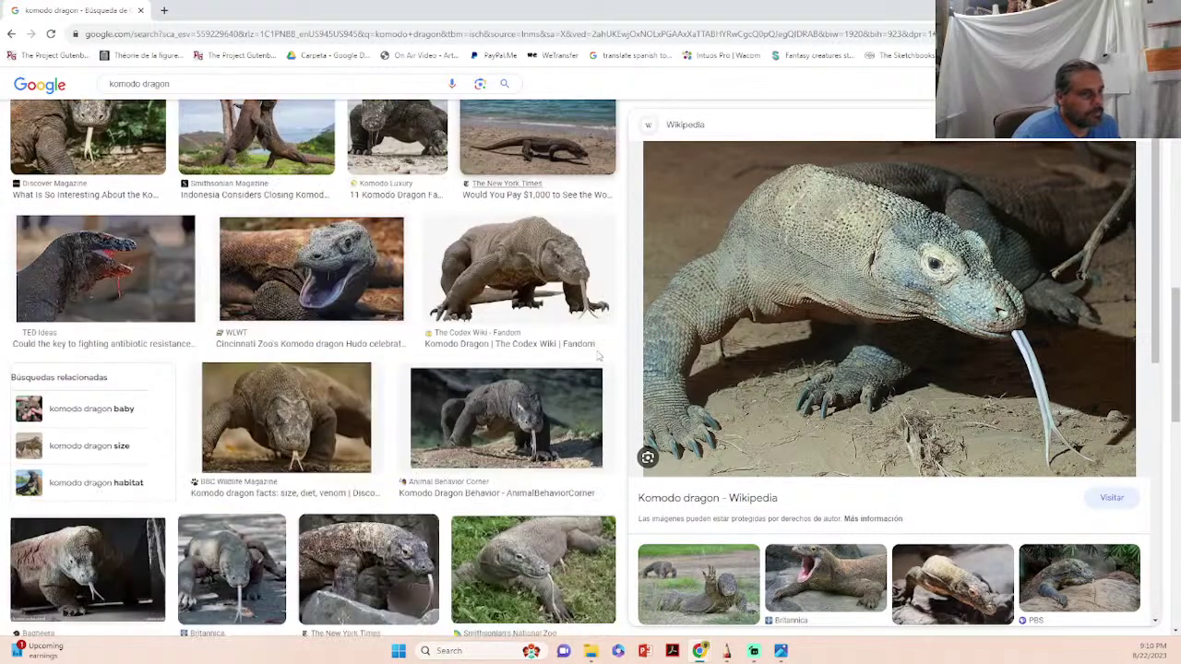
scroll(308, 342, "up", 2)
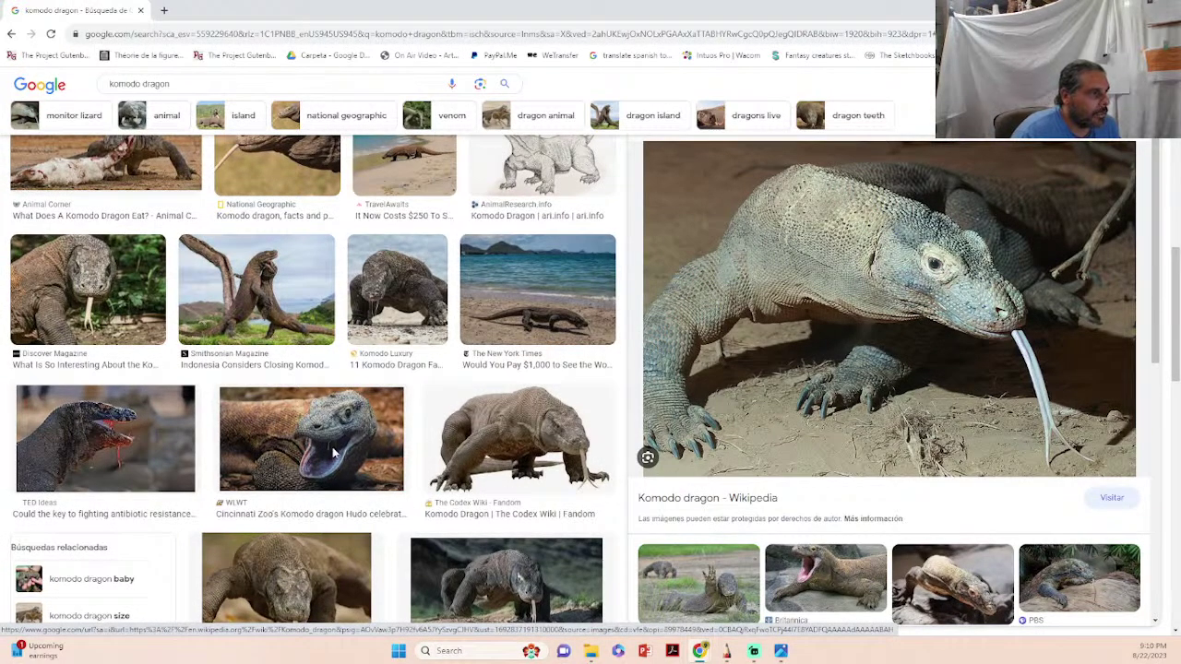
left_click(334, 452)
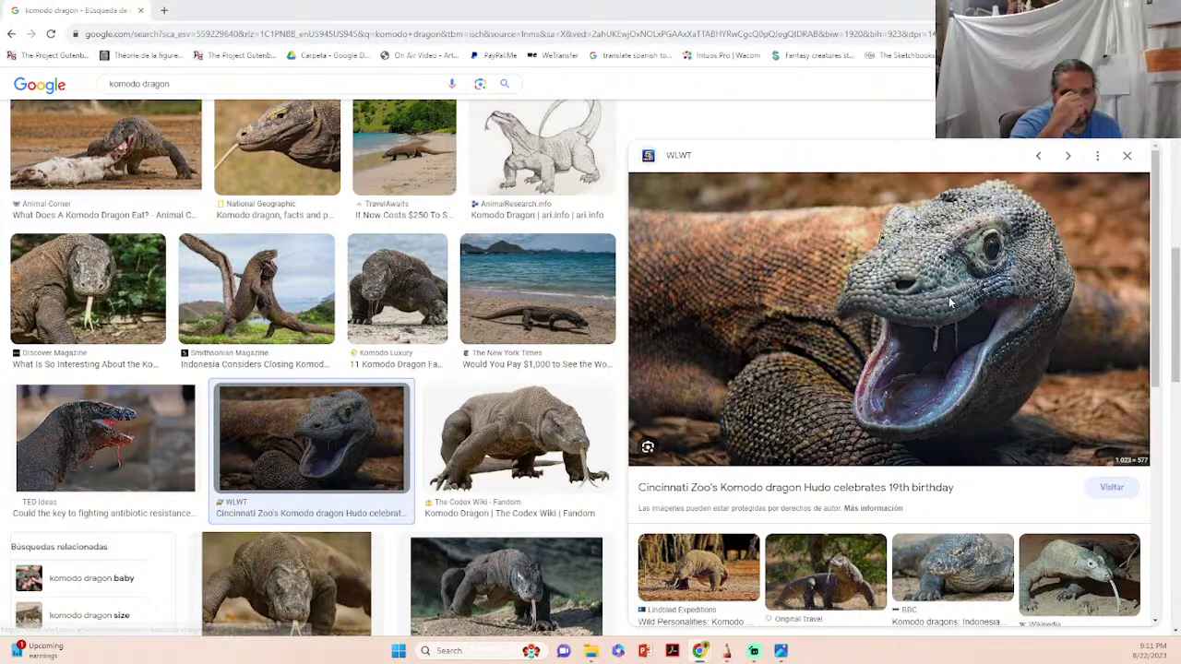
- Save the open-mouthed Komodo dragon photo to the computer as a new reference image
right_click(907, 288)
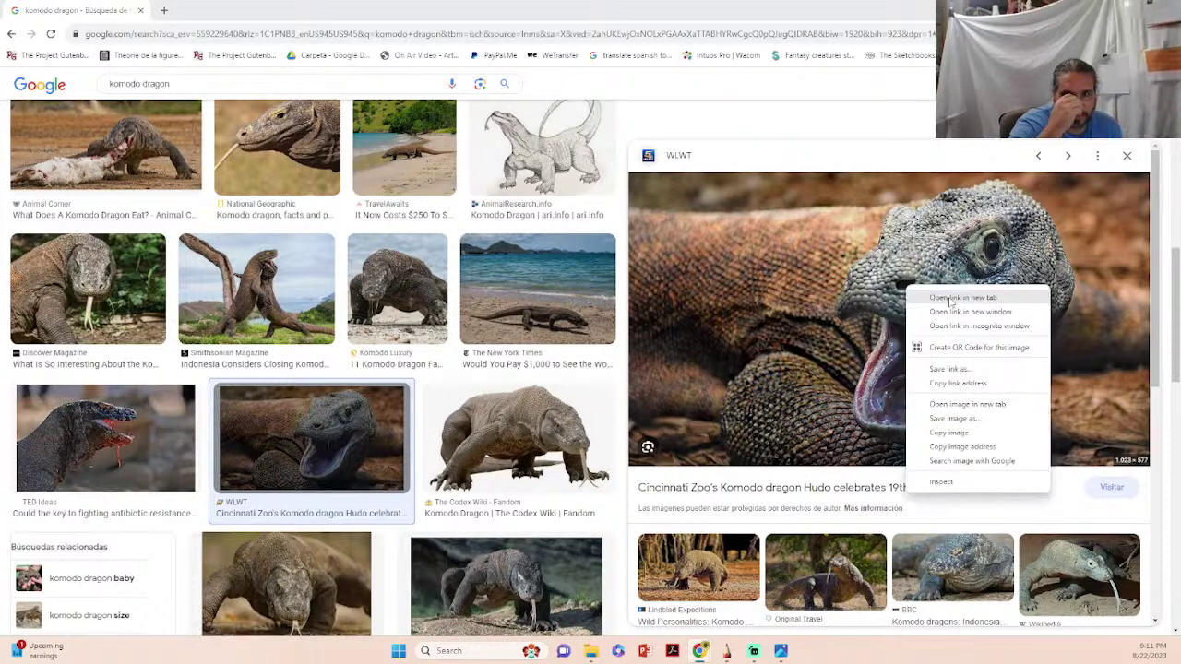
left_click(959, 419)
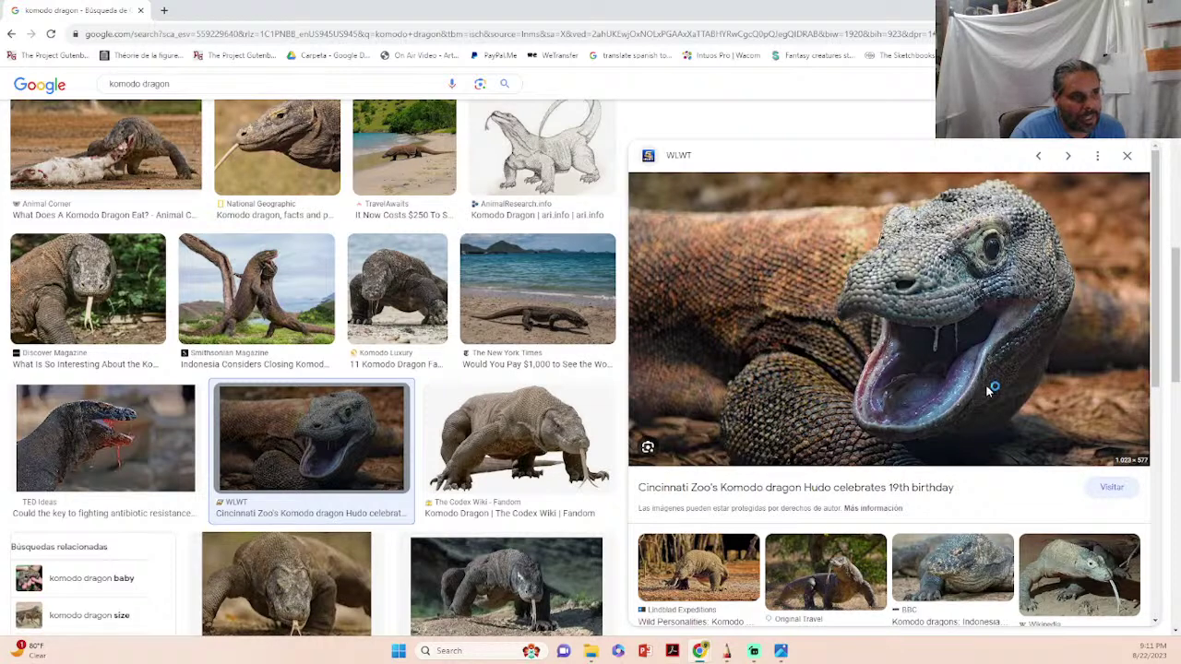
left_click(989, 334)
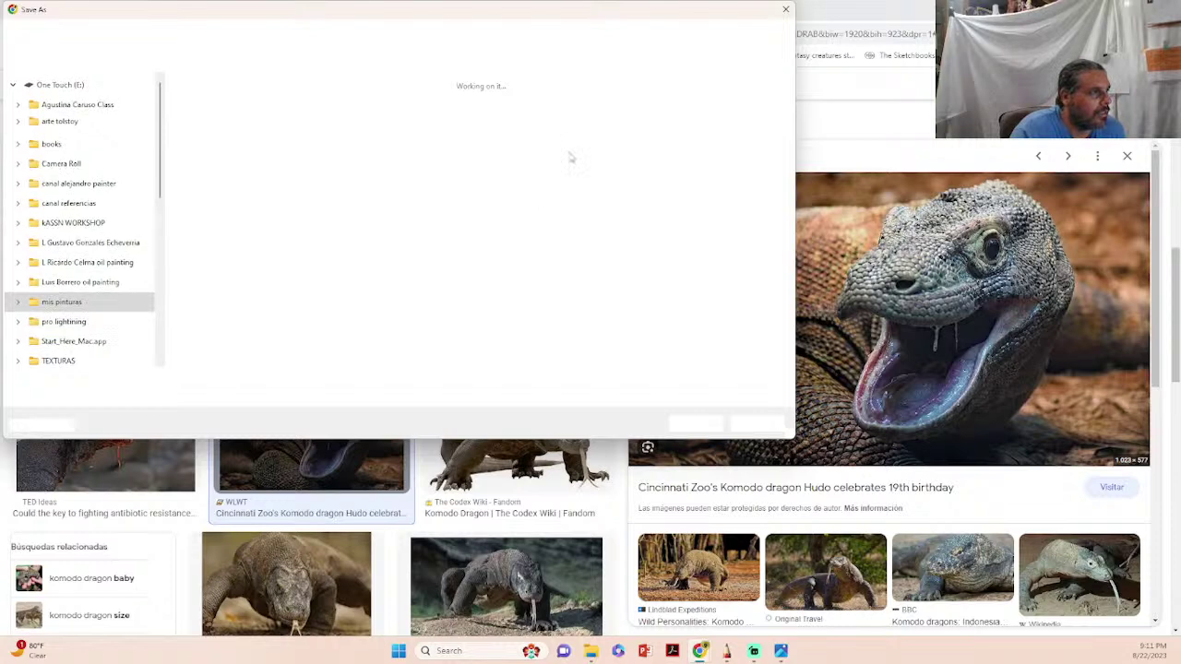
left_click(697, 423)
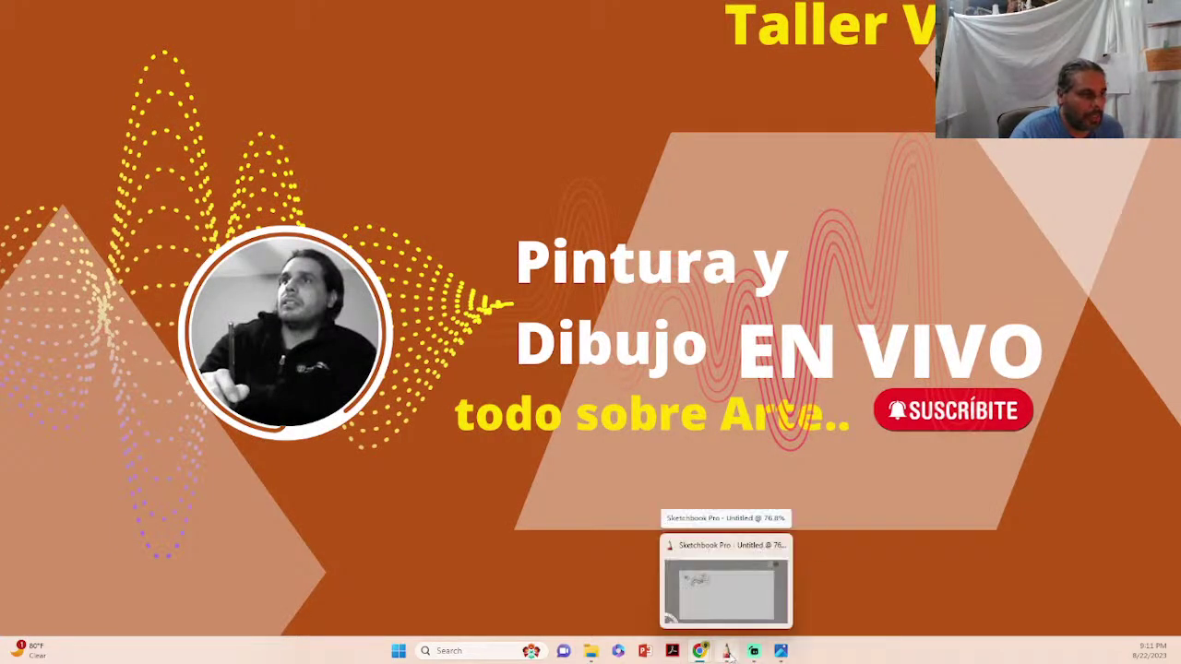
- Return to Sketchbook Pro and add an empty layer above Layer3 for a new drawing
left_click(728, 652)
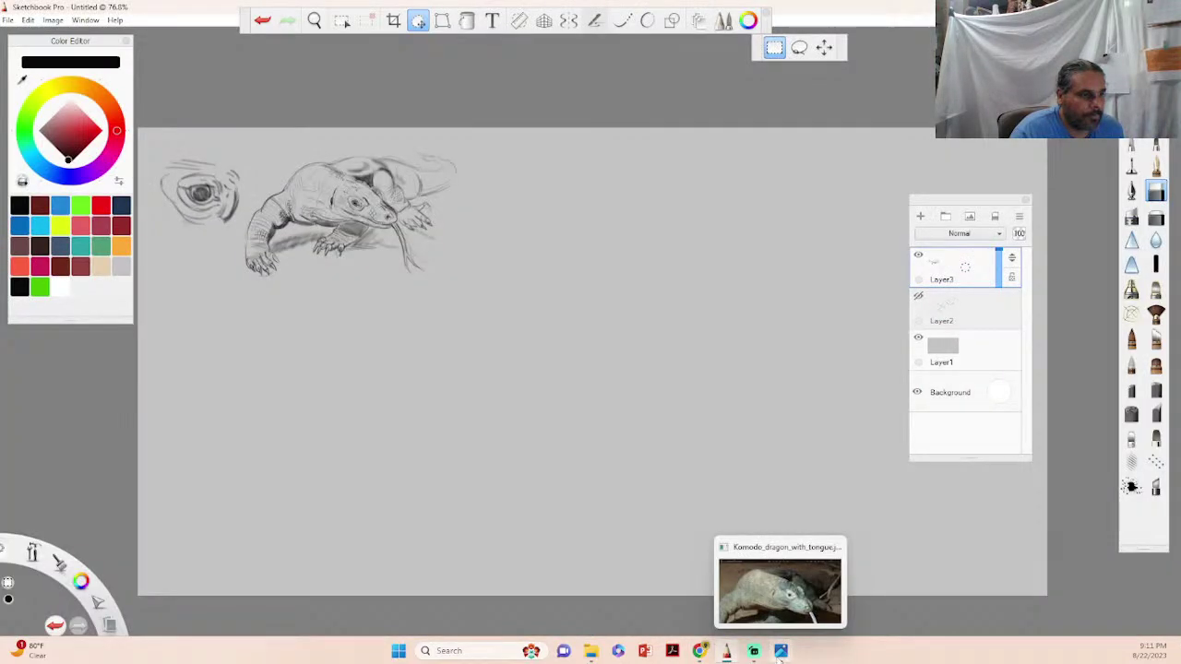
mouse_move(780, 649)
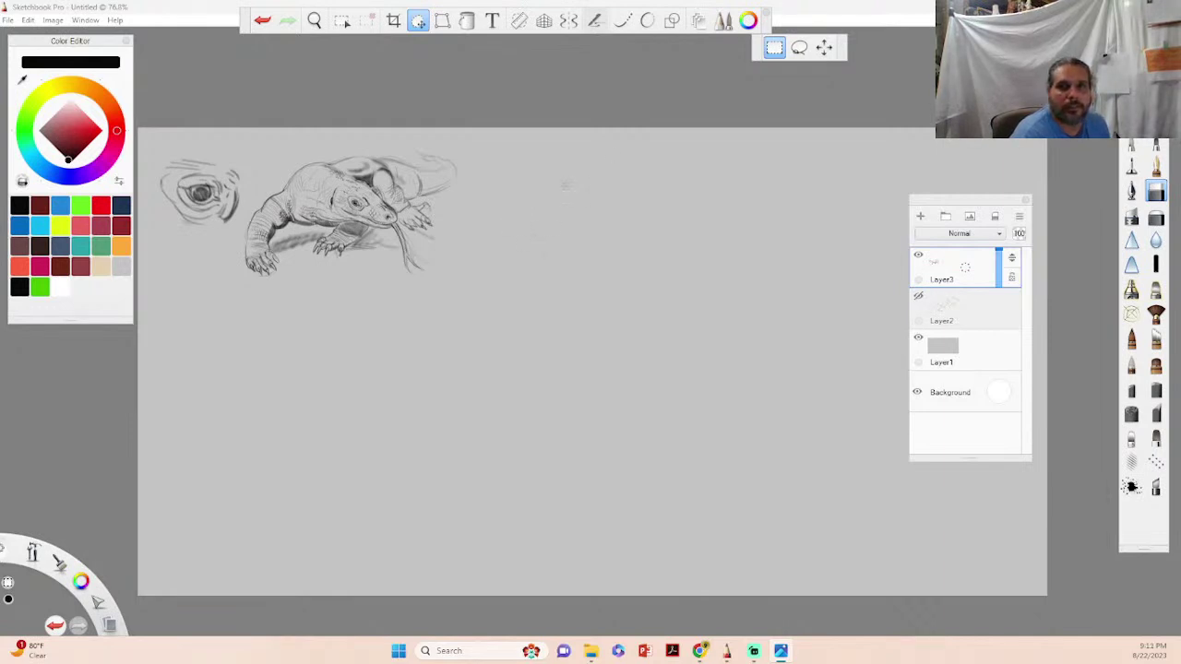
left_click(261, 369)
key("space")
left_click_drag(659, 230, 711, 240)
left_click(920, 216)
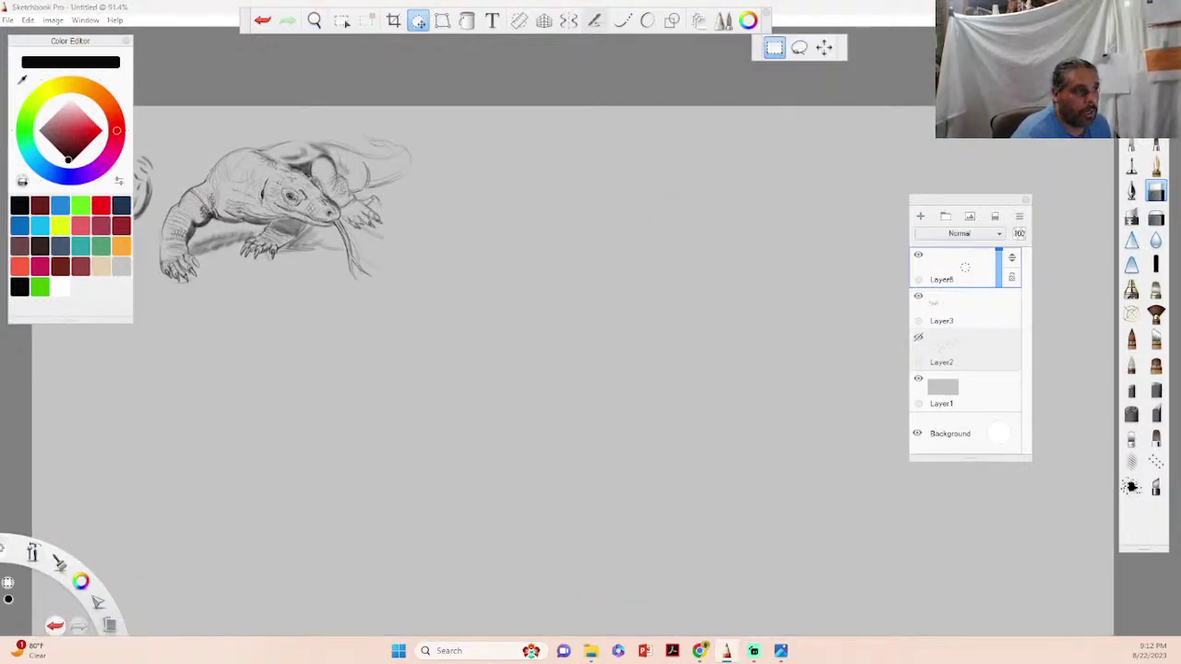
left_click(419, 22)
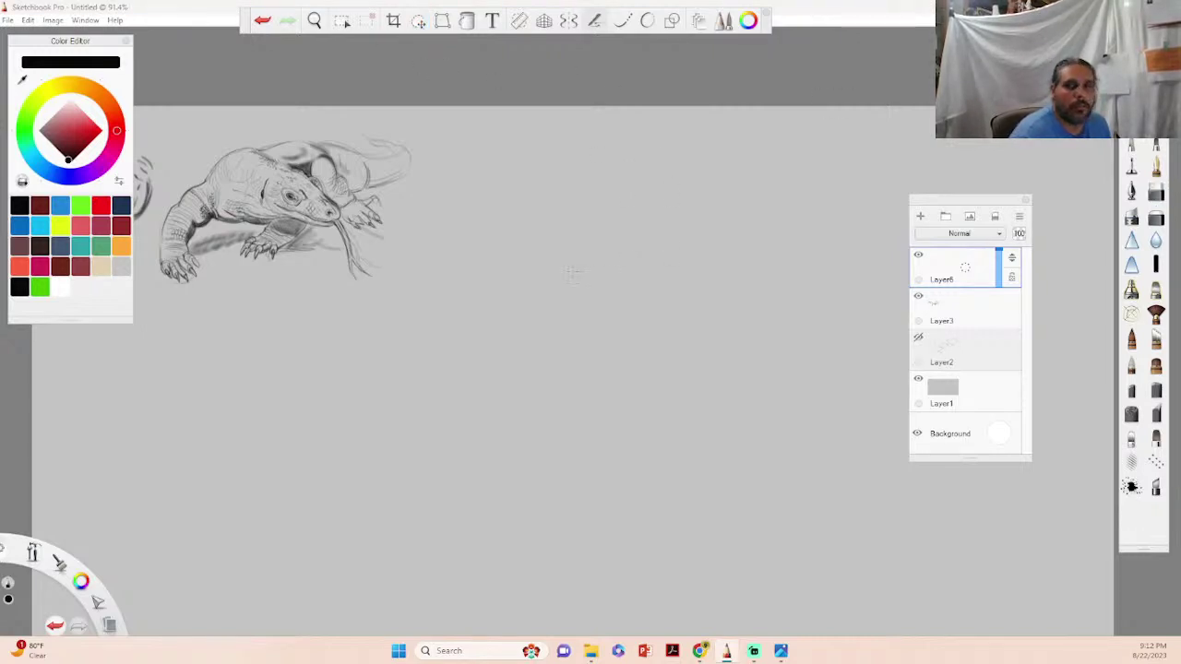
- Sketch a large loose circle for the new dragon's head in the empty area beside the small dragon
left_click_drag(616, 166, 606, 282)
mouse_move(589, 183)
left_mouse_down()
mouse_move(572, 225)
mouse_move(637, 294)
left_mouse_up()
mouse_move(580, 205)
left_mouse_down()
mouse_move(607, 287)
mouse_move(707, 168)
mouse_move(724, 251)
left_mouse_up()
left_click_drag(677, 294, 609, 293)
left_click_drag(683, 153, 668, 295)
left_click_drag(700, 179, 726, 288)
left_click_drag(724, 238, 657, 297)
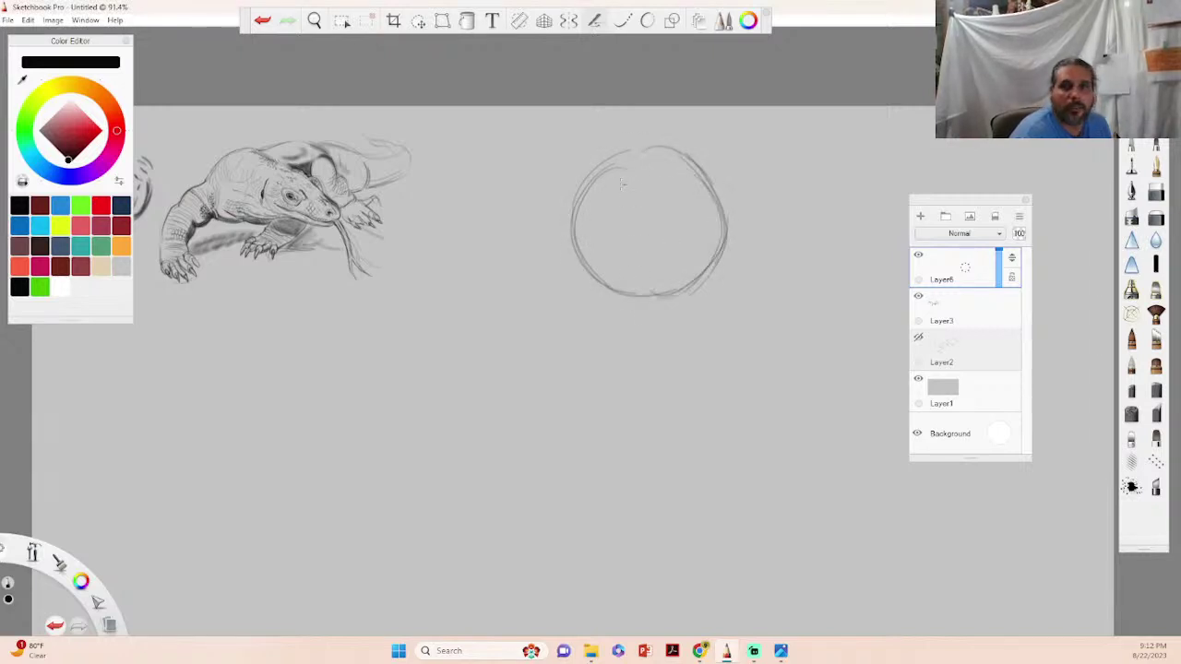
- Block in the snout, brow and upper jaw of the head with straight guide lines around the circle
left_click_drag(528, 209, 631, 218)
mouse_move(503, 241)
left_mouse_down()
mouse_move(572, 164)
mouse_move(487, 262)
mouse_move(490, 290)
mouse_move(546, 297)
mouse_move(650, 250)
left_mouse_up()
left_click_drag(568, 294, 657, 244)
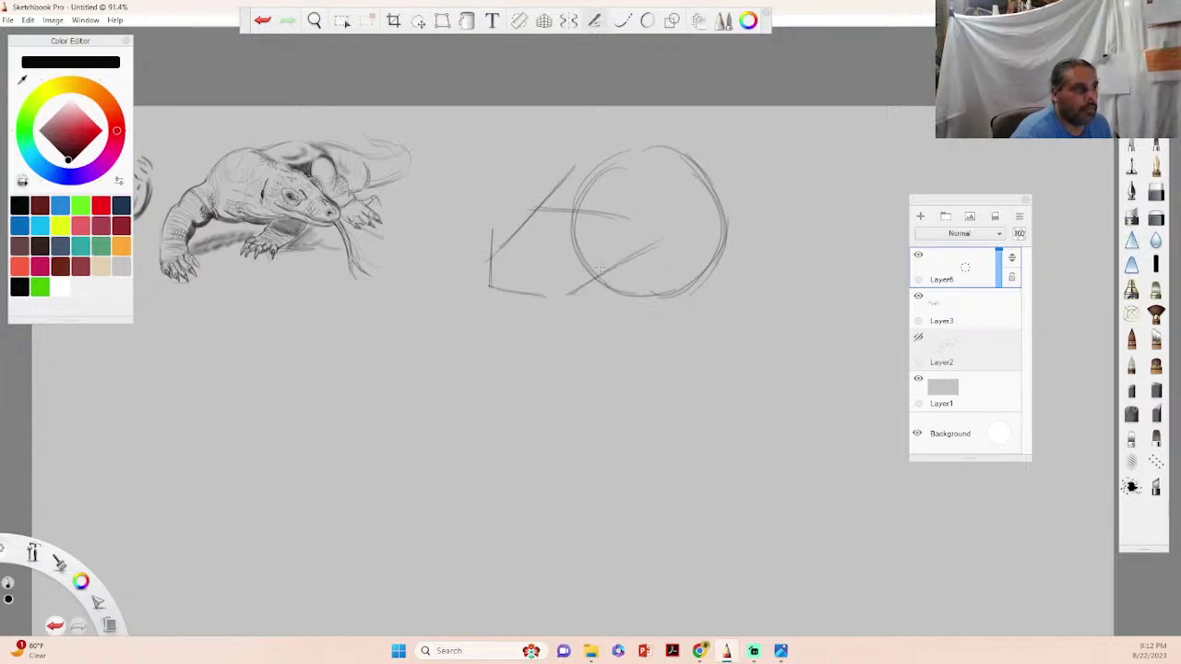
left_click_drag(590, 214, 657, 173)
mouse_move(585, 164)
left_mouse_down()
mouse_move(657, 162)
mouse_move(676, 251)
left_mouse_up()
left_click_drag(677, 171, 673, 258)
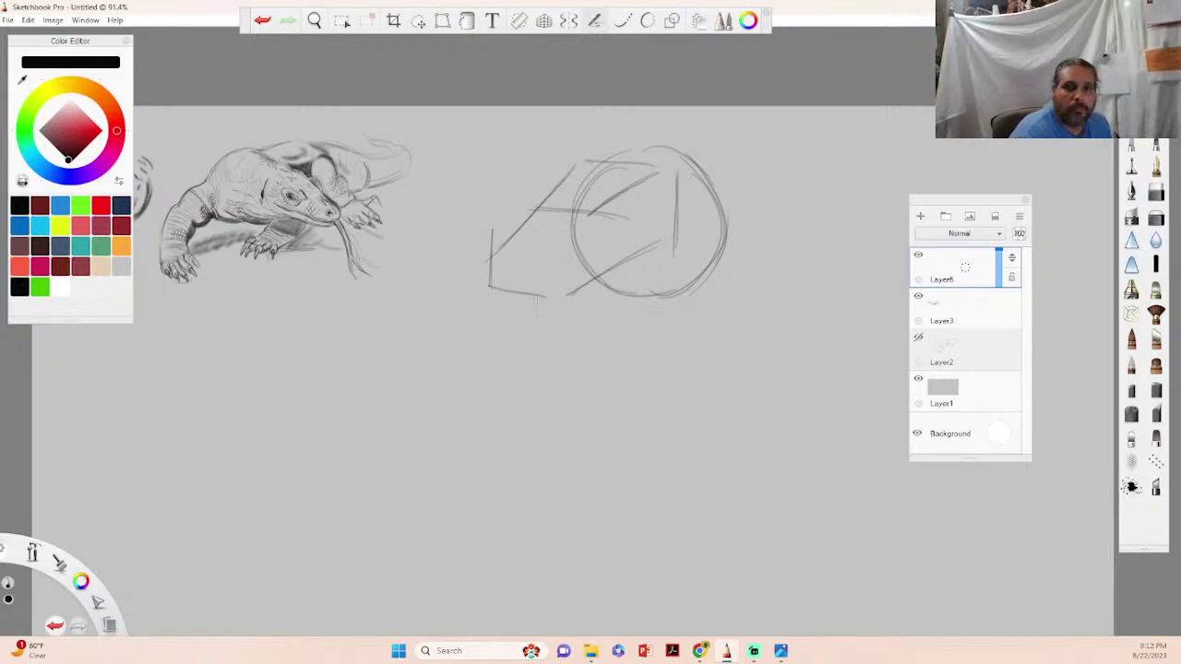
mouse_move(552, 303)
left_mouse_down()
mouse_move(636, 240)
mouse_move(673, 243)
left_mouse_up()
left_click_drag(605, 312, 664, 247)
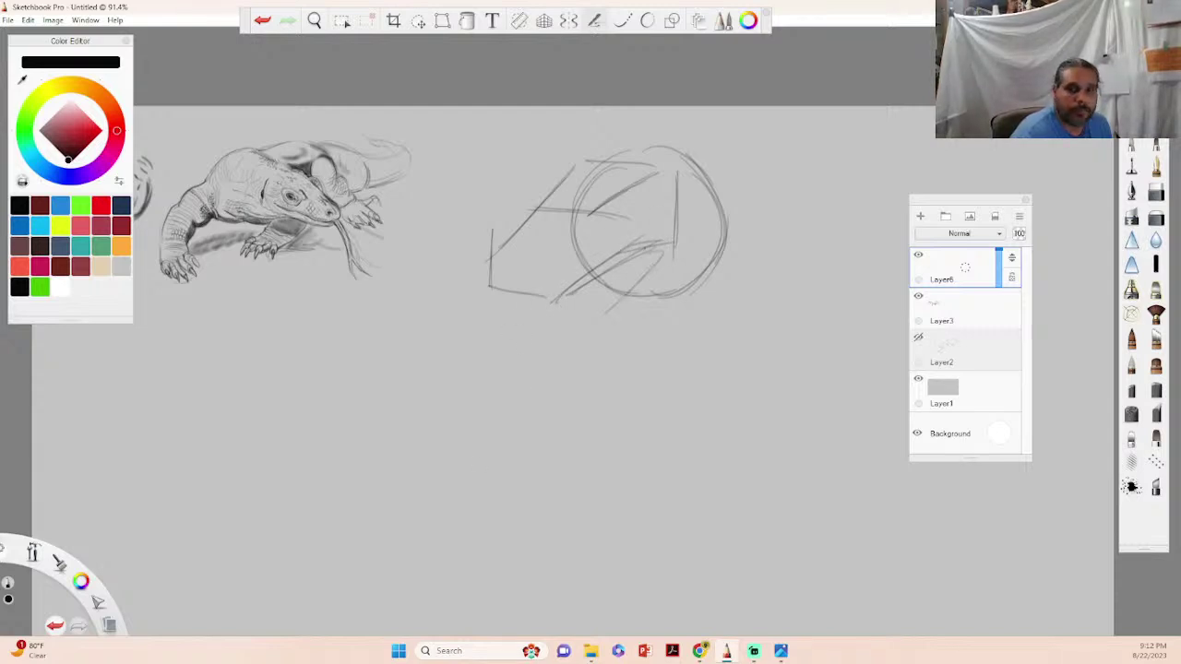
- Rough in the open lower jaw below the snout and a slanted neck line behind it
left_click_drag(529, 267, 513, 330)
left_click_drag(483, 258, 506, 376)
mouse_move(491, 286)
left_mouse_down()
mouse_move(515, 388)
mouse_move(587, 373)
mouse_move(632, 308)
left_mouse_up()
left_click_drag(663, 260, 602, 360)
mouse_move(646, 257)
left_mouse_down()
mouse_move(676, 259)
mouse_move(602, 364)
left_mouse_up()
mouse_move(714, 202)
left_mouse_down()
mouse_move(727, 254)
mouse_move(638, 404)
left_mouse_up()
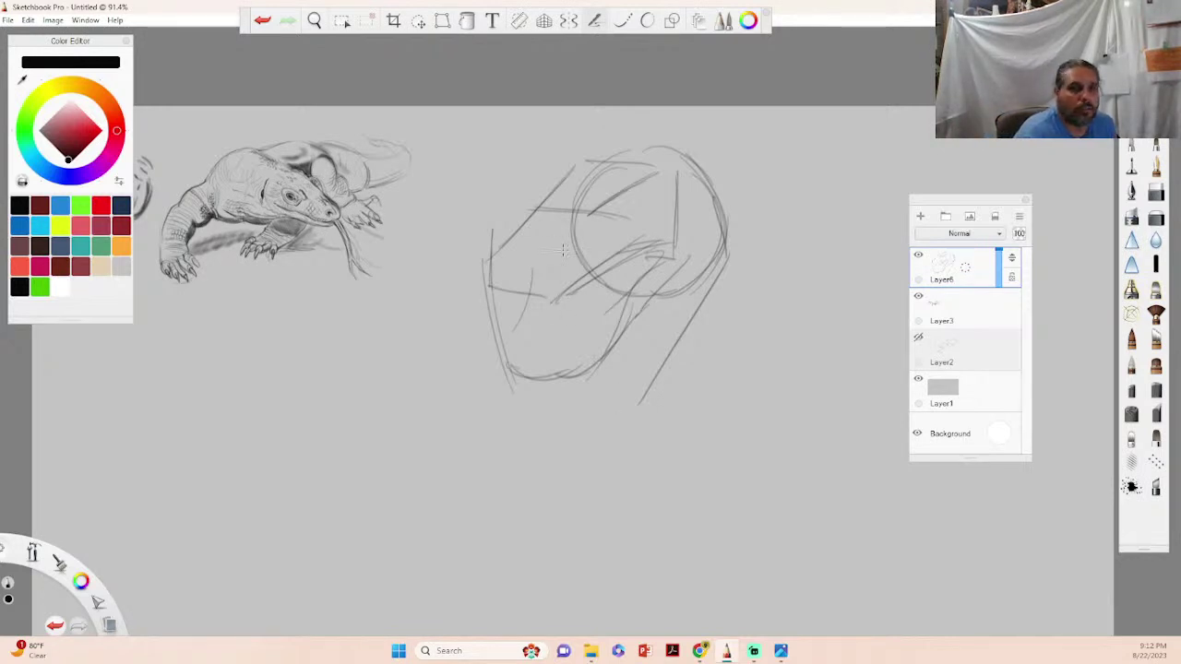
- Sketch the eye socket, far brow bump, wavy upper lip and nostril, and firm up the top contour of the head
mouse_move(597, 208)
left_mouse_down()
mouse_move(617, 184)
mouse_move(646, 179)
mouse_move(653, 212)
mouse_move(624, 242)
mouse_move(653, 210)
mouse_move(640, 186)
mouse_move(653, 214)
left_mouse_up()
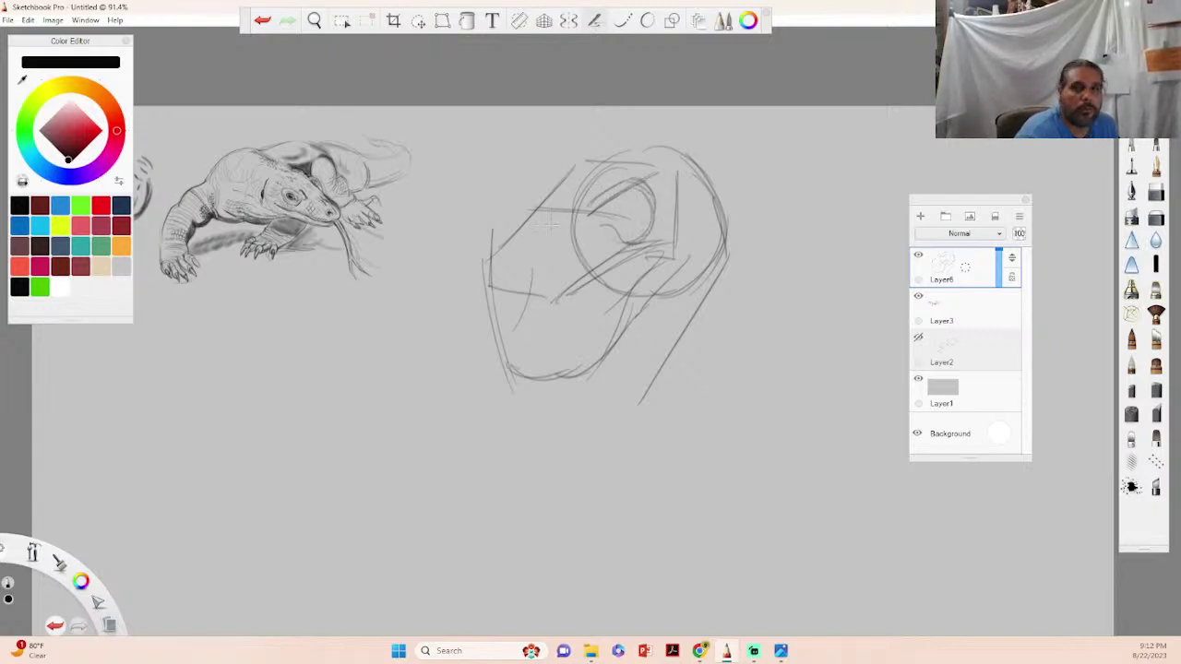
mouse_move(560, 183)
left_mouse_down()
mouse_move(544, 177)
mouse_move(526, 211)
mouse_move(535, 174)
mouse_move(558, 184)
left_mouse_up()
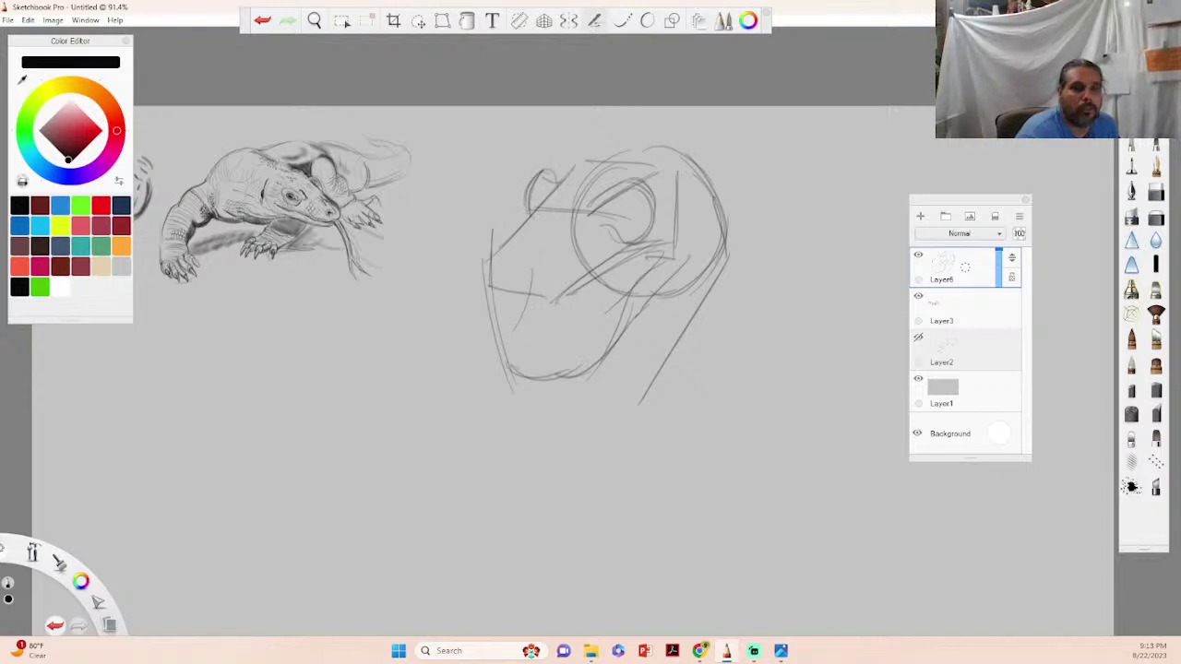
mouse_move(644, 238)
left_mouse_down()
mouse_move(576, 265)
mouse_move(512, 262)
mouse_move(478, 280)
mouse_move(508, 294)
mouse_move(606, 288)
left_mouse_up()
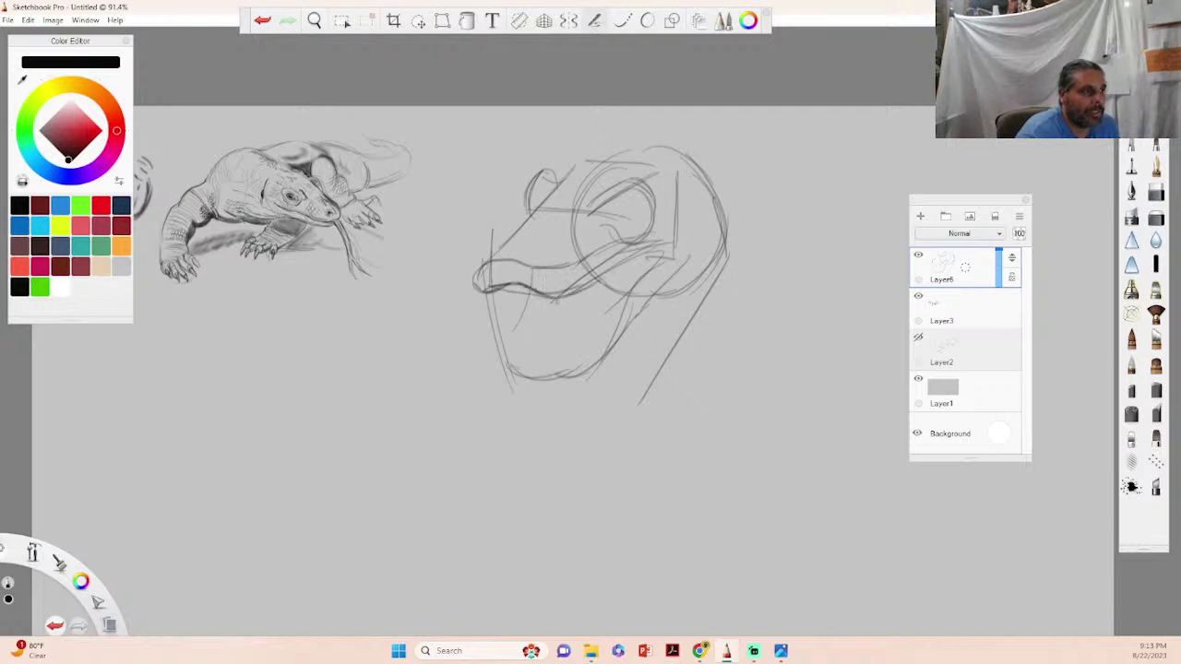
mouse_move(543, 252)
left_mouse_down()
mouse_move(546, 266)
mouse_move(561, 258)
left_mouse_up()
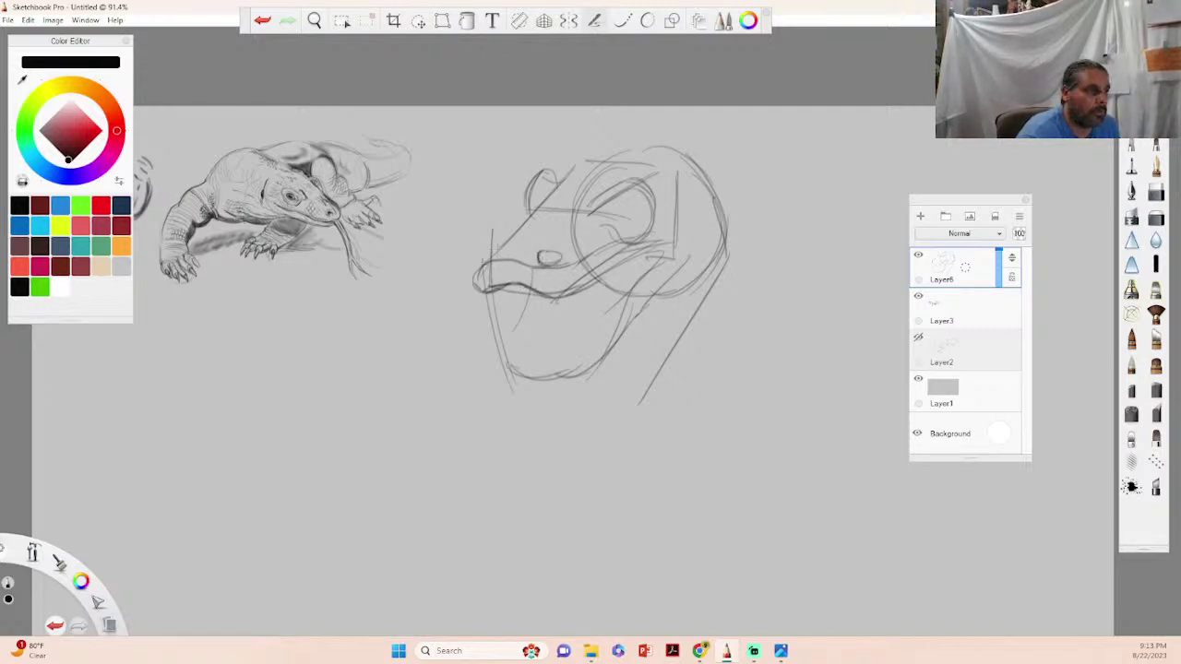
mouse_move(480, 264)
left_mouse_down()
mouse_move(486, 244)
mouse_move(587, 160)
mouse_move(633, 162)
mouse_move(644, 145)
mouse_move(675, 155)
mouse_move(688, 184)
left_mouse_up()
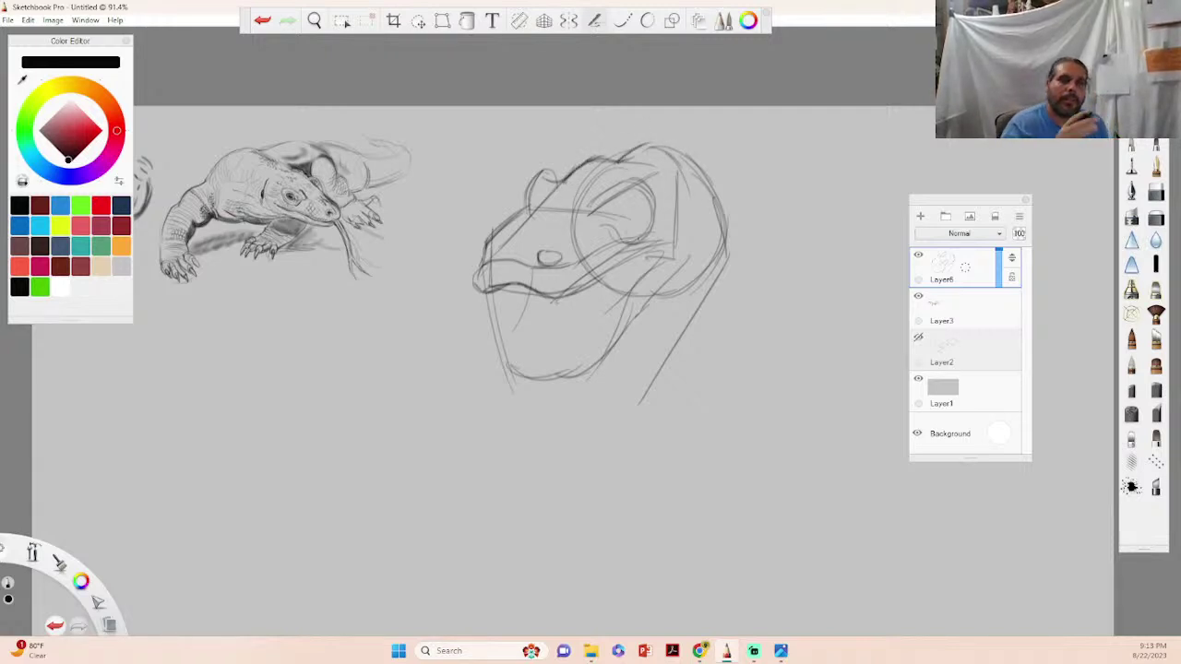
- Shape the mouth corner and give the open lower jaw a thick rim with inner and outer contours
mouse_move(574, 291)
left_mouse_down()
mouse_move(639, 262)
mouse_move(665, 233)
mouse_move(658, 262)
mouse_move(671, 261)
mouse_move(653, 290)
mouse_move(621, 301)
left_mouse_up()
left_click_drag(650, 259, 607, 327)
left_click_drag(627, 288, 582, 362)
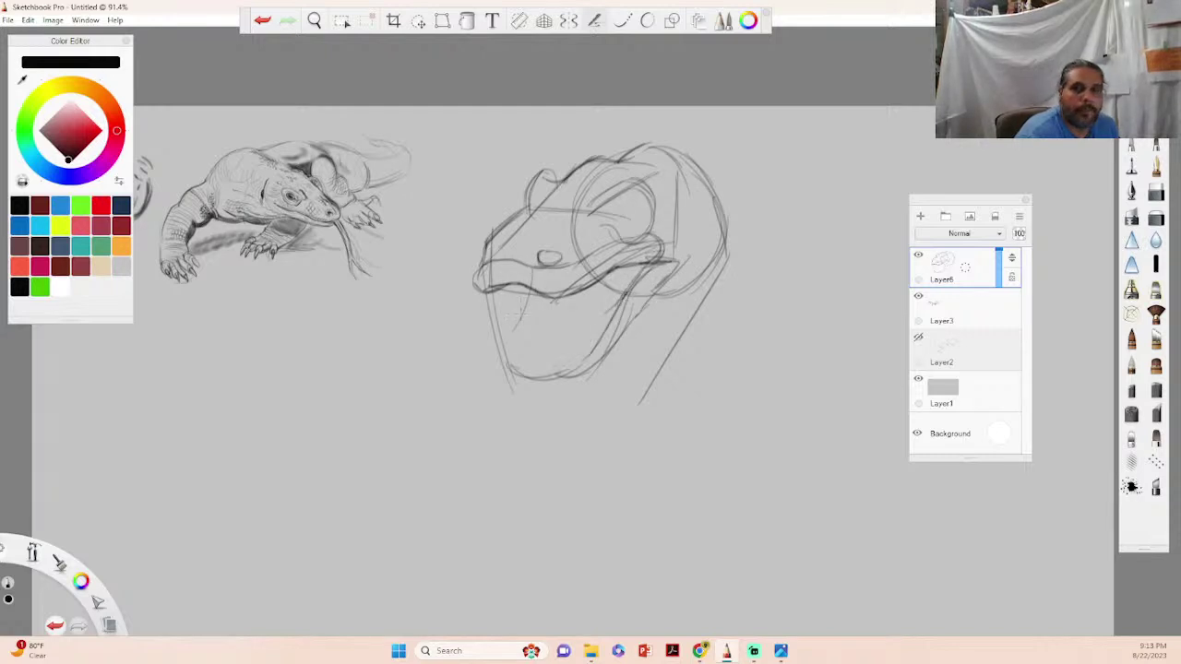
left_click_drag(536, 267, 533, 317)
left_click_drag(533, 274, 502, 376)
mouse_move(519, 308)
left_mouse_down()
mouse_move(505, 367)
mouse_move(554, 395)
left_mouse_up()
mouse_move(518, 382)
left_mouse_down()
mouse_move(569, 398)
mouse_move(558, 391)
mouse_move(613, 358)
mouse_move(616, 370)
mouse_move(674, 277)
left_mouse_up()
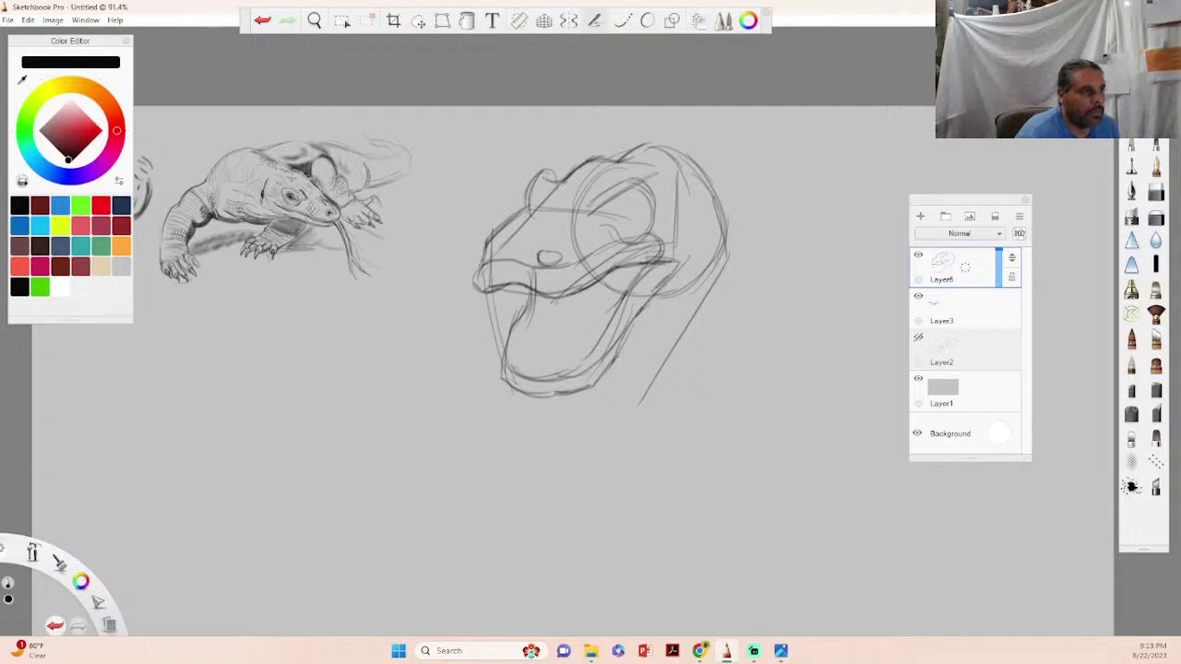
- Add the throat line, an eye aligned on a guide across the head, and a firmer far jaw edge
left_click_drag(561, 387, 682, 386)
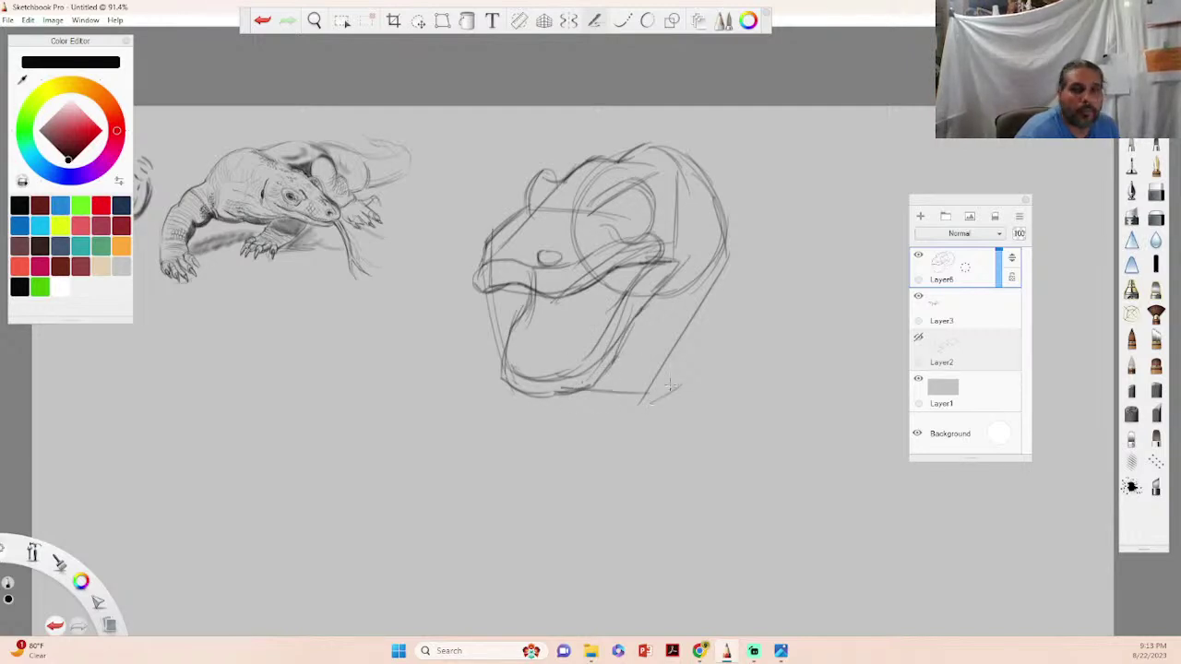
mouse_move(723, 262)
left_mouse_down()
mouse_move(680, 301)
mouse_move(661, 301)
left_mouse_up()
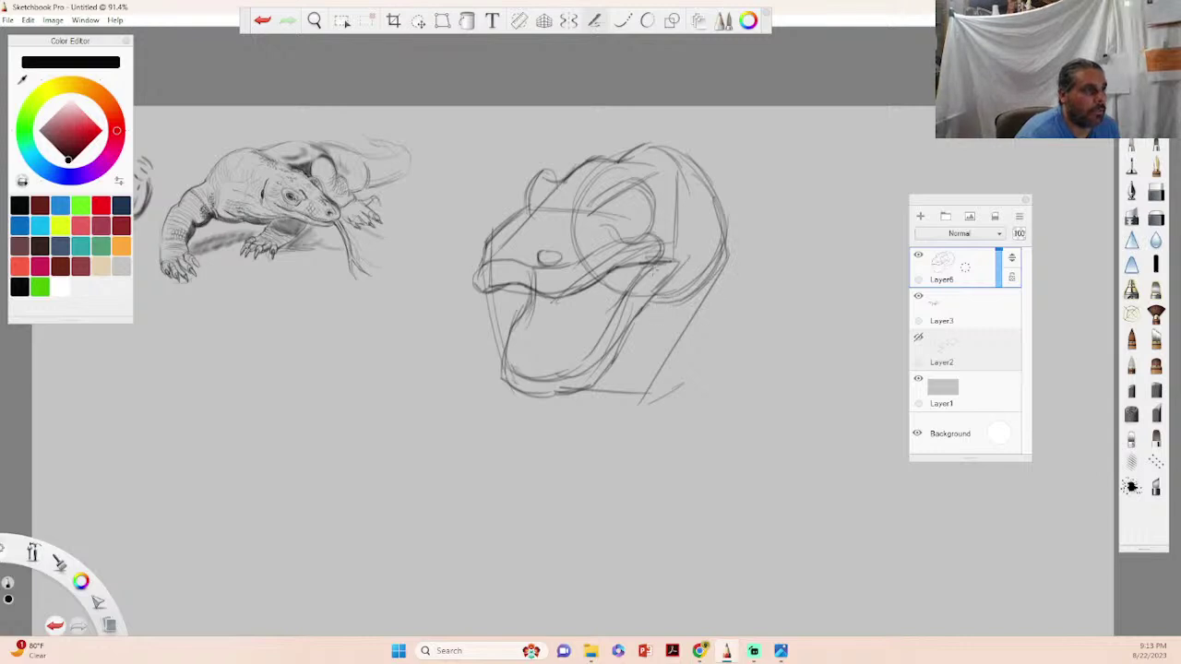
mouse_move(496, 191)
left_mouse_down()
mouse_move(679, 213)
mouse_move(631, 230)
mouse_move(644, 228)
left_mouse_up()
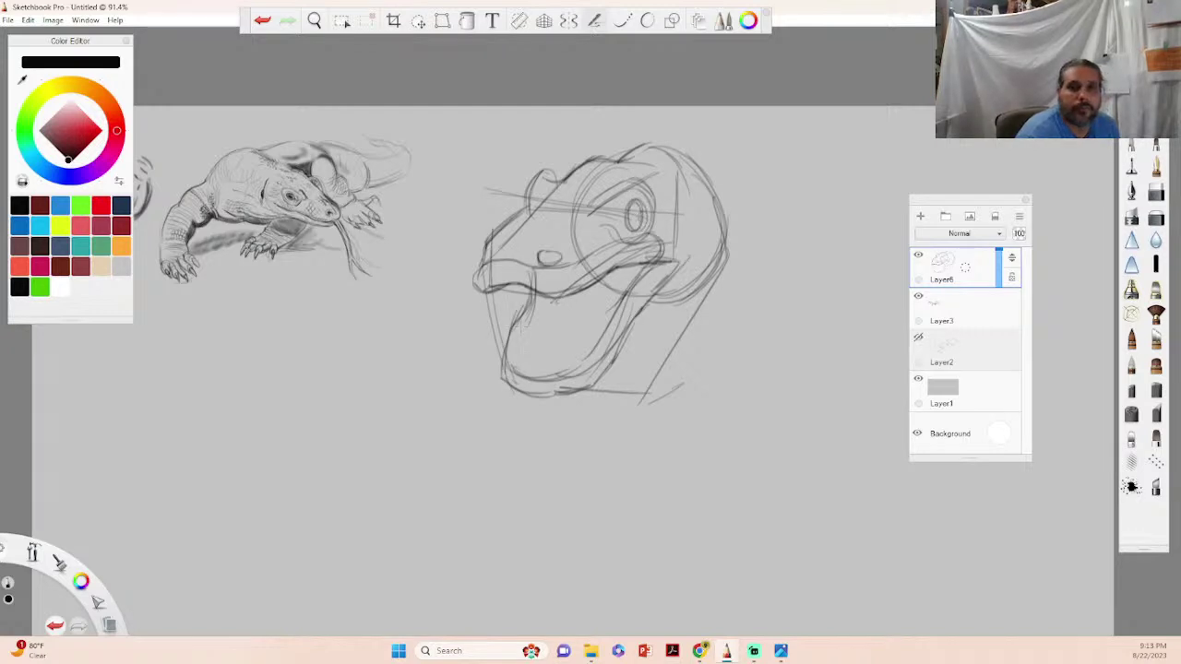
mouse_move(551, 297)
left_mouse_down()
mouse_move(515, 378)
mouse_move(534, 323)
mouse_move(507, 339)
left_mouse_up()
left_click_drag(530, 299, 498, 389)
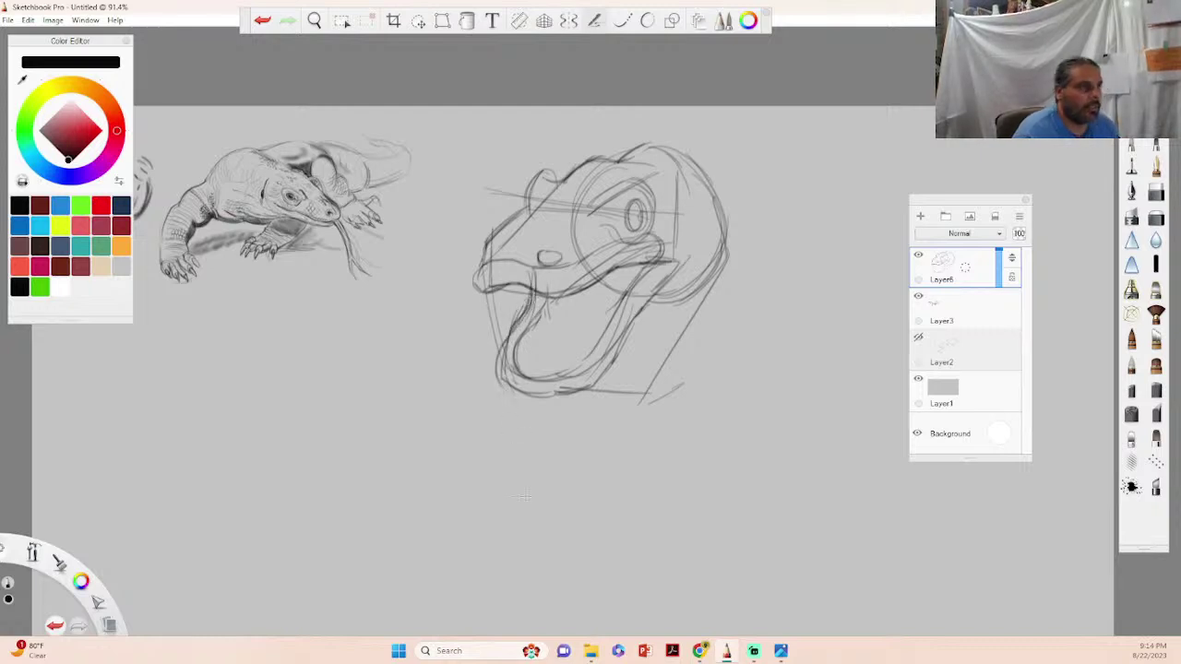
- Lower the opacity of Layer6, add a new layer above it and zoom in on the head sketch
mouse_move(590, 651)
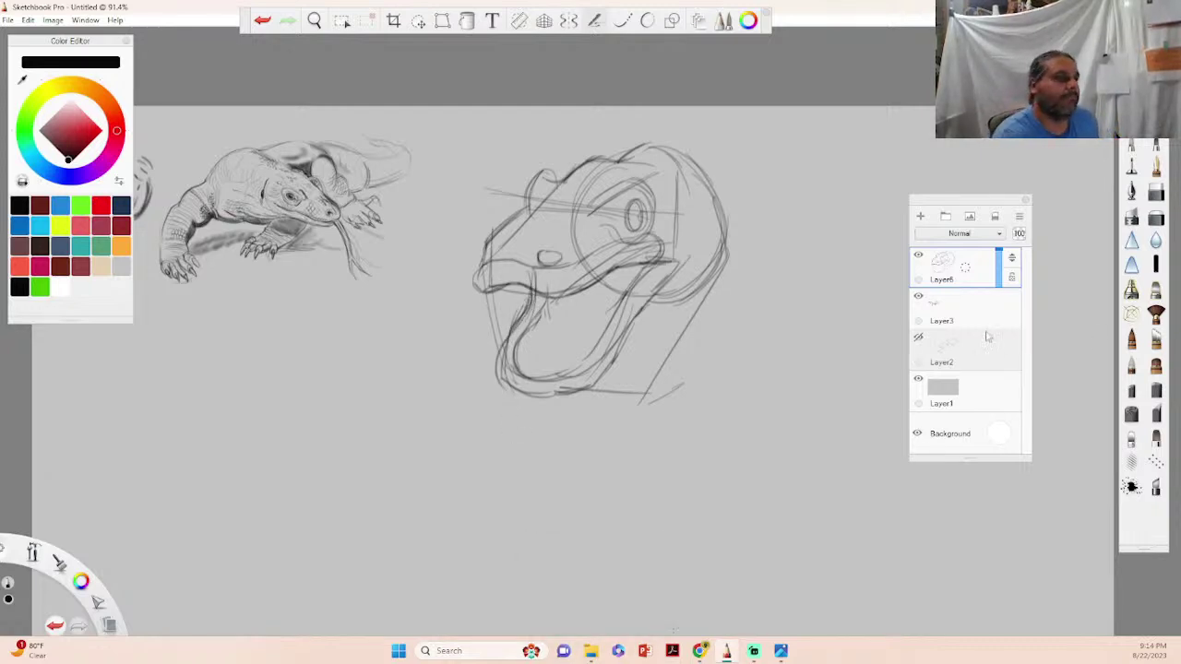
left_click_drag(999, 251, 999, 275)
left_click(920, 215)
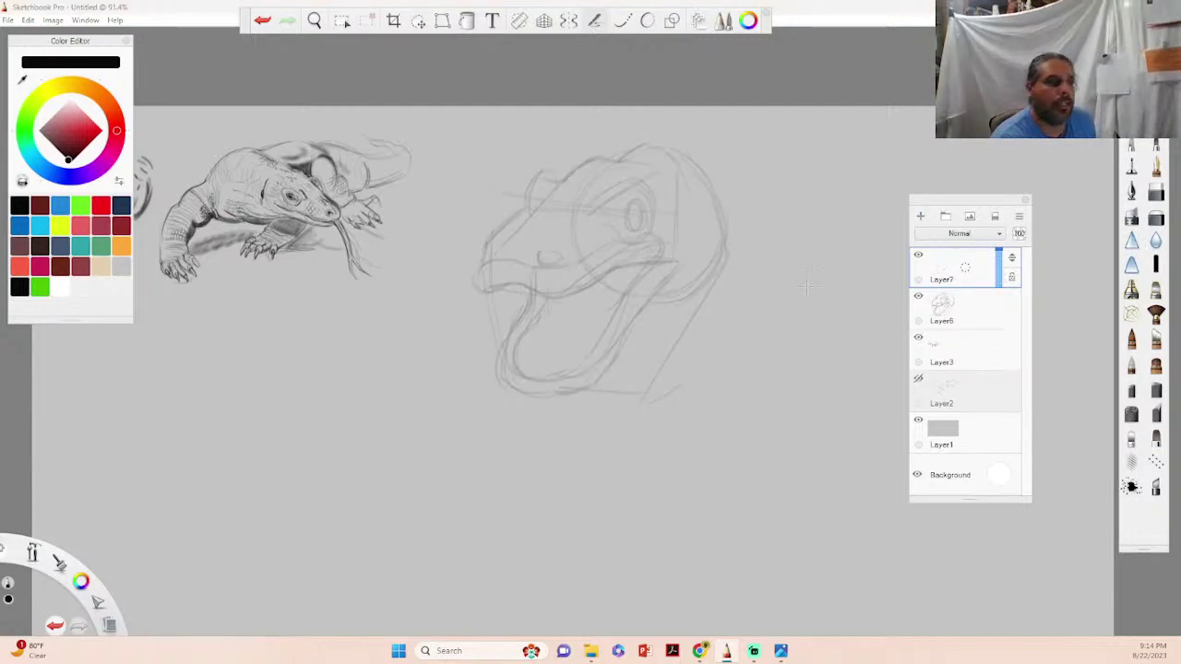
left_click(314, 20)
left_click_drag(611, 222, 650, 253)
left_click(682, 225)
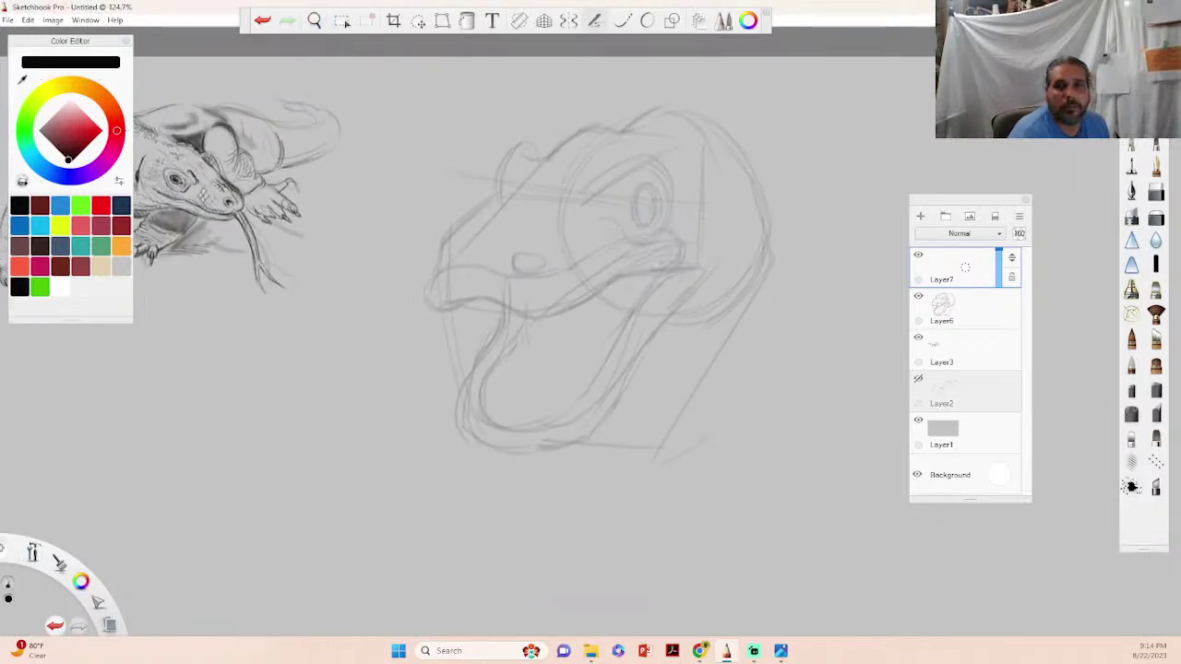
- Draw the far brow bump, forehead creases, near brow ridge and eye in darker line over the faded sketch
mouse_move(491, 213)
left_mouse_down()
mouse_move(507, 155)
mouse_move(528, 140)
mouse_move(540, 151)
left_mouse_up()
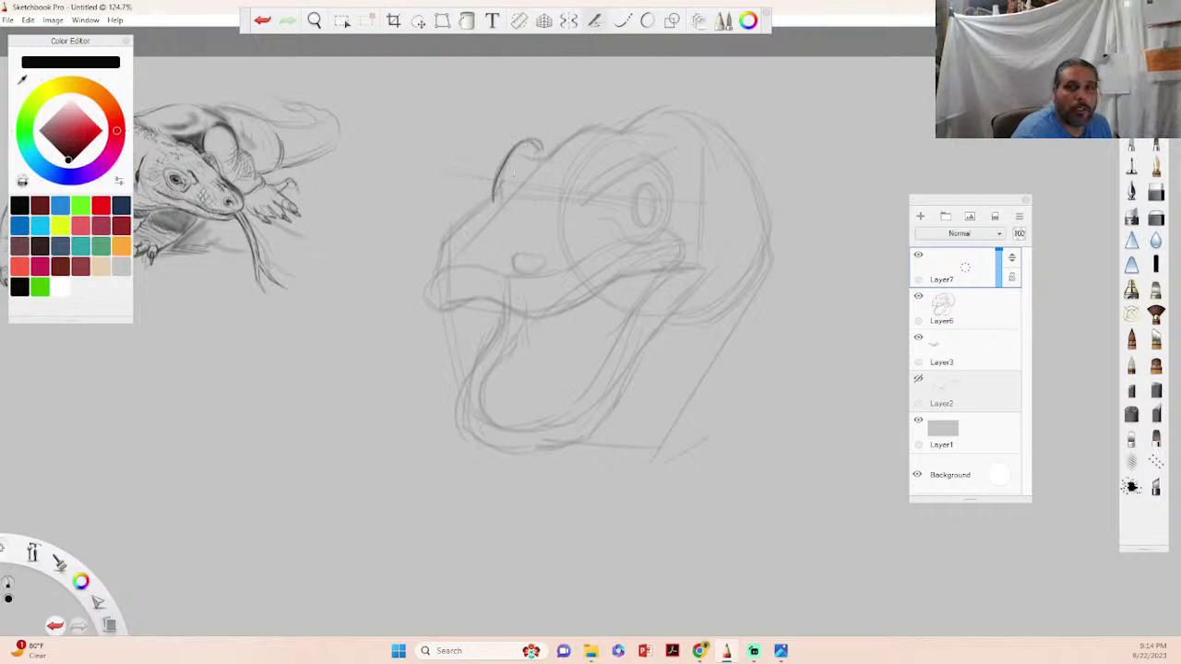
left_click_drag(505, 189, 557, 146)
left_click_drag(528, 192, 581, 194)
left_click_drag(552, 168, 599, 173)
left_click_drag(573, 149, 619, 155)
mouse_move(582, 198)
left_mouse_down()
mouse_move(637, 166)
mouse_move(574, 224)
left_mouse_up()
mouse_move(627, 194)
left_mouse_down()
mouse_move(568, 223)
mouse_move(639, 227)
mouse_move(629, 196)
mouse_move(628, 218)
mouse_move(657, 216)
mouse_move(639, 198)
mouse_move(633, 221)
mouse_move(653, 211)
mouse_move(642, 228)
left_mouse_up()
left_click_drag(641, 193, 637, 220)
mouse_move(644, 173)
left_mouse_down()
mouse_move(662, 195)
mouse_move(700, 178)
mouse_move(672, 198)
left_mouse_up()
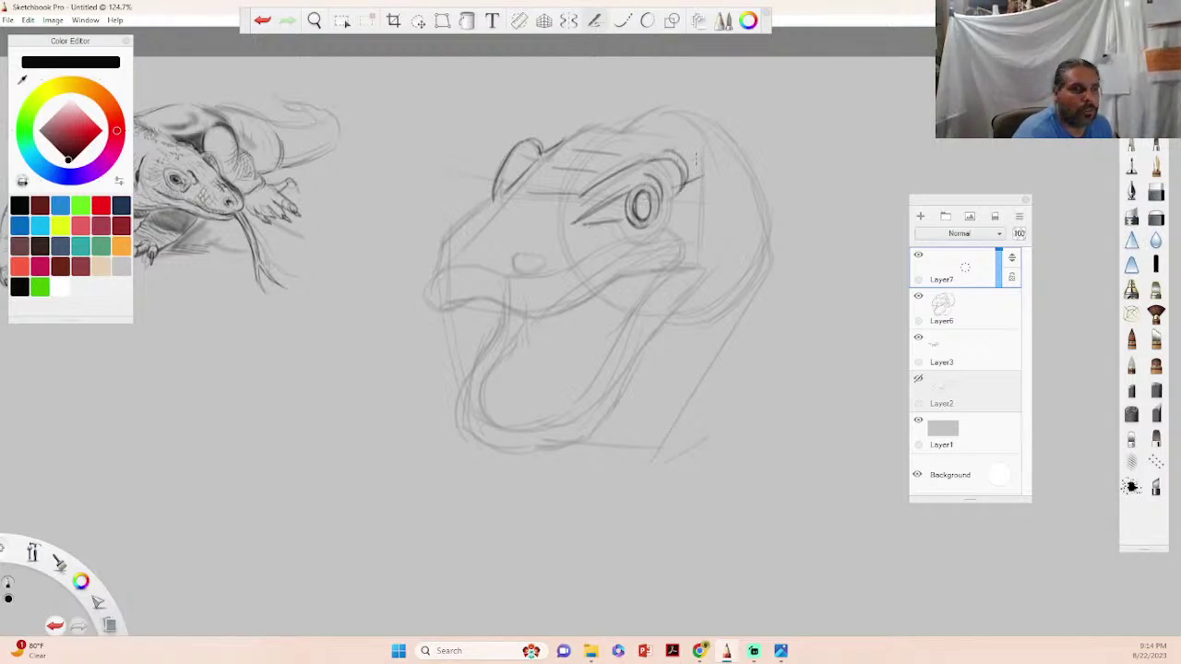
- Draw the back of the head, the curved cheek fold and the skull's top contour down to the far brow
mouse_move(668, 122)
left_mouse_down()
mouse_move(711, 145)
mouse_move(753, 201)
left_mouse_up()
left_click_drag(722, 151, 752, 236)
mouse_move(719, 189)
left_mouse_down()
mouse_move(718, 253)
mouse_move(701, 268)
left_mouse_up()
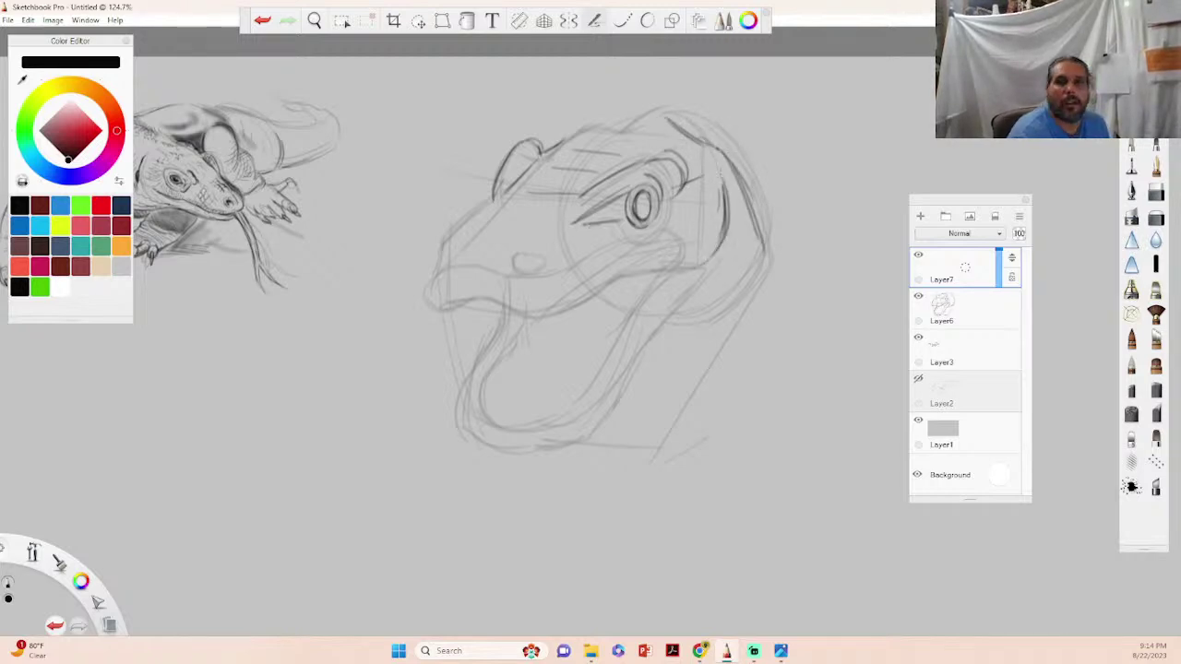
mouse_move(684, 130)
left_mouse_down()
mouse_move(637, 119)
mouse_move(550, 153)
left_mouse_up()
mouse_move(603, 123)
left_mouse_down()
mouse_move(552, 147)
mouse_move(657, 116)
left_mouse_up()
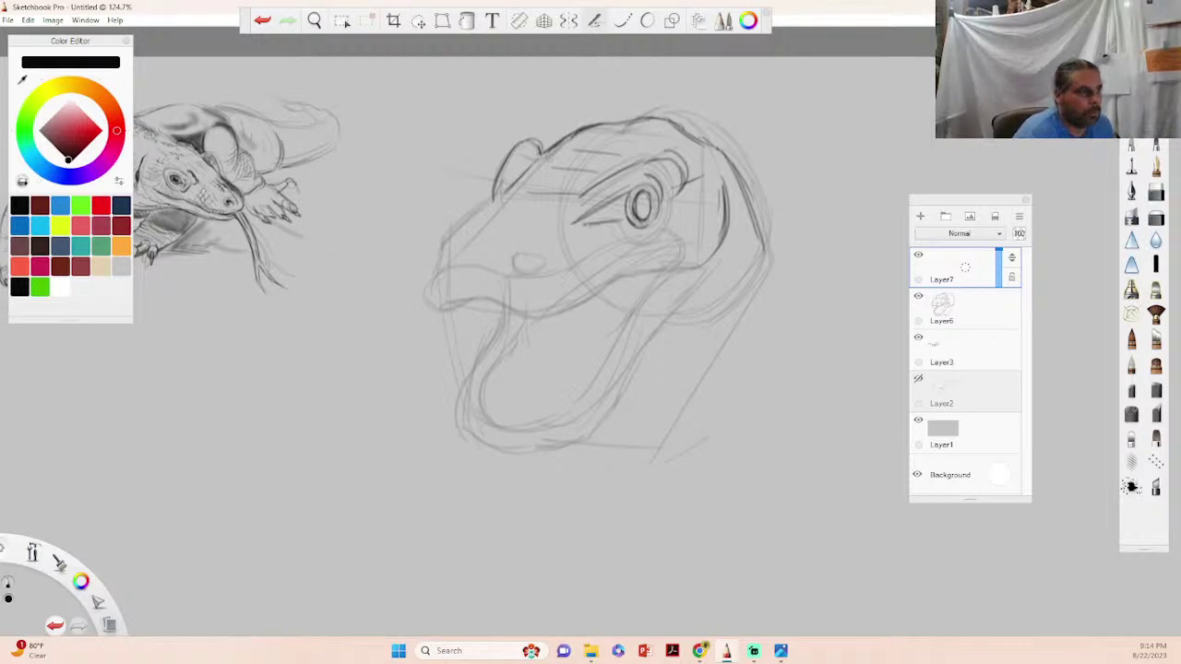
- Outline the snout, nostril and upper lip, with the lip fold running back to the mouth corner
mouse_move(612, 275)
left_mouse_down()
mouse_move(642, 257)
mouse_move(716, 249)
left_mouse_up()
mouse_move(627, 260)
left_mouse_down()
mouse_move(581, 301)
mouse_move(618, 263)
mouse_move(611, 232)
mouse_move(498, 270)
mouse_move(519, 250)
mouse_move(531, 249)
mouse_move(515, 260)
mouse_move(540, 247)
mouse_move(505, 262)
mouse_move(526, 268)
mouse_move(548, 240)
mouse_move(550, 251)
mouse_move(495, 225)
mouse_move(537, 193)
left_mouse_up()
mouse_move(474, 260)
left_mouse_down()
mouse_move(532, 194)
mouse_move(489, 201)
mouse_move(446, 264)
mouse_move(447, 232)
mouse_move(433, 307)
mouse_move(496, 288)
mouse_move(535, 312)
mouse_move(568, 308)
left_mouse_up()
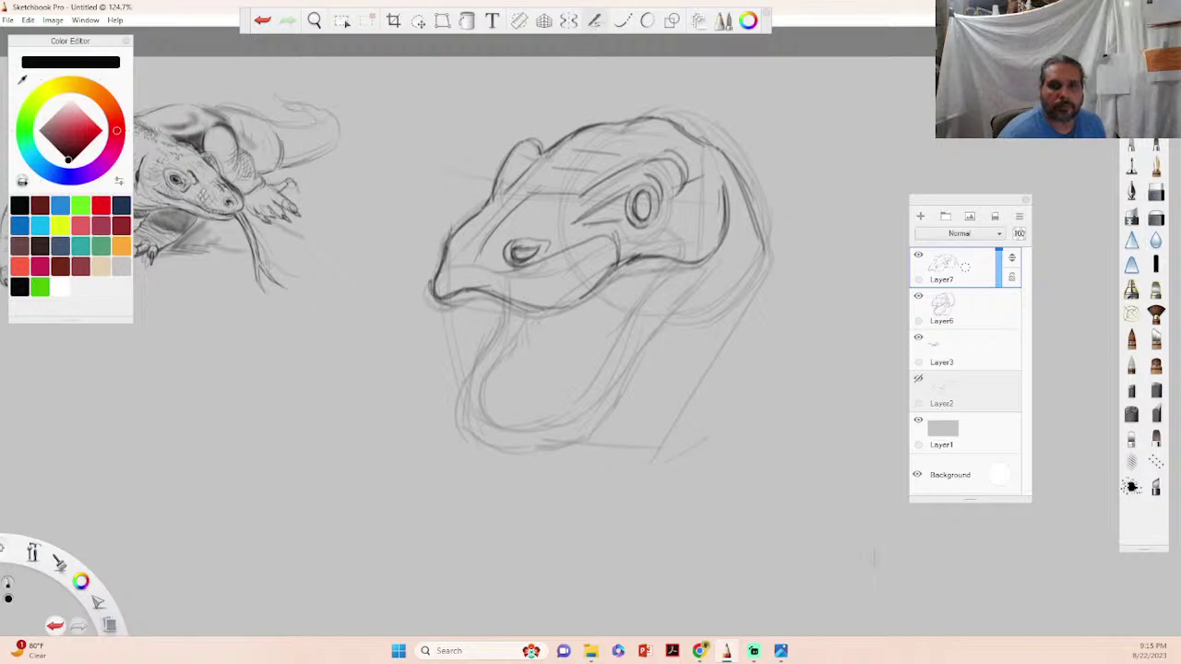
mouse_move(508, 273)
left_mouse_down()
mouse_move(537, 274)
mouse_move(596, 241)
mouse_move(616, 264)
left_mouse_up()
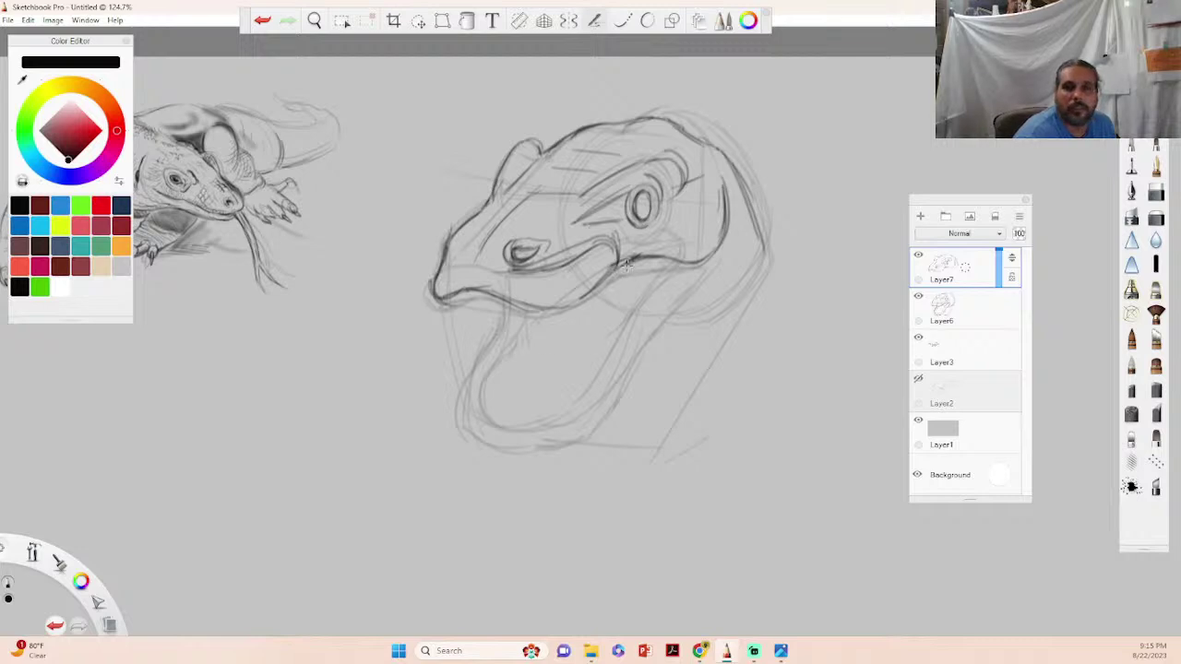
- Draw the mouth corner and near jaw's inner edge, and add saliva drips hanging from the upper lip
mouse_move(601, 279)
left_mouse_down()
mouse_move(652, 249)
mouse_move(612, 274)
mouse_move(689, 275)
mouse_move(673, 292)
mouse_move(687, 270)
mouse_move(651, 308)
left_mouse_up()
left_click_drag(681, 288, 647, 317)
left_click_drag(687, 278, 646, 319)
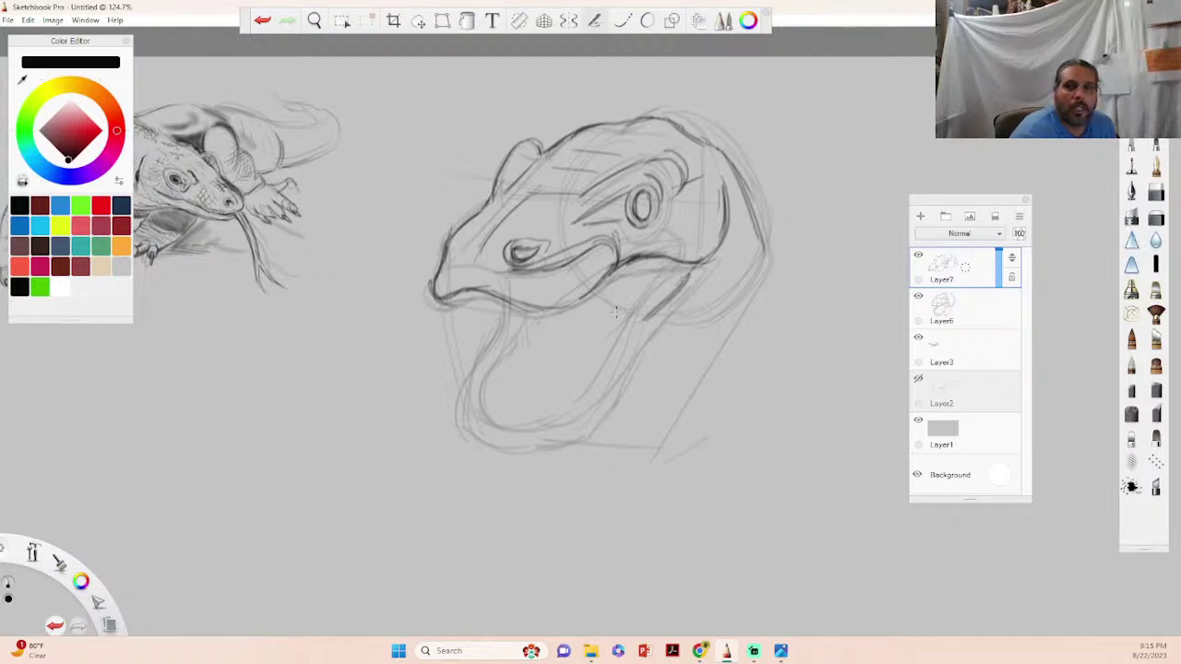
left_click_drag(645, 262, 602, 364)
left_click_drag(650, 312, 611, 373)
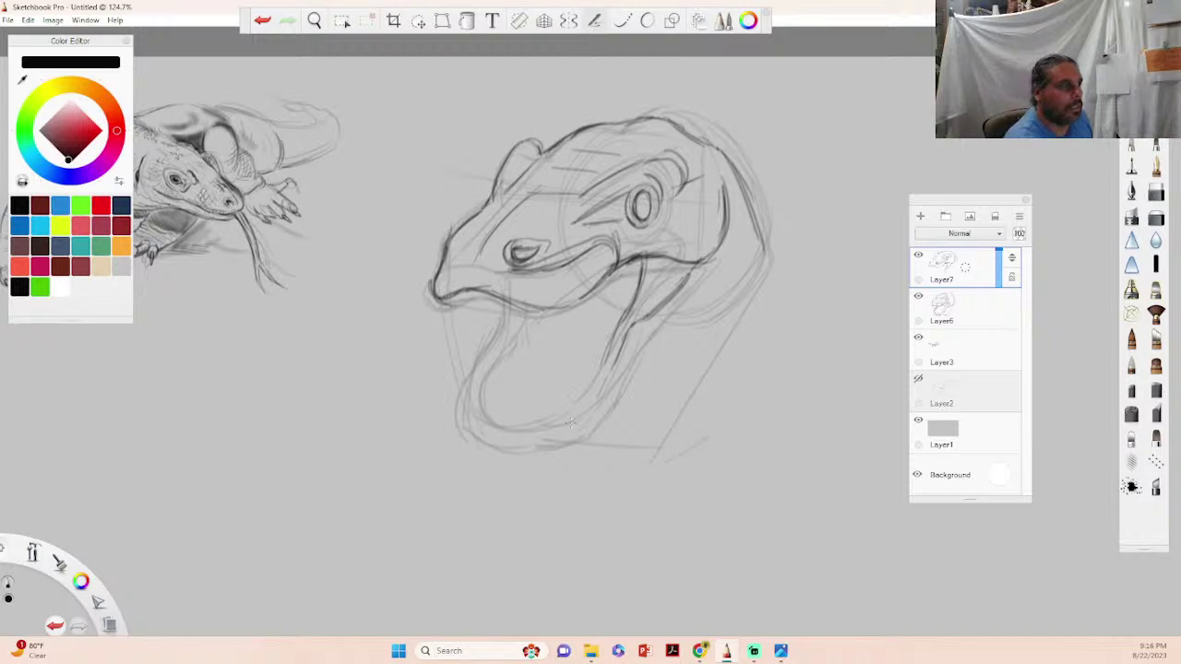
mouse_move(431, 287)
left_mouse_down()
mouse_move(513, 284)
mouse_move(561, 308)
mouse_move(577, 301)
mouse_move(550, 321)
mouse_move(555, 357)
left_mouse_up()
left_click_drag(566, 306, 574, 336)
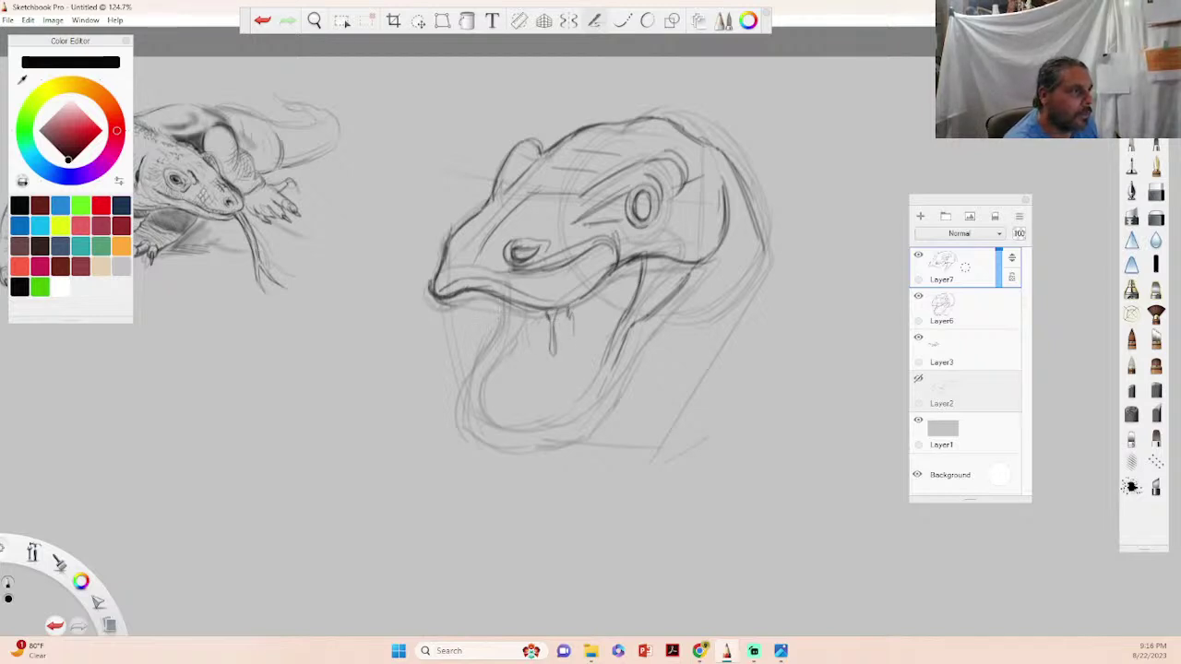
- Draw the far side of the lower jaw with its doubled rim, inner mouth curve and rounded chin
left_click_drag(497, 292, 497, 340)
mouse_move(498, 323)
left_mouse_down()
mouse_move(493, 292)
mouse_move(499, 340)
left_mouse_up()
mouse_move(502, 300)
left_mouse_down()
mouse_move(510, 334)
mouse_move(491, 341)
mouse_move(494, 325)
mouse_move(474, 375)
left_mouse_up()
left_click_drag(474, 367, 463, 443)
left_click_drag(507, 328, 502, 347)
left_click_drag(507, 305, 486, 373)
mouse_move(507, 330)
left_mouse_down()
mouse_move(478, 419)
mouse_move(476, 387)
mouse_move(491, 417)
left_mouse_up()
mouse_move(500, 369)
left_mouse_down()
mouse_move(492, 409)
mouse_move(496, 376)
left_mouse_up()
mouse_move(528, 312)
left_mouse_down()
mouse_move(498, 419)
mouse_move(475, 432)
mouse_move(496, 433)
mouse_move(482, 448)
left_mouse_up()
left_click_drag(553, 441, 491, 455)
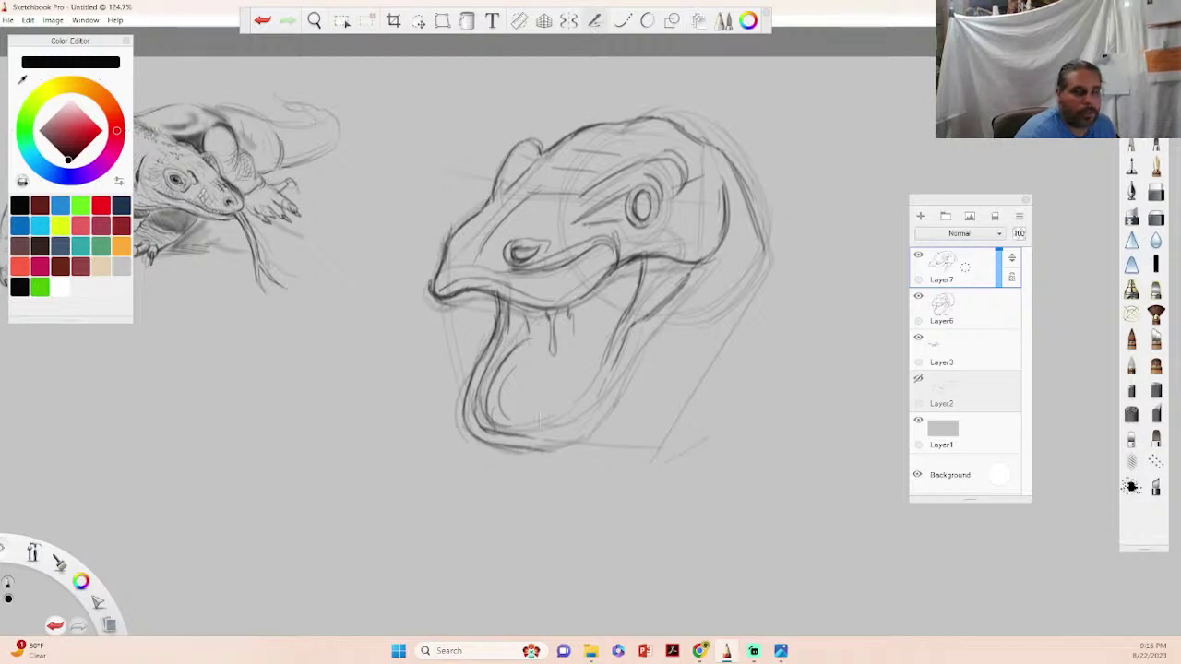
- Complete the near edge of the lower jaw and draw the throat and neck contour up to the back of the head
mouse_move(557, 427)
left_mouse_down()
mouse_move(520, 435)
mouse_move(548, 433)
left_mouse_up()
left_click_drag(596, 389, 557, 434)
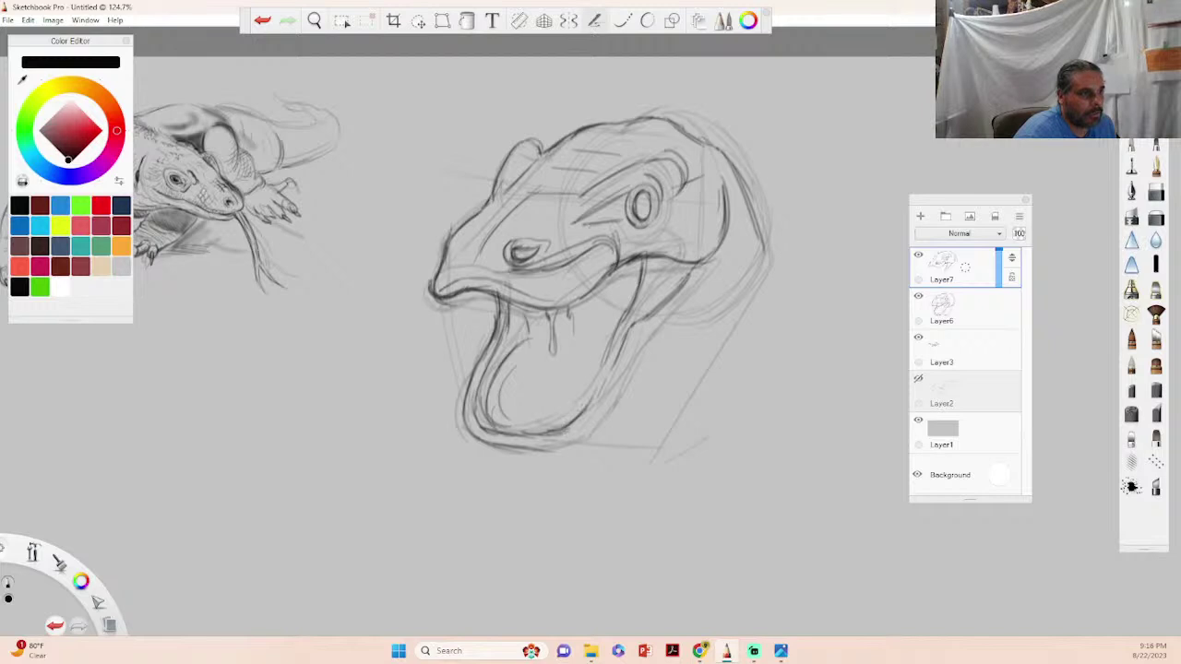
left_click_drag(612, 340, 569, 425)
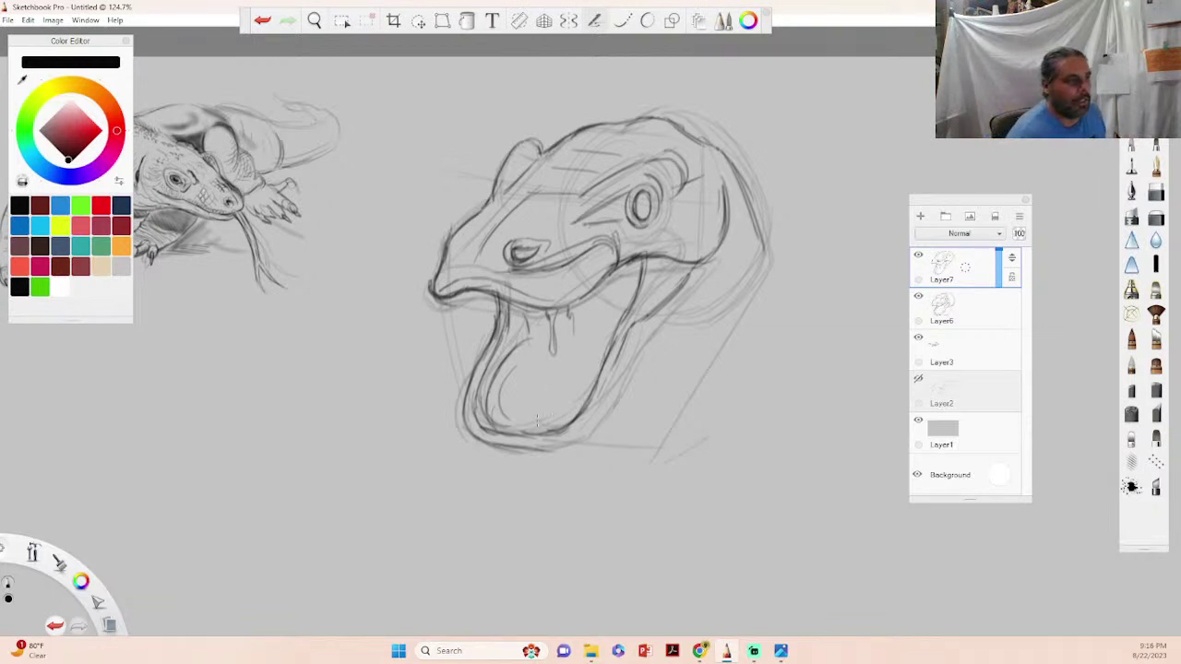
mouse_move(537, 451)
left_mouse_down()
mouse_move(585, 438)
mouse_move(616, 393)
left_mouse_up()
mouse_move(583, 441)
left_mouse_down()
mouse_move(657, 444)
mouse_move(727, 372)
left_mouse_up()
mouse_move(664, 439)
left_mouse_down()
mouse_move(714, 386)
mouse_move(711, 370)
mouse_move(749, 308)
left_mouse_up()
mouse_move(722, 355)
left_mouse_down()
mouse_move(766, 255)
mouse_move(758, 279)
left_mouse_up()
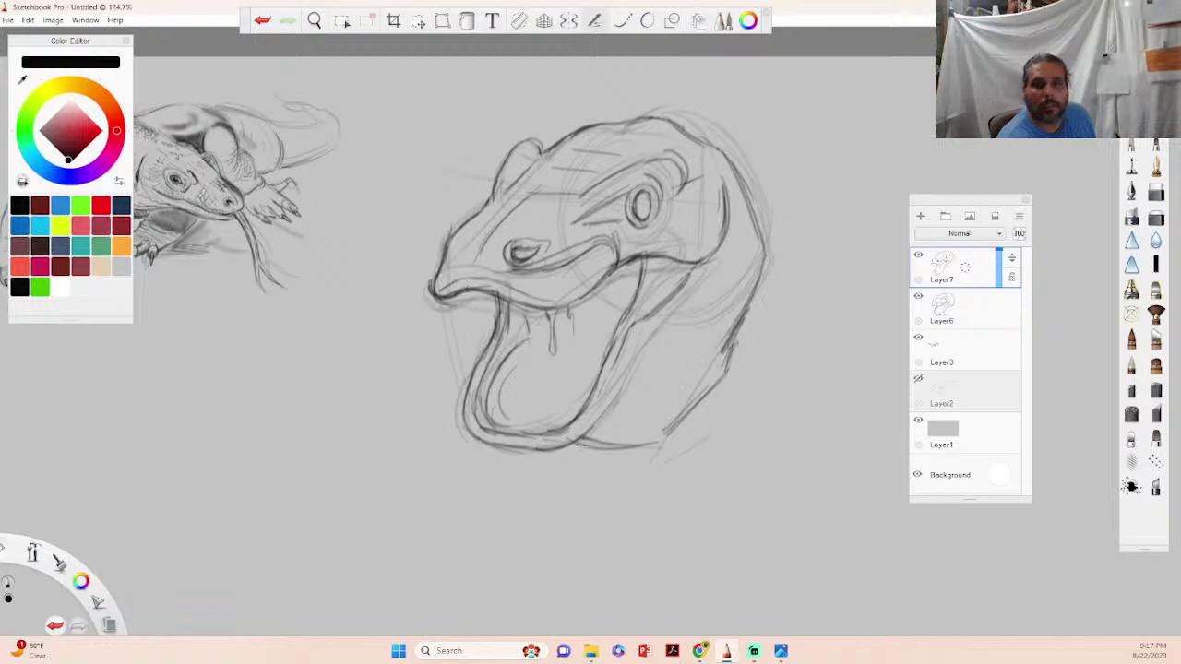
- Sketch the chest line below the lower jaw and the large rounded body contour beside the open mouth
mouse_move(507, 454)
left_mouse_down()
mouse_move(549, 489)
mouse_move(604, 505)
left_mouse_up()
mouse_move(458, 391)
left_mouse_down()
mouse_move(354, 345)
mouse_move(448, 369)
mouse_move(461, 384)
left_mouse_up()
mouse_move(375, 354)
left_mouse_down()
mouse_move(326, 380)
mouse_move(321, 452)
left_mouse_up()
left_click_drag(330, 371, 334, 476)
left_click_drag(336, 401, 336, 489)
mouse_move(318, 451)
left_mouse_down()
mouse_move(411, 525)
mouse_move(311, 415)
mouse_move(308, 362)
left_mouse_up()
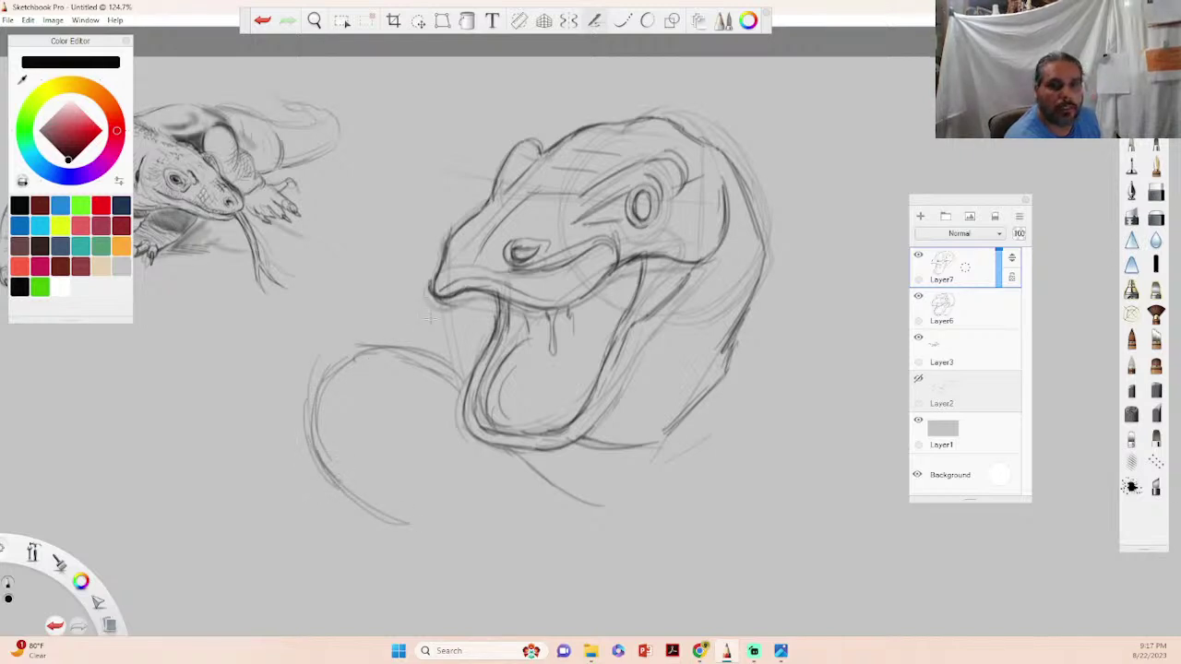
- Add light guide strokes in front of the lower jaw, above the snout and behind the neck
left_click_drag(395, 300, 467, 349)
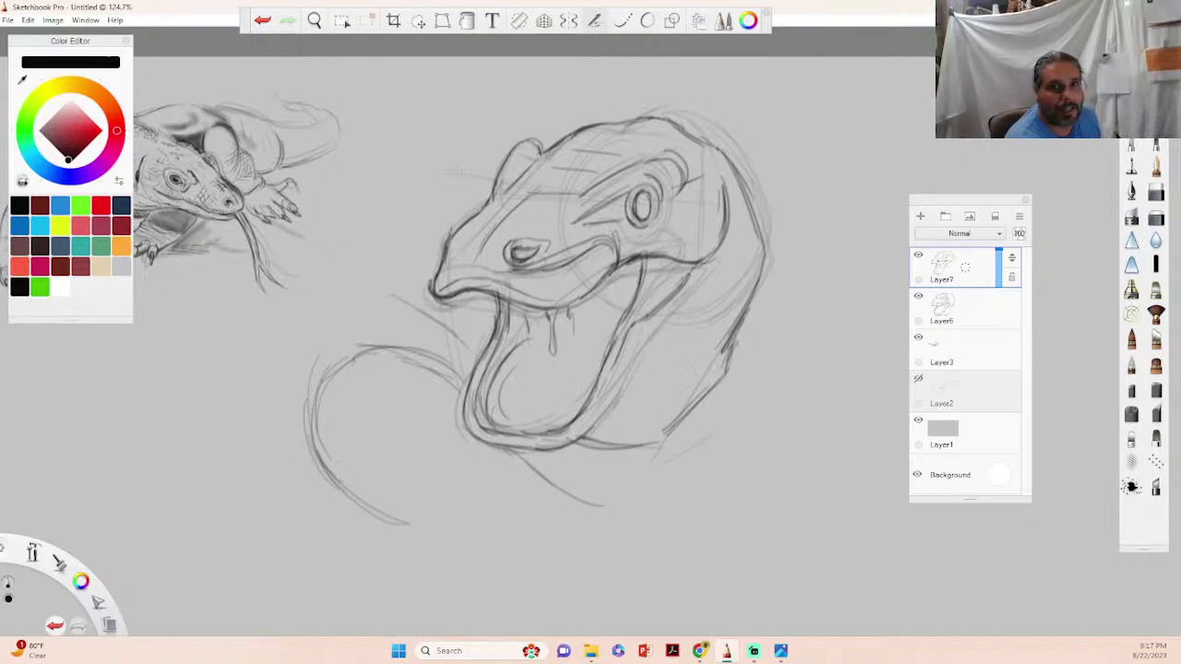
left_click_drag(417, 143, 572, 131)
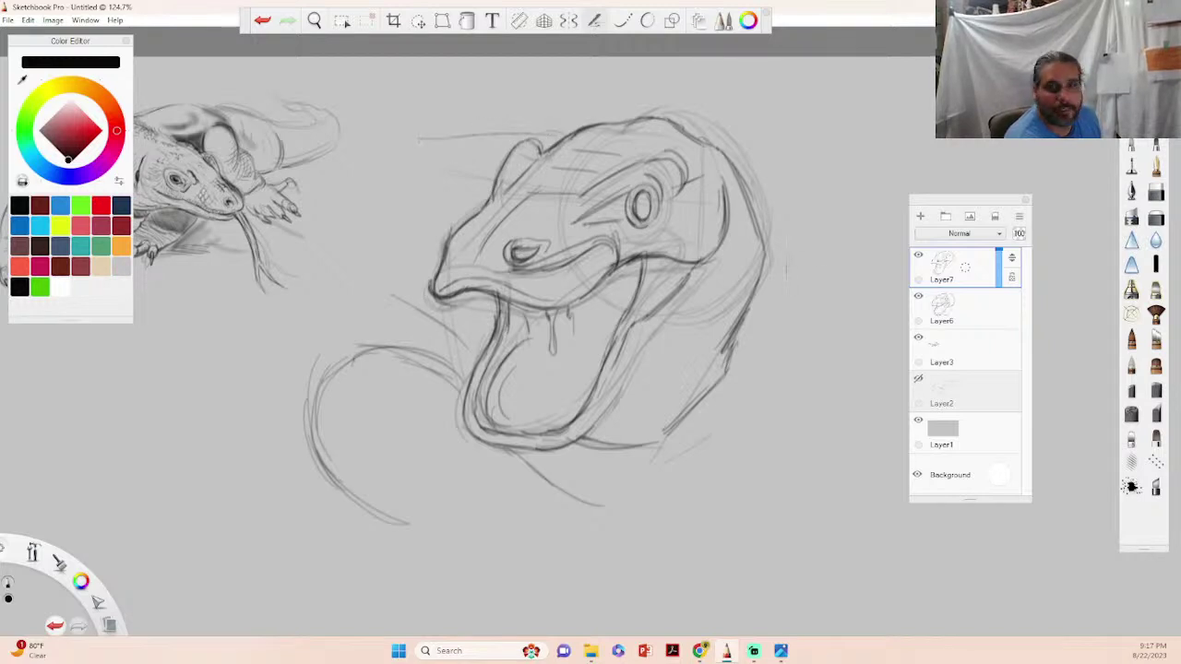
left_click_drag(781, 244, 789, 252)
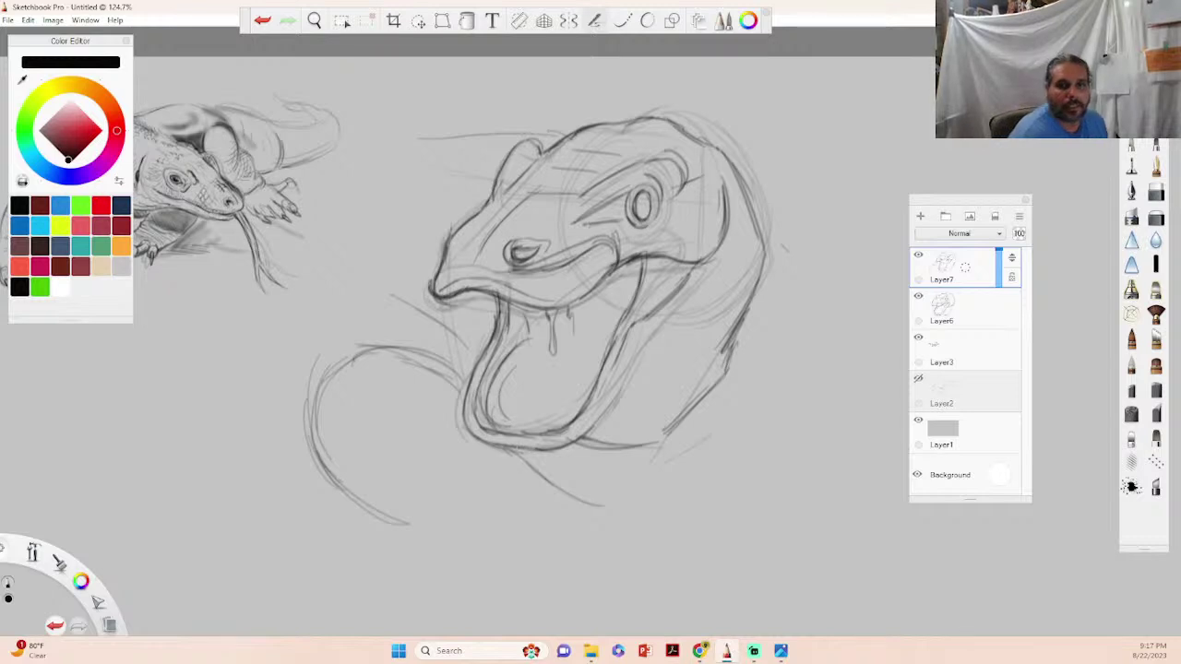
- Draw the tongue and the inner mouth corner, and shade the mouth interior with soft dark tone
mouse_move(507, 422)
left_mouse_down()
mouse_move(503, 374)
mouse_move(559, 377)
mouse_move(599, 336)
left_mouse_up()
left_click_drag(561, 376, 607, 336)
left_click_drag(561, 377, 616, 329)
mouse_move(613, 269)
left_mouse_down()
mouse_move(629, 309)
mouse_move(622, 266)
mouse_move(669, 257)
left_mouse_up()
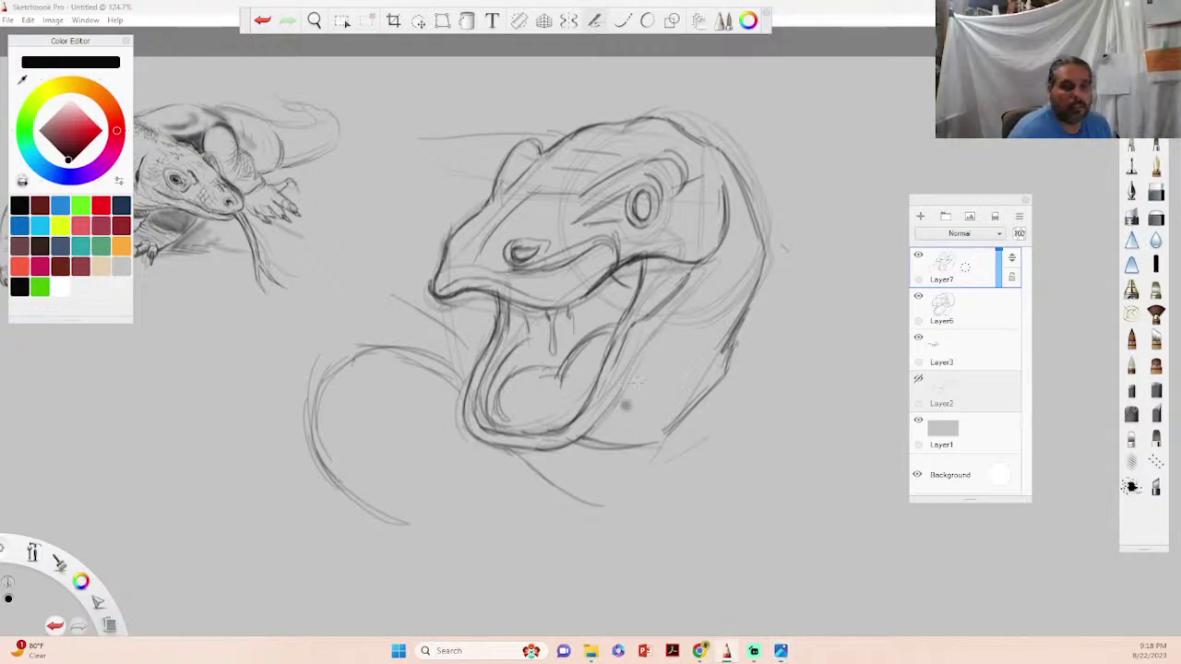
mouse_move(610, 305)
left_mouse_down()
mouse_move(620, 293)
mouse_move(601, 313)
mouse_move(587, 304)
mouse_move(564, 367)
mouse_move(581, 336)
mouse_move(524, 311)
mouse_move(548, 345)
mouse_move(513, 319)
mouse_move(503, 397)
mouse_move(505, 365)
mouse_move(513, 397)
mouse_move(541, 378)
mouse_move(514, 373)
mouse_move(509, 399)
mouse_move(552, 387)
mouse_move(529, 374)
mouse_move(544, 414)
mouse_move(554, 396)
mouse_move(544, 420)
mouse_move(601, 332)
mouse_move(558, 380)
mouse_move(570, 349)
mouse_move(563, 323)
mouse_move(572, 351)
mouse_move(550, 374)
mouse_move(540, 365)
mouse_move(557, 366)
mouse_move(517, 369)
mouse_move(534, 343)
mouse_move(475, 339)
left_mouse_up()
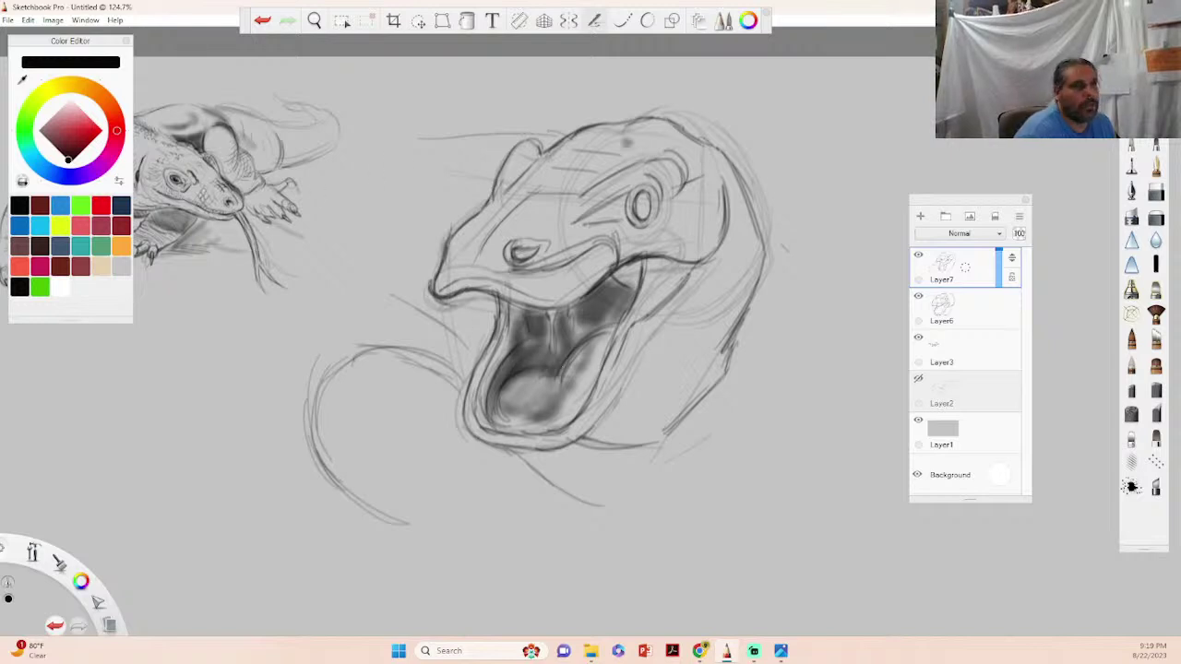
- Add near-white highlights to the tongue, inner jaw rim, saliva drips and eye with a fine brush
left_click(75, 110)
left_click(69, 102)
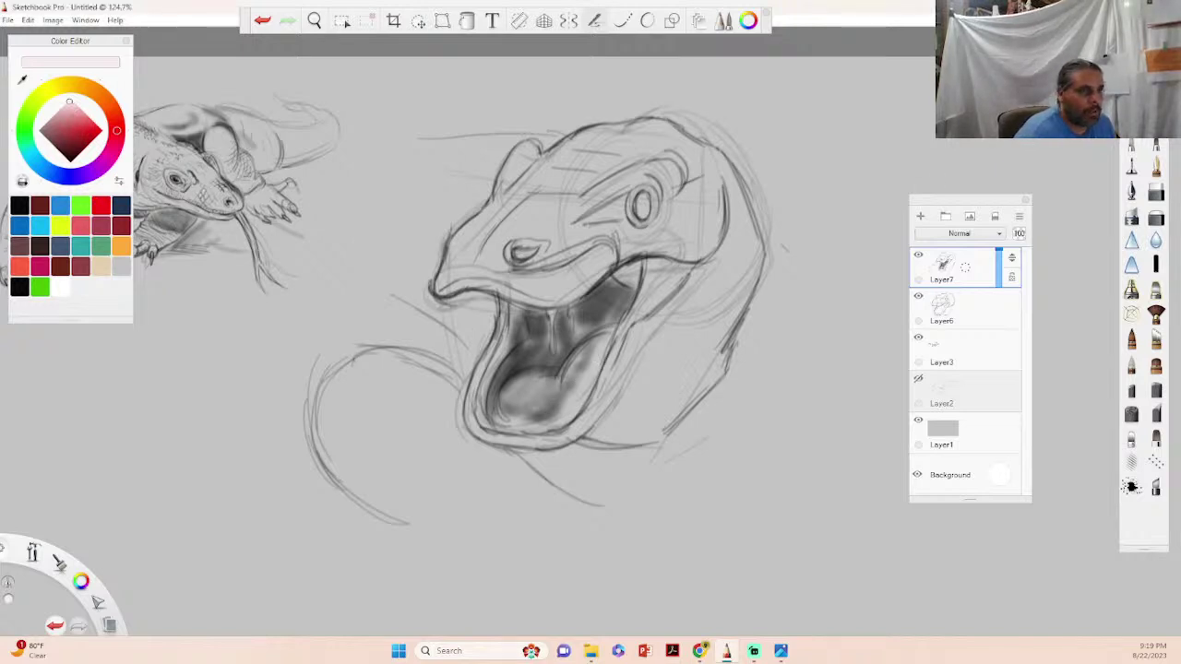
left_click(1156, 166)
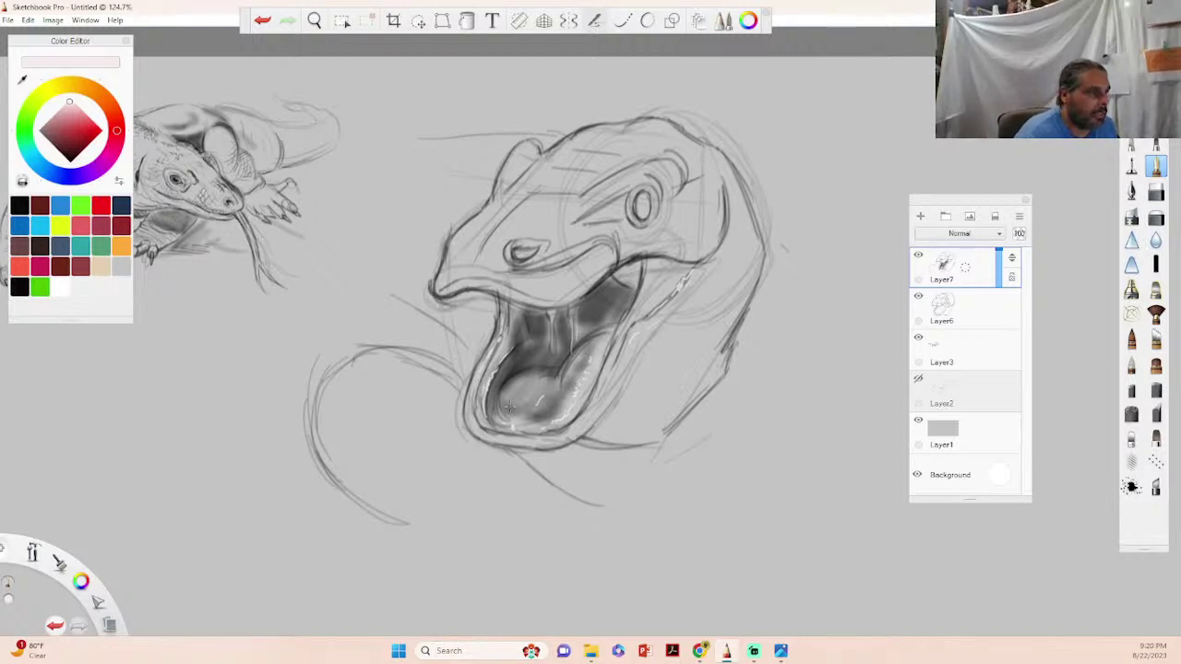
mouse_move(498, 394)
left_mouse_down()
mouse_move(525, 426)
mouse_move(502, 430)
mouse_move(550, 433)
left_mouse_up()
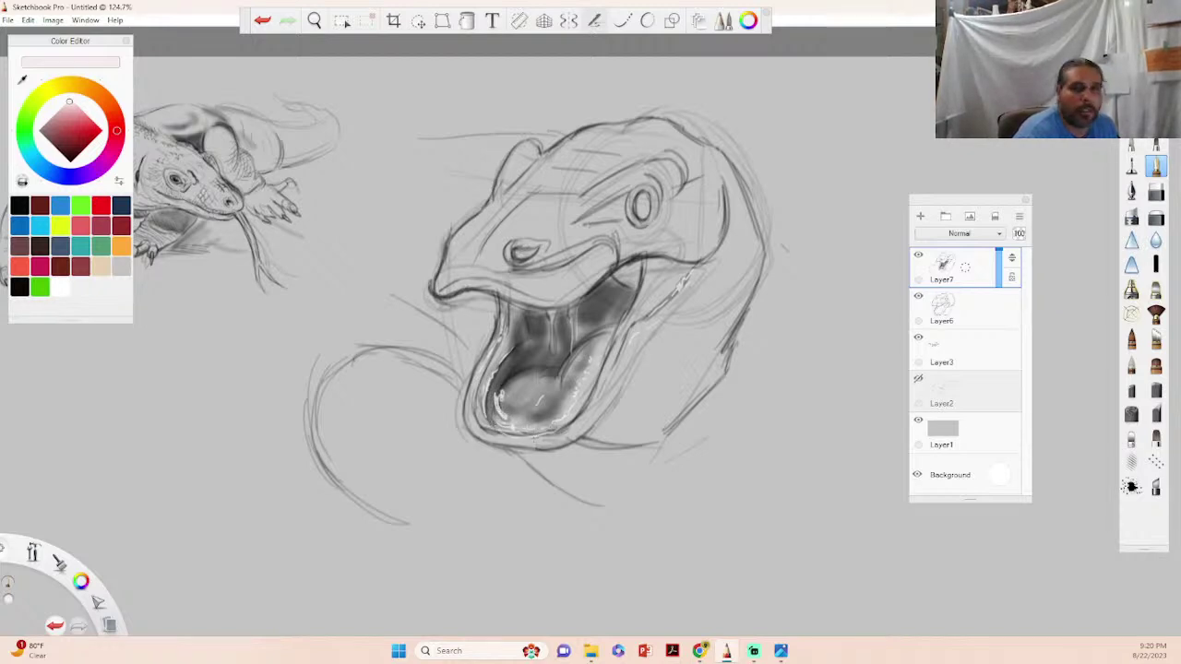
left_click_drag(551, 313, 551, 356)
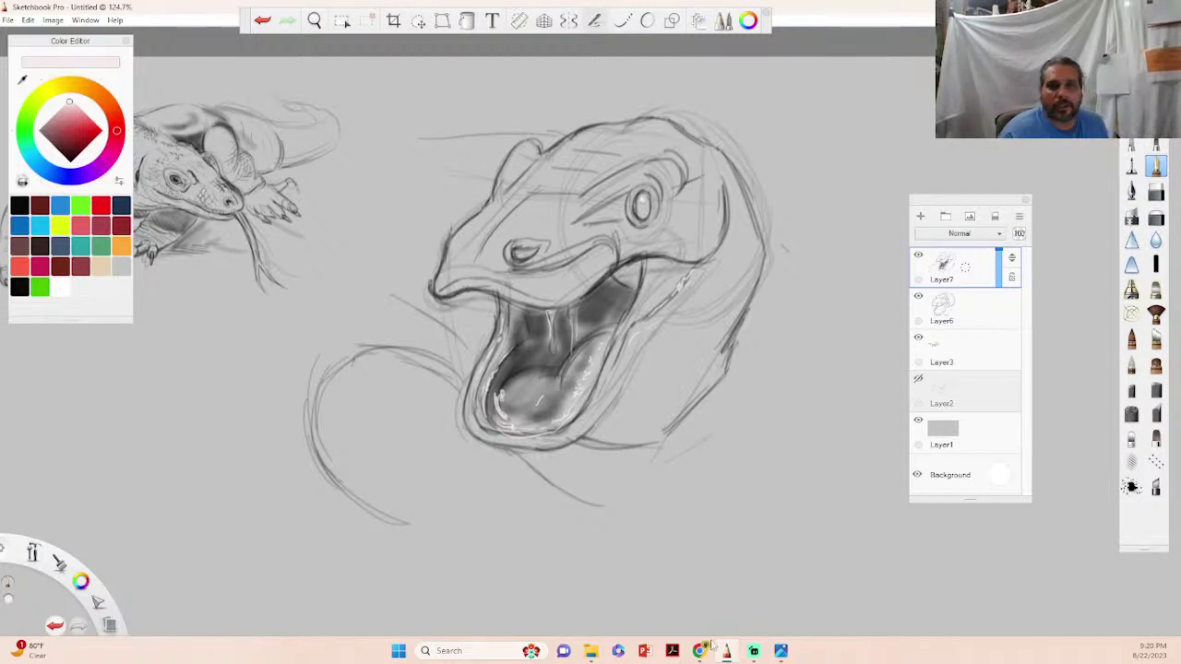
left_click_drag(471, 403, 473, 424)
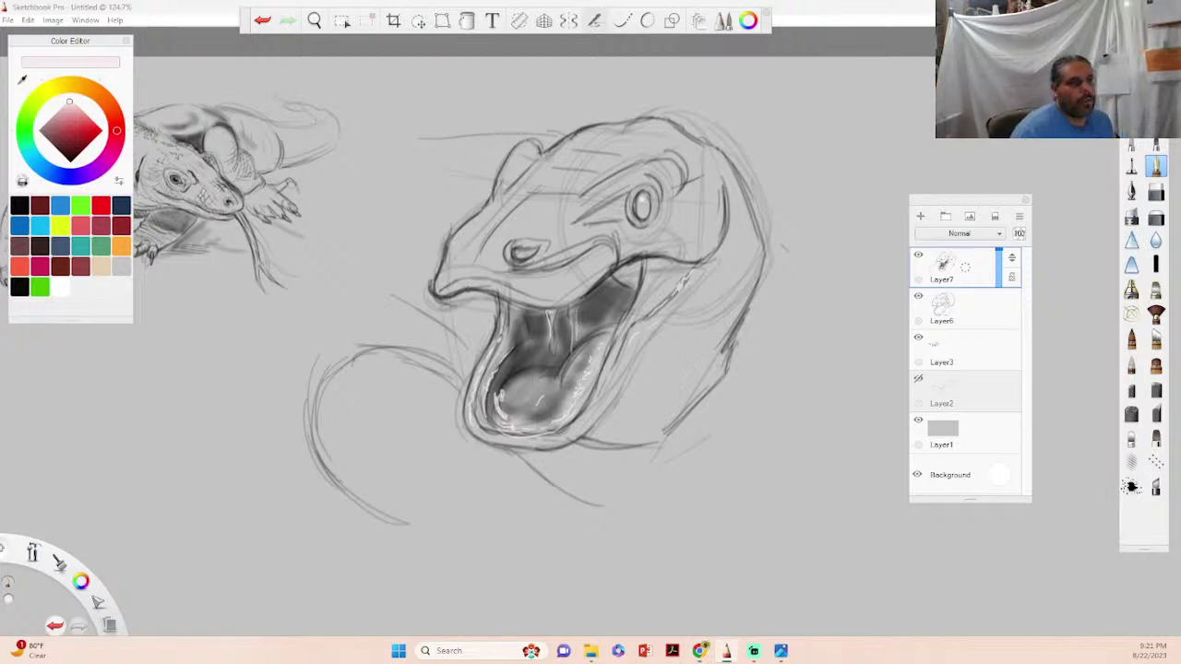
- Erase the large rounded body contour and its guide stroke in front of the lower jaw
left_click(1157, 191)
mouse_move(406, 351)
left_mouse_down()
mouse_move(441, 370)
mouse_move(425, 366)
mouse_move(429, 323)
mouse_move(392, 298)
mouse_move(318, 388)
mouse_move(337, 489)
mouse_move(406, 522)
mouse_move(319, 456)
left_mouse_up()
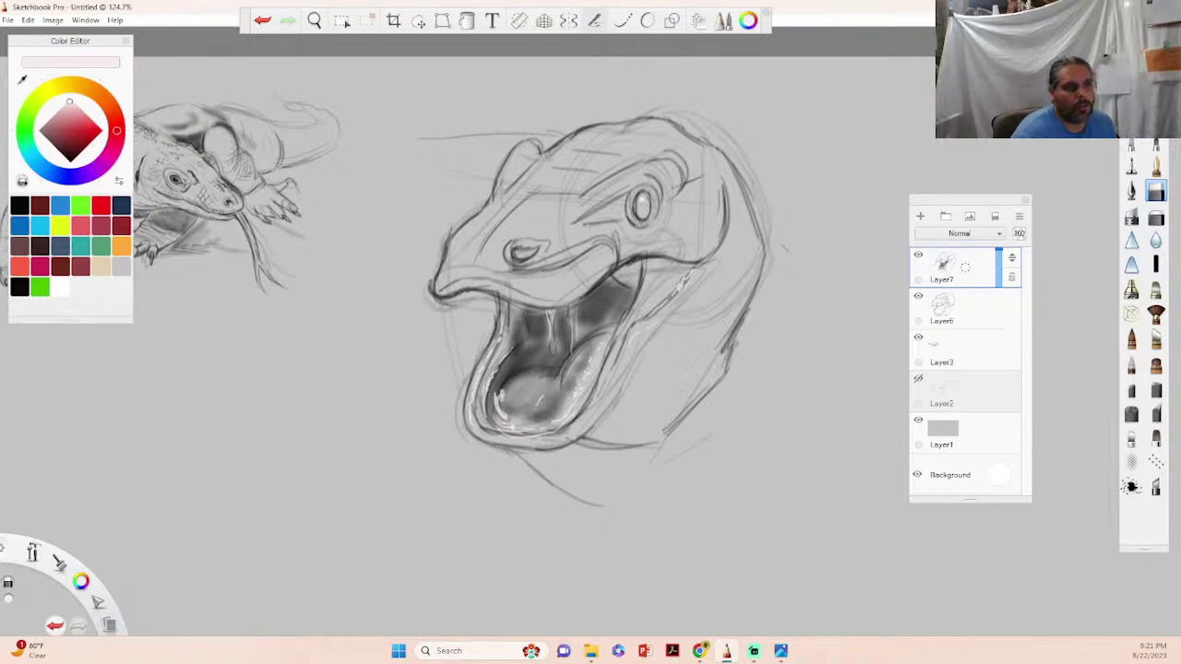
- Shade softly in black around the eye, the mouth corner, the nostril, the upper lip and the chin's lower edge
left_click(19, 205)
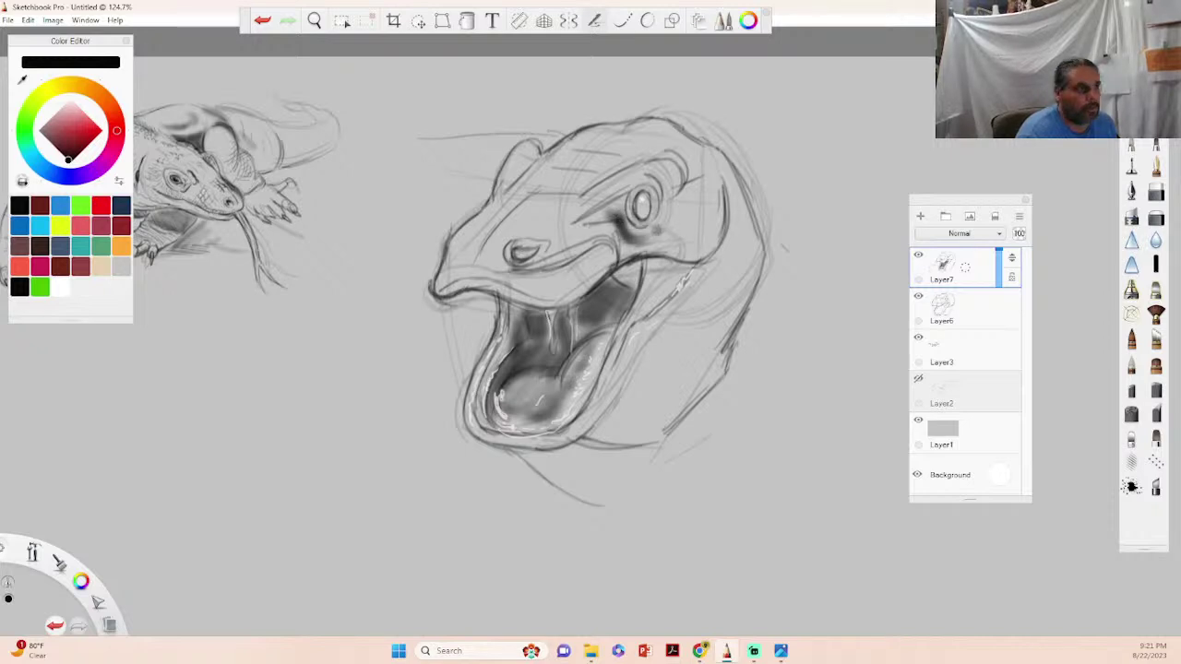
mouse_move(674, 166)
left_mouse_down()
mouse_move(679, 185)
mouse_move(668, 192)
mouse_move(674, 169)
mouse_move(662, 175)
left_mouse_up()
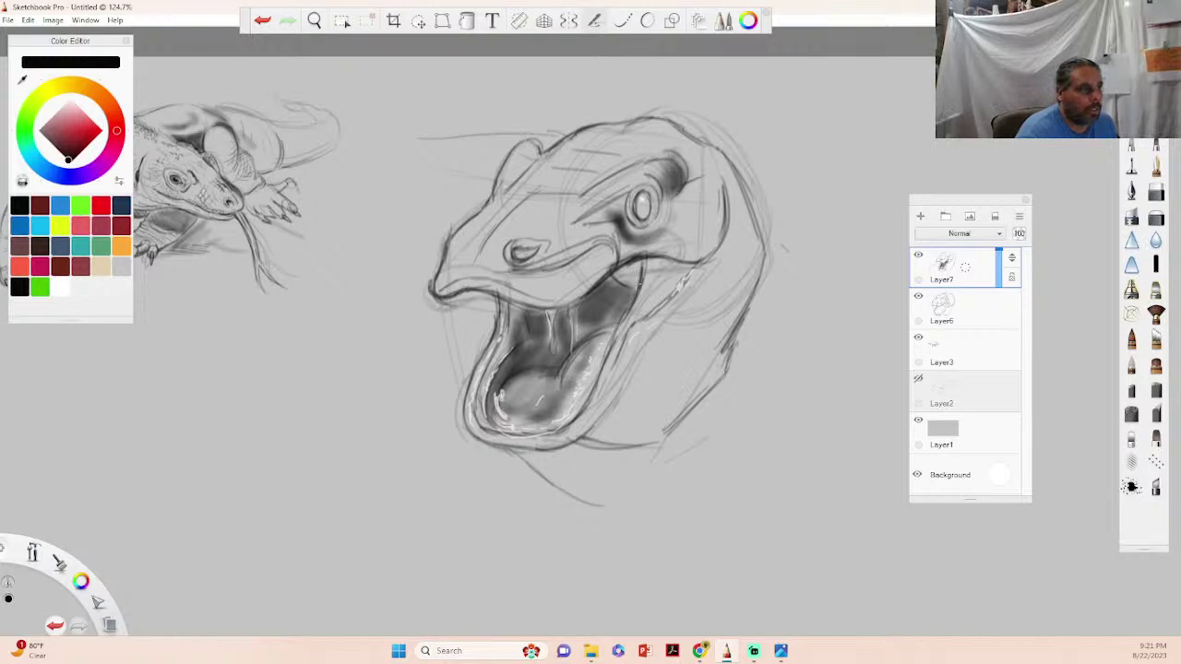
mouse_move(645, 269)
left_mouse_down()
mouse_move(690, 266)
mouse_move(624, 304)
mouse_move(646, 277)
mouse_move(600, 293)
left_mouse_up()
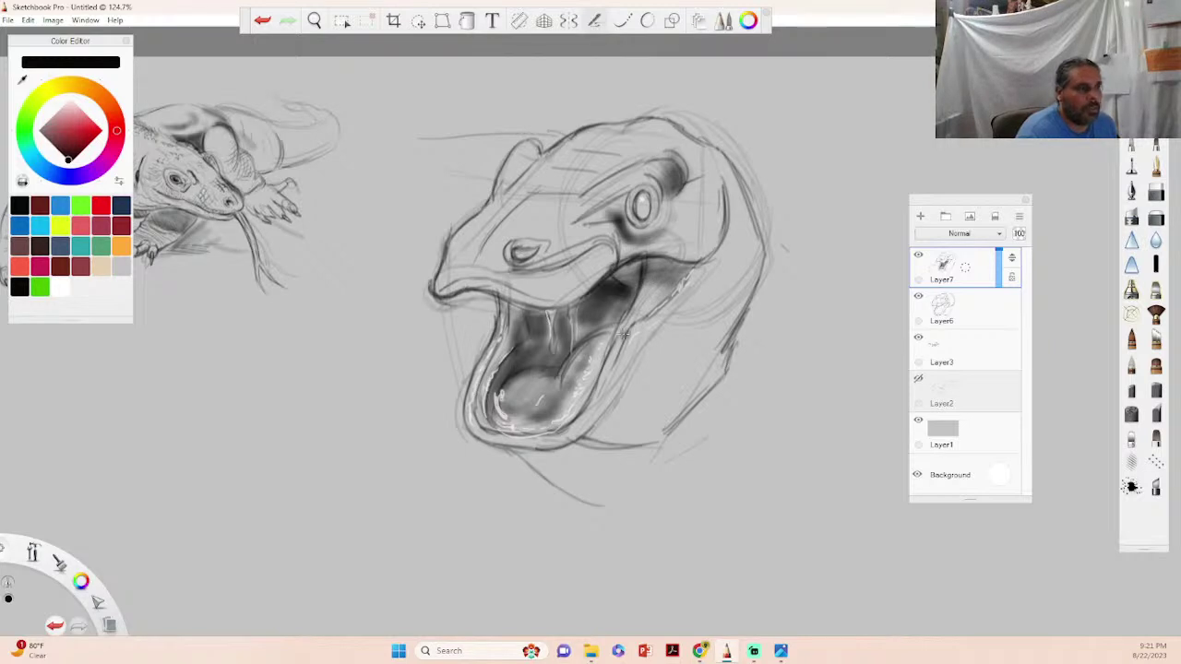
mouse_move(521, 251)
left_mouse_down()
mouse_move(544, 242)
mouse_move(543, 270)
mouse_move(543, 257)
left_mouse_up()
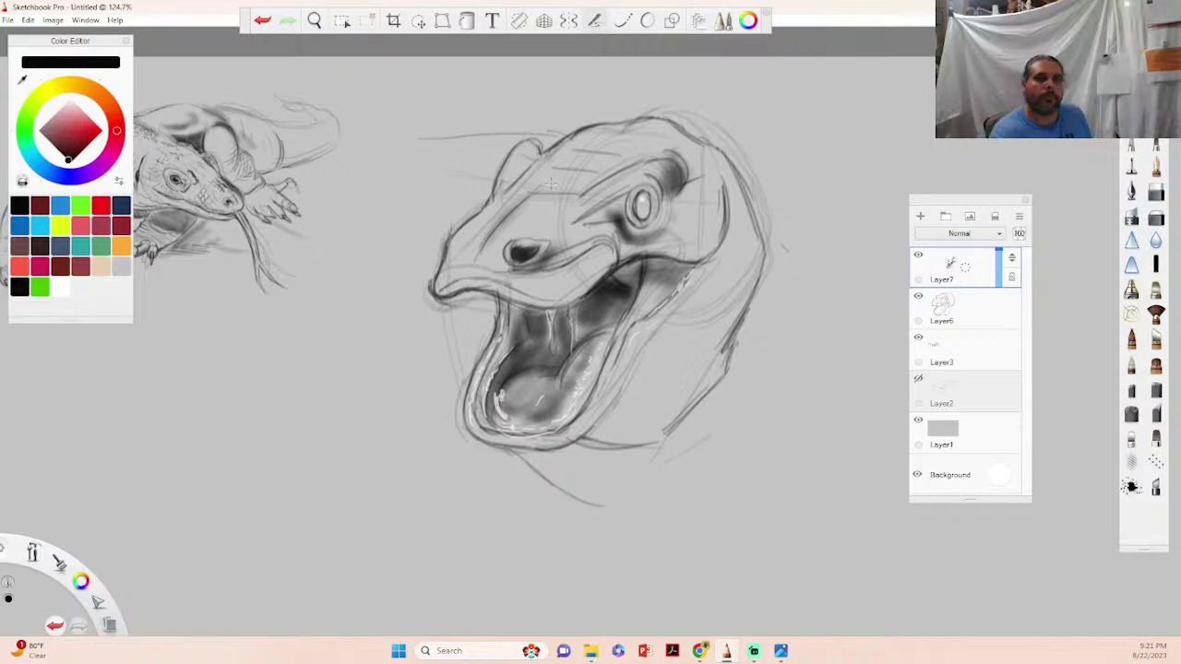
mouse_move(441, 288)
left_mouse_down()
mouse_move(554, 301)
mouse_move(532, 294)
mouse_move(598, 269)
left_mouse_up()
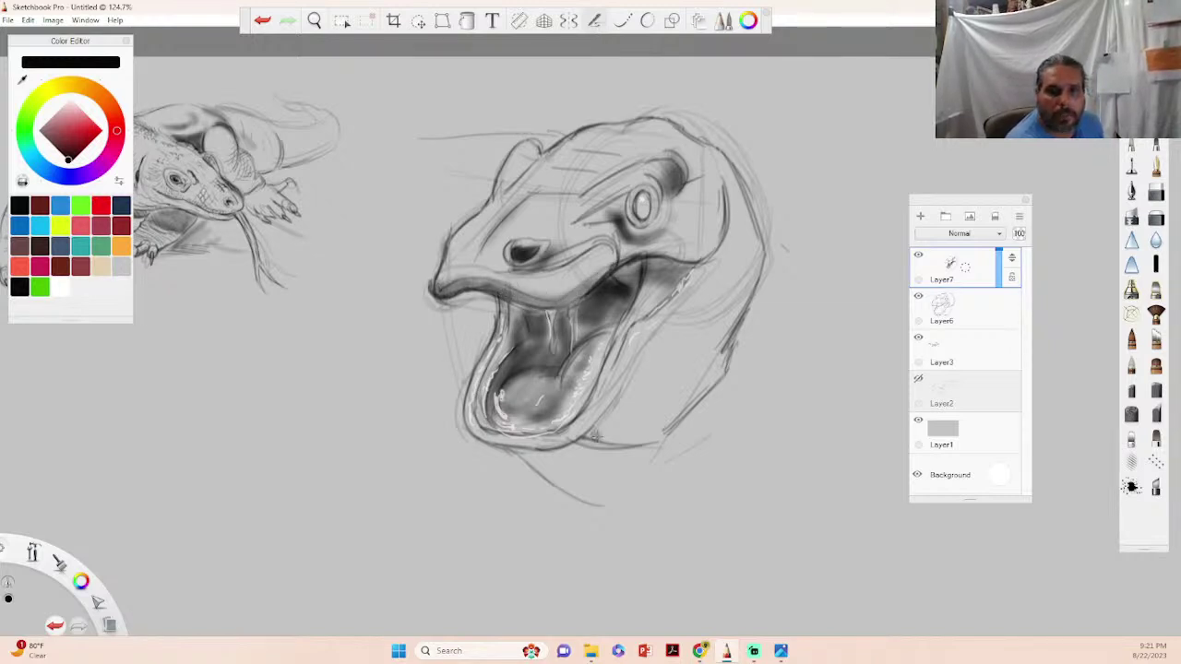
mouse_move(478, 428)
left_mouse_down()
mouse_move(563, 451)
mouse_move(519, 455)
left_mouse_up()
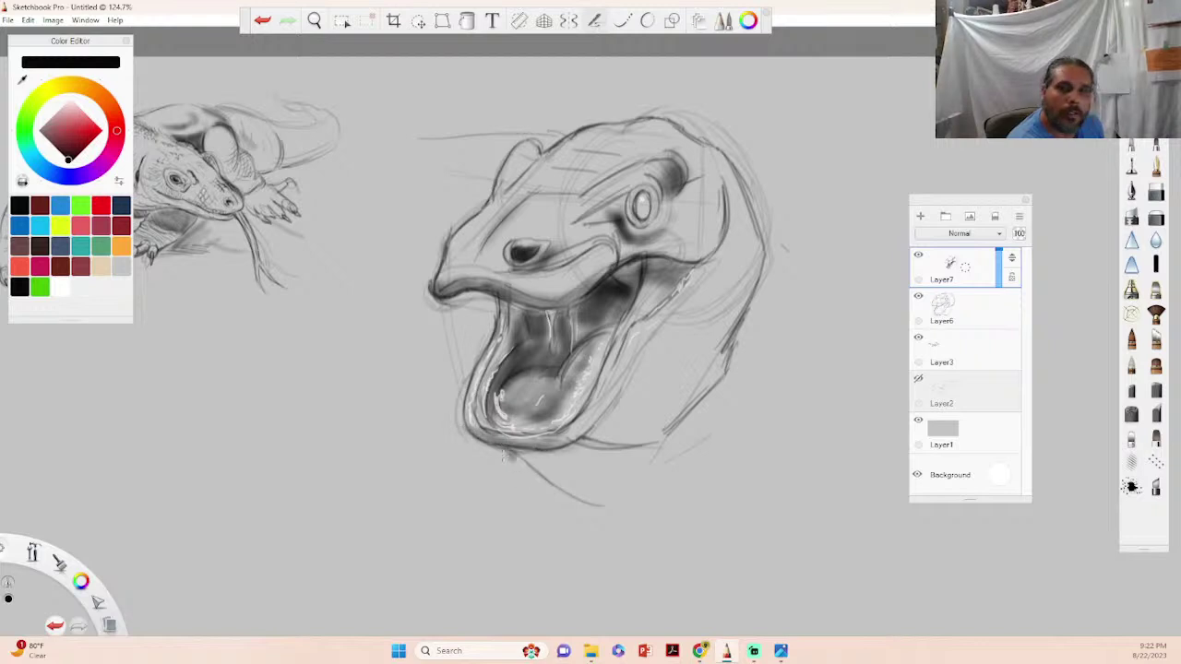
- Shade the throat and neck behind the lower jaw with overlapping soft dark strokes up to the back contour
left_click_drag(33, 554, 68, 498)
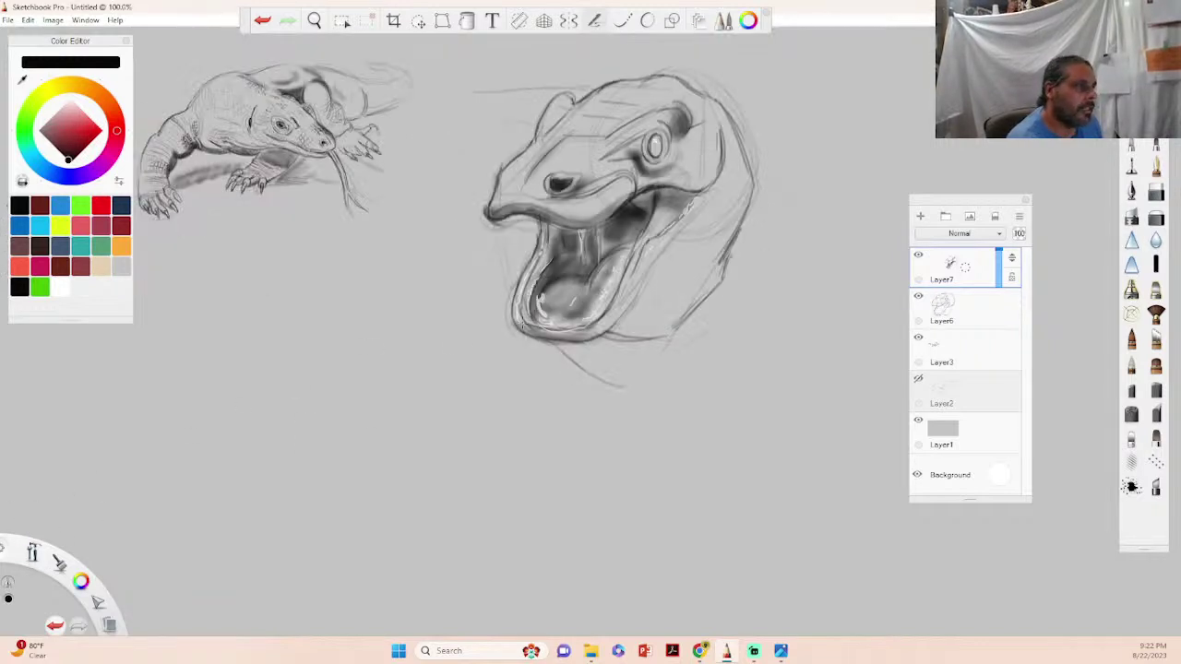
left_click_drag(33, 554, 99, 500)
mouse_move(606, 249)
left_mouse_down()
mouse_move(599, 241)
mouse_move(574, 300)
left_mouse_up()
left_click(571, 292)
left_click_drag(583, 364, 549, 395)
mouse_move(591, 337)
left_mouse_down()
mouse_move(552, 398)
mouse_move(568, 392)
mouse_move(564, 406)
mouse_move(579, 406)
left_mouse_up()
mouse_move(618, 371)
left_mouse_down()
mouse_move(585, 401)
mouse_move(594, 388)
left_mouse_up()
mouse_move(637, 339)
left_mouse_down()
mouse_move(598, 380)
mouse_move(603, 371)
left_mouse_up()
mouse_move(644, 317)
left_mouse_down()
mouse_move(593, 353)
mouse_move(600, 338)
left_mouse_up()
mouse_move(633, 296)
left_mouse_down()
mouse_move(603, 328)
mouse_move(620, 317)
left_mouse_up()
mouse_move(655, 269)
left_mouse_down()
mouse_move(620, 315)
mouse_move(639, 337)
left_mouse_up()
left_click_drag(663, 296, 641, 368)
left_click_drag(659, 325, 635, 371)
mouse_move(655, 290)
left_mouse_down()
mouse_move(636, 356)
mouse_move(655, 334)
left_mouse_up()
mouse_move(685, 268)
left_mouse_down()
mouse_move(665, 310)
mouse_move(672, 294)
mouse_move(652, 280)
mouse_move(672, 287)
mouse_move(641, 323)
left_mouse_up()
mouse_move(653, 282)
left_mouse_down()
mouse_move(628, 325)
mouse_move(648, 338)
mouse_move(638, 360)
left_mouse_up()
left_click_drag(641, 320, 613, 389)
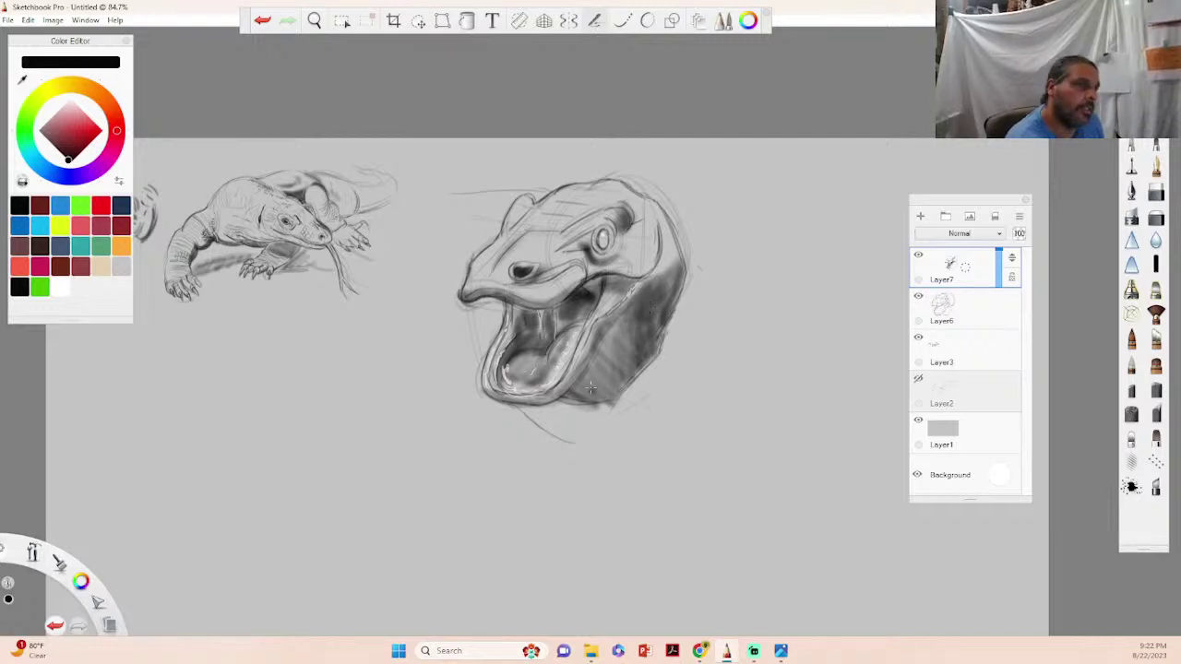
left_click_drag(591, 338, 574, 375)
mouse_move(602, 323)
left_mouse_down()
mouse_move(579, 366)
mouse_move(600, 380)
left_mouse_up()
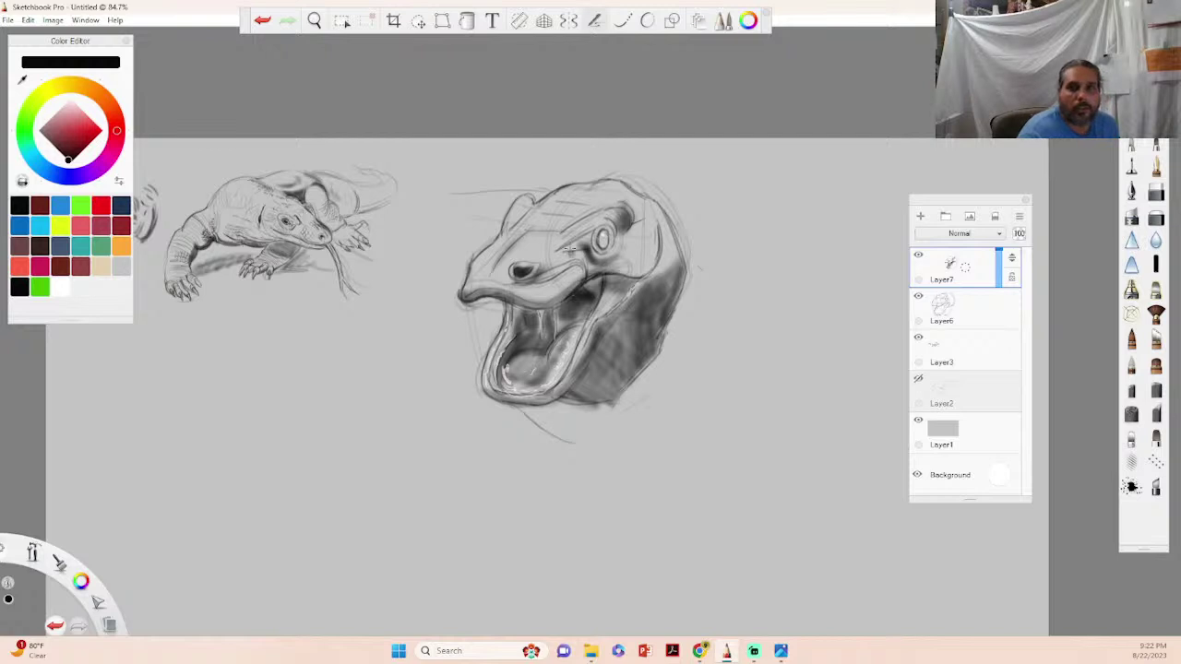
- Darken the pupil and add soft shading to the top of the head and along the upper lip
left_click_drag(602, 238, 601, 242)
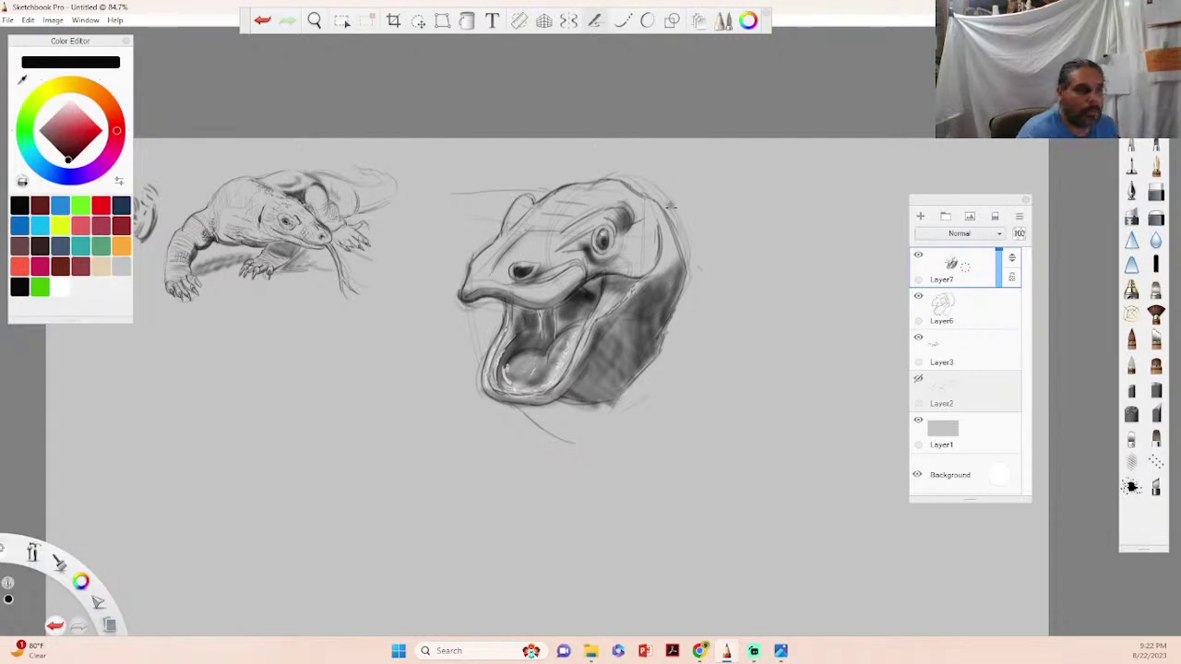
mouse_move(600, 228)
left_mouse_down()
mouse_move(611, 224)
mouse_move(595, 216)
mouse_move(614, 226)
left_mouse_up()
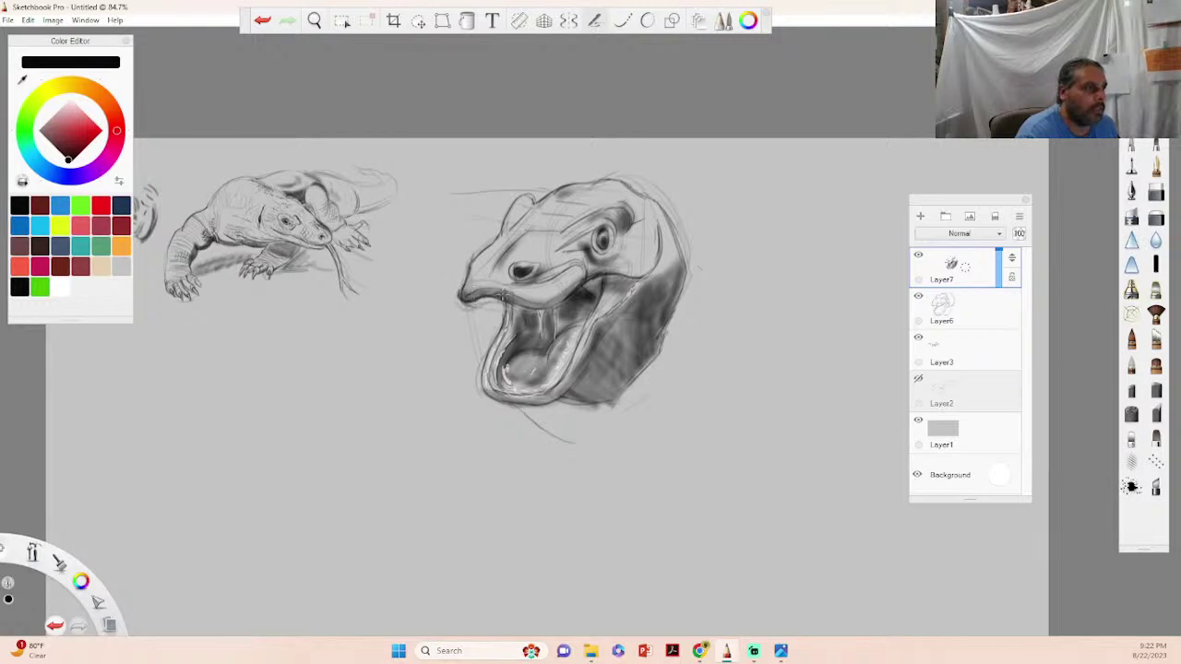
left_click_drag(471, 295, 536, 284)
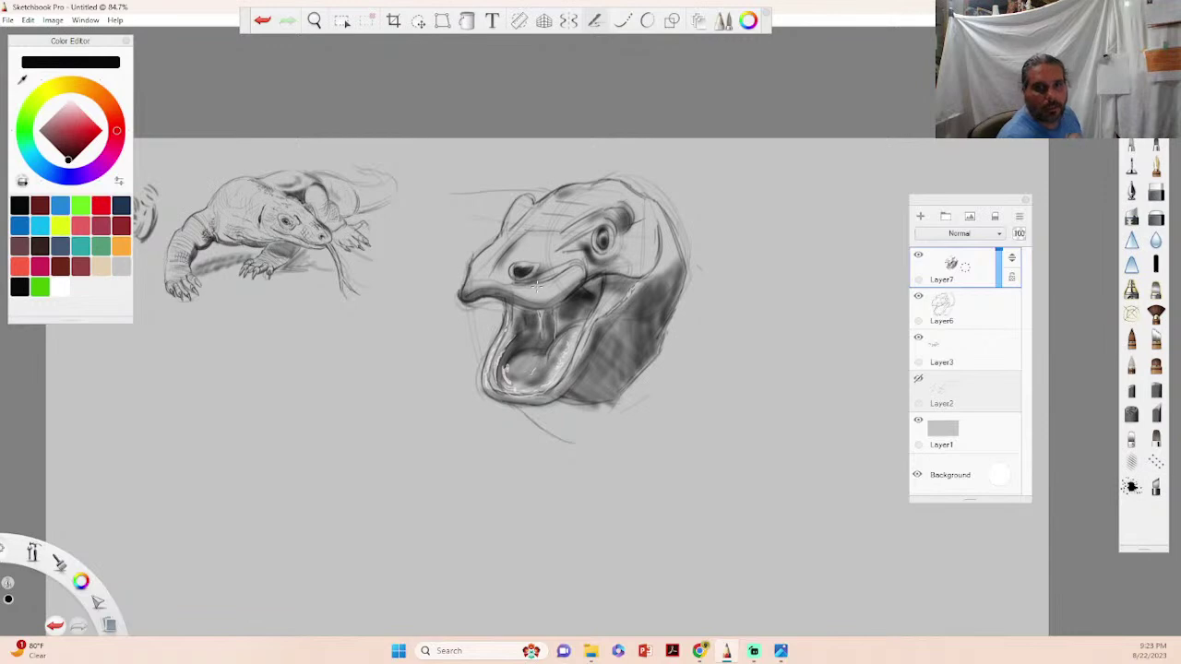
- Draw small scales around the nostril and along the lip fold behind it
left_click_drag(35, 559, 74, 474)
left_click_drag(596, 205, 657, 247)
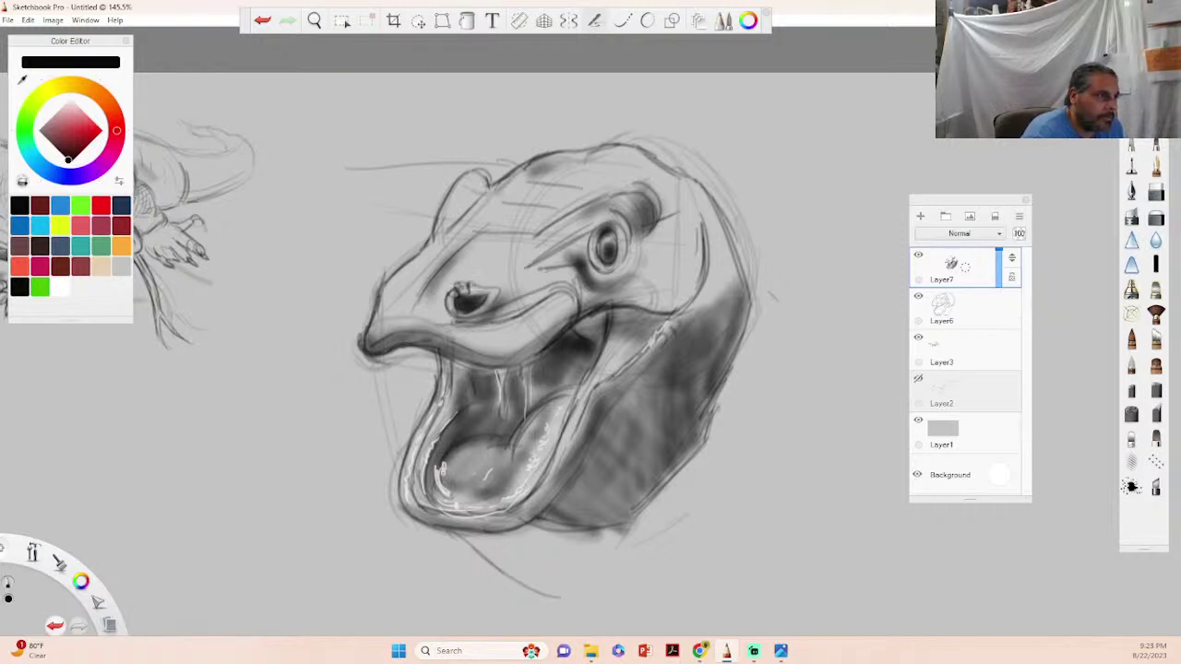
mouse_move(472, 283)
left_mouse_down()
mouse_move(481, 295)
mouse_move(448, 313)
mouse_move(477, 312)
left_mouse_up()
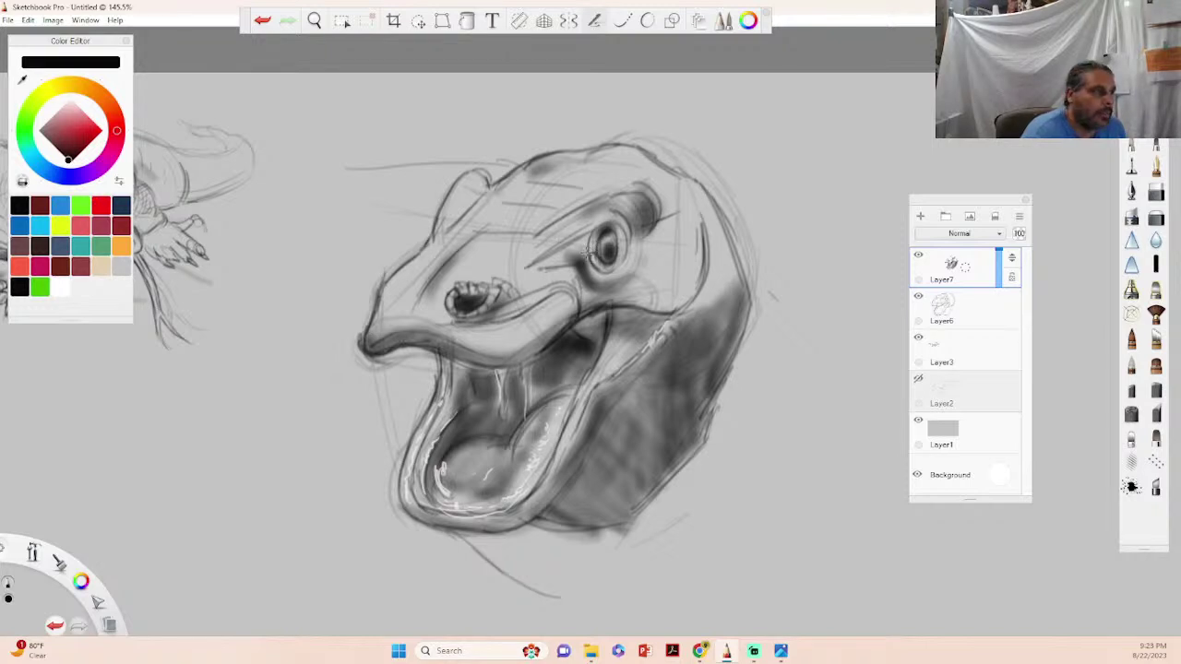
- Draw scales and skin folds in front of the eye and along the brow ridge above it
mouse_move(579, 251)
left_mouse_down()
mouse_move(594, 286)
mouse_move(583, 275)
mouse_move(603, 286)
left_mouse_up()
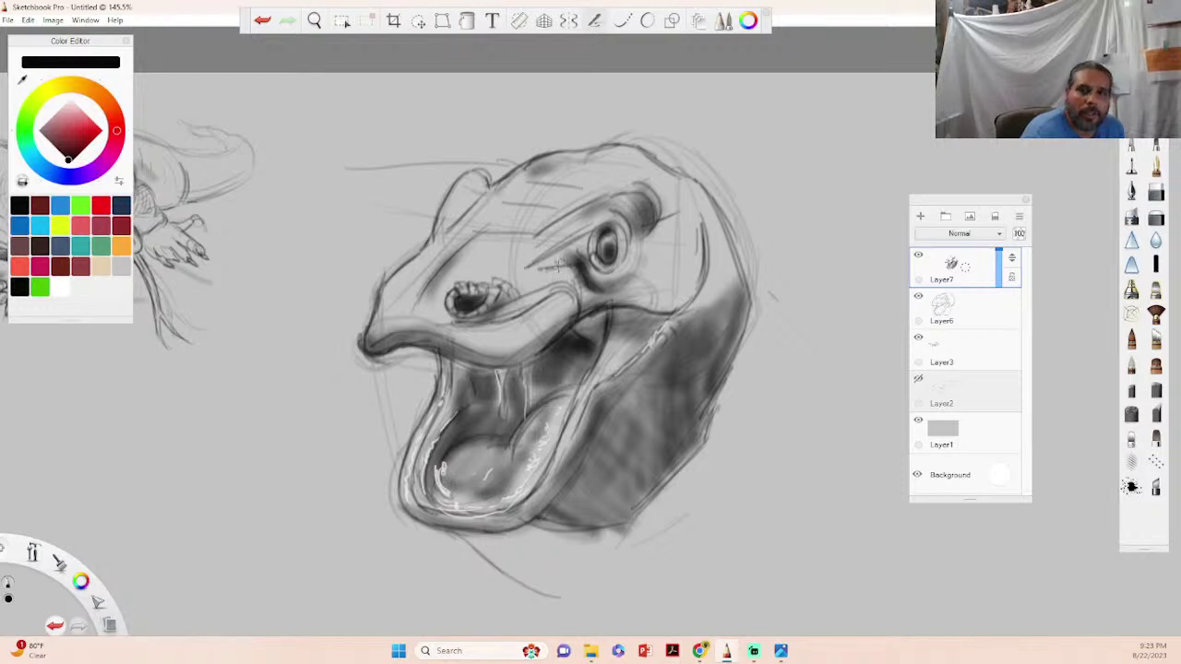
left_click_drag(552, 265, 576, 283)
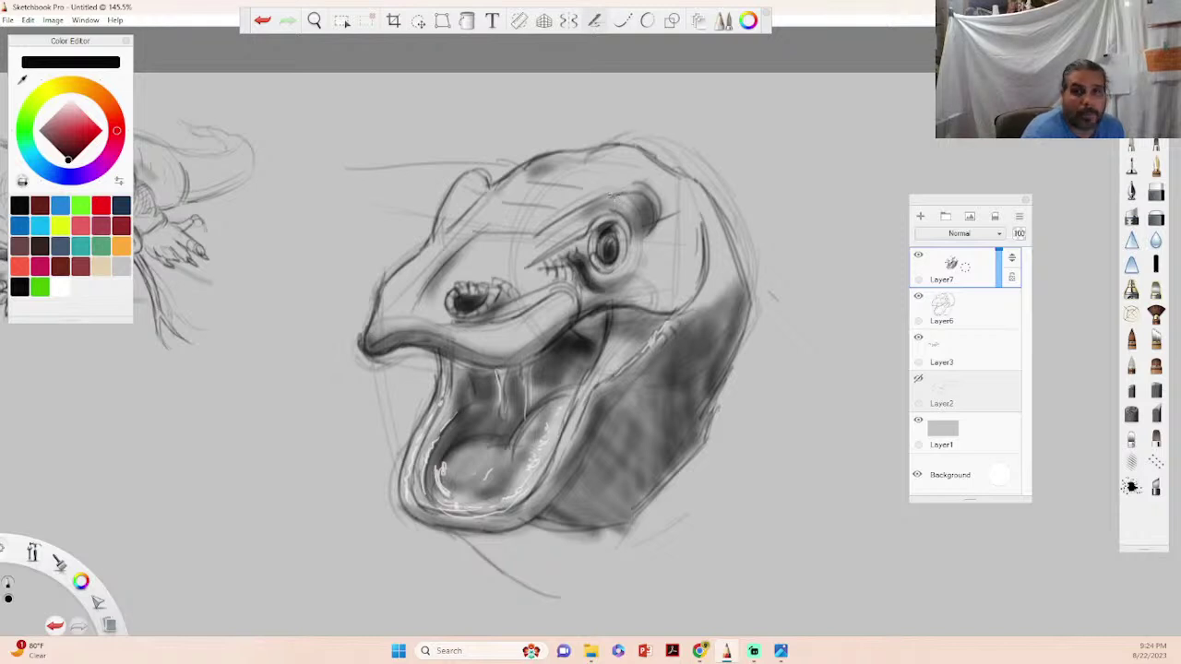
mouse_move(614, 196)
left_mouse_down()
mouse_move(638, 234)
mouse_move(635, 194)
mouse_move(637, 205)
mouse_move(619, 245)
mouse_move(657, 199)
left_mouse_up()
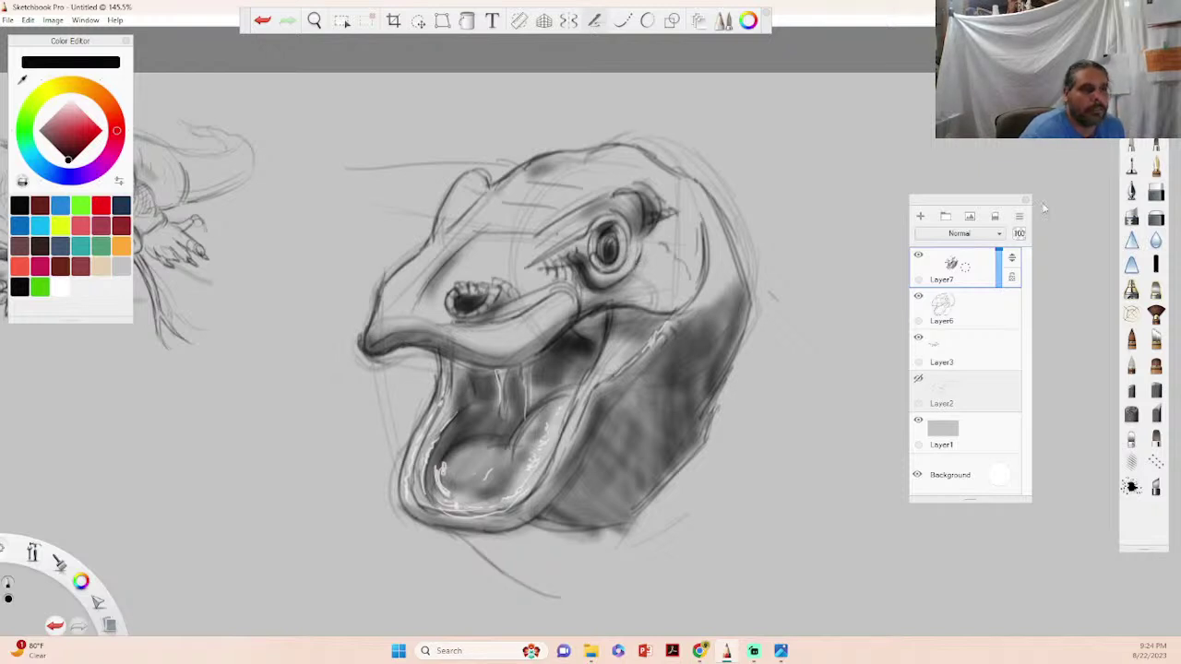
- Erase the overlapping lines at the rear of the upper lip near the mouth corner
left_click(1156, 191)
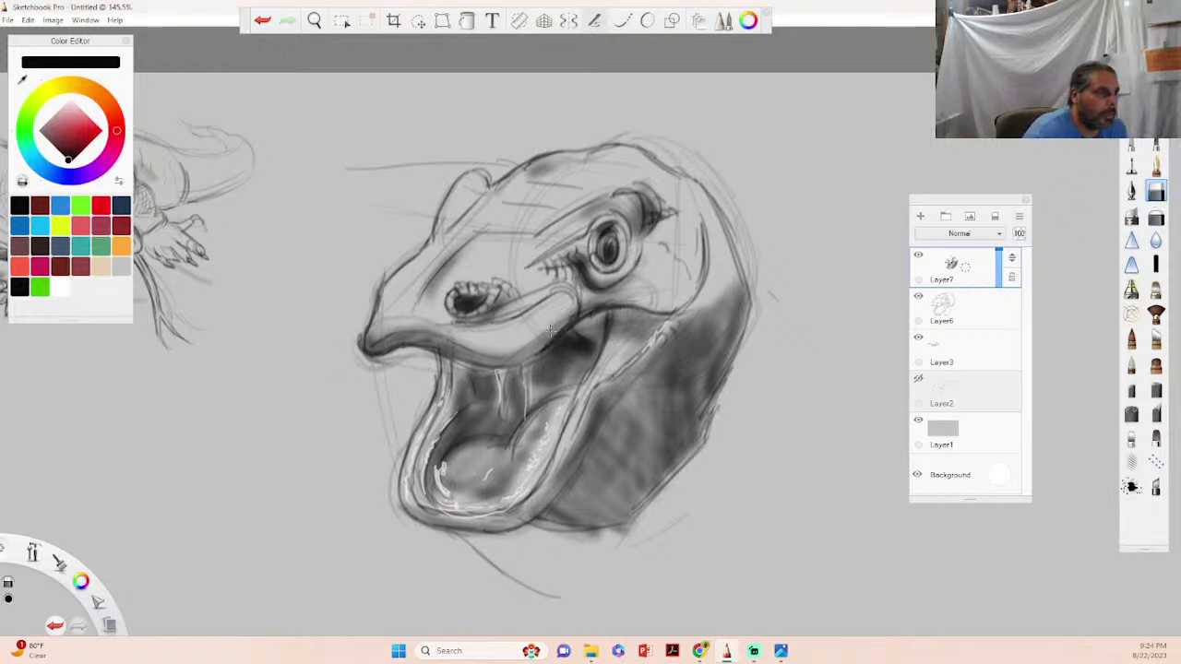
left_click_drag(553, 333, 632, 290)
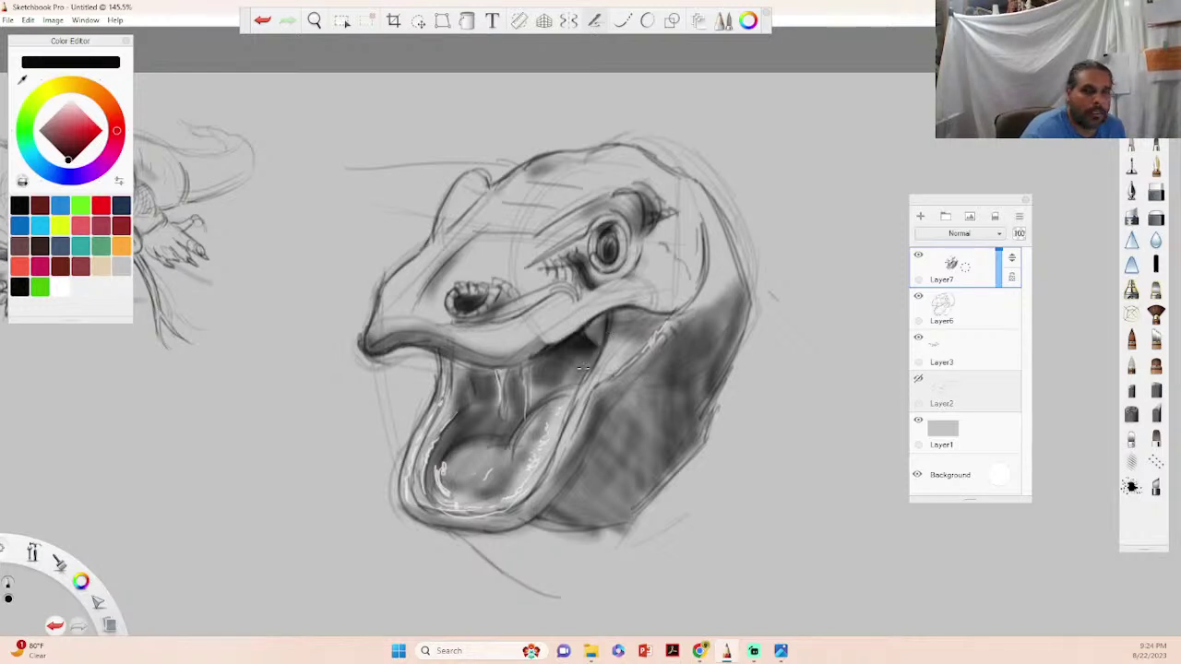
- Draw skin creases along the rear jaw and neck edge, and add scale lines to the front of the snout
left_click_drag(610, 376, 647, 347)
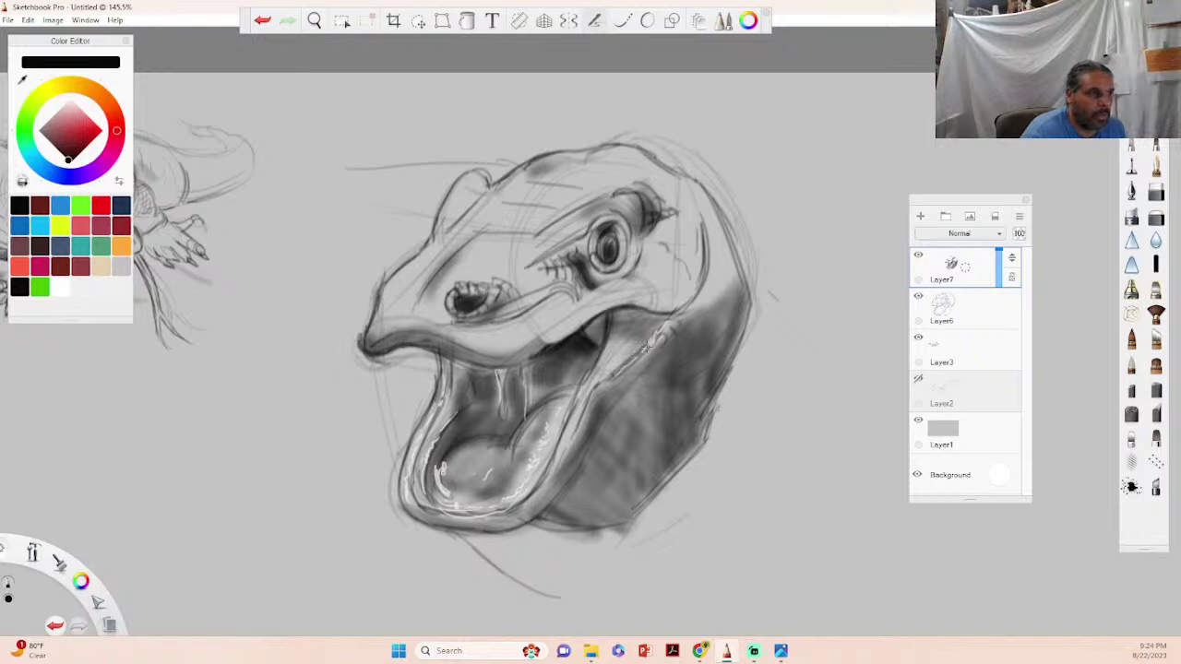
left_click_drag(596, 397, 623, 380)
left_click_drag(614, 399, 688, 351)
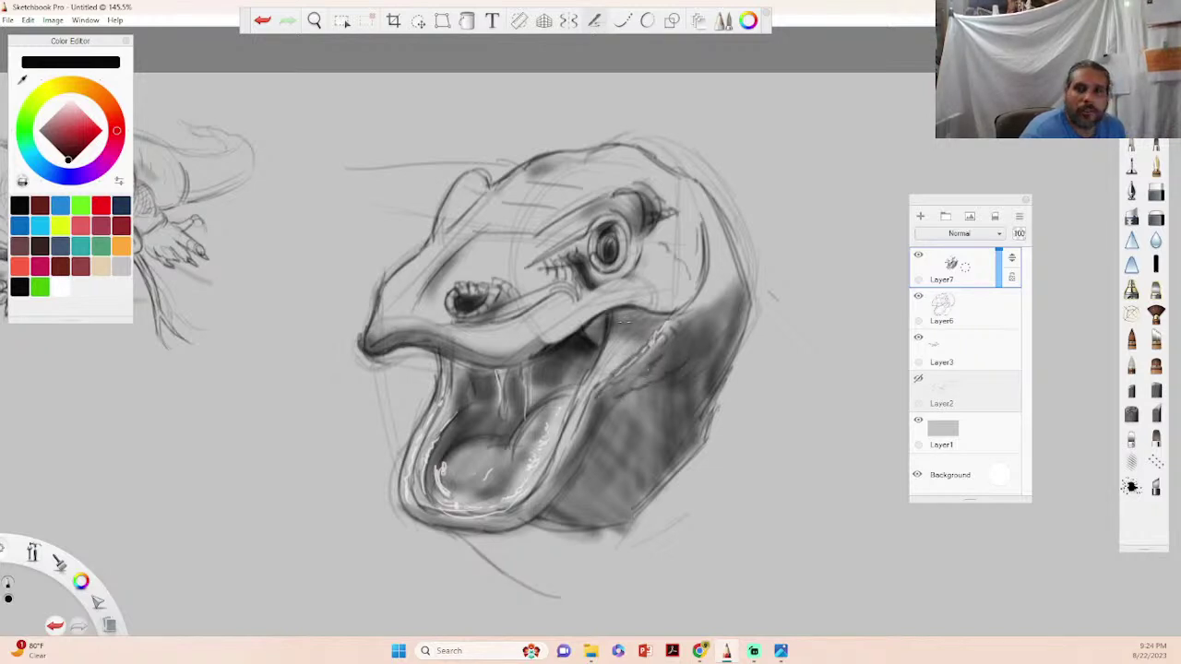
left_click_drag(637, 334, 596, 363)
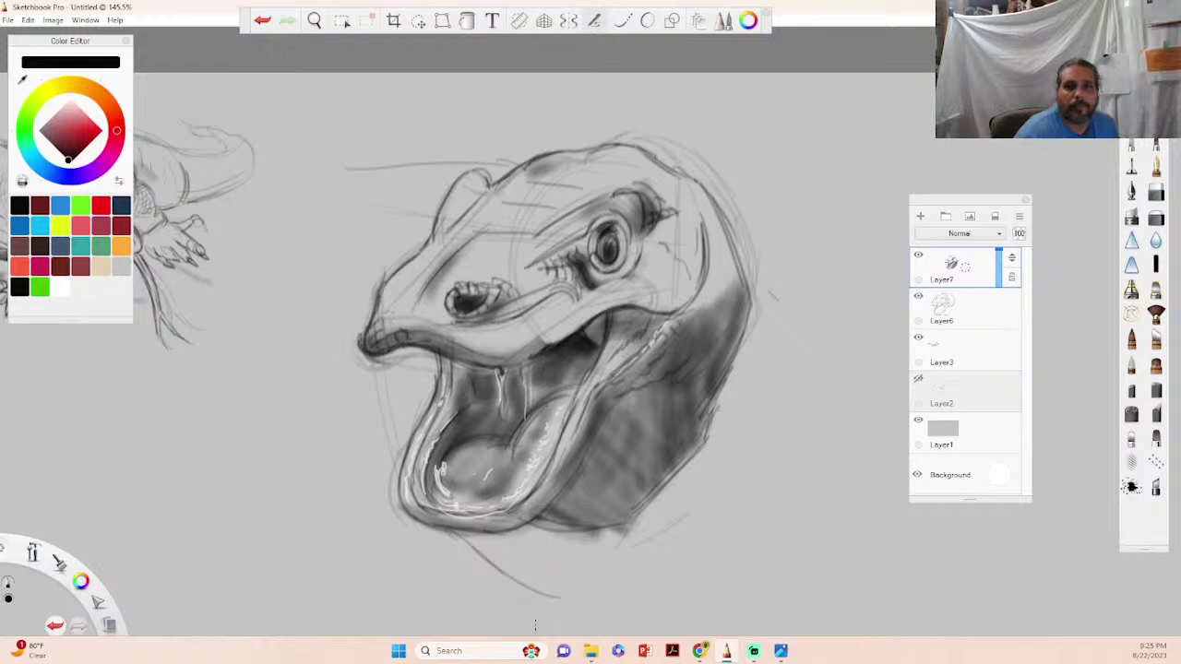
left_click_drag(445, 318, 447, 305)
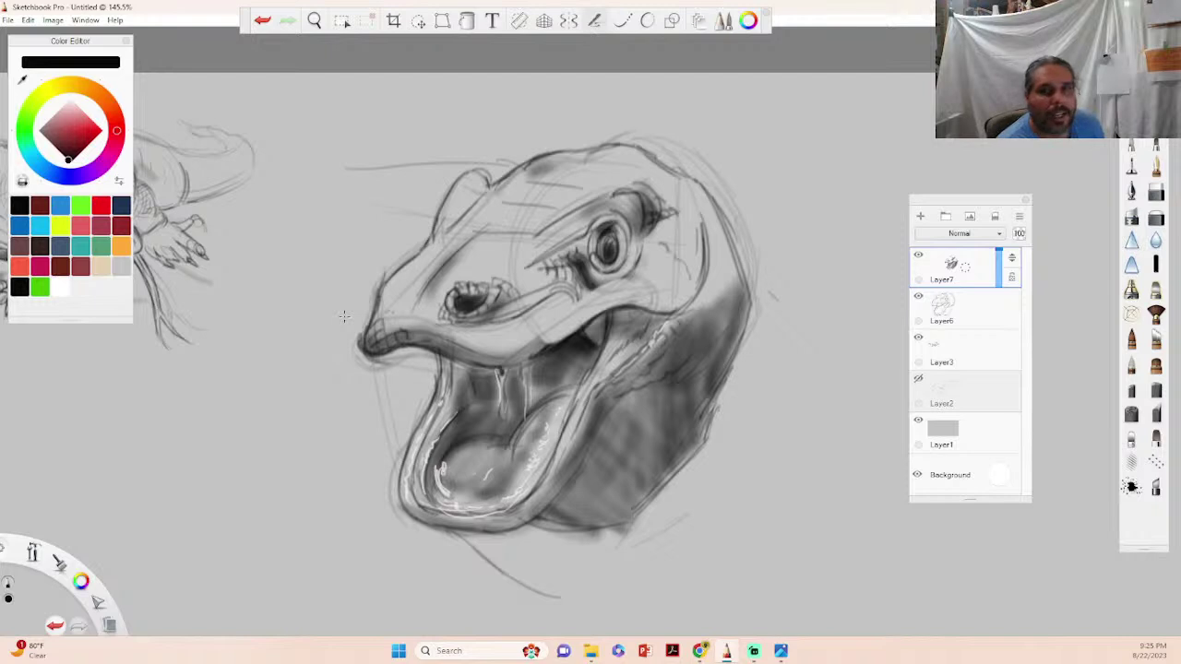
- Move the layer list clear of the canvas and sketch a small cluster of four interlocking hexagonal scales beside the head
left_click_drag(996, 199, 1106, 214)
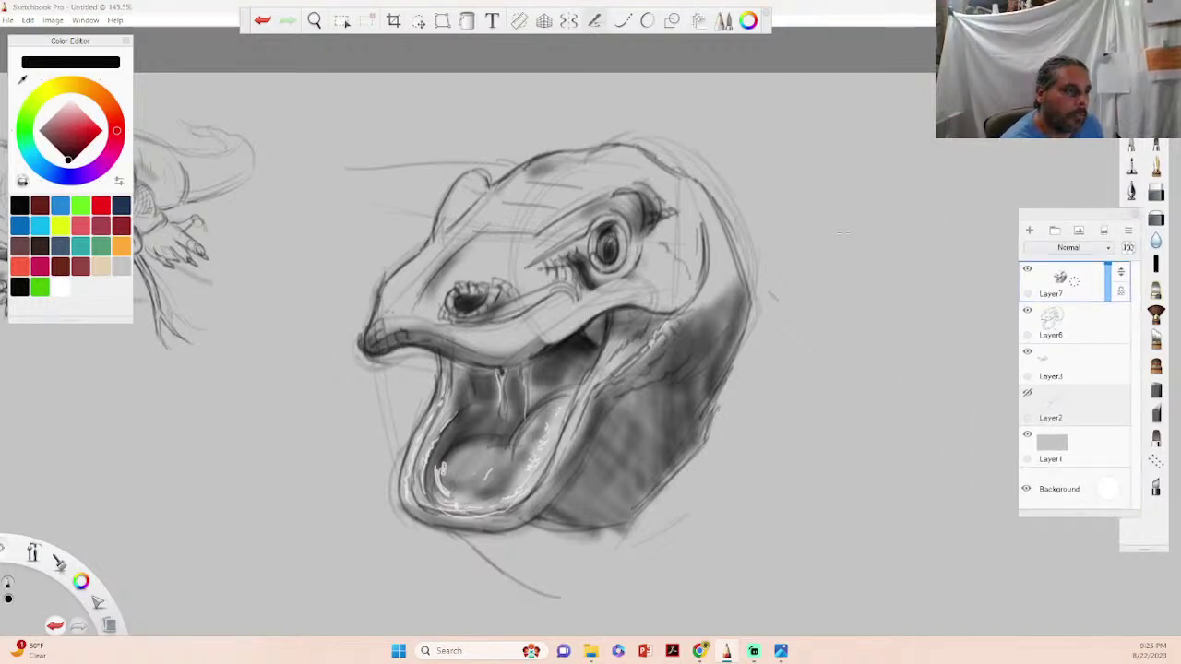
mouse_move(824, 223)
left_mouse_down()
mouse_move(824, 246)
mouse_move(842, 211)
mouse_move(860, 226)
mouse_move(850, 250)
mouse_move(867, 214)
mouse_move(889, 226)
left_mouse_up()
mouse_move(859, 242)
left_mouse_down()
mouse_move(874, 252)
mouse_move(890, 241)
left_mouse_up()
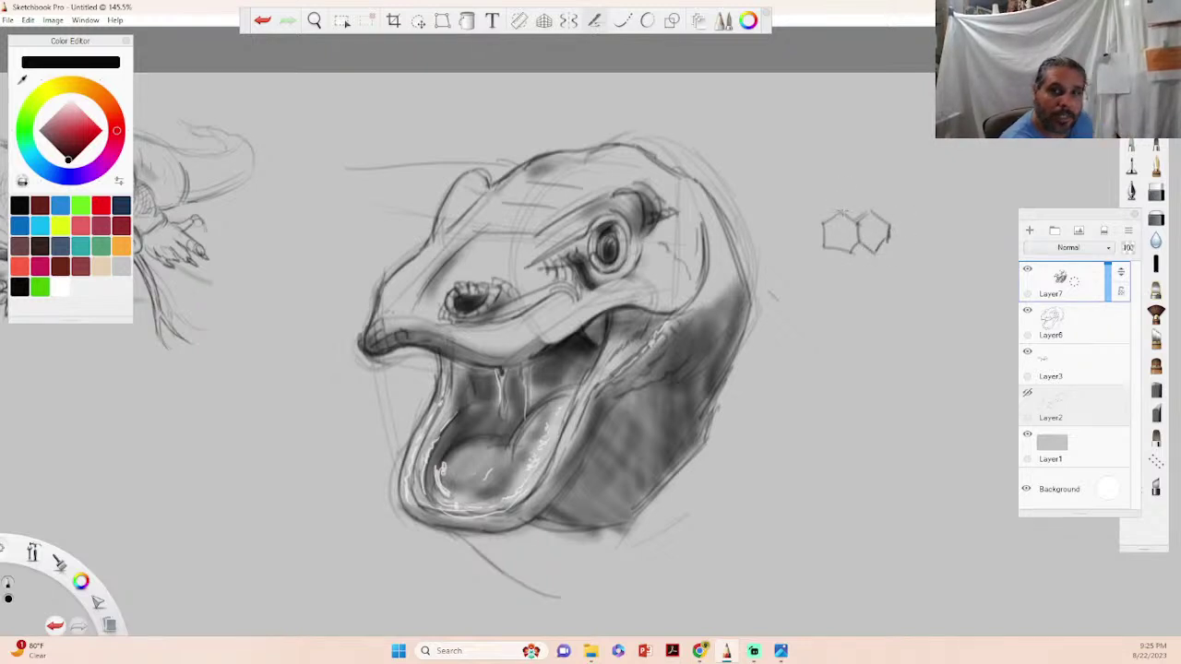
mouse_move(840, 220)
left_mouse_down()
mouse_move(852, 190)
mouse_move(869, 197)
left_mouse_up()
mouse_move(869, 199)
left_mouse_down()
mouse_move(824, 185)
mouse_move(811, 195)
mouse_move(816, 183)
mouse_move(823, 227)
left_mouse_up()
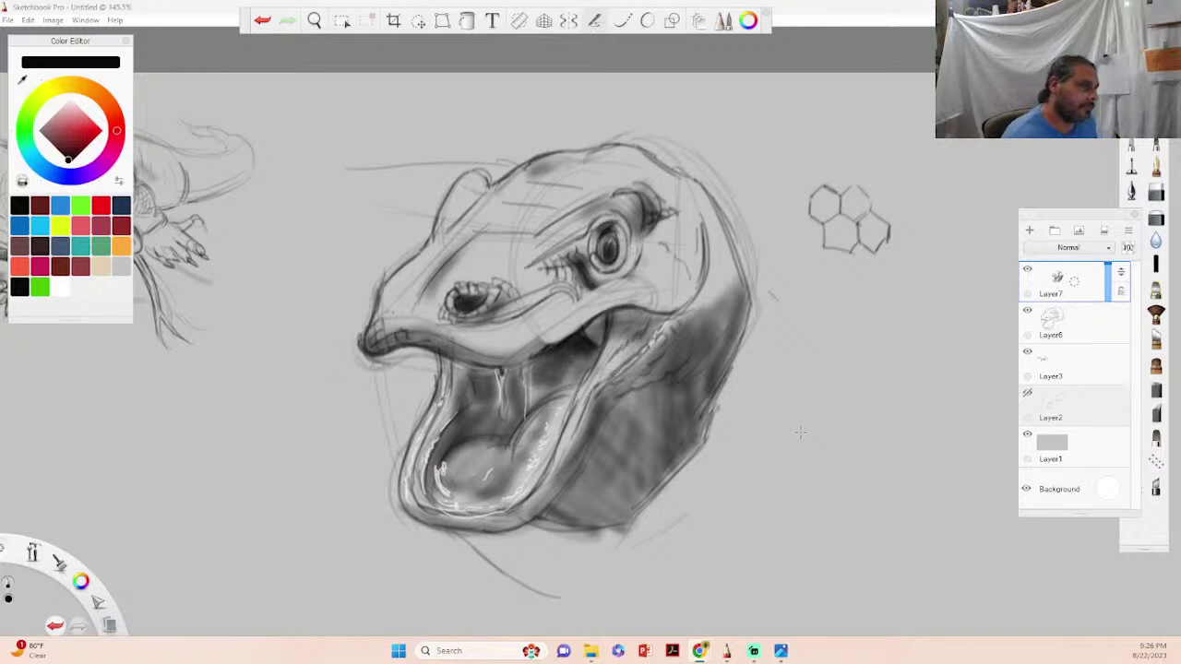
- Add dark strokes to the upper mouth interior beside the hanging saliva strands
left_click(492, 380)
mouse_move(496, 375)
left_mouse_down()
mouse_move(494, 410)
mouse_move(473, 386)
mouse_move(472, 412)
left_mouse_up()
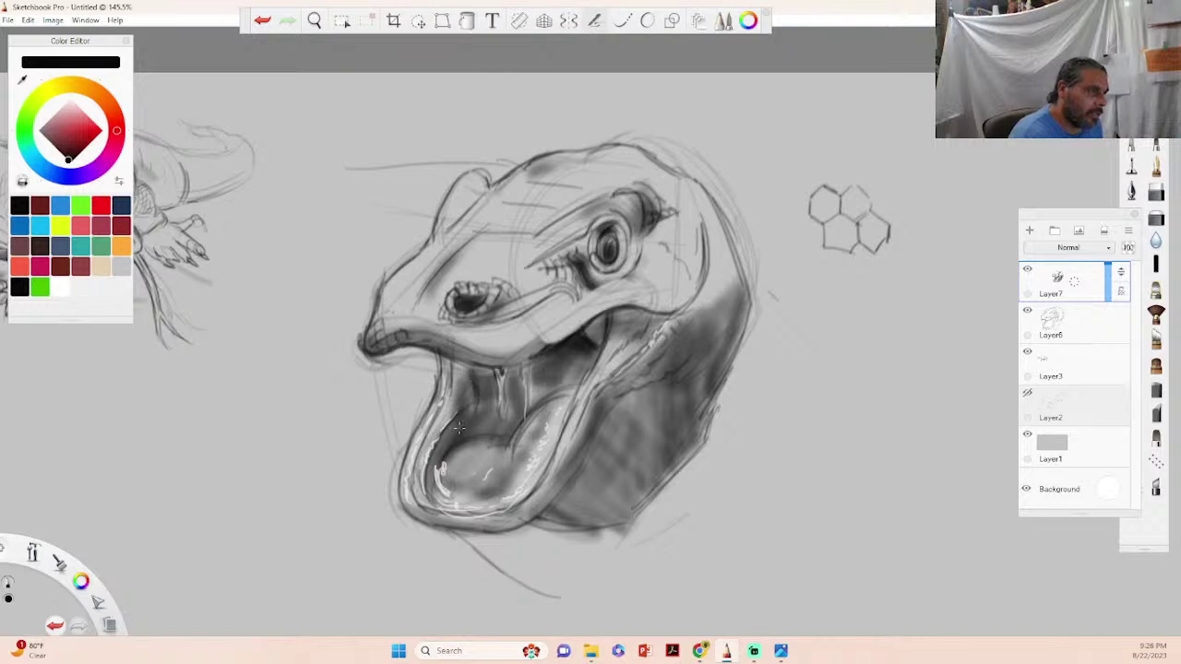
mouse_move(450, 356)
left_mouse_down()
mouse_move(443, 404)
mouse_move(457, 363)
left_mouse_up()
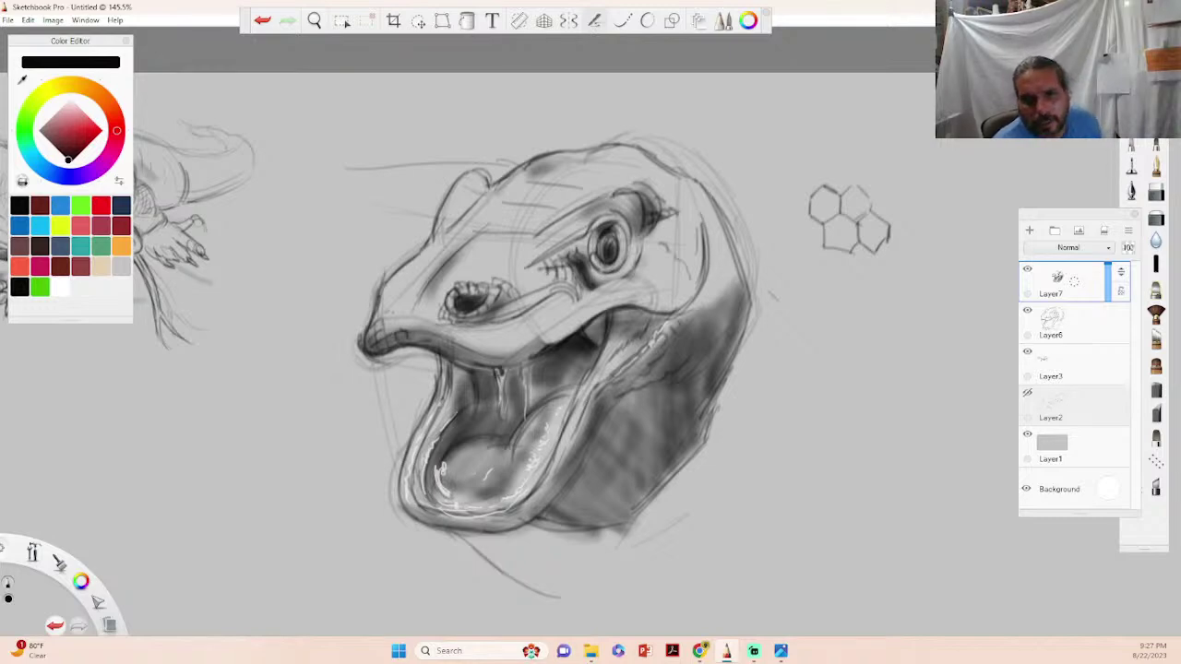
- Switch to Chrome and search Google for "rubens crocodie" in a new tab
key("alt+Tab")
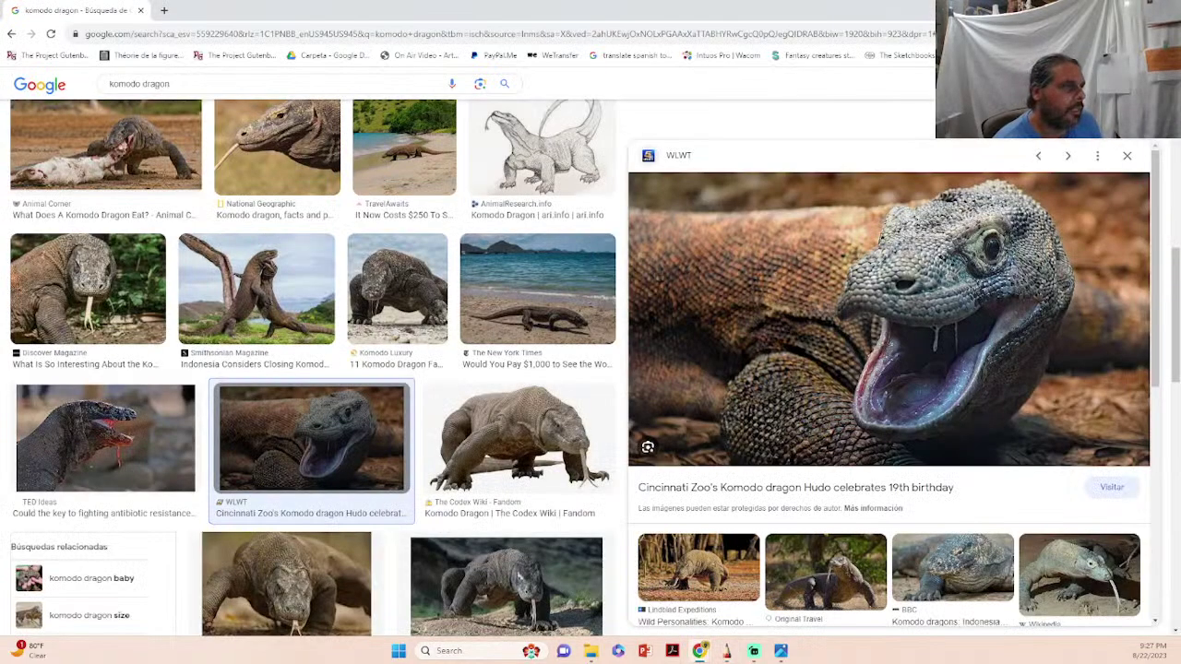
scroll(595, 267, "up", 2)
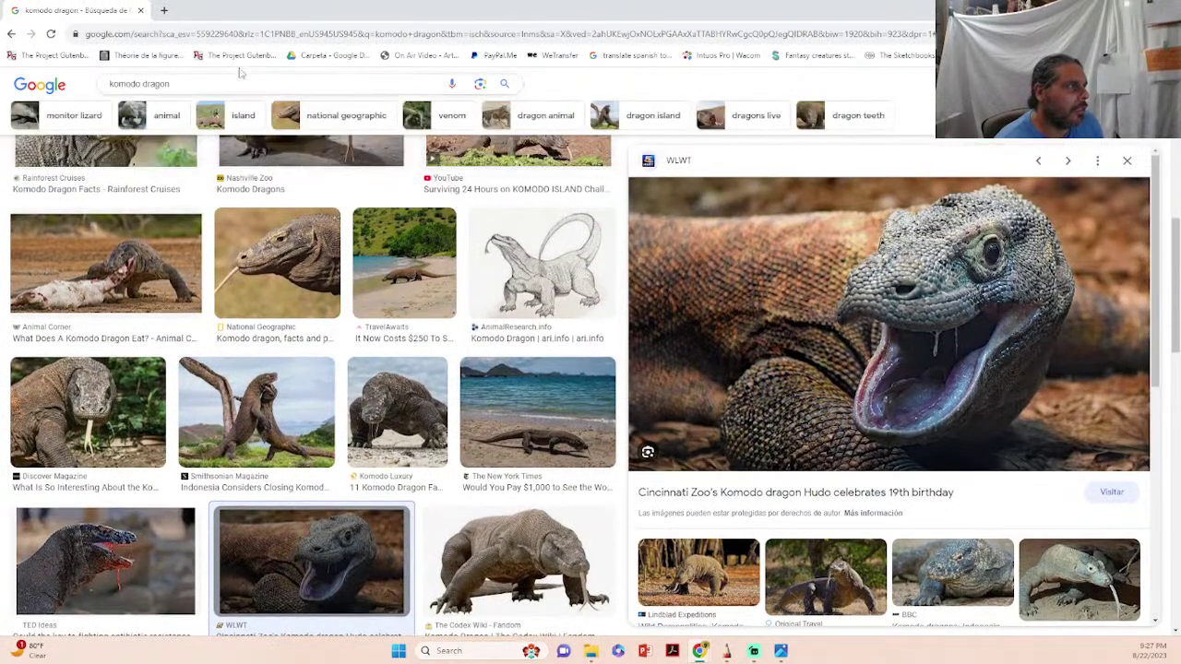
left_click(165, 11)
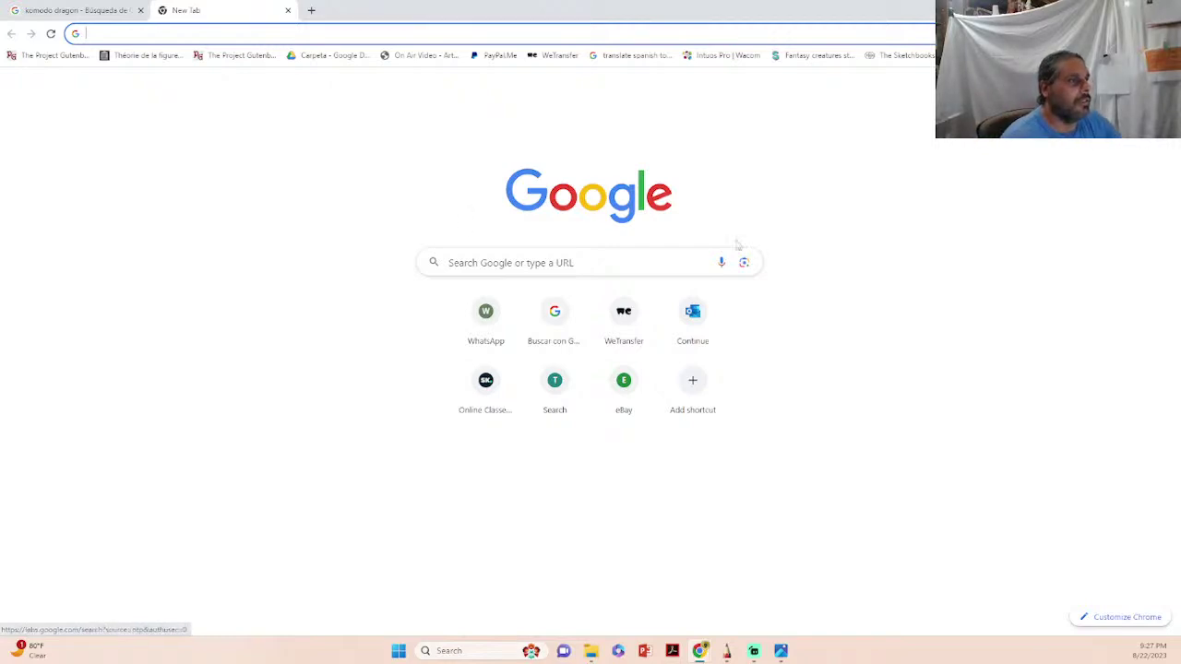
left_click(548, 260)
left_click(549, 261)
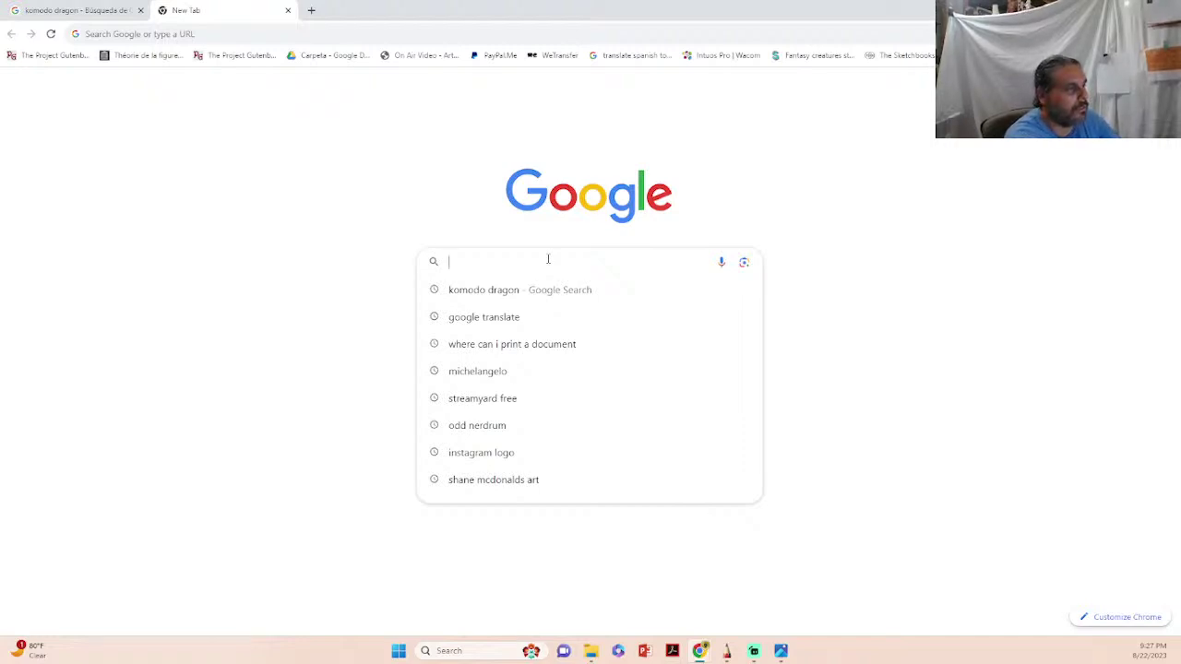
type("ru")
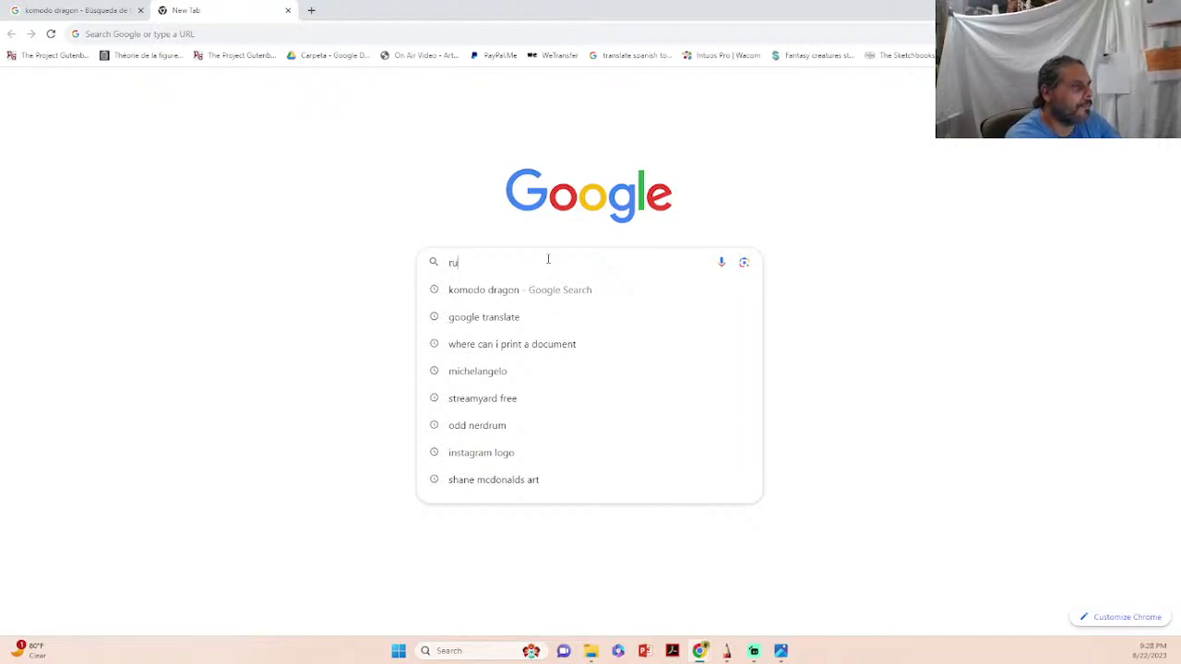
type("bens")
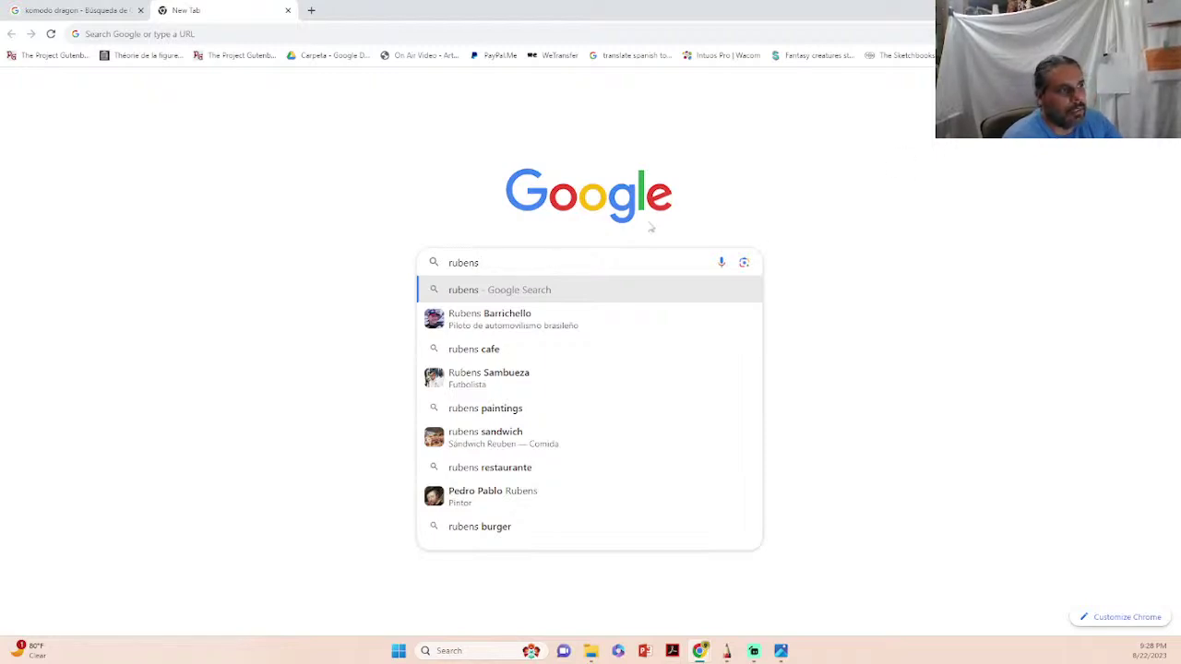
type("crocodile")
key("Return")
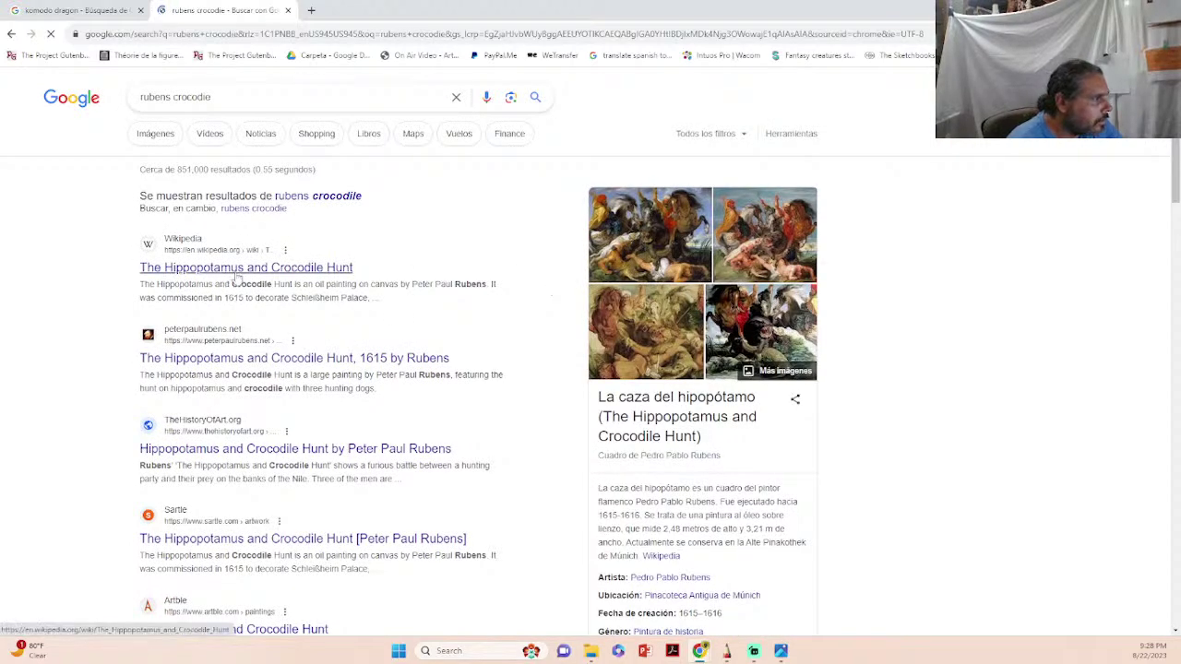
- Open the Wikipedia article on The Hippopotamus and Crocodile Hunt from the results and view its painting at full screen size
scroll(506, 370, "down", 1)
scroll(506, 370, "down", 1)
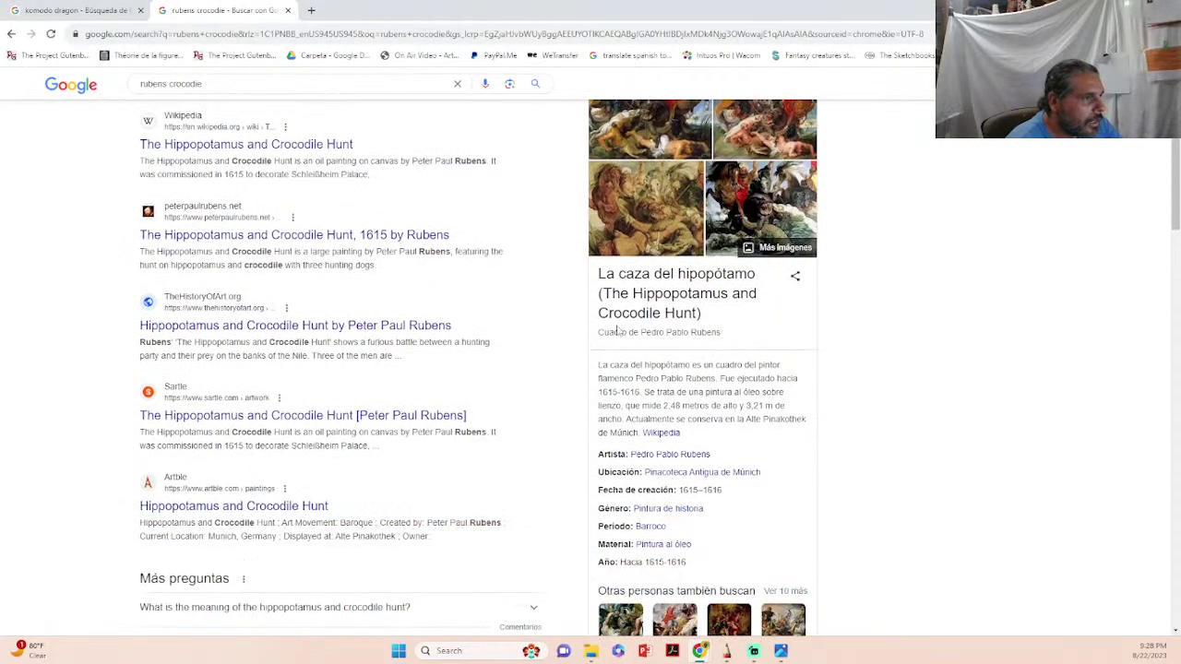
scroll(303, 401, "down", 2)
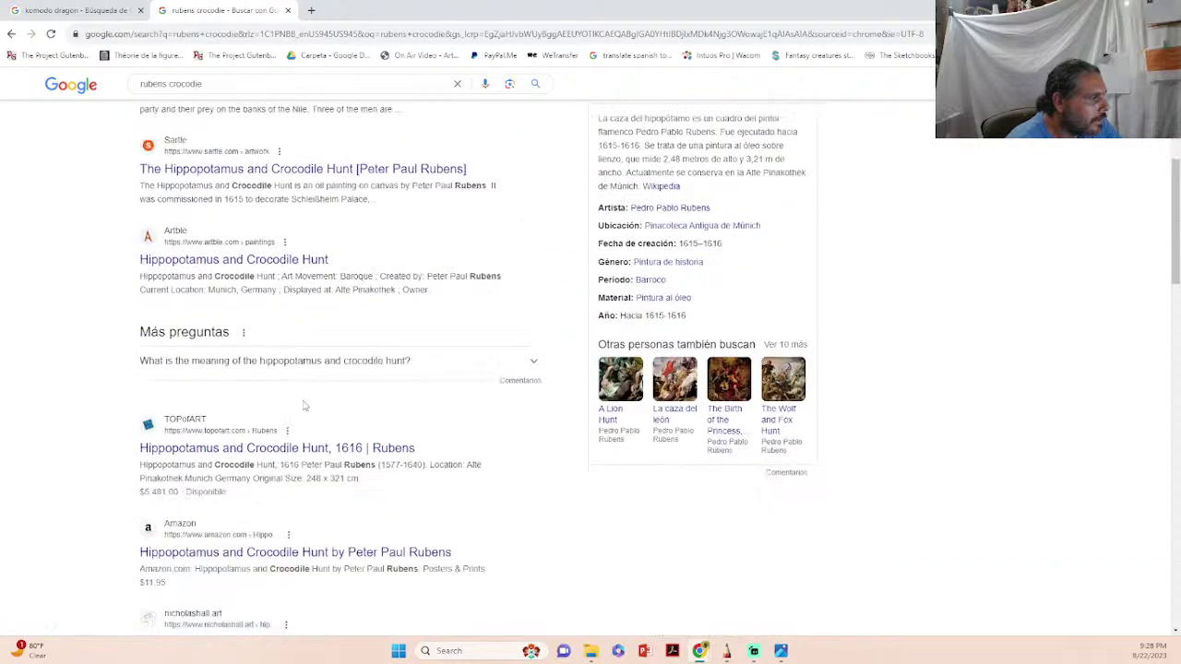
scroll(302, 406, "up", 5)
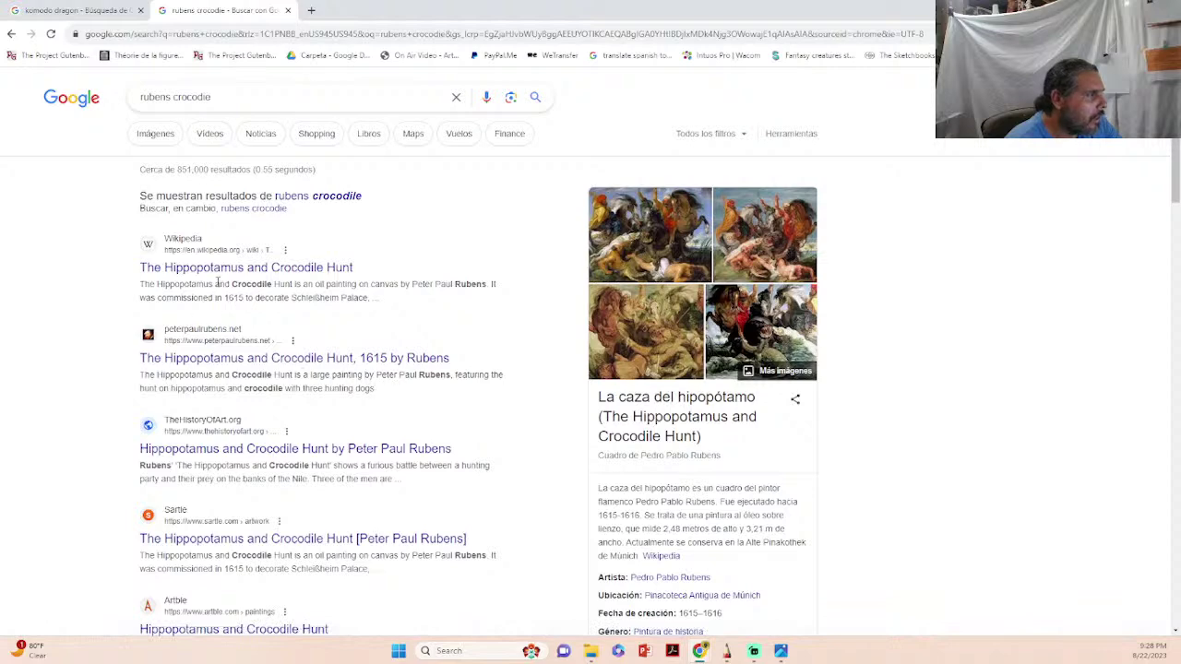
left_click(256, 271)
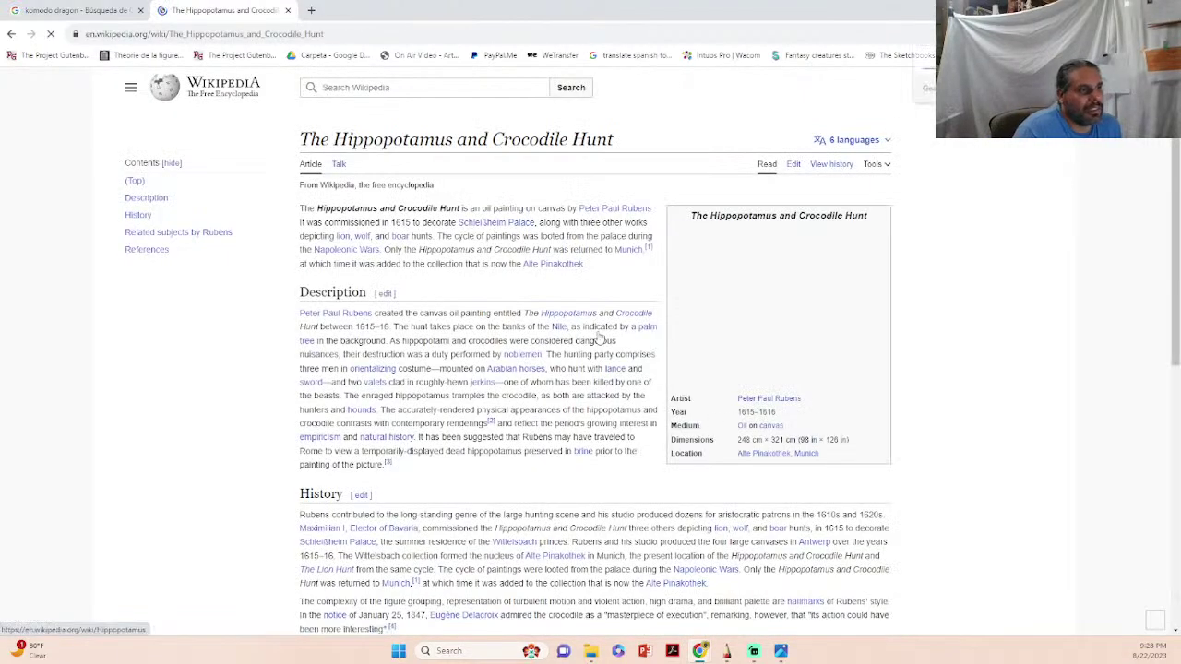
left_click(769, 314)
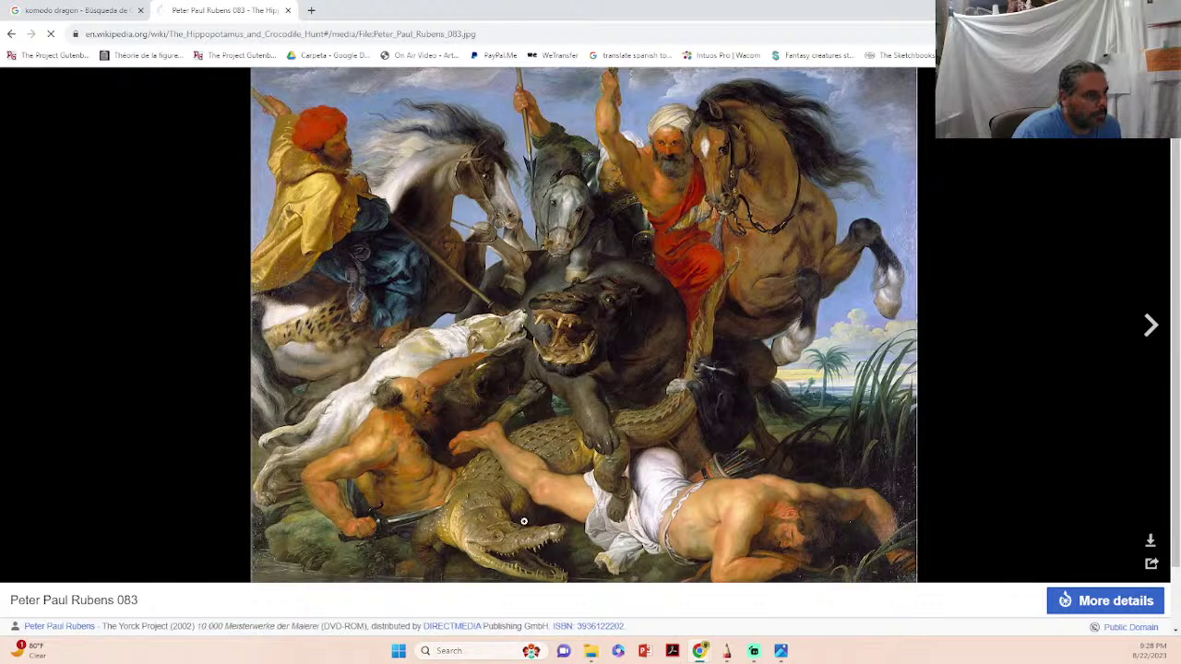
left_click(517, 519)
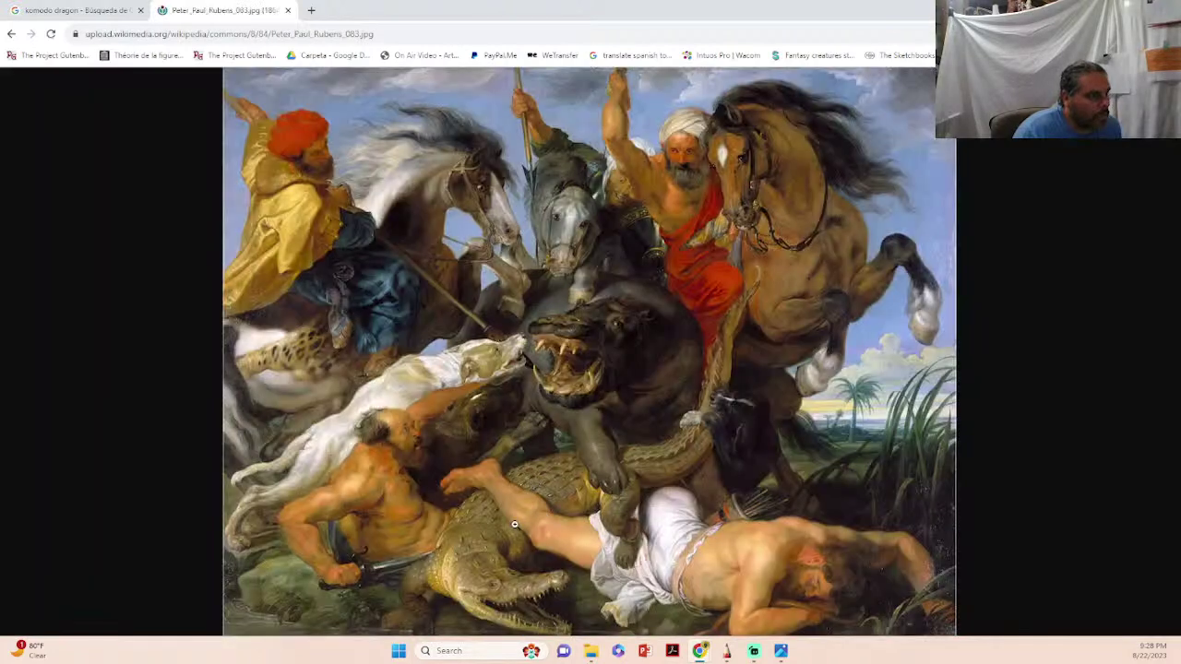
- Examine the enlarged painting, especially the crocodile's scales and head and the hippopotamus's open mouth
left_click(493, 544)
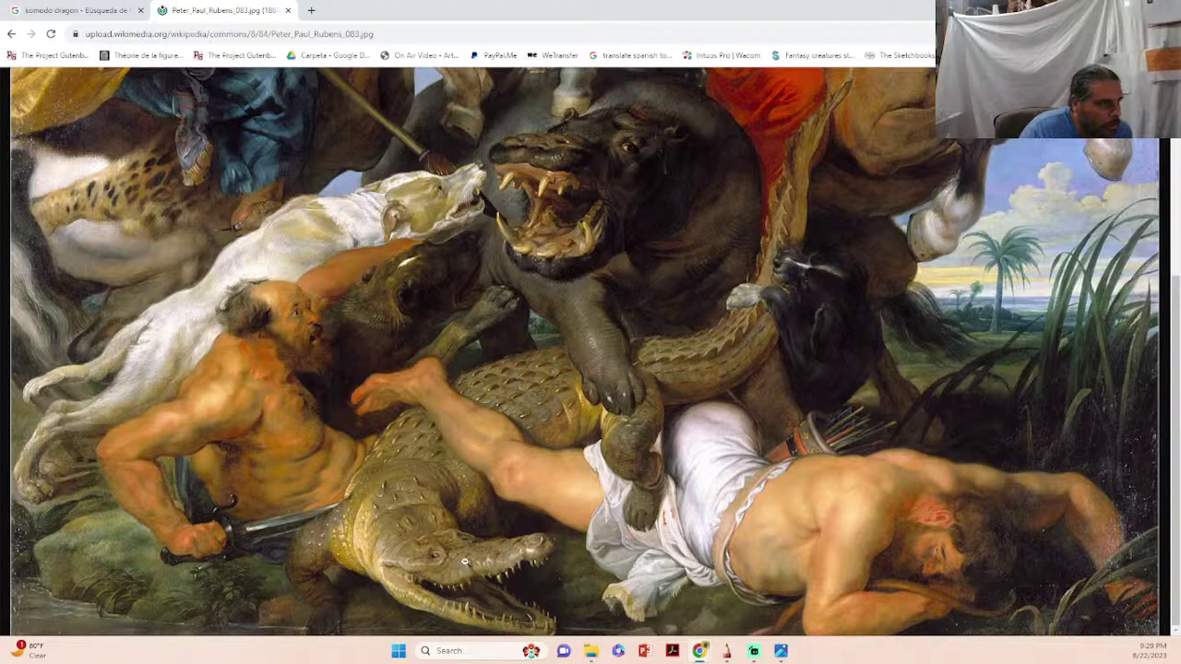
scroll(556, 348, "up", 1)
scroll(556, 349, "up", 3)
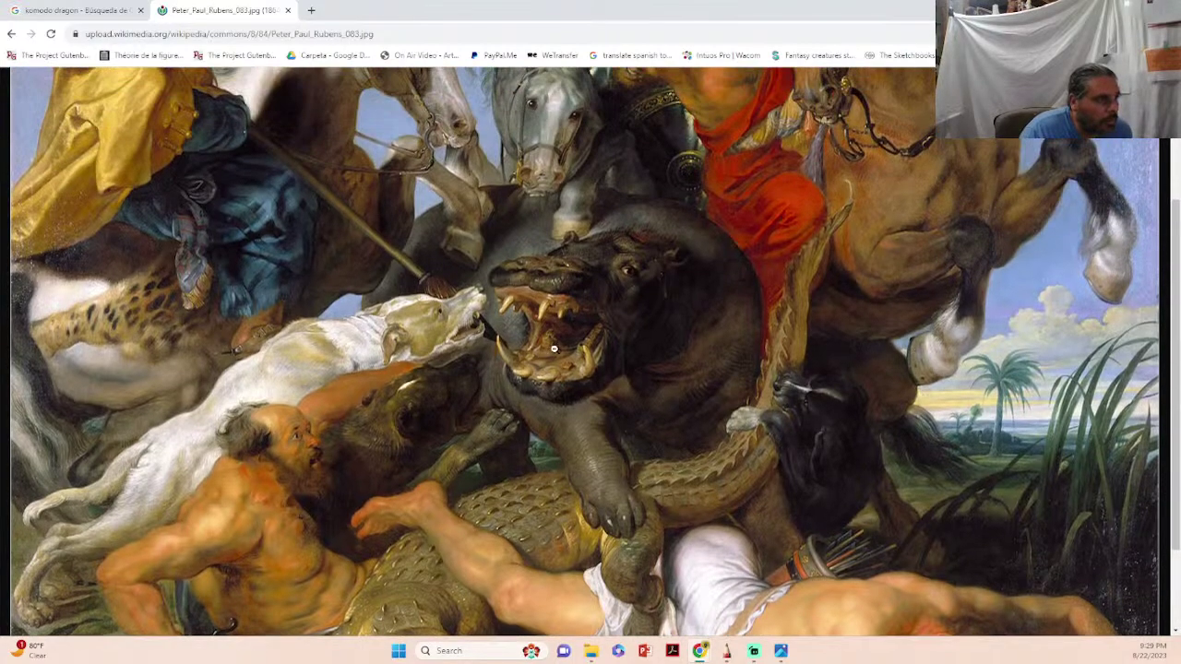
scroll(557, 349, "down", 3)
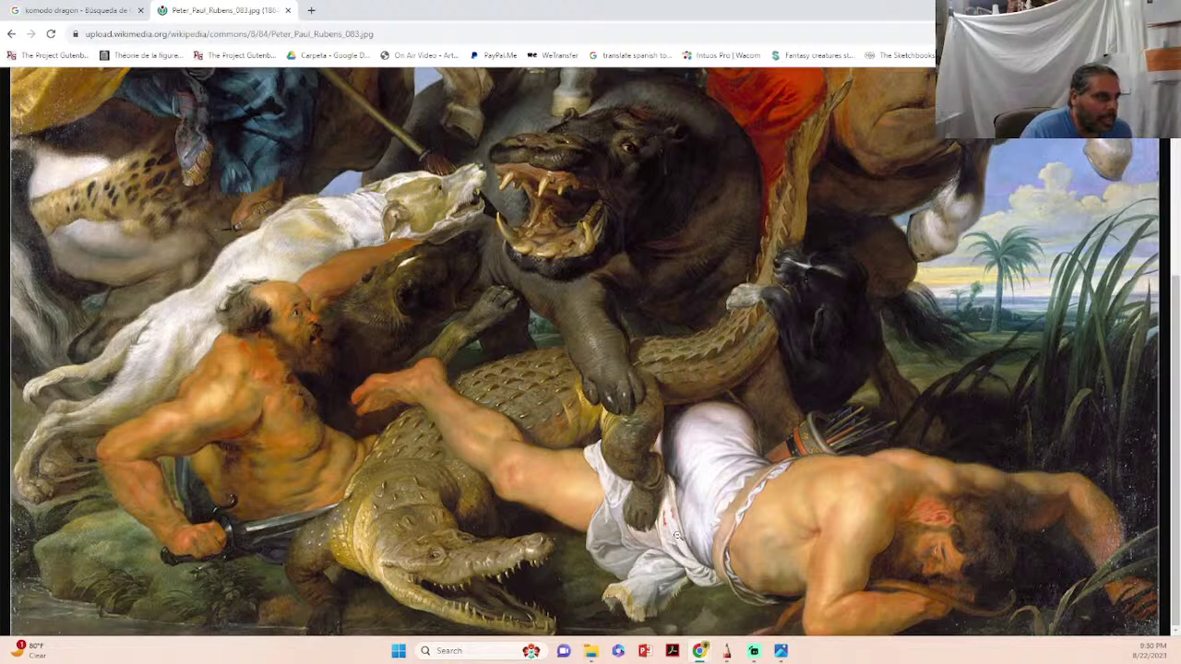
left_click(692, 310)
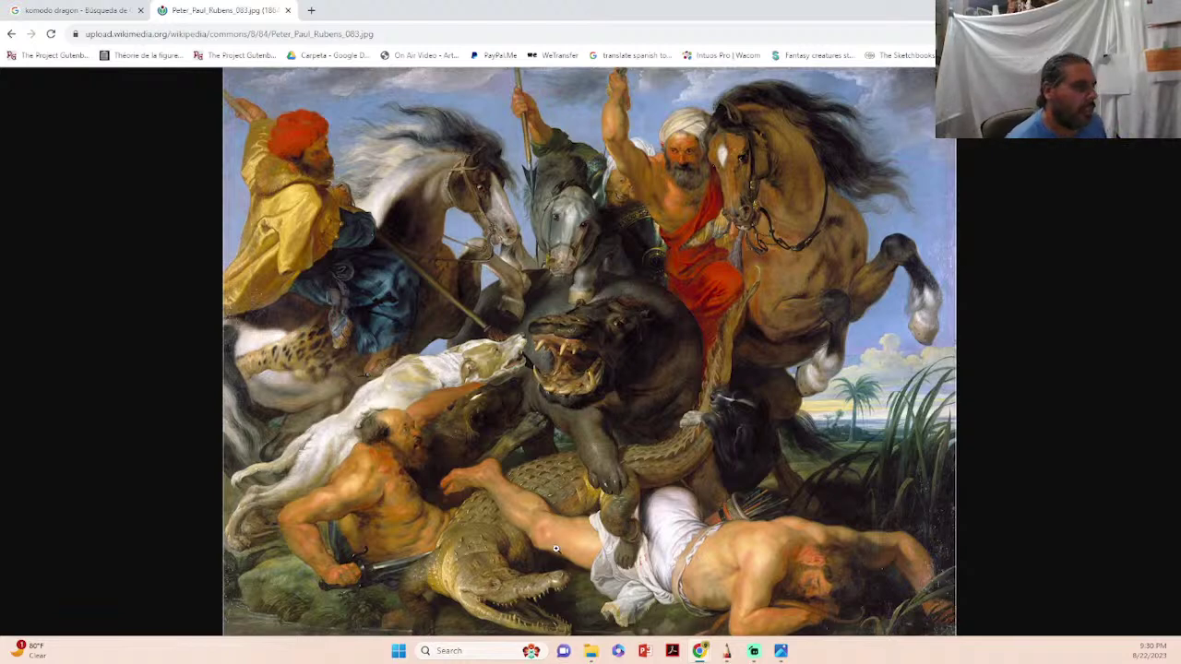
left_click(473, 589)
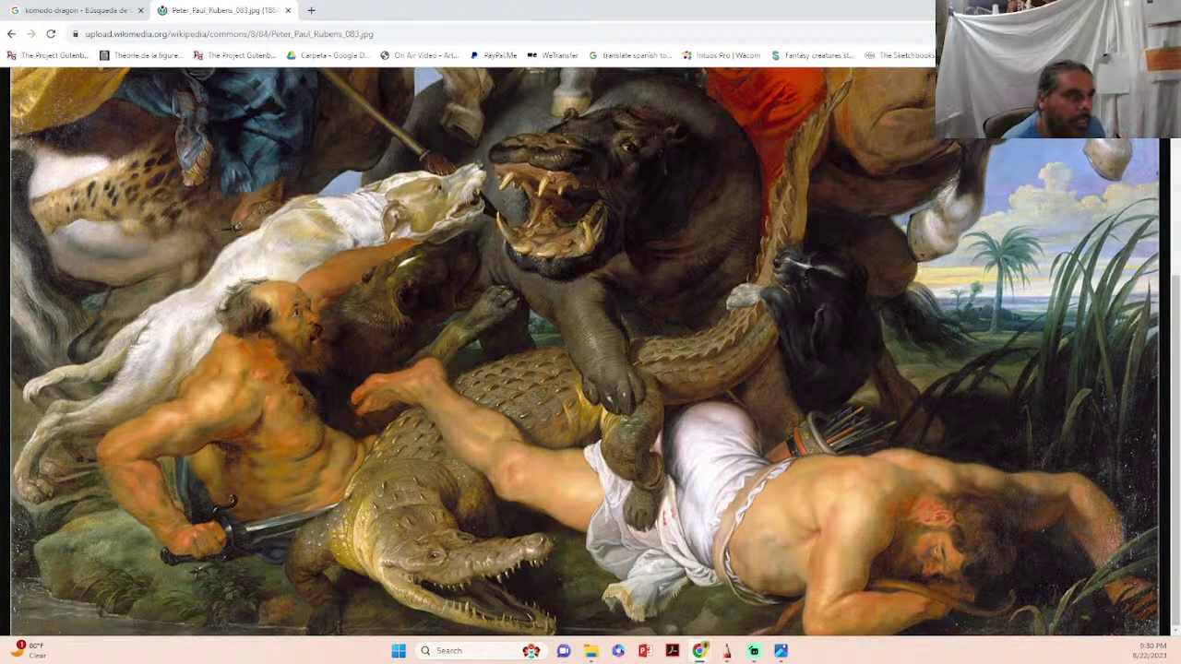
- Switch back to Sketchbook Pro and draw scales on the far brow ridge, along the upper lip and on the cheek behind the eye
left_click(700, 650)
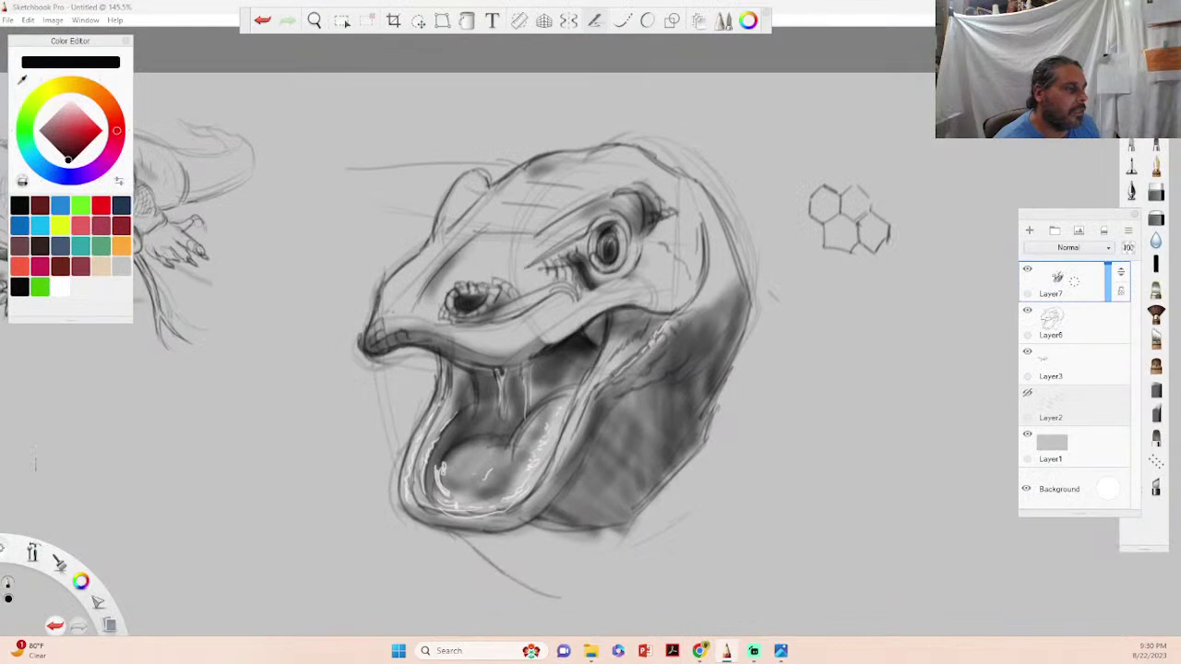
key("space")
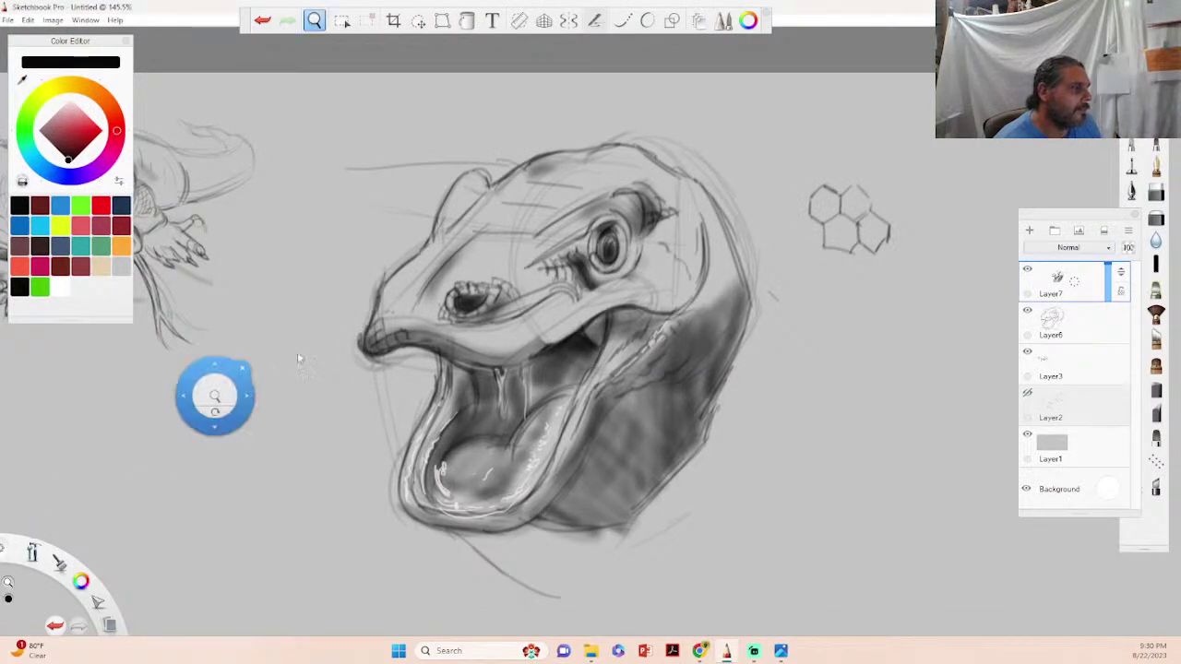
mouse_move(320, 378)
left_mouse_down()
mouse_move(258, 390)
mouse_move(323, 433)
mouse_move(756, 274)
mouse_move(623, 281)
mouse_move(702, 275)
left_mouse_up()
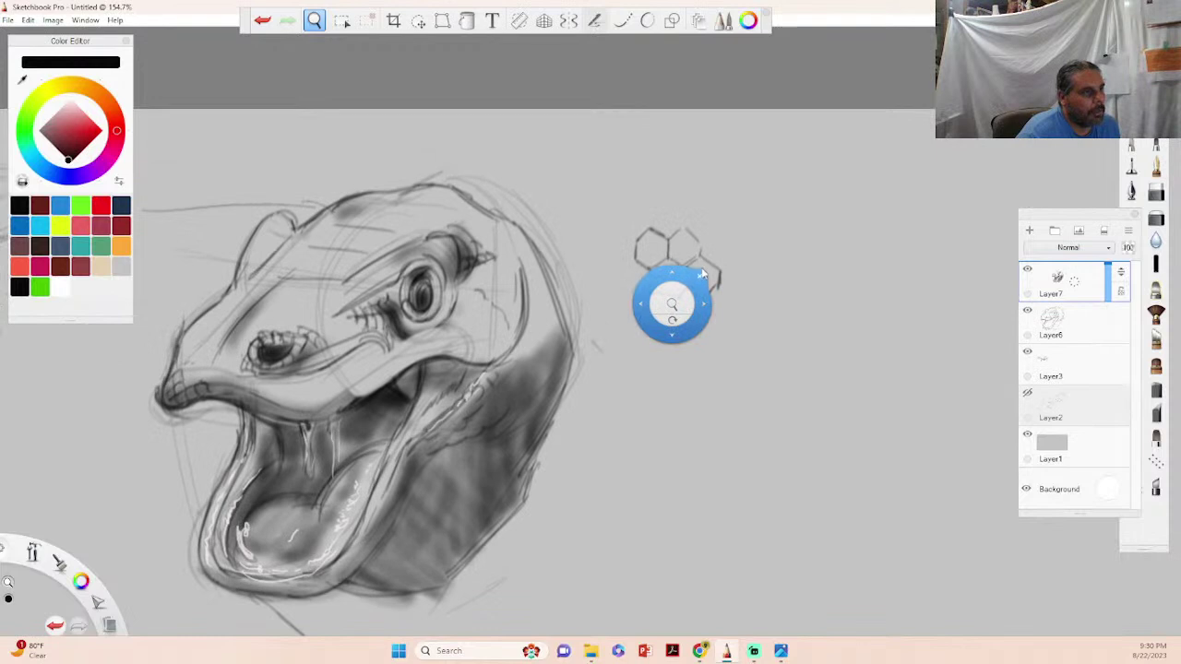
key("space")
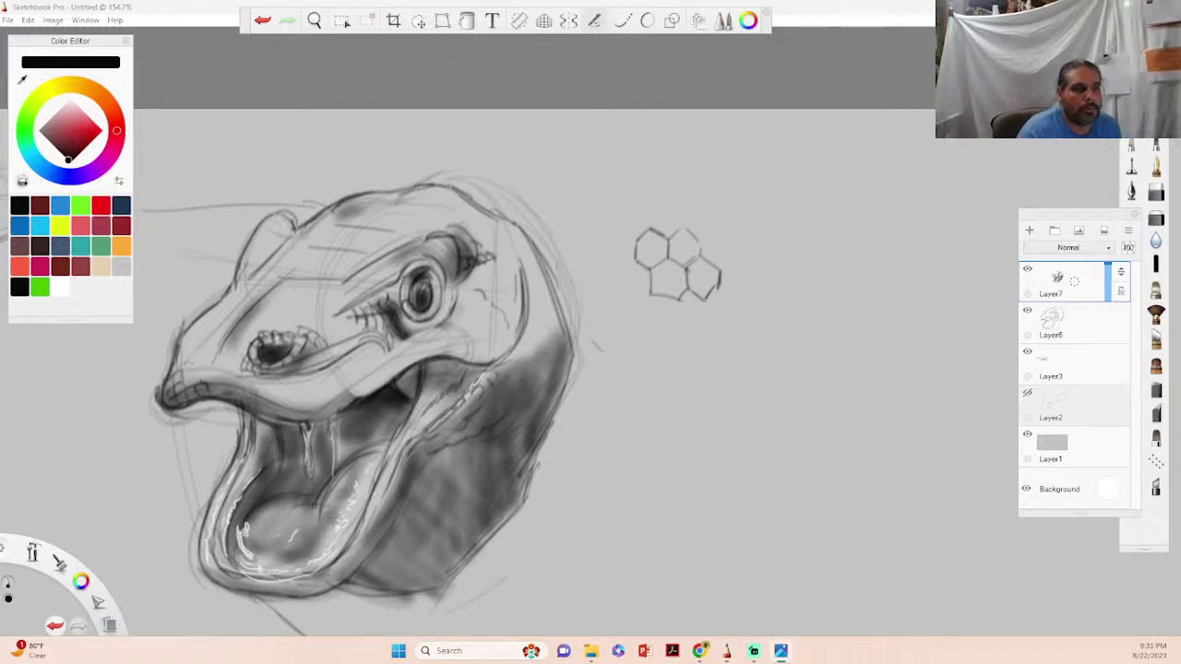
left_click(685, 293)
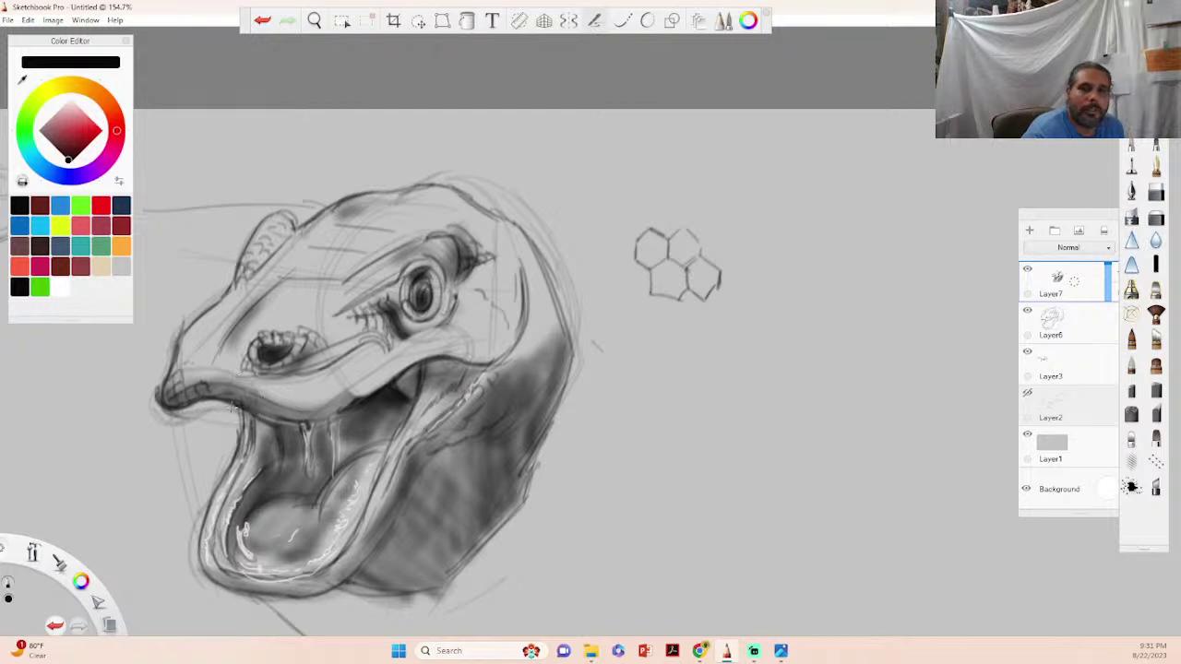
mouse_move(256, 397)
left_mouse_down()
mouse_move(326, 407)
mouse_move(276, 411)
mouse_move(360, 365)
left_mouse_up()
mouse_move(310, 398)
left_mouse_down()
mouse_move(371, 363)
mouse_move(461, 340)
left_mouse_up()
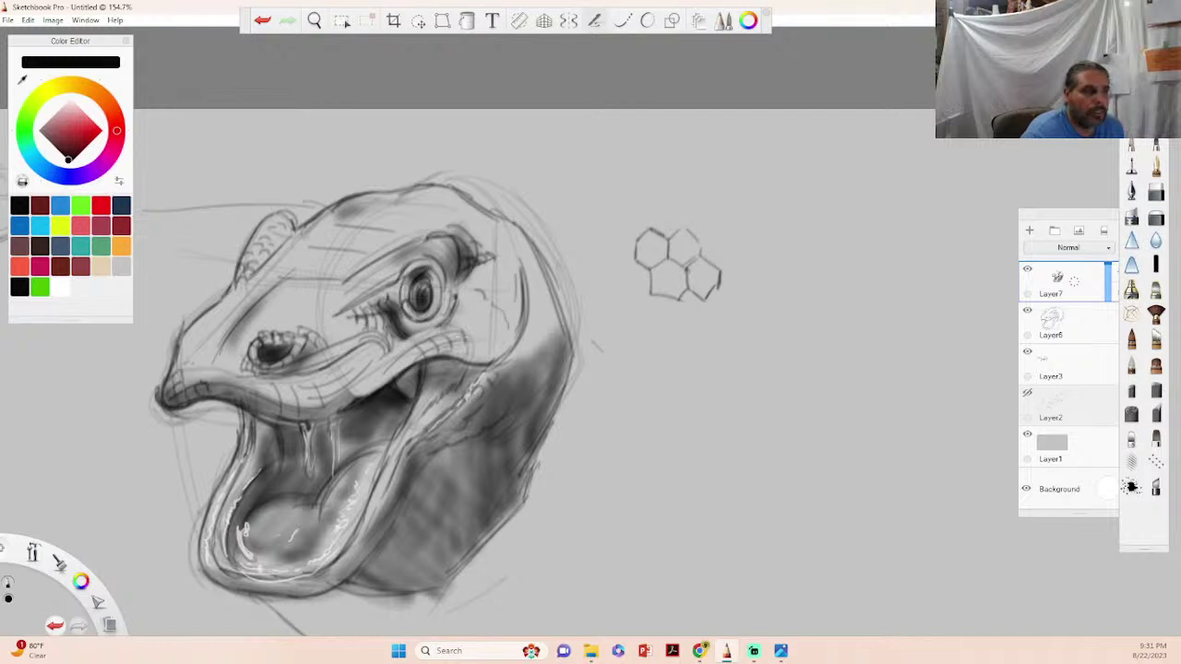
mouse_move(459, 323)
left_mouse_down()
mouse_move(477, 340)
mouse_move(481, 317)
mouse_move(498, 337)
left_mouse_up()
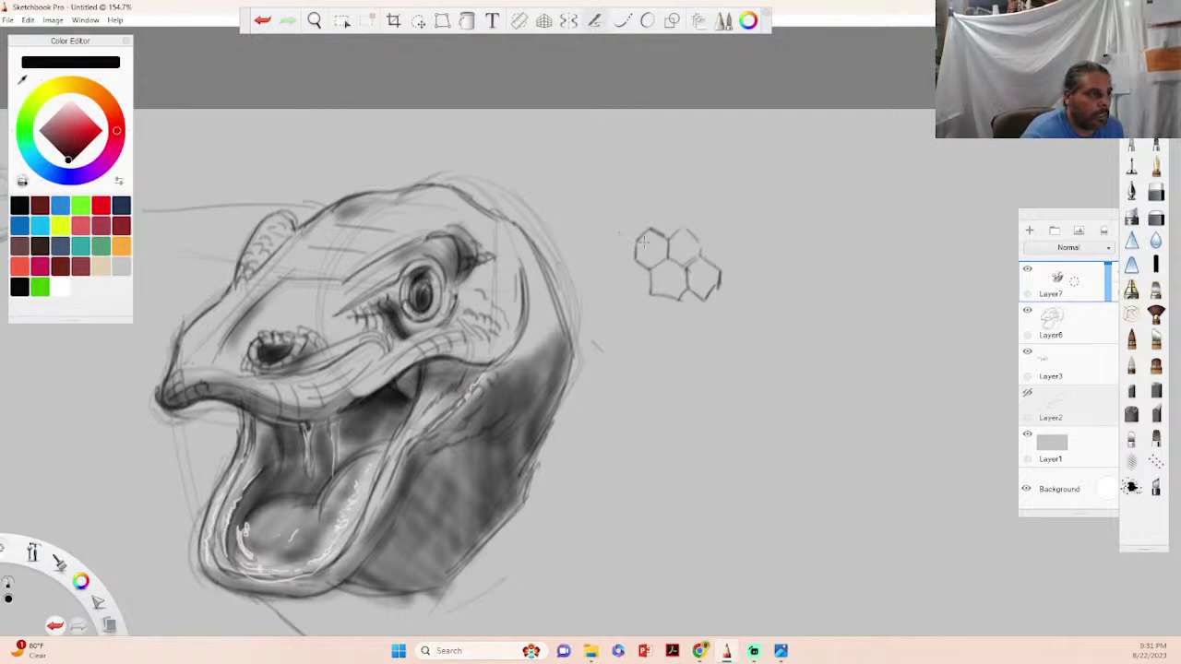
- Extend the hexagonal scale sample beside the head with more interlocking cells on both sides and above
left_click_drag(664, 244, 685, 225)
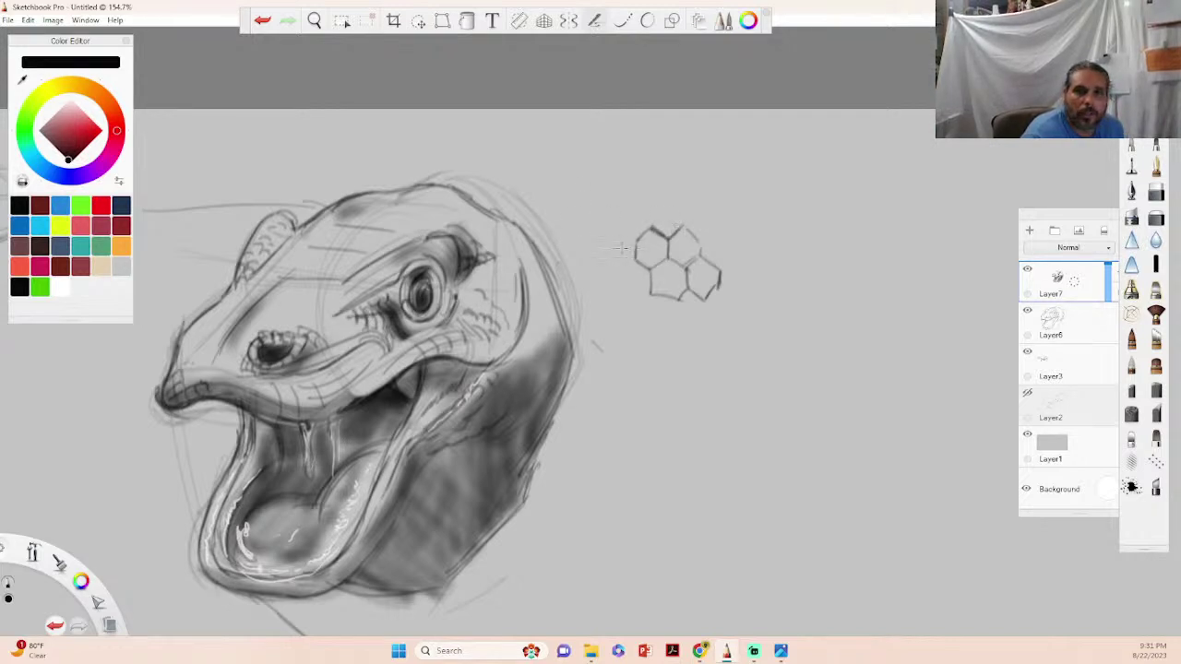
left_click_drag(636, 261, 651, 272)
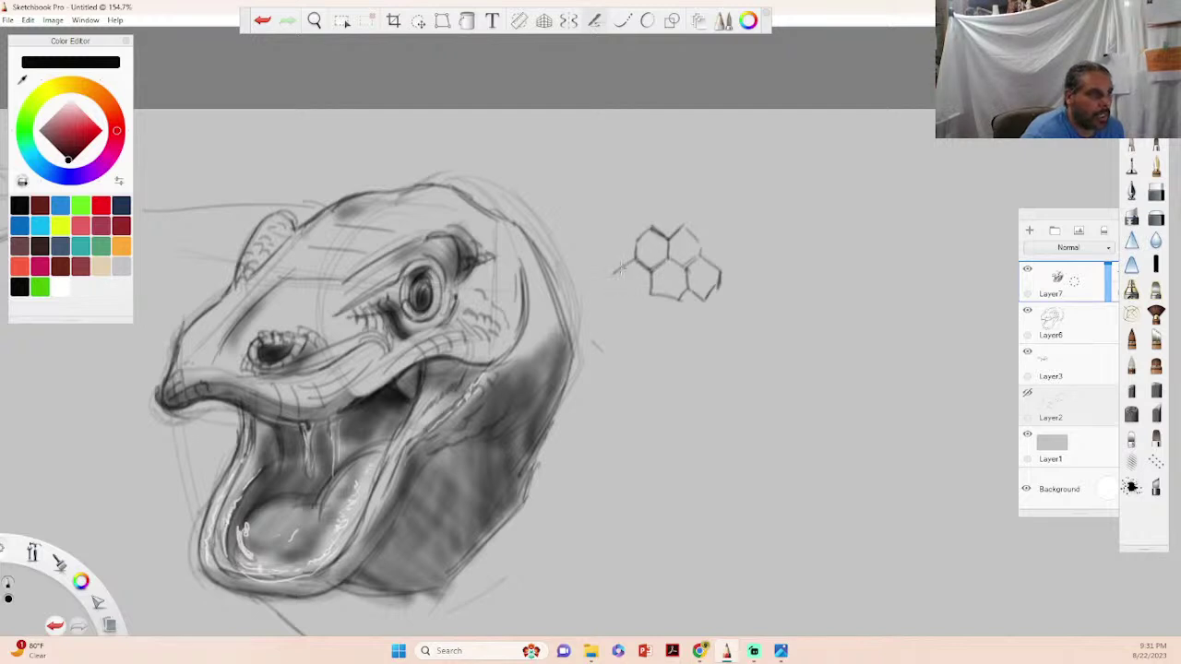
mouse_move(620, 270)
left_mouse_down()
mouse_move(603, 245)
mouse_move(620, 225)
mouse_move(639, 255)
left_mouse_up()
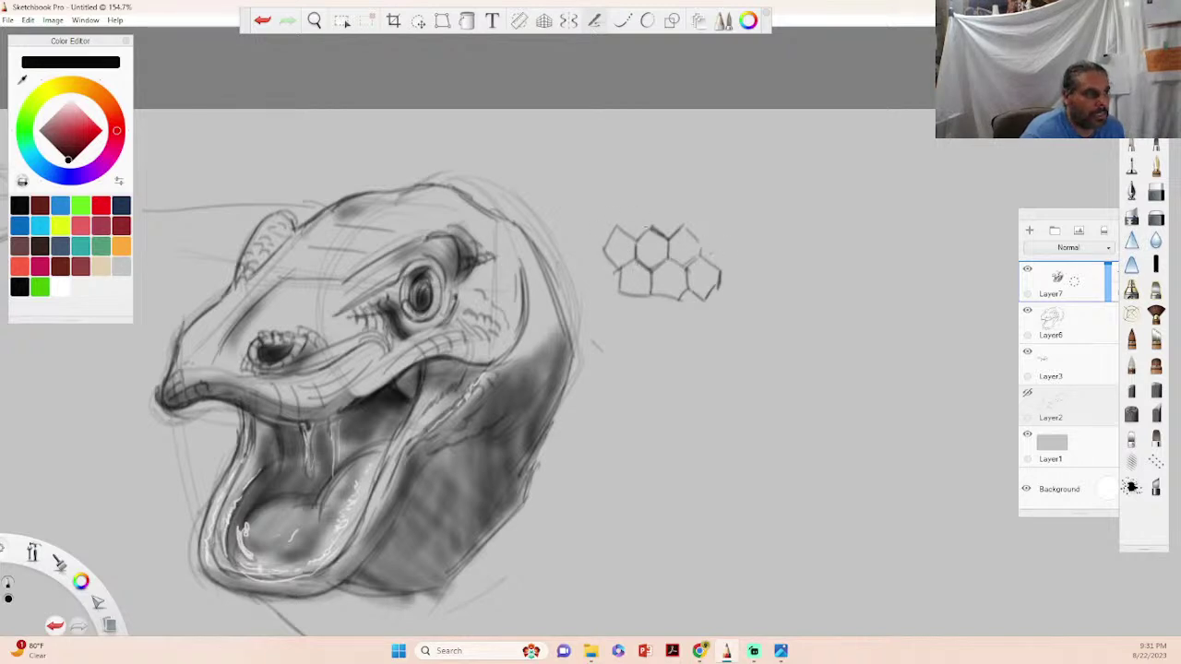
left_click_drag(718, 276, 738, 299)
mouse_move(738, 257)
left_mouse_down()
mouse_move(748, 292)
mouse_move(747, 232)
mouse_move(726, 214)
mouse_move(755, 219)
mouse_move(744, 249)
mouse_move(775, 266)
left_mouse_up()
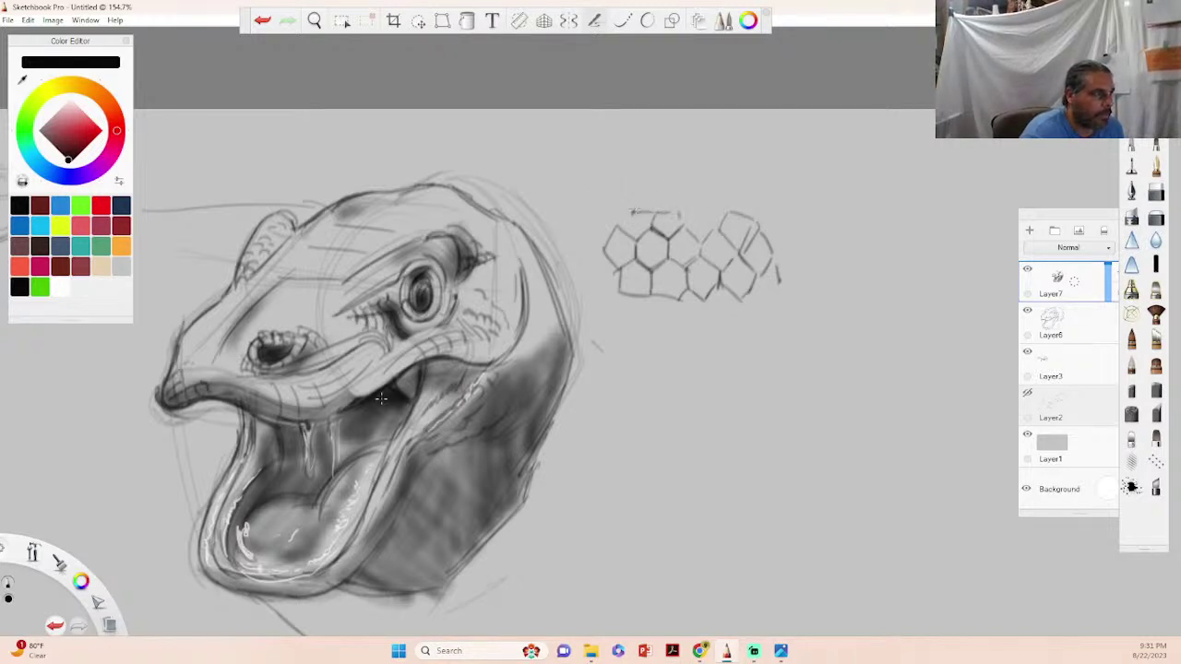
- Draw short scale divisions along the front of the upper lip and small scales above the nostril
mouse_move(261, 383)
left_mouse_down()
mouse_move(258, 411)
mouse_move(225, 400)
mouse_move(238, 386)
left_mouse_up()
mouse_move(260, 386)
left_mouse_down()
mouse_move(221, 366)
mouse_move(246, 364)
mouse_move(223, 356)
mouse_move(246, 351)
mouse_move(233, 348)
mouse_move(253, 327)
left_mouse_up()
left_click_drag(247, 329, 258, 323)
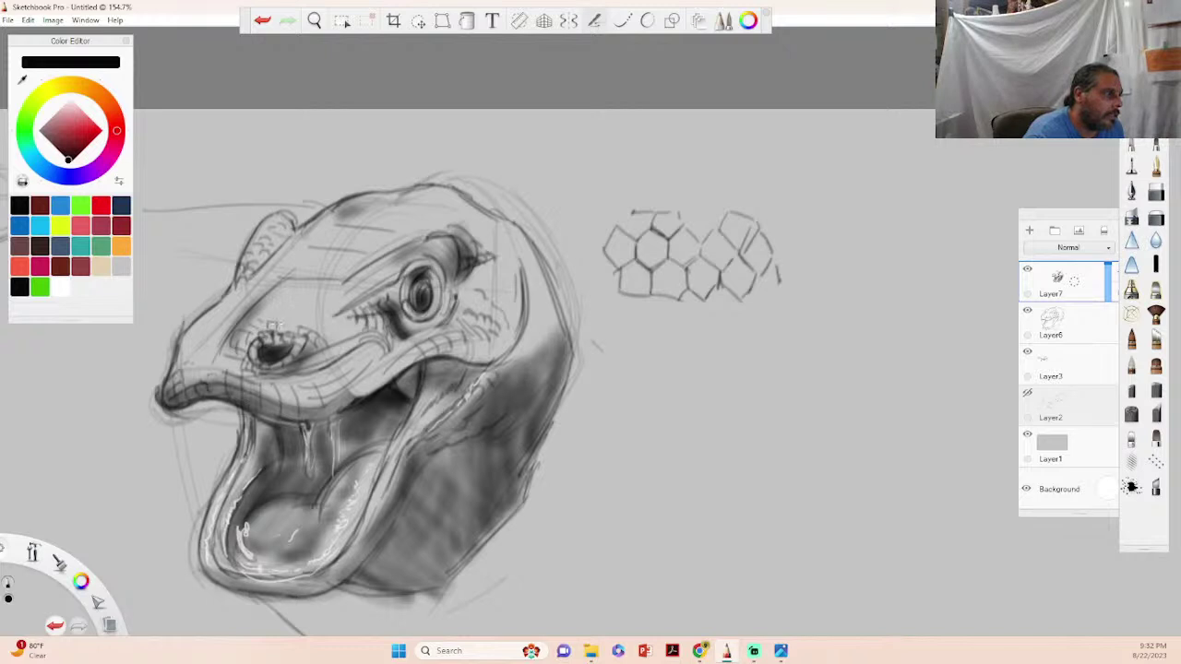
- Draw crosshatched scale rows on the snout above the nostril and along the brow in front of the near eye
mouse_move(265, 315)
left_mouse_down()
mouse_move(309, 309)
mouse_move(293, 303)
mouse_move(323, 291)
mouse_move(282, 299)
left_mouse_up()
mouse_move(319, 277)
left_mouse_down()
mouse_move(297, 288)
mouse_move(316, 286)
left_mouse_up()
left_click_drag(277, 290, 264, 297)
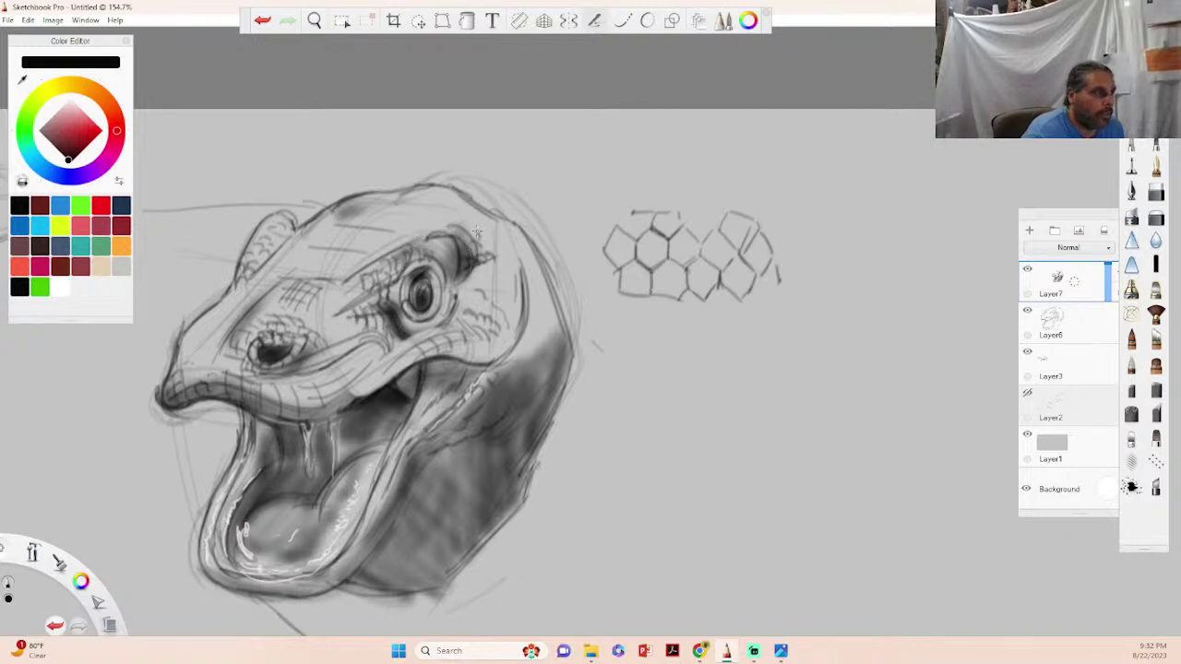
- Darken the folds behind the brow and add scale marks on the forehead, below the eye and along the back of the cheek
mouse_move(468, 237)
left_mouse_down()
mouse_move(450, 258)
mouse_move(458, 272)
left_mouse_up()
mouse_move(430, 331)
left_mouse_down()
mouse_move(418, 335)
mouse_move(455, 311)
left_mouse_up()
mouse_move(332, 242)
left_mouse_down()
mouse_move(349, 246)
mouse_move(306, 262)
left_mouse_up()
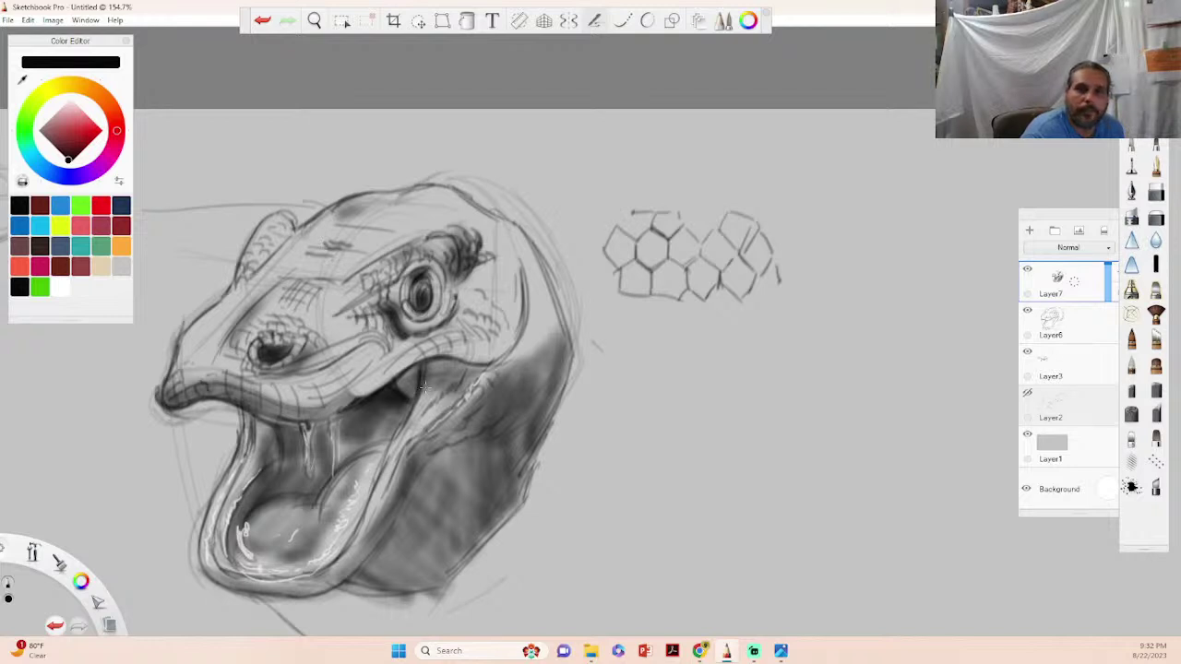
mouse_move(456, 425)
left_mouse_down()
mouse_move(405, 490)
mouse_move(489, 403)
mouse_move(486, 415)
mouse_move(489, 375)
mouse_move(514, 368)
mouse_move(499, 386)
mouse_move(526, 359)
mouse_move(527, 392)
mouse_move(508, 412)
mouse_move(543, 345)
mouse_move(535, 393)
mouse_move(558, 360)
mouse_move(535, 408)
mouse_move(561, 309)
mouse_move(563, 344)
mouse_move(554, 269)
left_mouse_up()
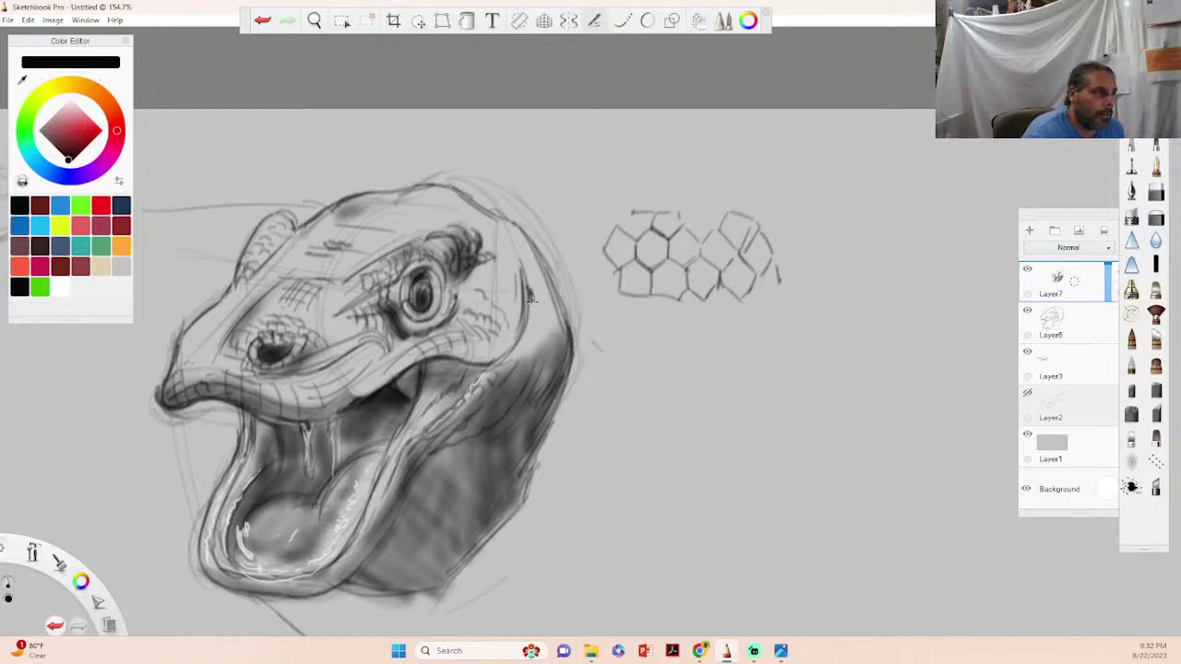
mouse_move(533, 284)
left_mouse_down()
mouse_move(535, 265)
mouse_move(514, 257)
mouse_move(511, 338)
mouse_move(500, 245)
mouse_move(513, 245)
mouse_move(511, 261)
mouse_move(521, 236)
mouse_move(530, 269)
left_mouse_up()
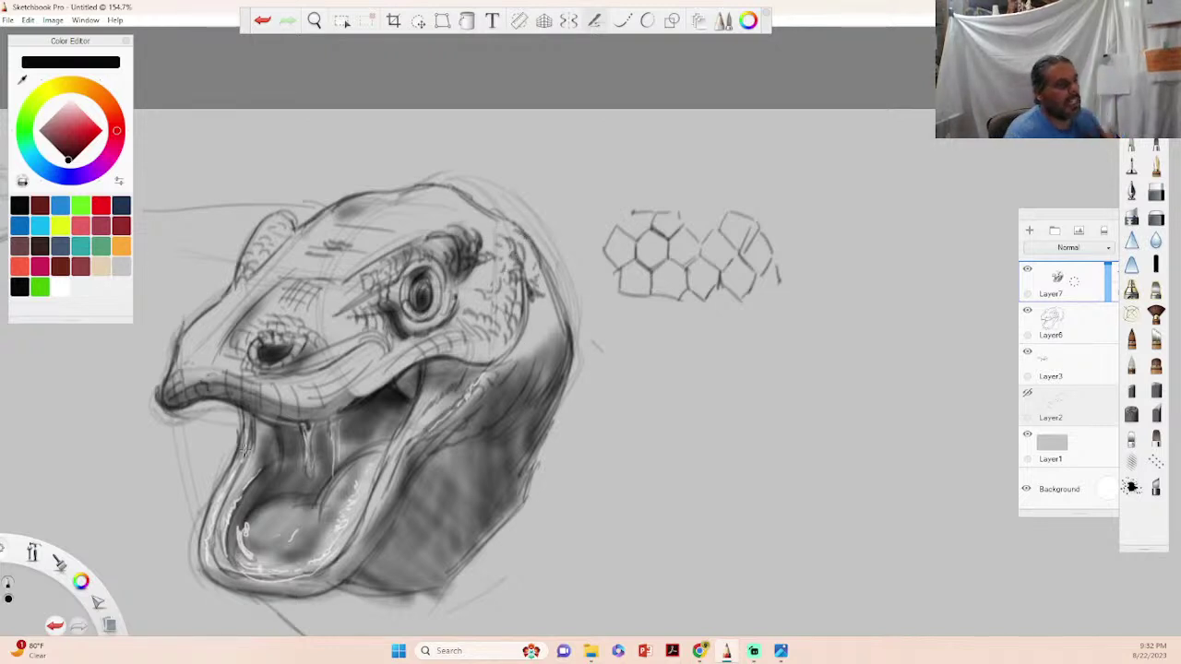
- Reinforce the outline of the open-mouthed head's snout from the tip up toward the far brow
key("space")
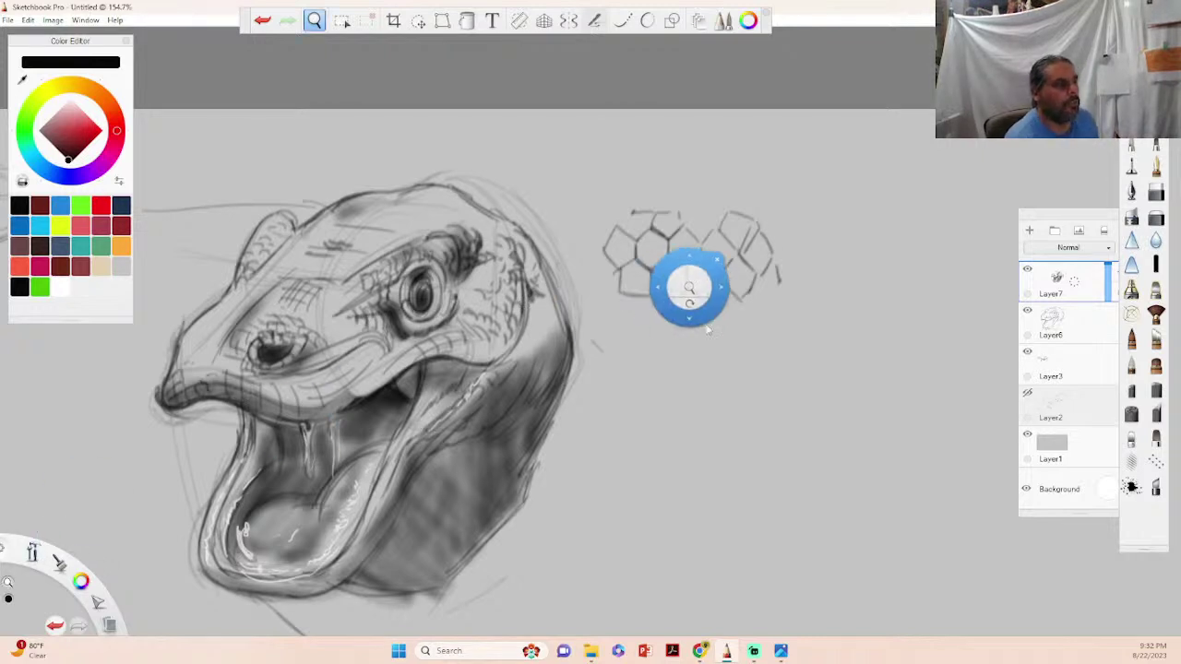
mouse_move(701, 300)
left_mouse_down()
mouse_move(684, 433)
mouse_move(680, 409)
mouse_move(683, 429)
mouse_move(760, 417)
left_mouse_up()
left_click(771, 363)
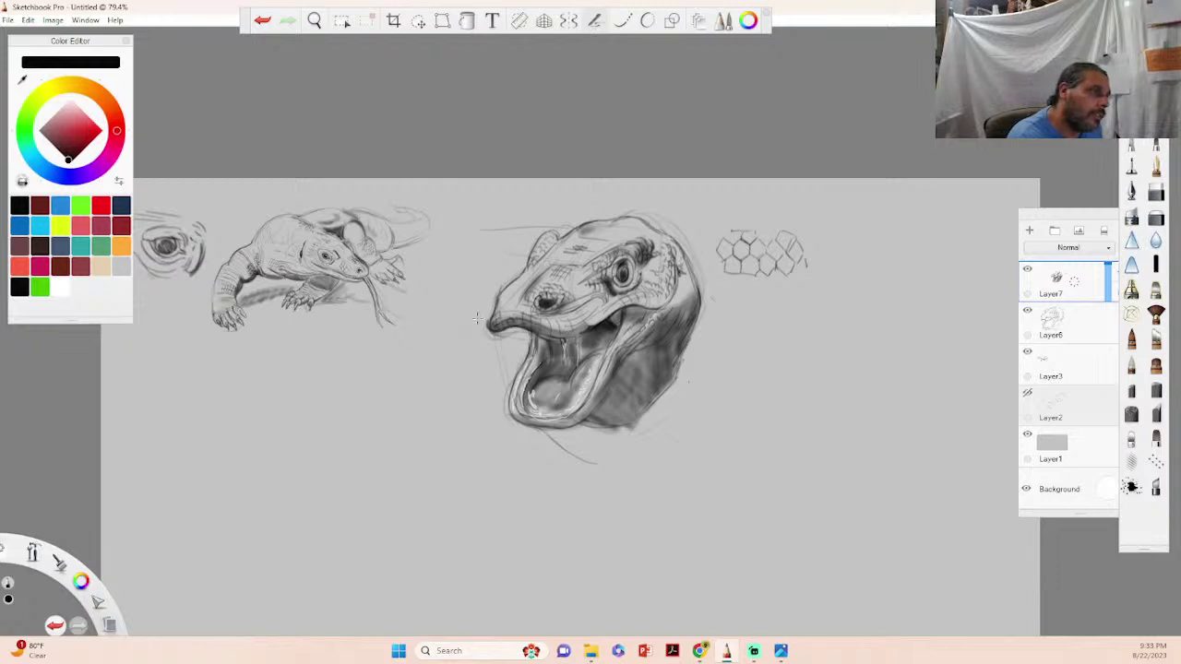
left_click_drag(496, 311, 545, 261)
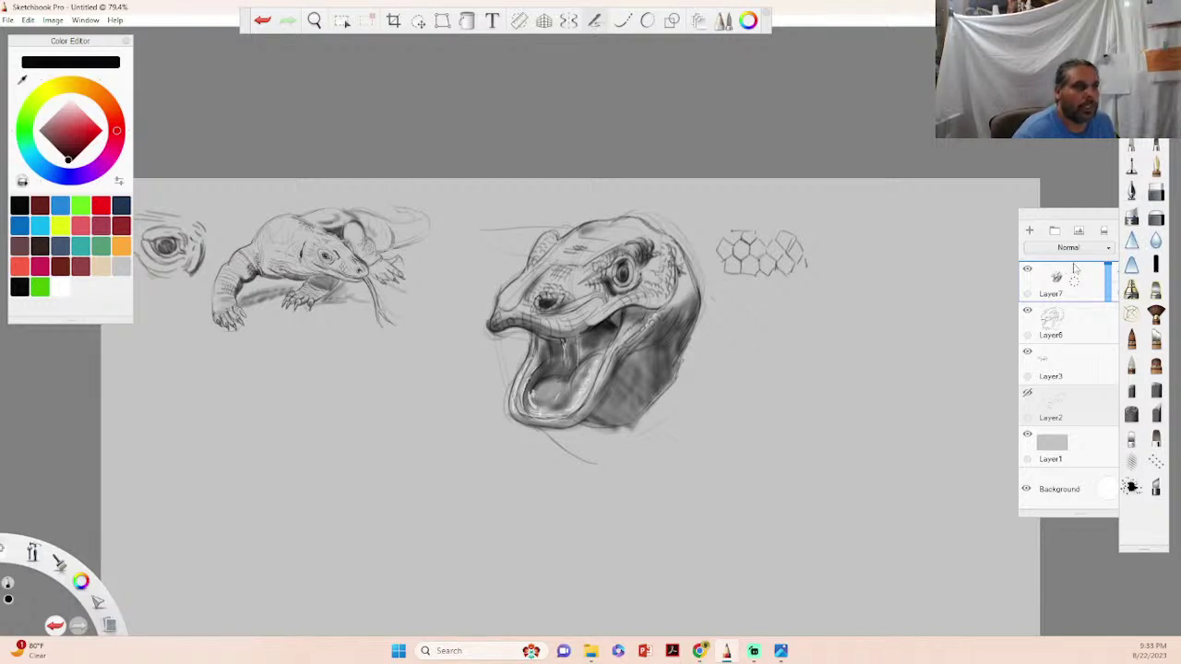
- Select the open-mouthed head and scale sample on Layer7, shrink them, move them closer to the walking dragon, and deselect
left_click_drag(1092, 221, 1029, 181)
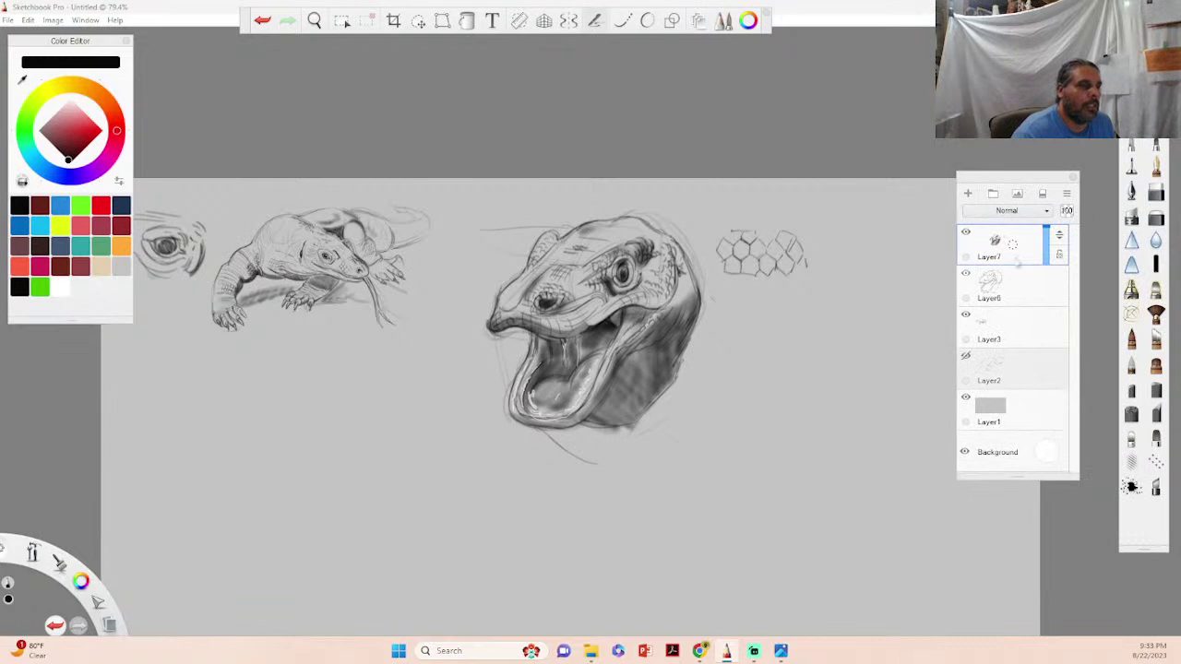
left_click(673, 21)
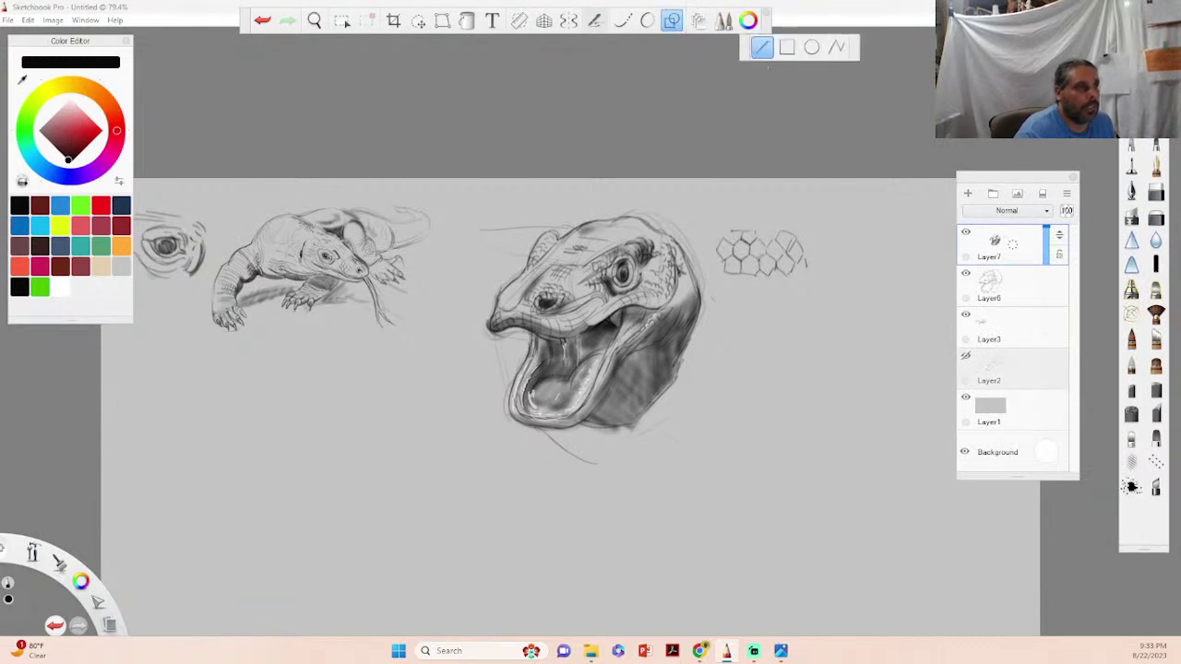
left_click(418, 21)
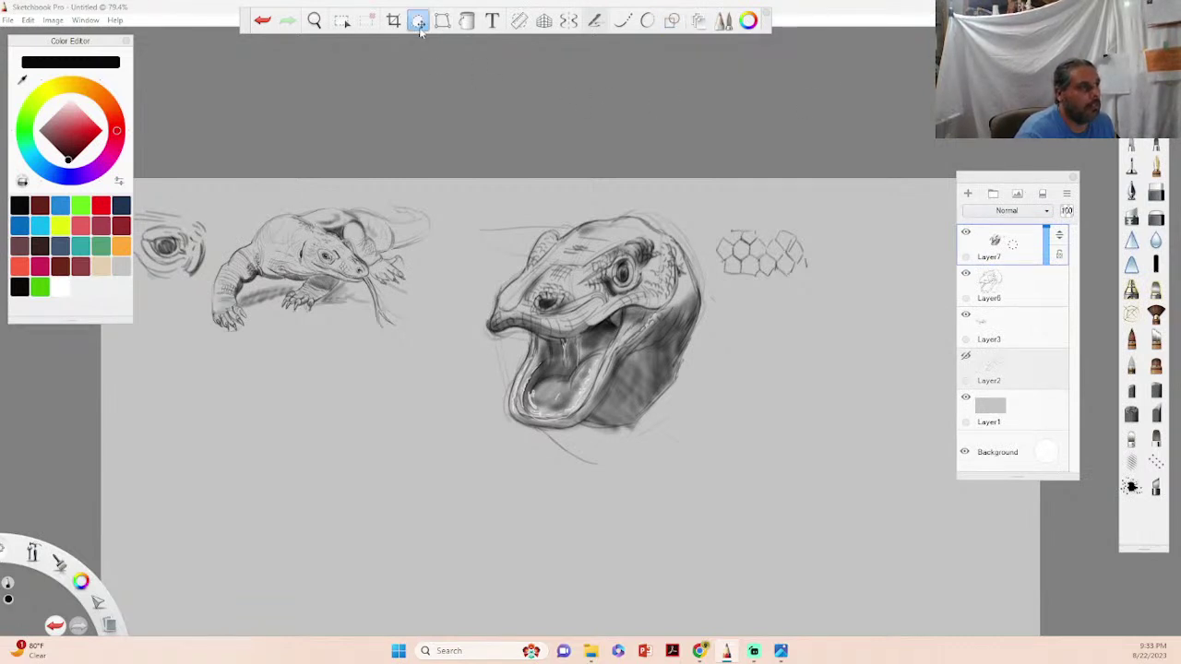
mouse_move(474, 194)
left_mouse_down()
mouse_move(837, 214)
mouse_move(839, 486)
left_mouse_up()
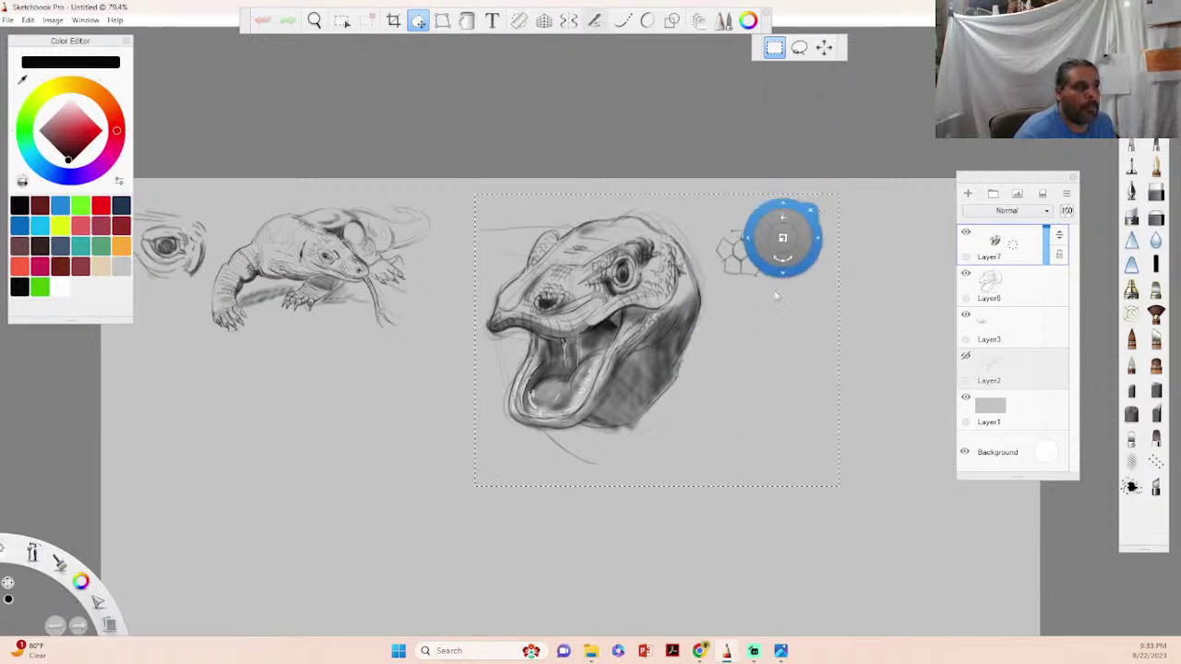
left_click_drag(784, 261, 786, 252)
left_click_drag(776, 301, 696, 252)
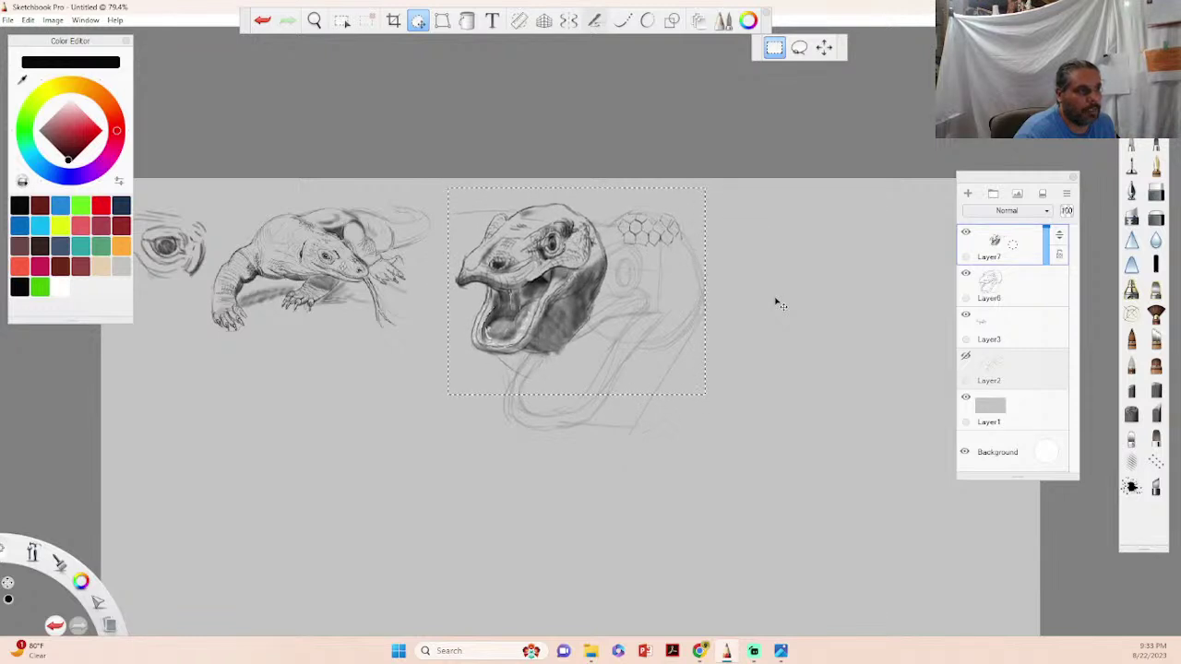
key("ctrl+d")
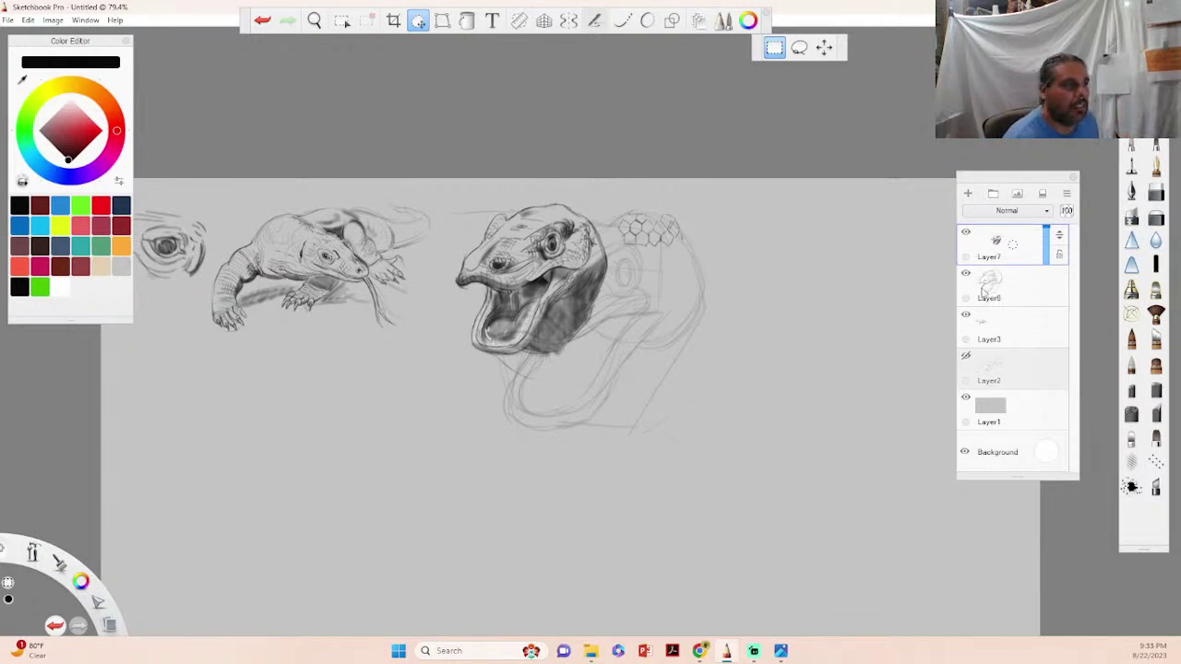
- Erase the leftover construction lines on Layer6 around and below the reduced head
left_click(1156, 192)
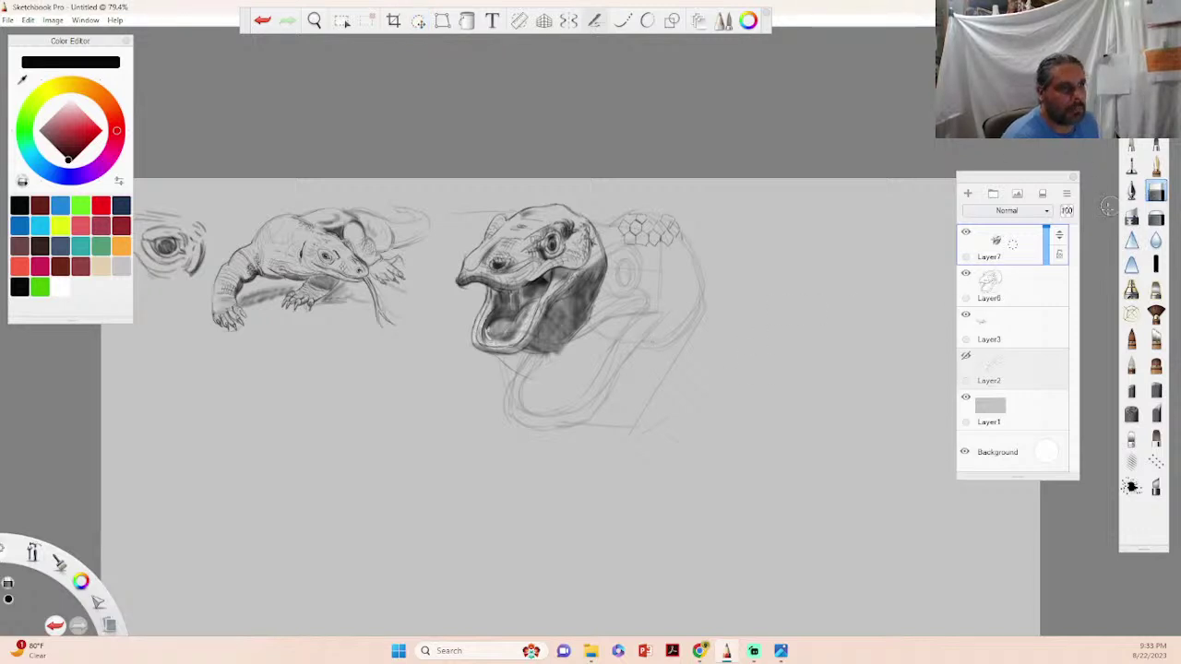
left_click(1156, 217)
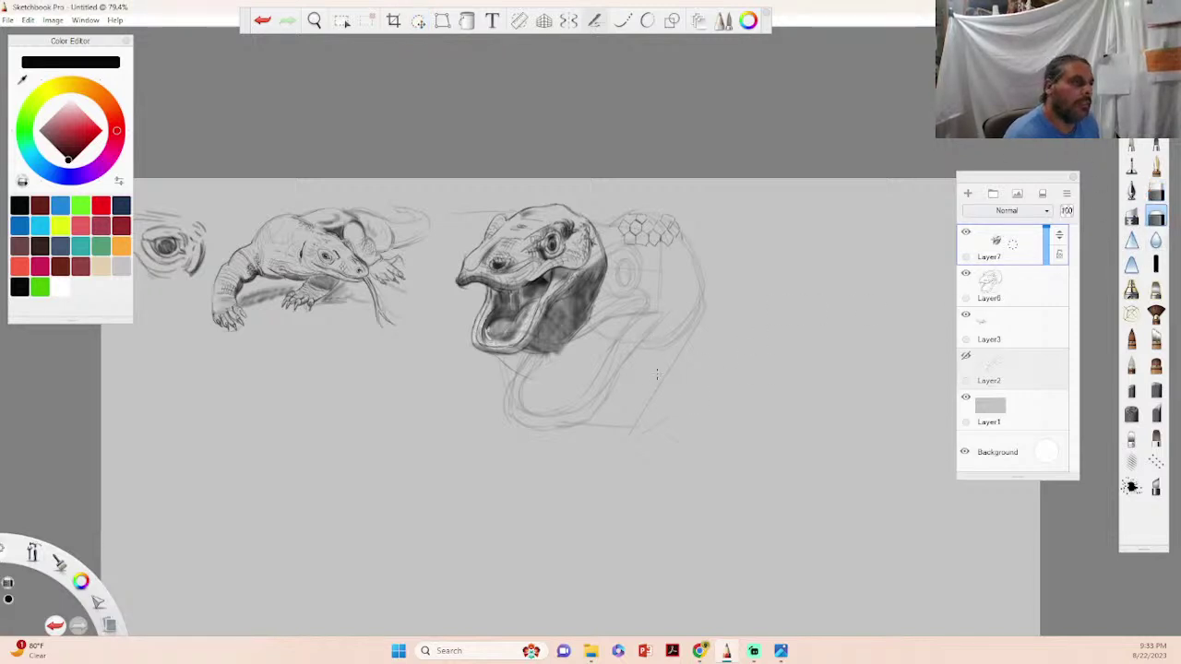
left_click(1026, 290)
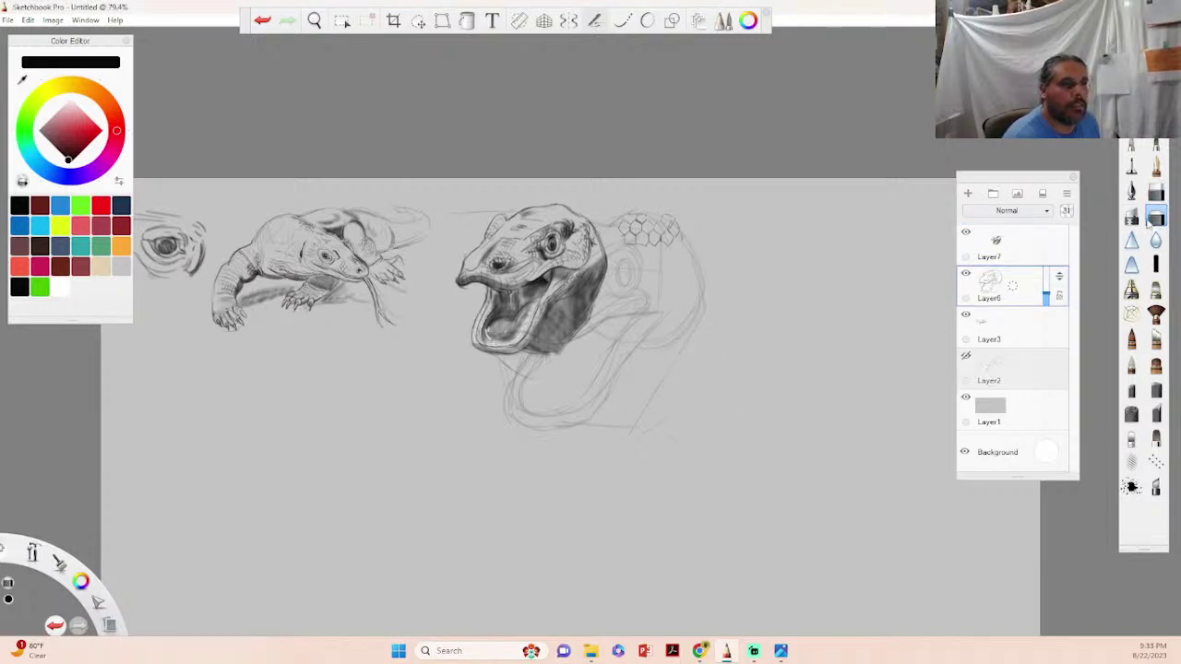
left_click(1156, 192)
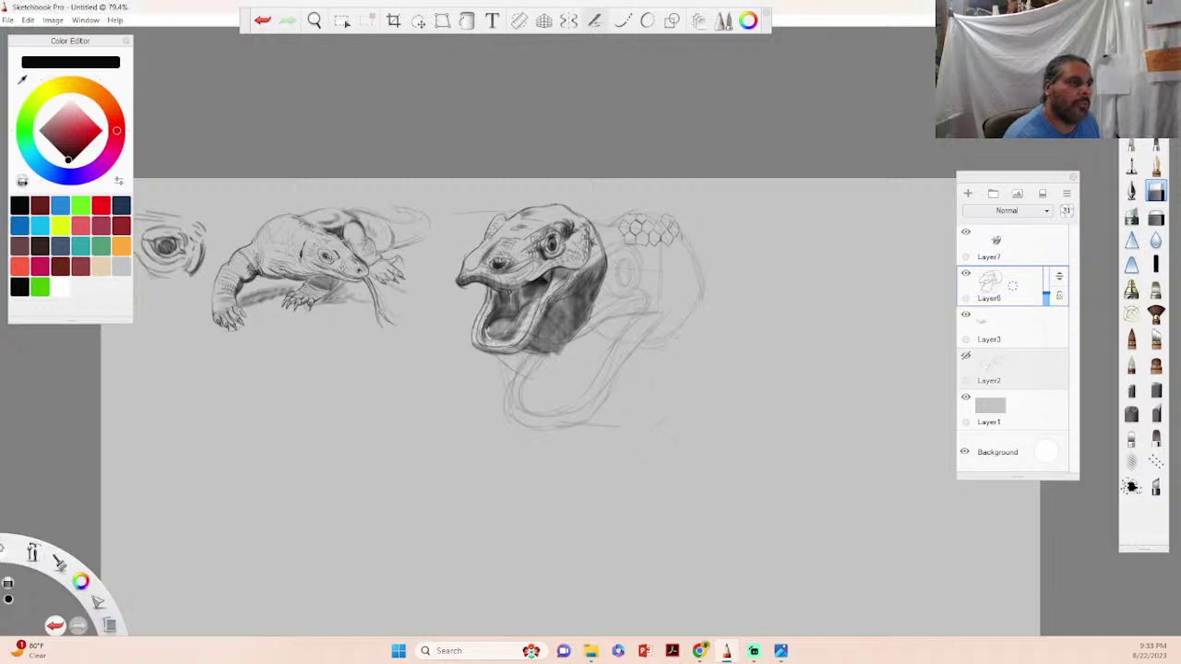
mouse_move(649, 330)
left_mouse_down()
mouse_move(577, 417)
mouse_move(523, 406)
mouse_move(515, 358)
mouse_move(701, 288)
left_mouse_up()
mouse_move(636, 242)
left_mouse_down()
mouse_move(630, 281)
mouse_move(618, 284)
left_mouse_up()
left_click_drag(591, 222, 602, 227)
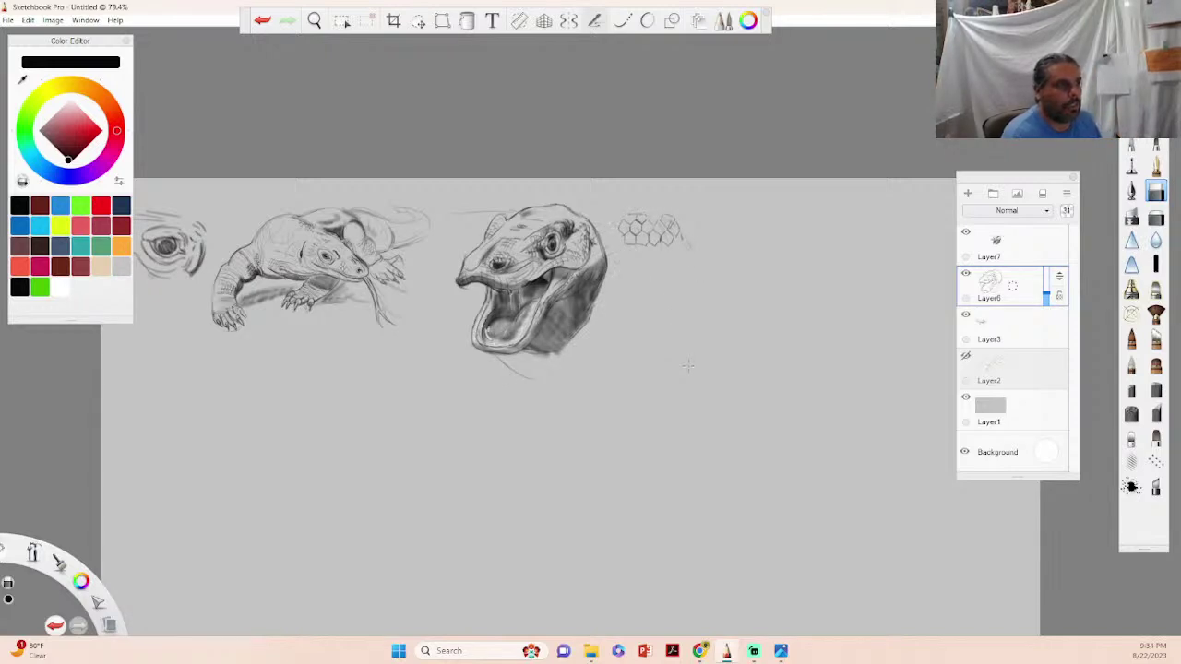
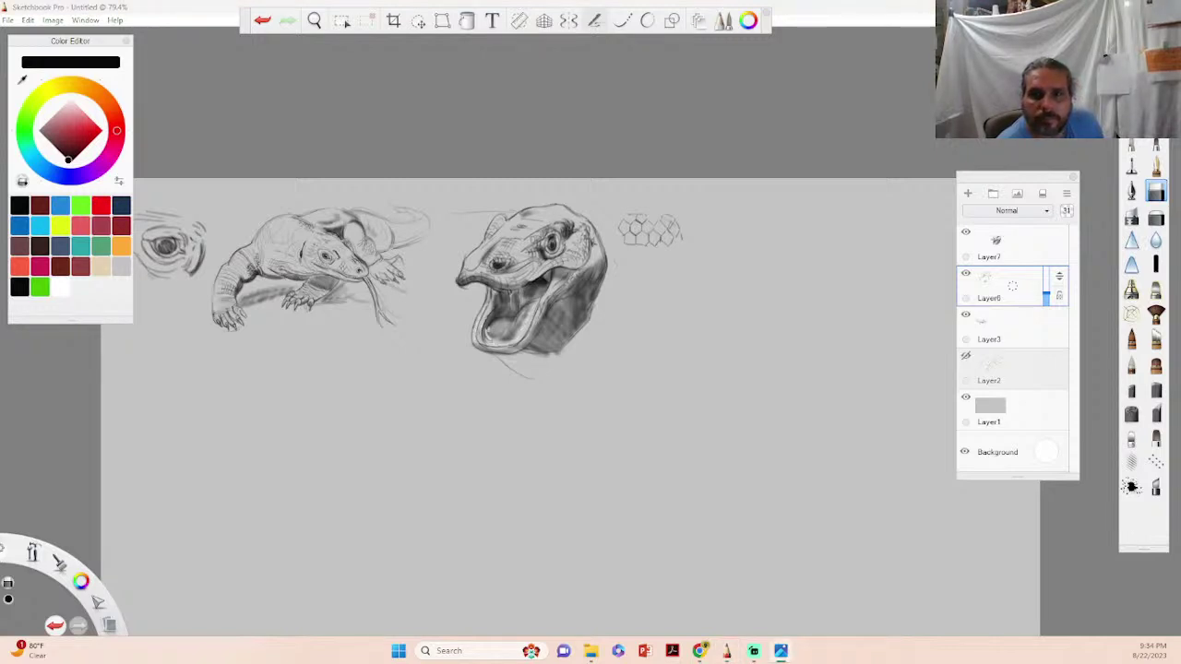
- Switch to Chrome and return to the Komodo dragon image search results
left_click(700, 650)
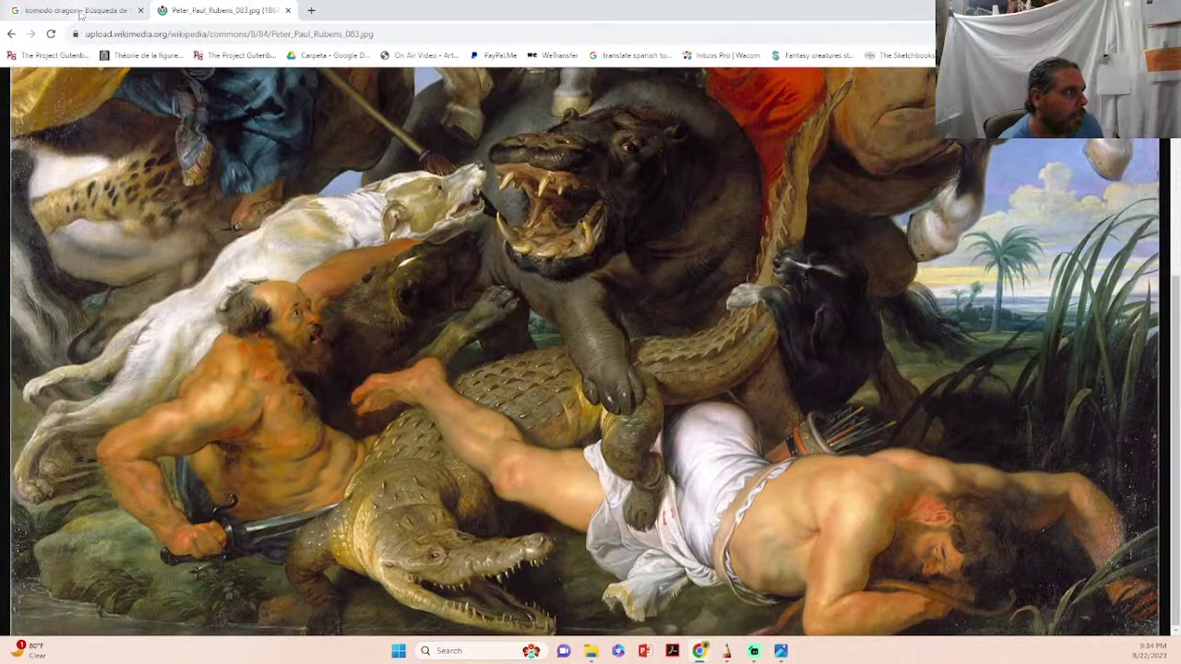
left_click(80, 13)
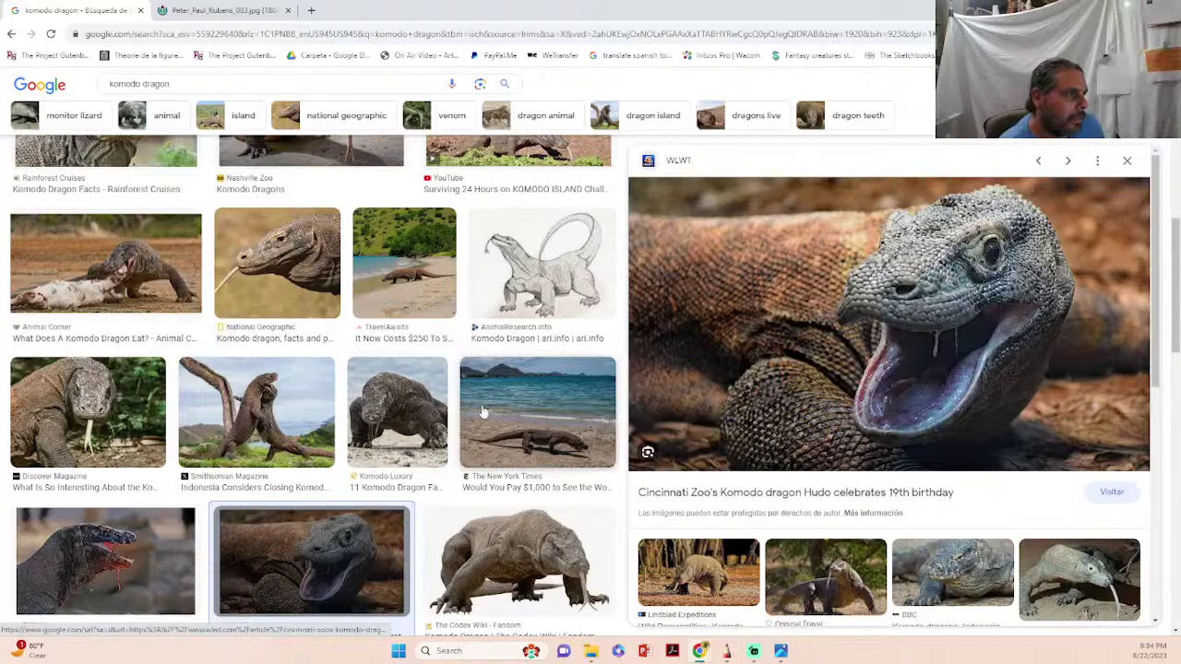
- Browse the komodo dragon image results for a suitable reference photo
scroll(466, 399, "down", 3)
scroll(466, 401, "down", 10)
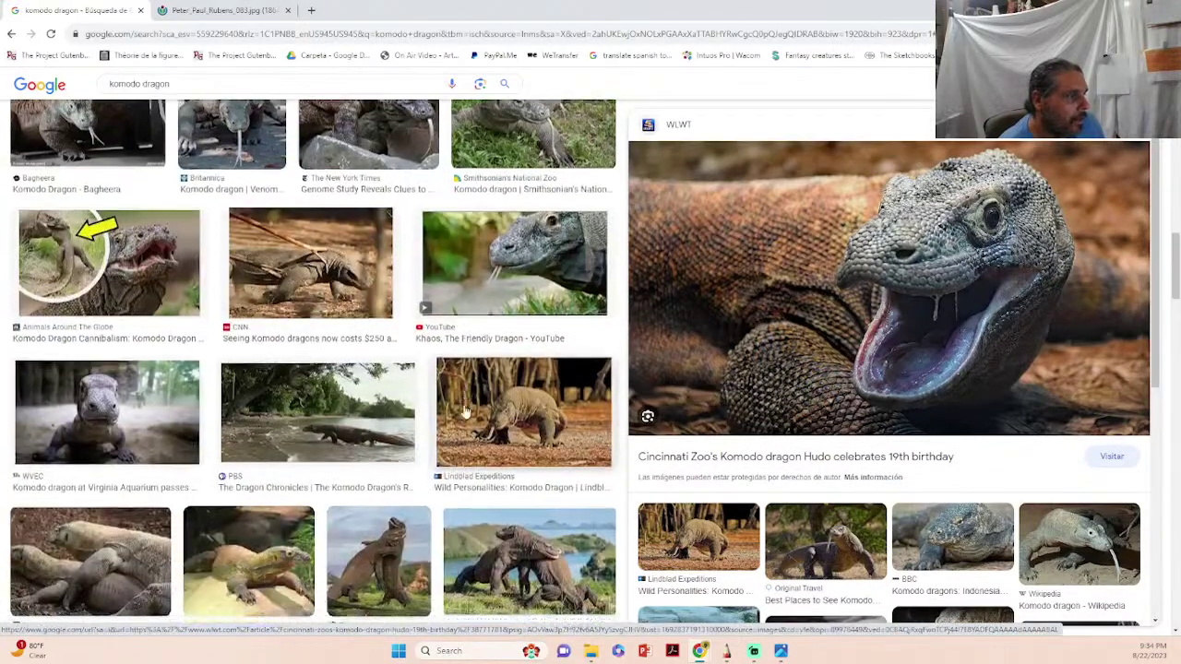
scroll(466, 416, "down", 5)
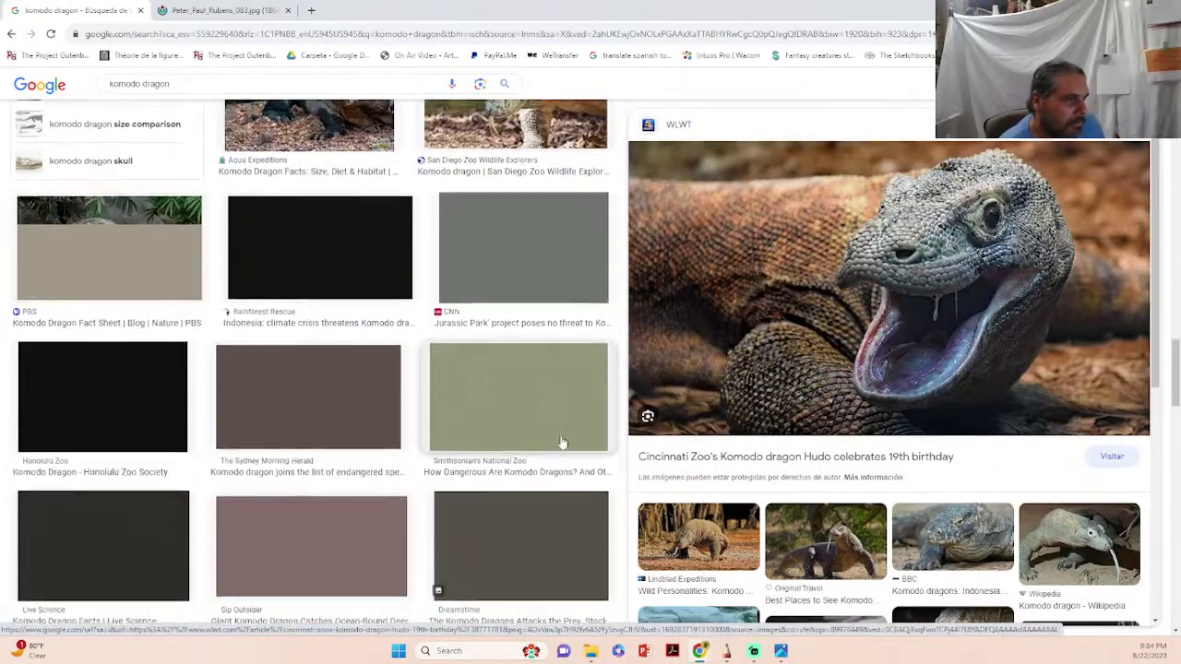
scroll(515, 421, "down", 3)
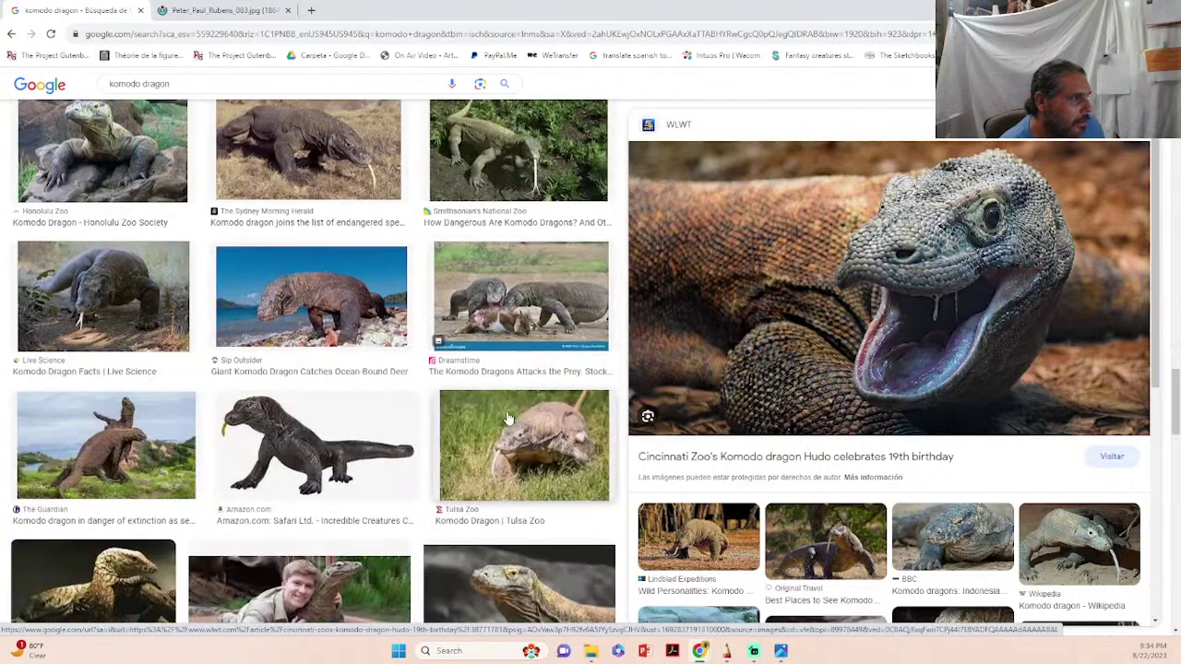
scroll(522, 469, "down", 1)
scroll(522, 469, "down", 3)
scroll(496, 471, "down", 3)
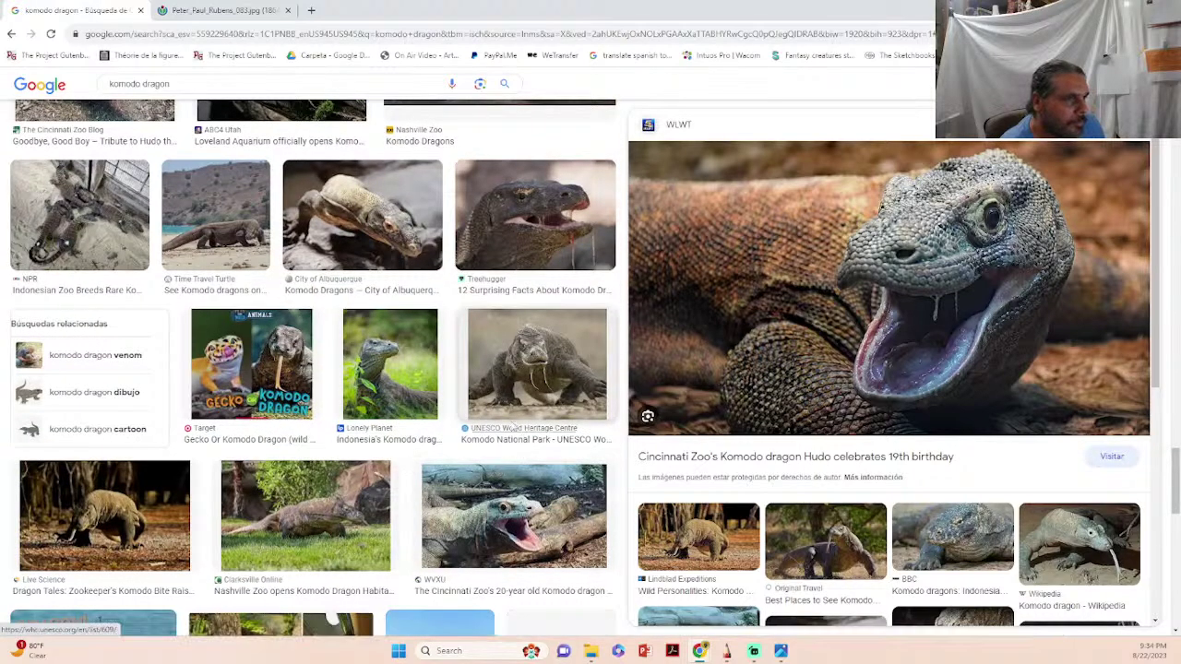
scroll(519, 451, "up", 5)
scroll(519, 368, "down", 5)
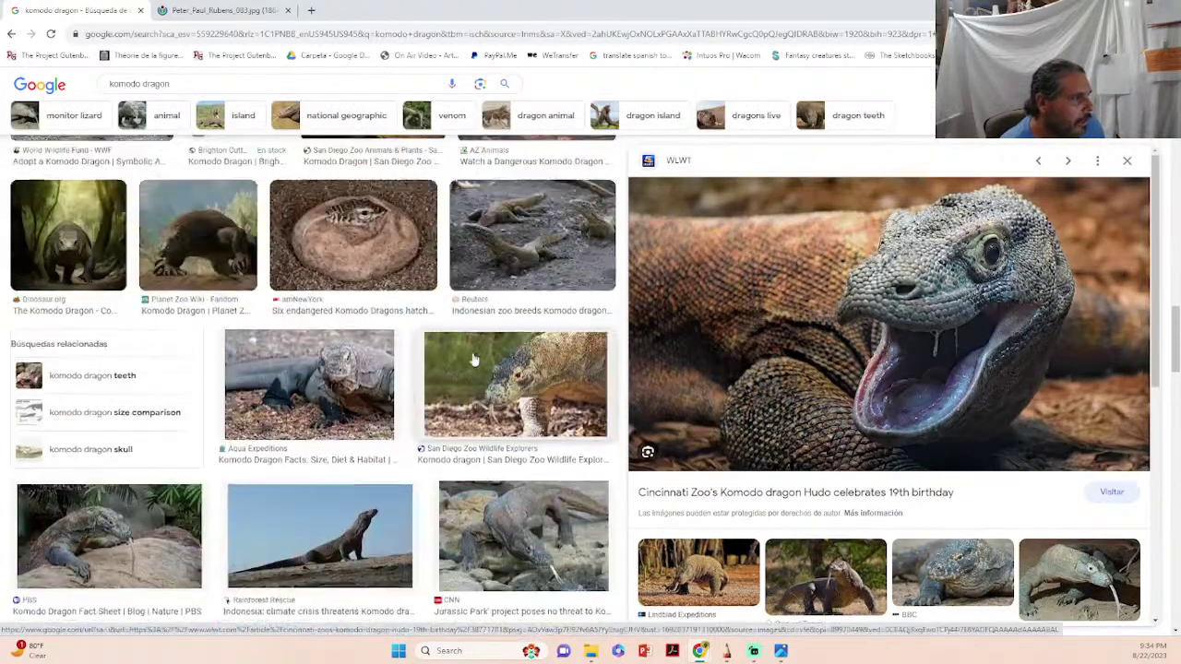
scroll(519, 368, "up", 4)
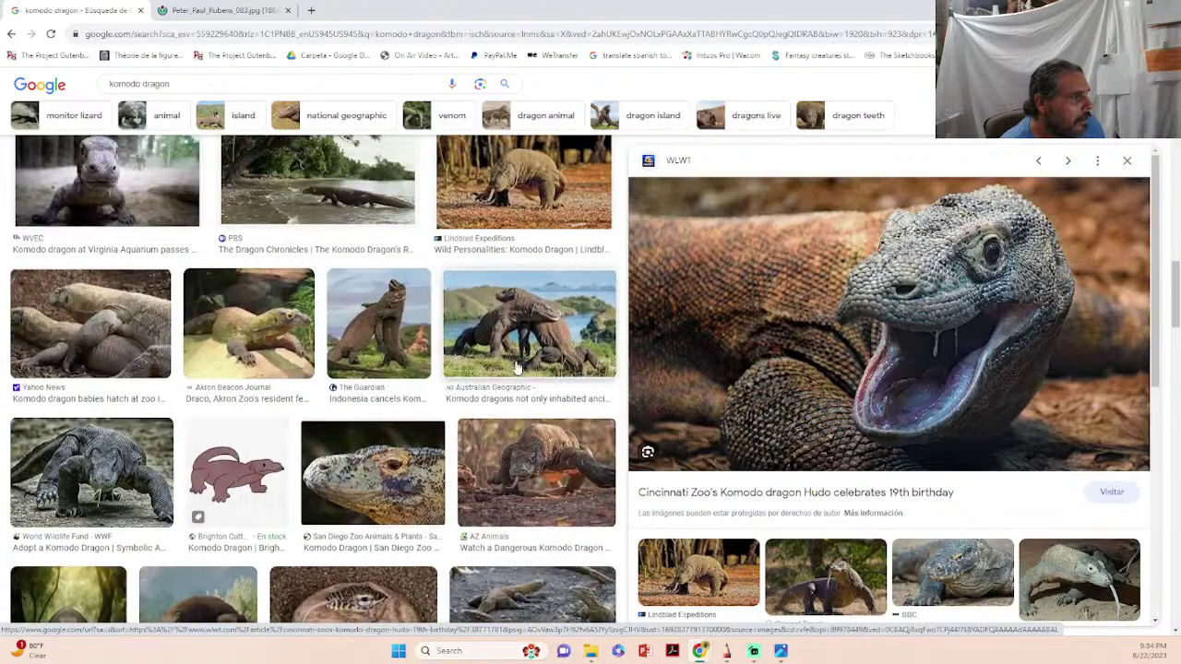
scroll(517, 368, "down", 8)
scroll(512, 367, "up", 5)
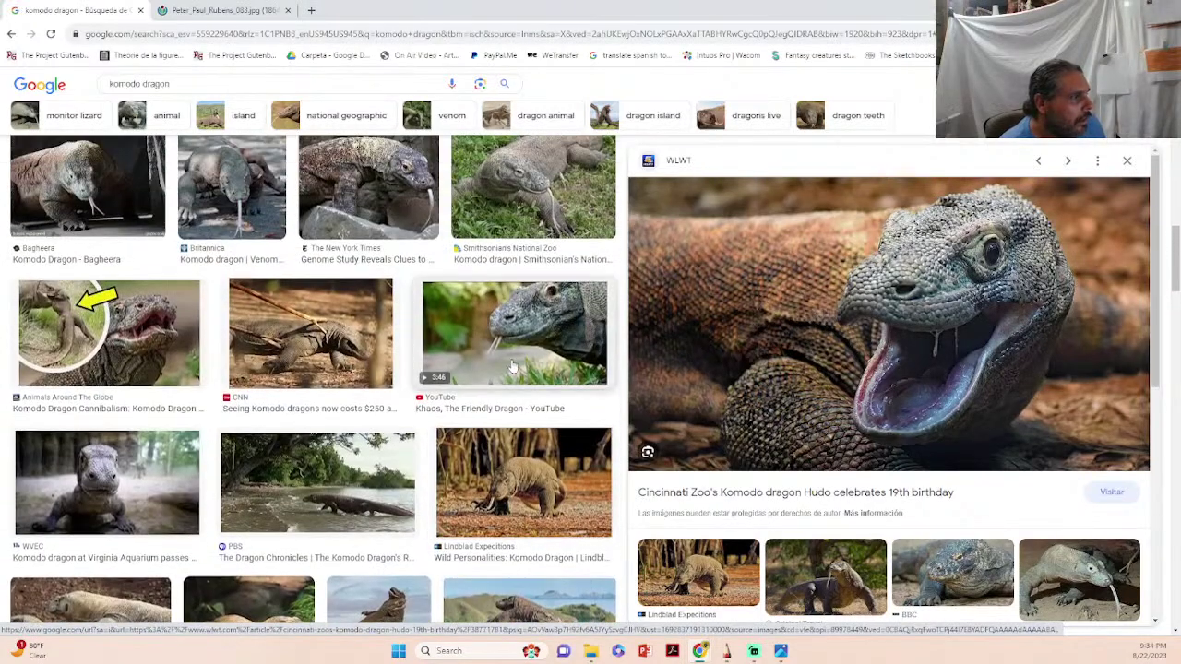
scroll(512, 367, "up", 4)
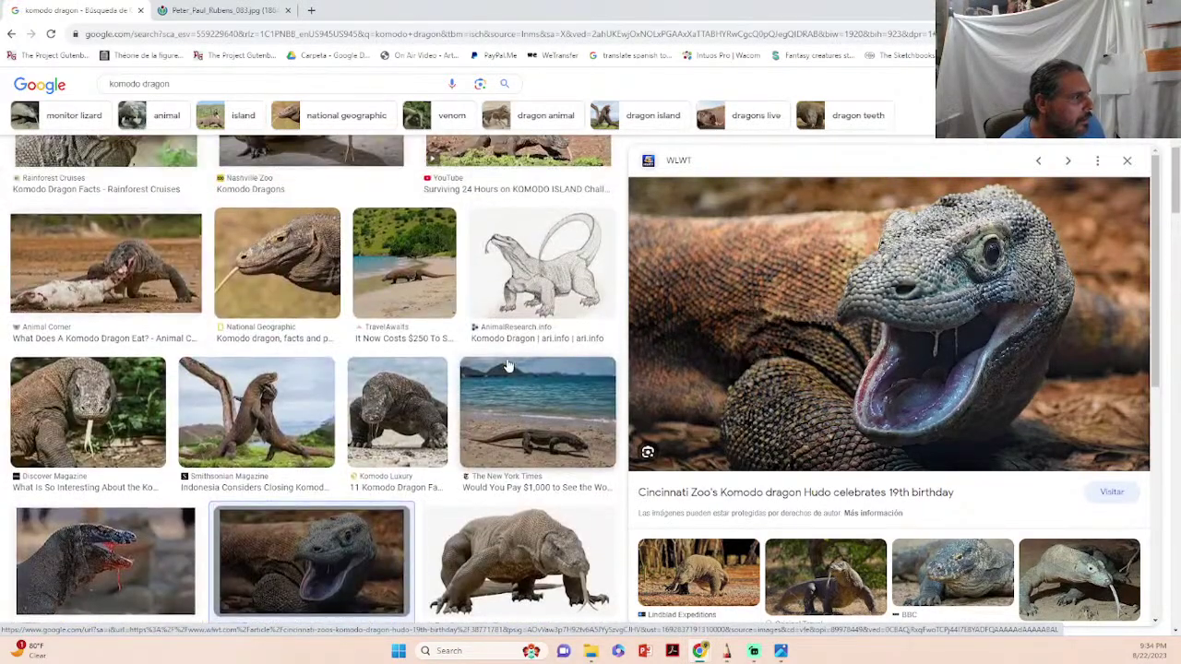
- Preview the National Geographic side-profile head photo and look over its related images
left_click(301, 410)
left_click(280, 258)
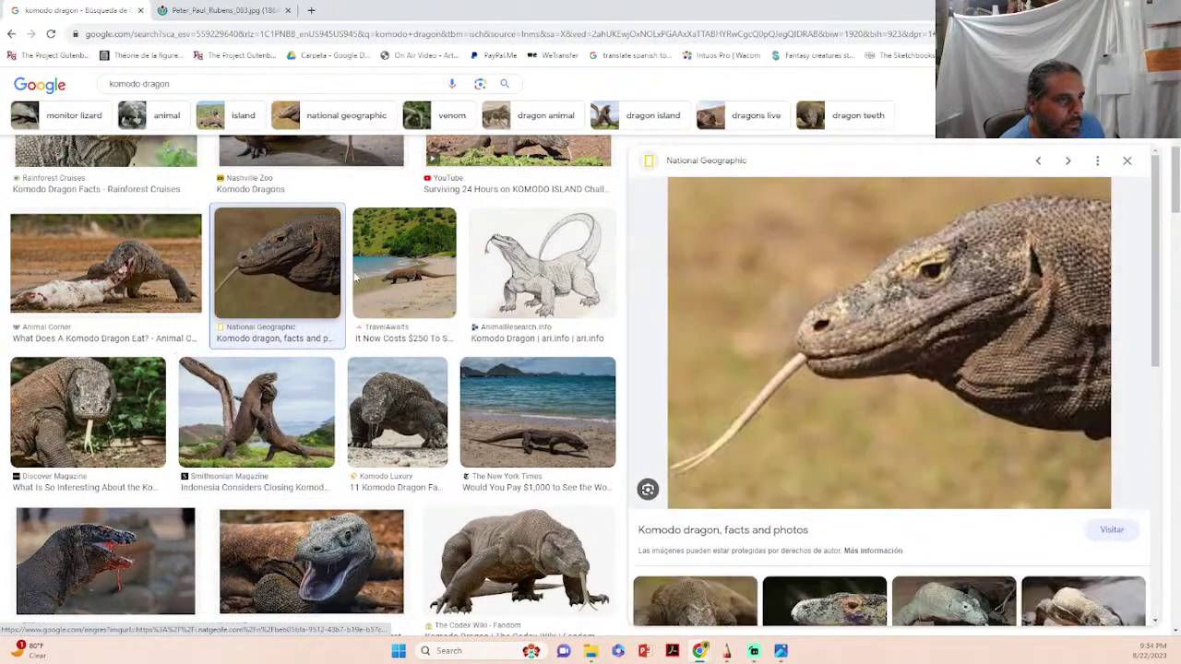
scroll(1002, 270, "down", 3)
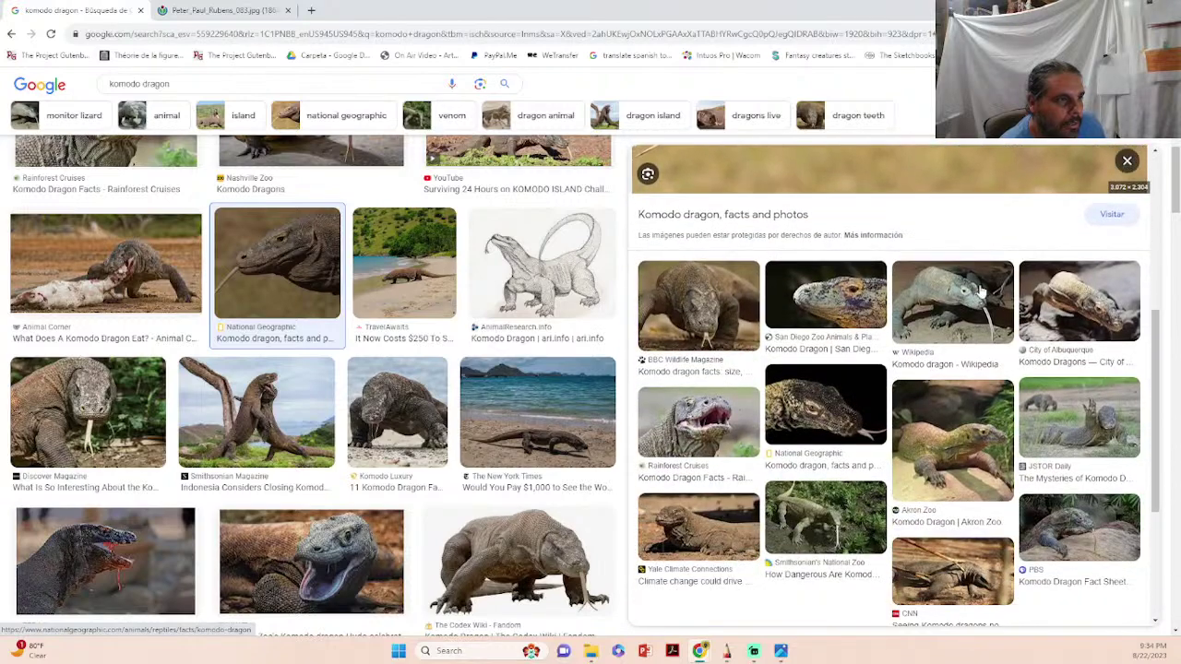
scroll(1052, 302, "up", 3)
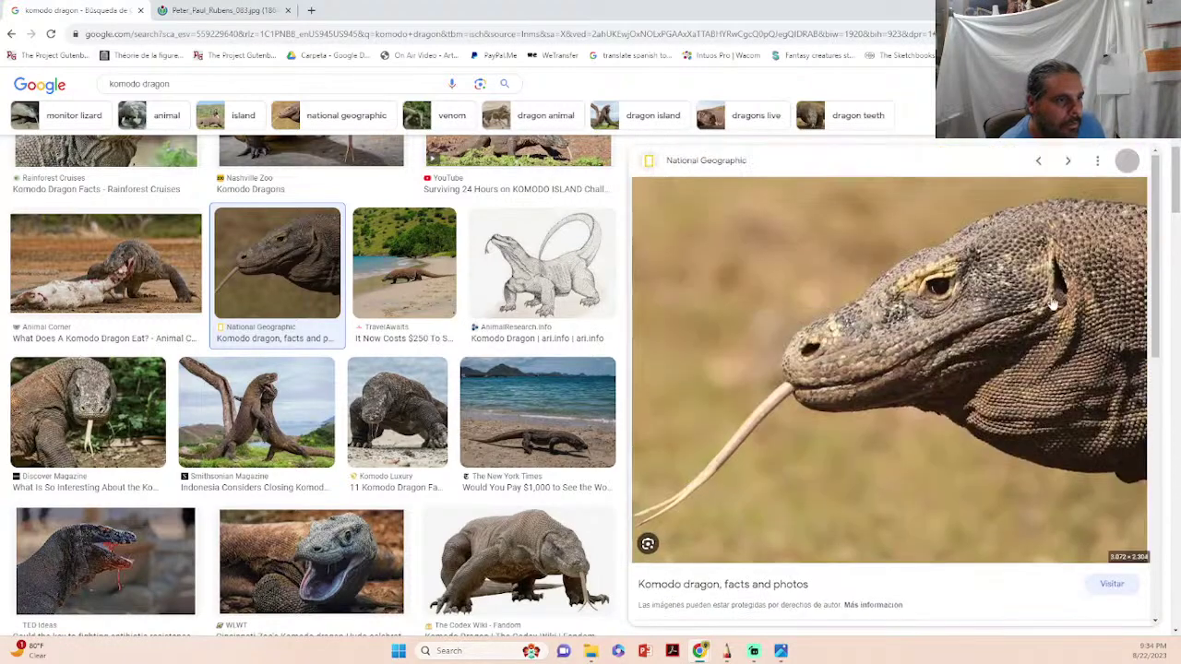
- Try to save the previewed National Geographic head photo into the komodo folder
right_click(1002, 321)
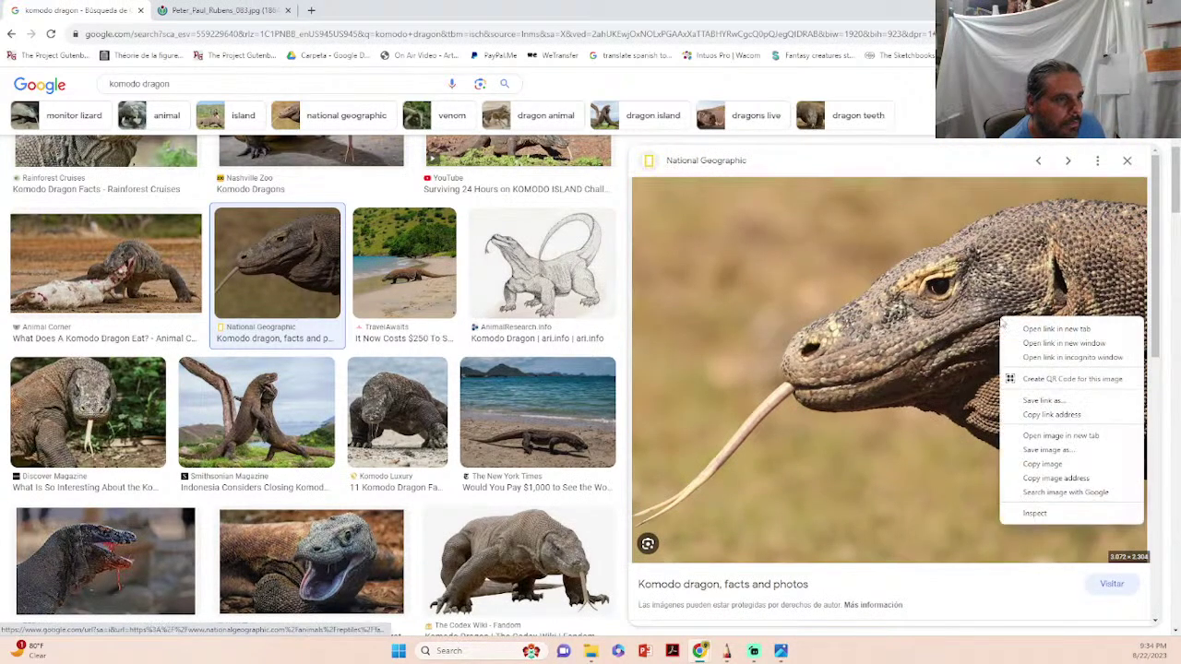
left_click(1067, 459)
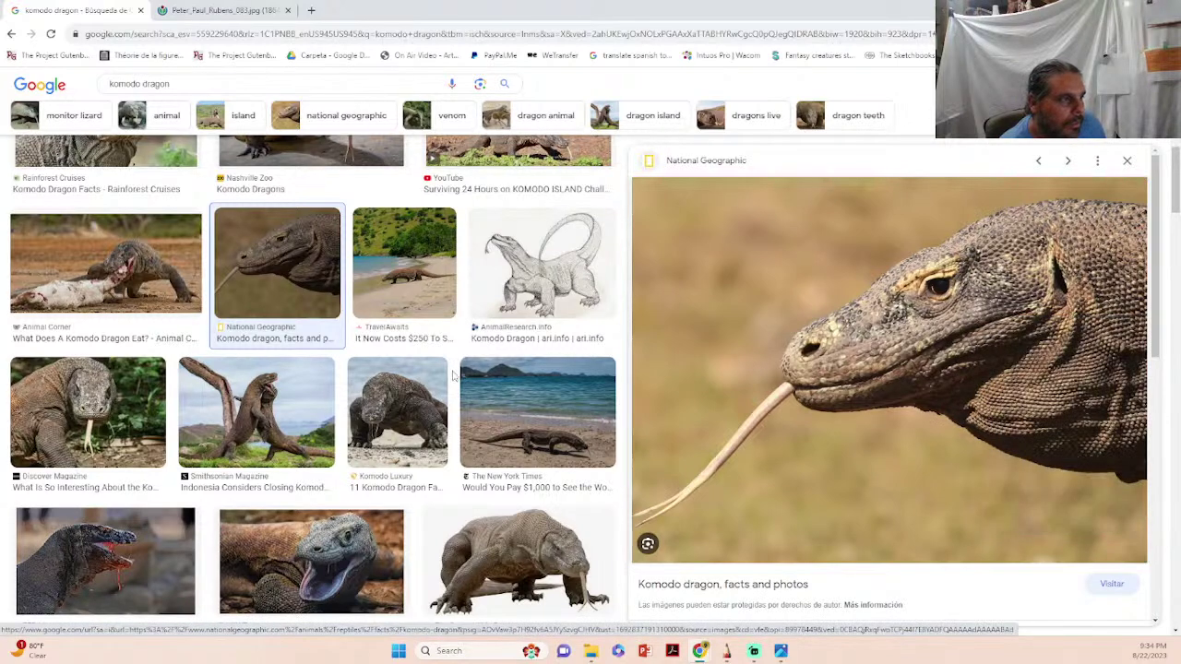
right_click(595, 446)
key("v")
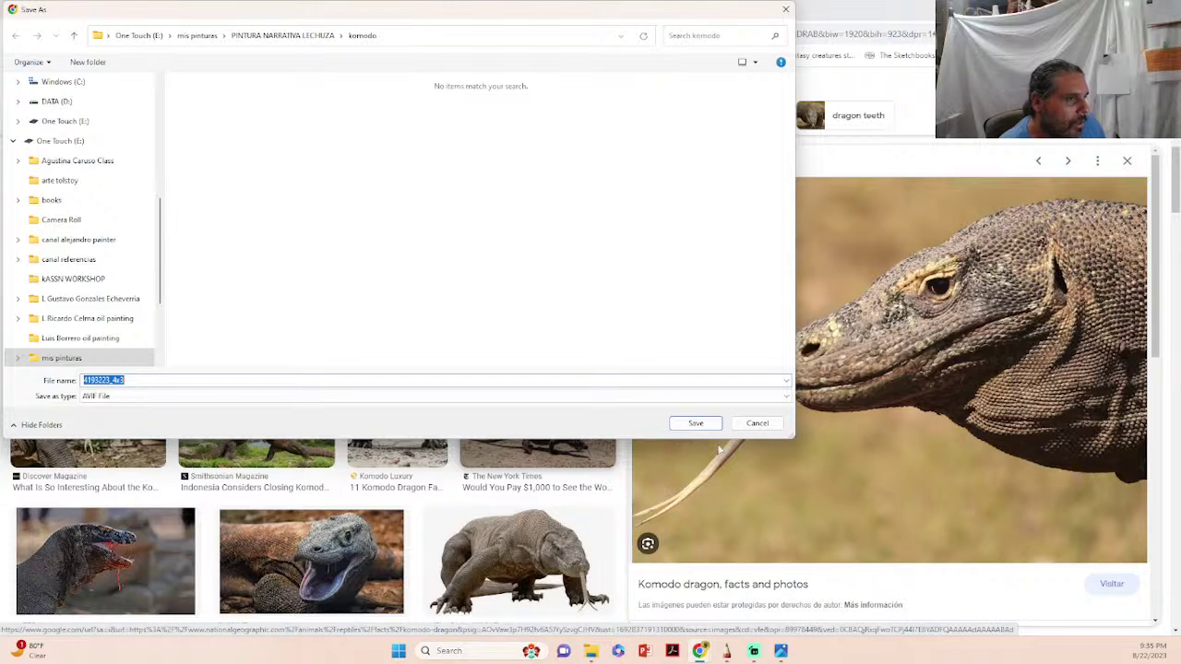
left_click(777, 428)
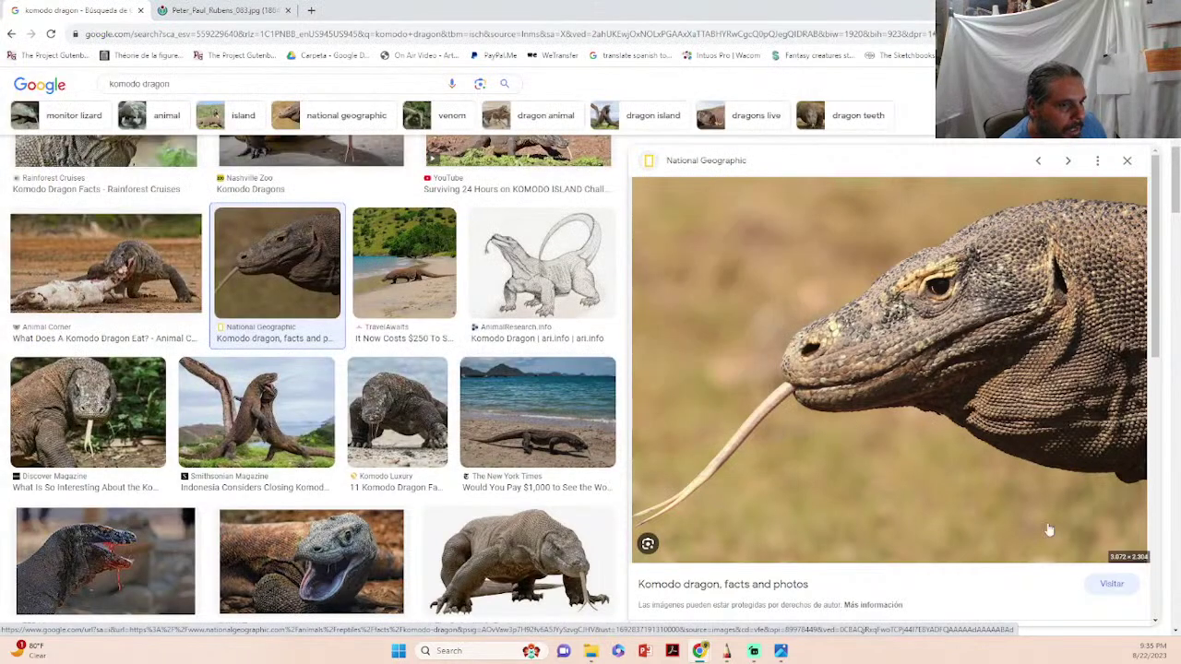
- Visit the photo's National Geographic source page, look through it for the image, and return to the image results
left_click(1112, 583)
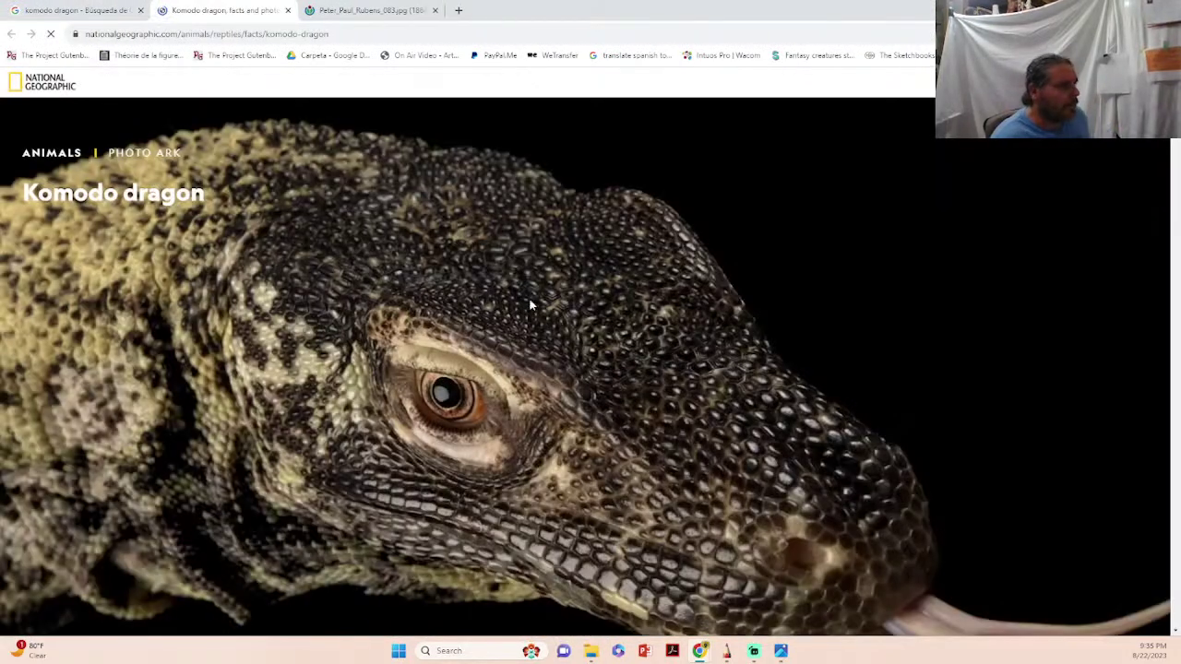
scroll(570, 382, "down", 1)
scroll(582, 378, "down", 15)
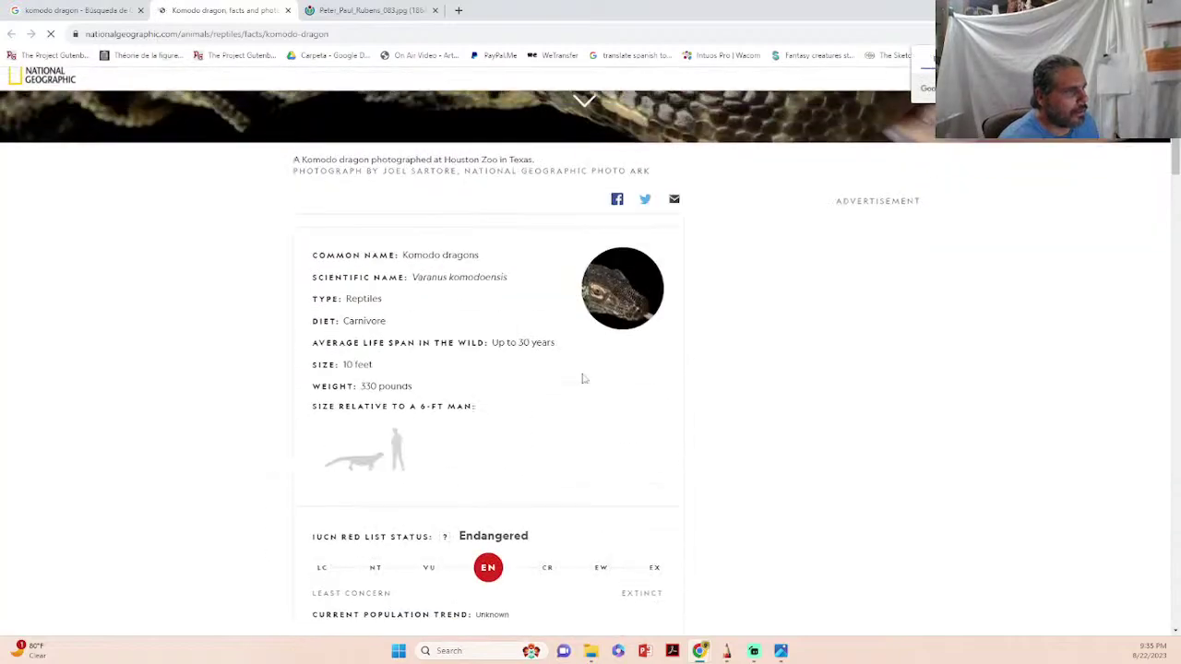
scroll(574, 396, "down", 3)
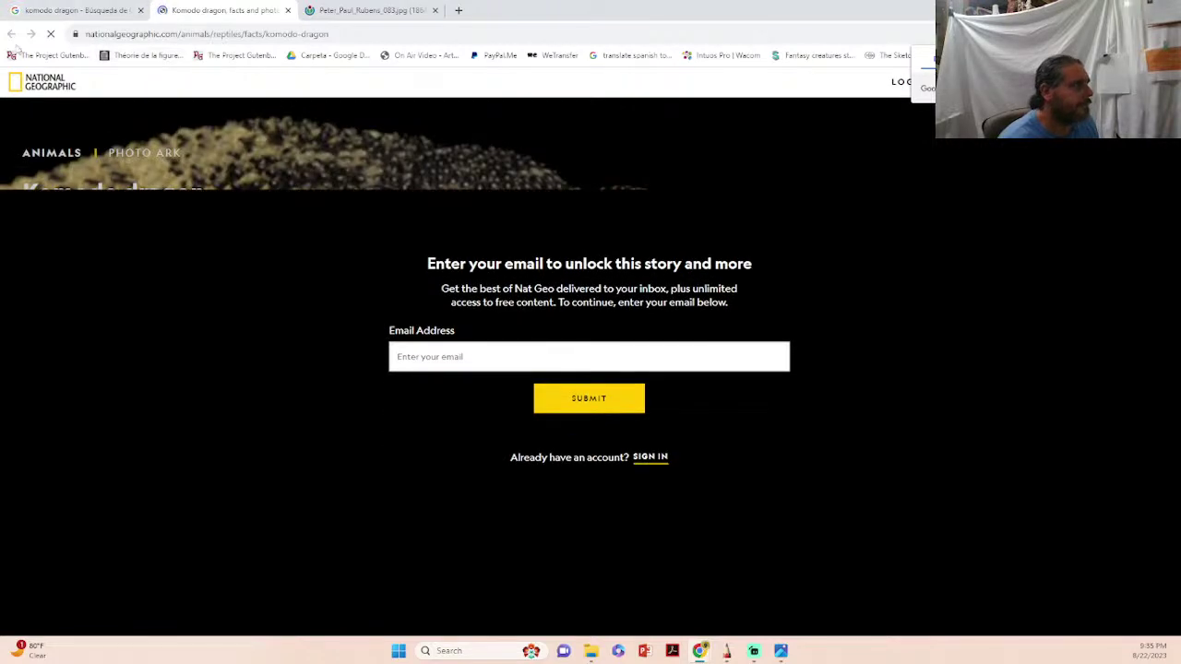
left_click(287, 11)
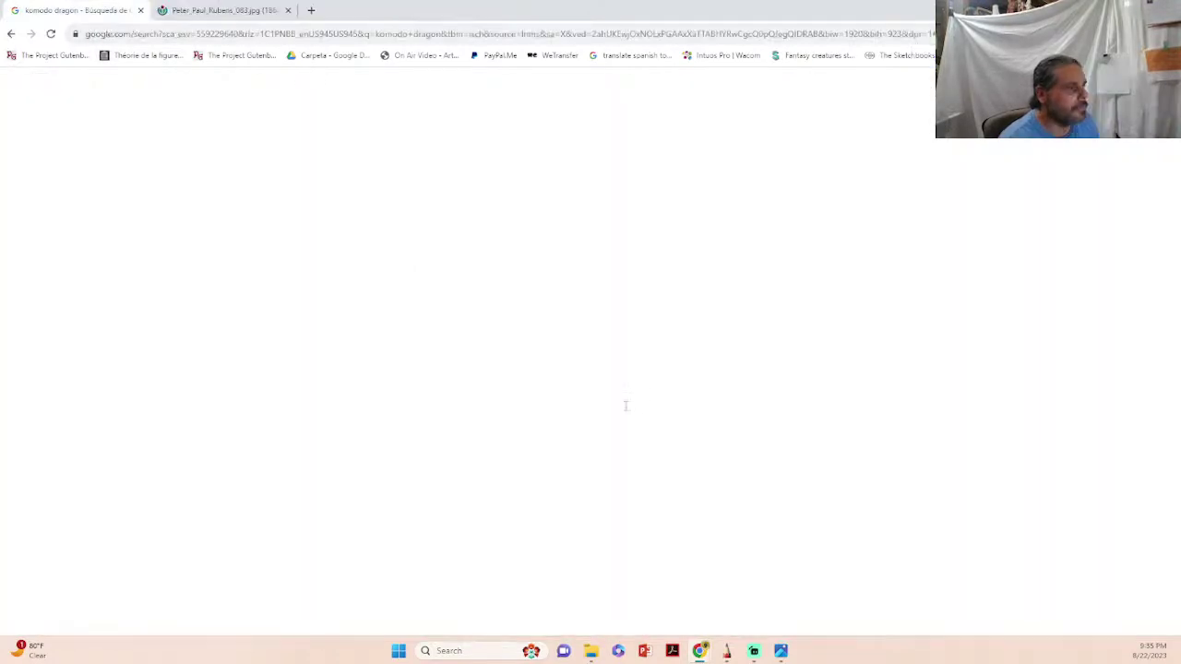
- Look through more komodo dragon results and preview the Healthline photo of a raised head and neck
scroll(895, 384, "down", 5)
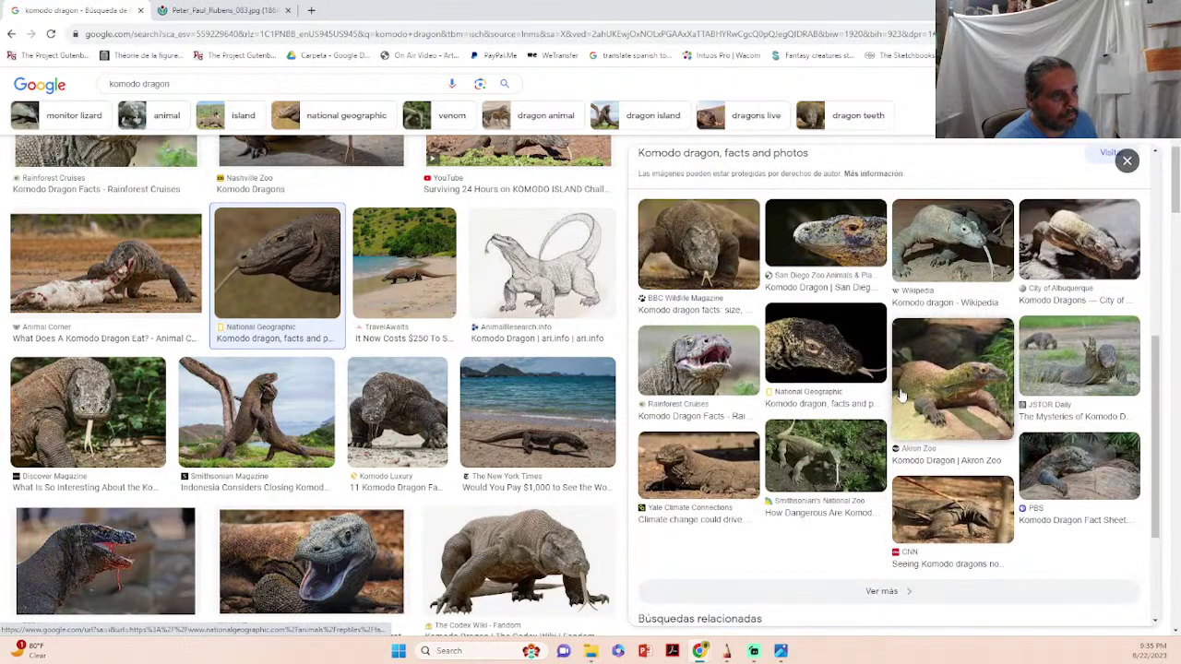
scroll(899, 399, "down", 3)
scroll(468, 423, "down", 10)
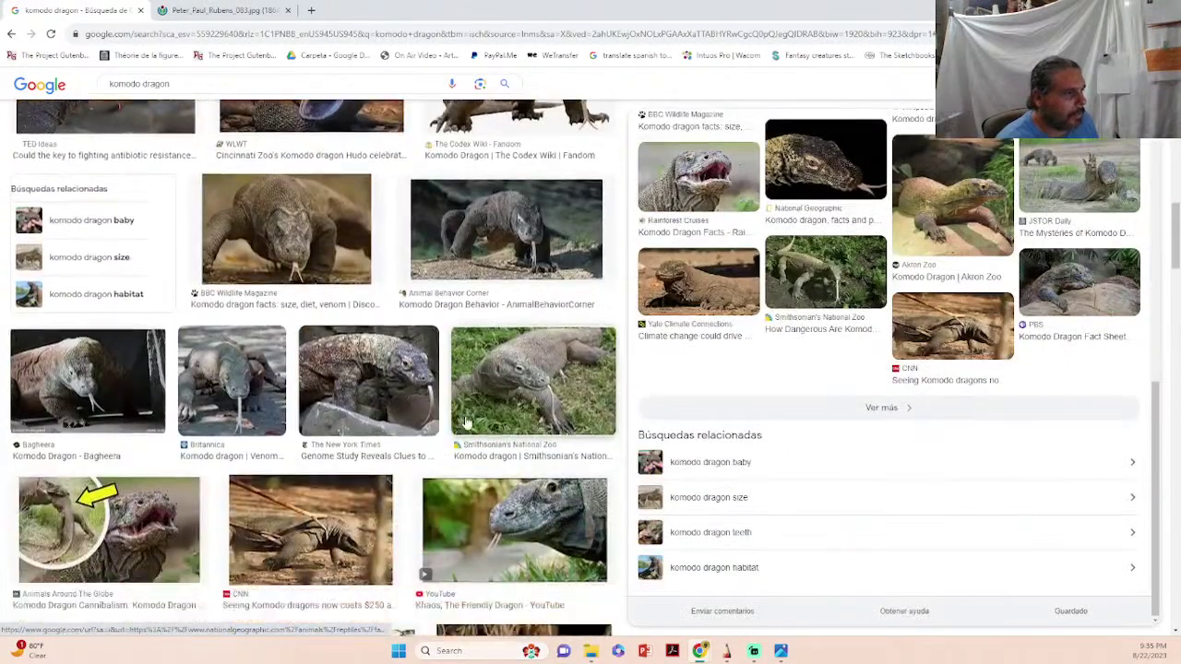
scroll(467, 423, "down", 12)
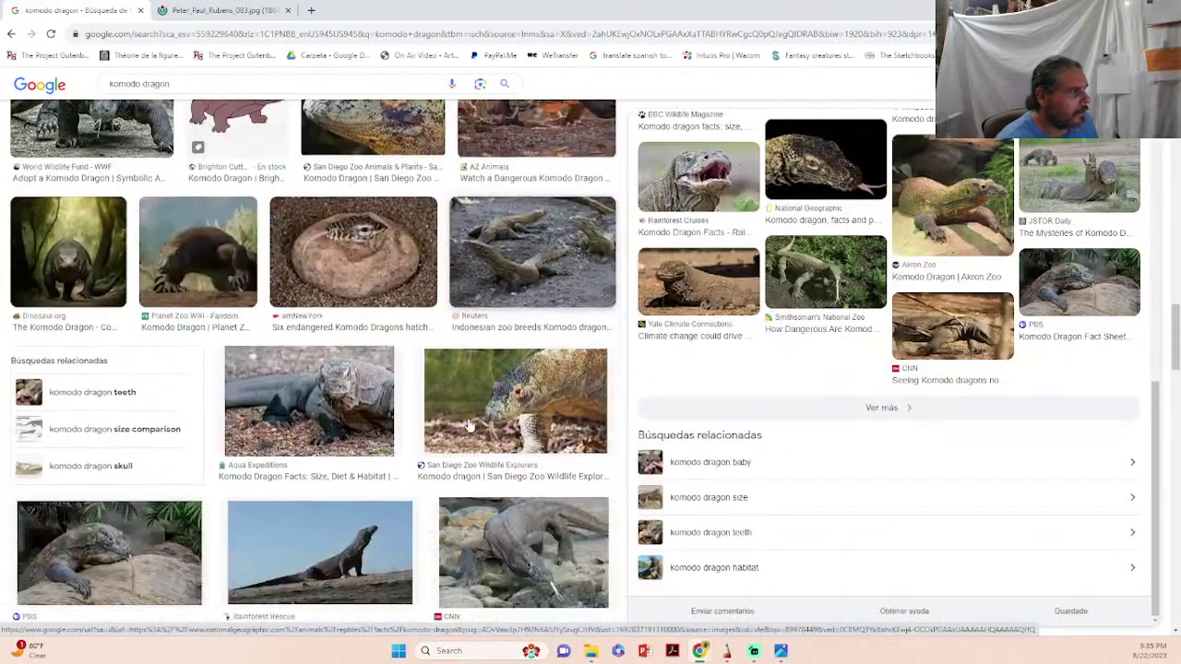
scroll(468, 423, "down", 10)
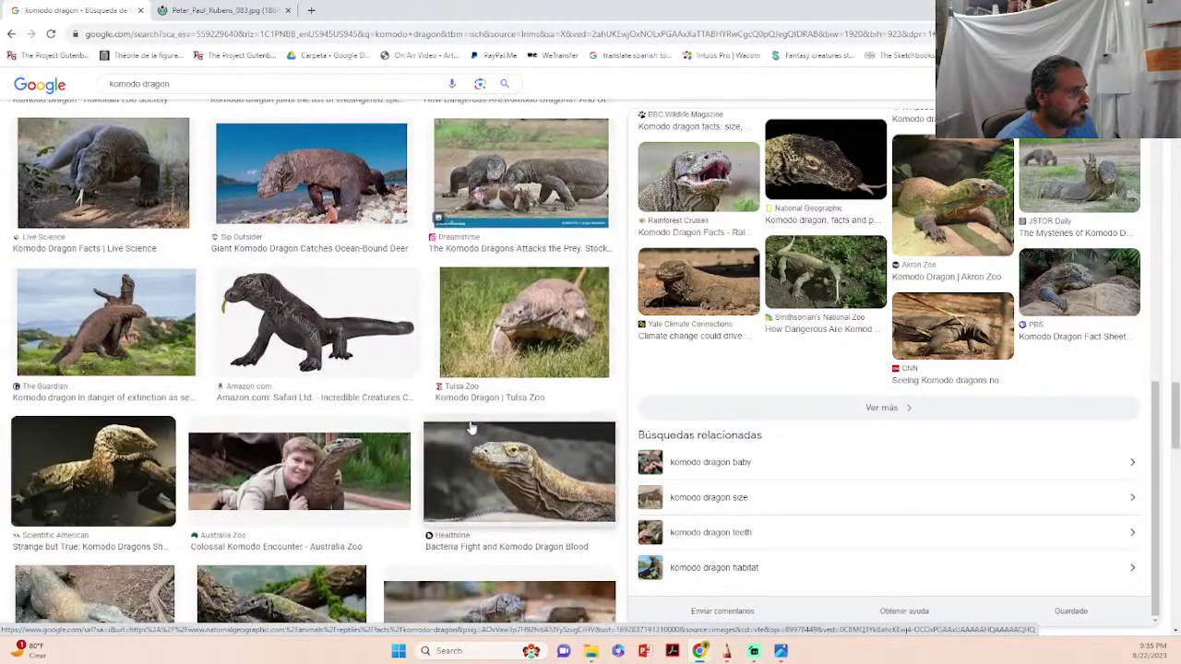
scroll(469, 428, "down", 2)
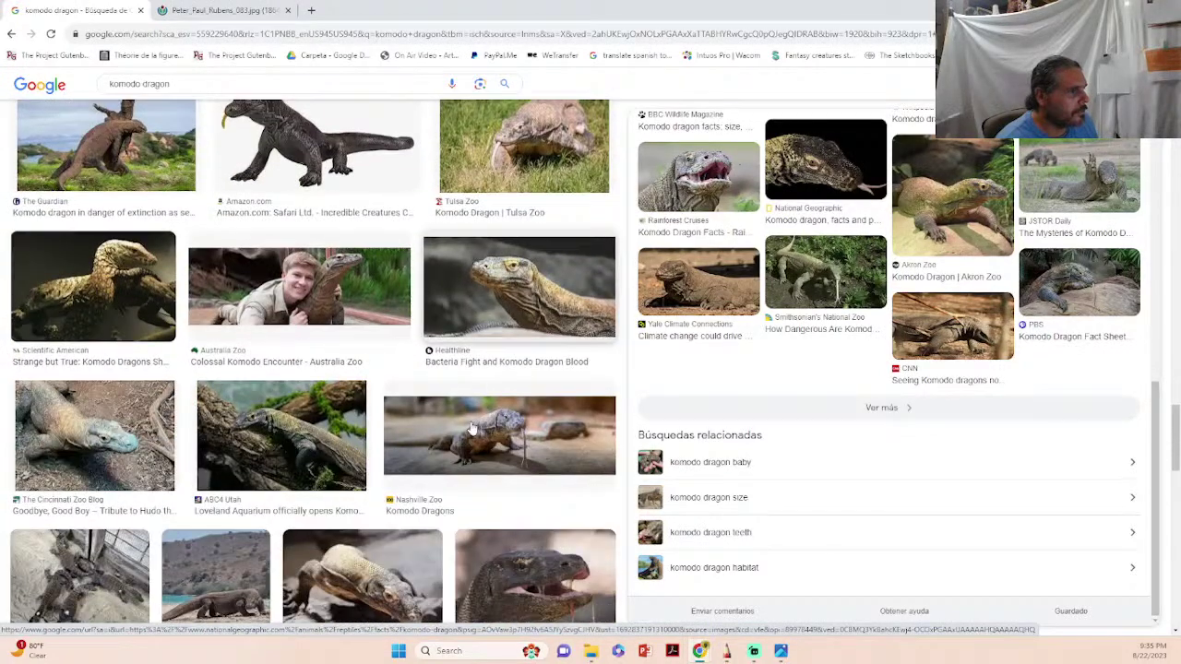
left_click(529, 319)
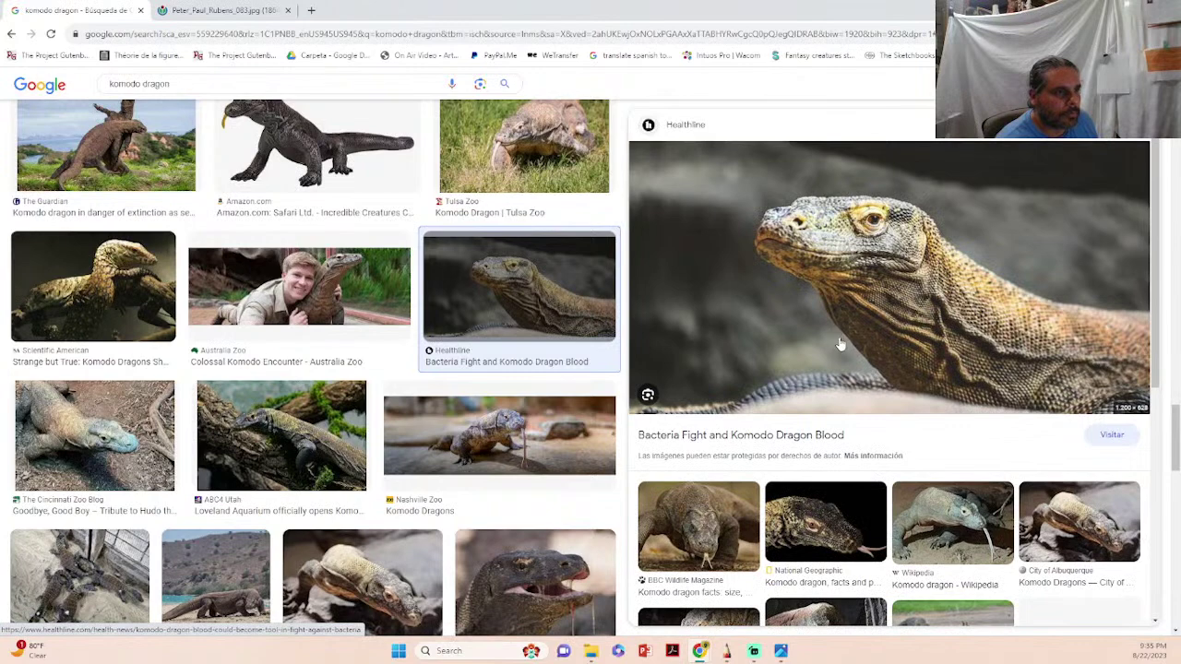
- Try to save the previewed Healthline photo into the komodo folder
right_click(939, 285)
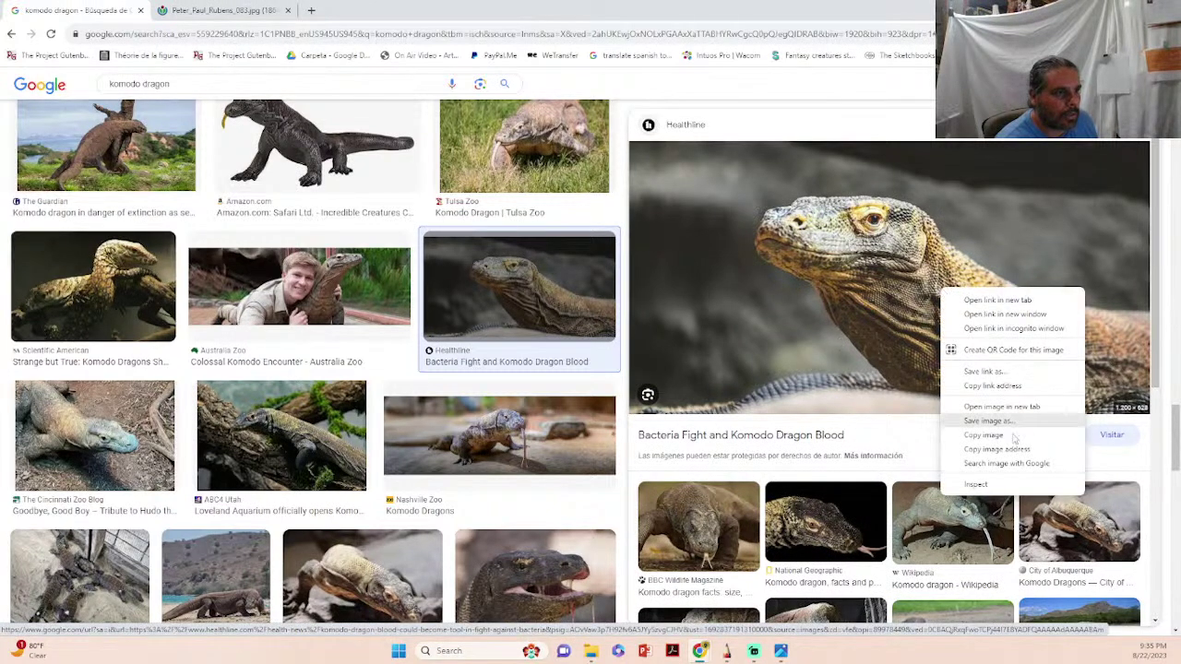
left_click(1010, 427)
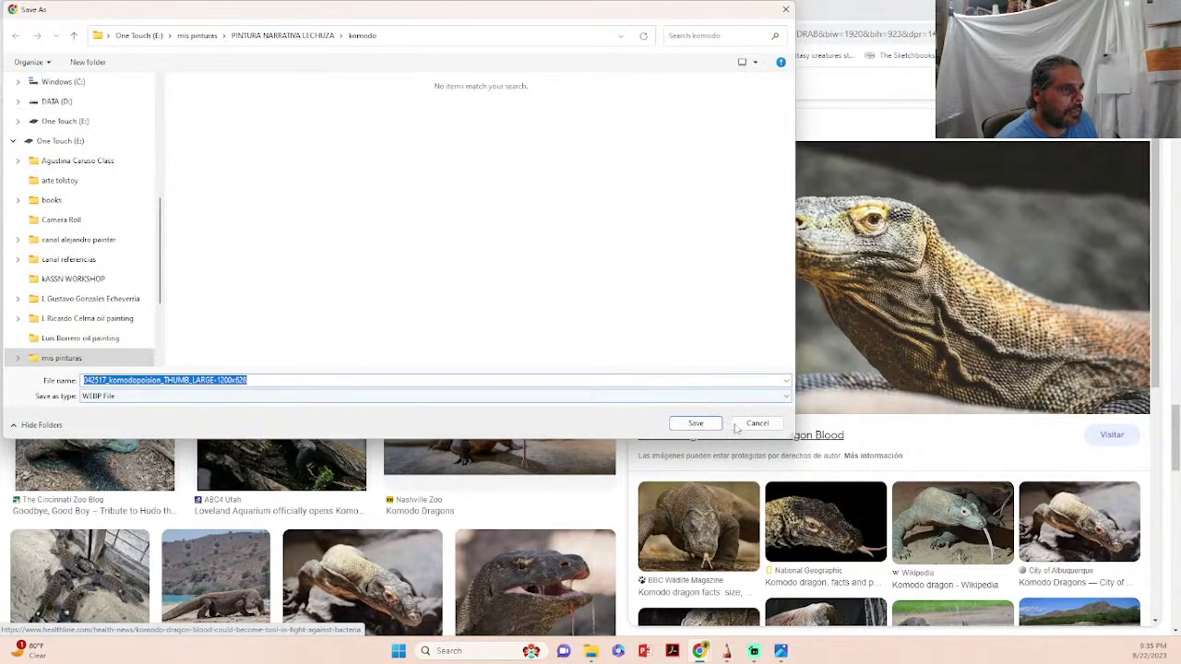
left_click(757, 424)
- Look further down the komodo dragon results and preview the Animal Training photo of a walking komodo
scroll(458, 426, "down", 5)
scroll(458, 426, "down", 3)
scroll(920, 430, "down", 3)
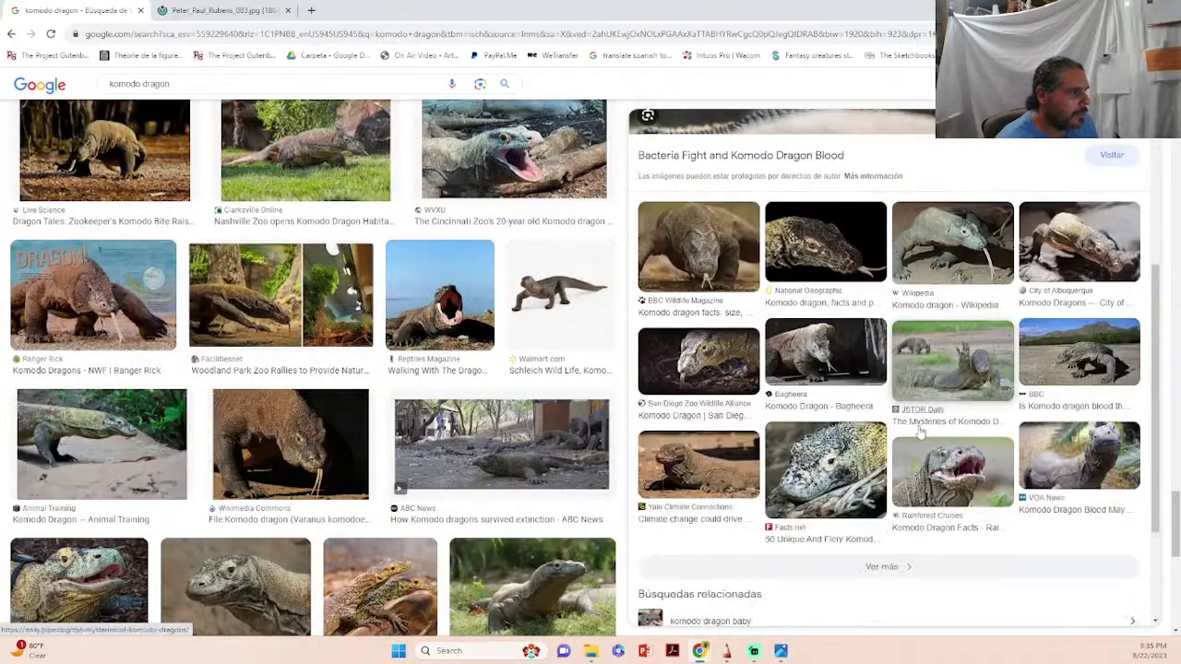
left_click(101, 466)
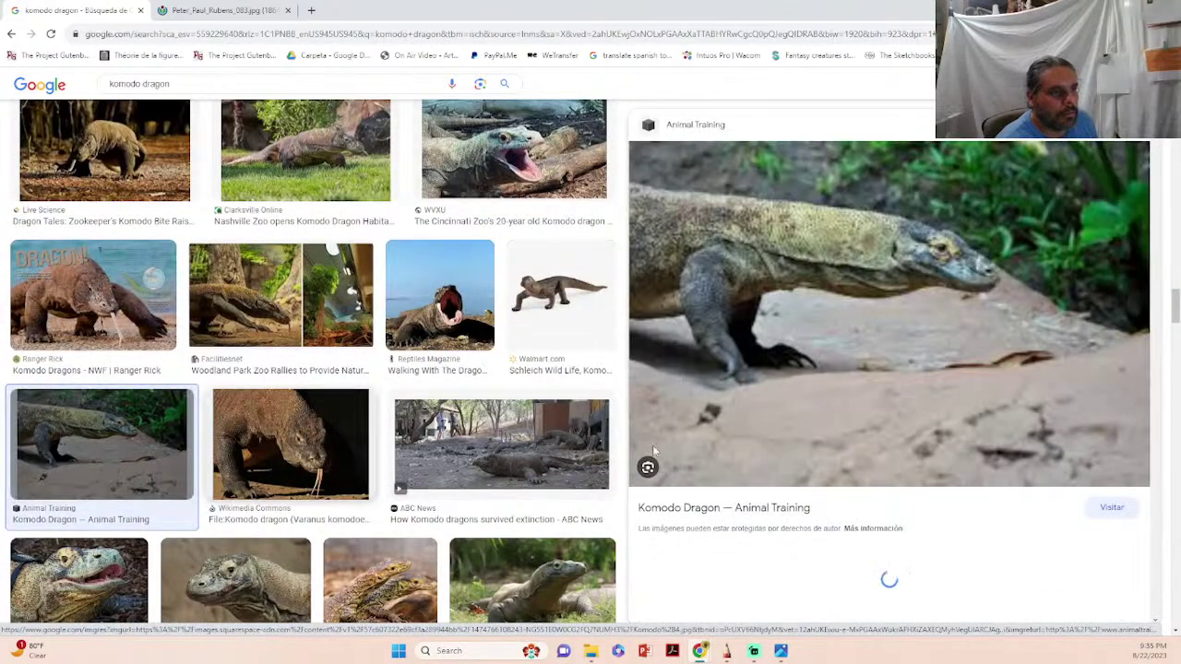
left_click(298, 34)
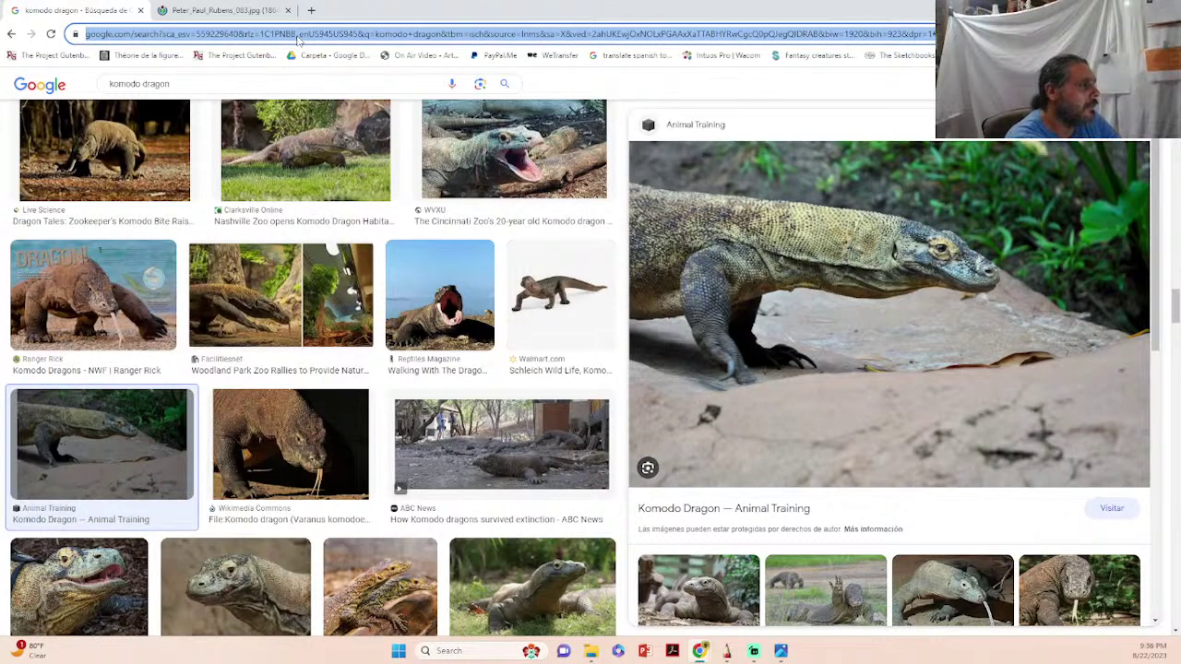
type("www.pin")
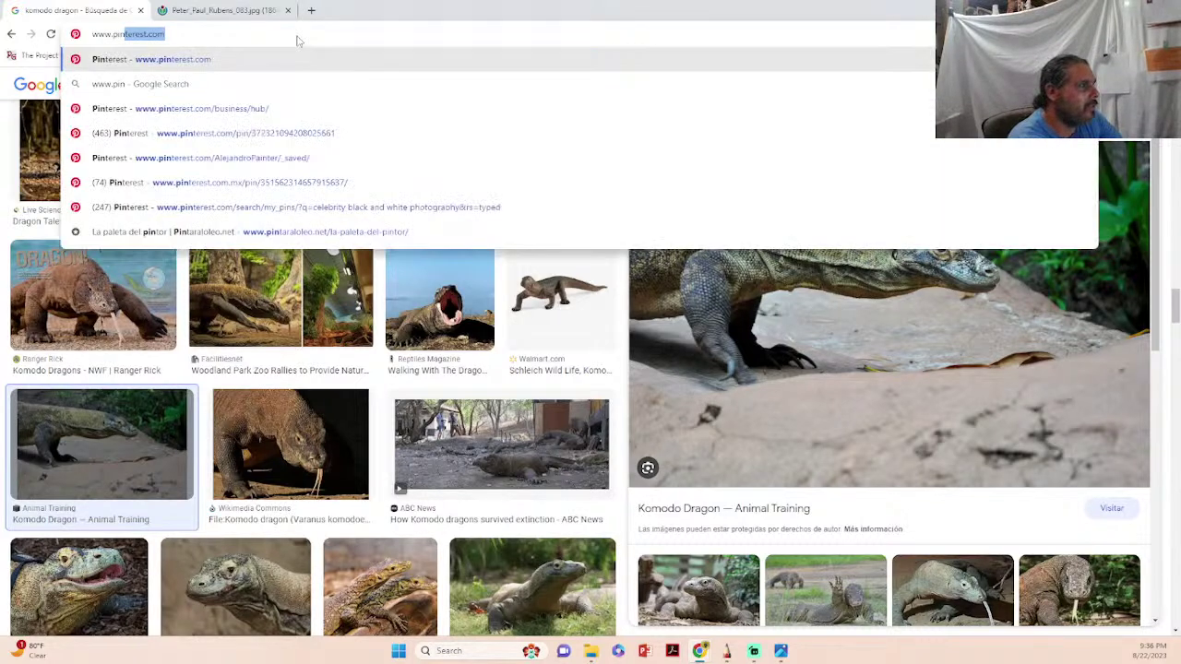
key("Return")
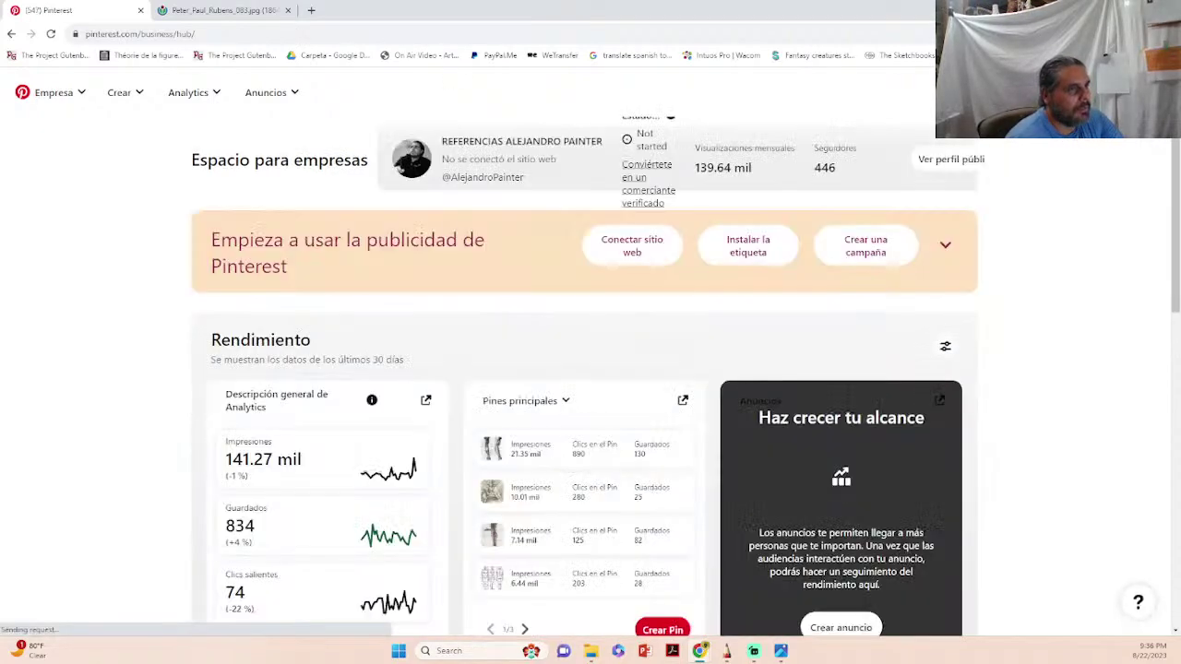
- Search Pinterest for "komodo dragon"
left_click(340, 92)
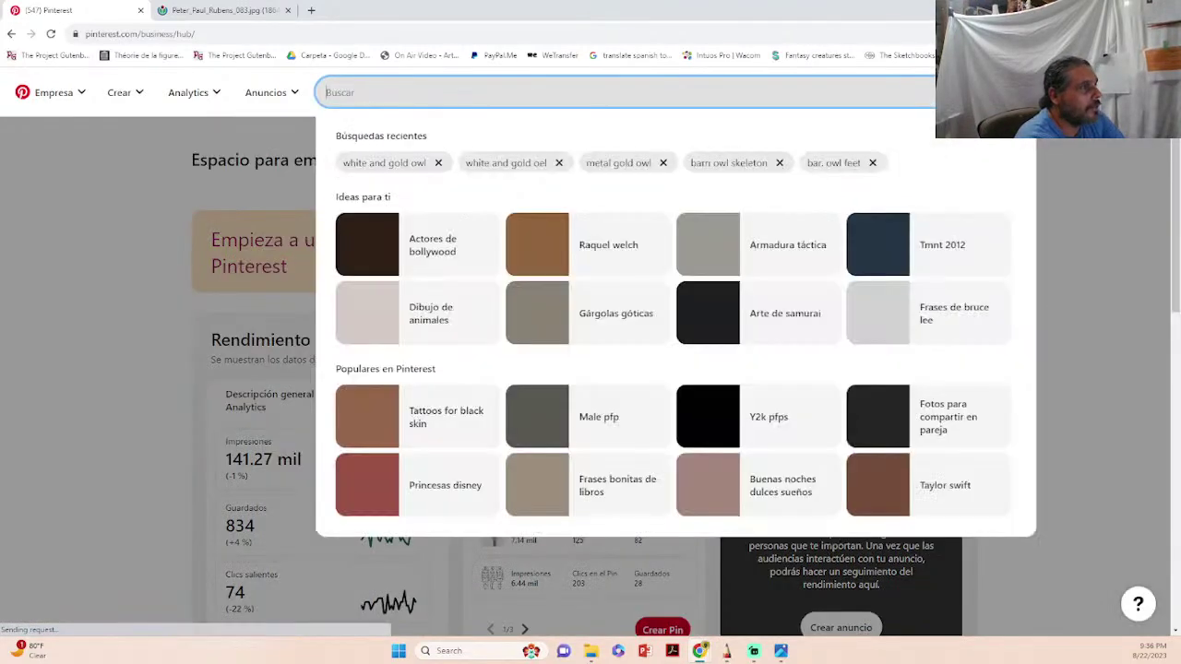
type("ki")
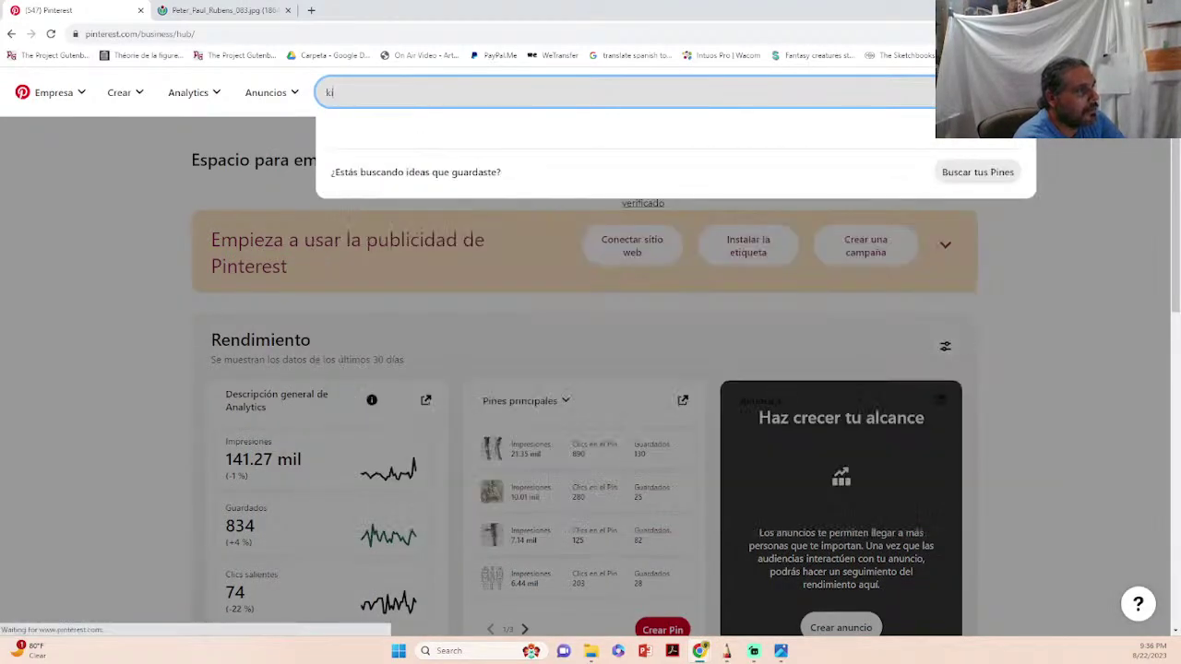
type("omod")
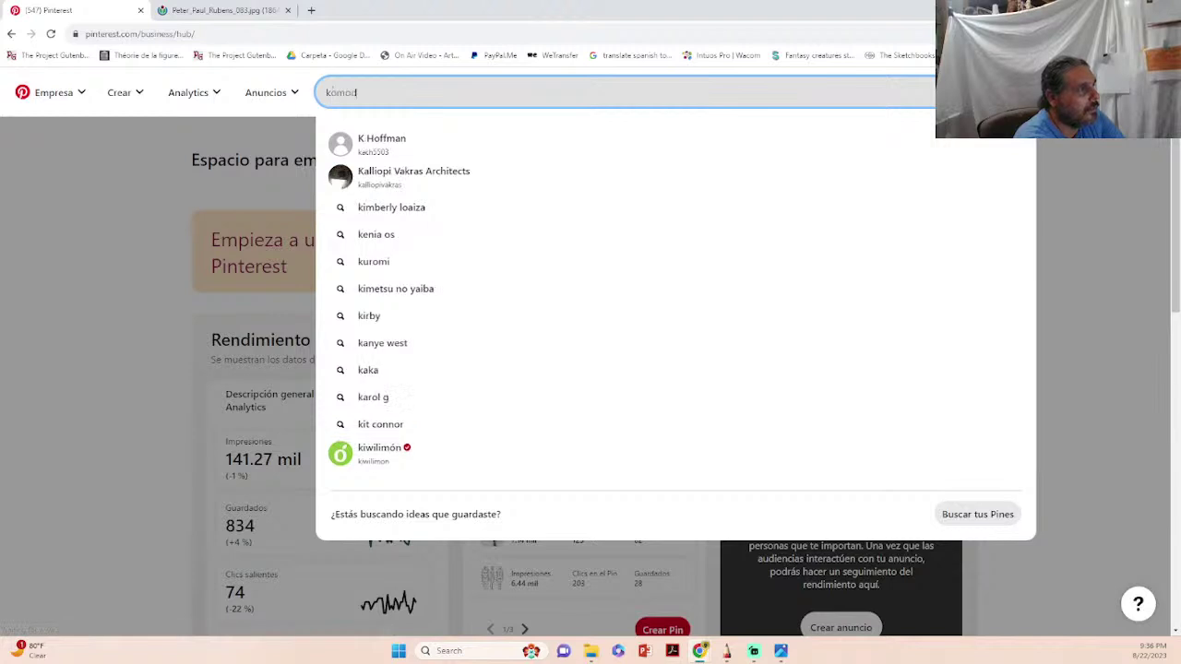
type("o dragon")
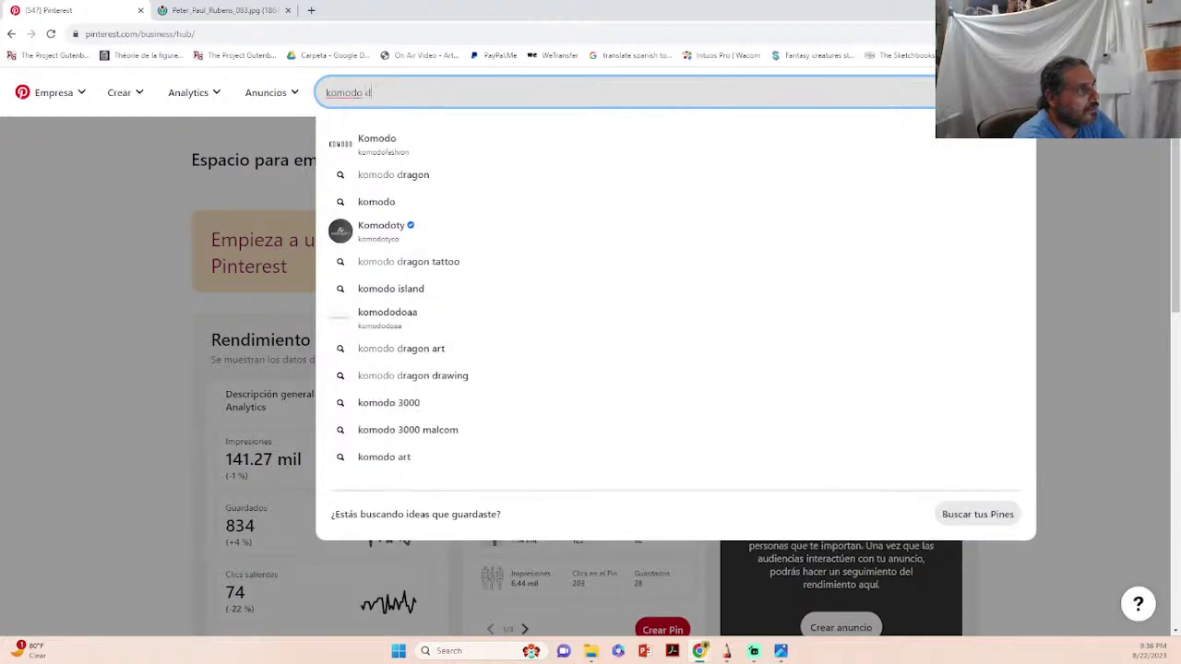
key("Return")
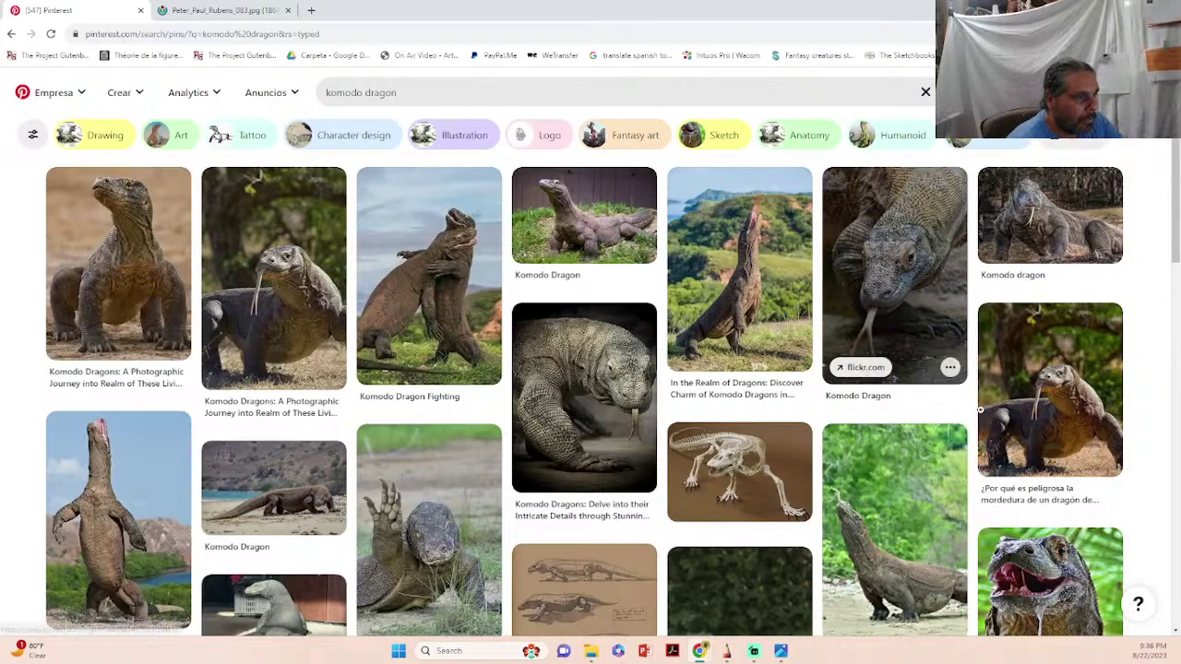
- Find the ArtStation pin of komodo dragon anatomy drawings among the results, open it and look over its related pins
scroll(930, 432, "down", 2)
scroll(930, 433, "down", 1)
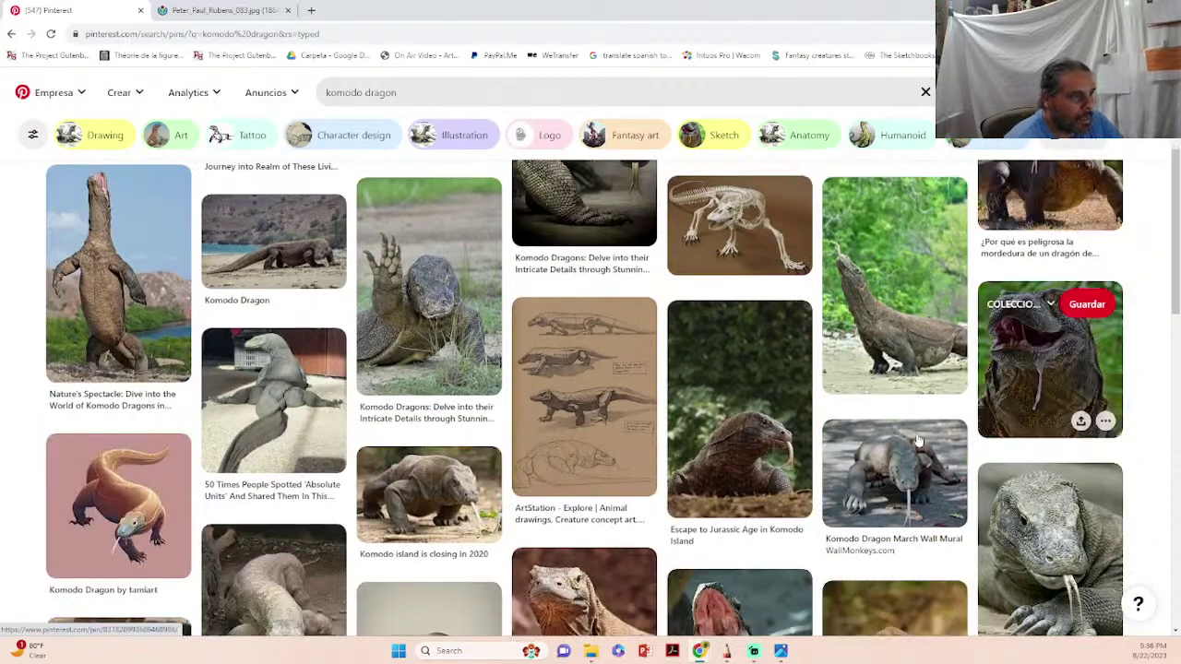
left_click(595, 413)
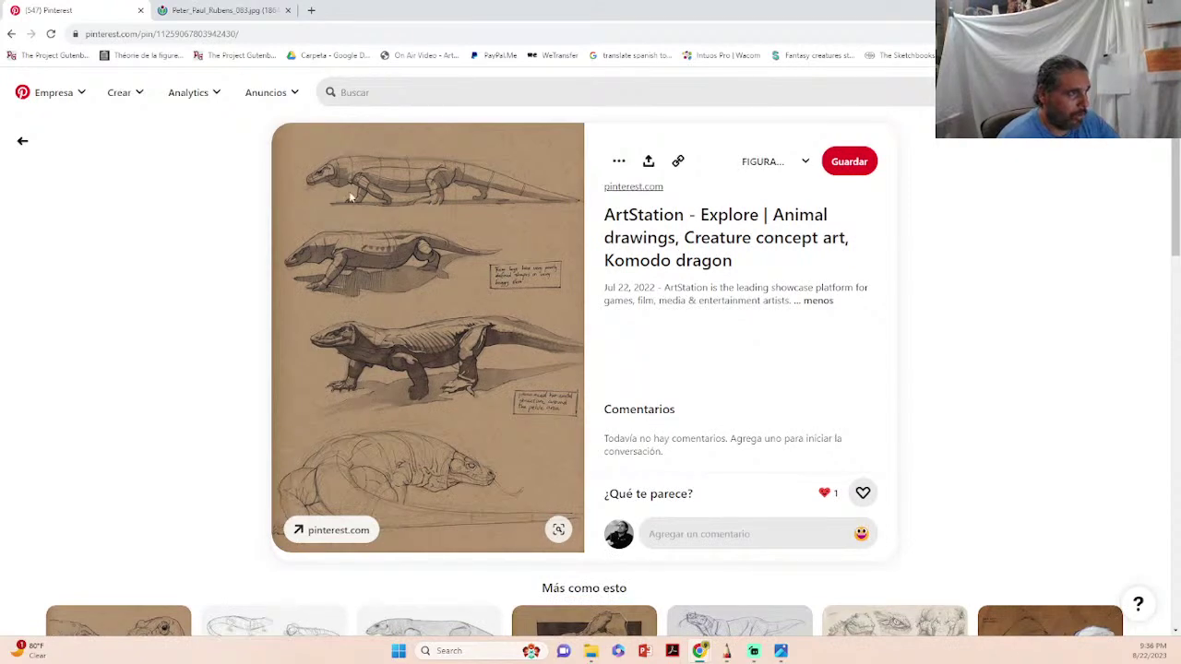
scroll(447, 368, "down", 2)
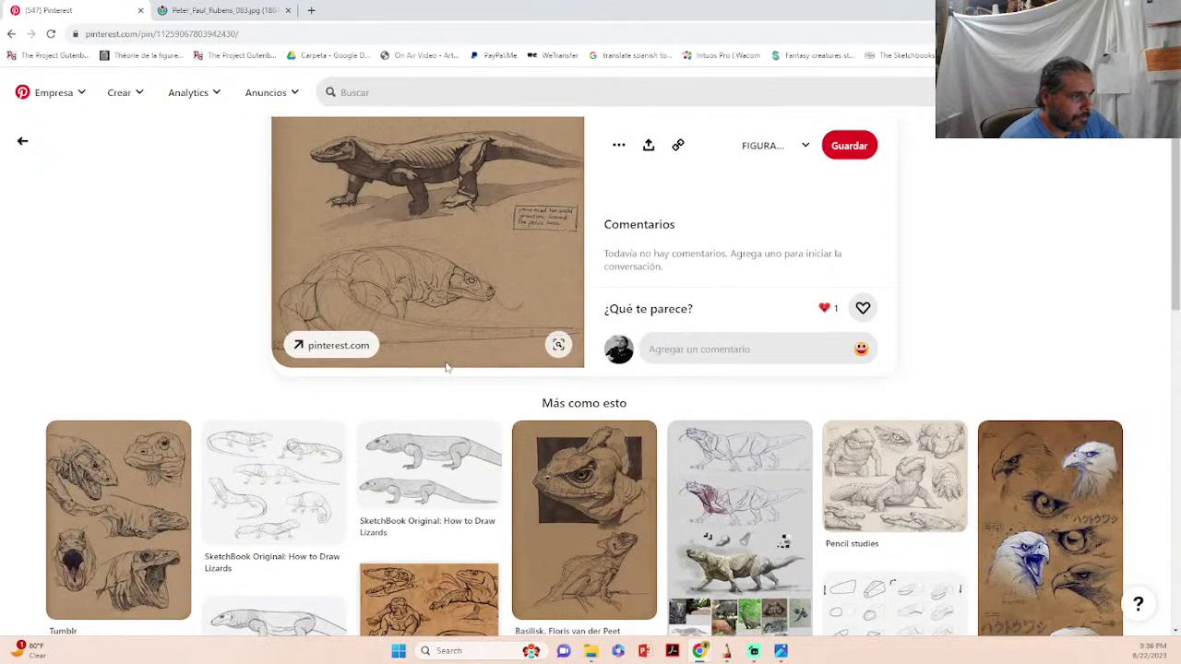
scroll(445, 360, "up", 1)
scroll(445, 361, "down", 2)
scroll(445, 367, "down", 2)
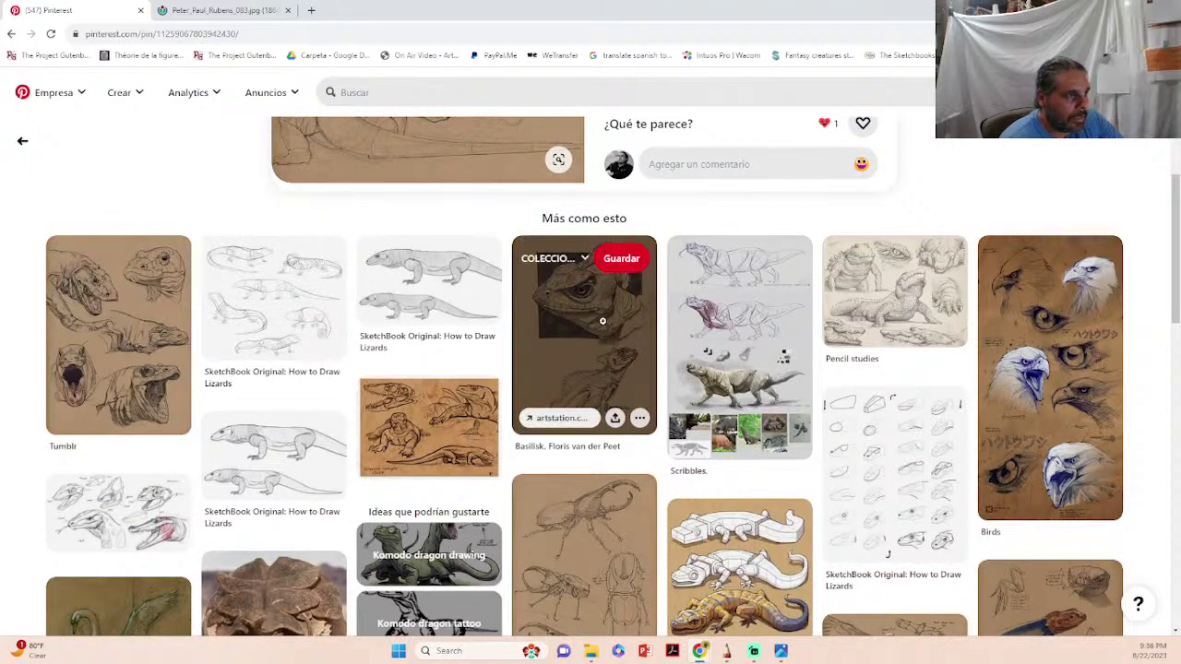
scroll(685, 404, "up", 2)
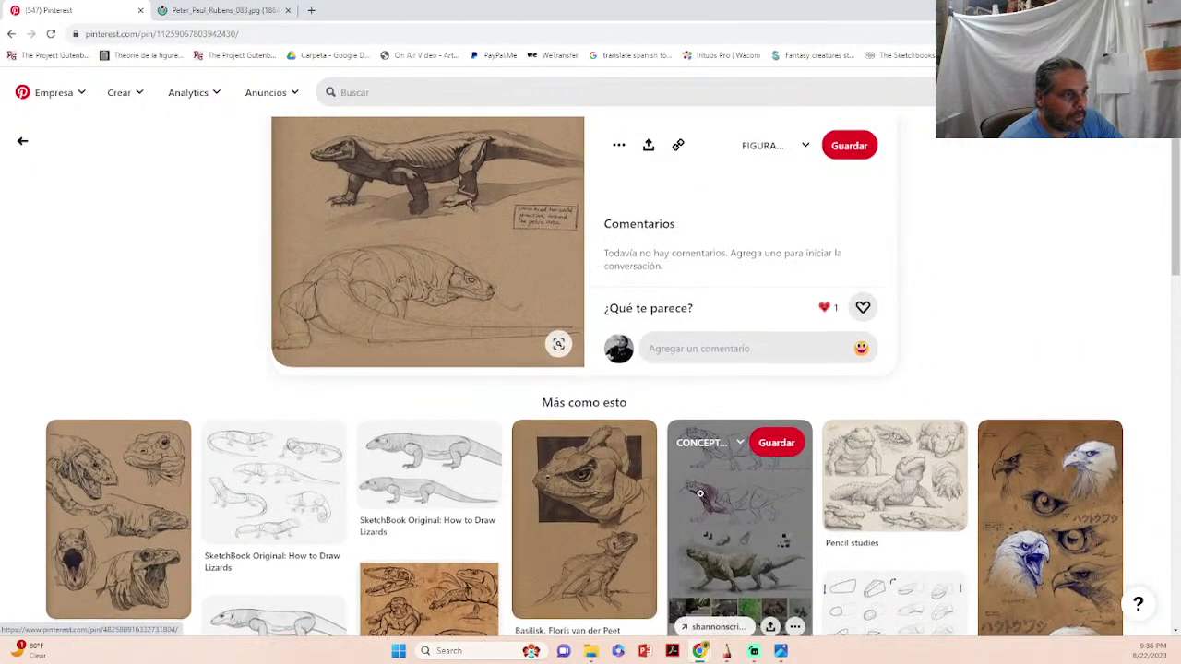
- View the related Scribbles pin of a walking lizard's muscle and form studies, and return to the ArtStation komodo drawings
scroll(699, 493, "down", 1)
left_click(699, 492)
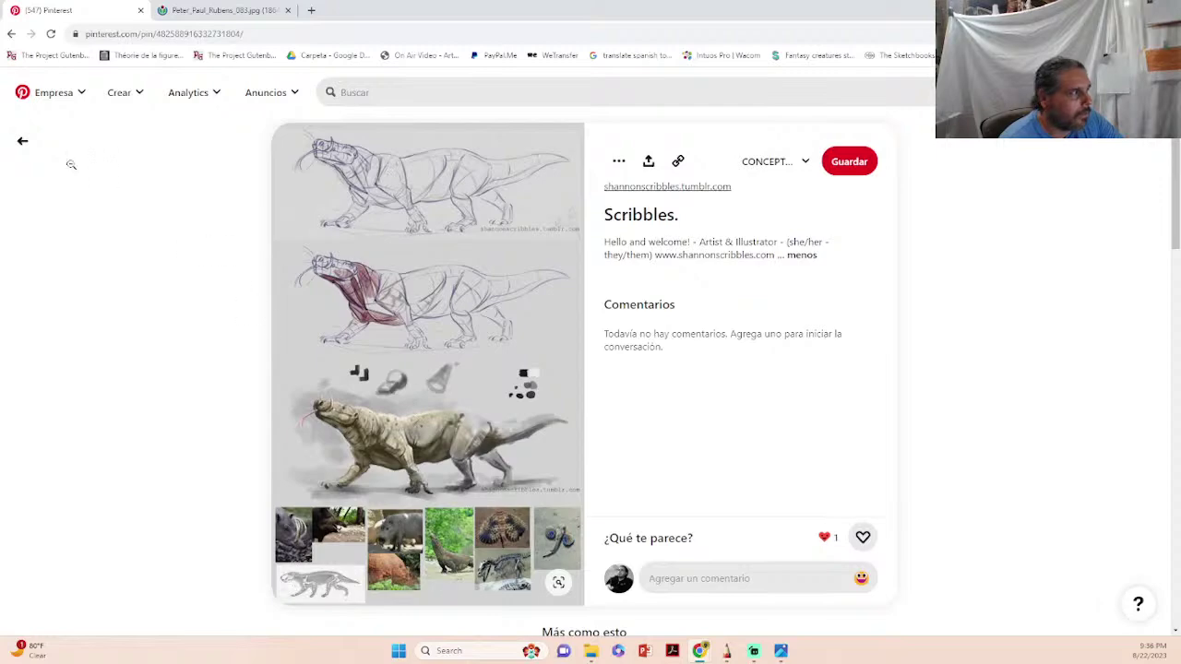
left_click(23, 144)
scroll(212, 244, "down", 5)
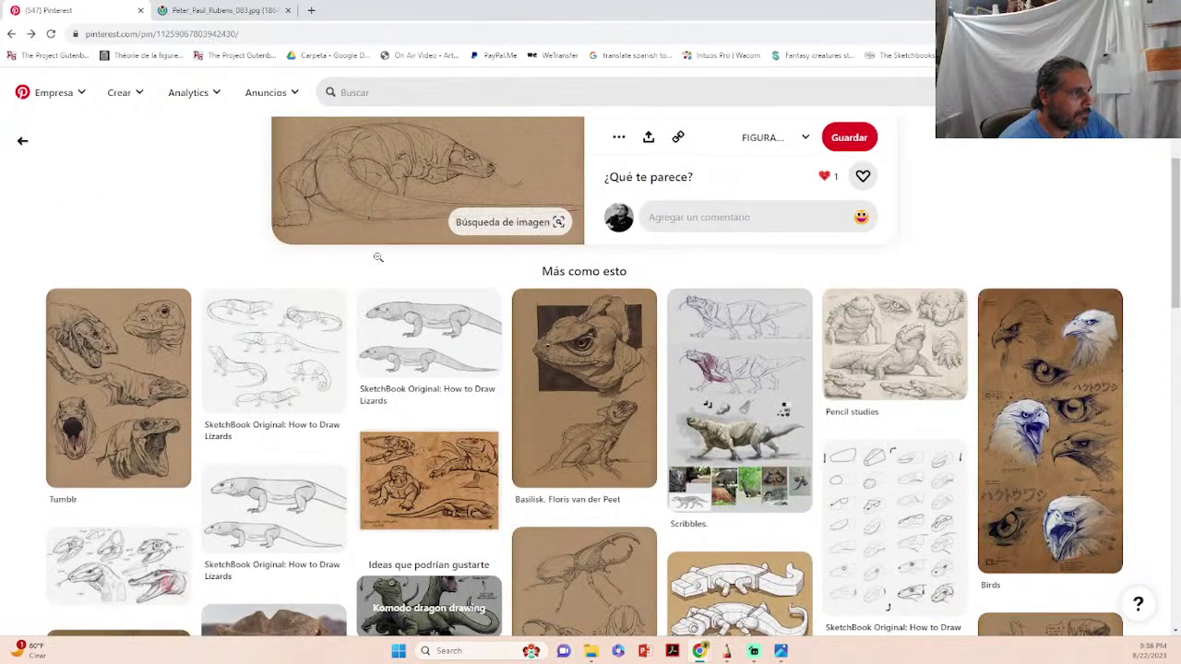
scroll(501, 311, "up", 4)
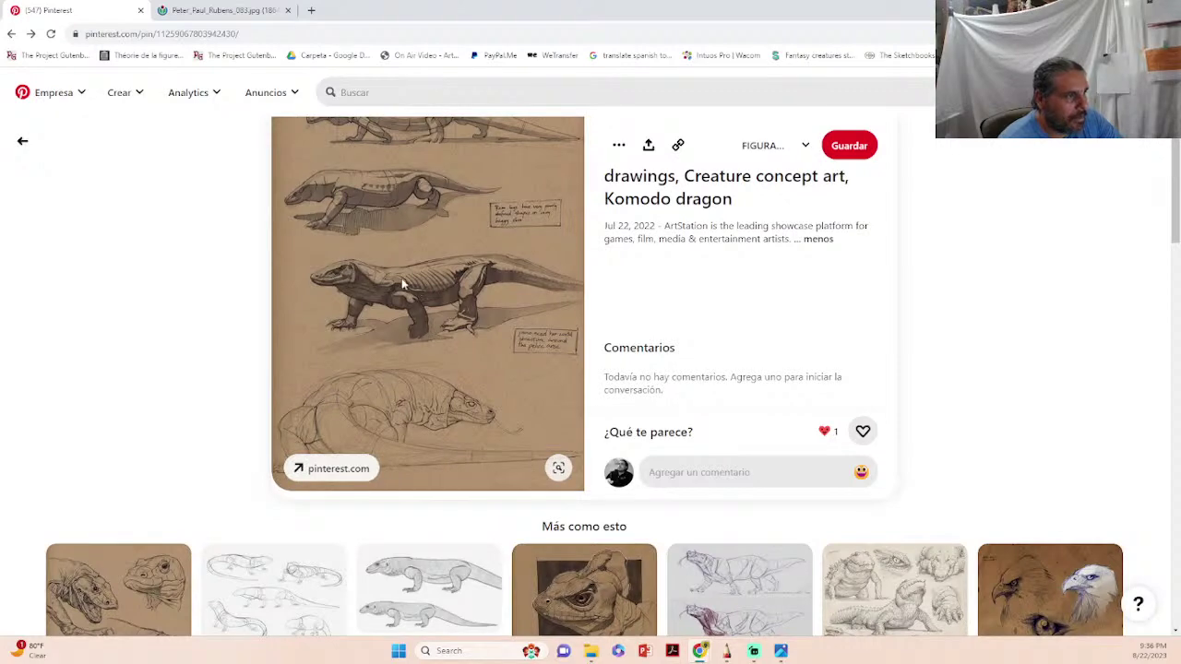
- View the related Pencil studies pin of crocodile sketches and return to the ArtStation komodo pin
scroll(505, 318, "down", 5)
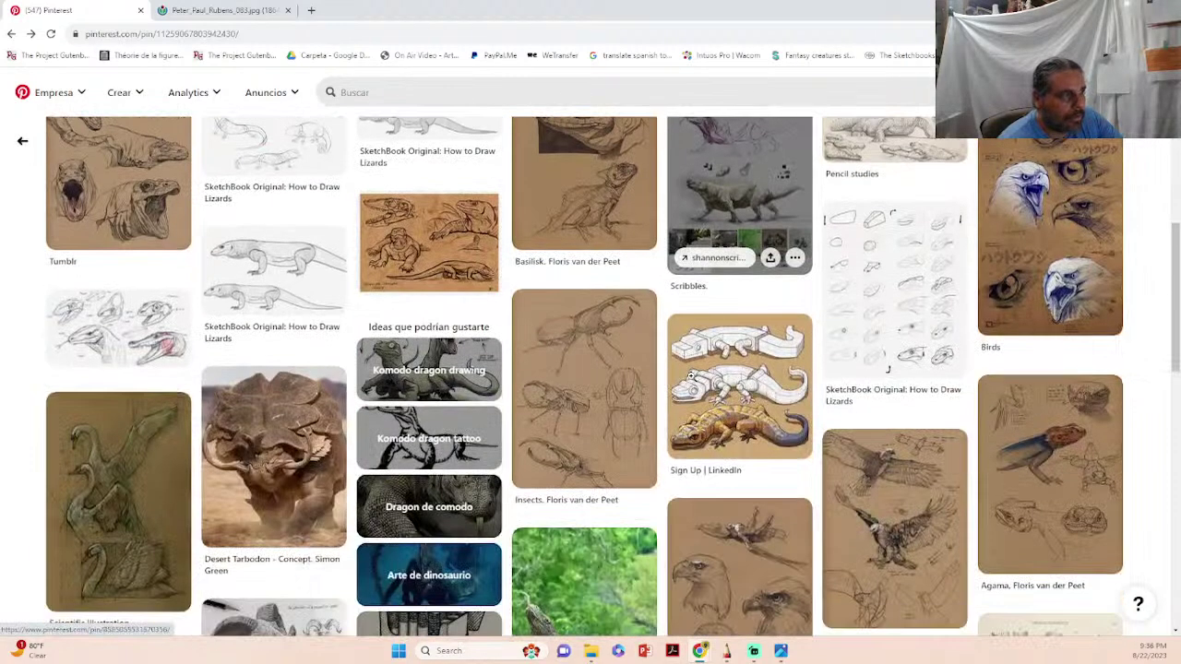
scroll(691, 498, "up", 2)
left_click(902, 303)
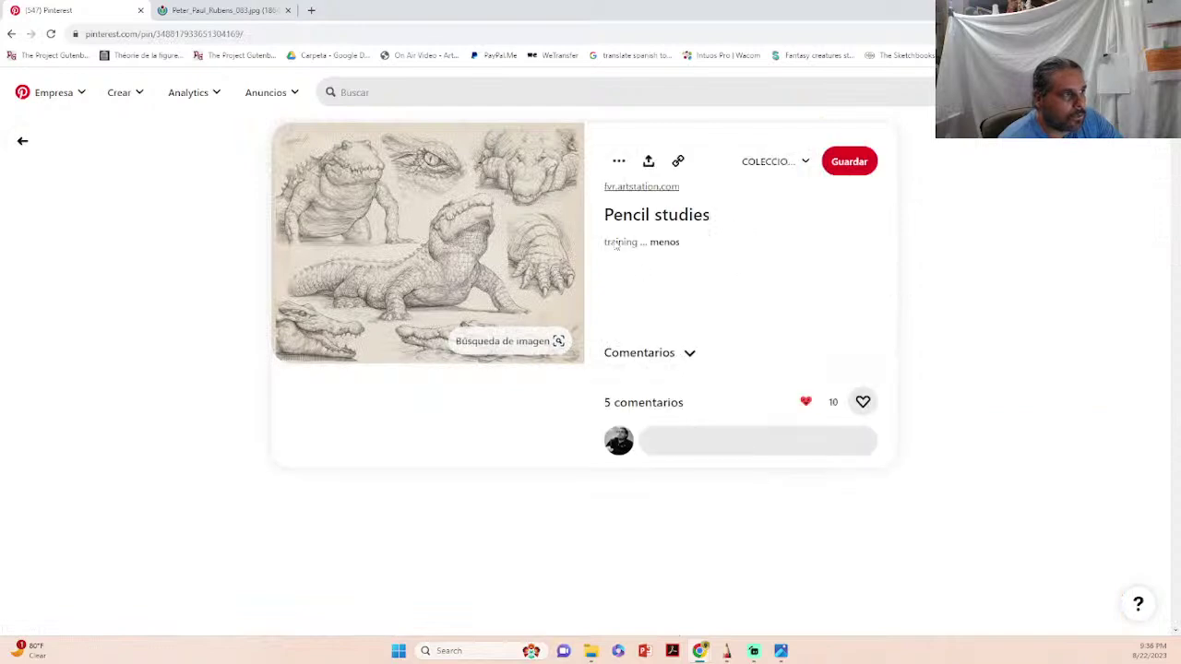
left_click(22, 140)
- Open the related "SketchBook Original: How to Draw Lizards" pin and examine its head construction stages
scroll(155, 163, "down", 4)
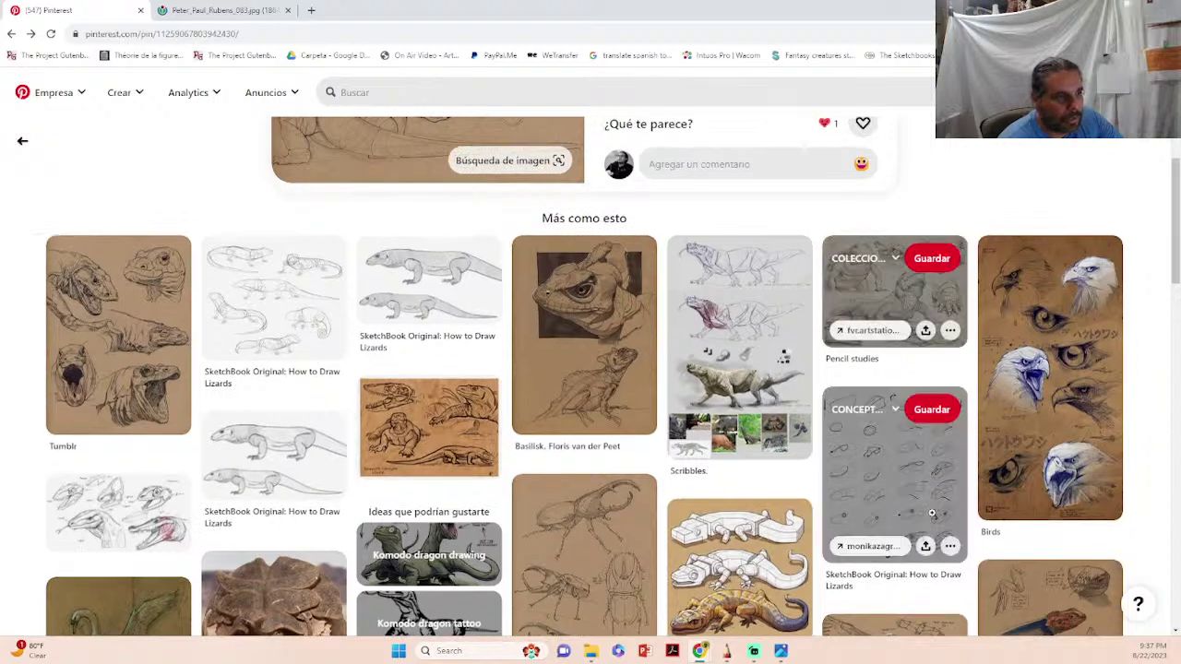
scroll(927, 503, "down", 2)
left_click(897, 282)
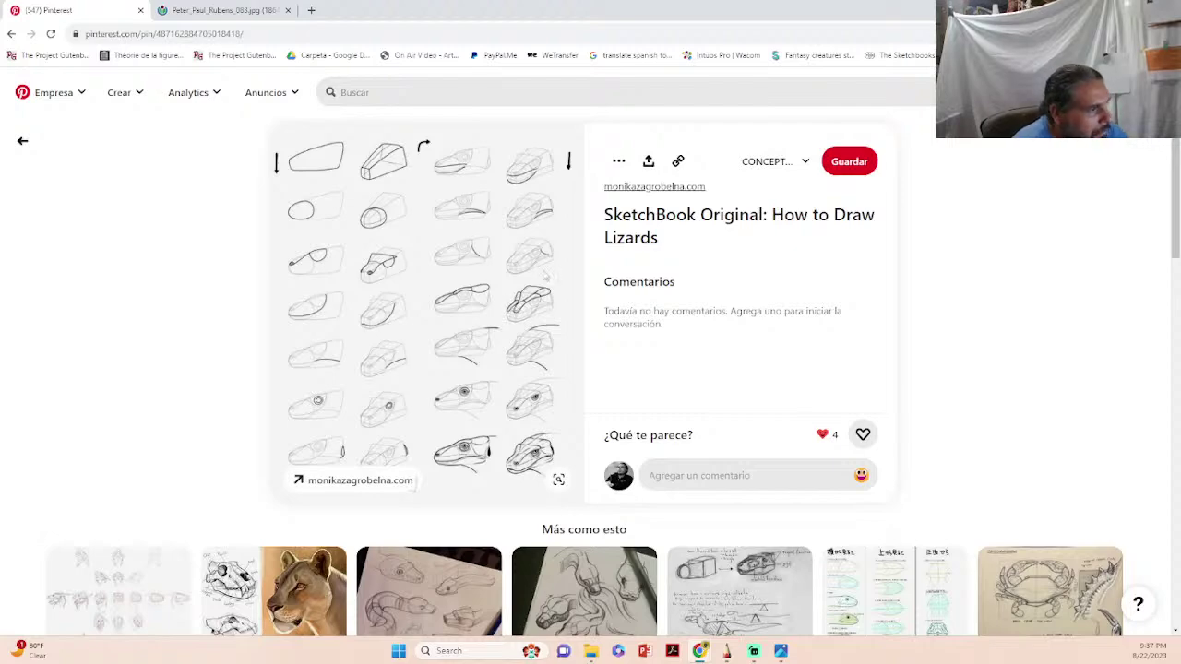
scroll(531, 314, "down", 2)
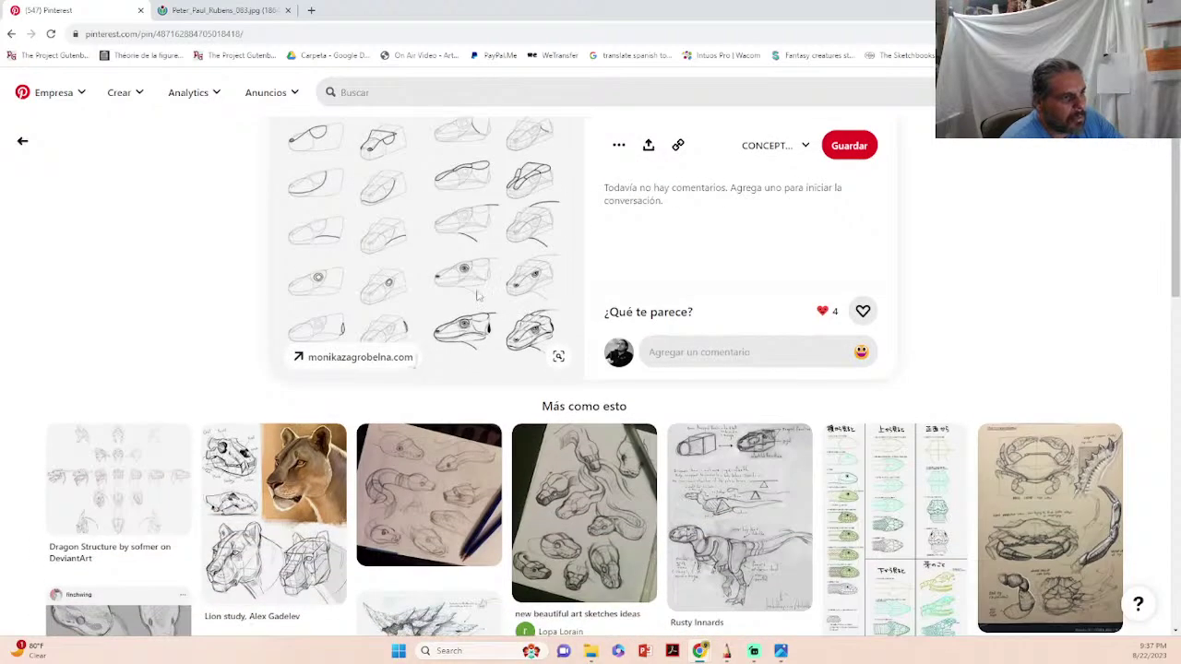
- View the related Rusty Innards dinosaur construction pin and its similar pins, and go back to the How to Draw Lizards pin
left_click(729, 485)
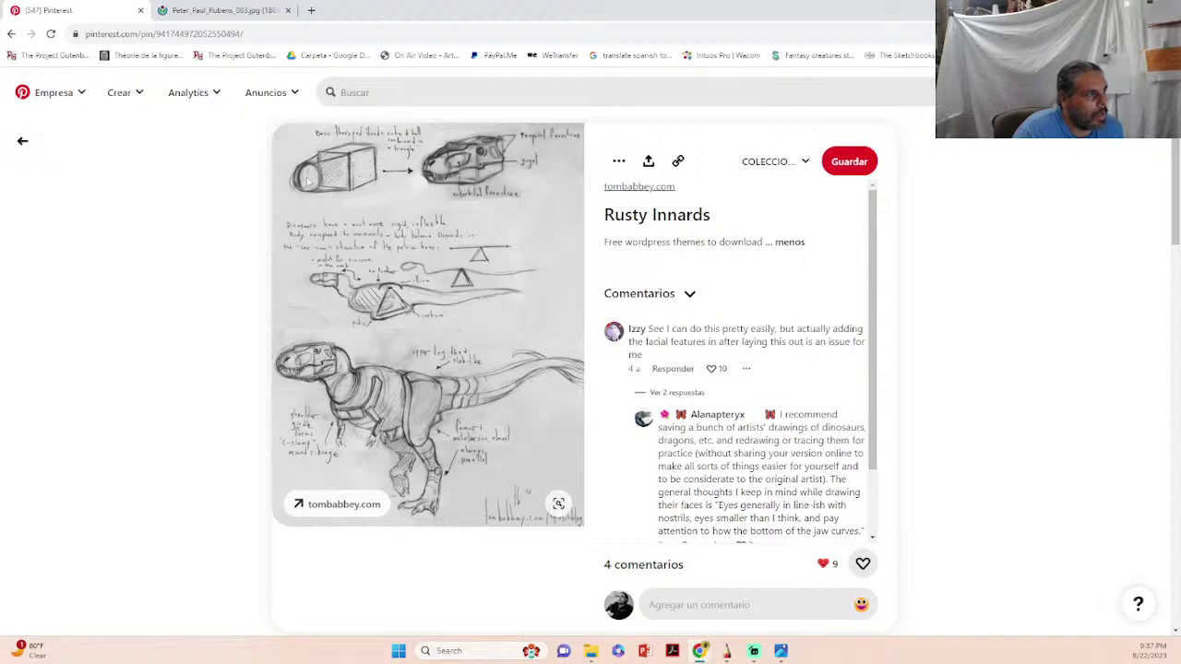
scroll(465, 278, "down", 5)
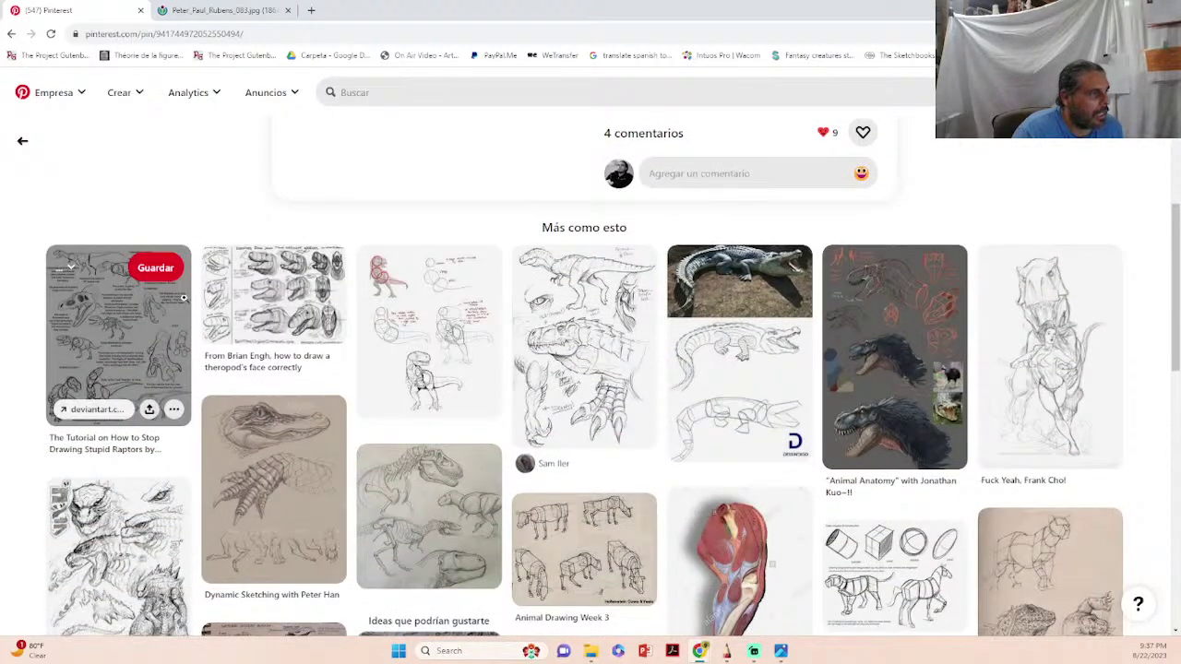
left_click(11, 33)
scroll(84, 261, "down", 2)
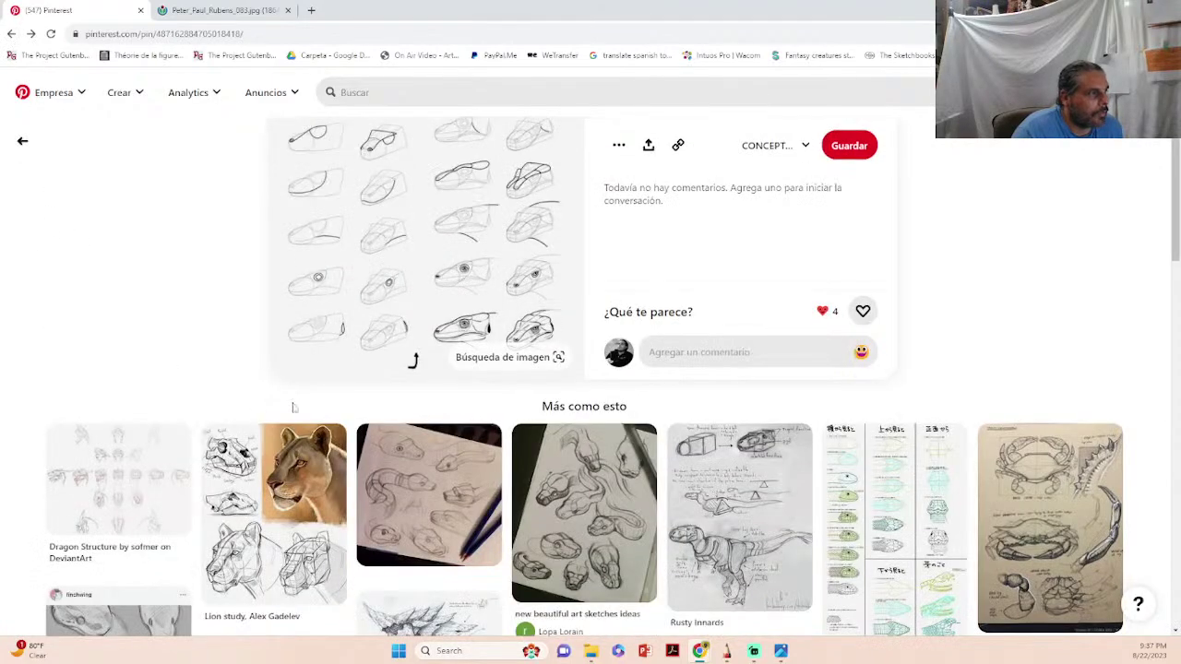
- Examine the step-by-step lizard head drawings from the basic box shapes to the finished heads
scroll(294, 406, "up", 1)
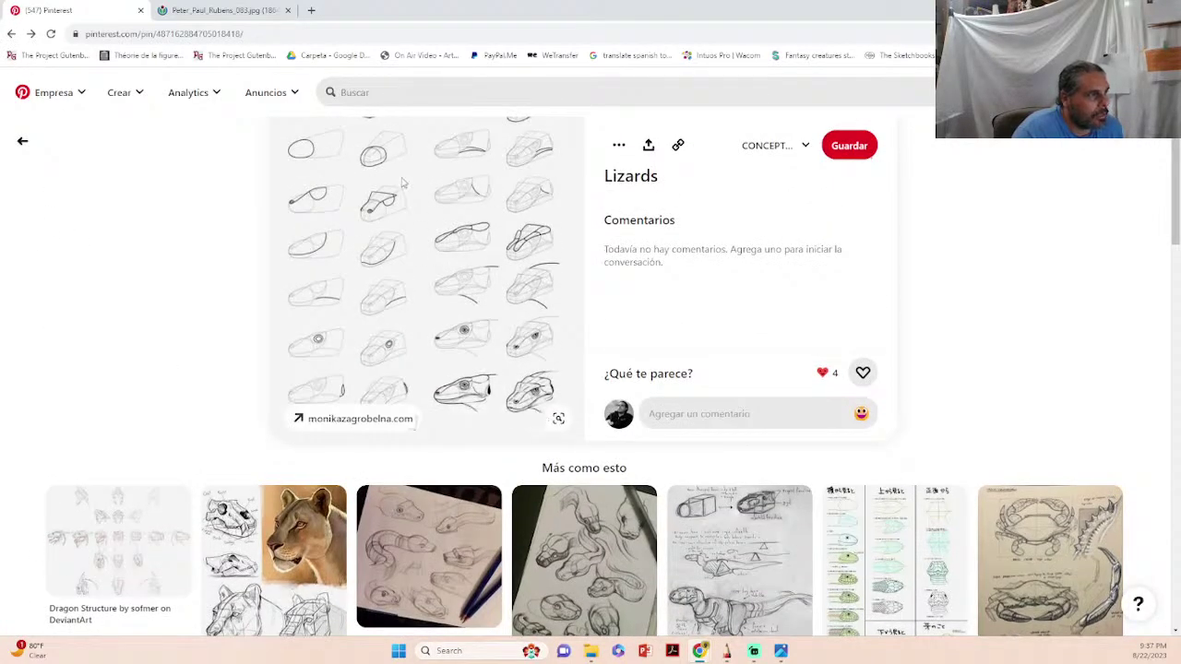
scroll(406, 150, "up", 1)
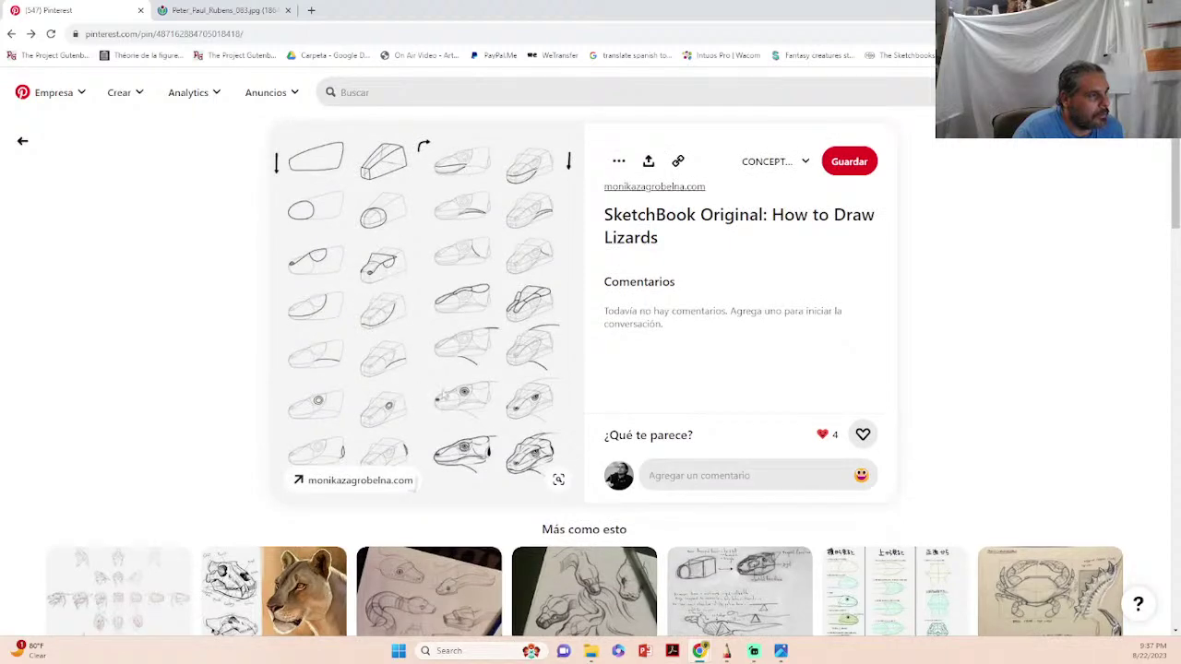
scroll(434, 517, "down", 3)
scroll(429, 572, "up", 3)
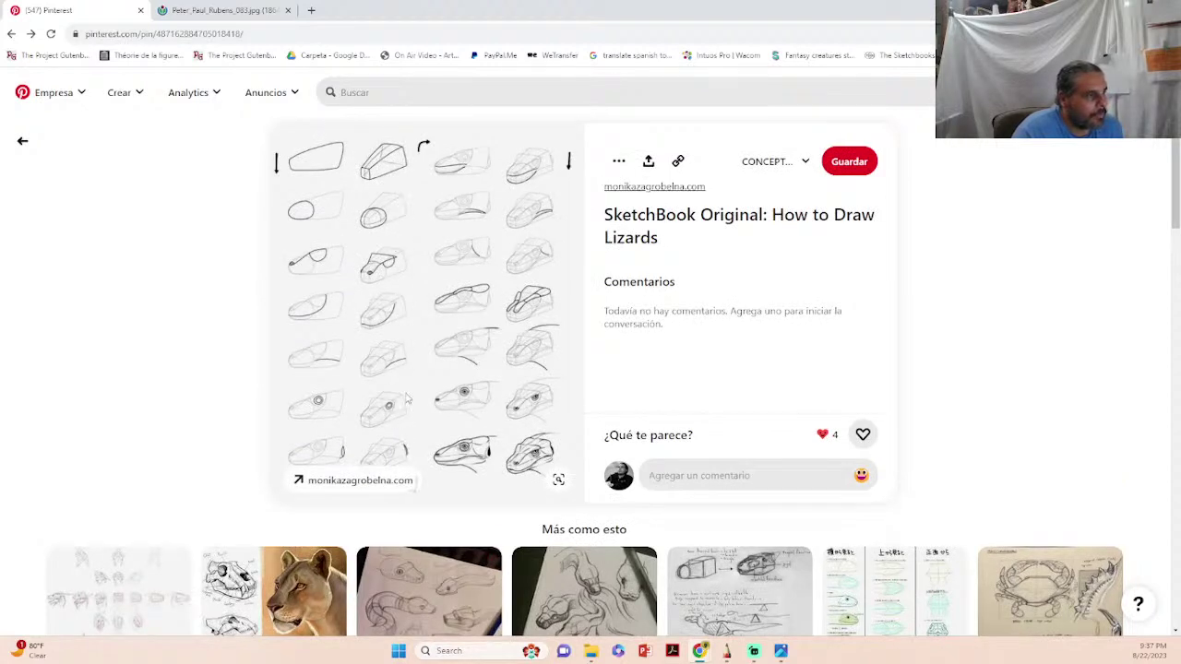
- Browse the related animal sketches, open the Imaginefx anatomy page on underlying structure and examine its skull forms
scroll(385, 341, "down", 3)
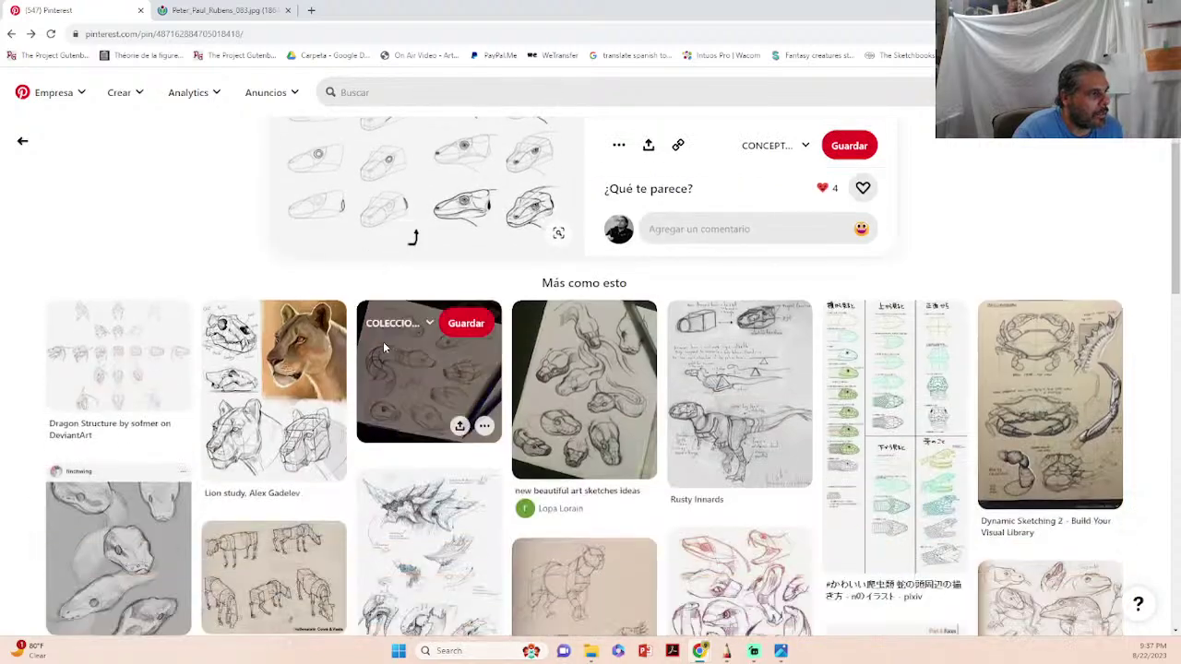
scroll(299, 349, "down", 2)
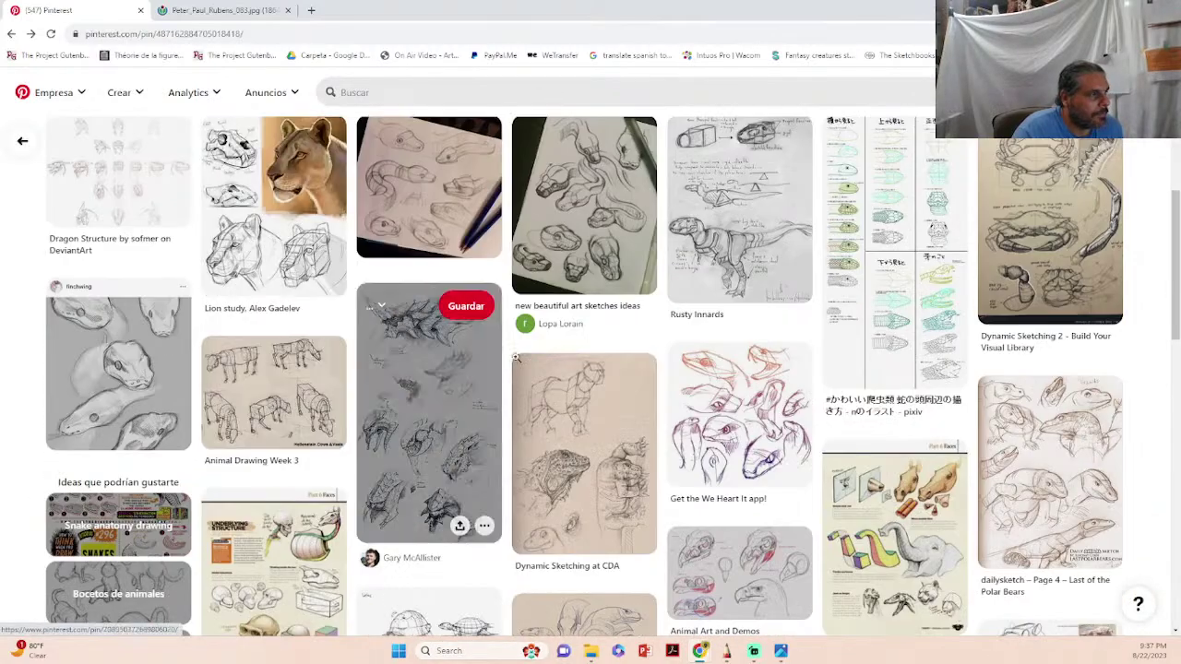
scroll(372, 444, "down", 3)
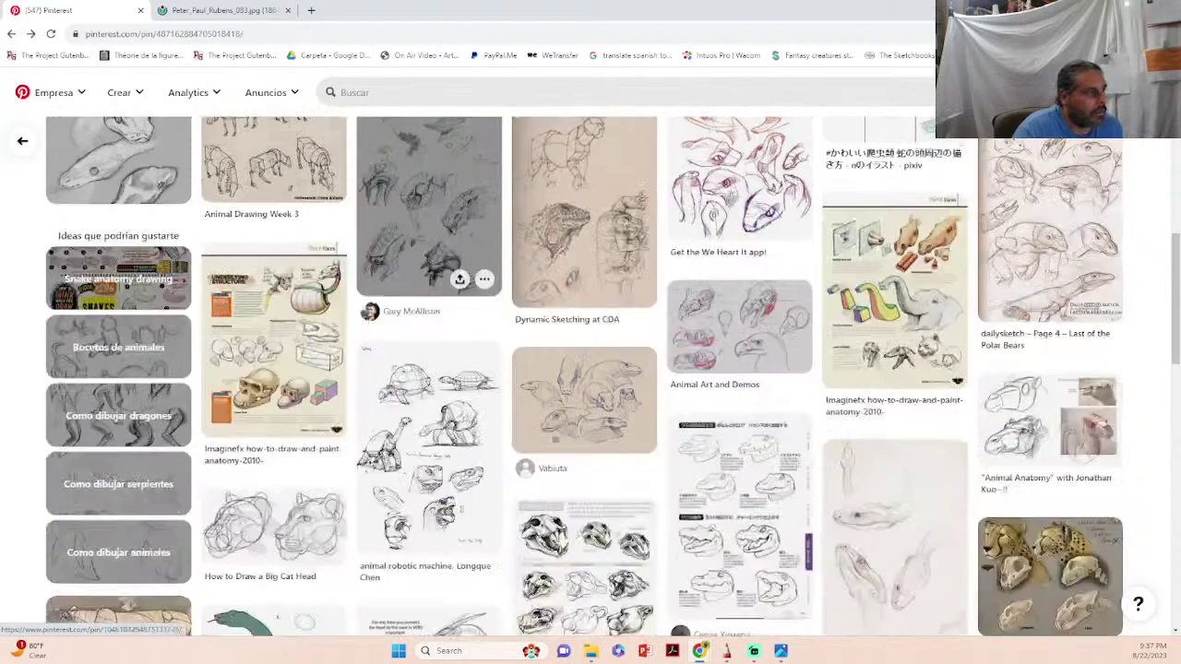
left_click(299, 369)
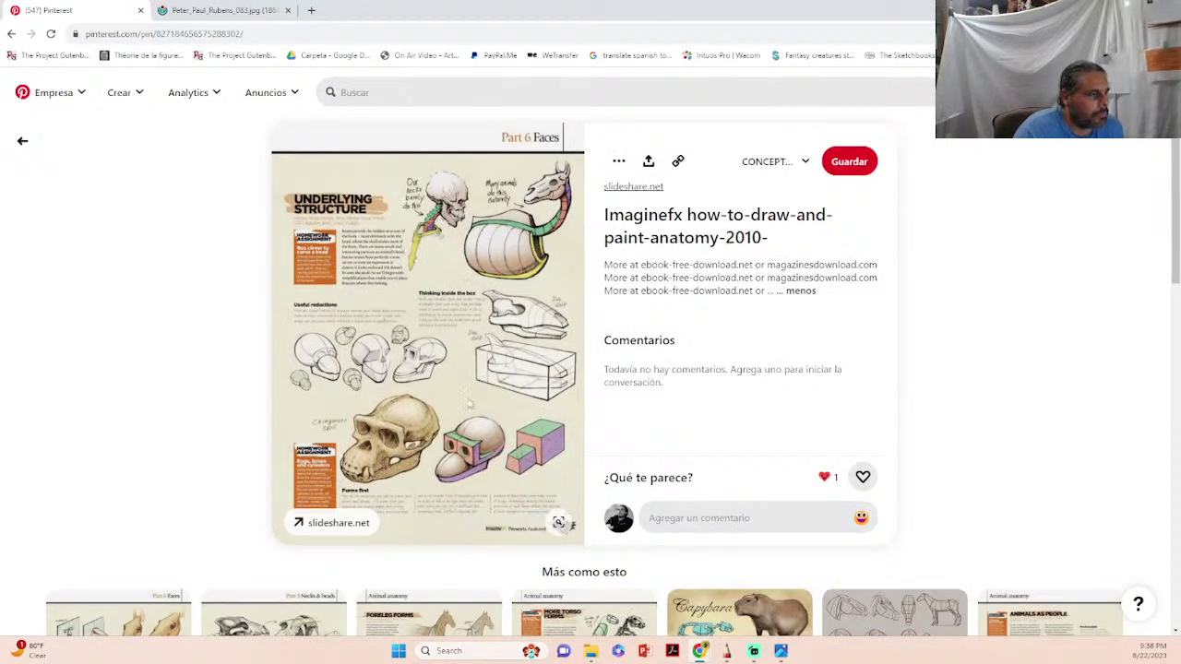
scroll(467, 399, "down", 3)
scroll(507, 317, "up", 2)
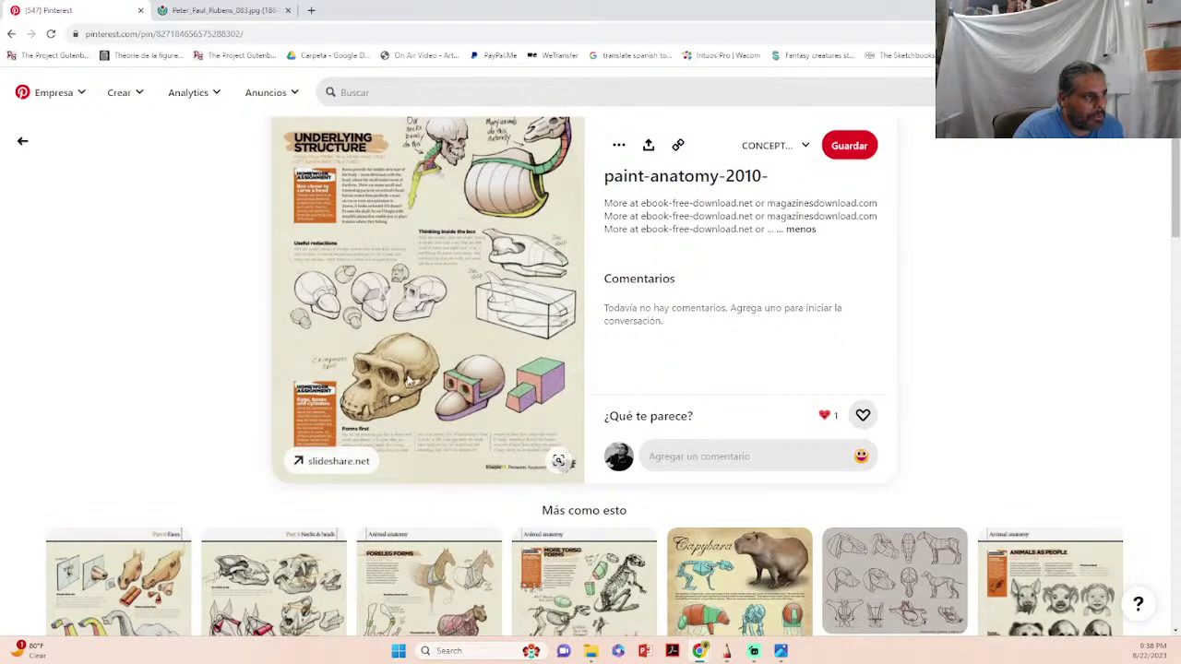
scroll(481, 369, "down", 2)
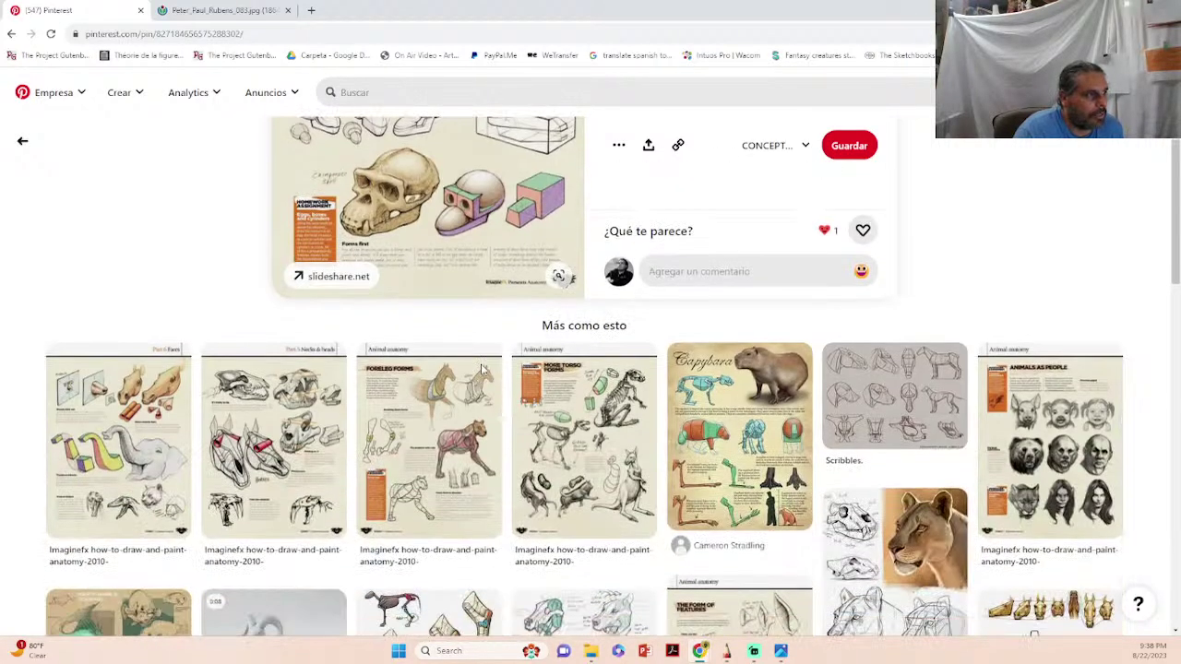
- View the Imaginefx page on snouts, trunks and jaws with its related pins, and go back to the How to Draw Lizards pin
left_click(103, 477)
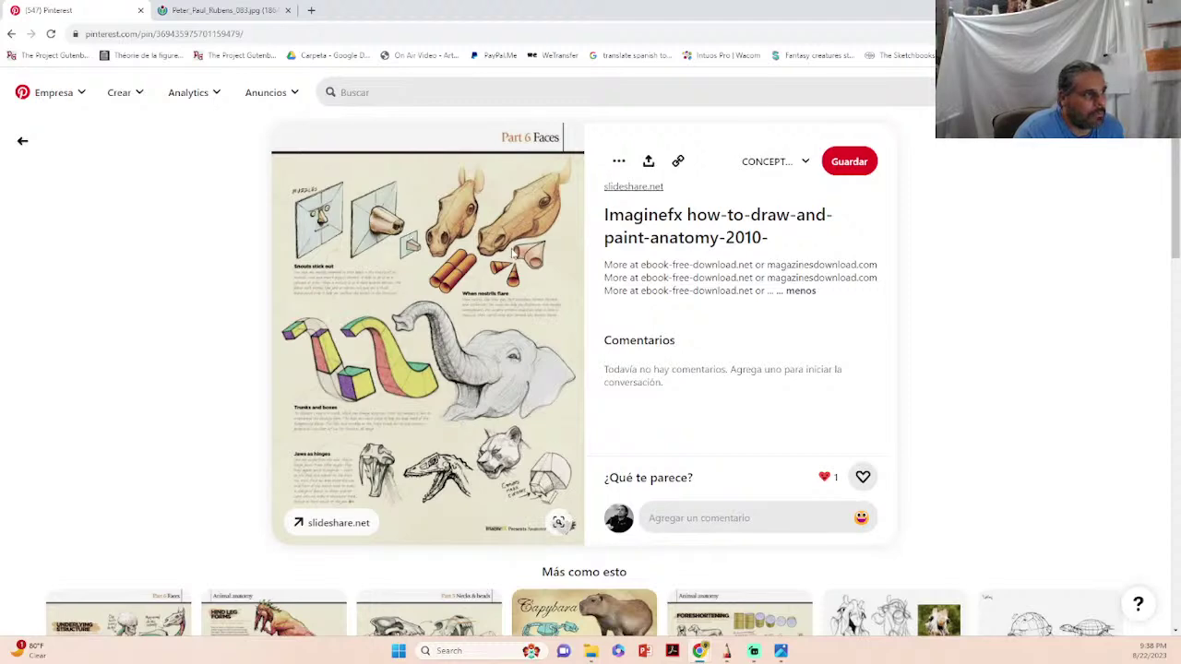
scroll(477, 345, "down", 3)
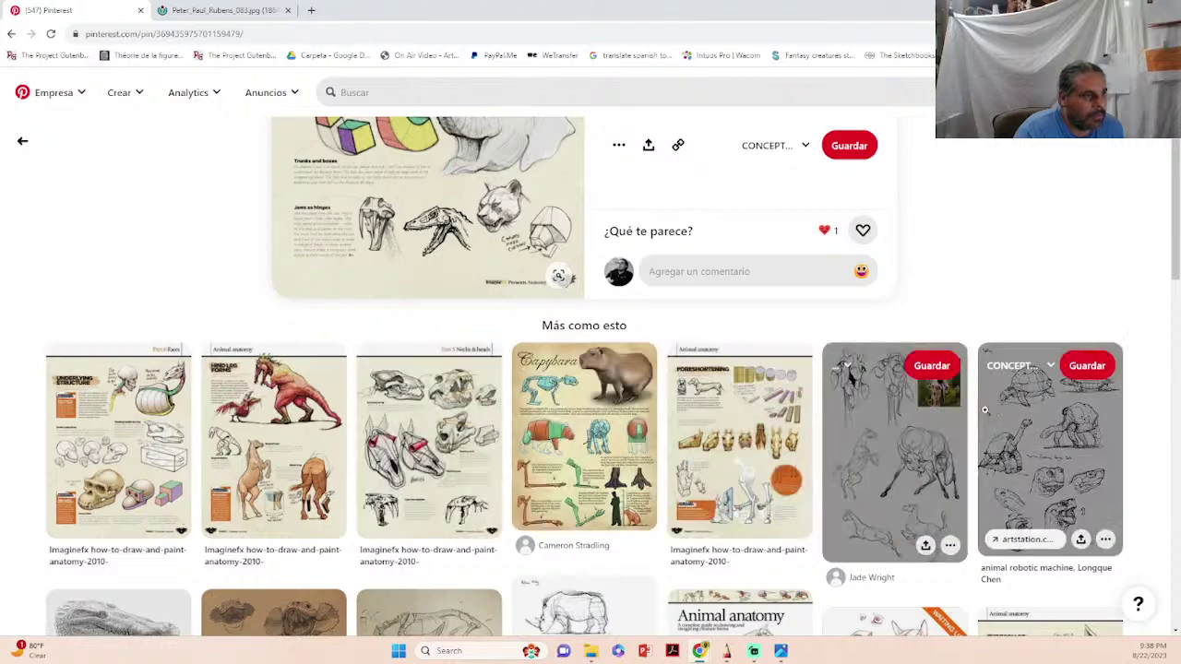
scroll(324, 392, "down", 3)
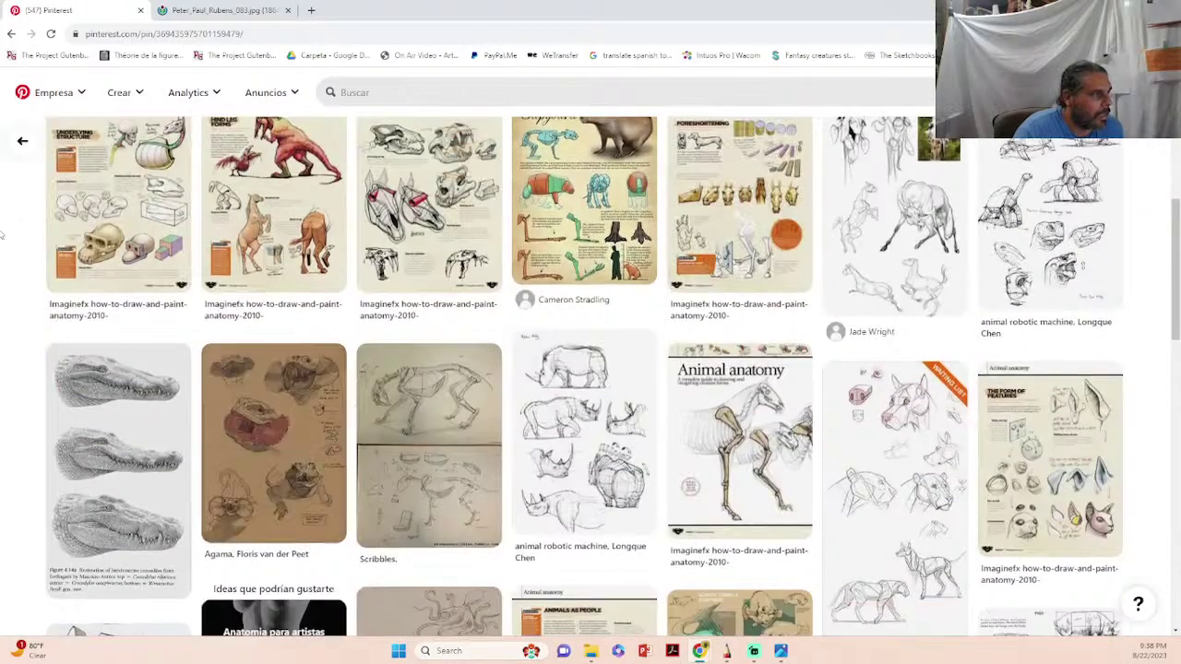
scroll(7, 107, "up", 1)
left_click(11, 34)
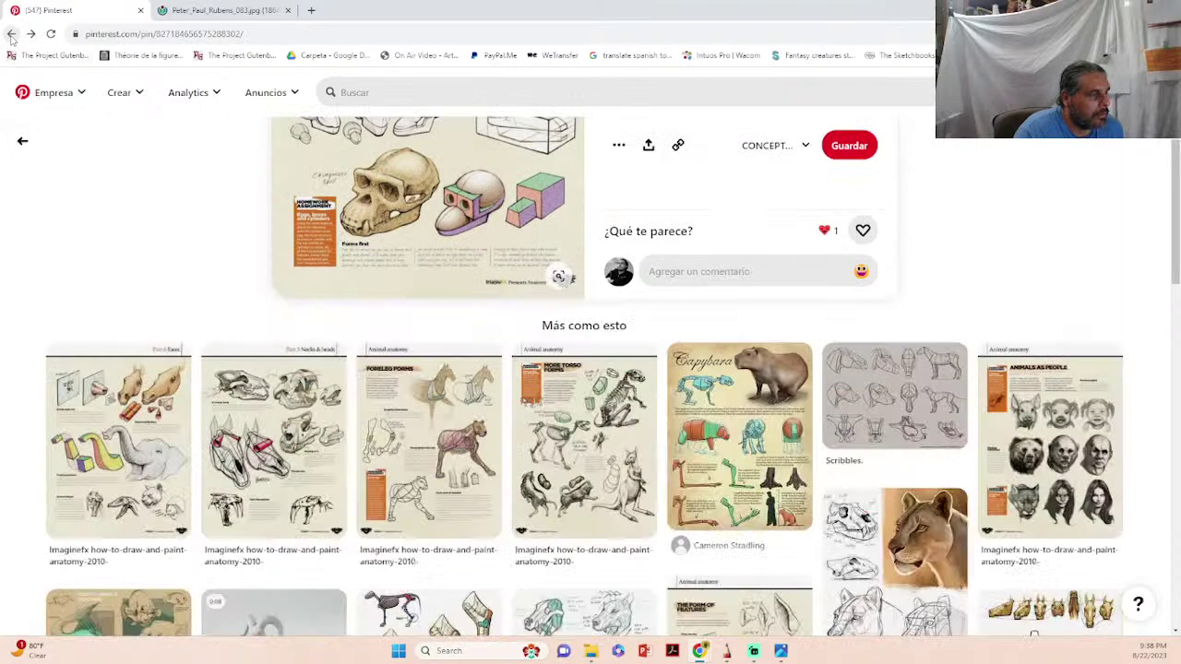
left_click(11, 34)
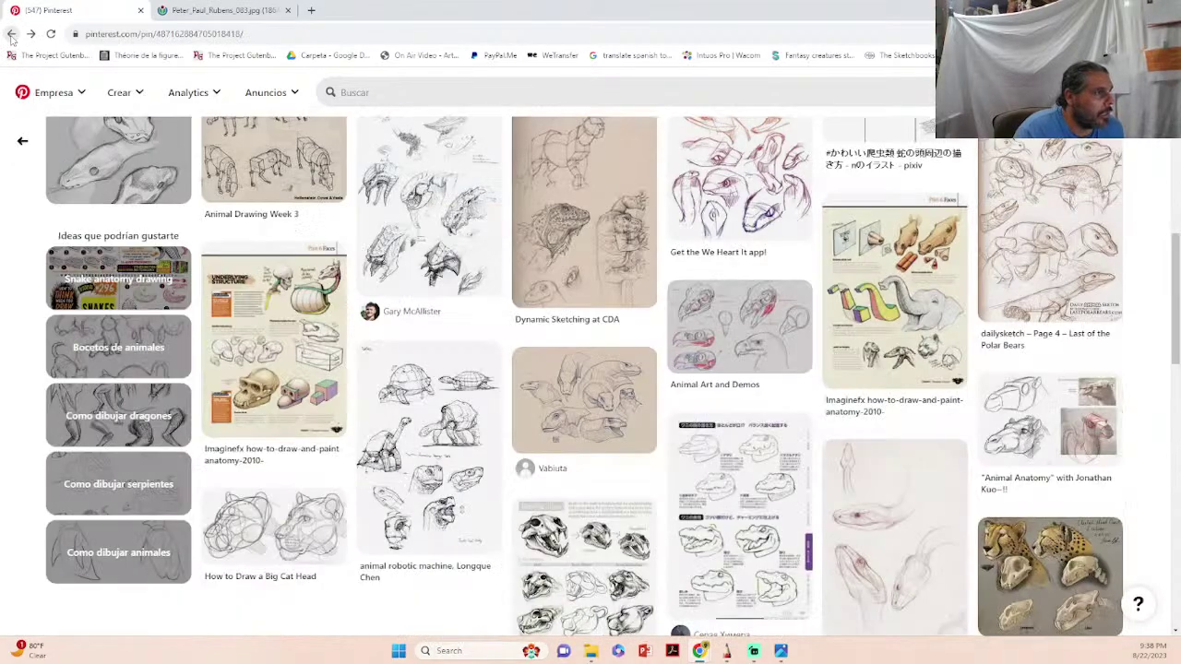
- Open the Envato Tuts+ article How to Learn to Draw: Stage Three, Visual Database and review its ellipsoid and cylinder forms
scroll(498, 501, "down", 2)
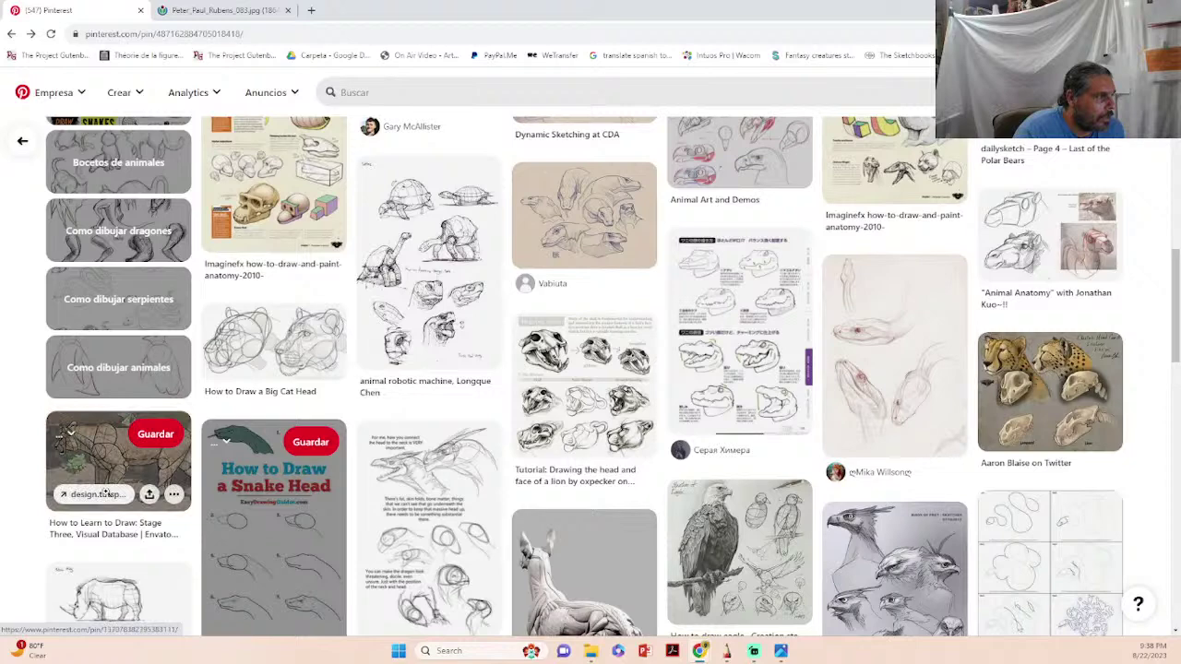
left_click(108, 494)
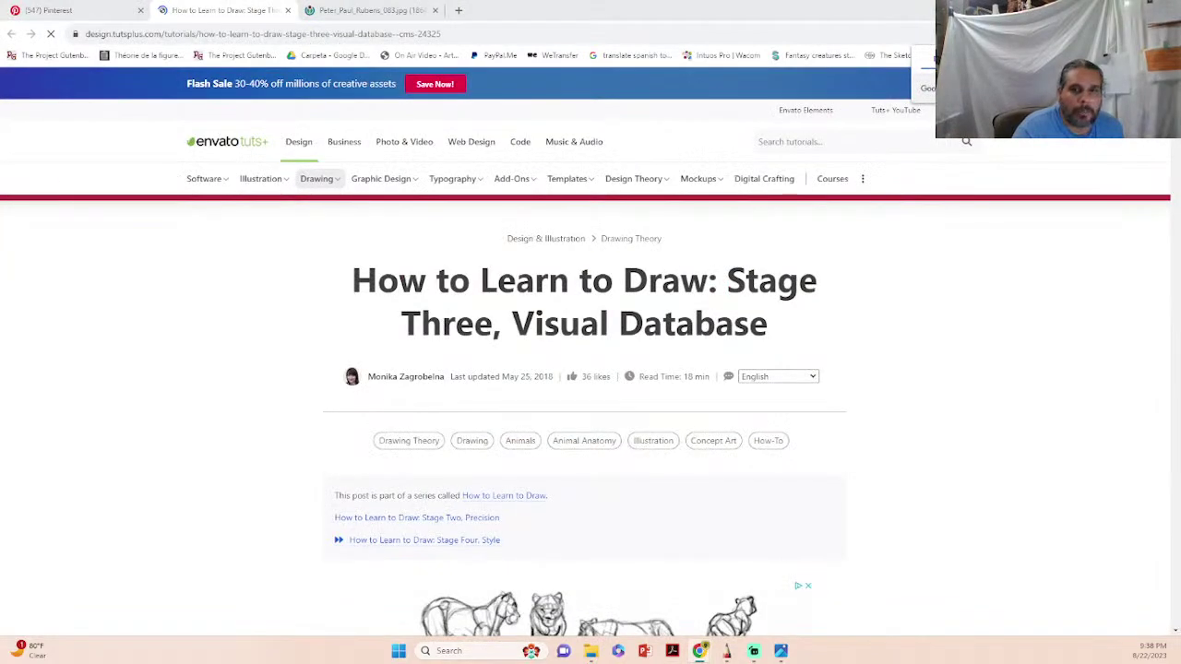
scroll(690, 411, "down", 5)
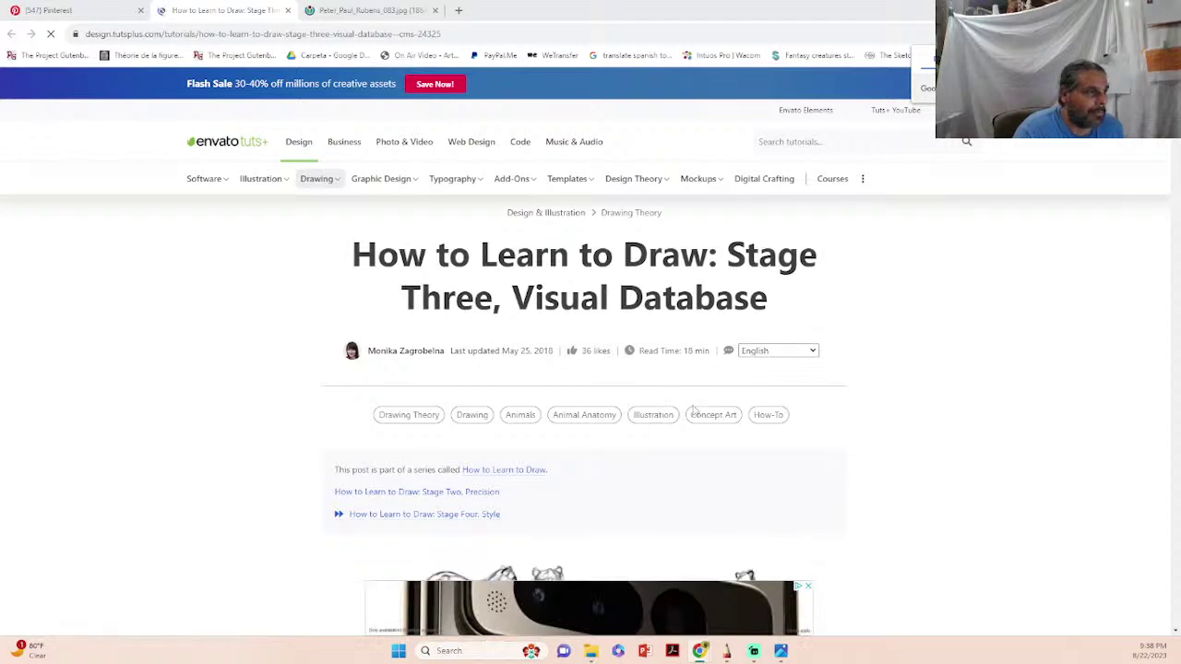
scroll(694, 410, "down", 15)
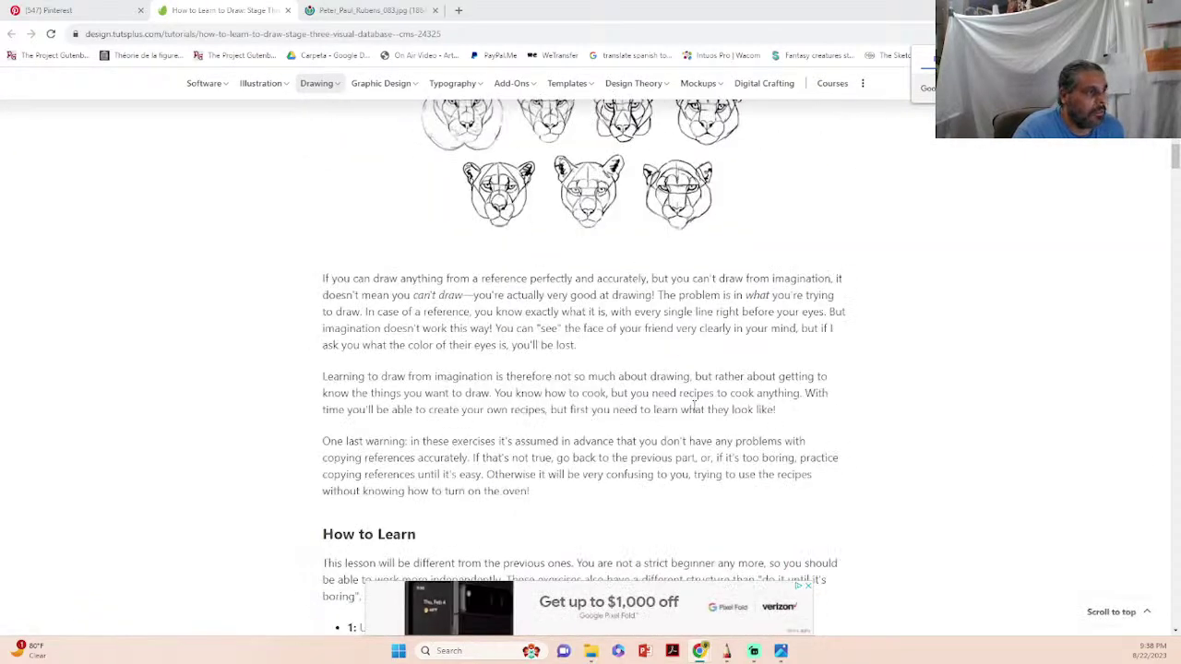
scroll(646, 394, "down", 3)
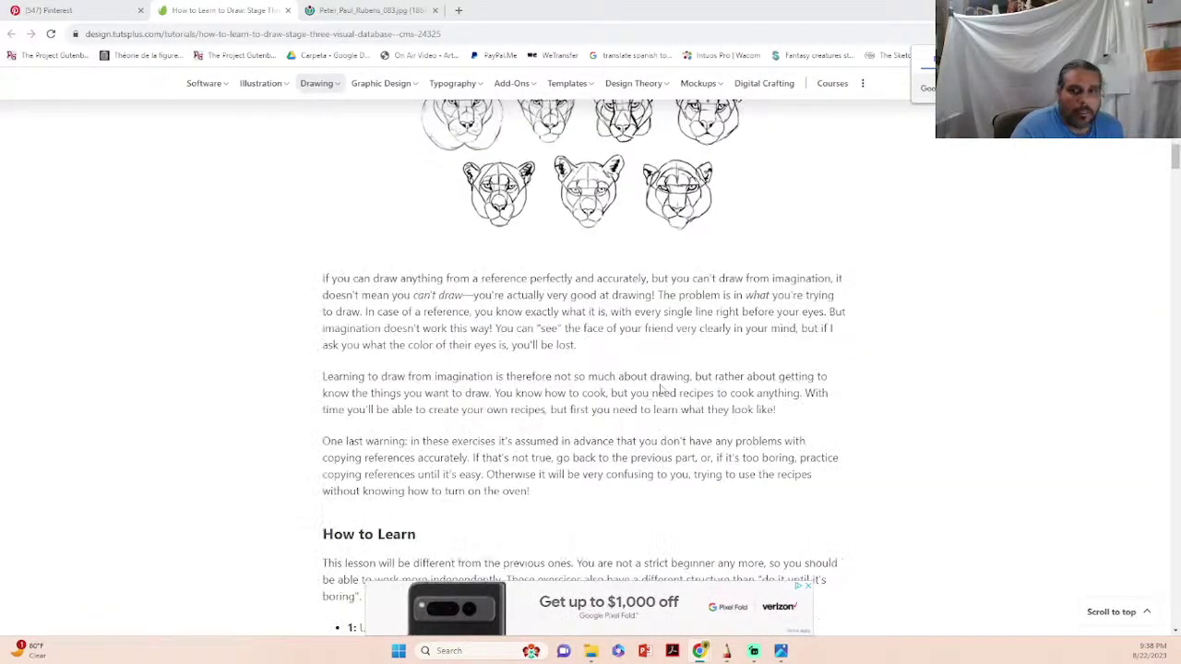
scroll(674, 383, "down", 10)
scroll(688, 373, "down", 15)
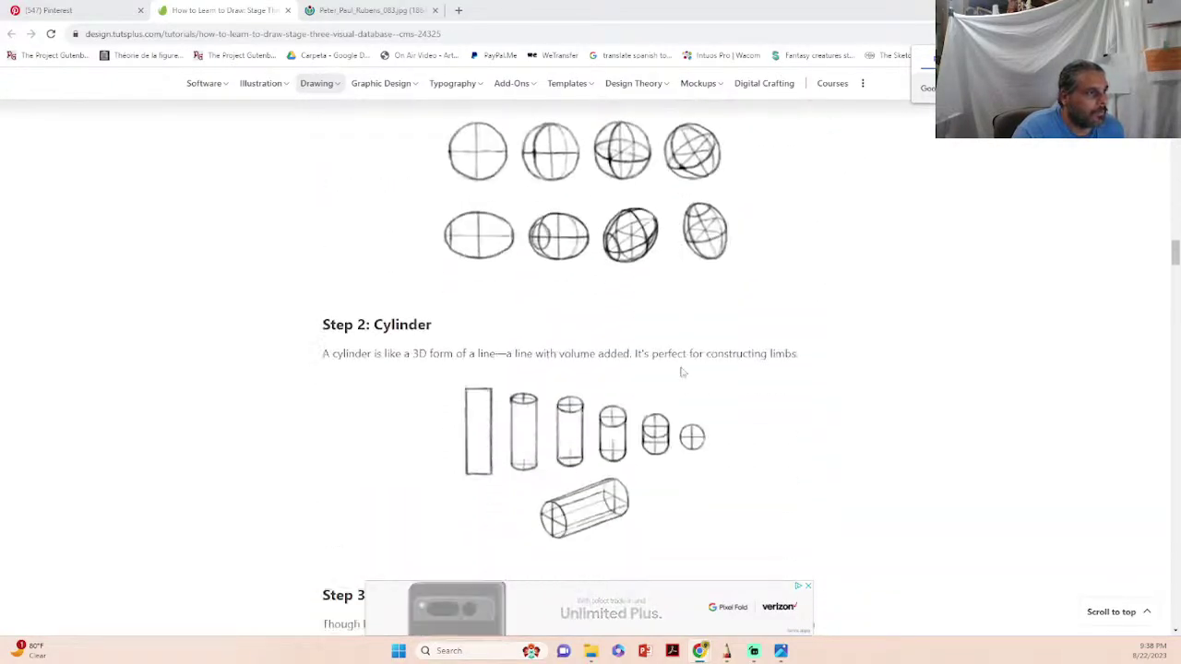
scroll(682, 372, "up", 1)
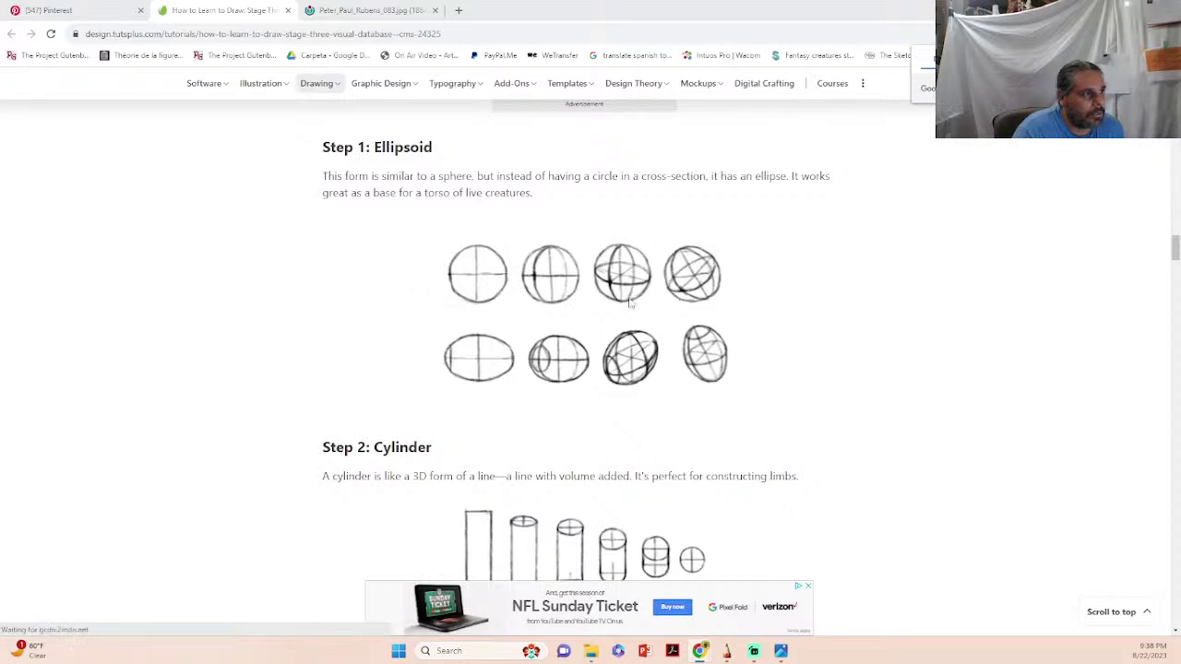
- Examine the article's lioness photos with pose lines drawn over them and the poses sketched from memory
scroll(637, 309, "down", 15)
scroll(660, 327, "down", 15)
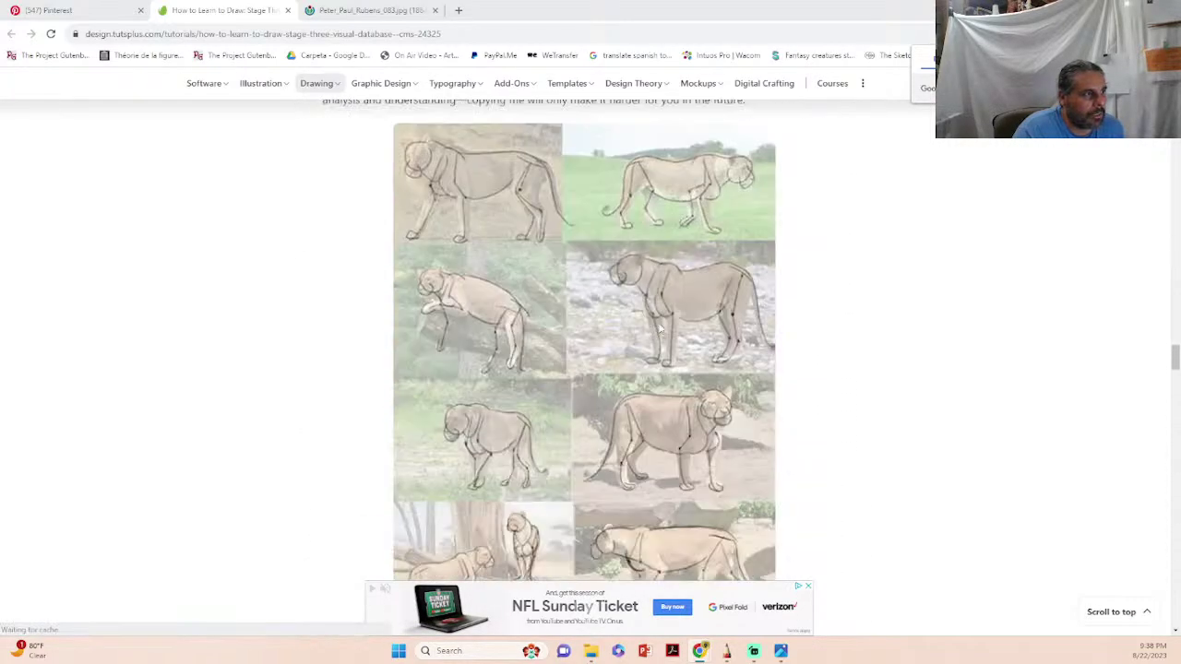
scroll(698, 346, "down", 3)
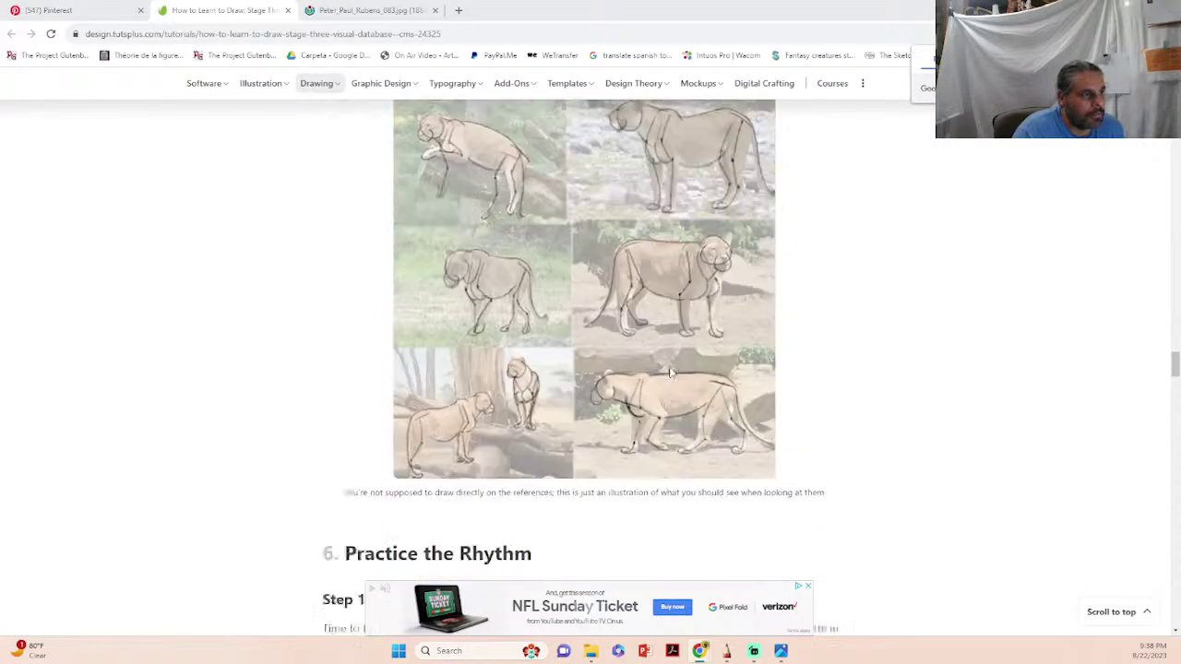
scroll(660, 373, "up", 8)
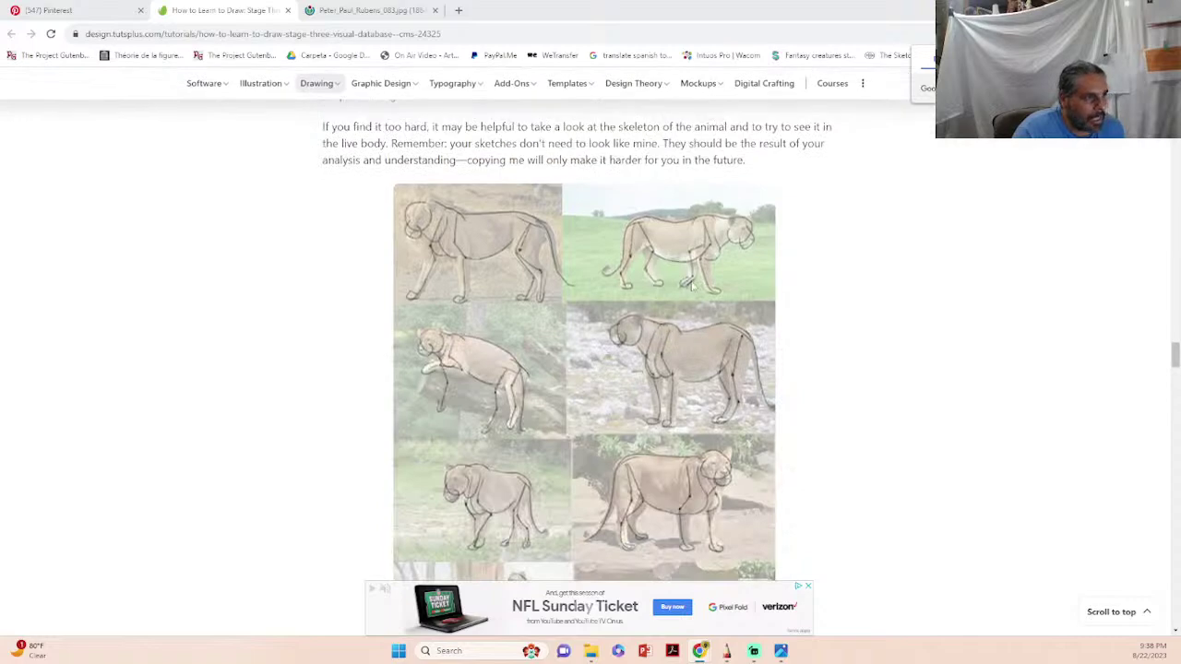
scroll(689, 293, "down", 10)
scroll(688, 293, "down", 7)
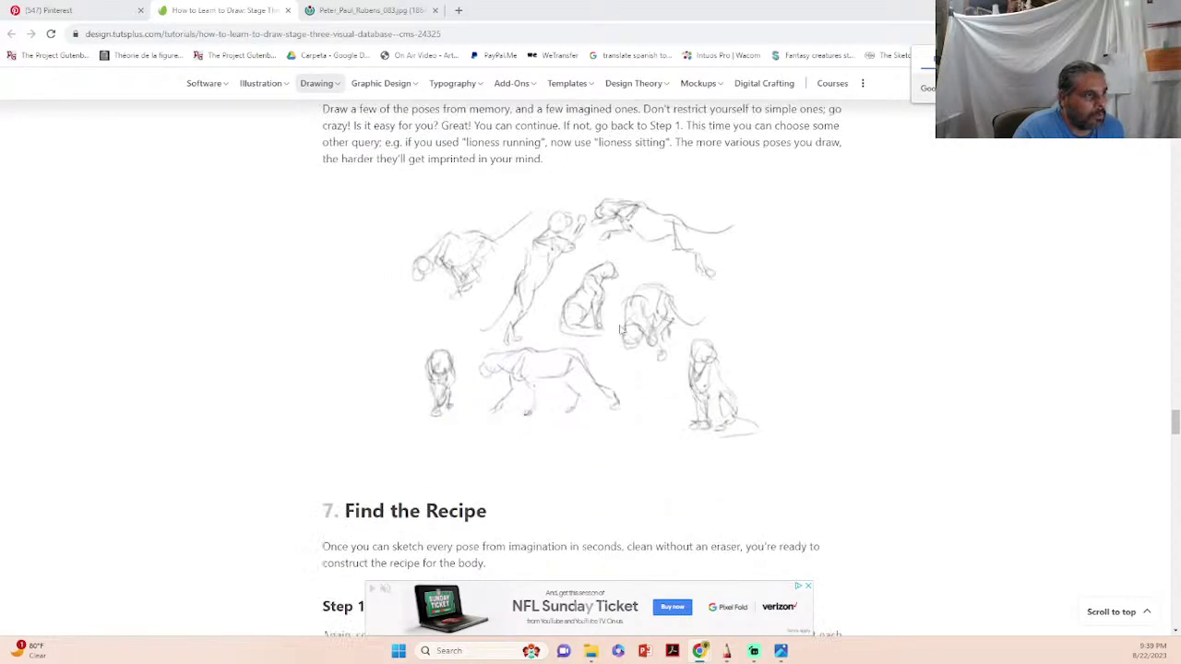
- Examine the lioness body construction overlays and the facial detail sketches in the Add the Spices section
scroll(621, 327, "down", 13)
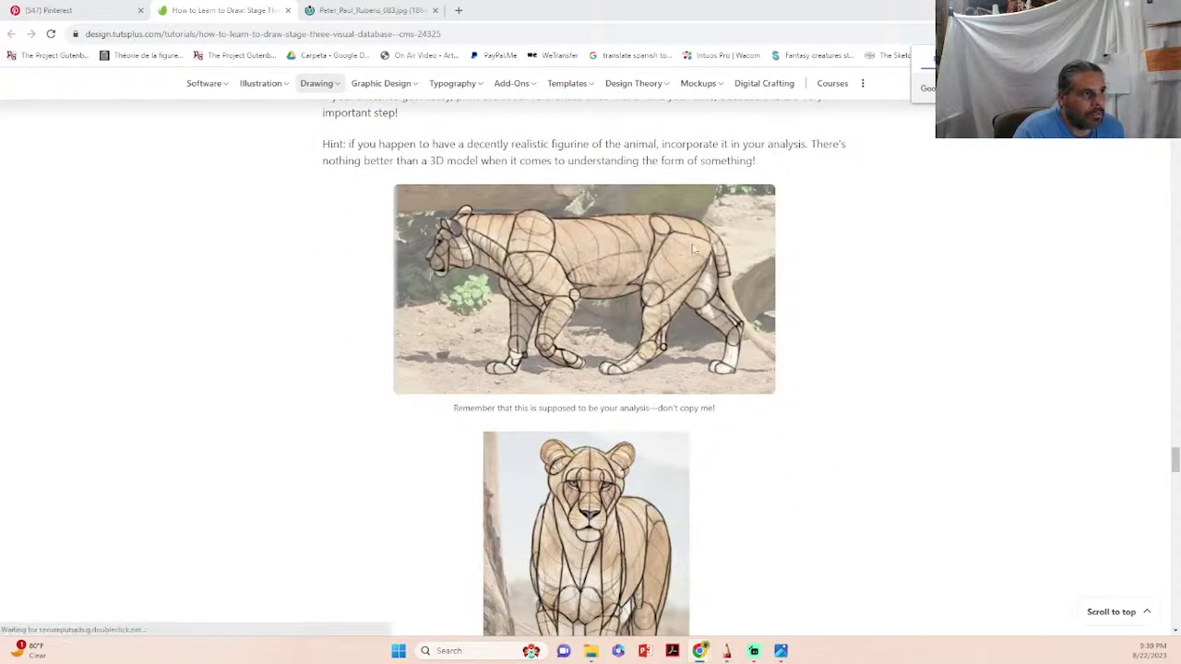
scroll(665, 304, "down", 4)
scroll(678, 321, "up", 3)
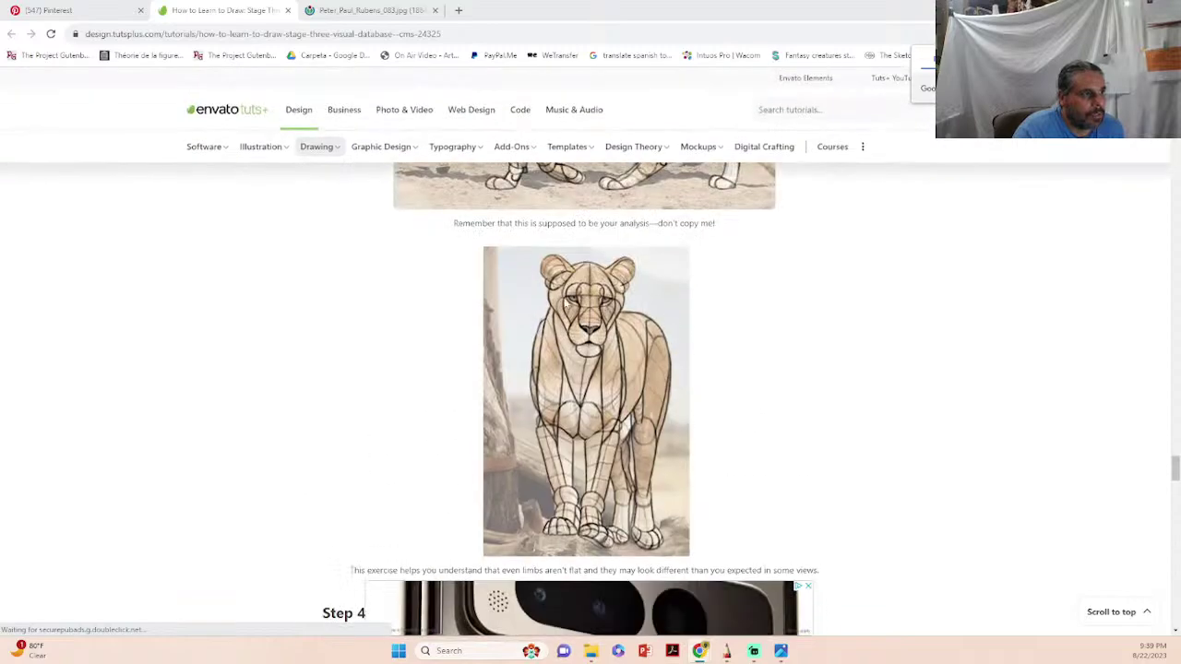
scroll(646, 350, "down", 10)
scroll(642, 370, "down", 7)
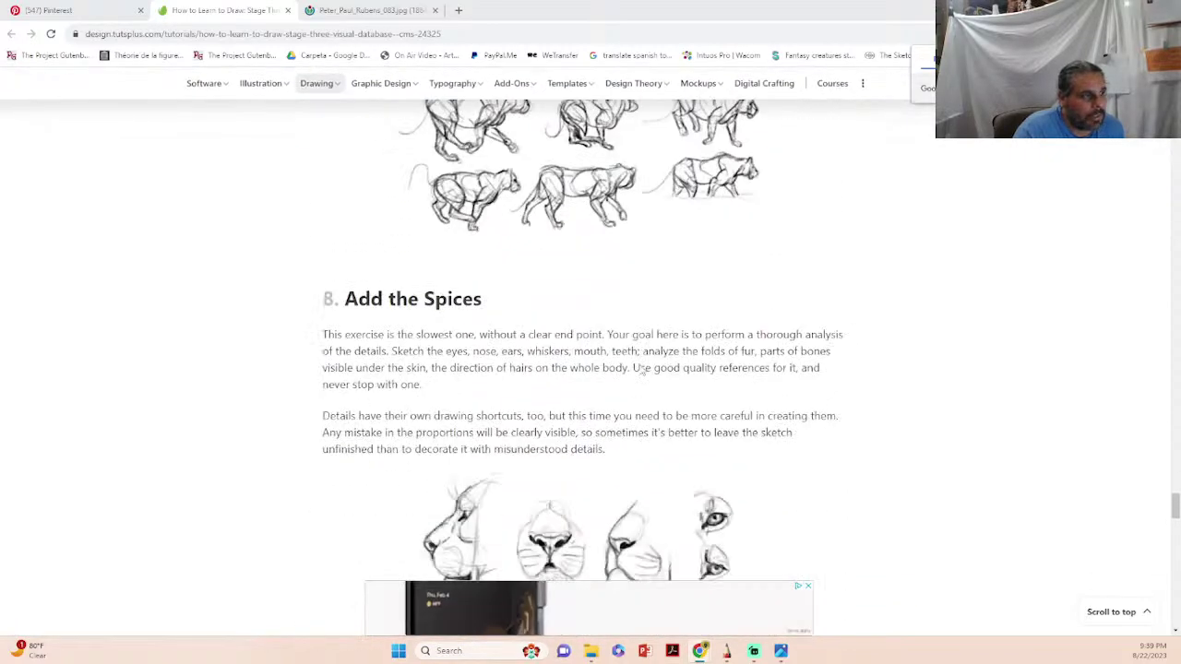
scroll(642, 371, "up", 3)
scroll(643, 371, "down", 3)
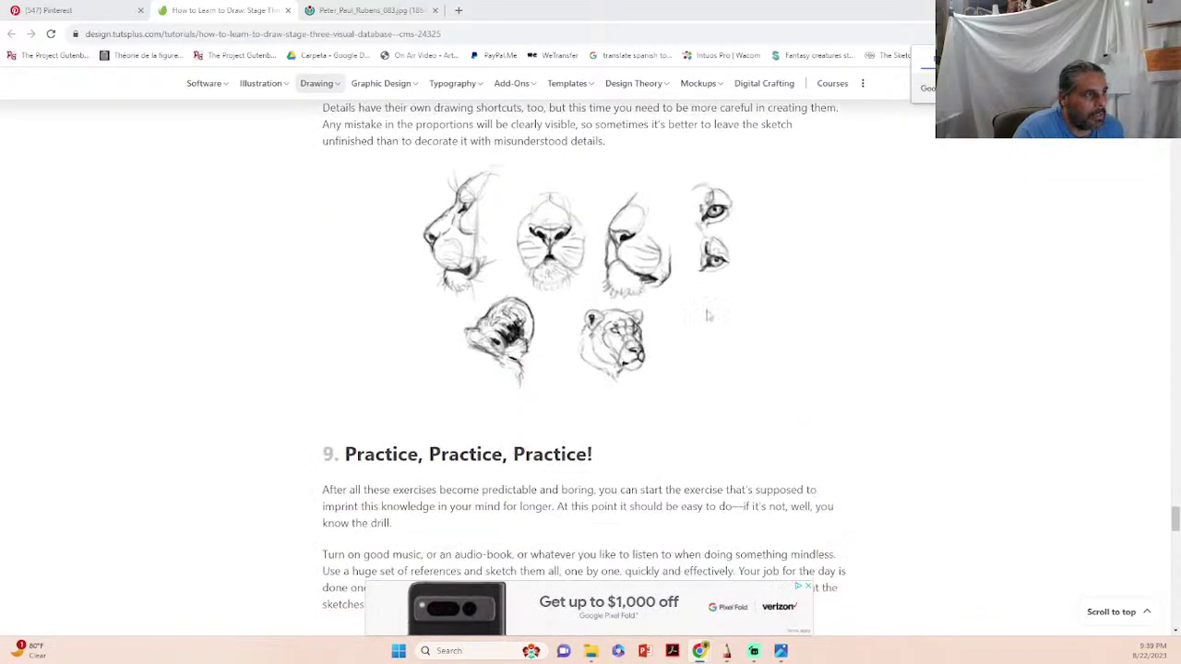
- Review the Practice, Practice, Practice section and the article's conclusion, and close the article to return to Pinterest
scroll(696, 345, "down", 6)
scroll(695, 345, "up", 3)
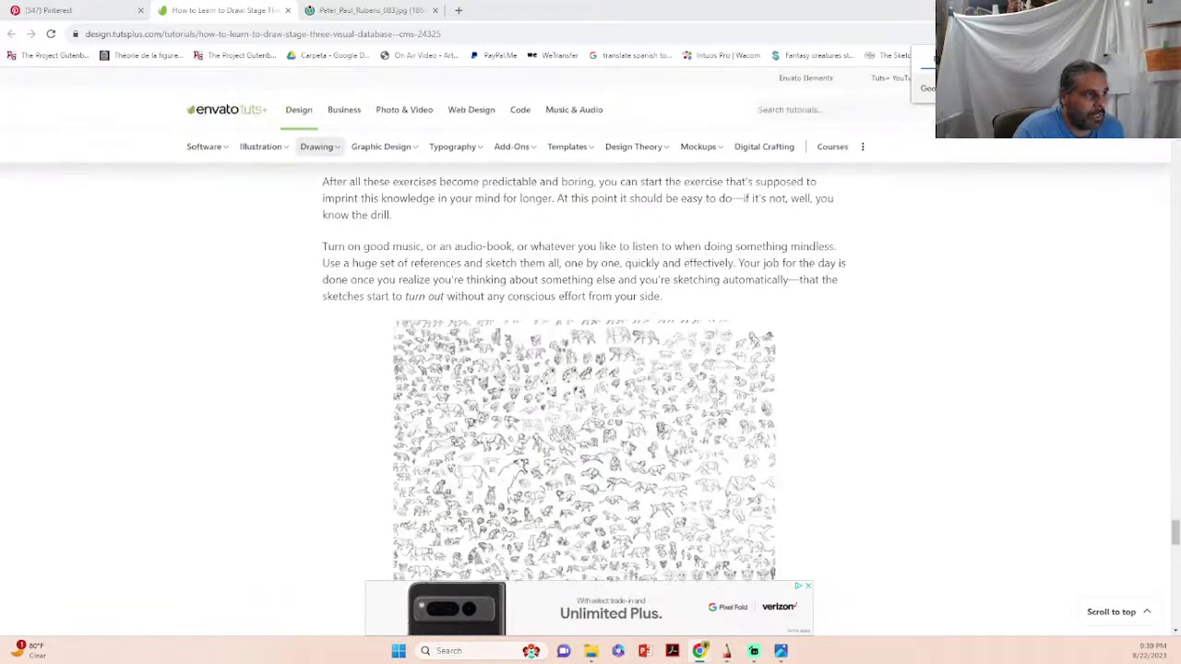
scroll(522, 358, "up", 3)
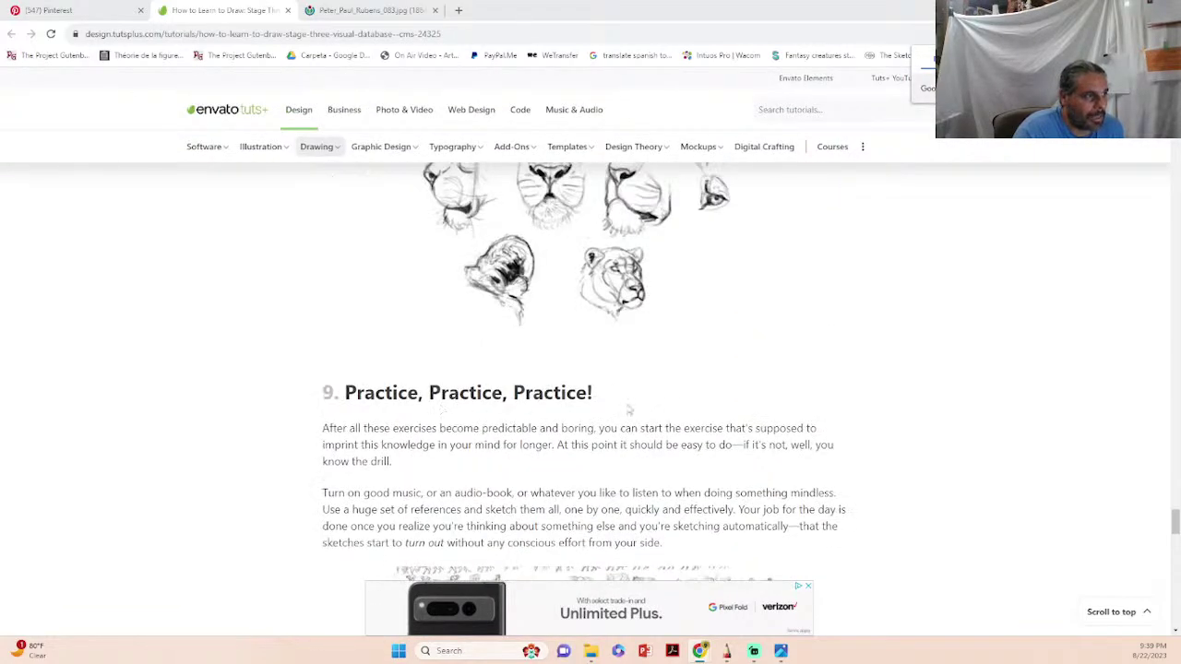
scroll(732, 409, "down", 6)
scroll(738, 346, "up", 2)
scroll(549, 261, "up", 1)
scroll(584, 369, "down", 15)
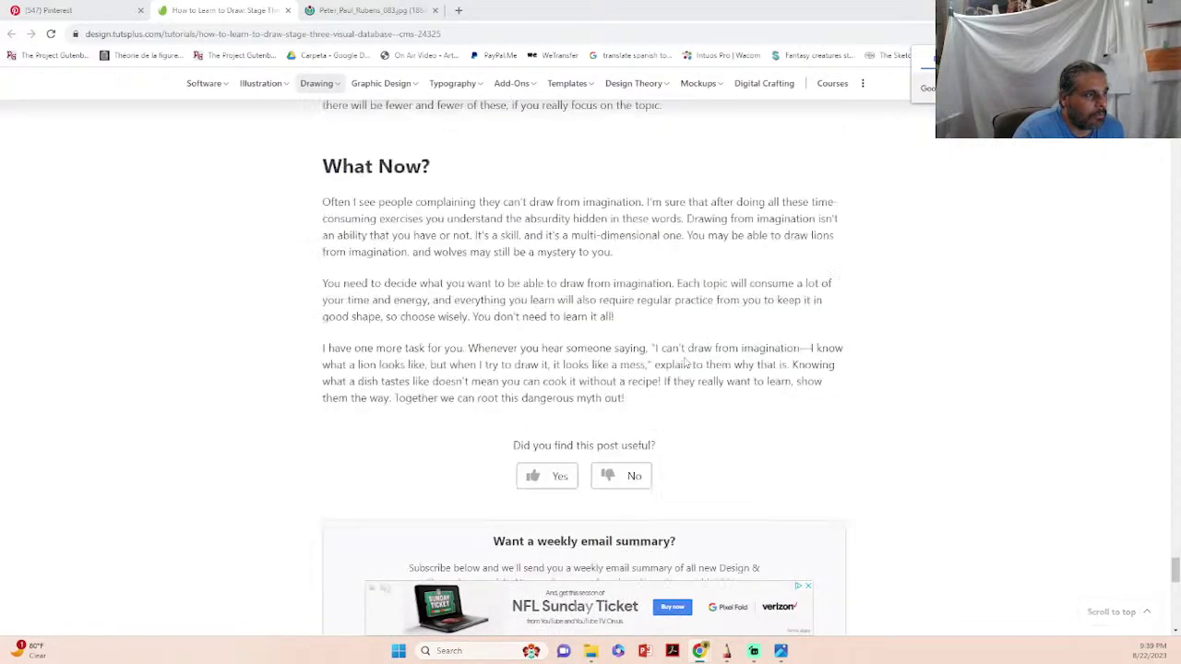
left_click(287, 10)
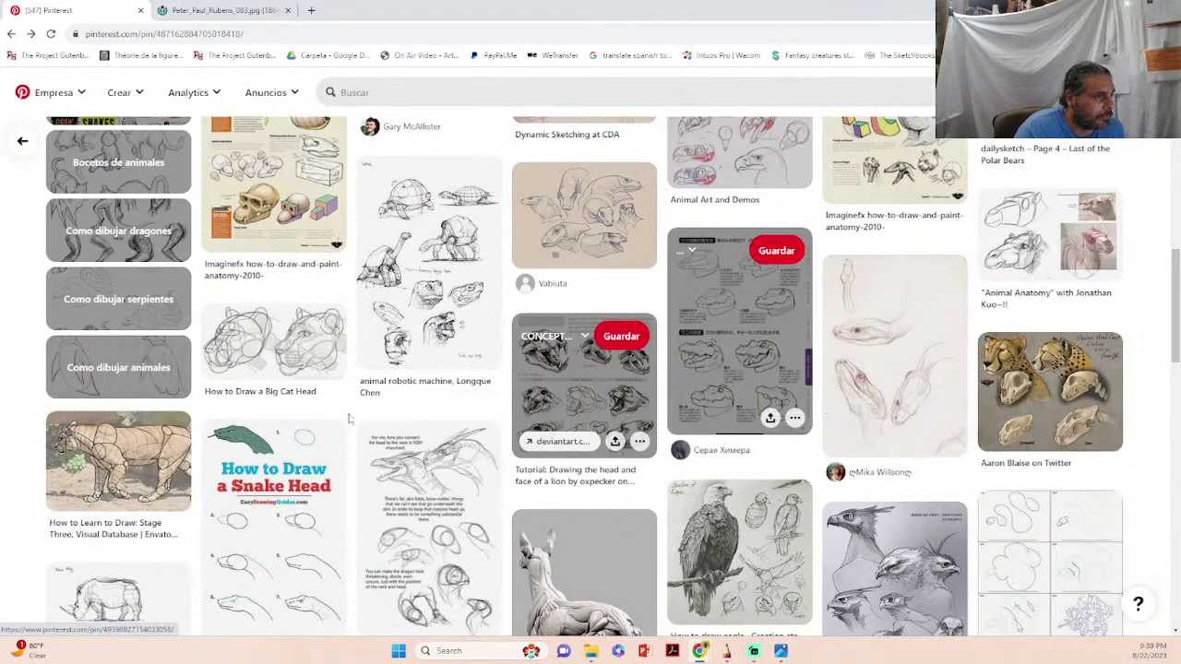
- View the Japanese pin on drawing crocodile heads and expressions, and go back to the related animal sketches
left_click(744, 330)
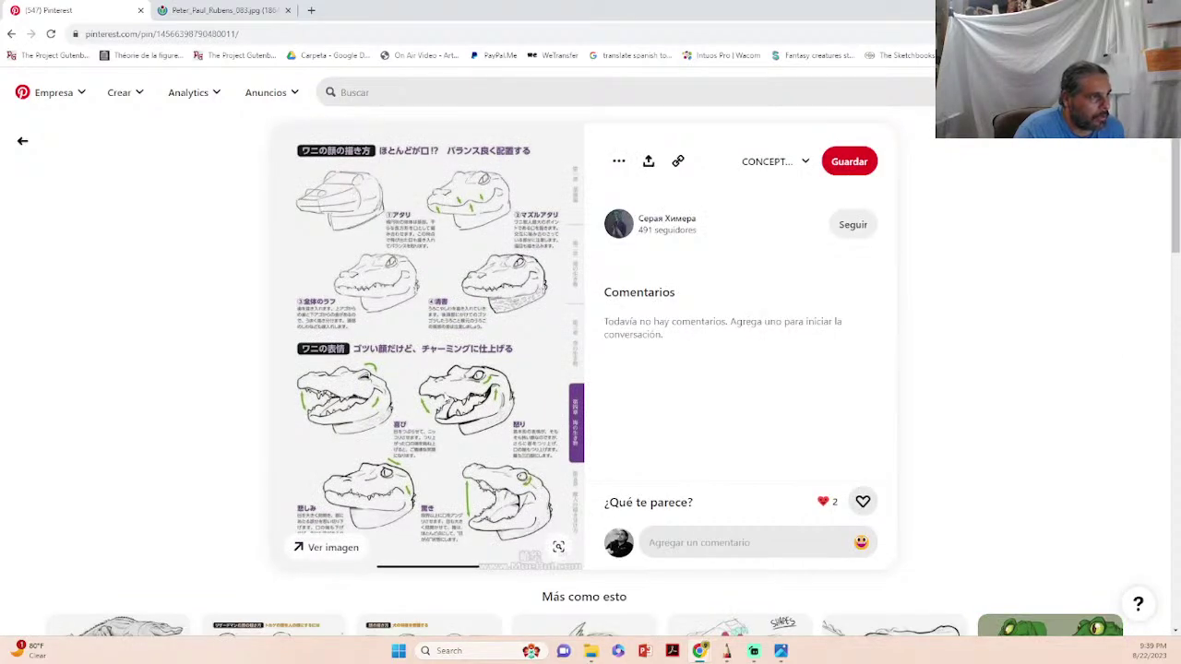
left_click(24, 144)
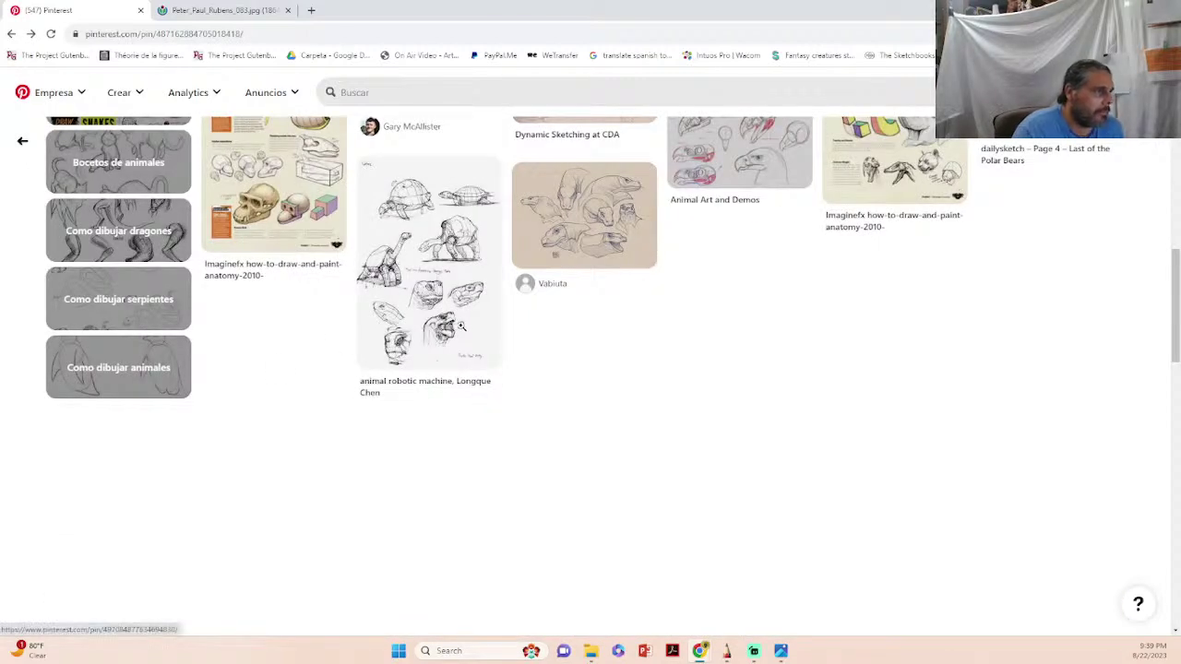
scroll(526, 387, "up", 4)
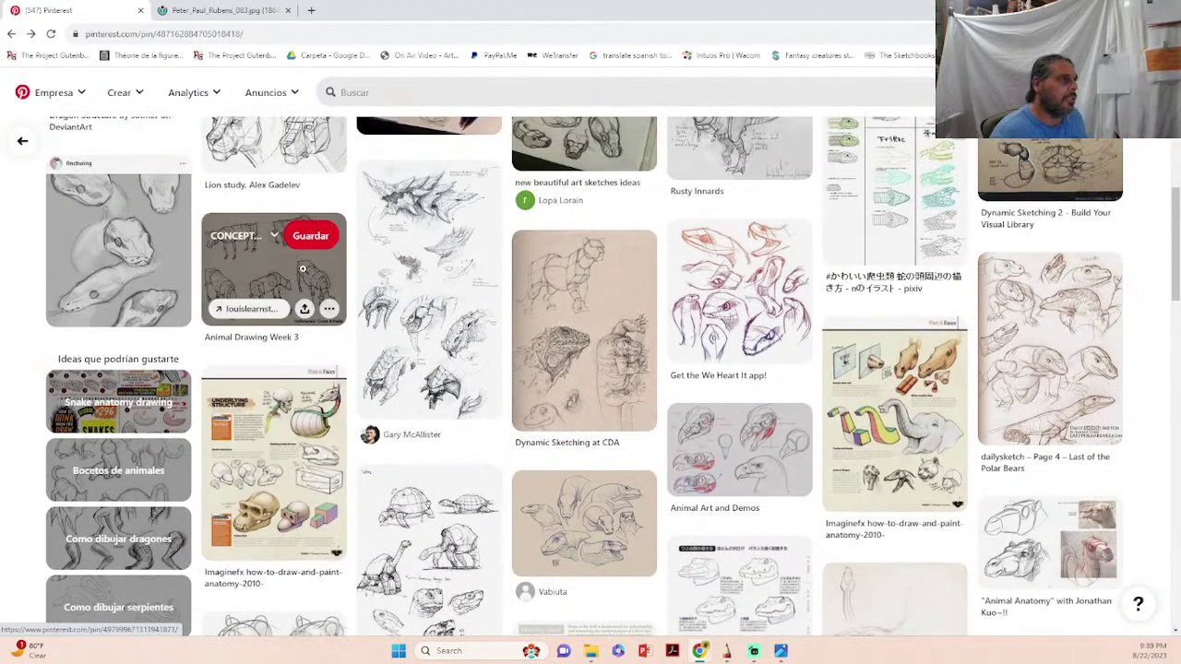
- Open the Animal Drawing Week 3 pin and view its related duck construction pin, Drawing Sketch to Realism
left_click(270, 267)
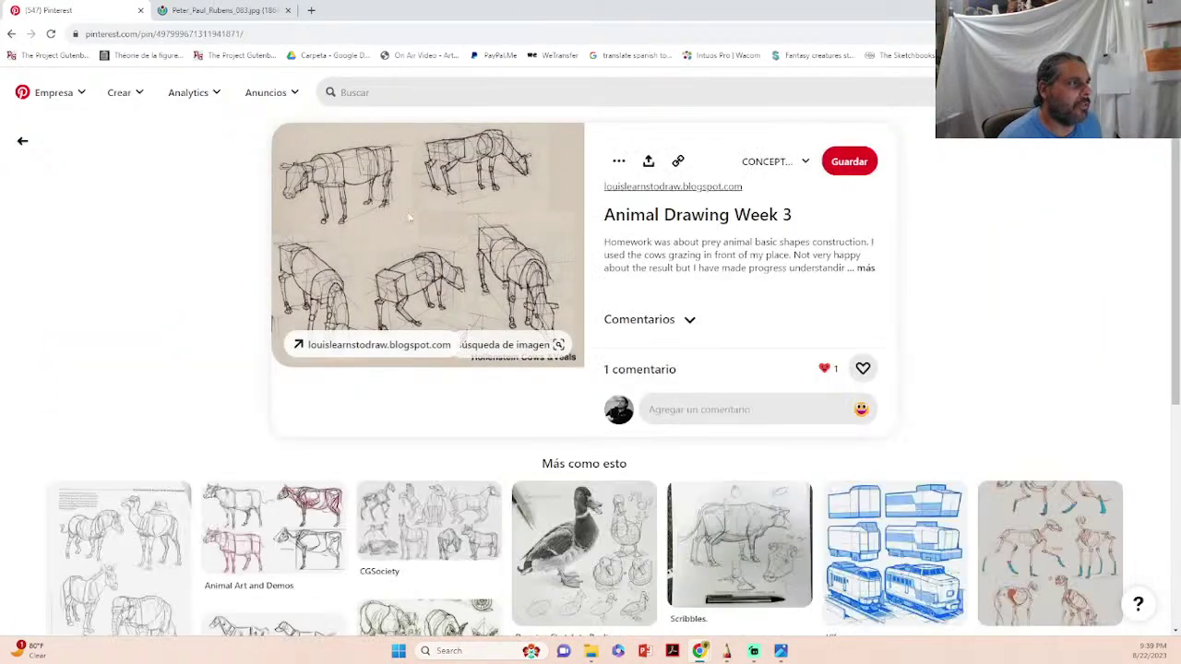
scroll(632, 432, "down", 2)
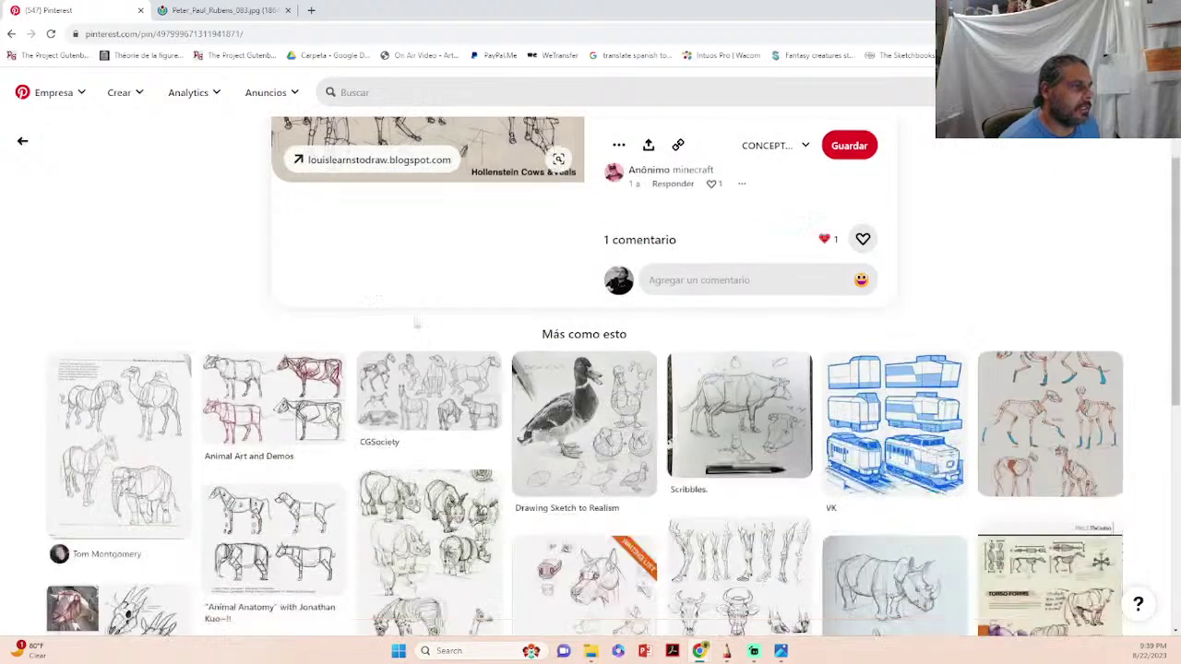
left_click(607, 433)
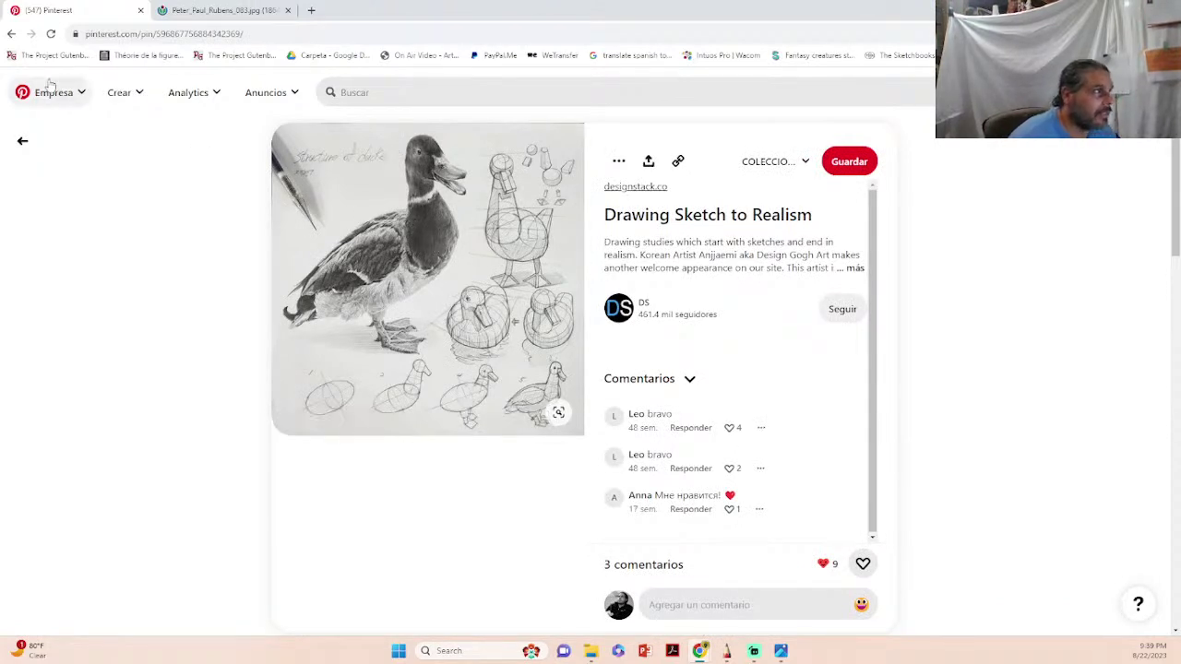
left_click(23, 141)
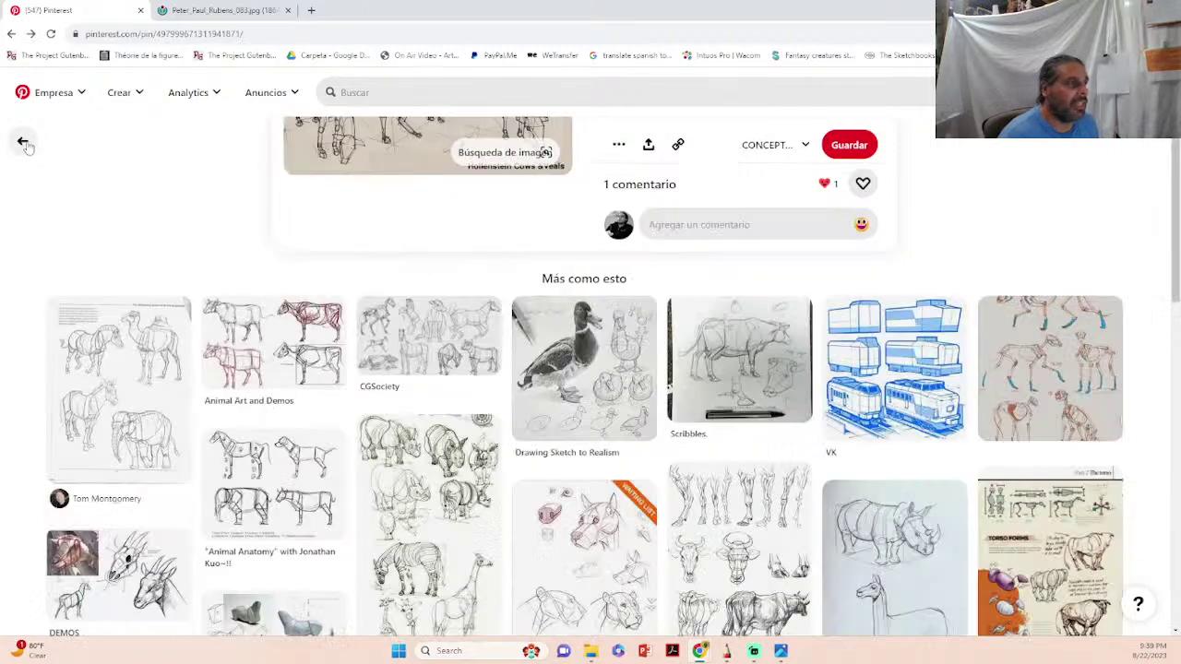
- Browse the pins similar to Animal Drawing Week 3 and go back to the How to Draw Lizards pin
scroll(111, 239, "down", 3)
scroll(236, 368, "up", 5)
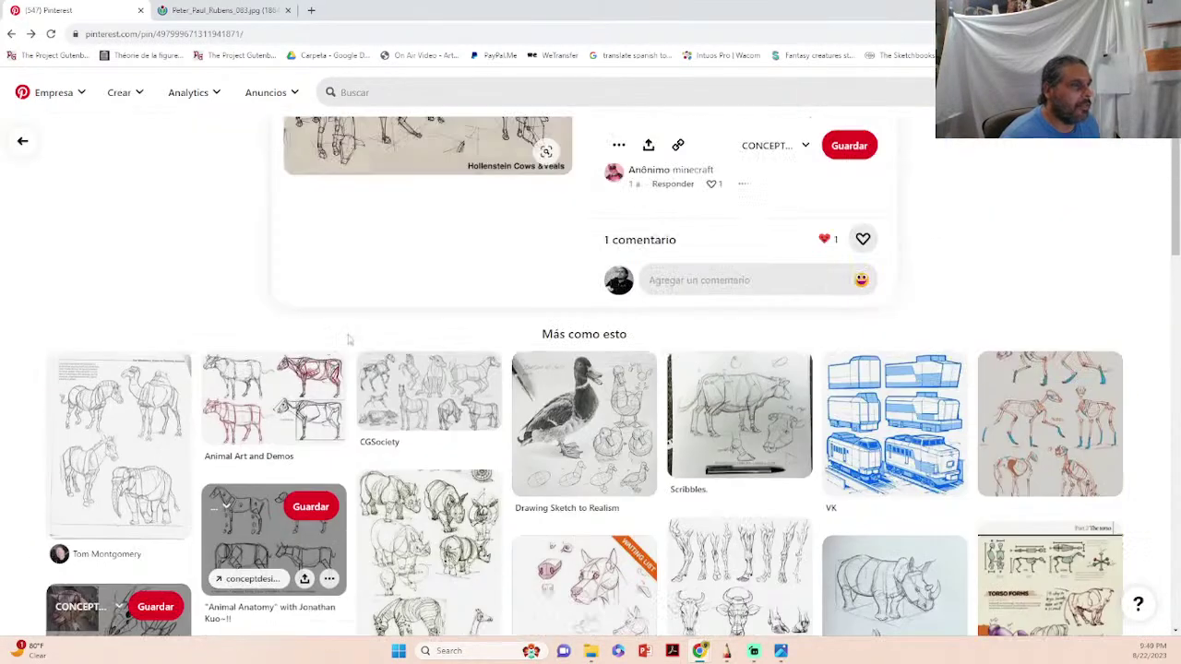
left_click(12, 34)
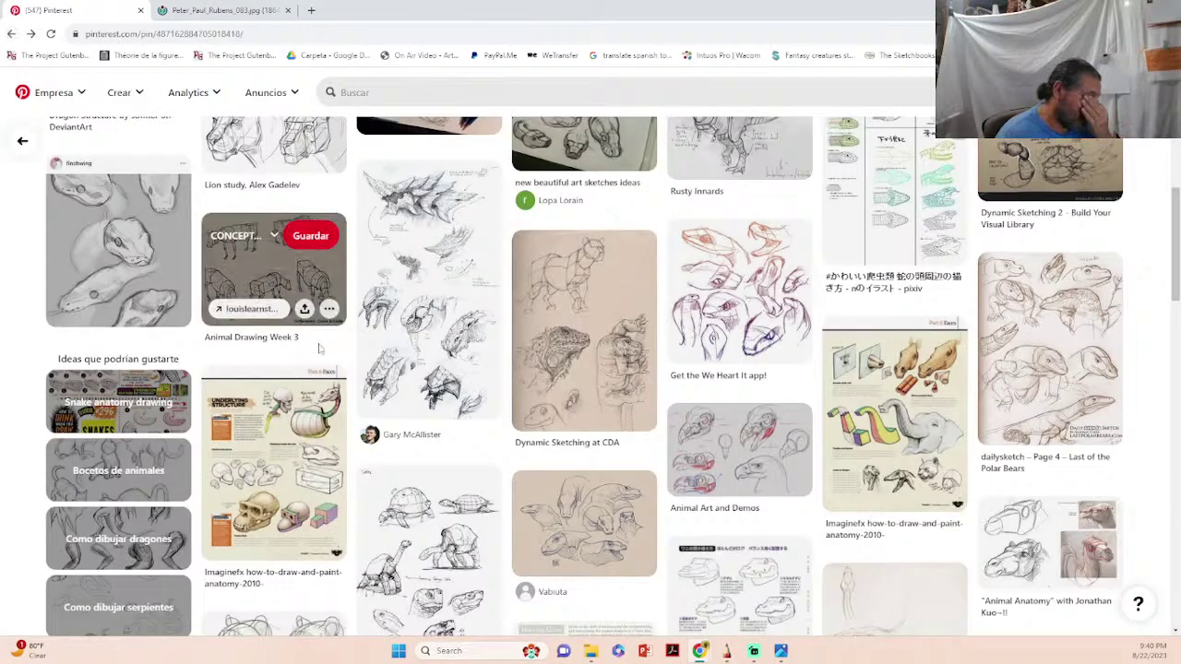
- Review the lizard head construction steps again and go back to the ArtStation Komodo dragon drawings pin
scroll(305, 338, "up", 5)
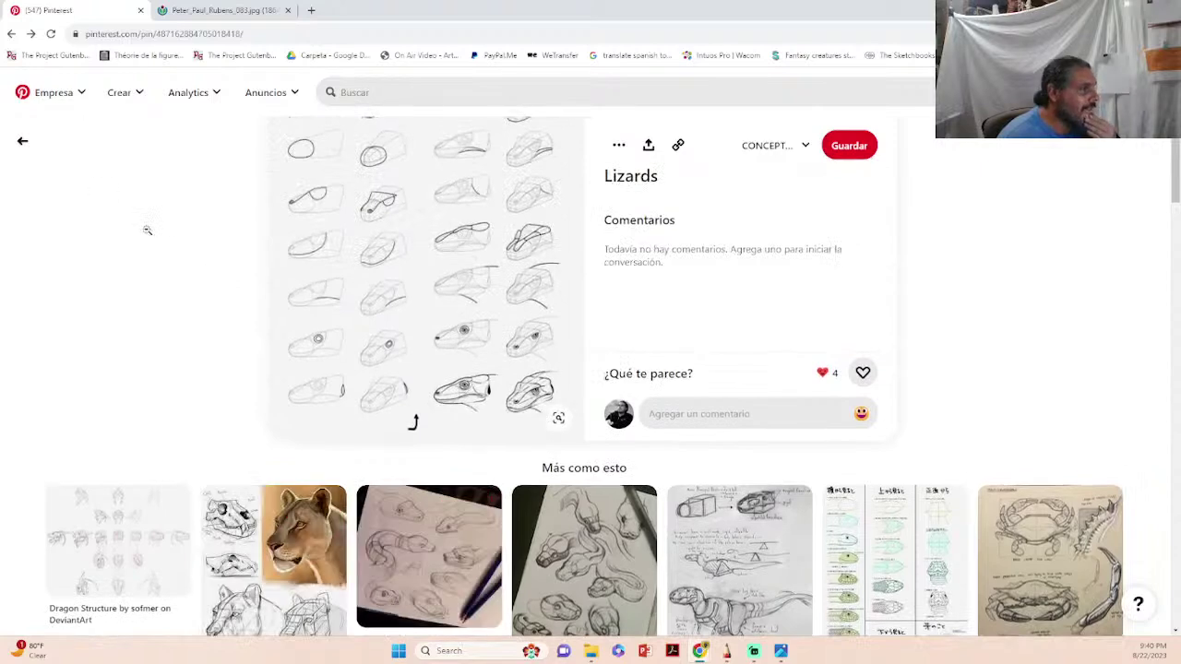
scroll(147, 232, "up", 1)
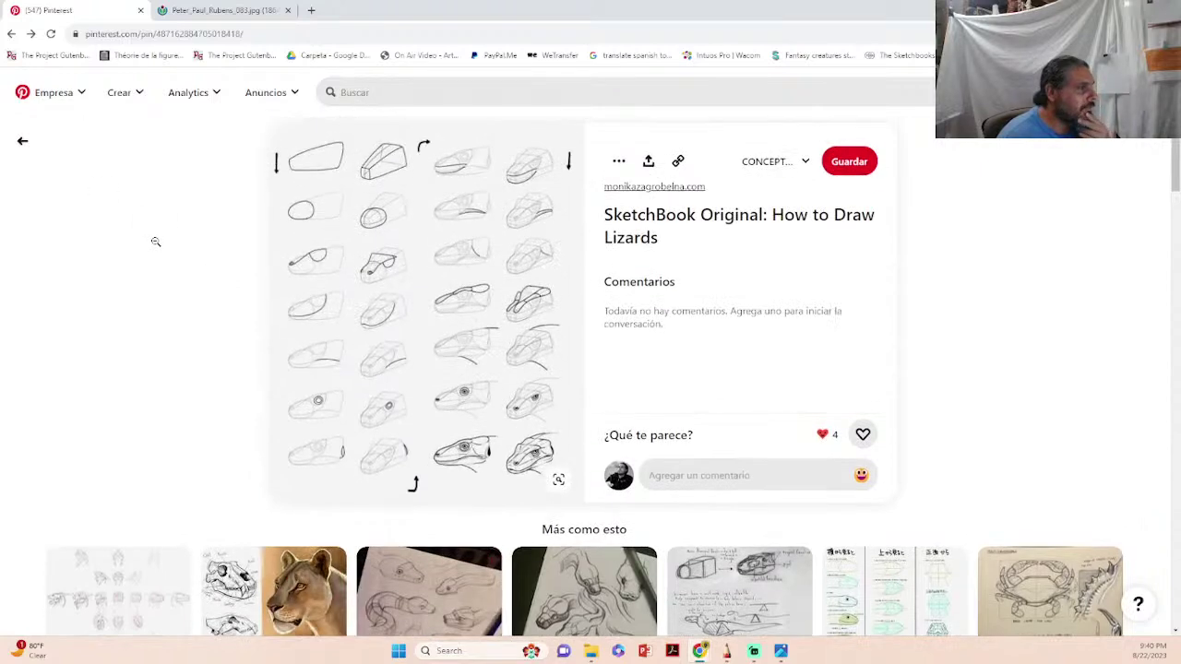
left_click(23, 143)
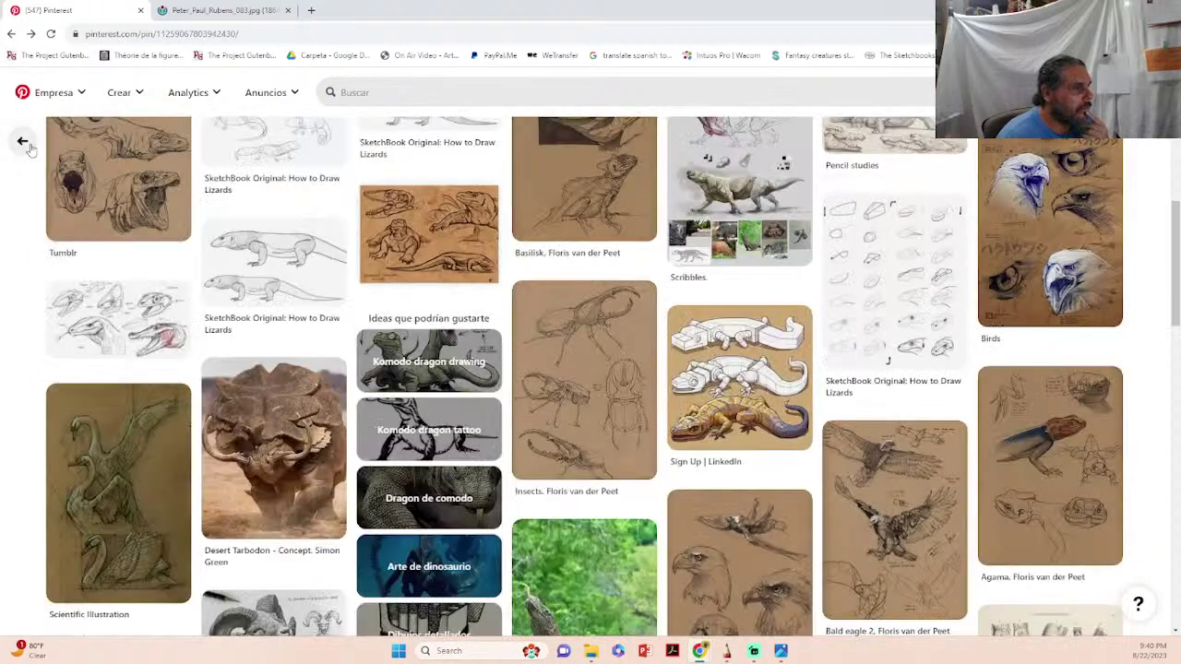
scroll(412, 356, "up", 5)
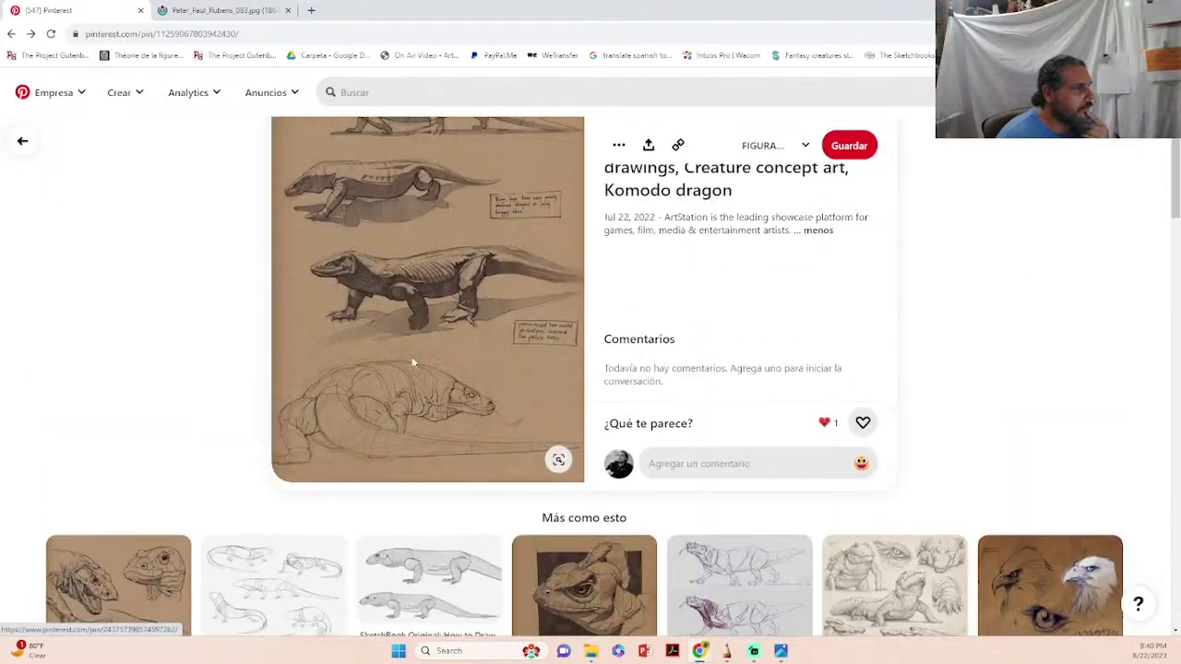
scroll(479, 343, "down", 1)
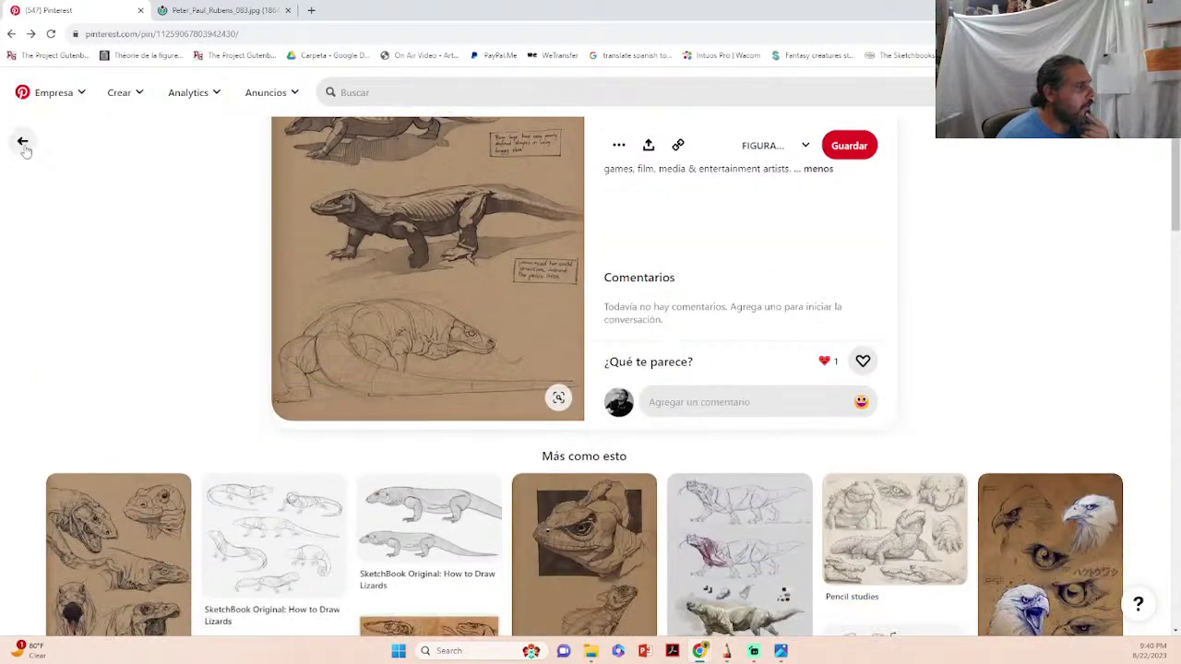
- Go back to the komodo dragon search results and browse further reference photos
left_click(23, 143)
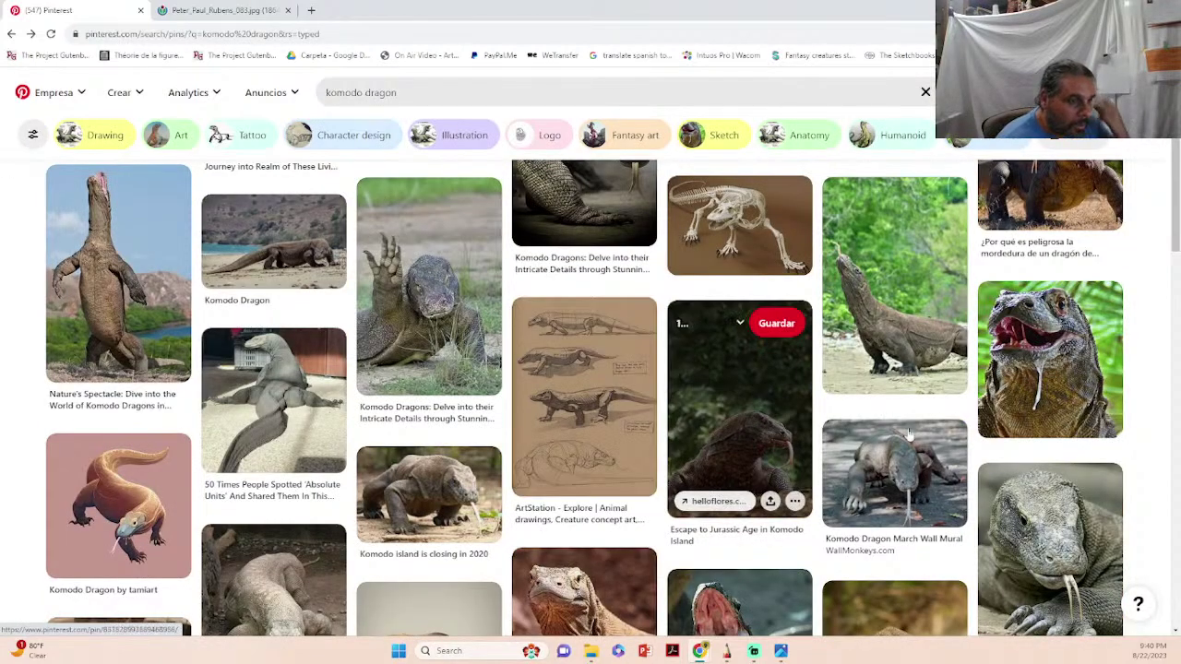
scroll(885, 425, "down", 6)
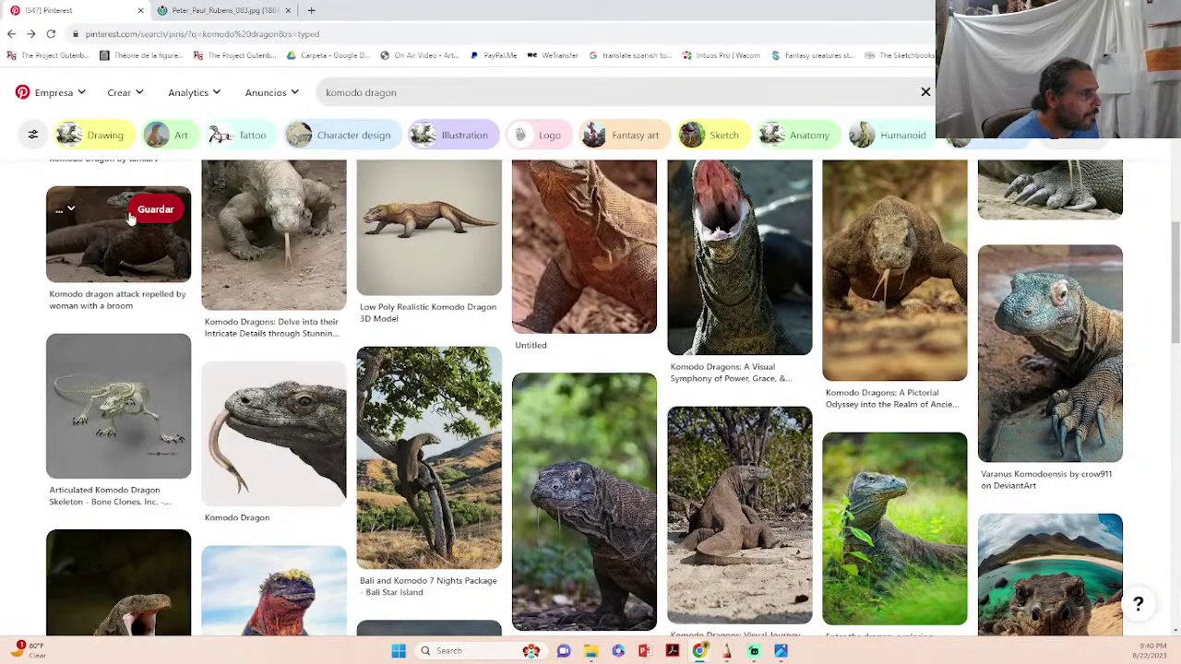
- Open the Komodo dragon attack repelled by woman with a broom pin and browse its similar photos
left_click(131, 245)
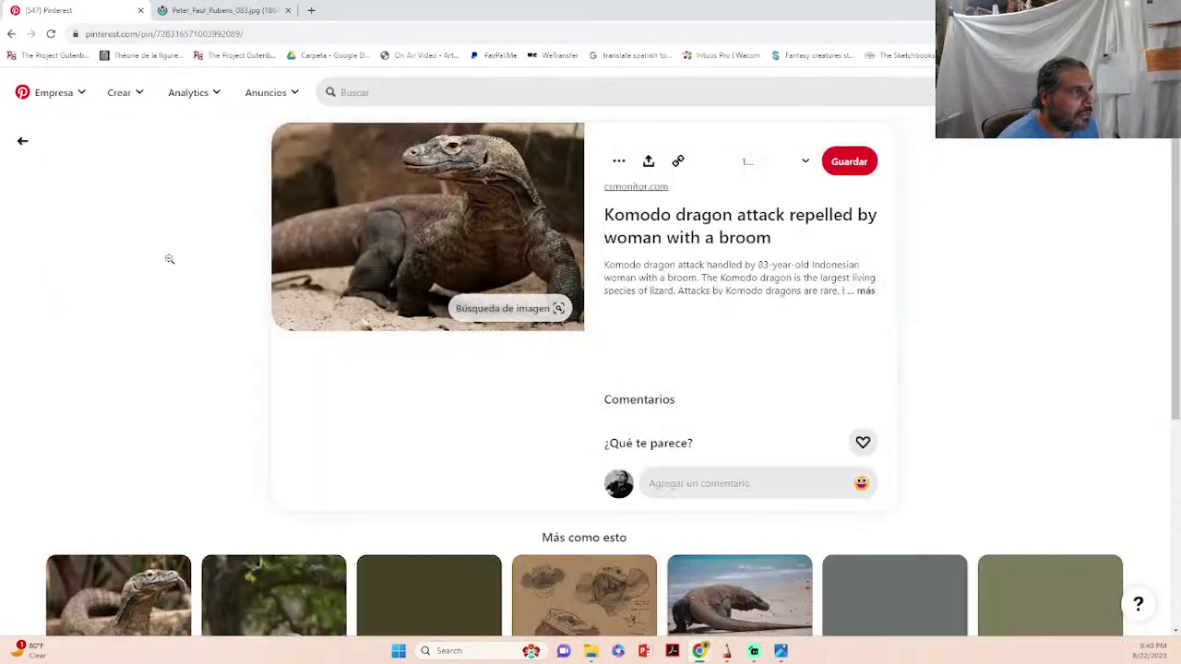
scroll(599, 435, "down", 3)
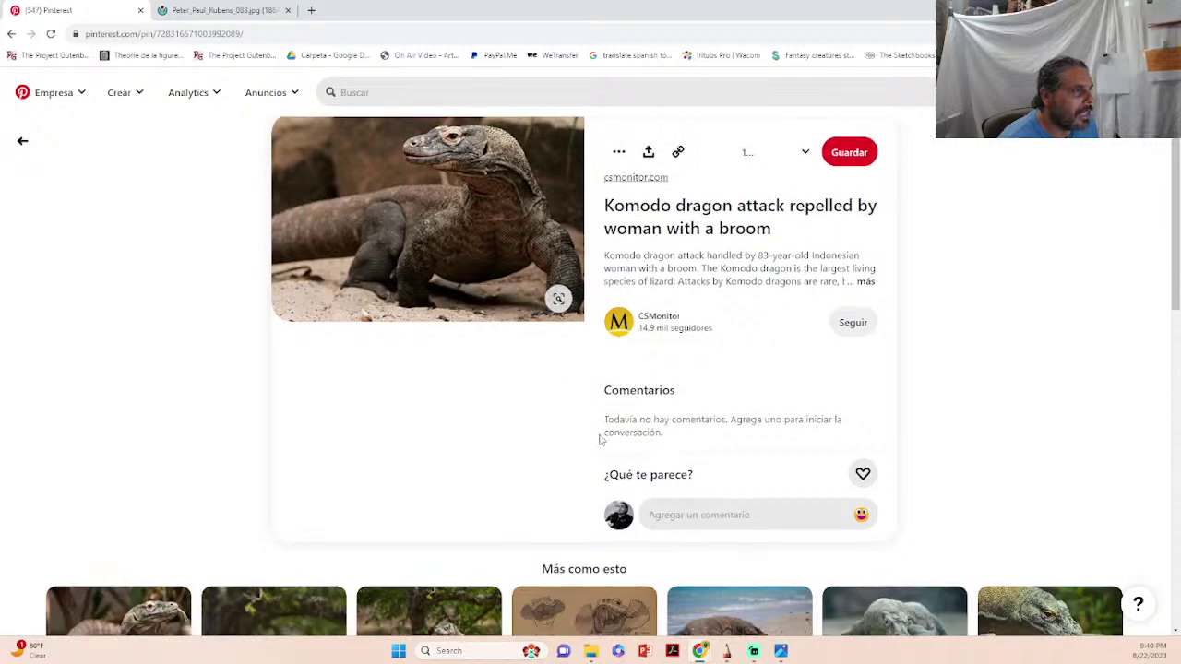
scroll(598, 435, "down", 1)
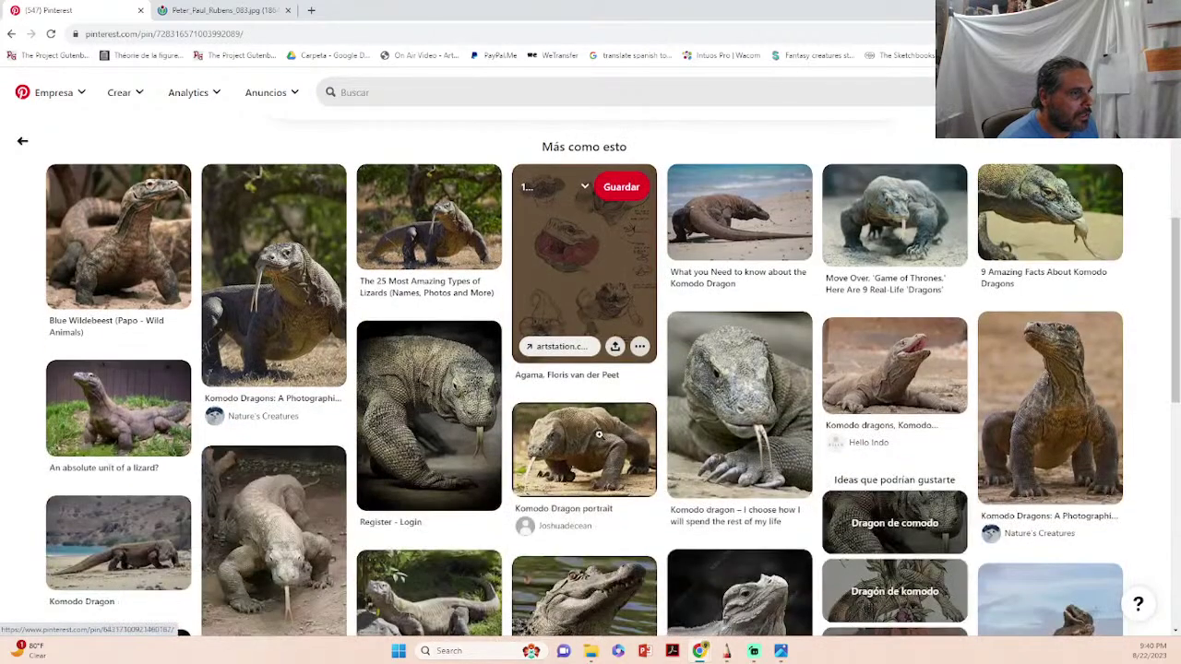
scroll(330, 466, "down", 1)
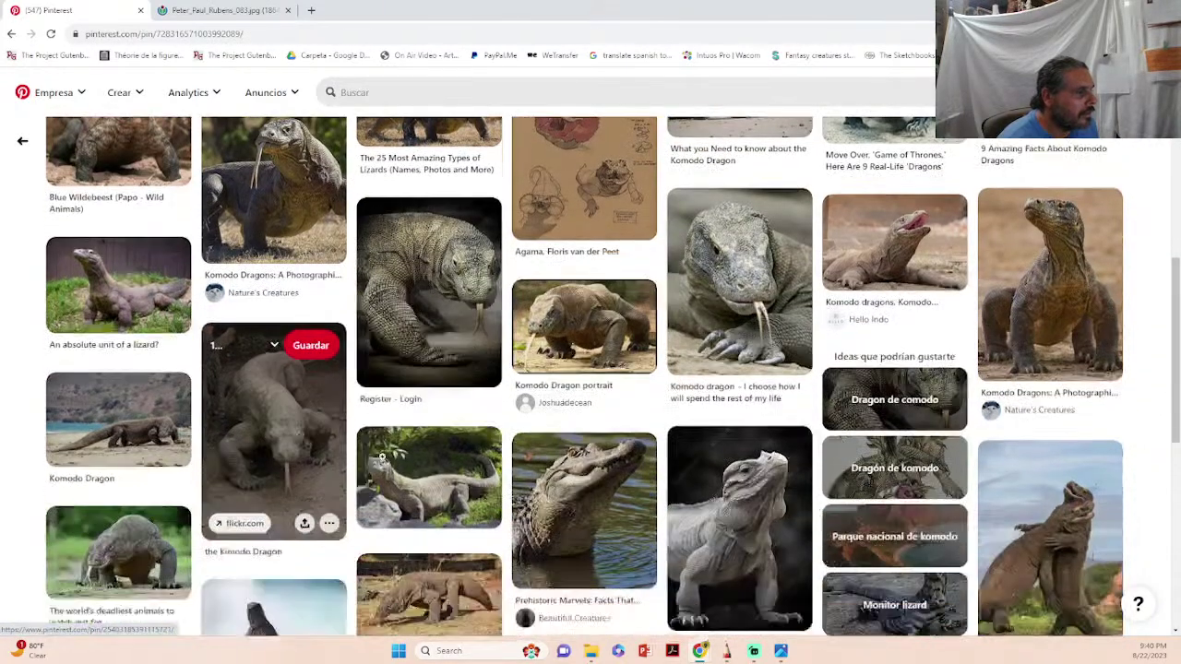
- Open the Kimodo Dragon pin from flickr.com, examine the front view of the animal and browse its similar photos
left_click(369, 472)
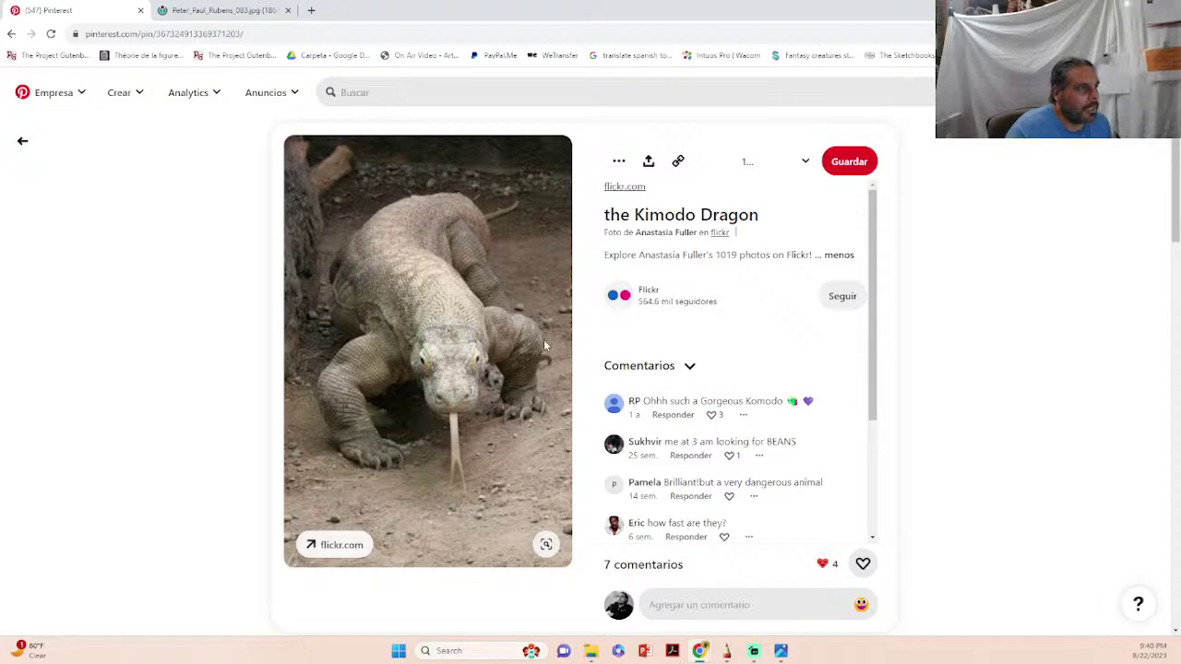
scroll(544, 369, "down", 3)
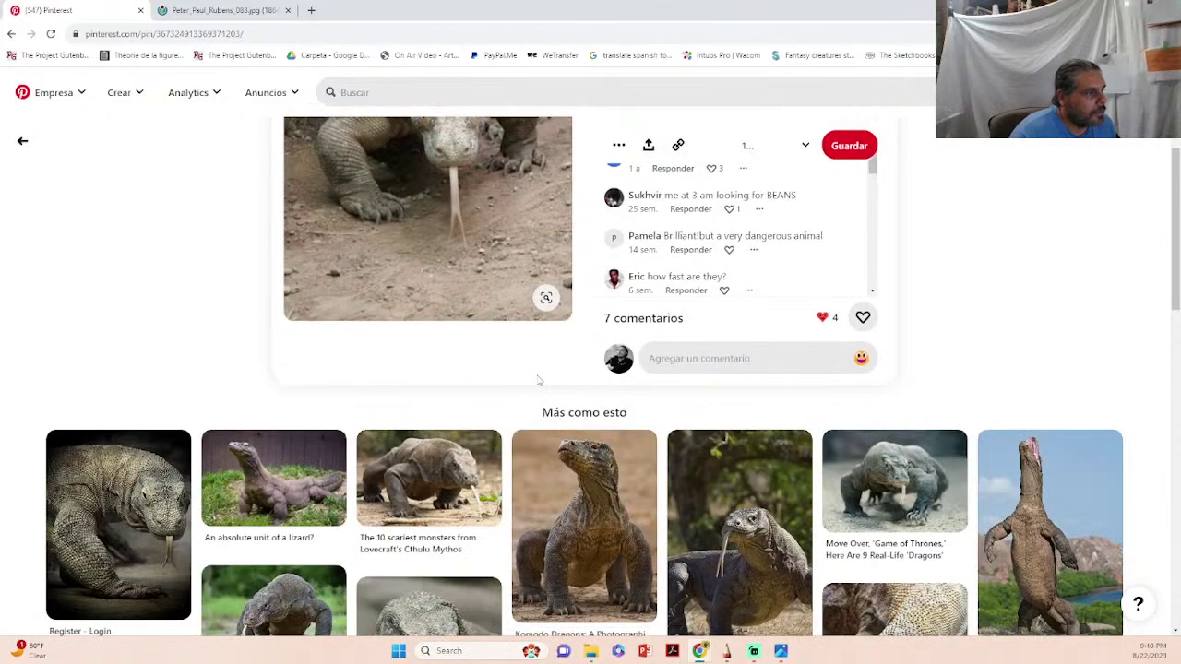
scroll(539, 380, "up", 4)
scroll(538, 377, "down", 6)
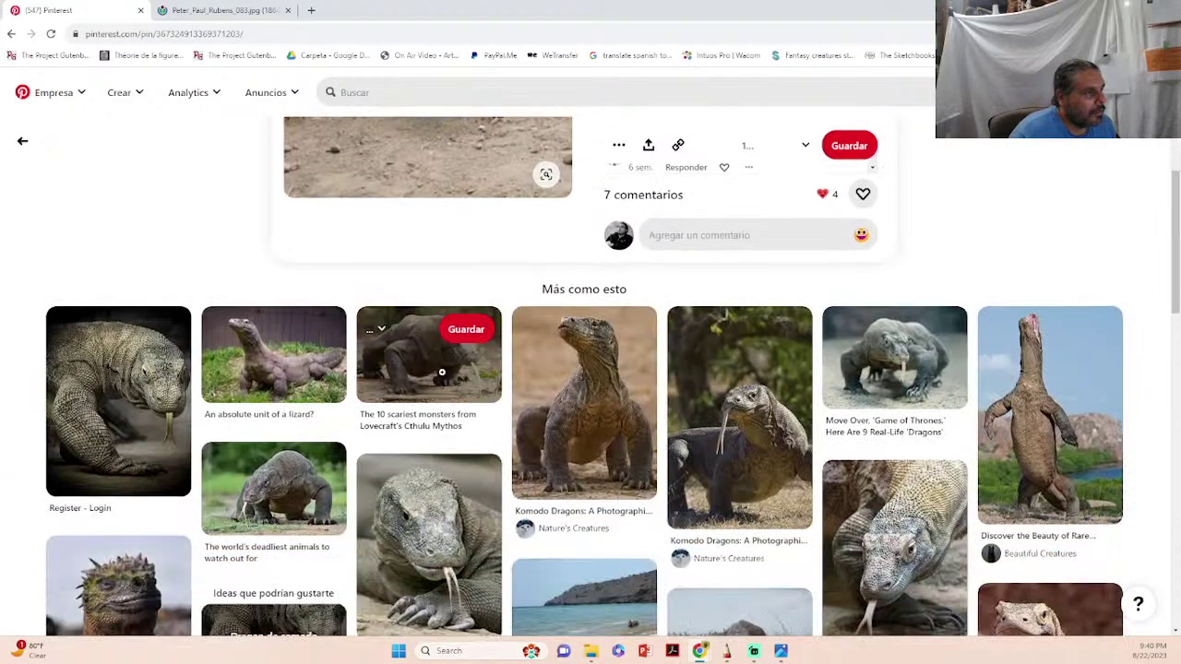
- Open The 10 scariest monsters from Lovecraft's Cthulu Mythos pin, briefly check the Sketchbook Pro canvas, and browse the pin's similar photos
left_click(442, 372)
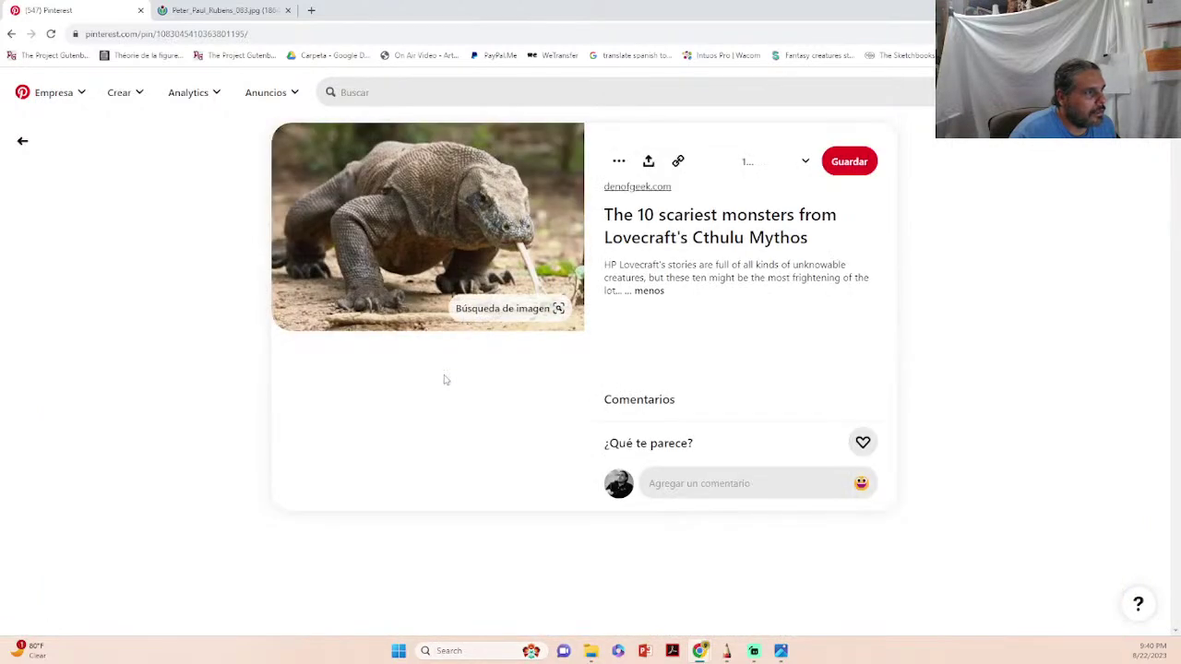
scroll(754, 414, "down", 2)
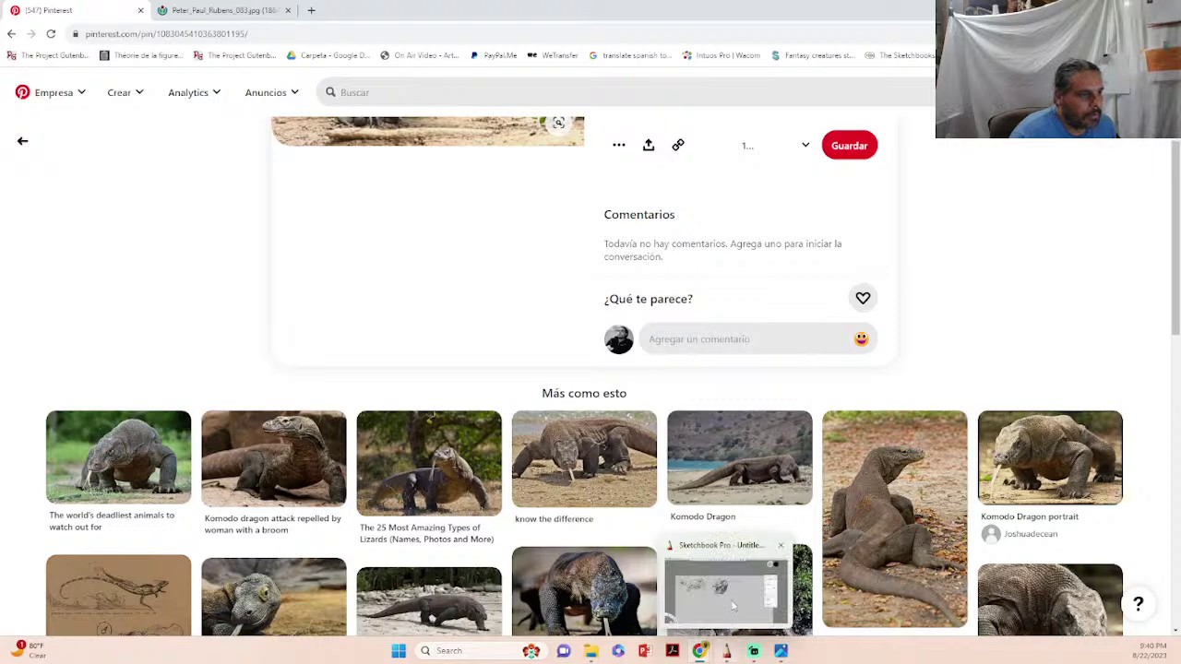
left_click(726, 651)
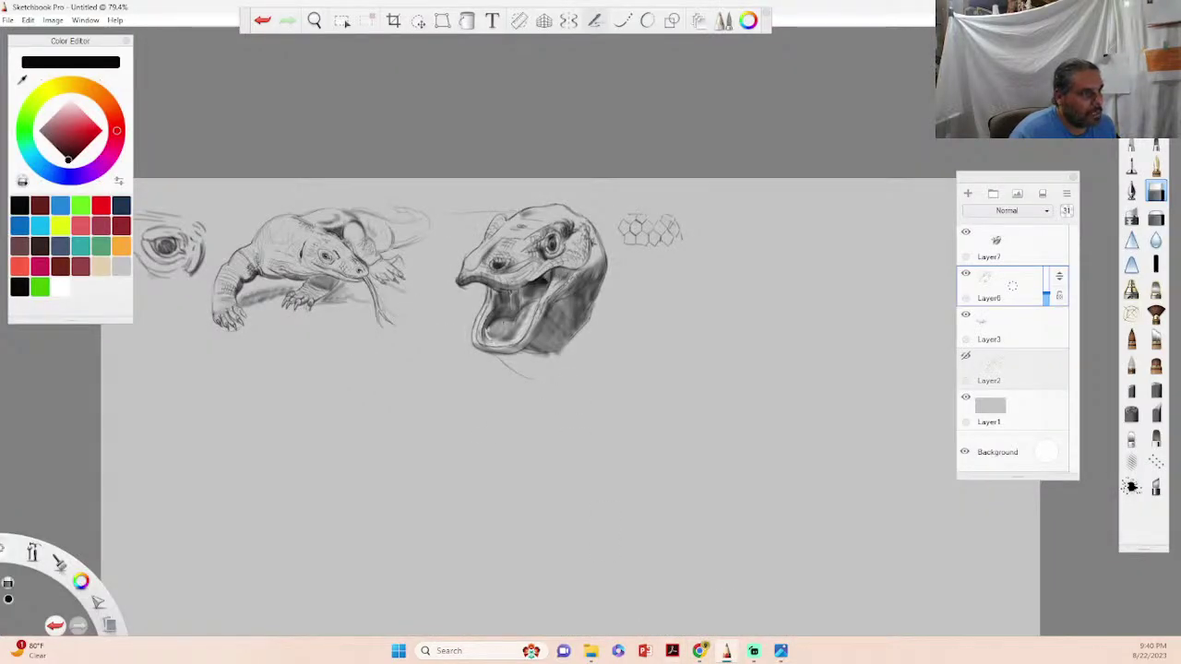
mouse_move(699, 654)
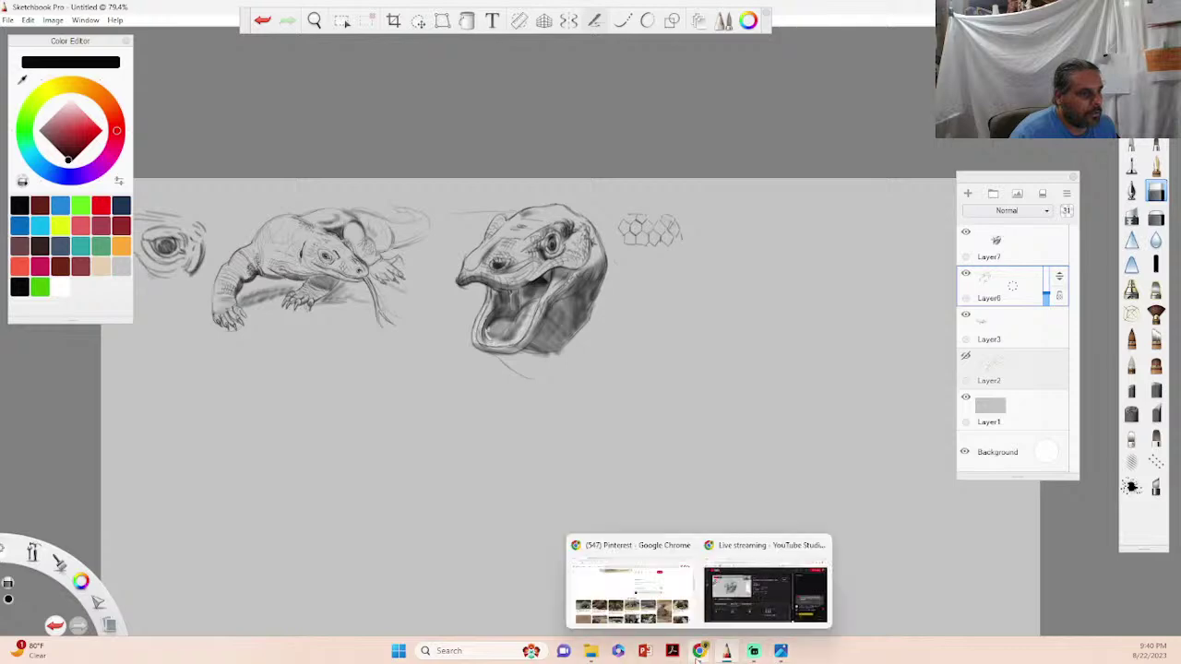
left_click(666, 611)
scroll(607, 496, "down", 3)
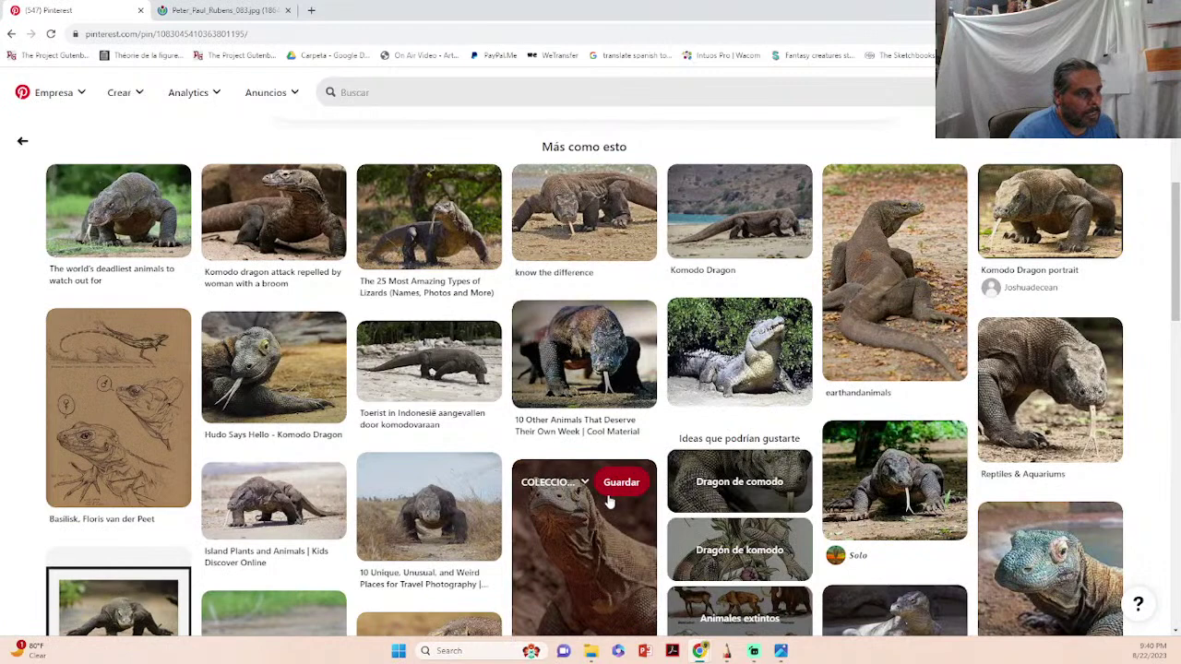
- Open the earthandanimals pin of a komodo dragon seen from behind and save its image as a JPEG in the komodo folder
left_click(888, 307)
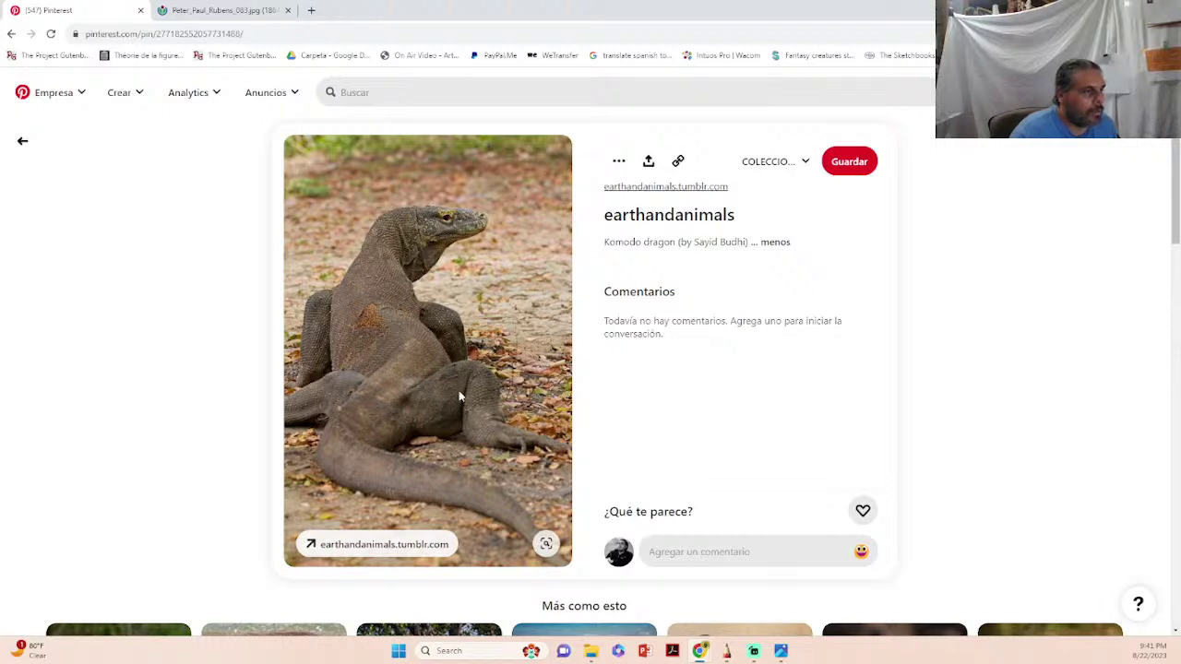
right_click(421, 270)
left_click(466, 294)
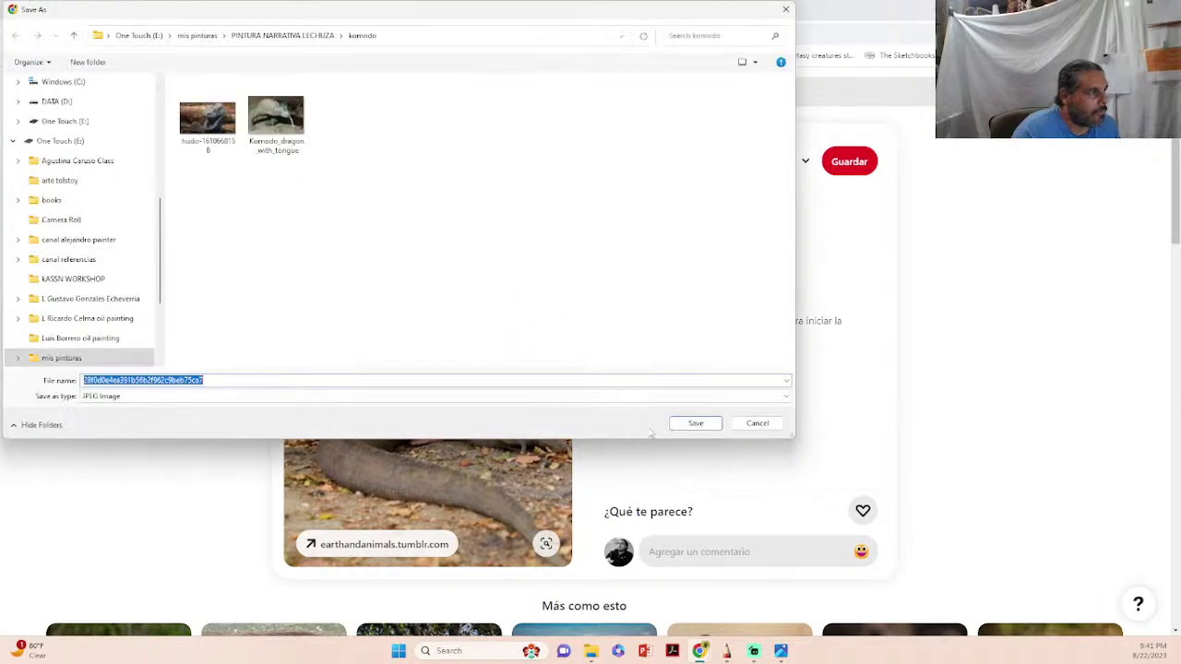
left_click(695, 422)
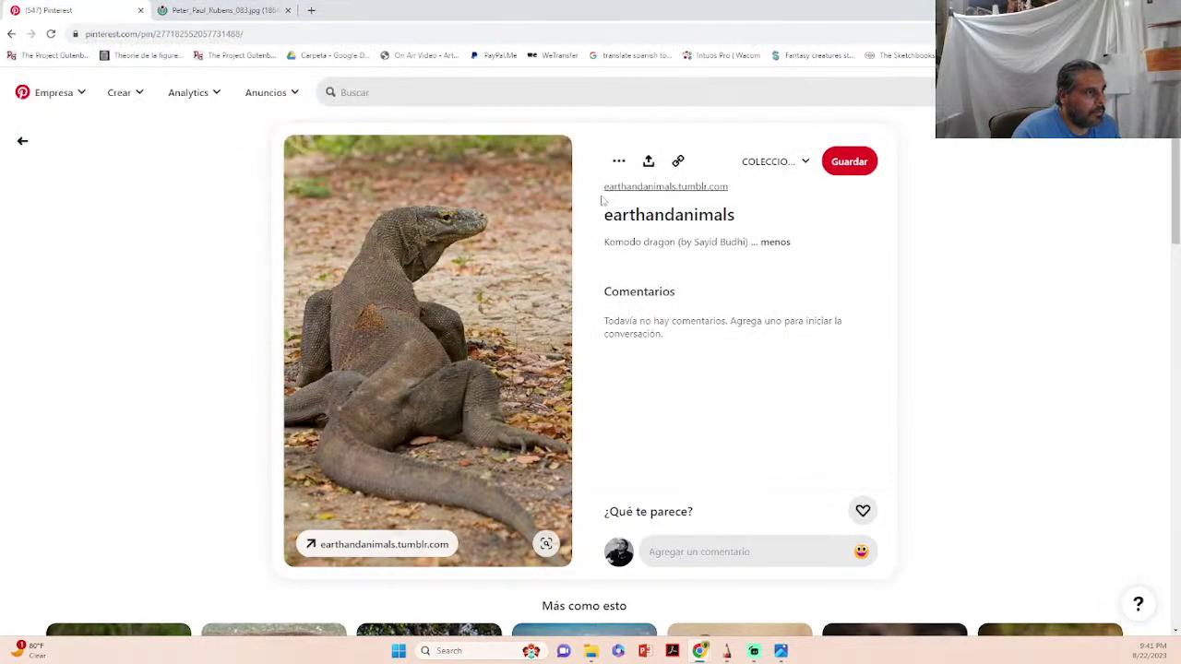
left_click(628, 165)
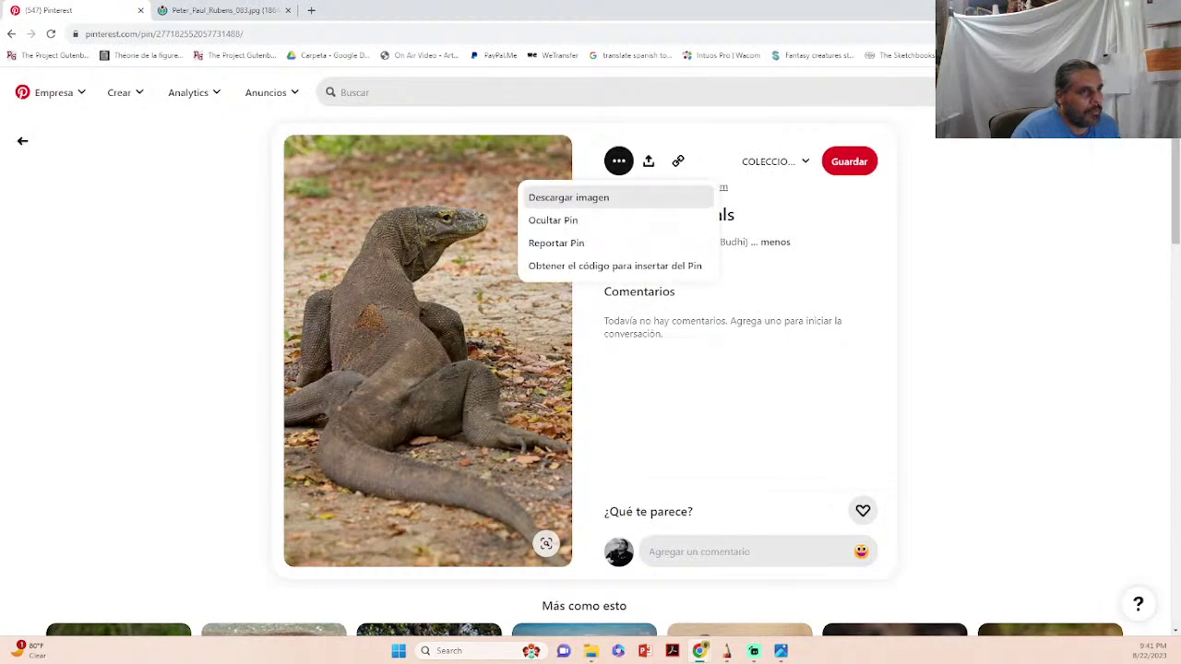
- Switch to Sketchbook Pro, bring up the Photos window for reference, and move the layer list away from the drawing area
left_click(700, 650)
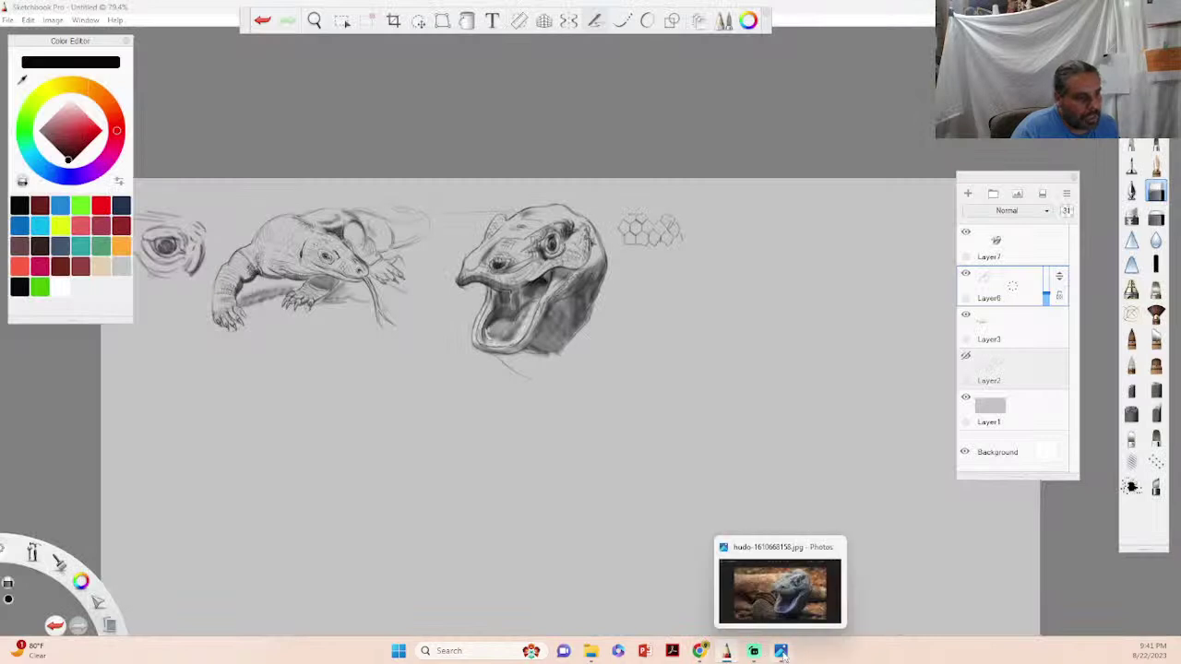
left_click(781, 651)
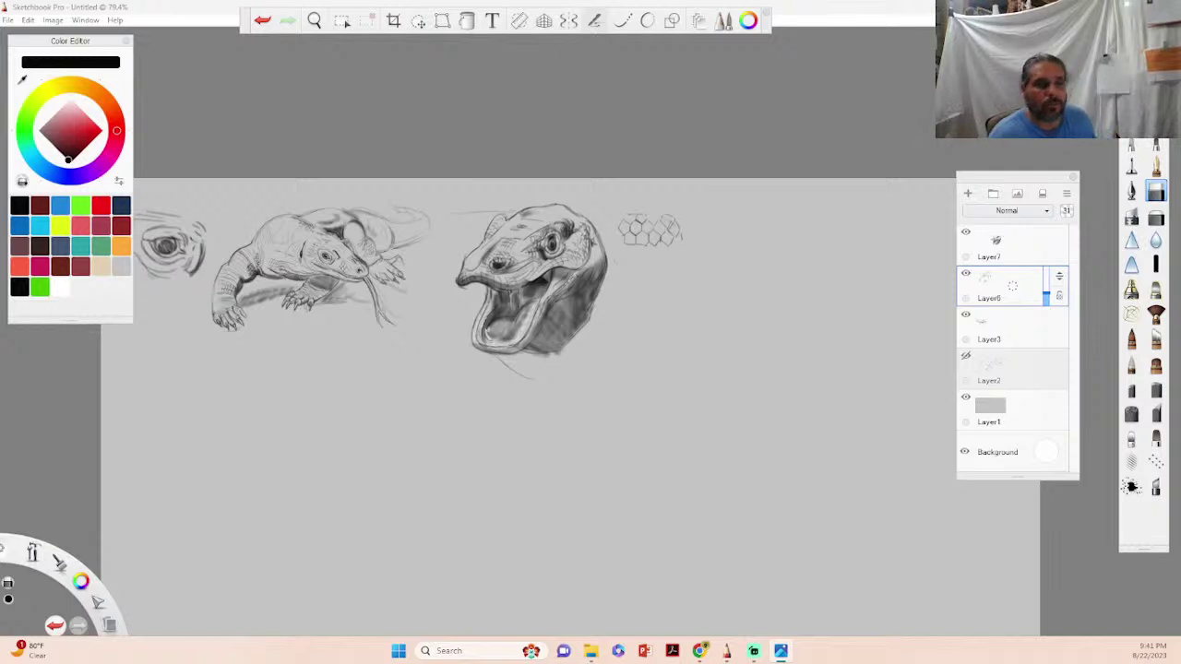
left_click_drag(1024, 170, 1102, 106)
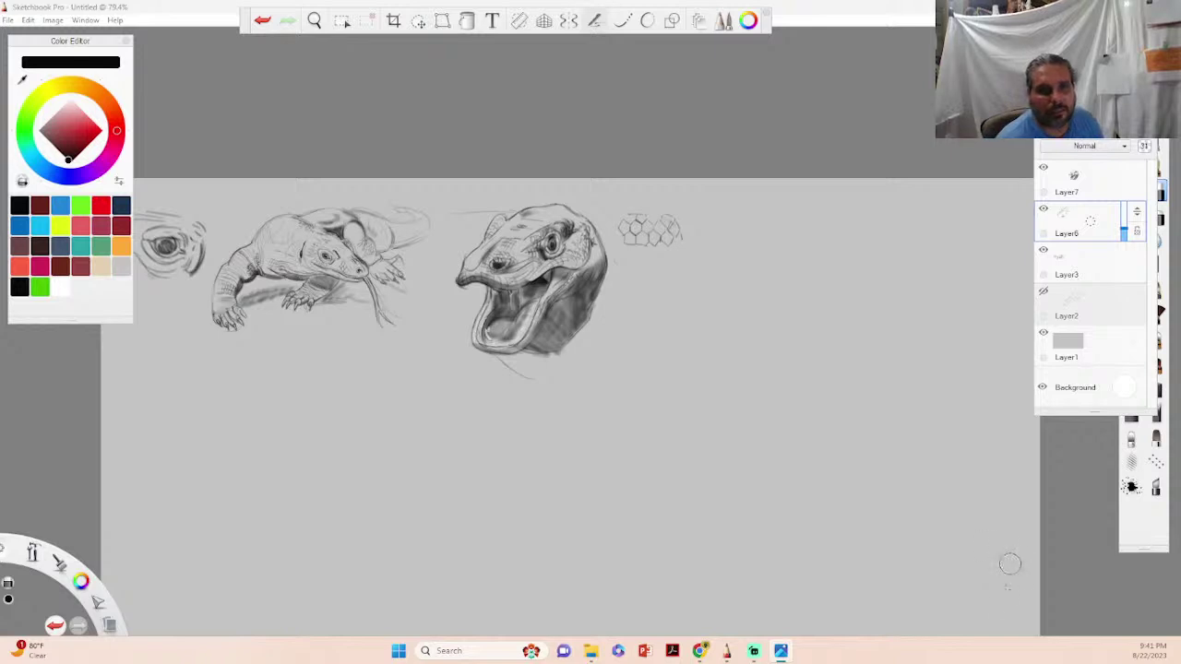
- Sketch the turned head and neck of the komodo dragon on Layer6, in the empty area beside the hexagonal scale study
key("space")
left_click_drag(755, 260, 712, 239)
mouse_move(765, 282)
left_mouse_down()
mouse_move(636, 304)
mouse_move(624, 291)
mouse_move(633, 274)
left_mouse_up()
left_click(1131, 121)
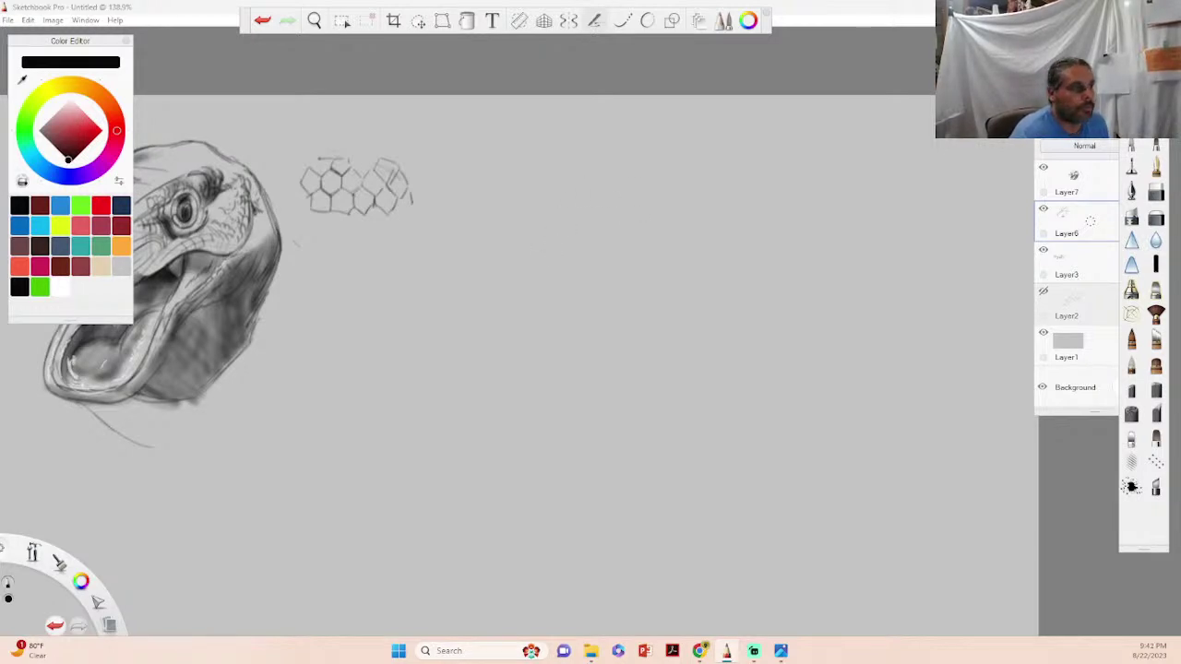
left_click_drag(545, 261, 640, 144)
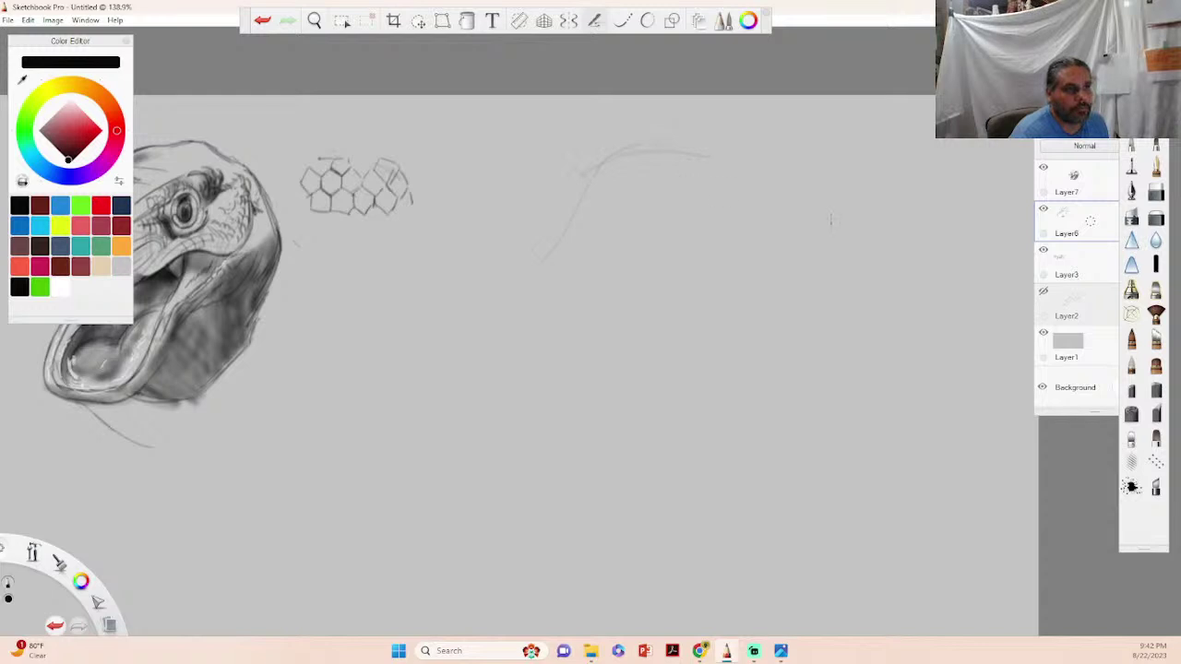
left_click(1075, 231)
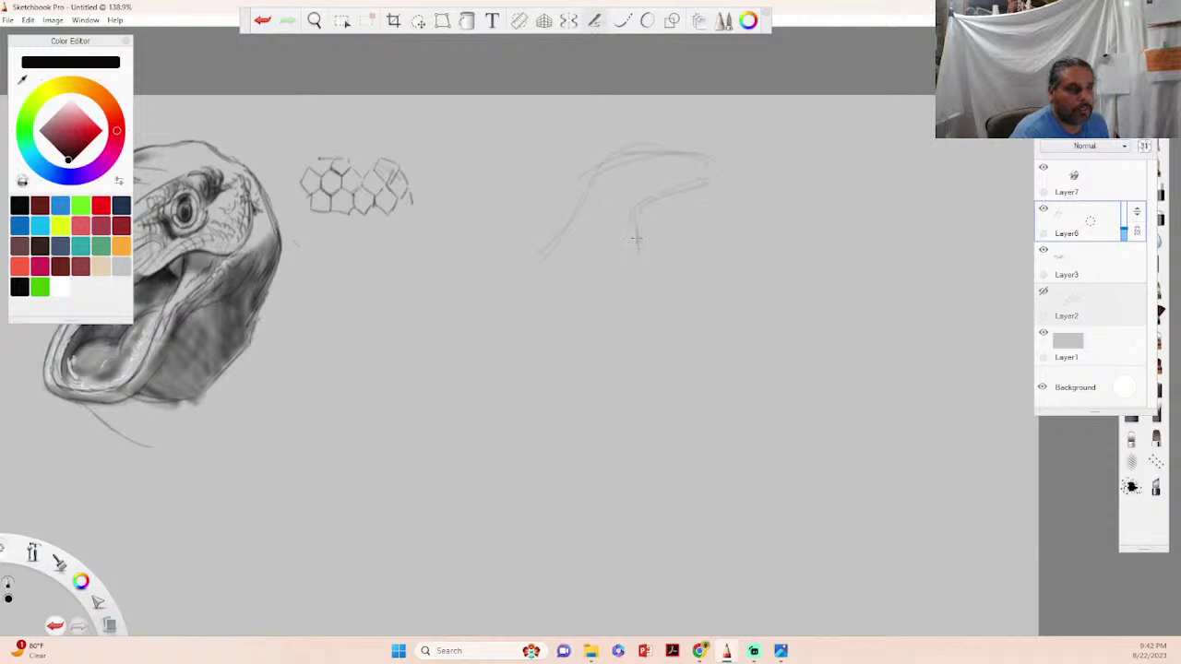
- Sketch the torso below the neck with curved rib cross-contours and an oval pelvis, and firm up the neck outline
left_click_drag(550, 257, 555, 334)
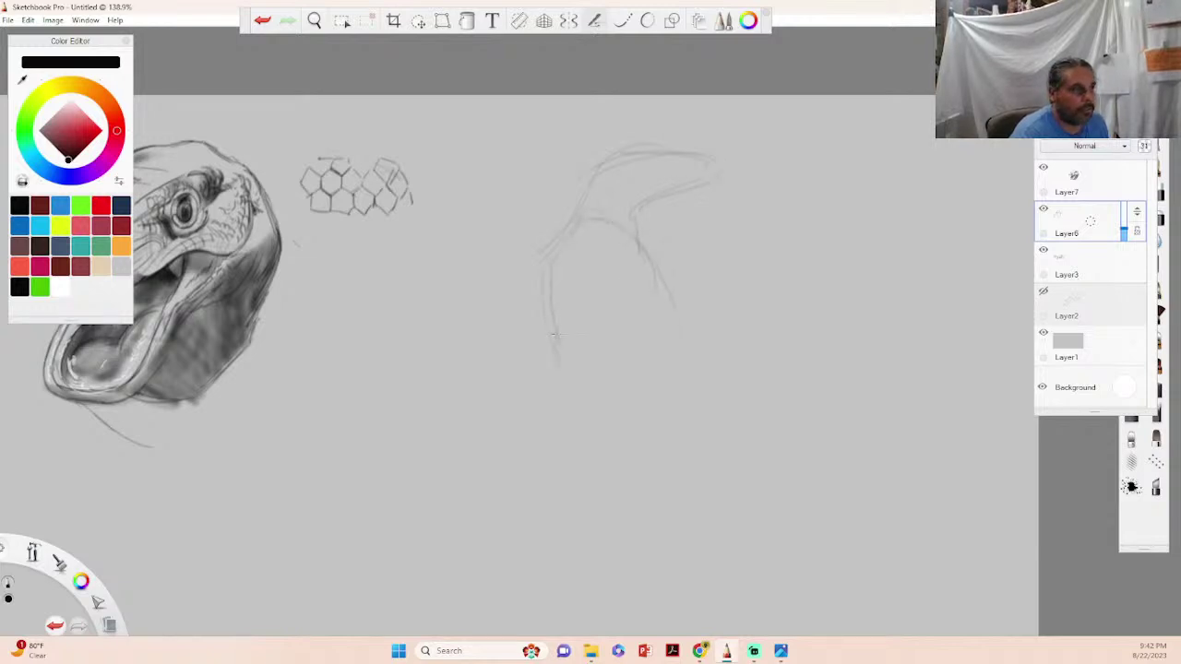
left_click_drag(559, 356, 670, 372)
left_click_drag(553, 316, 657, 293)
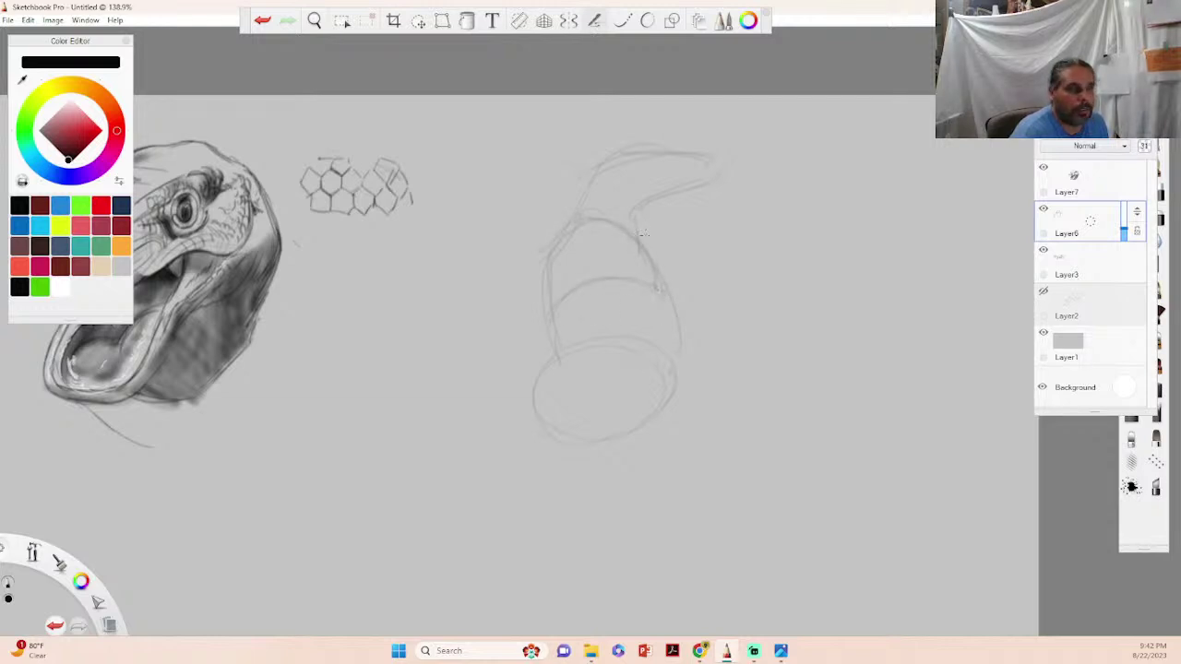
mouse_move(567, 233)
left_mouse_down()
mouse_move(610, 143)
mouse_move(725, 164)
mouse_move(653, 198)
left_mouse_up()
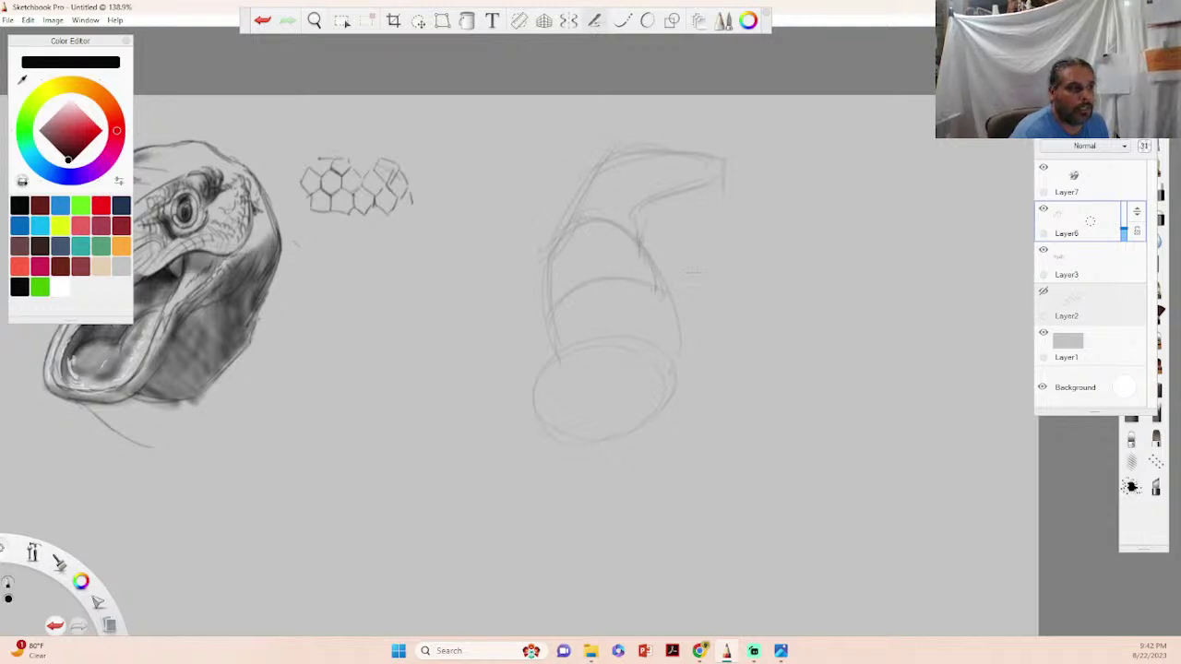
- Block in both forelegs, the hind leg on the near-head-study side, the hip curve and the long curving tail
left_click_drag(712, 274, 725, 335)
mouse_move(550, 260)
left_mouse_down()
mouse_move(513, 272)
mouse_move(511, 243)
mouse_move(499, 353)
left_mouse_up()
left_click_drag(441, 409, 553, 353)
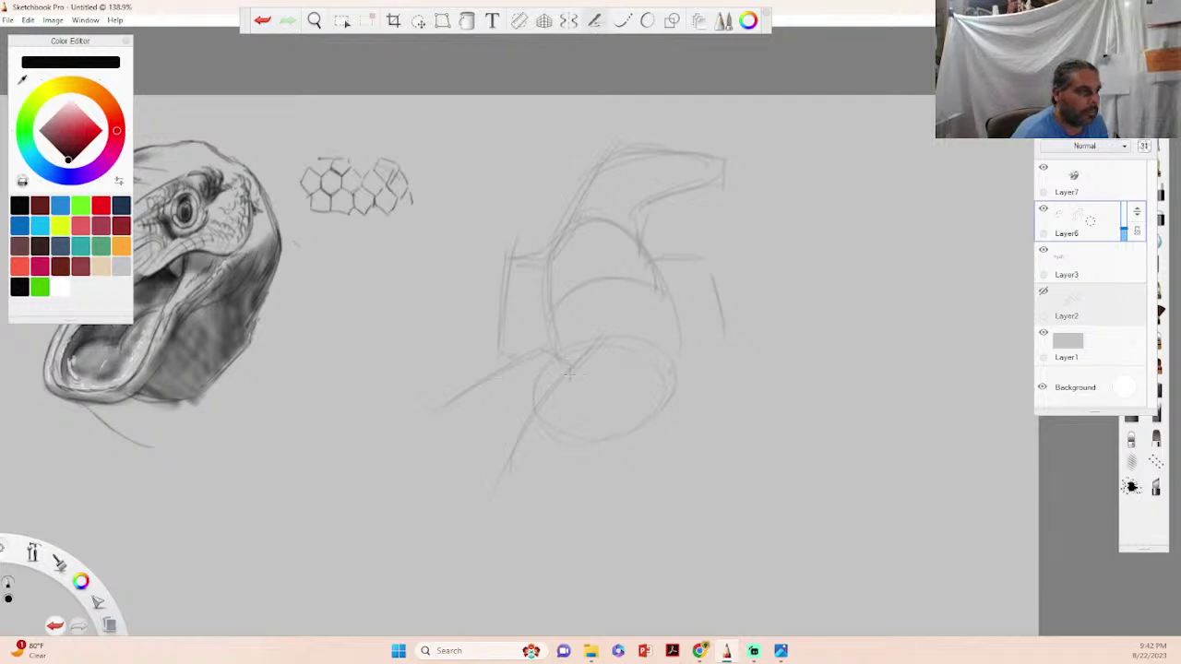
left_click_drag(601, 390, 614, 426)
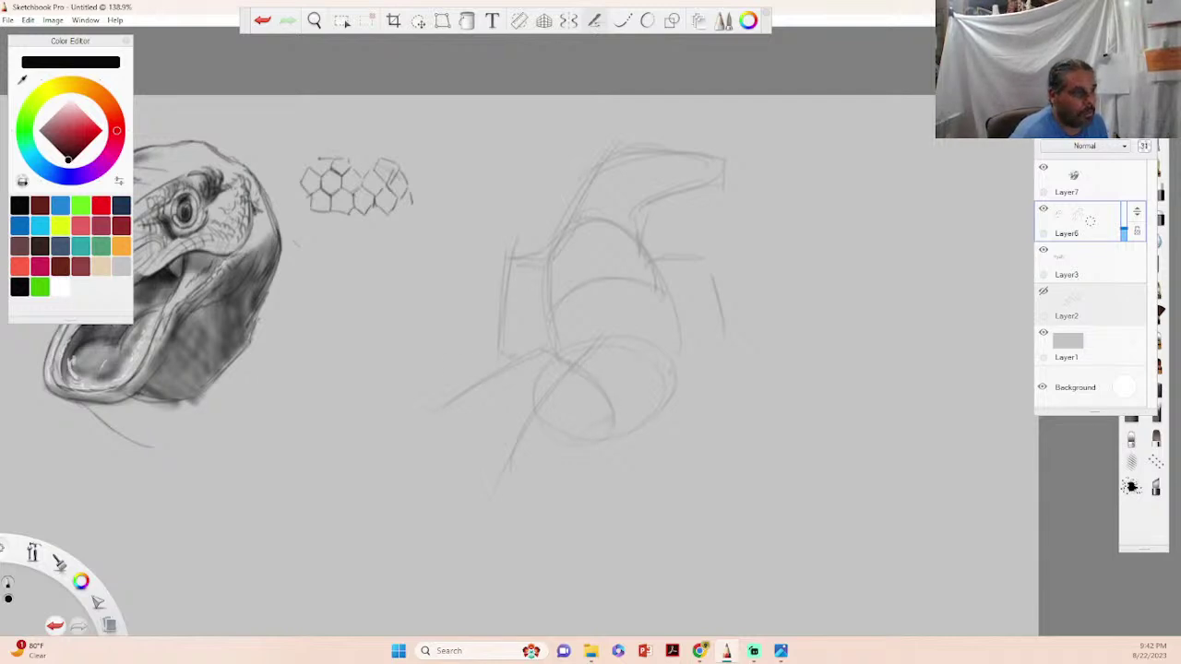
left_click_drag(507, 471, 511, 434)
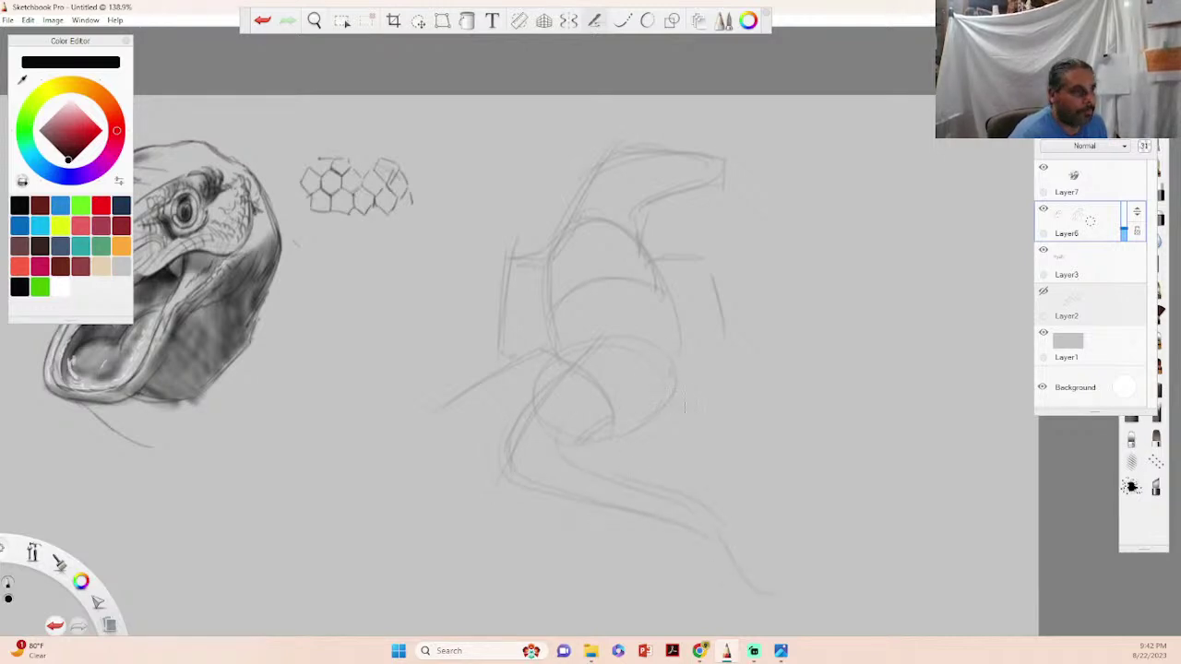
- Sketch the other bent hind leg with its rounded thigh, and add the feet and claws to the limbs
left_click_drag(650, 427, 670, 426)
left_click_drag(722, 323, 741, 403)
mouse_move(702, 369)
left_mouse_down()
mouse_move(691, 420)
mouse_move(791, 431)
left_mouse_up()
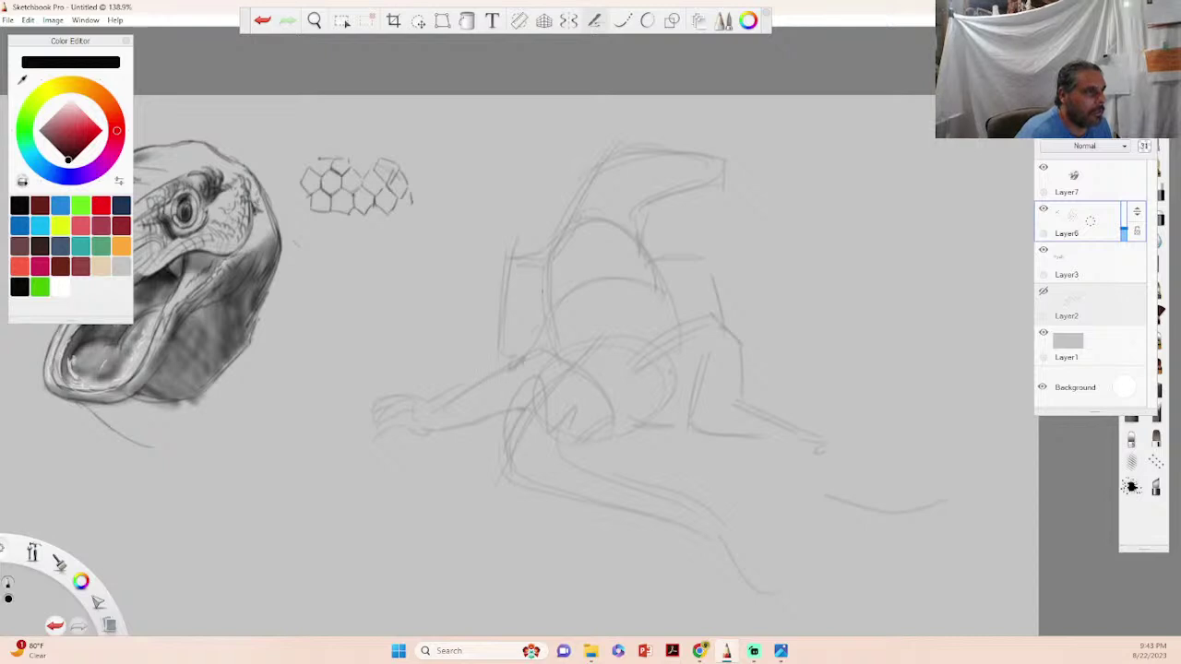
mouse_move(479, 342)
left_mouse_down()
mouse_move(496, 368)
mouse_move(515, 362)
left_mouse_up()
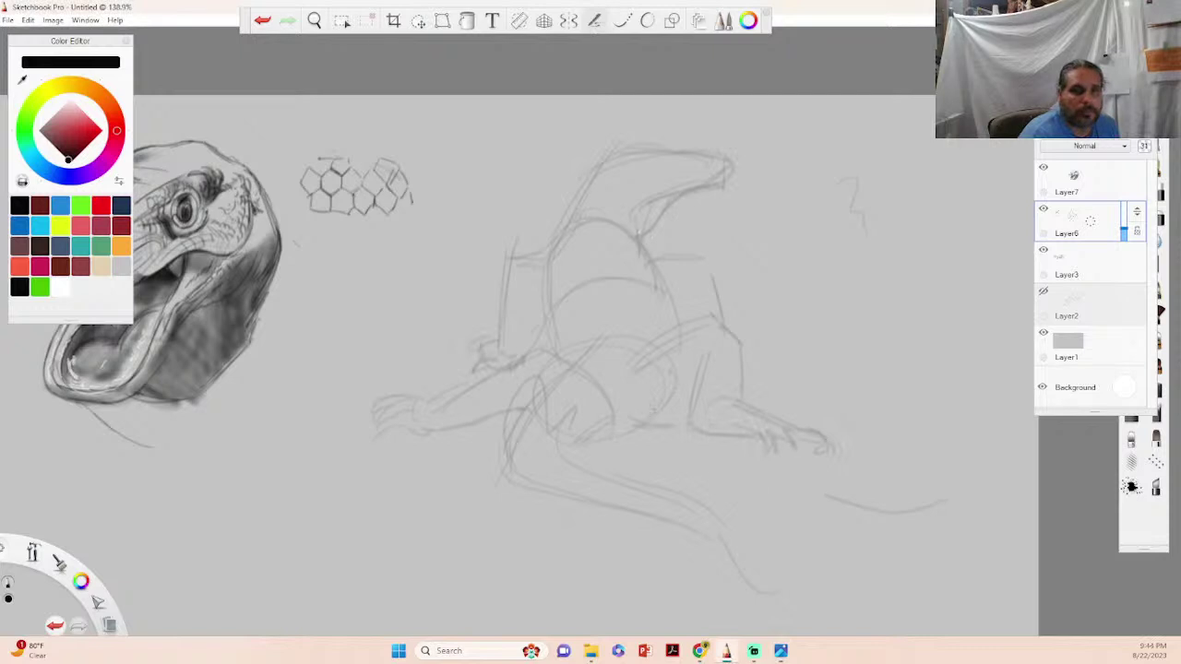
left_click_drag(649, 415, 679, 418)
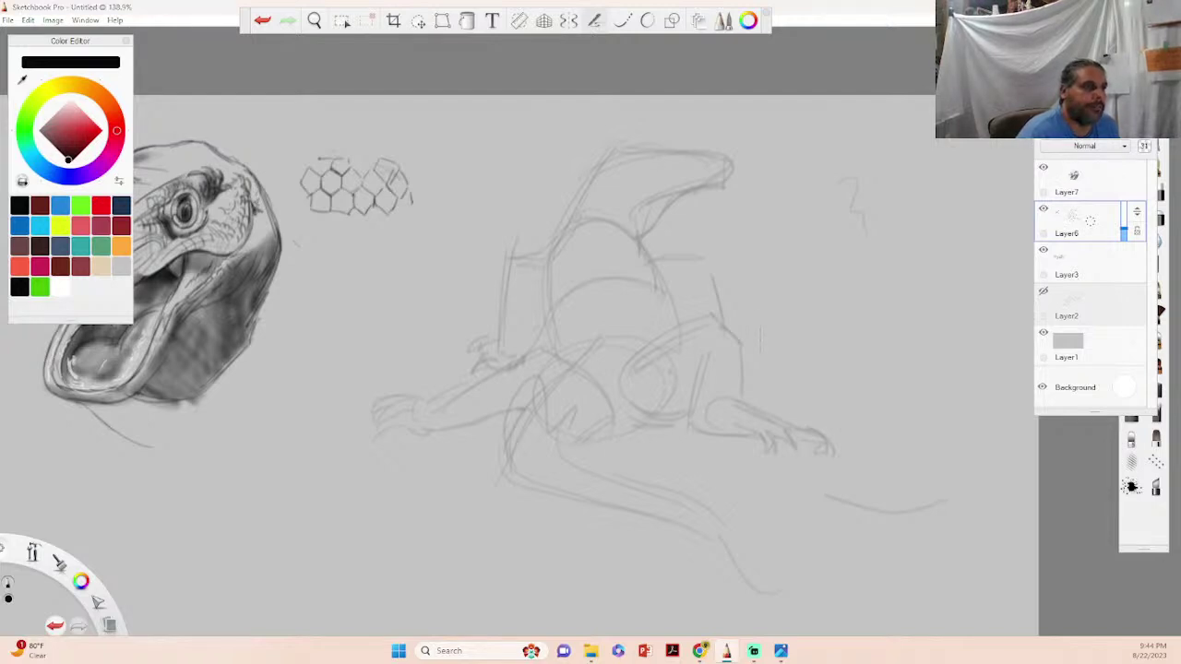
- Add a new layer above Layer6, lower Layer6's opacity to about 22, and make the new layer active
key("ctrl+l")
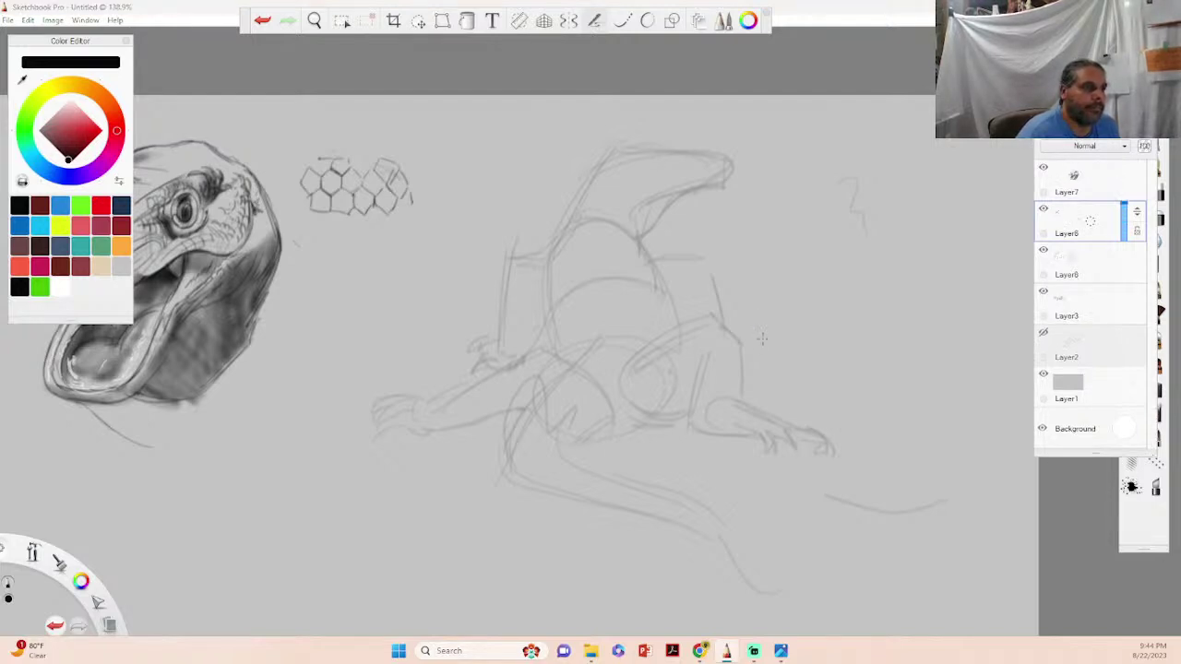
left_click(1118, 269)
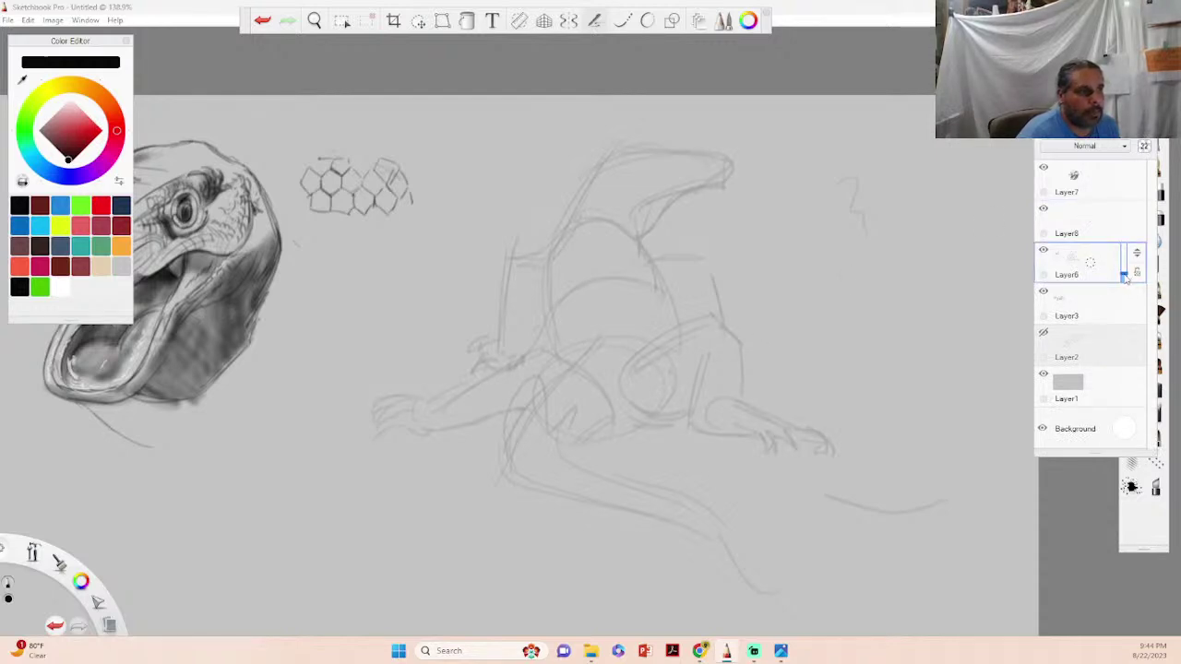
left_click(1117, 231)
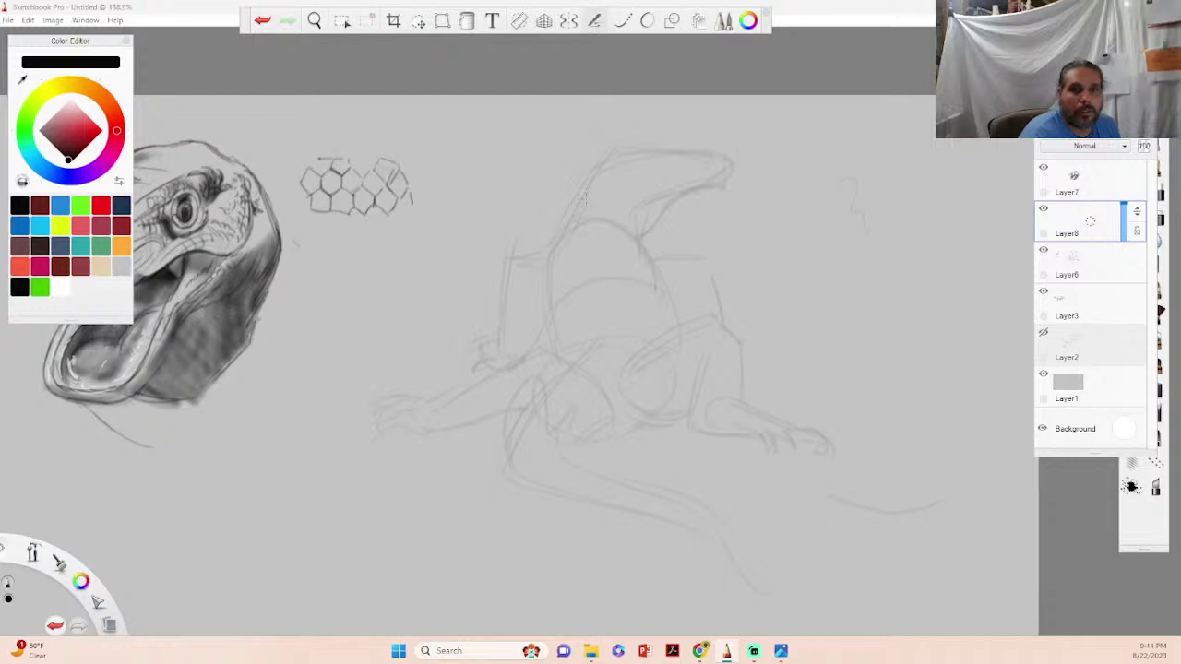
- Redraw the komodo dragon's head and neck over the faint sketch, adding neck cross-contours, the eye and the mouth line
mouse_move(583, 209)
left_mouse_down()
mouse_move(554, 249)
mouse_move(593, 210)
mouse_move(581, 209)
mouse_move(601, 203)
mouse_move(584, 210)
mouse_move(607, 214)
mouse_move(655, 277)
left_mouse_up()
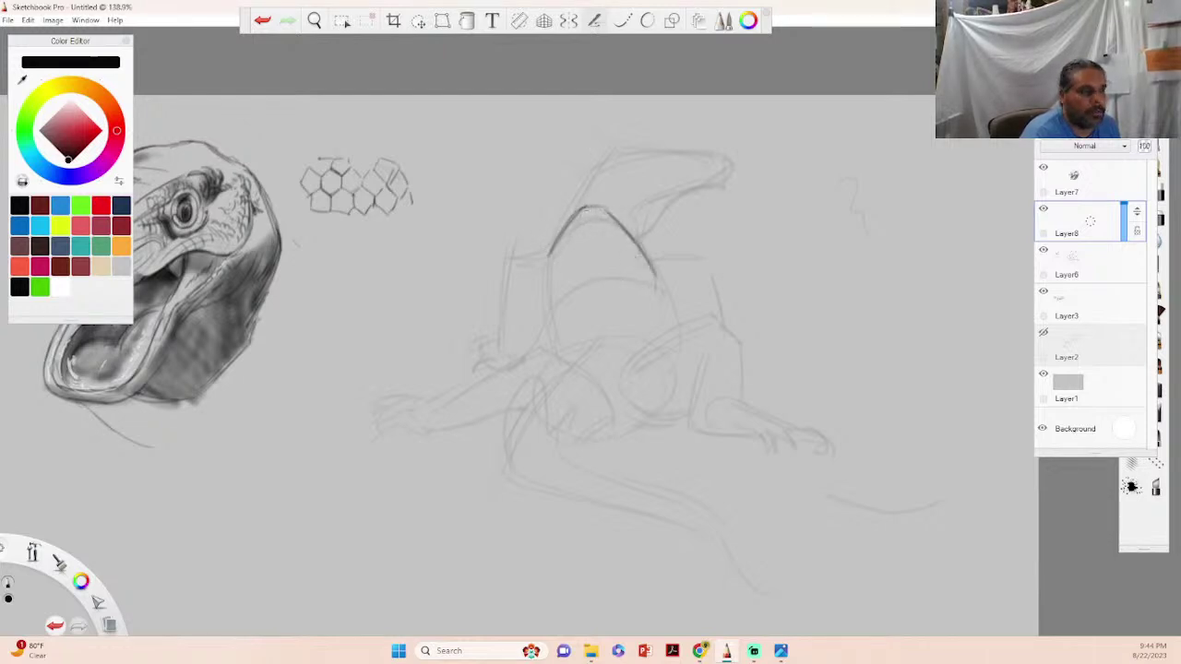
mouse_move(570, 216)
left_mouse_down()
mouse_move(613, 150)
mouse_move(632, 233)
left_mouse_up()
left_click_drag(616, 156, 634, 220)
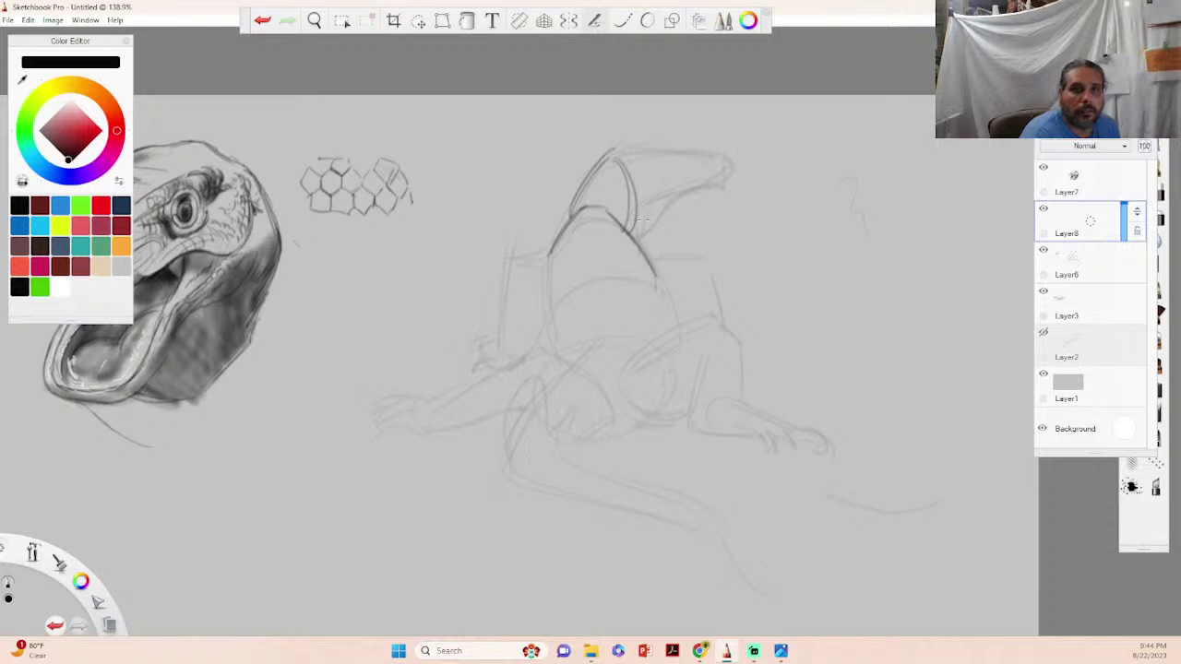
mouse_move(644, 155)
left_mouse_down()
mouse_move(654, 218)
mouse_move(637, 233)
mouse_move(661, 212)
left_mouse_up()
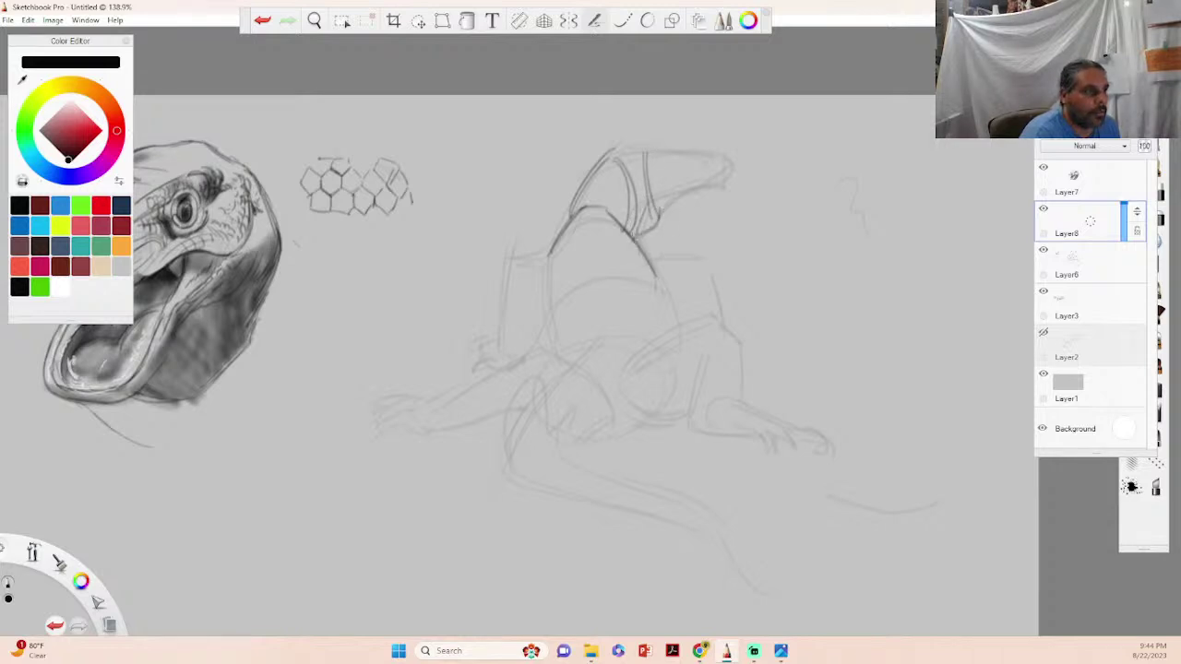
left_click_drag(611, 155, 721, 149)
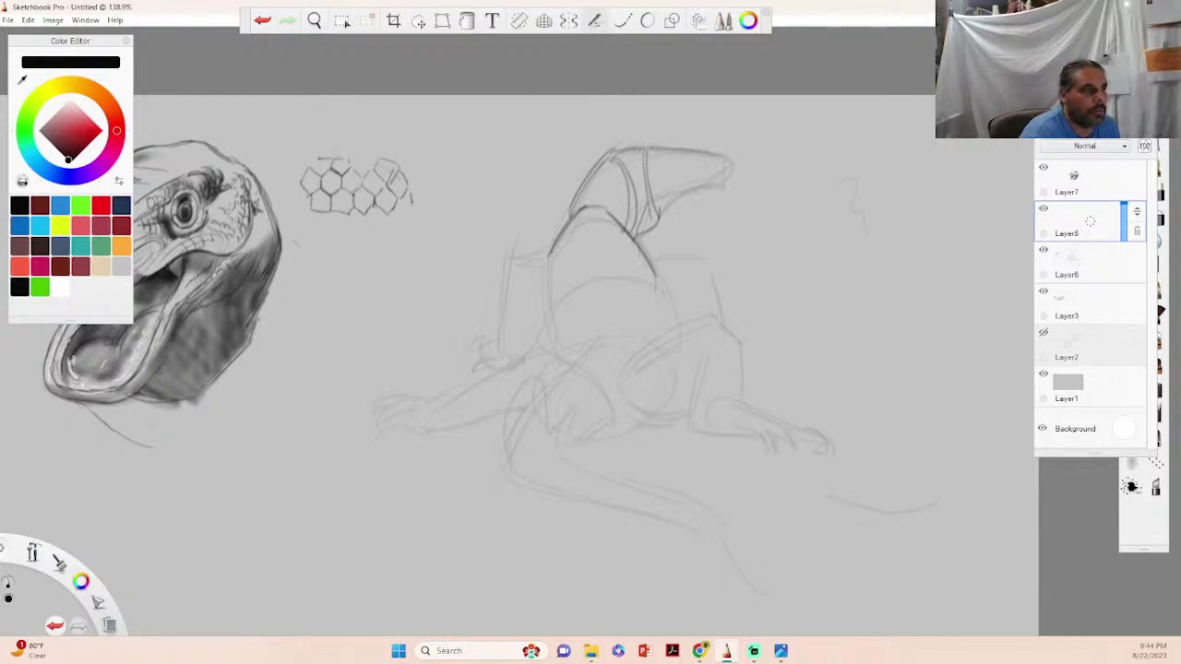
mouse_move(657, 212)
left_mouse_down()
mouse_move(727, 182)
mouse_move(679, 157)
mouse_move(703, 177)
left_mouse_up()
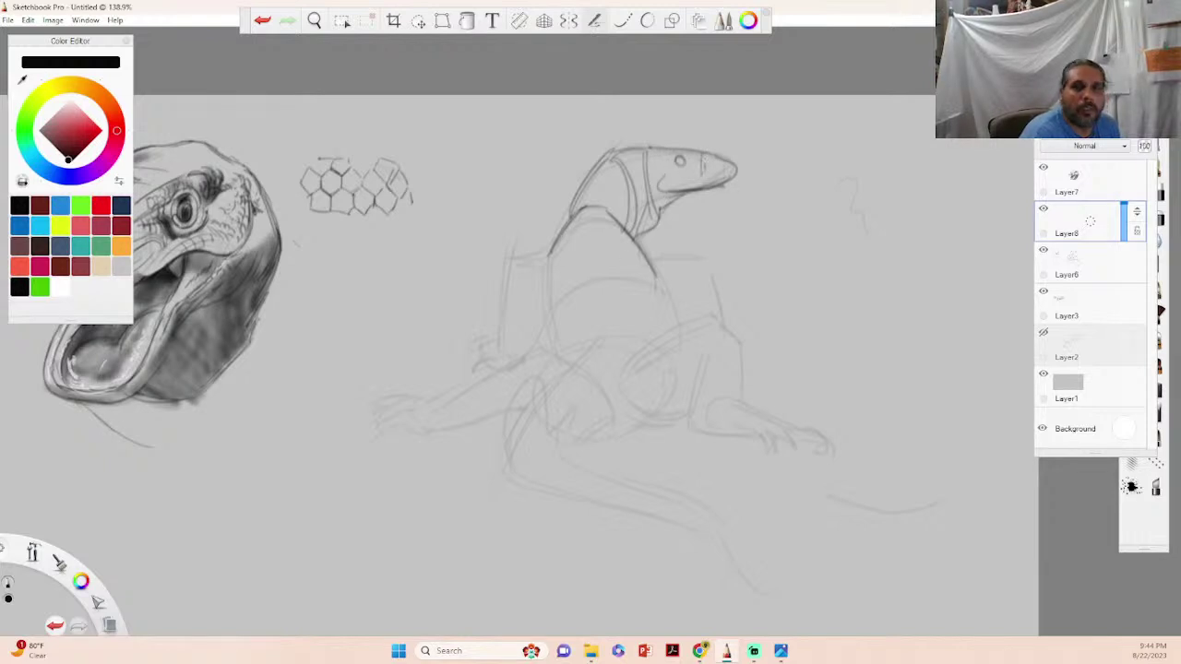
- Outline the rounded torso and run a flowing centre line from the neck along the spine to the tail tip
left_click_drag(624, 273, 679, 319)
mouse_move(627, 272)
left_mouse_down()
mouse_move(587, 278)
mouse_move(558, 308)
mouse_move(543, 349)
left_mouse_up()
mouse_move(608, 153)
left_mouse_down()
mouse_move(574, 212)
mouse_move(619, 319)
left_mouse_up()
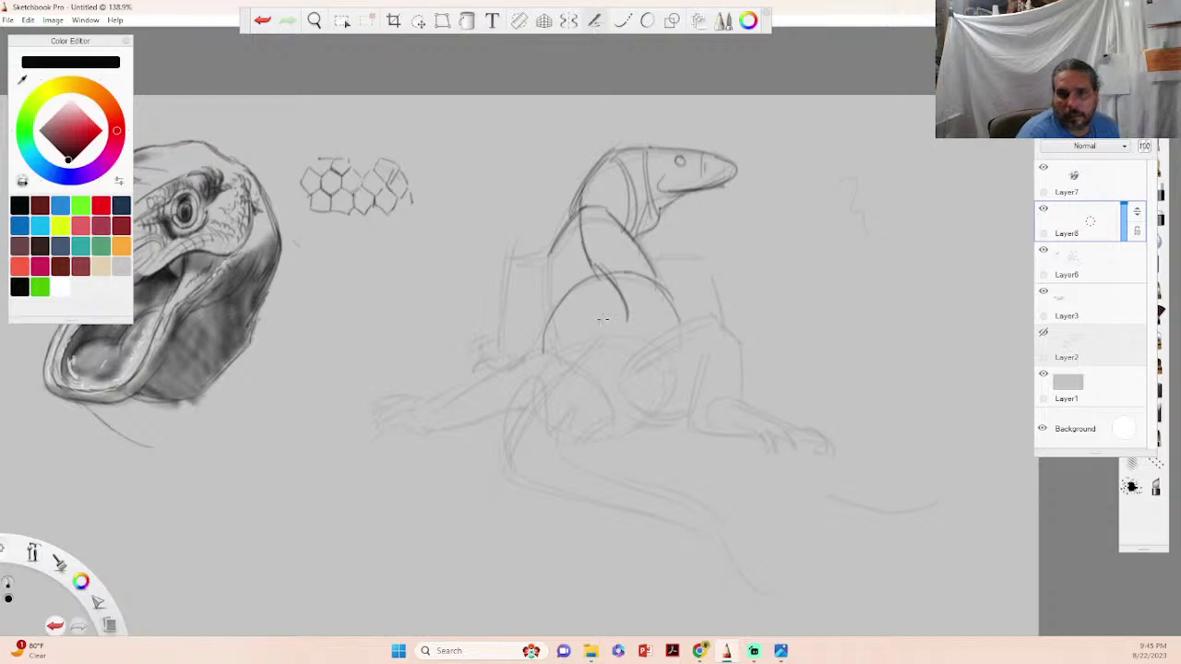
mouse_move(623, 314)
left_mouse_down()
mouse_move(557, 372)
mouse_move(591, 346)
mouse_move(550, 372)
mouse_move(581, 353)
mouse_move(521, 451)
left_mouse_up()
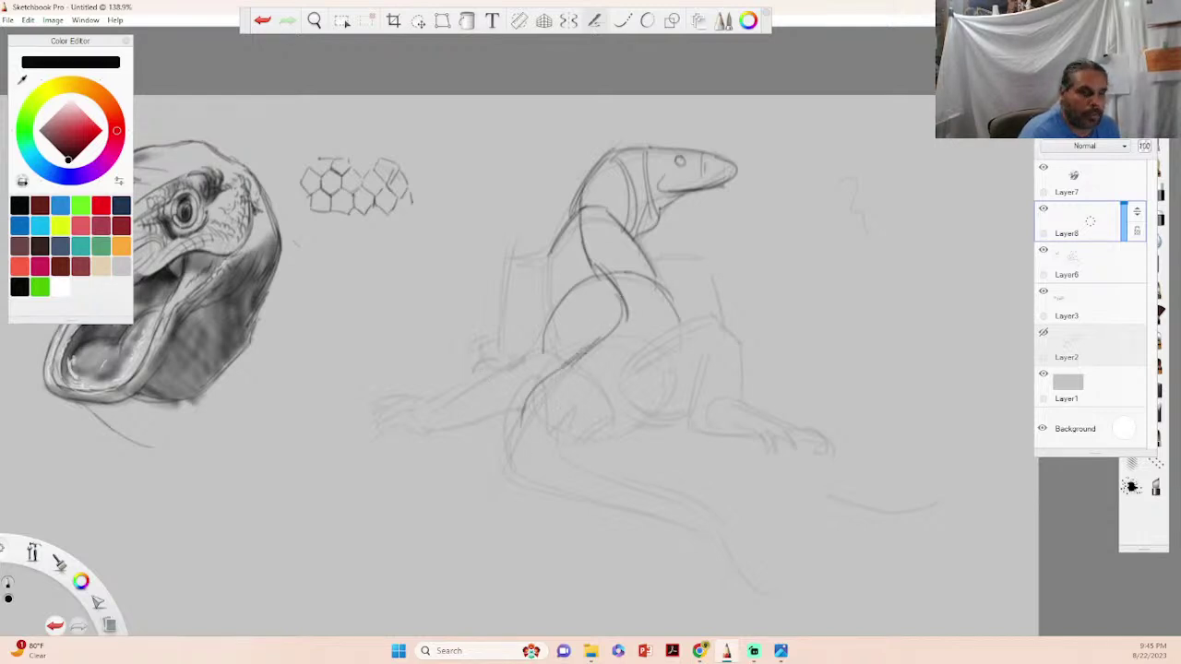
left_click_drag(537, 390, 579, 465)
mouse_move(533, 427)
left_mouse_down()
mouse_move(605, 472)
mouse_move(590, 469)
mouse_move(640, 476)
mouse_move(749, 580)
left_mouse_up()
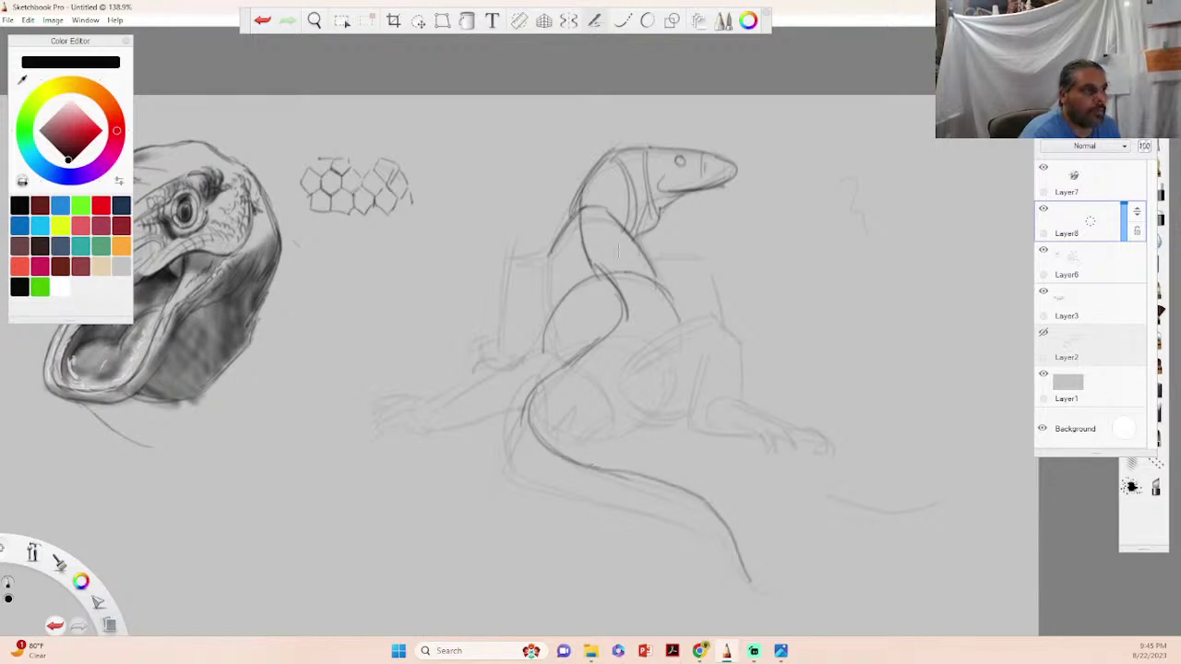
mouse_move(563, 335)
left_mouse_down()
mouse_move(545, 356)
mouse_move(583, 414)
mouse_move(677, 384)
mouse_move(683, 327)
left_mouse_up()
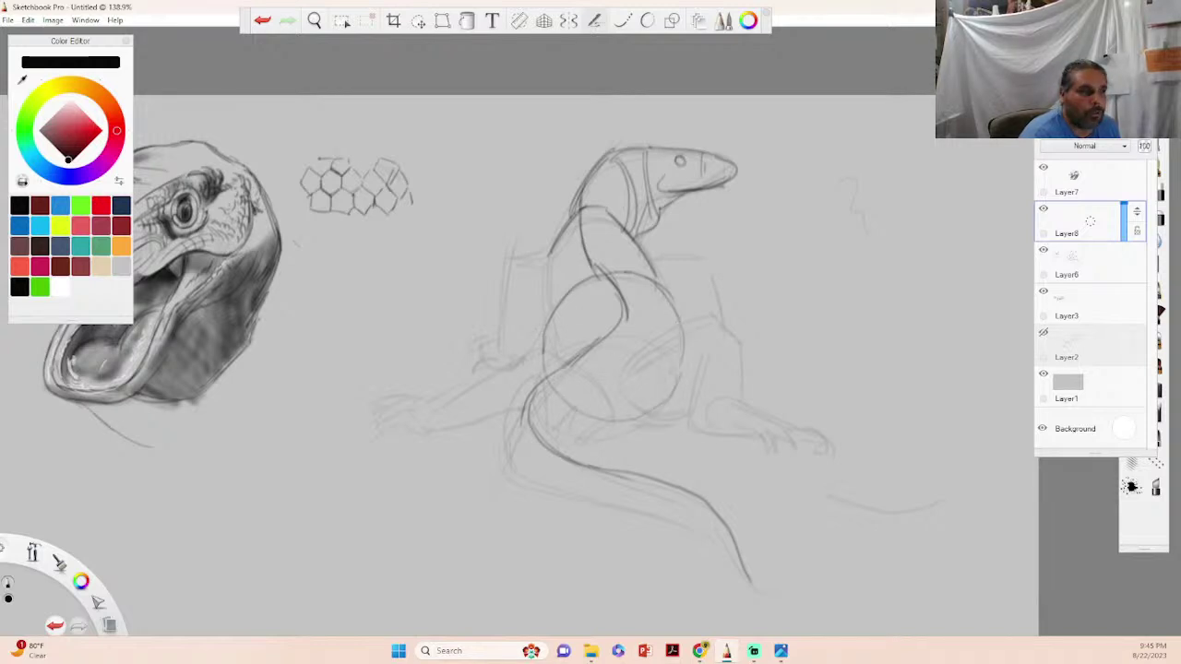
- Firm up the torso's head-facing side and construct the adjacent hind leg's thigh as a cylinder ending at the knee
mouse_move(651, 284)
left_mouse_down()
mouse_move(672, 340)
mouse_move(689, 334)
left_mouse_up()
left_click_drag(627, 360, 709, 325)
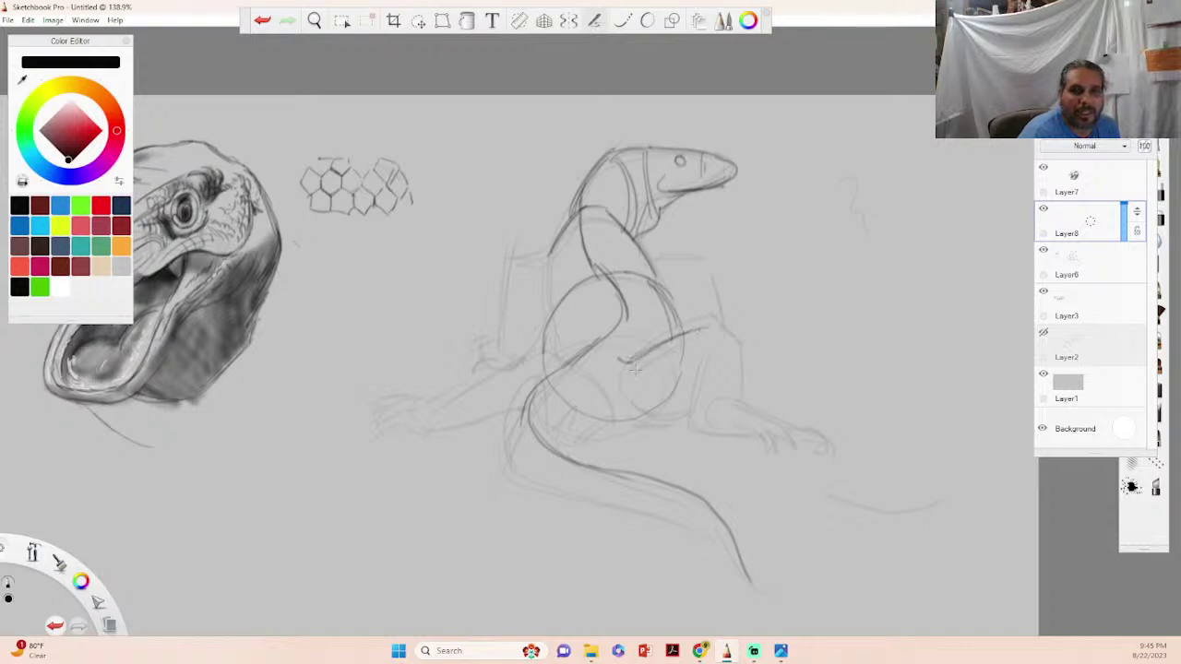
mouse_move(633, 365)
left_mouse_down()
mouse_move(637, 411)
mouse_move(683, 379)
left_mouse_up()
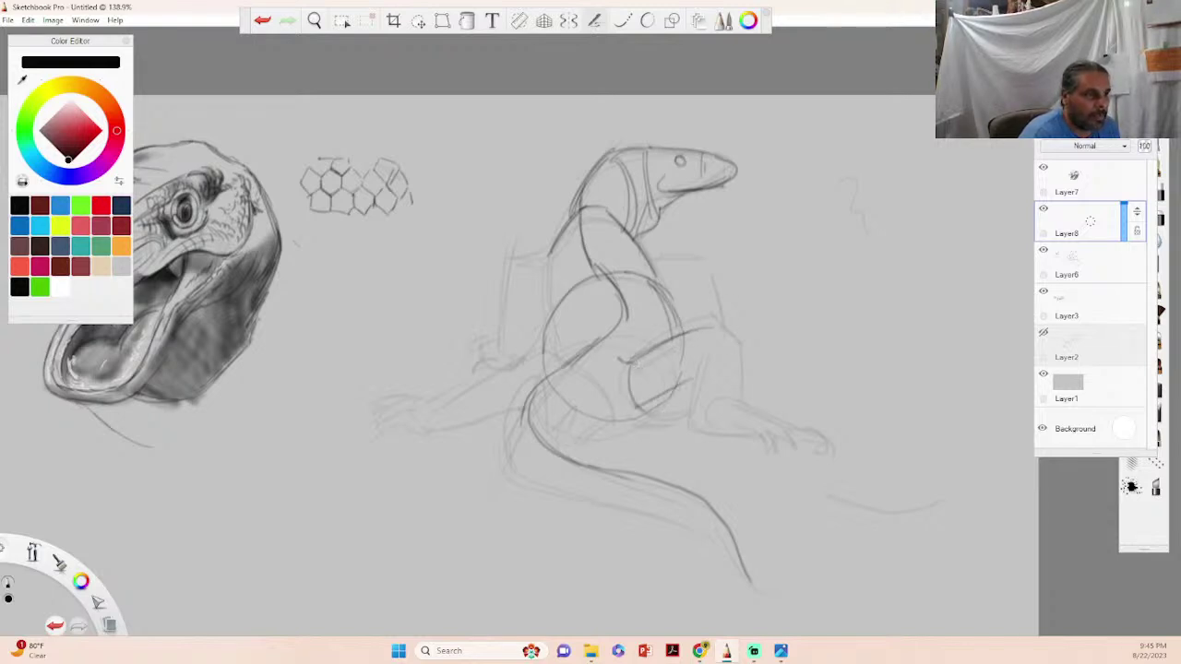
mouse_move(636, 420)
left_mouse_down()
mouse_move(697, 396)
mouse_move(703, 374)
mouse_move(673, 387)
left_mouse_up()
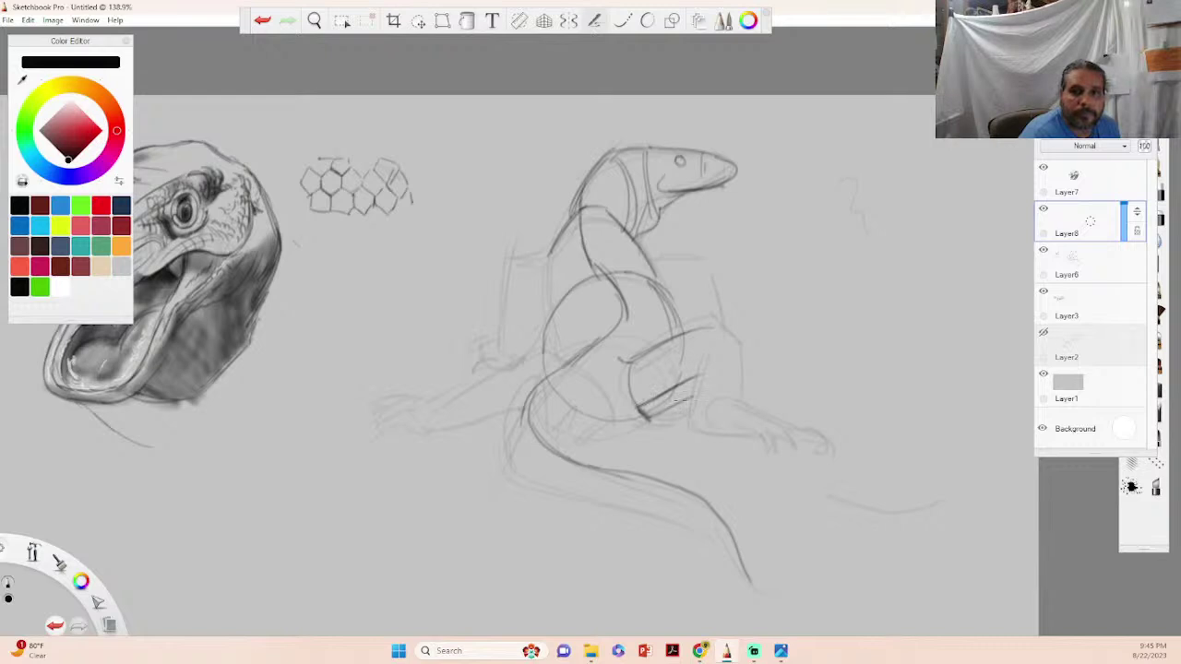
mouse_move(708, 349)
left_mouse_down()
mouse_move(689, 413)
mouse_move(700, 419)
left_mouse_up()
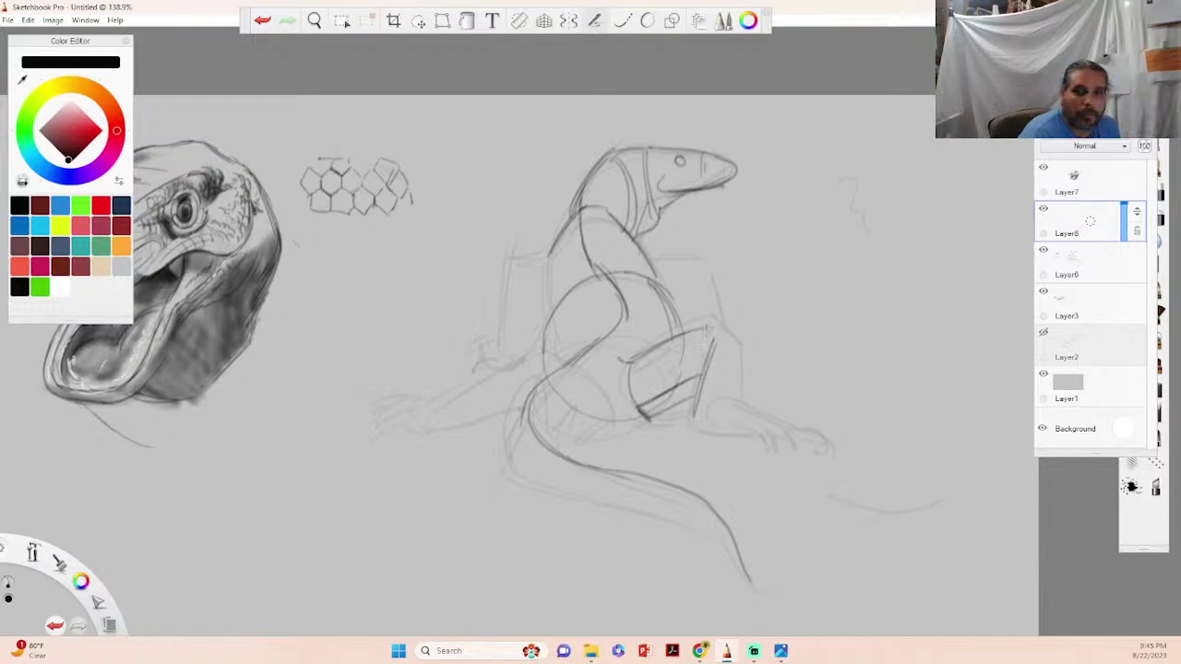
- Draw the bent hind leg's rounded knee and lower leg, and finish its foot with clawed toes
left_click_drag(710, 328, 732, 391)
mouse_move(703, 347)
left_mouse_down()
mouse_move(692, 397)
mouse_move(736, 398)
left_mouse_up()
mouse_move(707, 337)
left_mouse_down()
mouse_move(705, 393)
mouse_move(717, 387)
mouse_move(703, 391)
mouse_move(740, 404)
left_mouse_up()
mouse_move(697, 397)
left_mouse_down()
mouse_move(732, 381)
mouse_move(743, 406)
mouse_move(724, 430)
mouse_move(750, 435)
mouse_move(732, 430)
left_mouse_up()
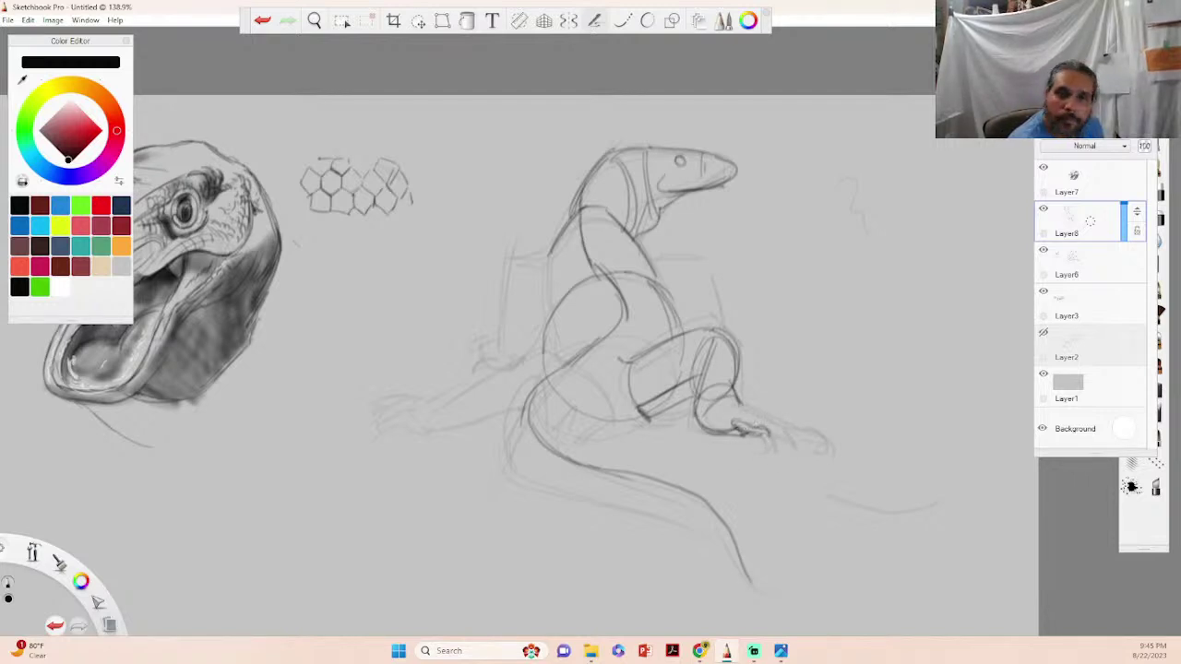
left_click_drag(759, 432, 767, 450)
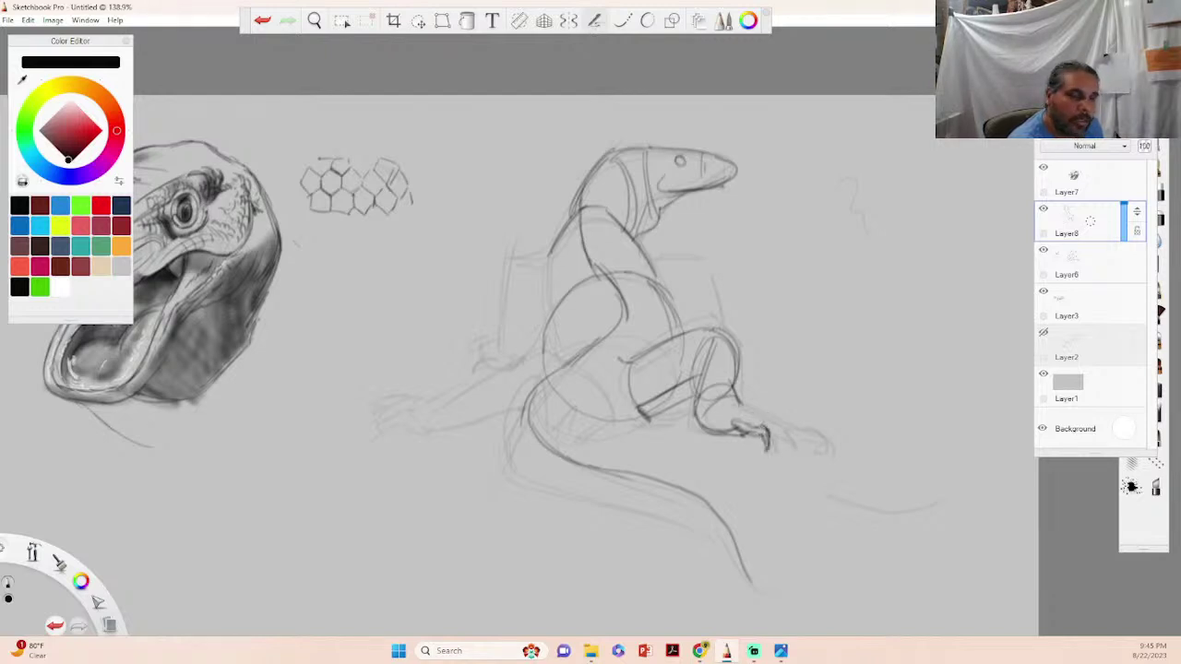
mouse_move(738, 400)
left_mouse_down()
mouse_move(793, 436)
mouse_move(792, 424)
mouse_move(809, 427)
mouse_move(808, 452)
mouse_move(797, 450)
mouse_move(817, 432)
mouse_move(829, 443)
left_mouse_up()
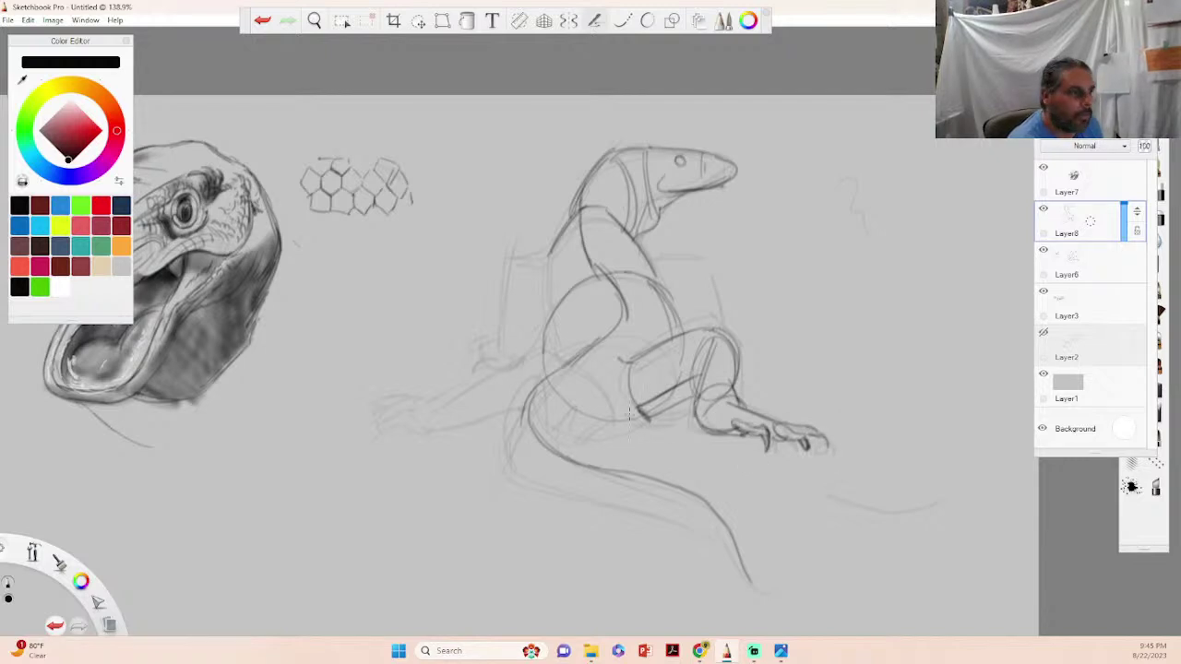
- Reinforce the underside of the bent thigh, and outline the opposite hind leg stretched outward with its spread toes
left_click_drag(633, 408, 701, 388)
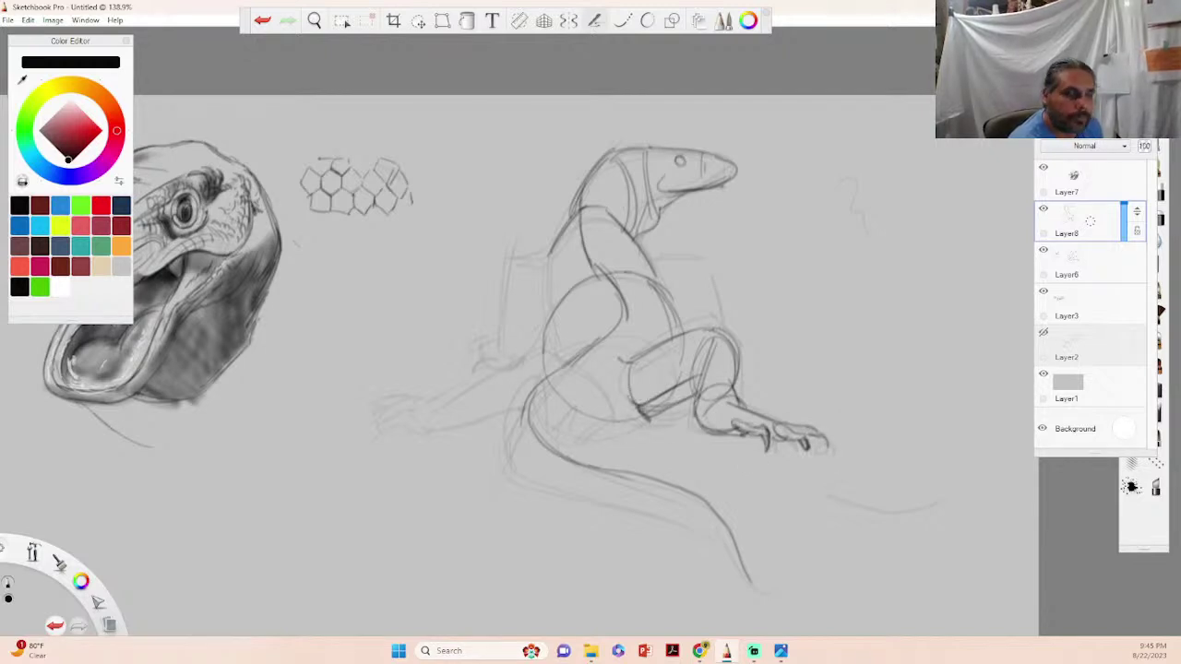
mouse_move(633, 415)
left_mouse_down()
mouse_move(581, 439)
mouse_move(576, 455)
mouse_move(633, 409)
left_mouse_up()
mouse_move(578, 360)
left_mouse_down()
mouse_move(624, 412)
mouse_move(542, 365)
mouse_move(524, 384)
mouse_move(509, 354)
mouse_move(487, 373)
mouse_move(507, 423)
mouse_move(430, 417)
left_mouse_up()
mouse_move(487, 369)
left_mouse_down()
mouse_move(430, 389)
mouse_move(439, 419)
mouse_move(370, 436)
mouse_move(427, 395)
mouse_move(334, 400)
mouse_move(413, 388)
left_mouse_up()
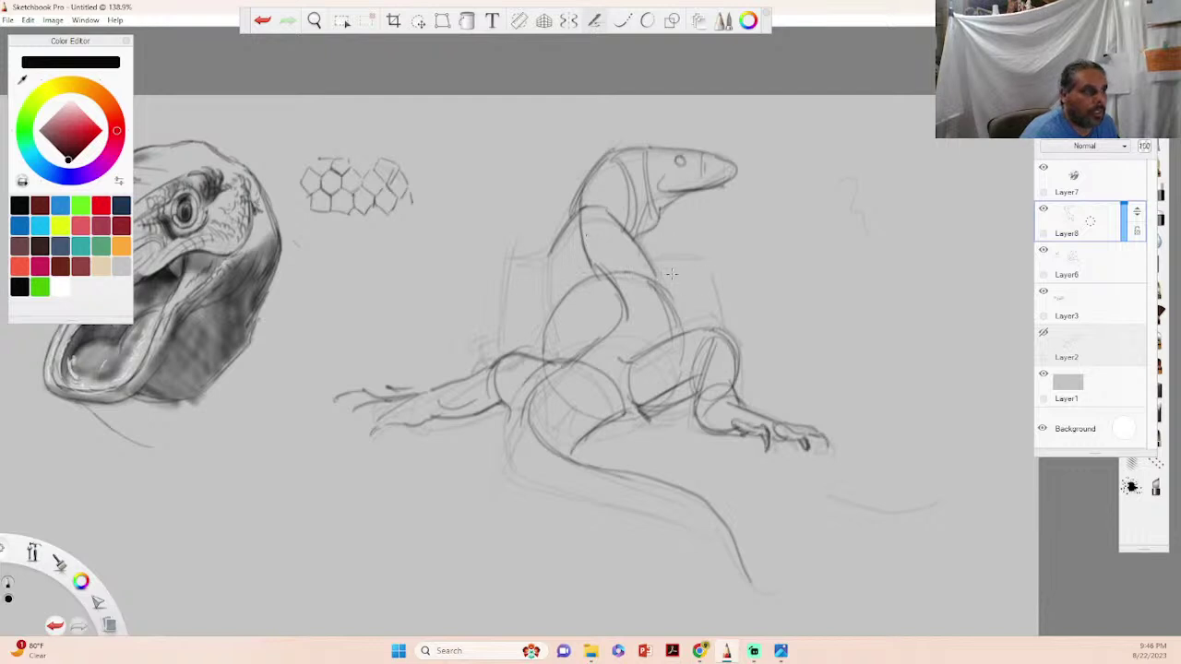
- Beside the figure, sketch a small study of a pair of bent legs with feet, plus loose curved limb strokes below it
left_click_drag(903, 205, 870, 264)
mouse_move(908, 227)
left_mouse_down()
mouse_move(898, 271)
mouse_move(871, 268)
mouse_move(912, 231)
mouse_move(978, 227)
left_mouse_up()
mouse_move(965, 202)
left_mouse_down()
mouse_move(991, 205)
mouse_move(998, 242)
left_mouse_up()
left_click_drag(969, 231, 969, 278)
left_click_drag(975, 274, 995, 264)
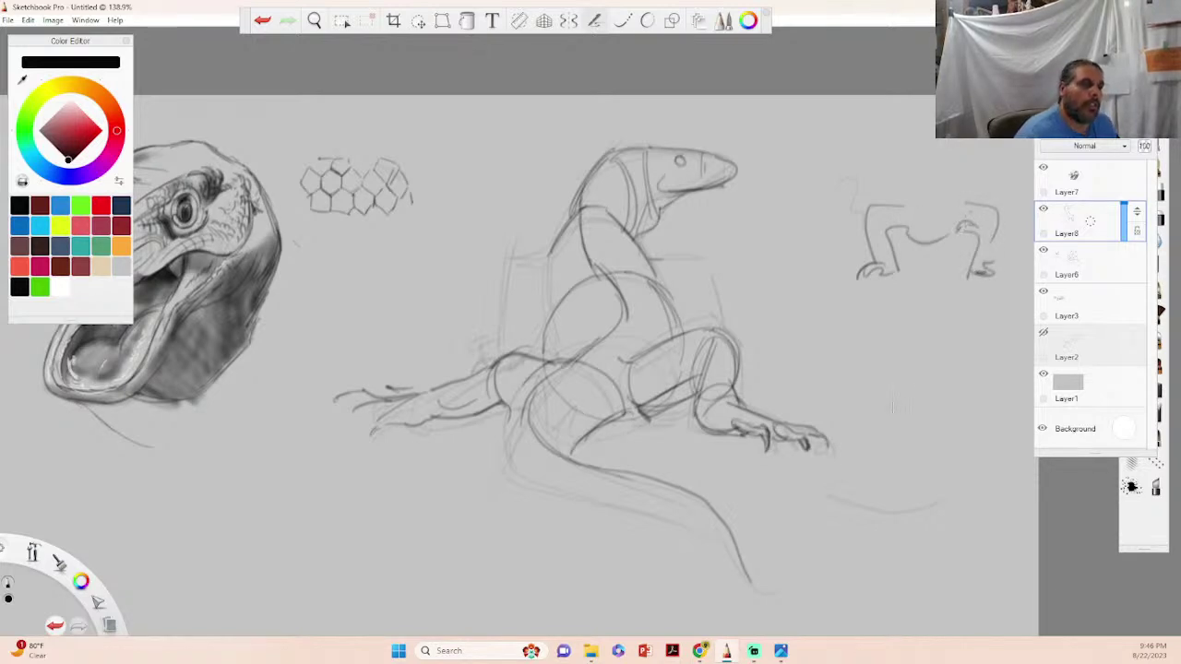
left_click_drag(922, 301, 894, 364)
mouse_move(934, 295)
left_mouse_down()
mouse_move(899, 339)
mouse_move(960, 369)
left_mouse_up()
mouse_move(960, 367)
left_mouse_down()
mouse_move(971, 412)
mouse_move(914, 436)
left_mouse_up()
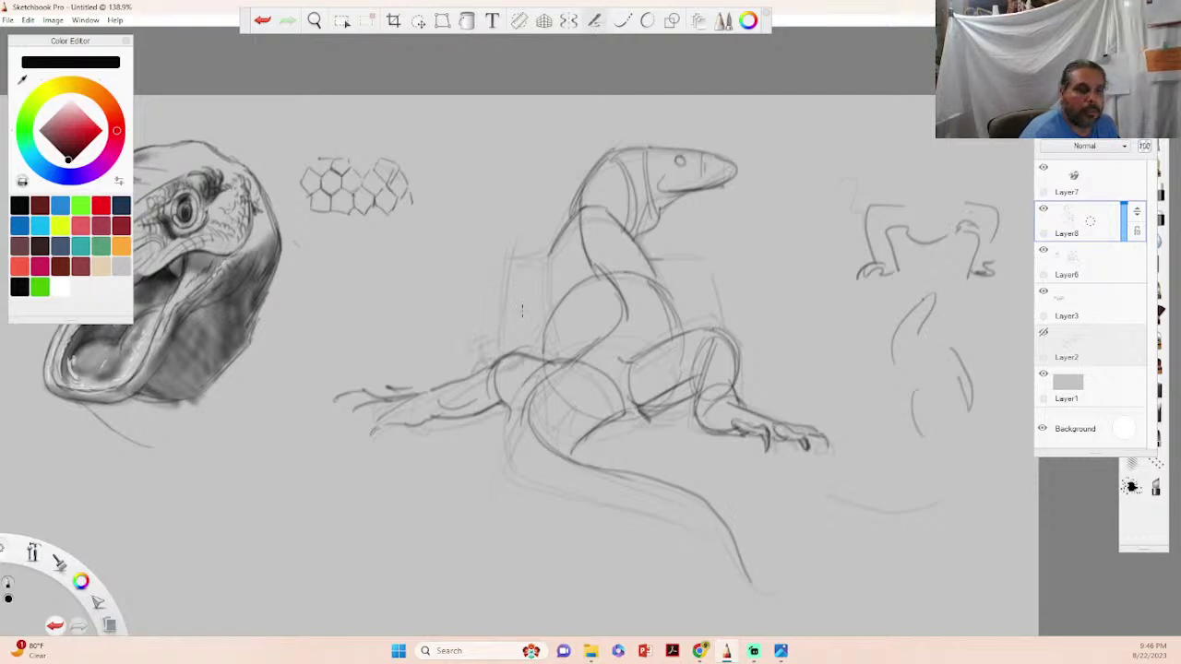
- Build both forelegs as cylinders with rounded joints on either side of the torso, including the far foot's toes
mouse_move(535, 311)
left_mouse_down()
mouse_move(540, 361)
mouse_move(537, 353)
left_mouse_up()
left_click_drag(537, 268, 536, 337)
left_click_drag(541, 236, 533, 333)
mouse_move(536, 261)
left_mouse_down()
mouse_move(484, 255)
mouse_move(535, 249)
mouse_move(508, 247)
mouse_move(504, 310)
left_mouse_up()
left_click_drag(508, 241, 500, 323)
mouse_move(501, 283)
left_mouse_down()
mouse_move(501, 316)
mouse_move(500, 289)
mouse_move(518, 331)
mouse_move(504, 329)
mouse_move(527, 341)
mouse_move(495, 347)
mouse_move(502, 334)
mouse_move(502, 364)
mouse_move(474, 351)
left_mouse_up()
mouse_move(688, 283)
left_mouse_down()
mouse_move(653, 292)
mouse_move(705, 262)
mouse_move(699, 291)
mouse_move(698, 272)
mouse_move(723, 323)
left_mouse_up()
left_click_drag(690, 286, 687, 334)
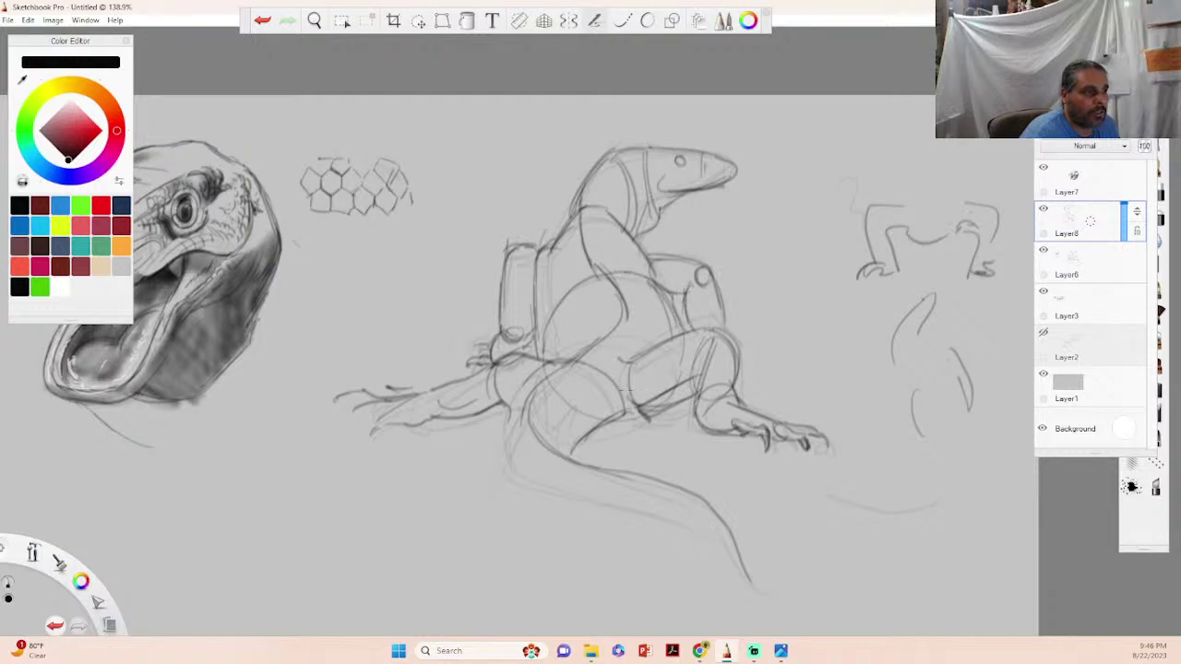
- Thicken the base of the tail where it bends from the hips, and wrap cross-contours around the pelvis and tail base
left_click_drag(522, 387, 513, 442)
left_click_drag(557, 374, 533, 450)
left_click_drag(510, 406, 514, 467)
left_click_drag(519, 390, 502, 470)
mouse_move(513, 413)
left_mouse_down()
mouse_move(500, 478)
mouse_move(499, 454)
left_mouse_up()
left_click_drag(500, 457, 524, 487)
mouse_move(530, 405)
left_mouse_down()
mouse_move(494, 441)
mouse_move(578, 454)
left_mouse_up()
left_click_drag(522, 387, 578, 435)
left_click_drag(543, 367, 615, 419)
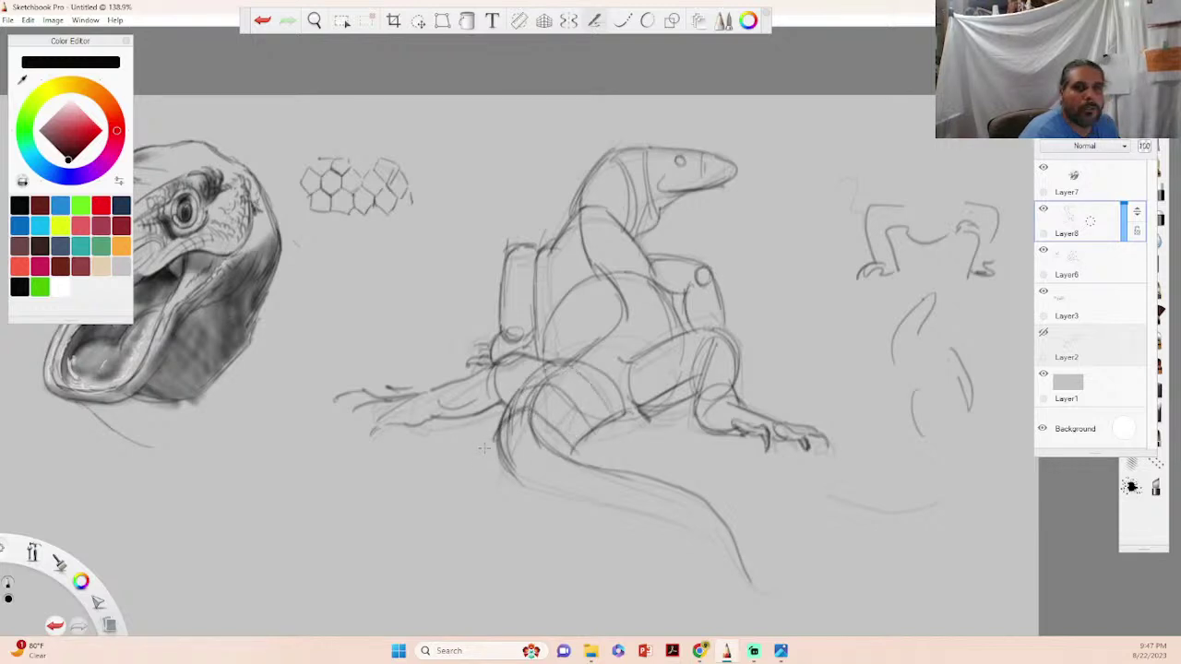
- Outline the tapering tail to its tip and add evenly spaced cross-contour rings along its length
mouse_move(522, 433)
left_mouse_down()
mouse_move(540, 482)
mouse_move(560, 447)
mouse_move(618, 463)
left_mouse_up()
mouse_move(511, 468)
left_mouse_down()
mouse_move(568, 496)
mouse_move(525, 483)
mouse_move(566, 494)
mouse_move(585, 461)
mouse_move(573, 495)
mouse_move(539, 507)
mouse_move(512, 481)
mouse_move(646, 502)
mouse_move(576, 525)
mouse_move(560, 491)
mouse_move(676, 517)
mouse_move(595, 509)
mouse_move(652, 514)
mouse_move(744, 563)
left_mouse_up()
left_click_drag(601, 469, 671, 509)
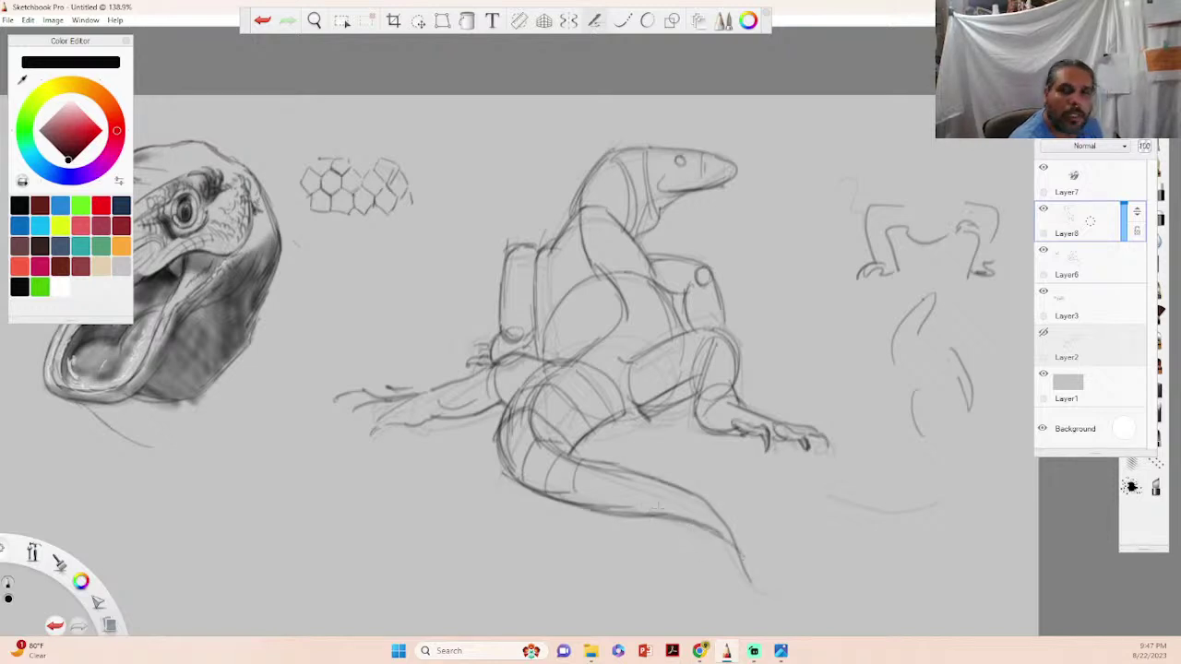
mouse_move(581, 461)
left_mouse_down()
mouse_move(575, 500)
mouse_move(603, 514)
left_mouse_up()
left_click_drag(615, 463, 597, 512)
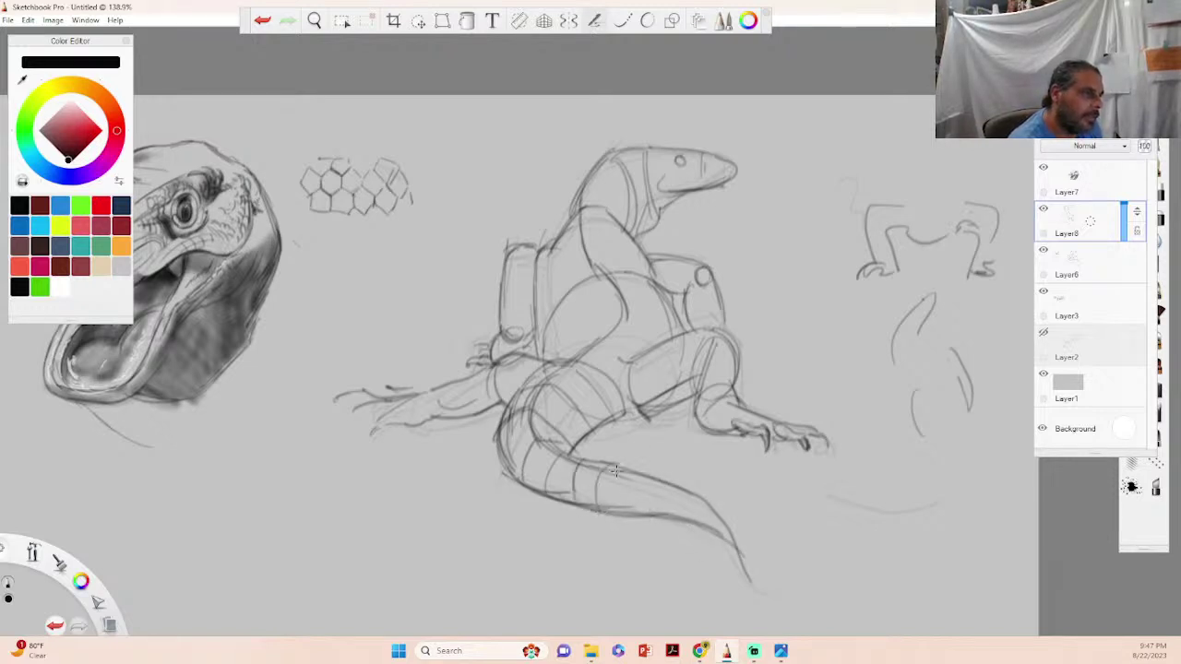
mouse_move(639, 474)
left_mouse_down()
mouse_move(626, 512)
mouse_move(682, 516)
mouse_move(745, 554)
left_mouse_up()
mouse_move(712, 507)
left_mouse_down()
mouse_move(767, 581)
mouse_move(777, 574)
left_mouse_up()
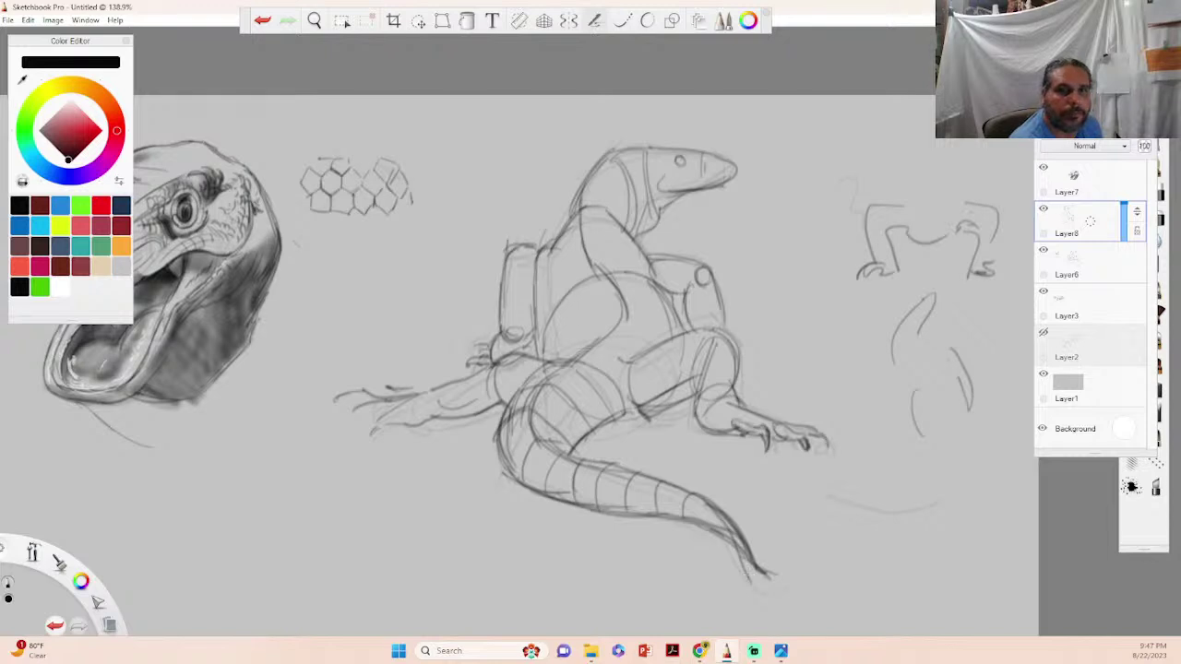
- Darken the spine line, add upper-body and foreleg cross-contours, and strengthen the mouth line
mouse_move(591, 360)
left_mouse_down()
mouse_move(609, 269)
mouse_move(590, 251)
mouse_move(583, 201)
left_mouse_up()
mouse_move(540, 292)
left_mouse_down()
mouse_move(574, 251)
mouse_move(633, 247)
left_mouse_up()
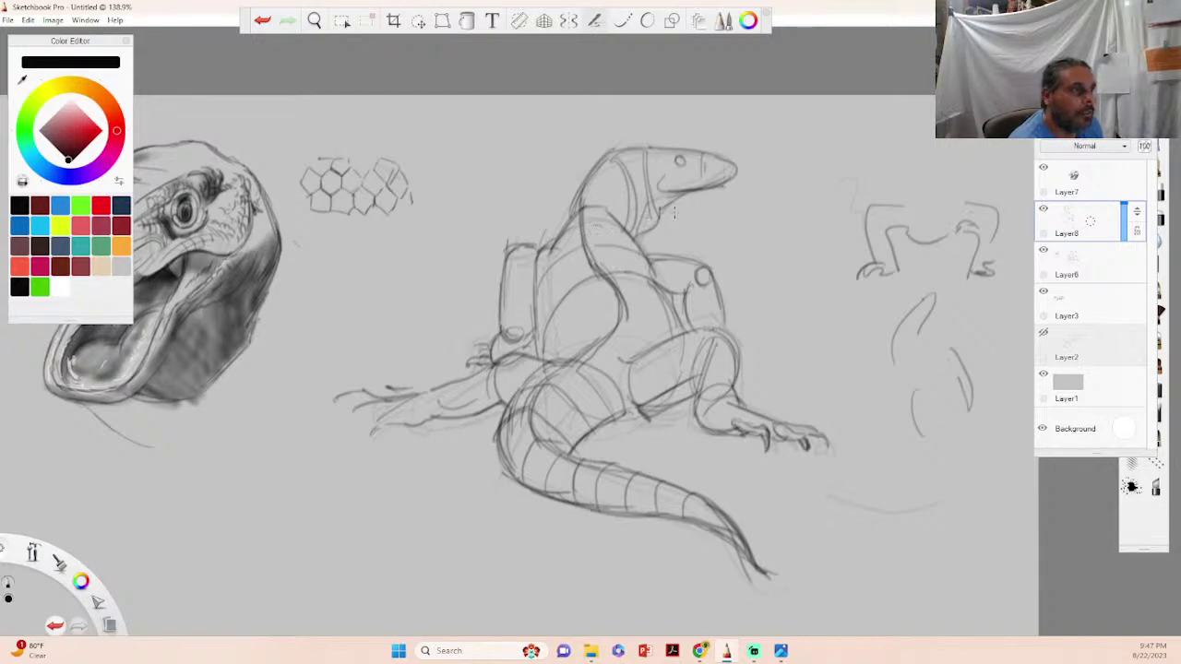
left_click_drag(655, 190, 701, 183)
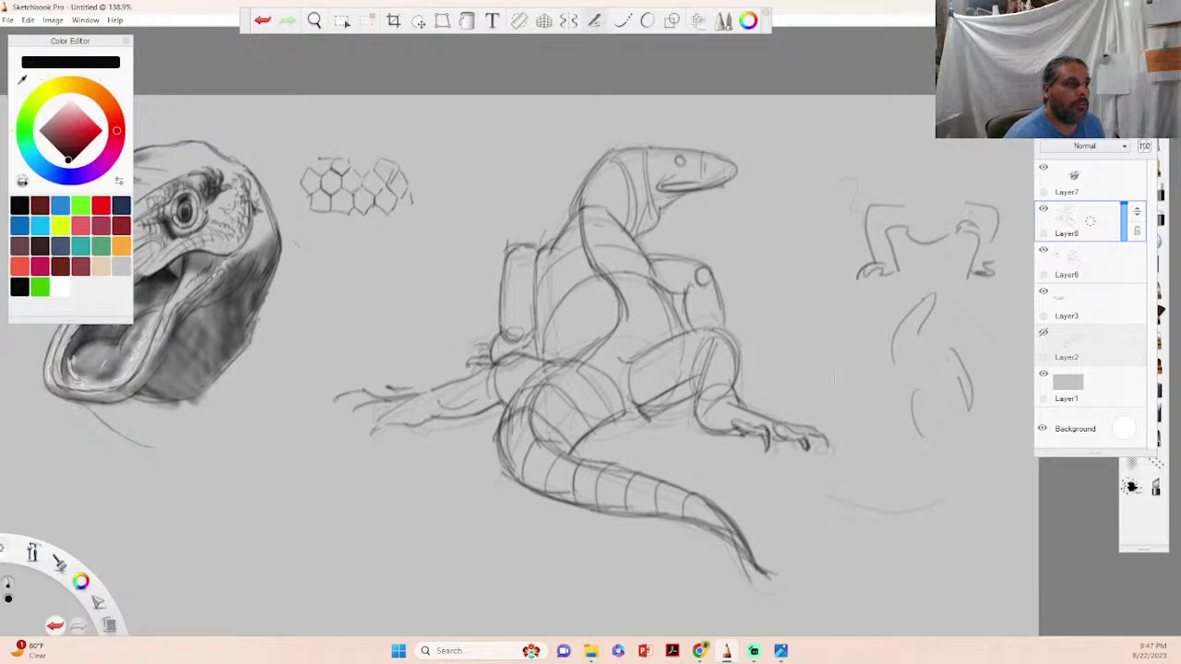
mouse_move(666, 262)
left_mouse_down()
mouse_move(677, 293)
mouse_move(716, 308)
left_mouse_up()
mouse_move(504, 299)
left_mouse_down()
mouse_move(530, 296)
mouse_move(540, 364)
left_mouse_up()
left_click_drag(534, 282, 539, 355)
- Hide Layer6, lower Layer8's opacity to about 52, and add a new layer above it
left_click(1044, 252)
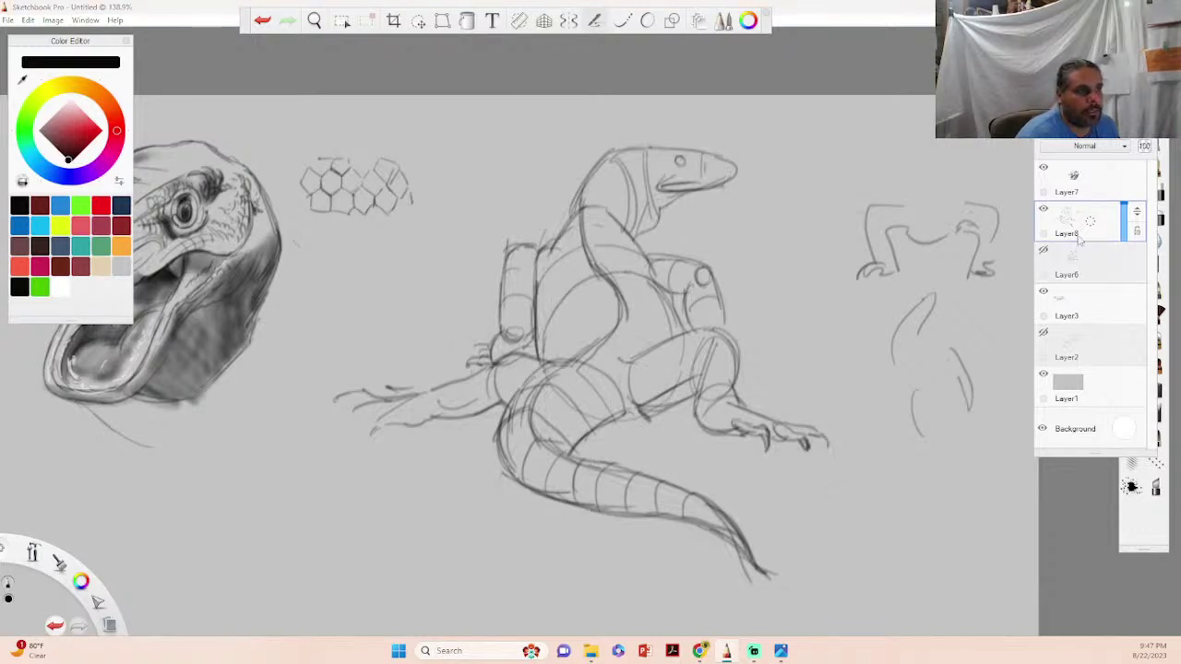
left_click(1124, 221)
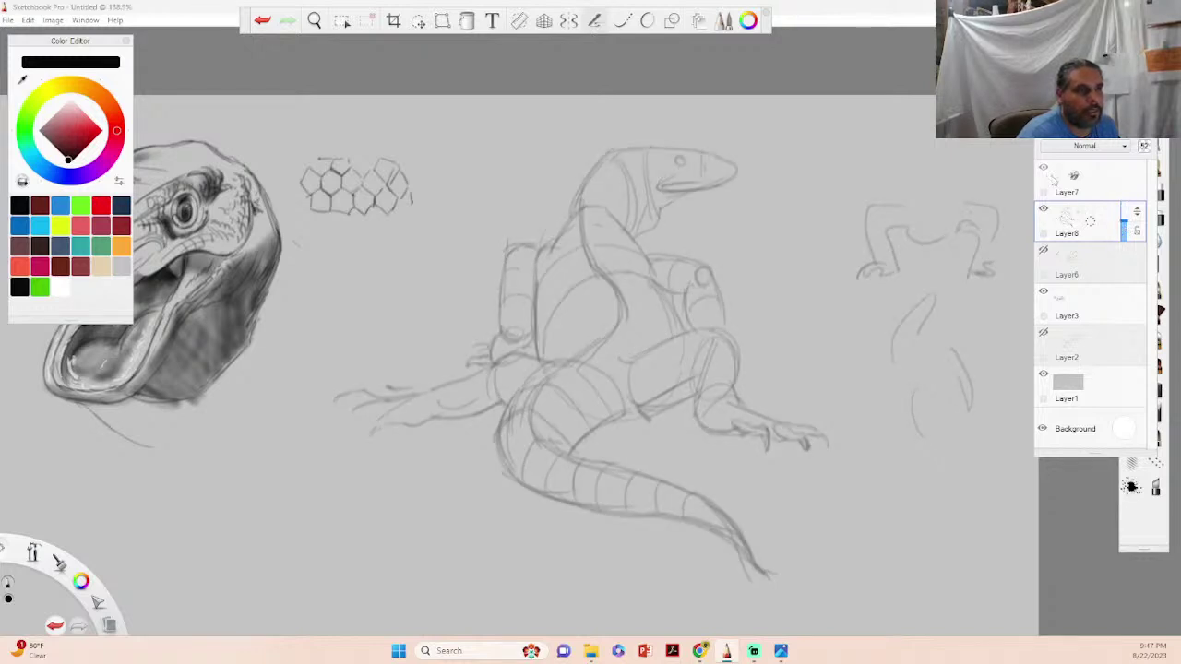
key("ctrl+l")
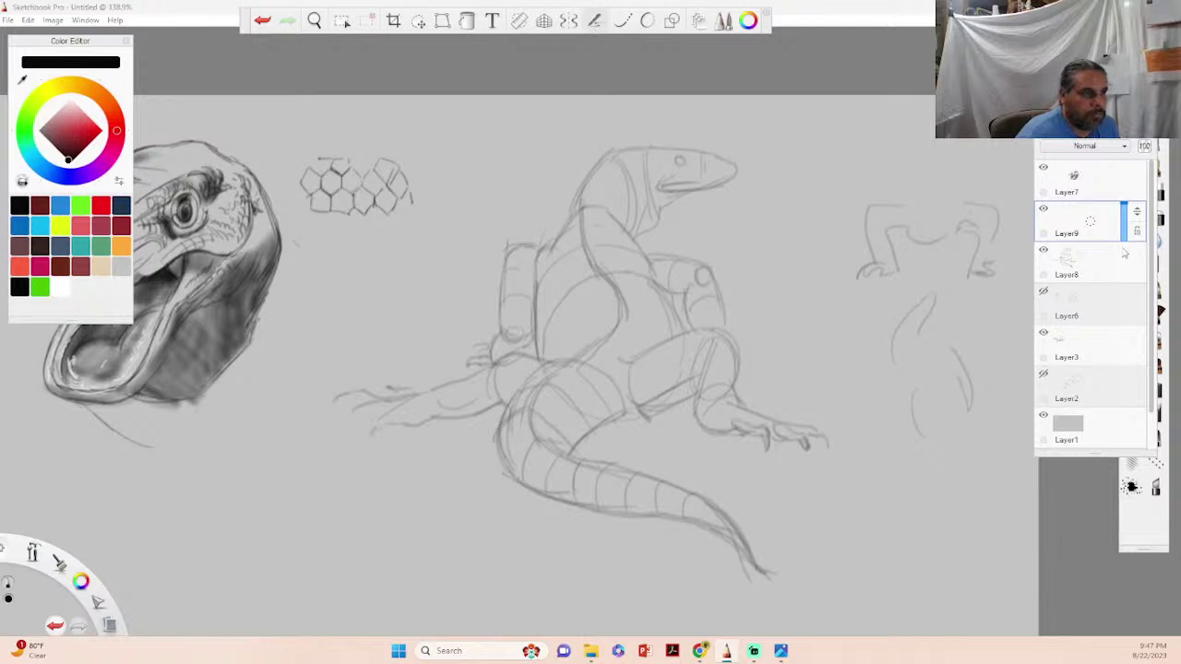
- Draw the detailed dark eye with its brow ridge, the snout contour and the nostril on the new layer
left_click_drag(33, 553, 150, 457)
left_click_drag(691, 255, 708, 267)
left_click(716, 216)
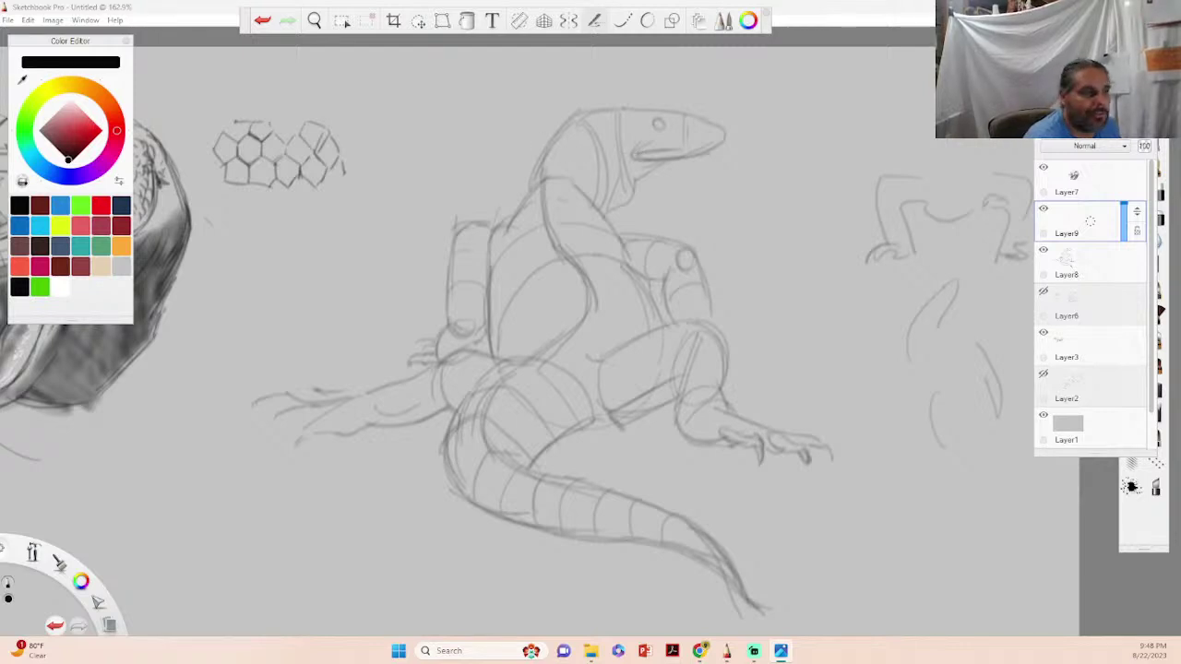
left_click(651, 124)
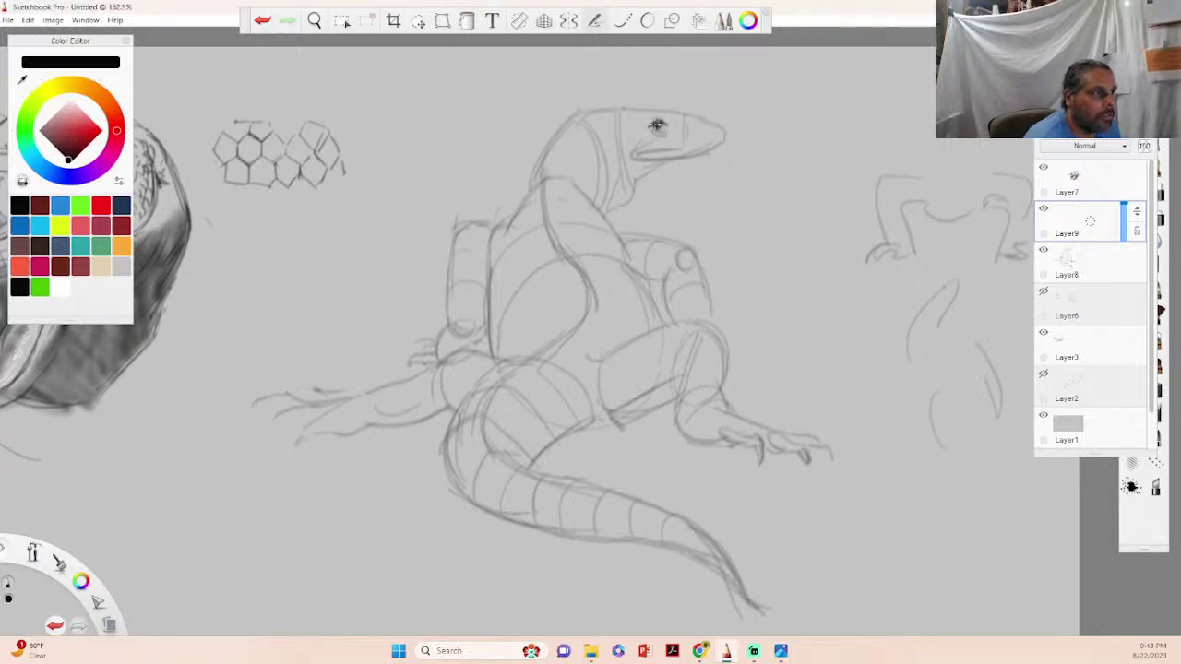
left_click_drag(653, 121, 662, 127)
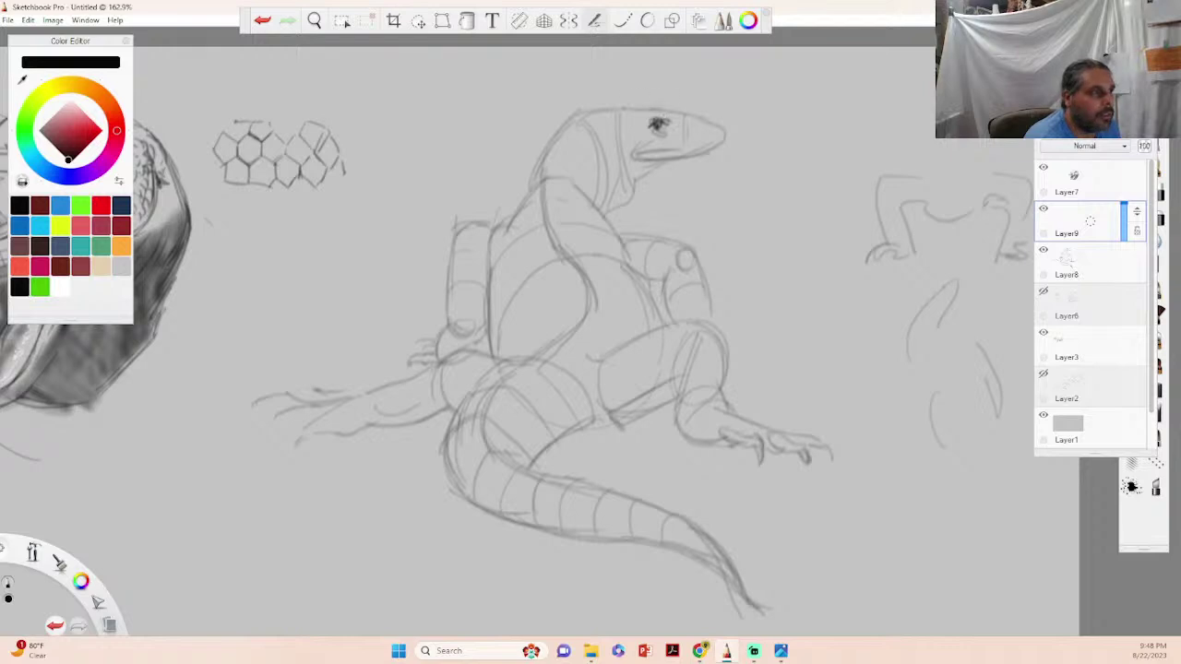
left_click_drag(639, 112, 653, 124)
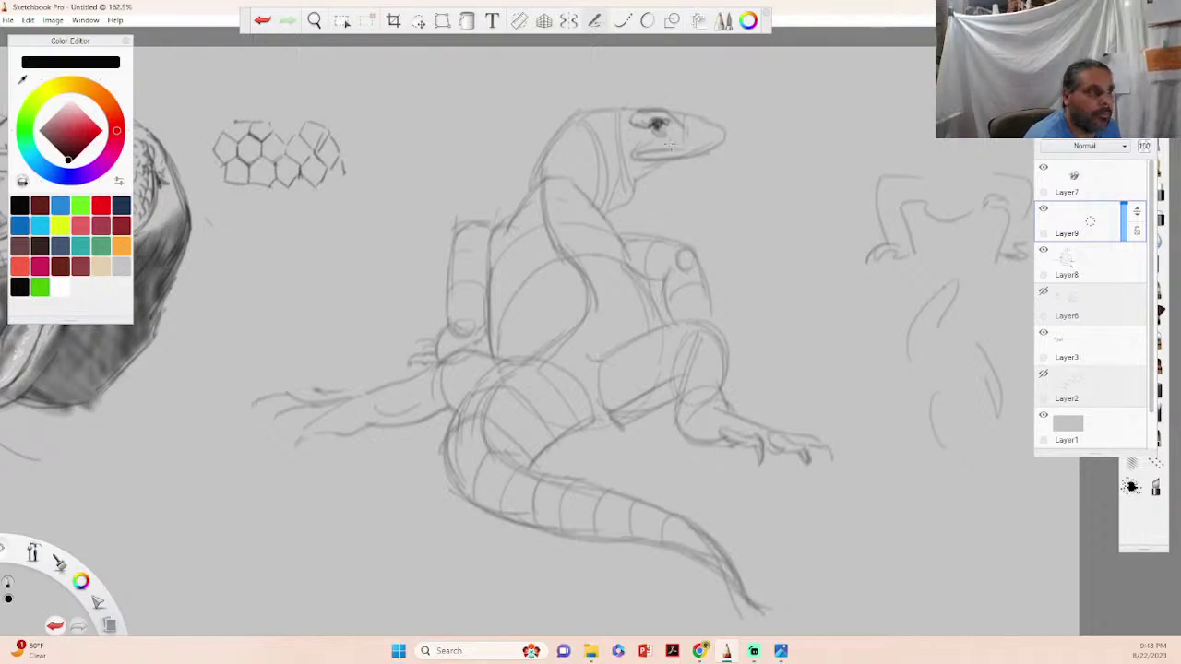
left_click_drag(679, 113, 716, 128)
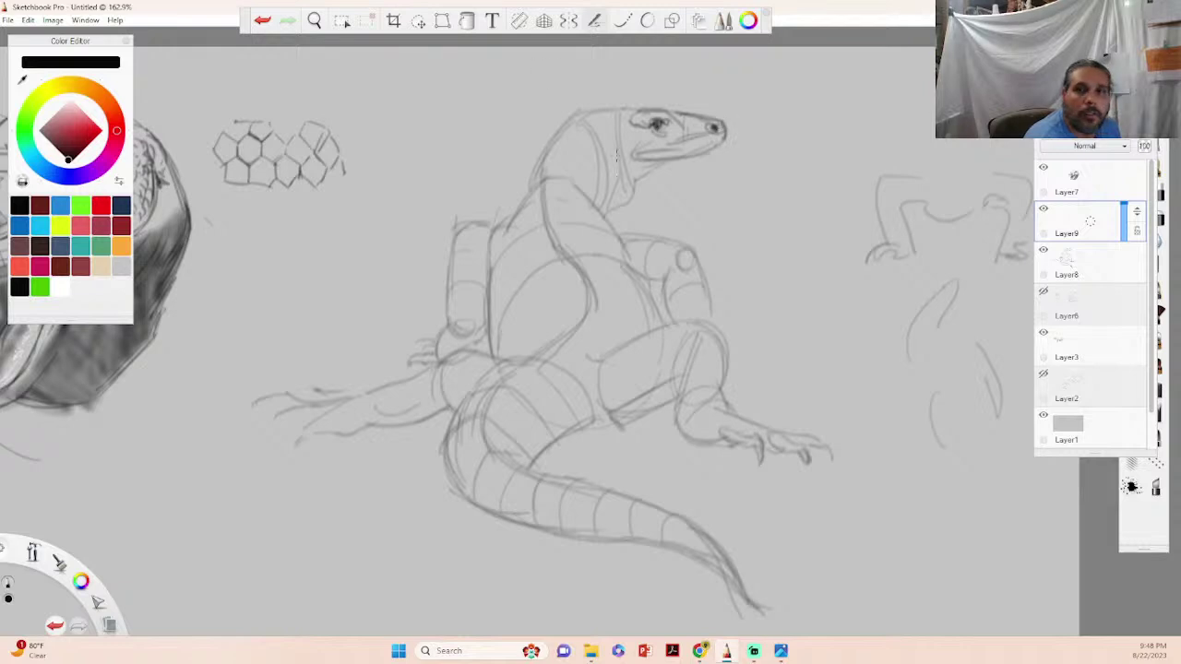
- Define the lower jaw, the back edge of the head, and the throat and neck folds of the komodo dragon with dark lines
mouse_move(646, 153)
left_mouse_down()
mouse_move(704, 152)
mouse_move(729, 134)
mouse_move(625, 163)
mouse_move(651, 162)
left_mouse_up()
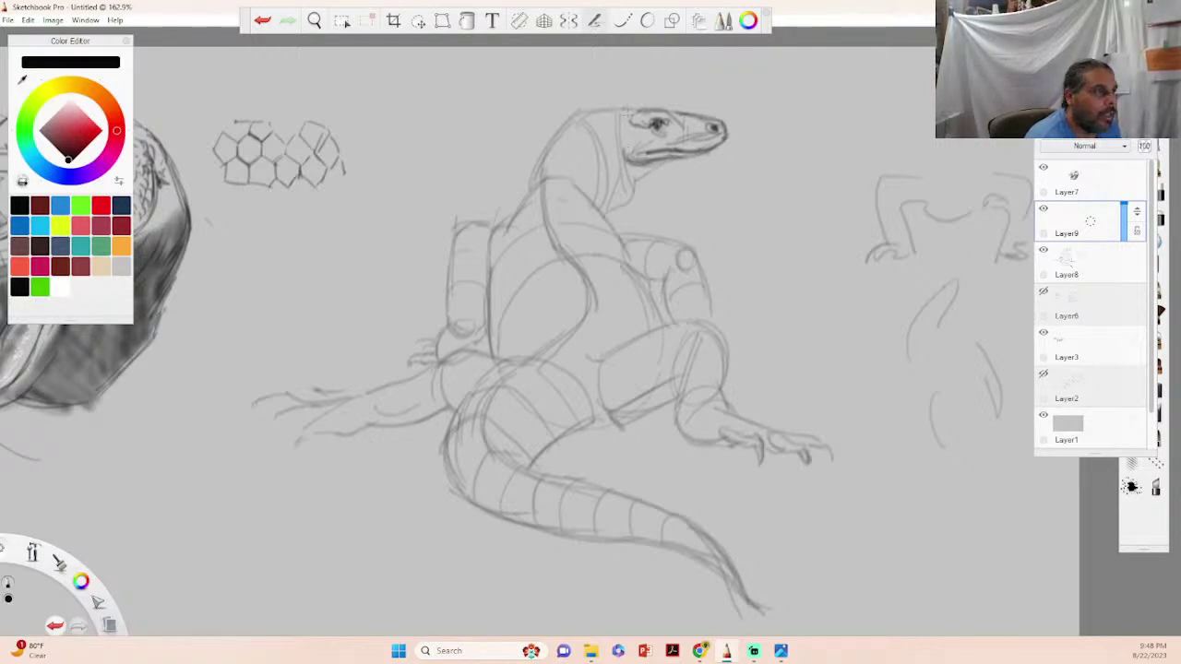
left_click_drag(612, 111, 631, 205)
left_click_drag(613, 148, 619, 171)
mouse_move(611, 117)
left_mouse_down()
mouse_move(615, 146)
mouse_move(641, 109)
mouse_move(669, 162)
mouse_move(626, 202)
mouse_move(606, 198)
mouse_move(626, 195)
mouse_move(607, 217)
mouse_move(603, 187)
left_mouse_up()
left_click_drag(605, 184, 593, 203)
left_click_drag(609, 144, 596, 199)
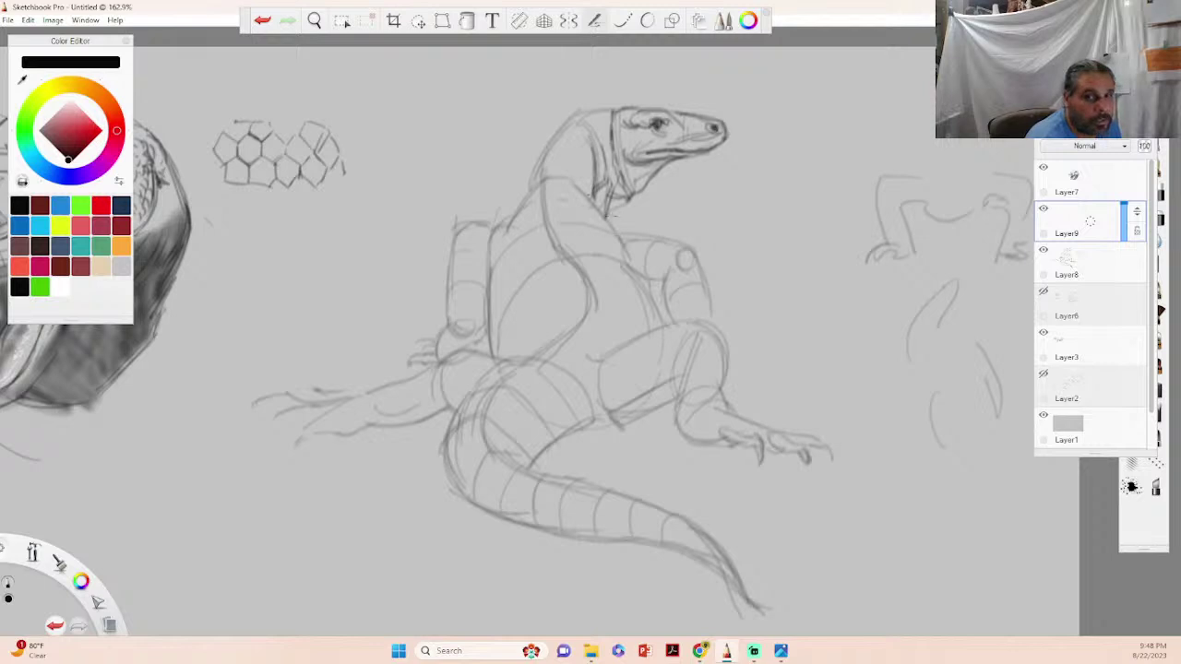
left_click_drag(610, 220, 641, 184)
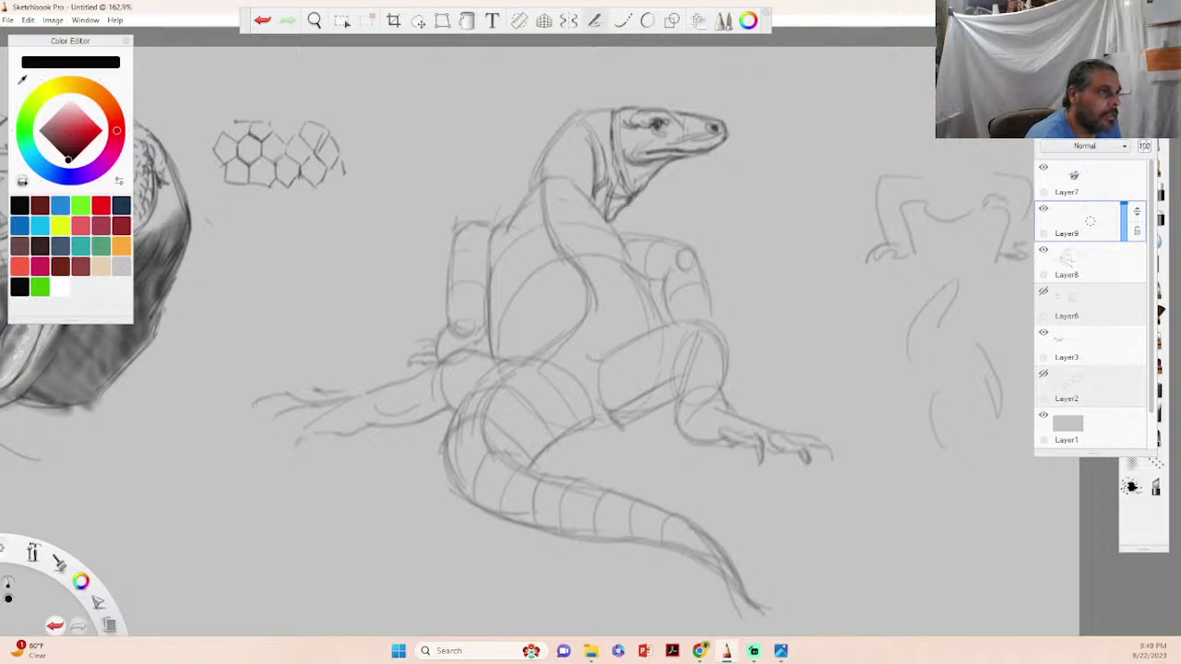
mouse_move(590, 128)
left_mouse_down()
mouse_move(601, 173)
mouse_move(595, 151)
mouse_move(590, 177)
mouse_move(580, 141)
mouse_move(593, 216)
left_mouse_up()
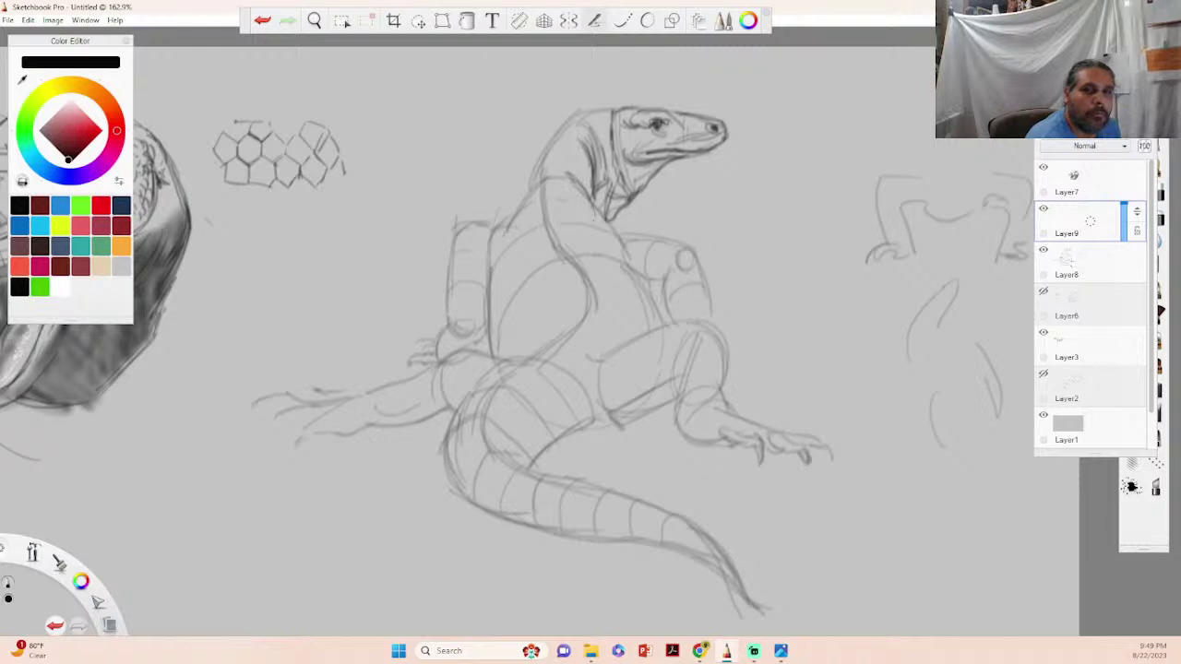
- Darken the nape, shoulder and chest contours, and sketch a small crosshatched patch of scales on the upper back
left_click_drag(537, 184, 563, 128)
mouse_move(553, 134)
left_mouse_down()
mouse_move(584, 111)
mouse_move(614, 109)
left_mouse_up()
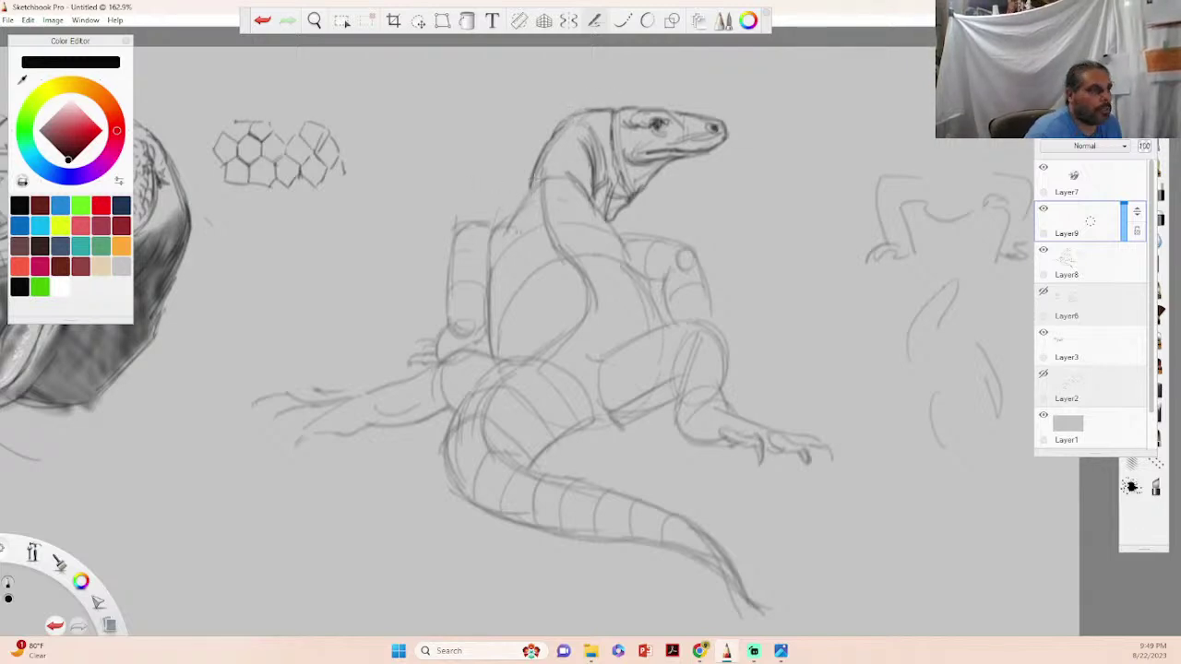
left_click_drag(528, 194, 489, 255)
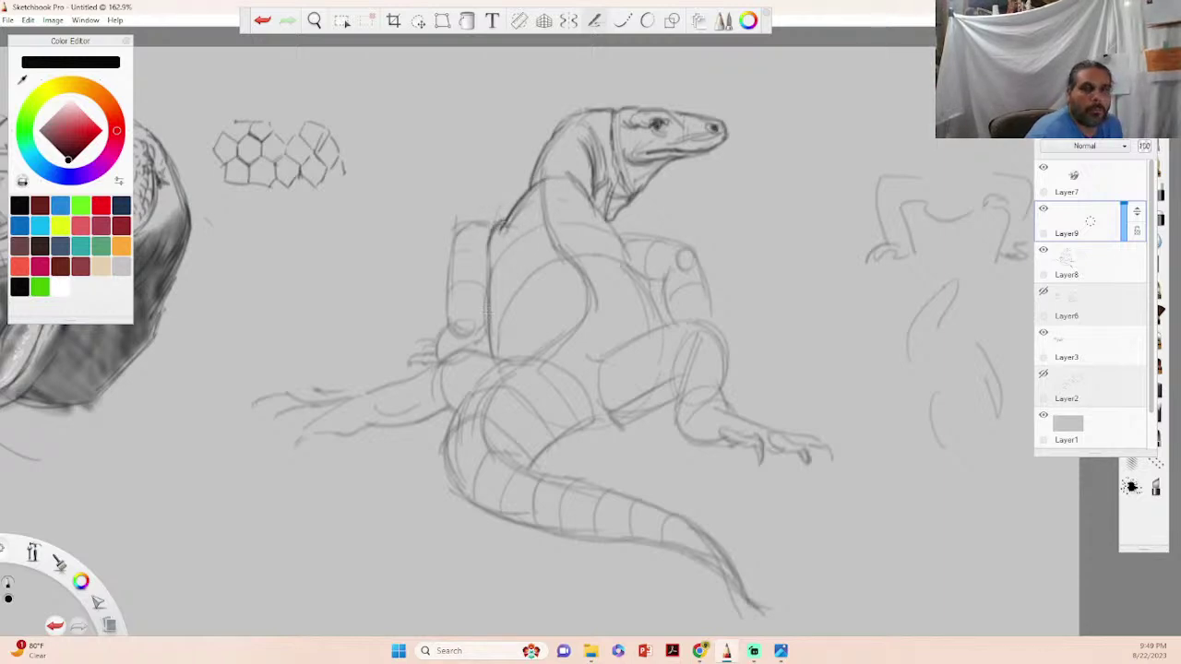
left_click_drag(570, 179, 647, 301)
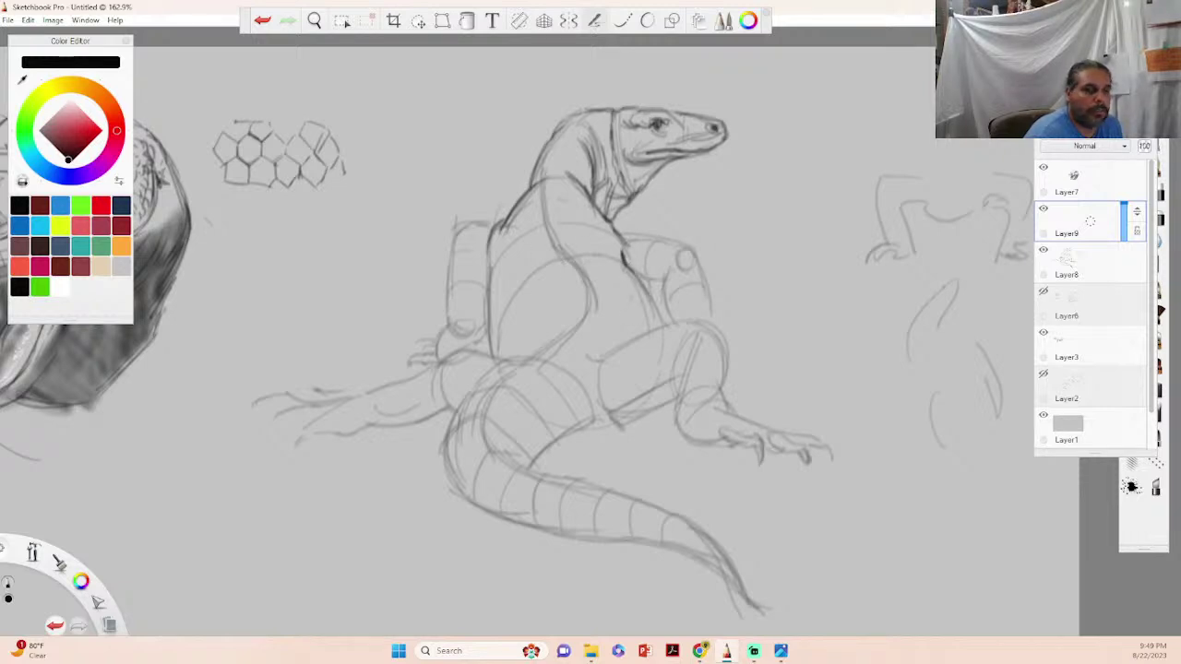
mouse_move(545, 255)
left_mouse_down()
mouse_move(521, 293)
mouse_move(567, 299)
mouse_move(565, 282)
mouse_move(570, 297)
mouse_move(535, 274)
mouse_move(561, 291)
left_mouse_up()
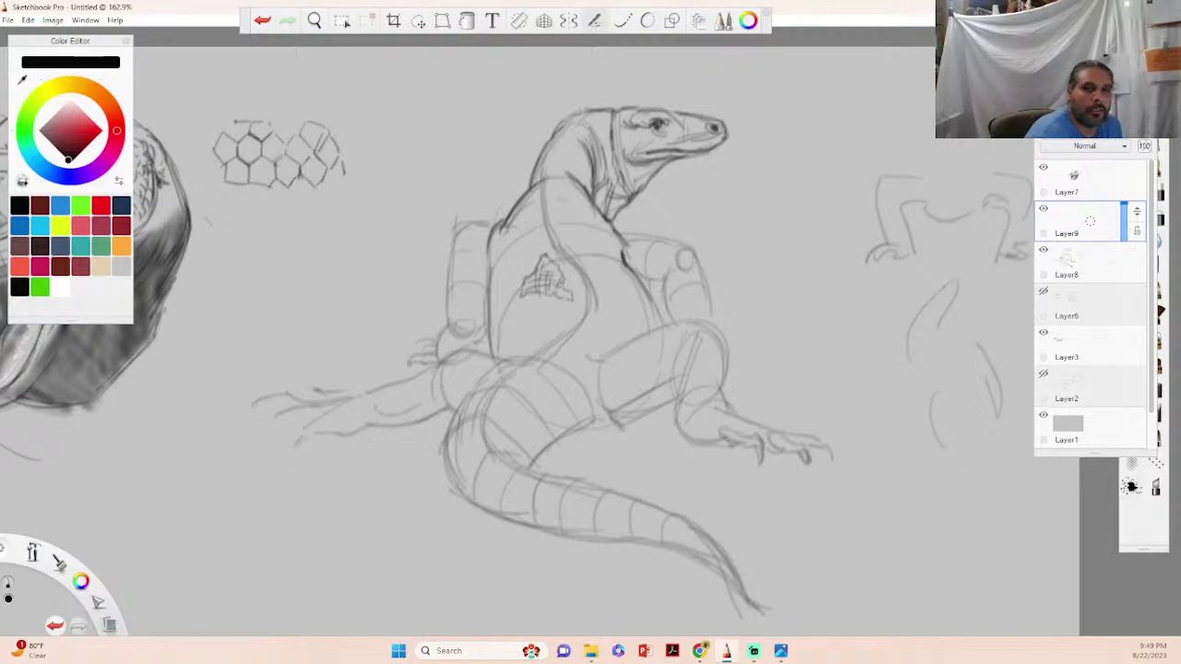
left_click_drag(487, 245, 492, 275)
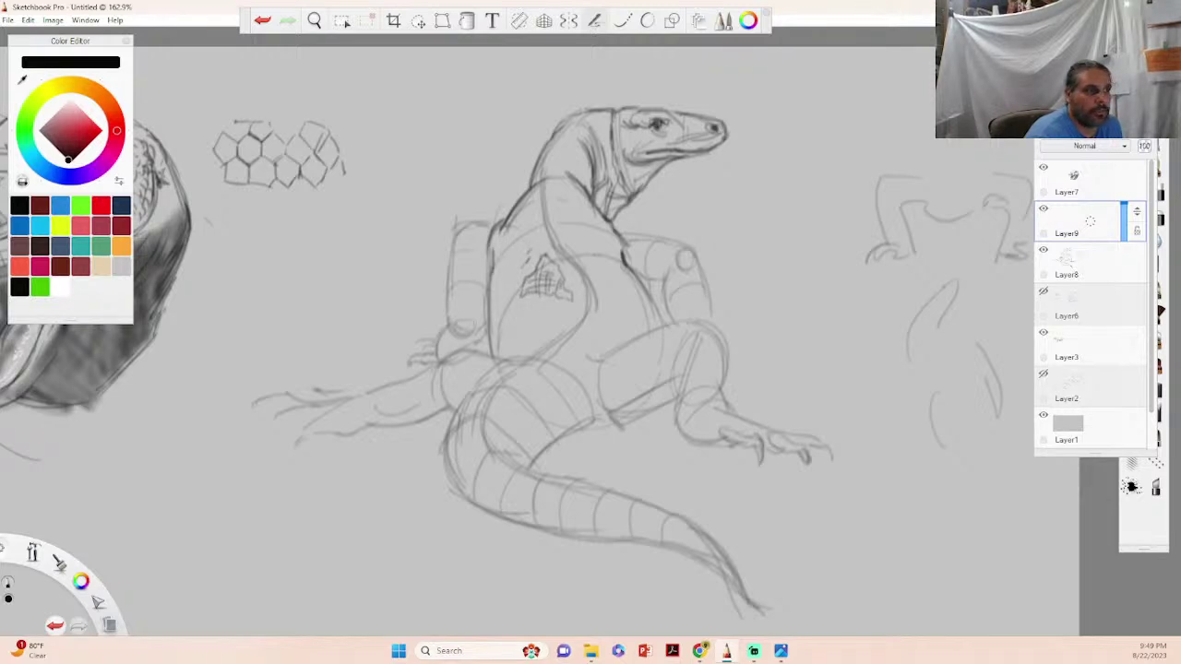
- Outline the bent foreleg on the head's side with dark armpit and elbow shading, and reinforce the belly edge and spine curve
left_click_drag(622, 242, 655, 235)
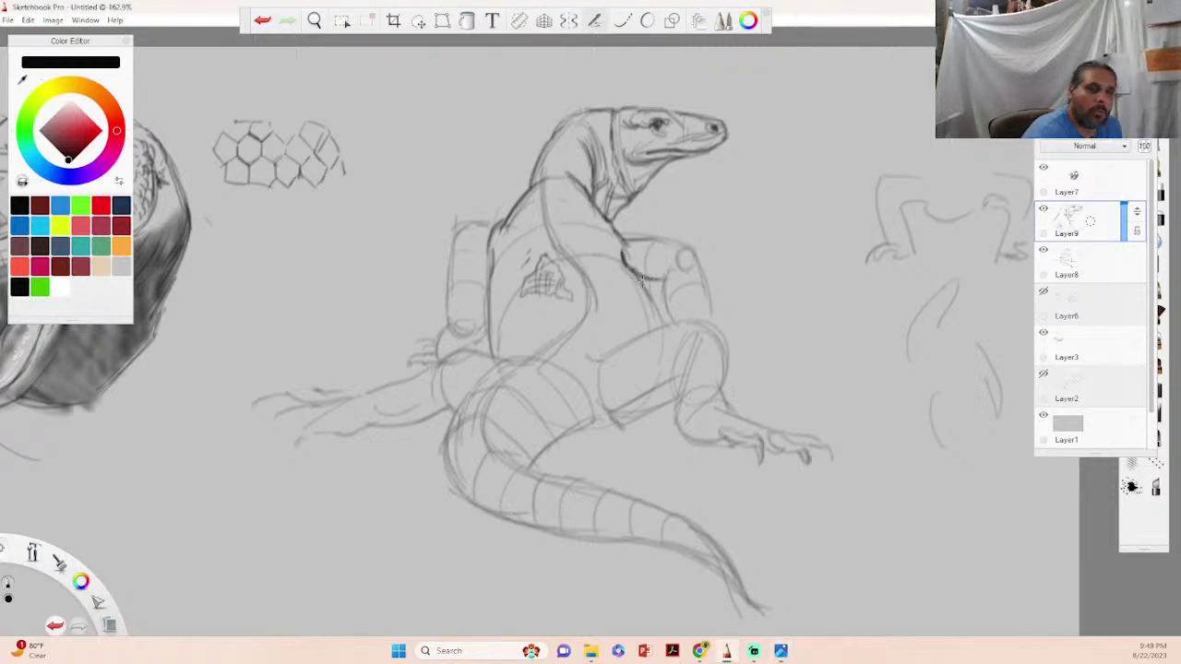
mouse_move(647, 285)
left_mouse_down()
mouse_move(657, 291)
mouse_move(658, 280)
mouse_move(656, 303)
mouse_move(664, 286)
left_mouse_up()
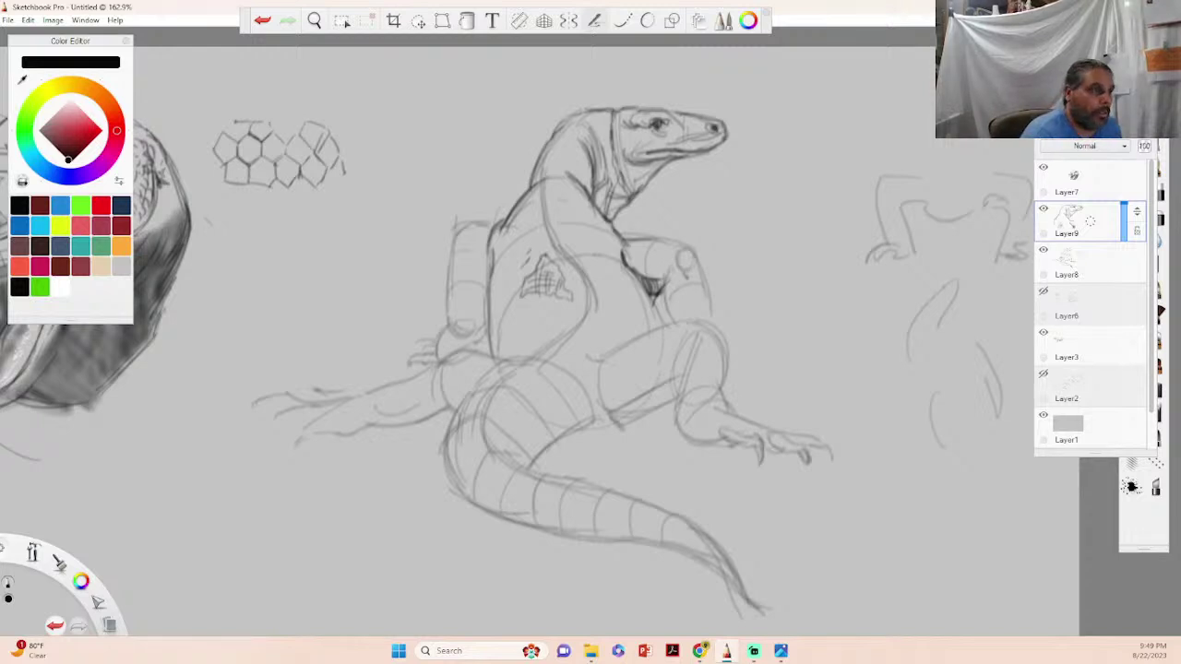
mouse_move(633, 246)
left_mouse_down()
mouse_move(669, 245)
mouse_move(659, 240)
mouse_move(698, 264)
mouse_move(693, 254)
mouse_move(702, 291)
mouse_move(687, 274)
mouse_move(704, 309)
mouse_move(684, 295)
mouse_move(662, 315)
left_mouse_up()
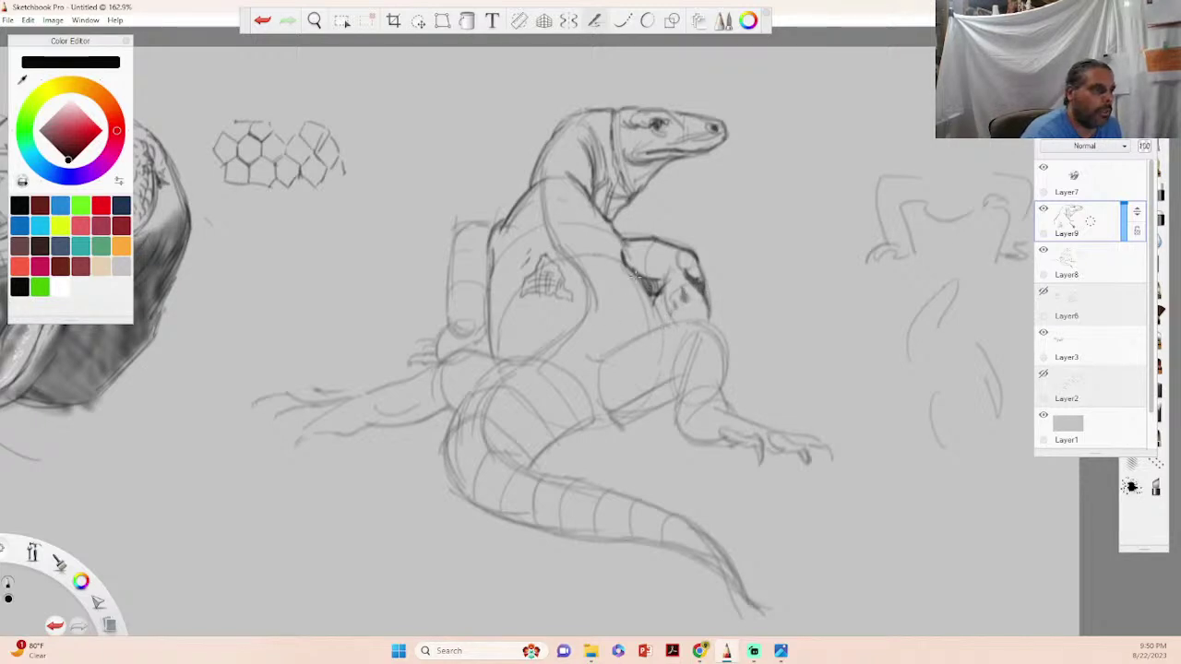
mouse_move(628, 268)
left_mouse_down()
mouse_move(649, 301)
mouse_move(626, 267)
mouse_move(668, 324)
left_mouse_up()
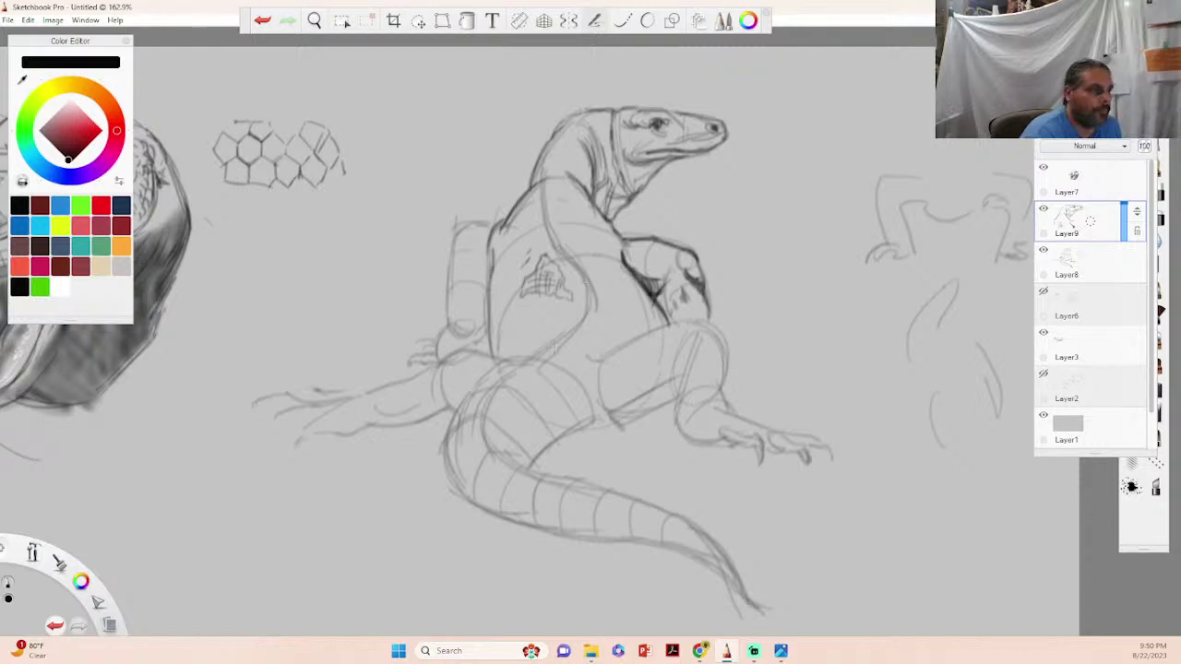
mouse_move(527, 360)
left_mouse_down()
mouse_move(589, 300)
mouse_move(574, 318)
left_mouse_up()
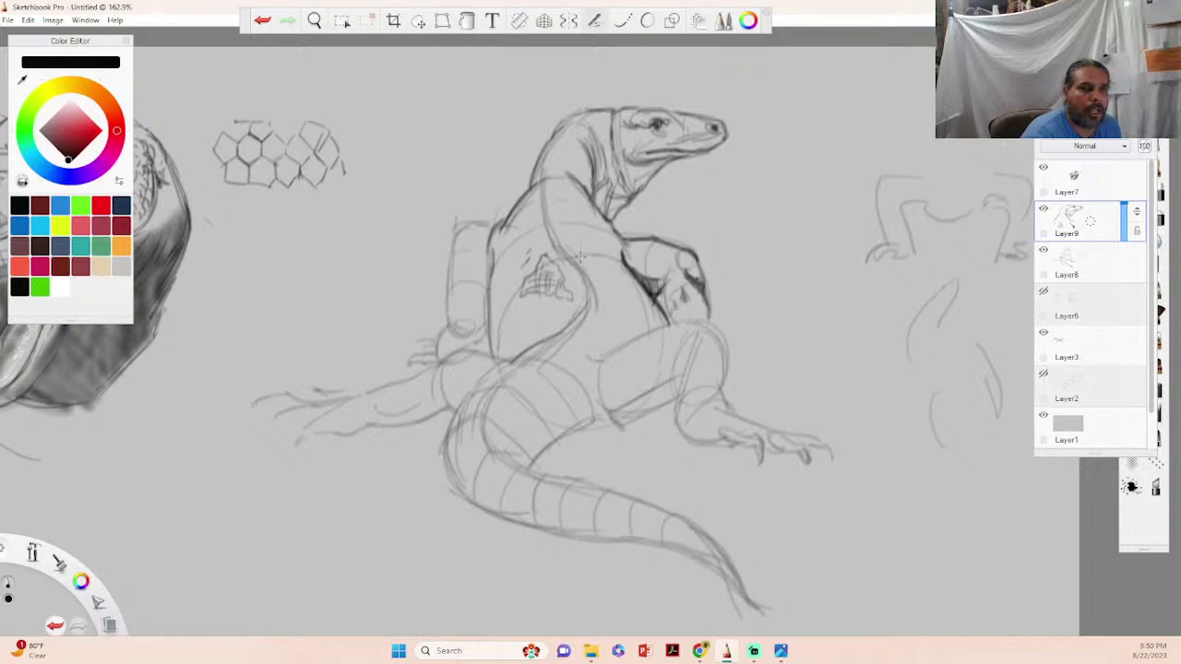
left_click_drag(578, 256, 584, 253)
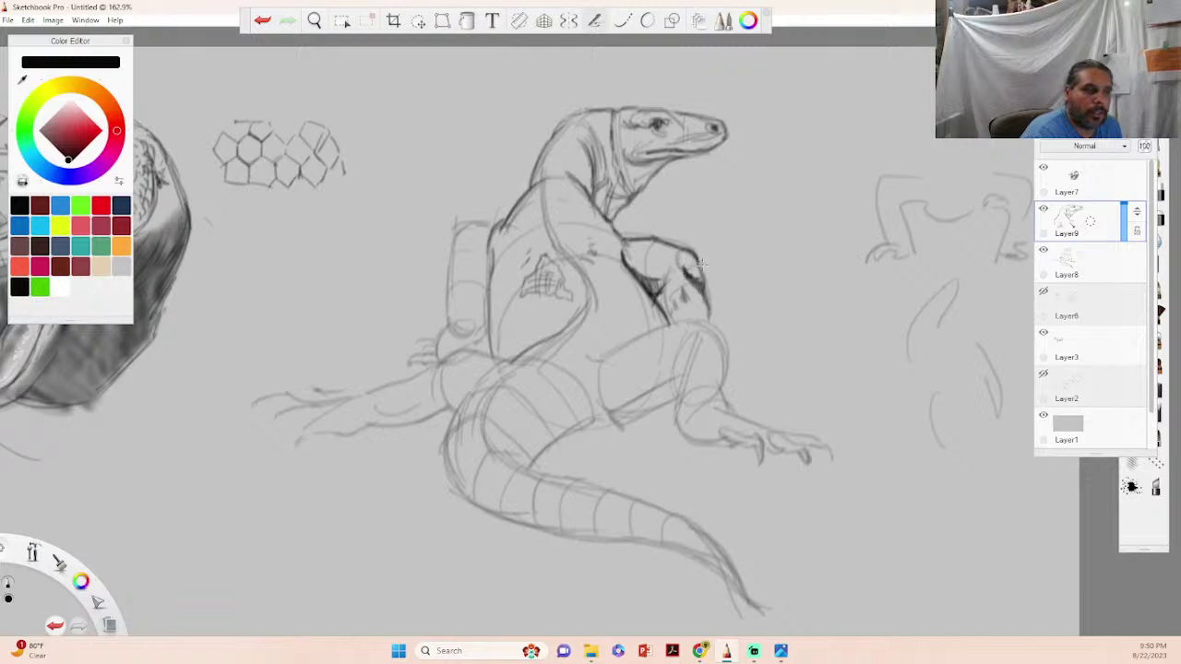
left_click_drag(690, 253, 702, 282)
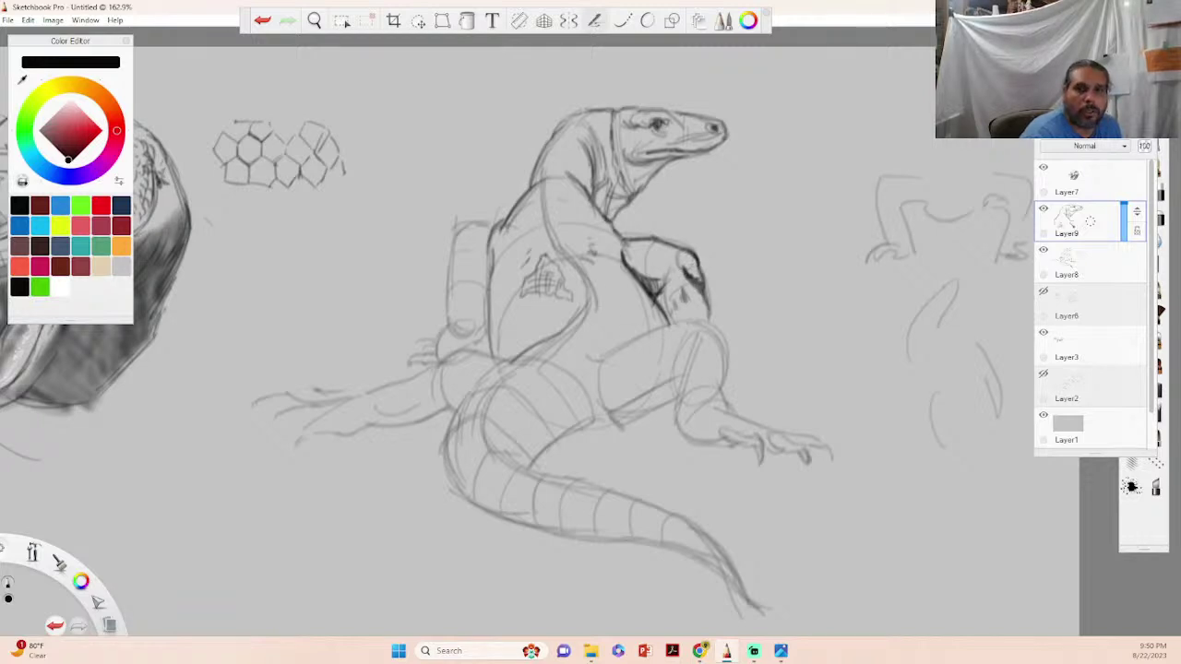
- Ink the bent hind leg's thigh, knee and shin contours, darken the underside, and hatch scale texture on the knee
mouse_move(647, 330)
left_mouse_down()
mouse_move(687, 312)
mouse_move(647, 328)
mouse_move(691, 314)
mouse_move(728, 339)
mouse_move(688, 317)
mouse_move(726, 346)
mouse_move(726, 414)
left_mouse_up()
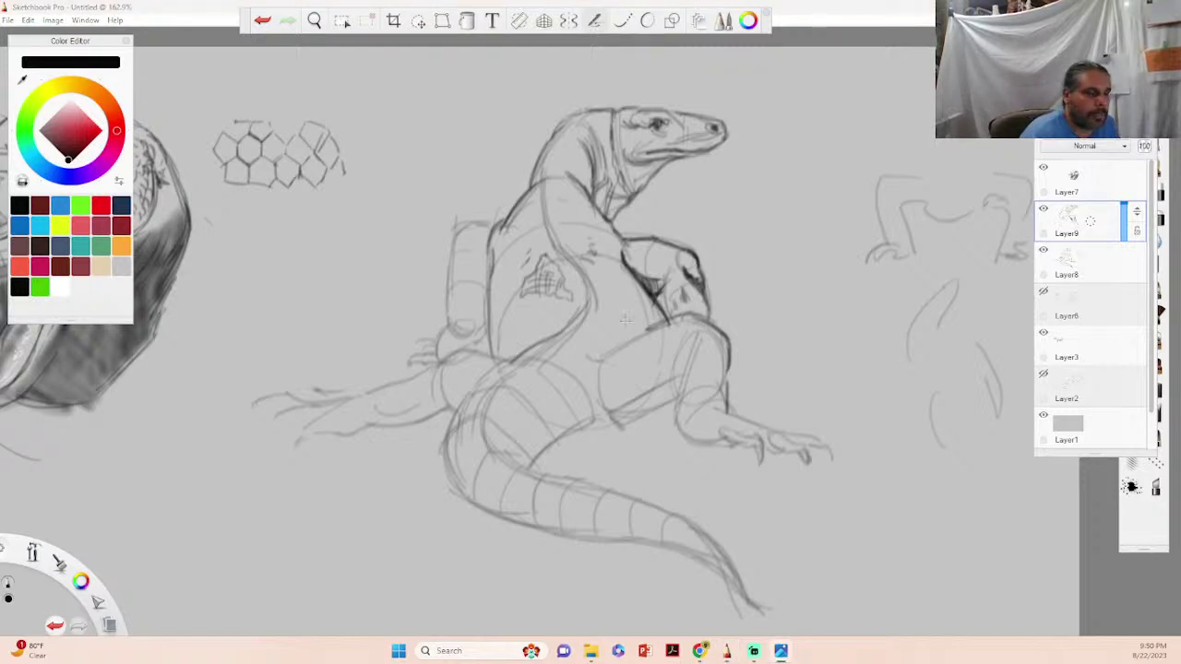
mouse_move(631, 341)
left_mouse_down()
mouse_move(586, 371)
mouse_move(607, 356)
mouse_move(585, 388)
mouse_move(596, 370)
mouse_move(599, 423)
mouse_move(570, 427)
mouse_move(592, 429)
mouse_move(538, 471)
left_mouse_up()
mouse_move(582, 430)
left_mouse_down()
mouse_move(539, 470)
mouse_move(573, 439)
mouse_move(664, 406)
mouse_move(636, 402)
mouse_move(664, 386)
mouse_move(657, 378)
mouse_move(687, 339)
mouse_move(670, 403)
left_mouse_up()
mouse_move(683, 349)
left_mouse_down()
mouse_move(666, 428)
mouse_move(675, 445)
mouse_move(692, 433)
mouse_move(682, 437)
mouse_move(677, 413)
mouse_move(701, 369)
mouse_move(681, 387)
mouse_move(687, 371)
left_mouse_up()
left_click_drag(692, 367, 688, 376)
mouse_move(705, 362)
left_mouse_down()
mouse_move(692, 361)
mouse_move(714, 360)
mouse_move(707, 411)
mouse_move(726, 404)
mouse_move(735, 369)
mouse_move(729, 410)
left_mouse_up()
mouse_move(649, 350)
left_mouse_down()
mouse_move(679, 337)
mouse_move(644, 346)
left_mouse_up()
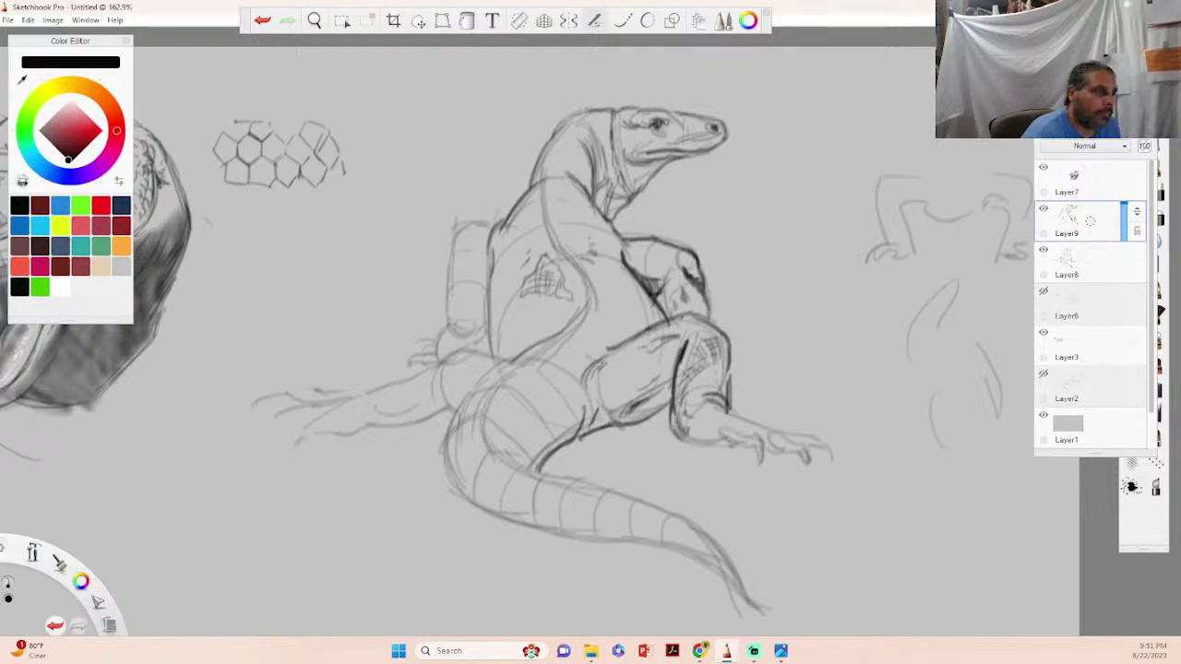
- Switch to a soft brush and shade the thigh, the far foreleg's base, the armpit, and the ground under both hind legs
left_click(1161, 314)
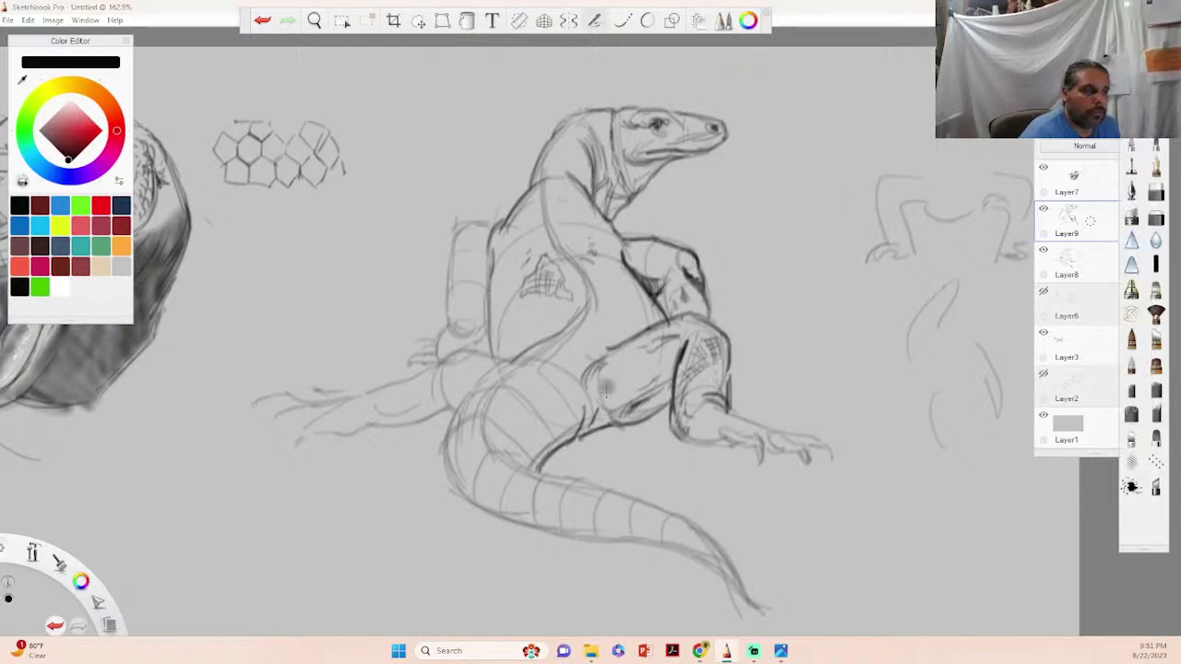
mouse_move(595, 367)
left_mouse_down()
mouse_move(591, 397)
mouse_move(658, 389)
mouse_move(635, 421)
mouse_move(671, 379)
left_mouse_up()
mouse_move(601, 440)
left_mouse_down()
mouse_move(594, 454)
mouse_move(588, 427)
mouse_move(553, 467)
left_mouse_up()
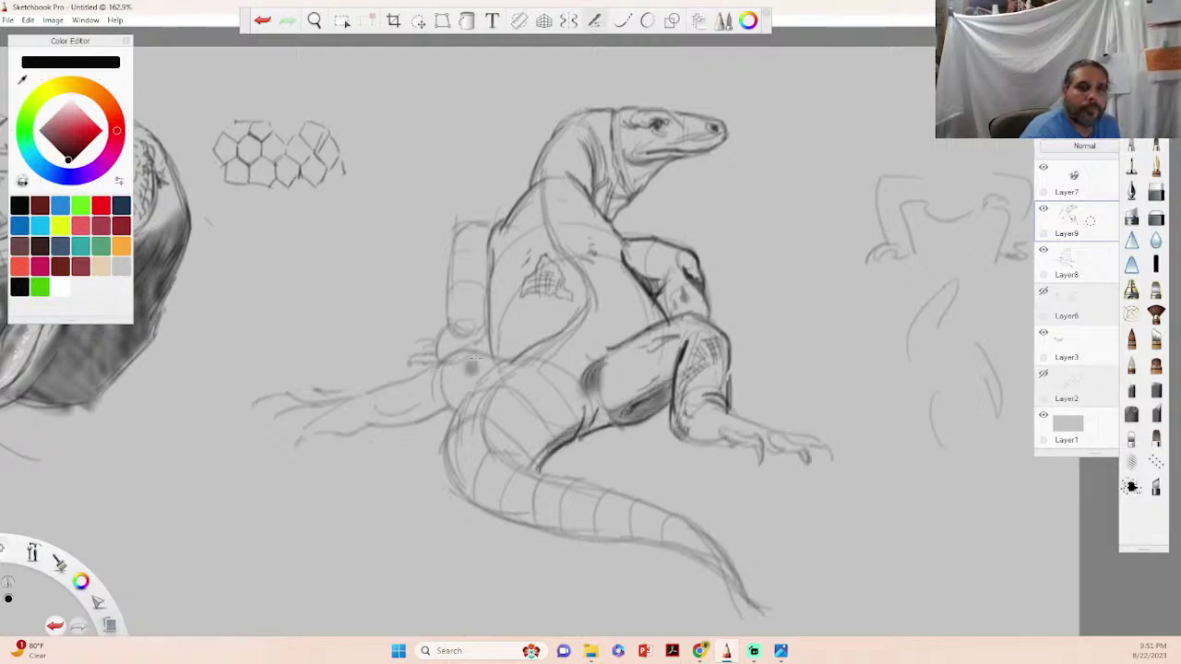
mouse_move(486, 305)
left_mouse_down()
mouse_move(480, 349)
mouse_move(461, 360)
mouse_move(467, 343)
mouse_move(483, 354)
mouse_move(479, 317)
left_mouse_up()
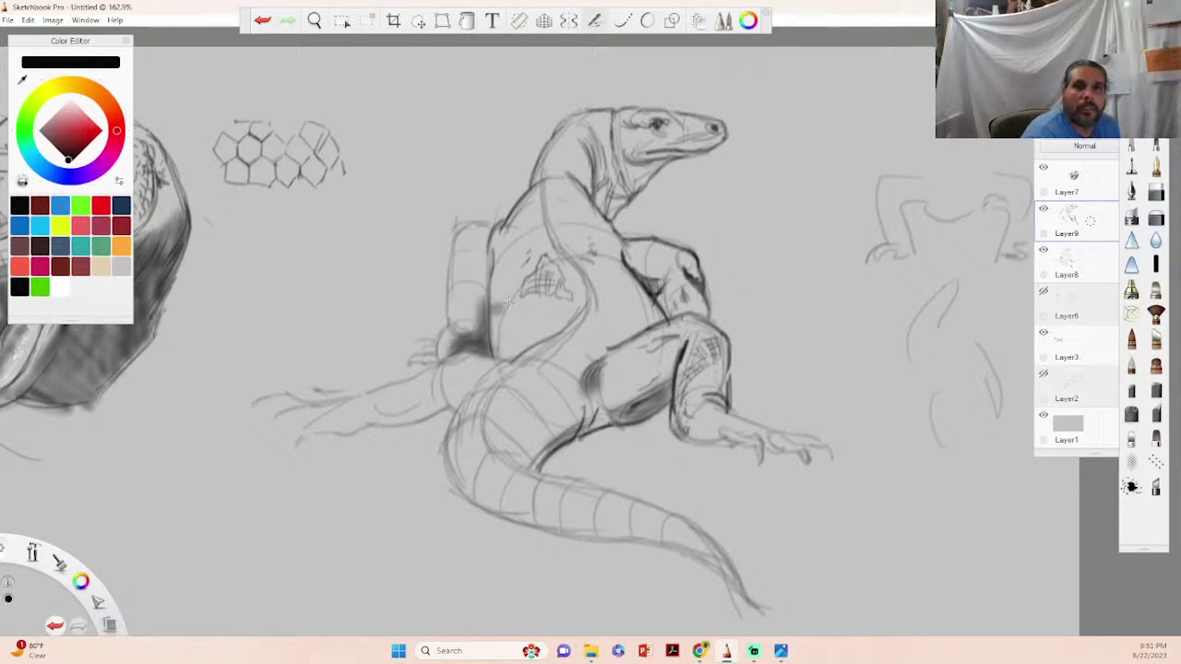
left_click_drag(654, 295, 669, 281)
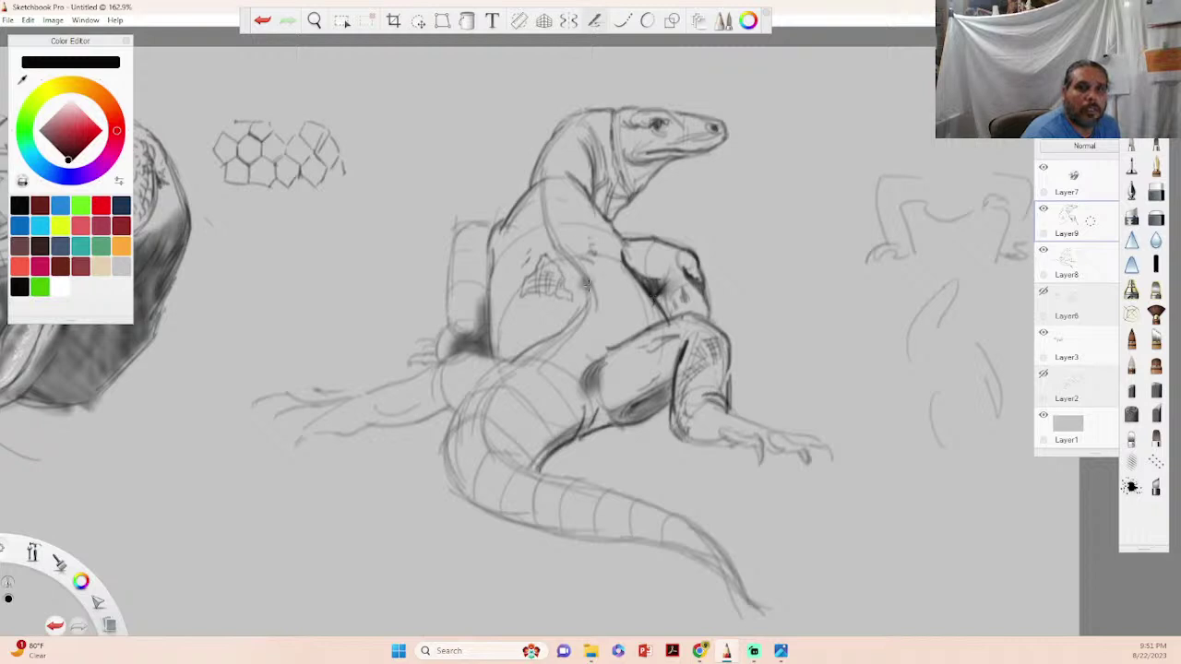
left_click_drag(583, 415, 572, 405)
mouse_move(713, 443)
left_mouse_down()
mouse_move(749, 448)
mouse_move(706, 452)
left_mouse_up()
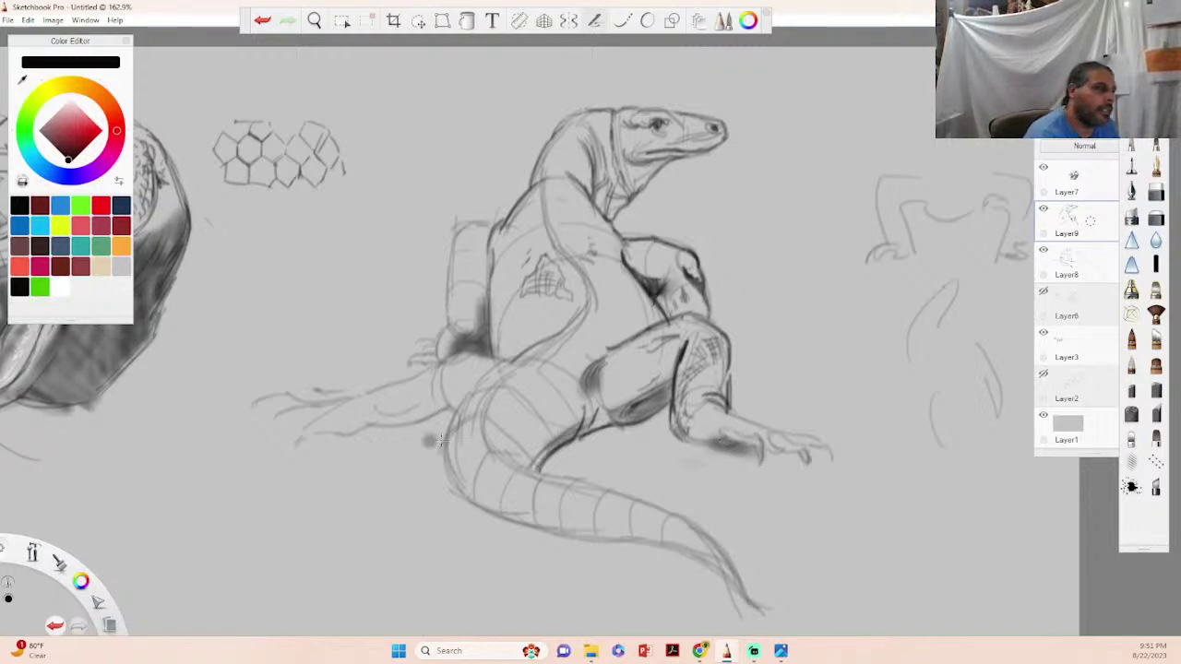
mouse_move(410, 429)
left_mouse_down()
mouse_move(369, 435)
mouse_move(435, 431)
mouse_move(332, 454)
left_mouse_up()
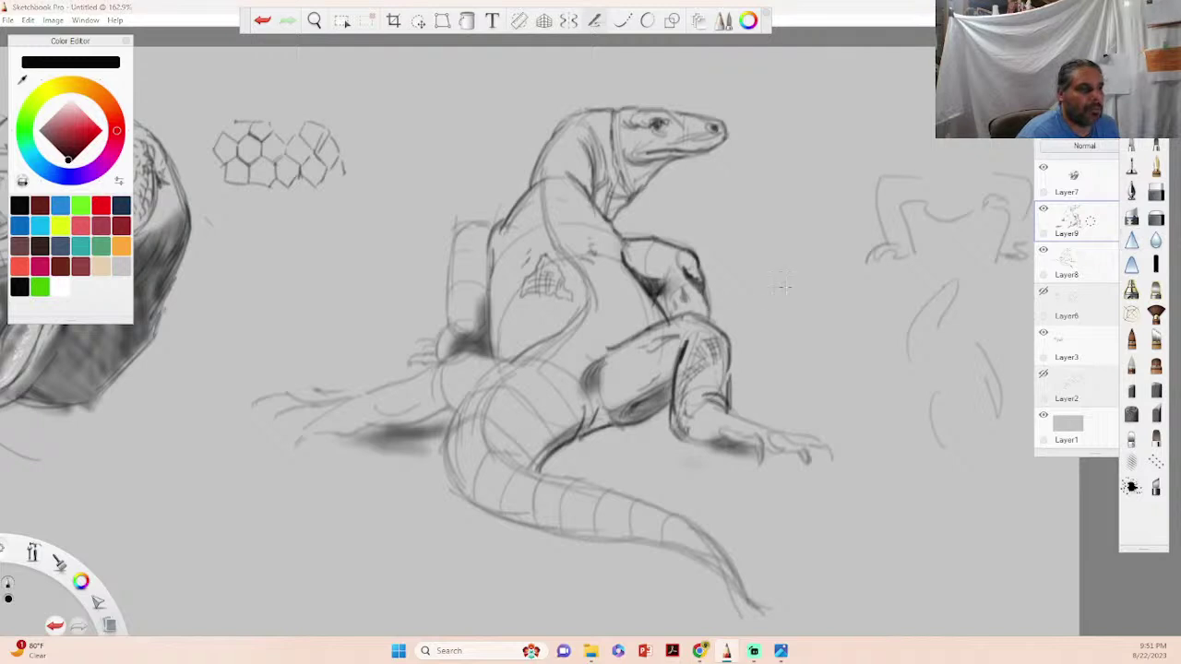
- Add contour strokes to the bent thigh, then outline the outstretched hind leg with hatching, long toes and claws
left_click_drag(595, 420, 616, 356)
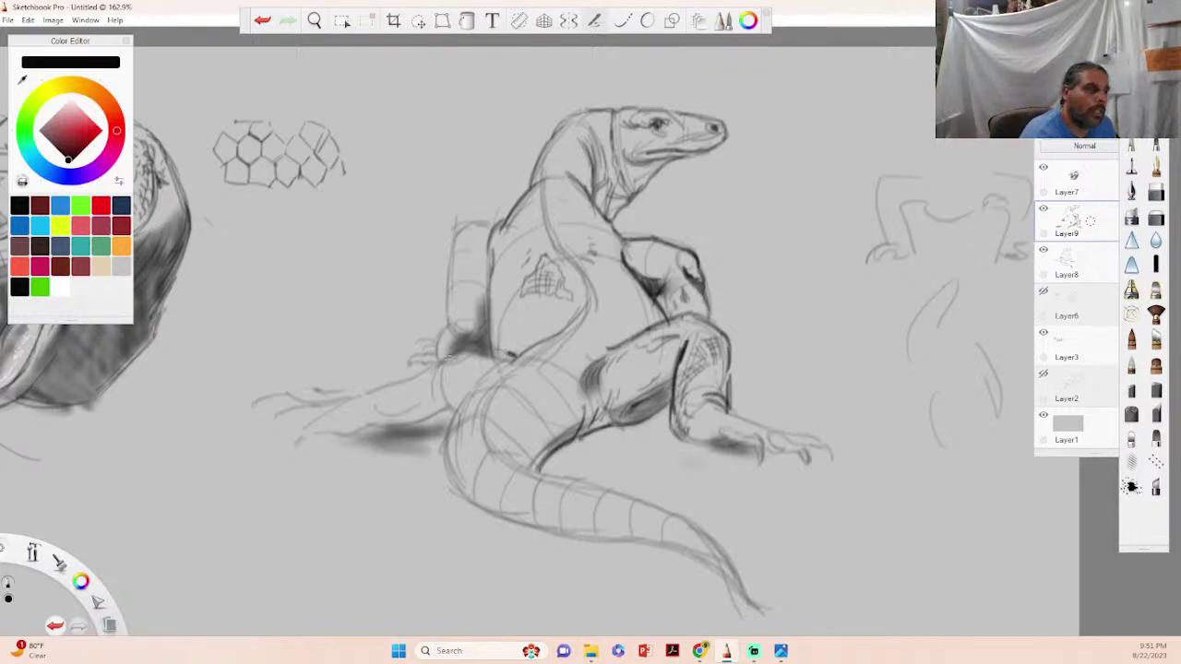
left_click_drag(448, 360, 508, 349)
left_click_drag(489, 360, 515, 352)
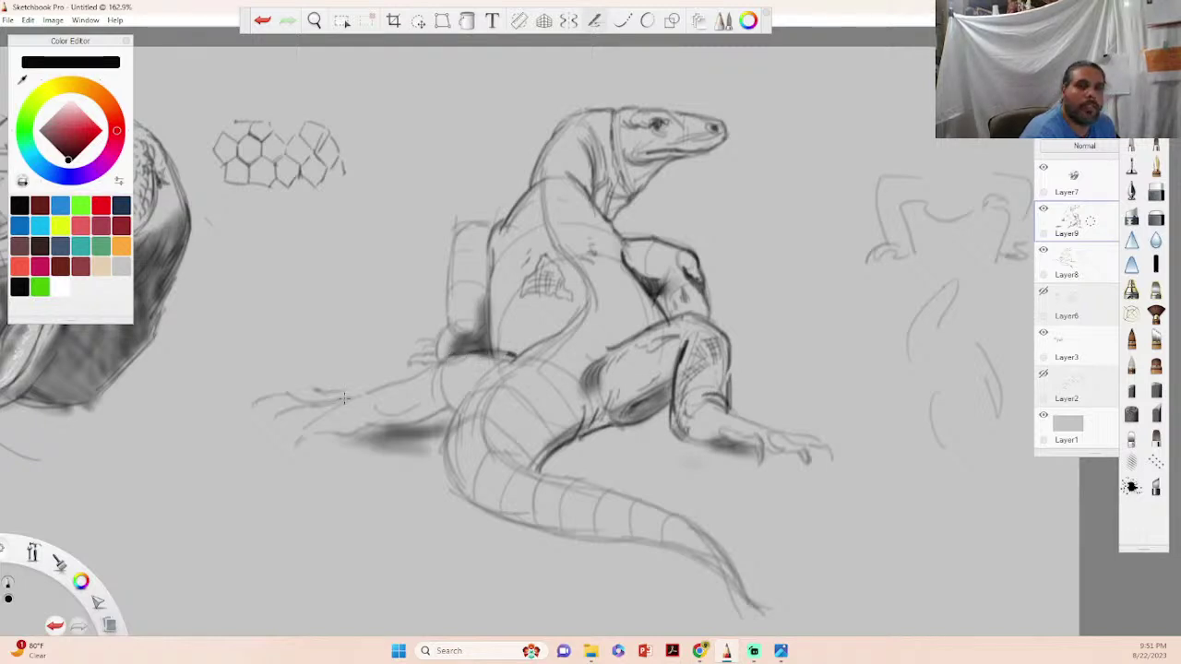
mouse_move(430, 369)
left_mouse_down()
mouse_move(456, 352)
mouse_move(362, 394)
left_mouse_up()
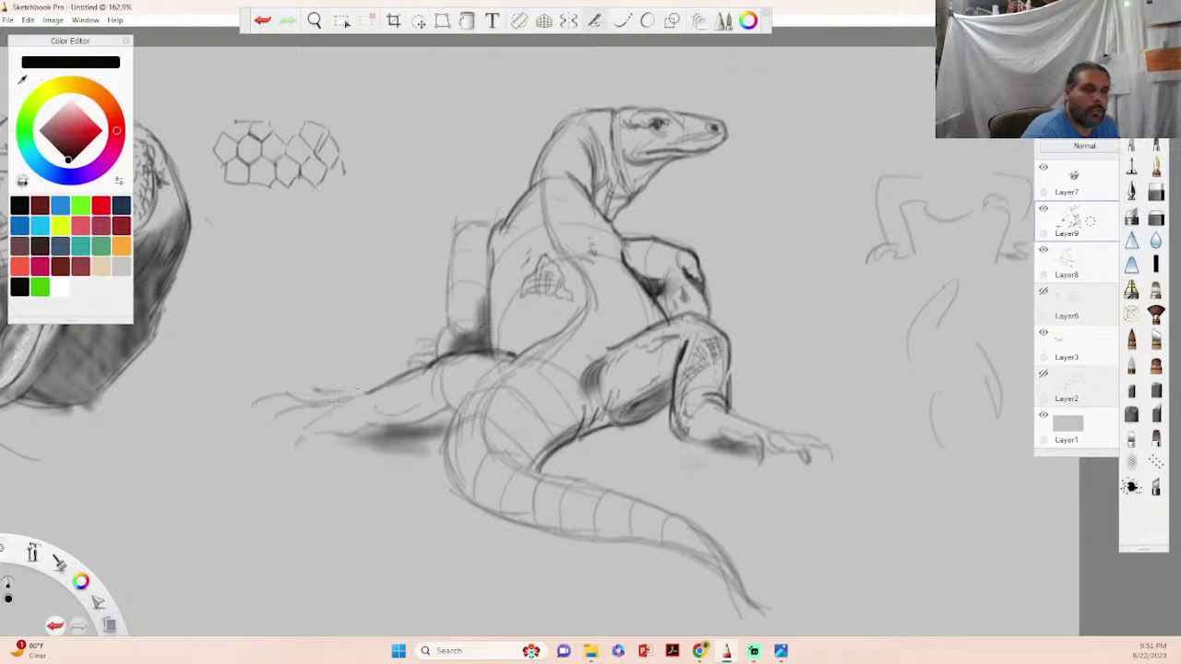
mouse_move(456, 416)
left_mouse_down()
mouse_move(369, 430)
mouse_move(427, 399)
mouse_move(275, 451)
mouse_move(280, 427)
left_mouse_up()
mouse_move(284, 425)
left_mouse_down()
mouse_move(268, 432)
mouse_move(266, 412)
mouse_move(244, 412)
left_mouse_up()
mouse_move(330, 397)
left_mouse_down()
mouse_move(310, 401)
mouse_move(324, 400)
left_mouse_up()
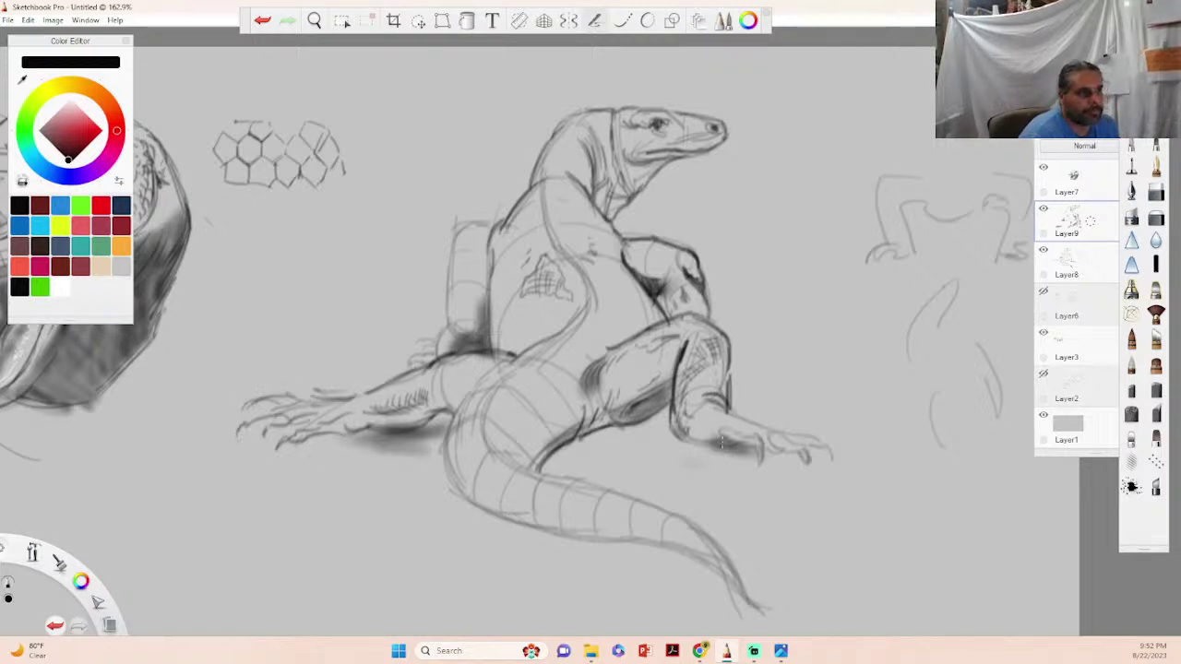
- Draw the bent hind leg's foot with defined toes and curved claws, and darken the contour at the tail base
mouse_move(716, 445)
left_mouse_down()
mouse_move(758, 441)
mouse_move(754, 463)
mouse_move(757, 440)
mouse_move(732, 459)
mouse_move(705, 443)
mouse_move(762, 445)
mouse_move(757, 435)
mouse_move(795, 452)
left_mouse_up()
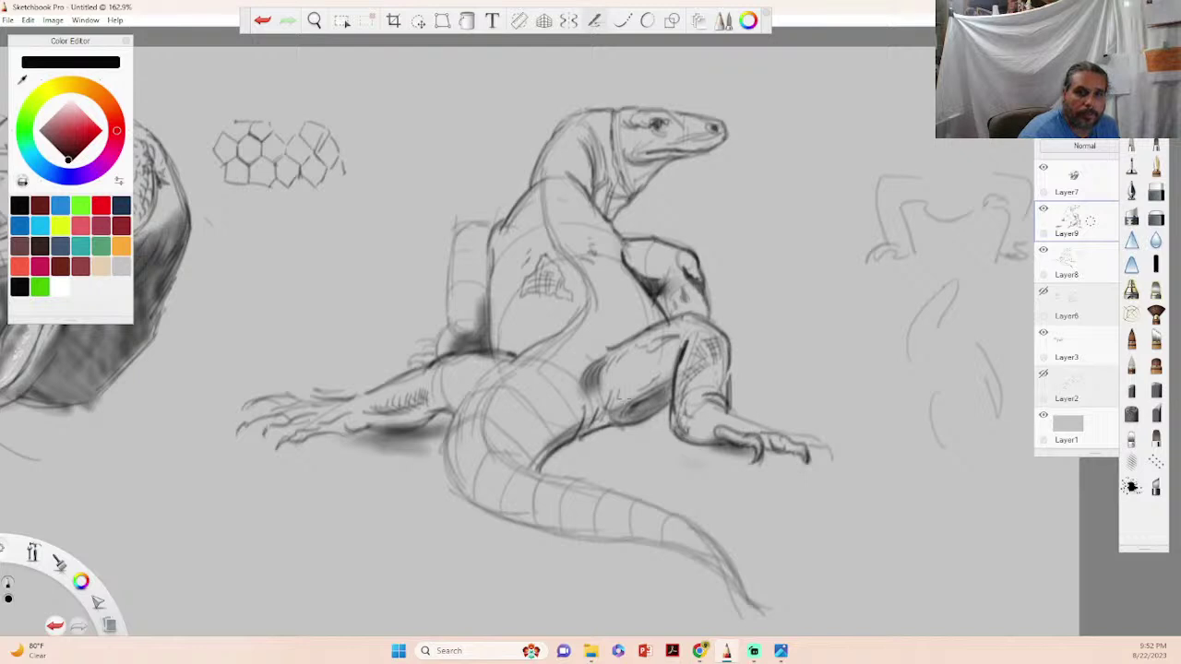
mouse_move(723, 407)
left_mouse_down()
mouse_move(838, 454)
mouse_move(826, 451)
left_mouse_up()
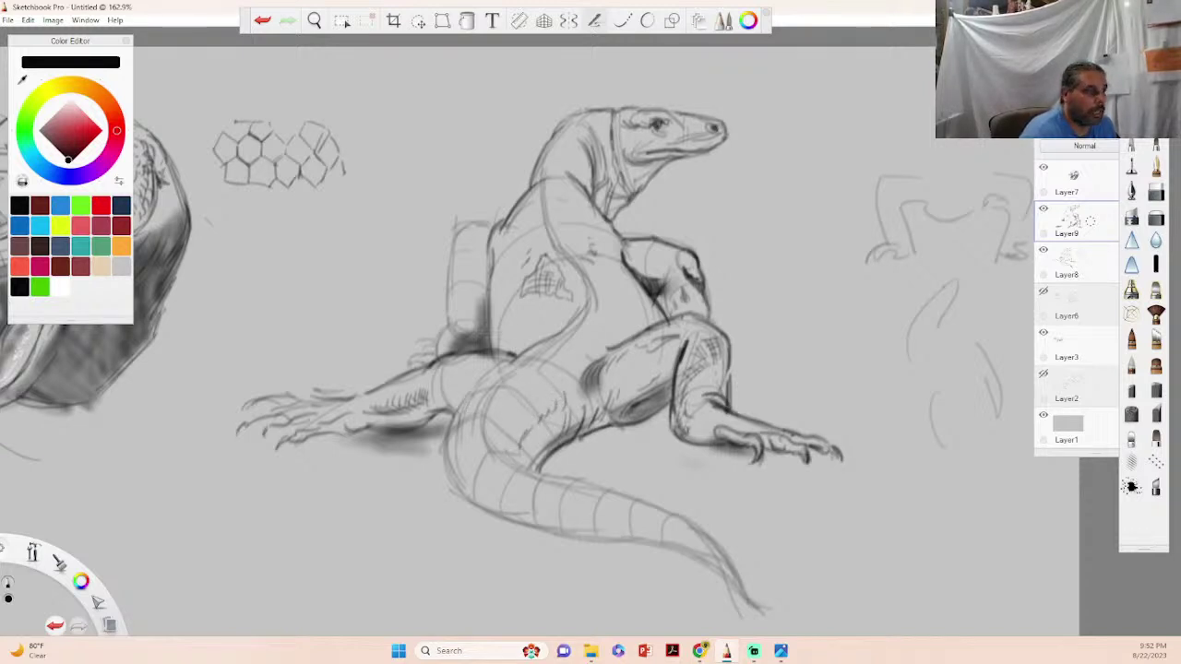
mouse_move(450, 447)
left_mouse_down()
mouse_move(481, 389)
mouse_move(510, 371)
left_mouse_up()
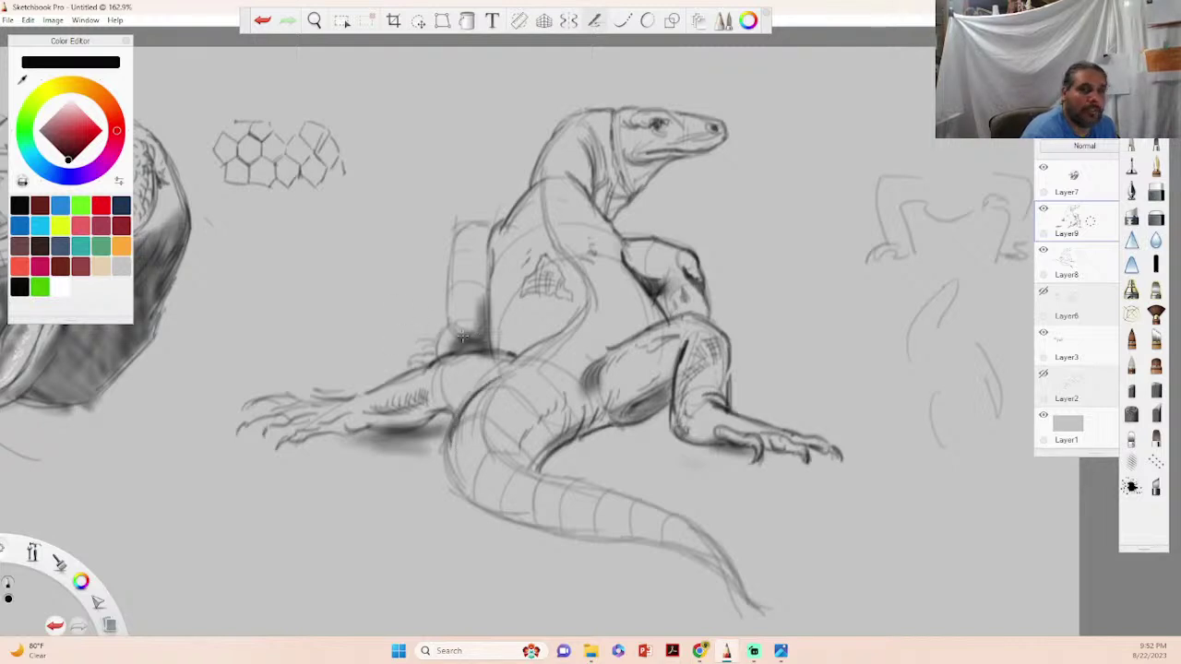
- Outline the foreleg behind the back, add muscle strokes inside it, and define the toes of its foot
left_click_drag(446, 338, 449, 271)
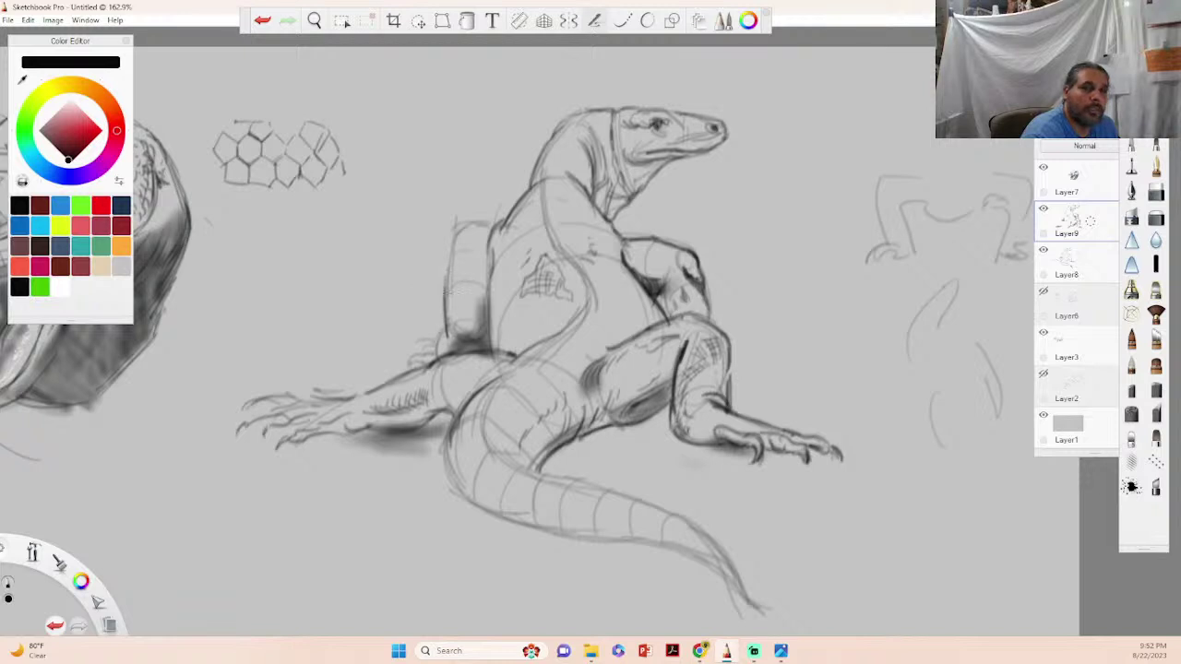
mouse_move(444, 332)
left_mouse_down()
mouse_move(456, 231)
mouse_move(453, 251)
mouse_move(489, 228)
left_mouse_up()
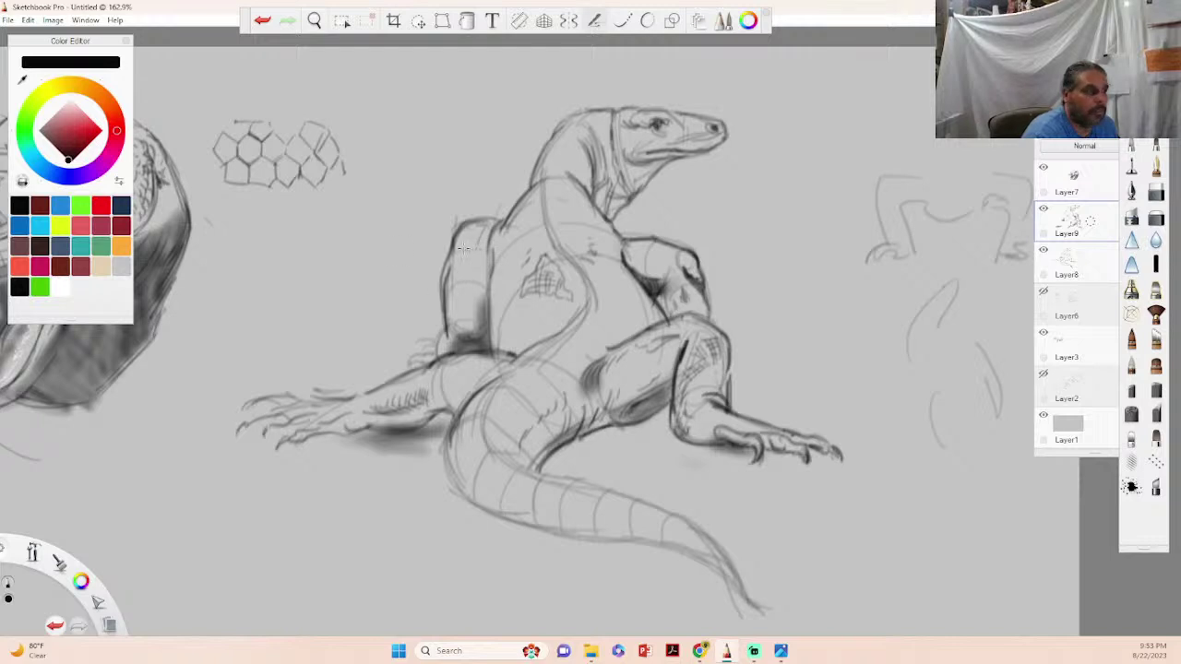
mouse_move(469, 308)
left_mouse_down()
mouse_move(482, 236)
mouse_move(485, 246)
mouse_move(468, 236)
left_mouse_up()
mouse_move(478, 251)
left_mouse_down()
mouse_move(465, 232)
mouse_move(461, 262)
mouse_move(463, 249)
left_mouse_up()
left_click_drag(454, 305, 457, 265)
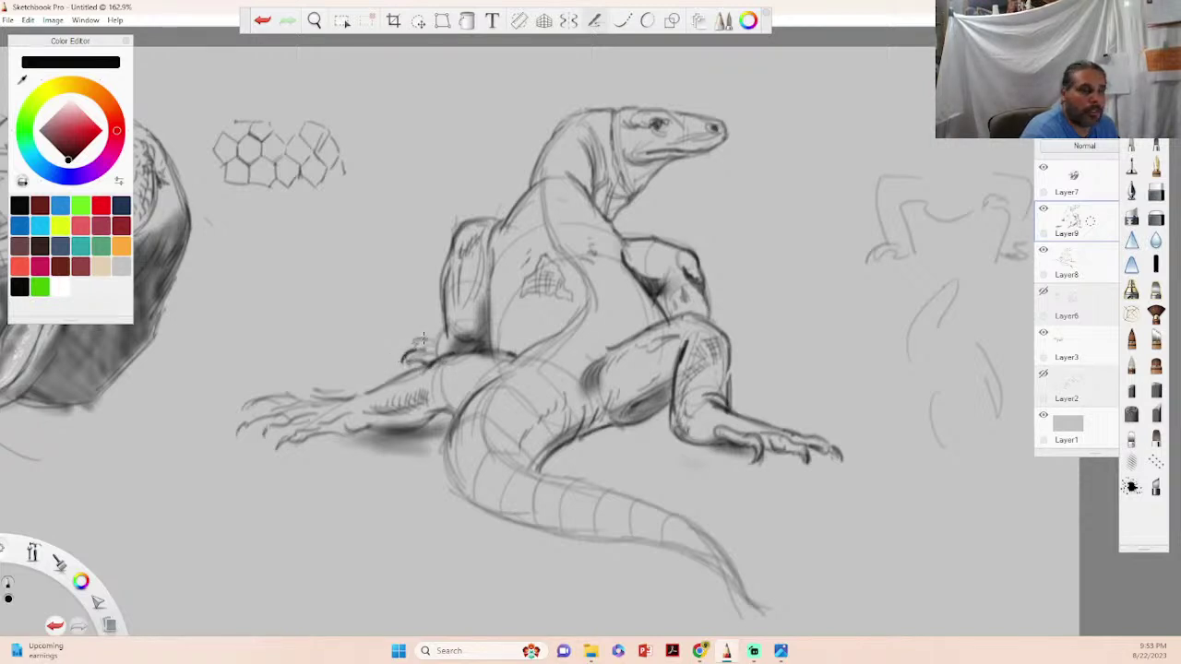
left_click_drag(429, 330, 433, 338)
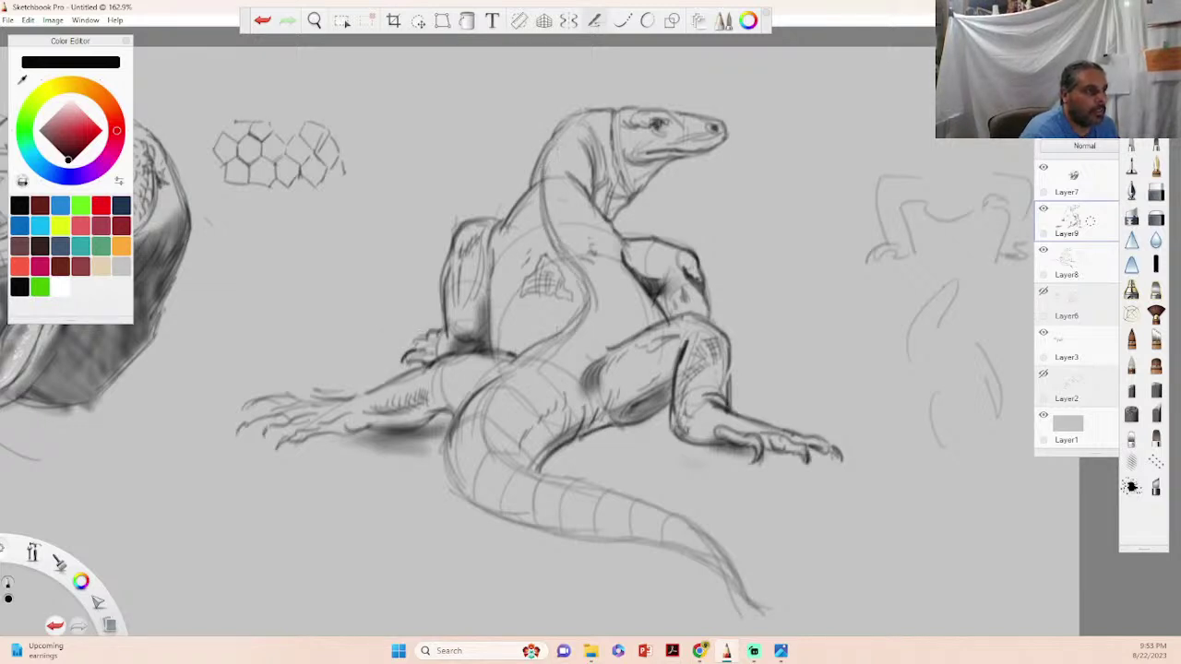
- Darken the inner curve at the tail base and sketch three narrow-necked bulb shapes below the outstretched hind leg
key("alt+Tab")
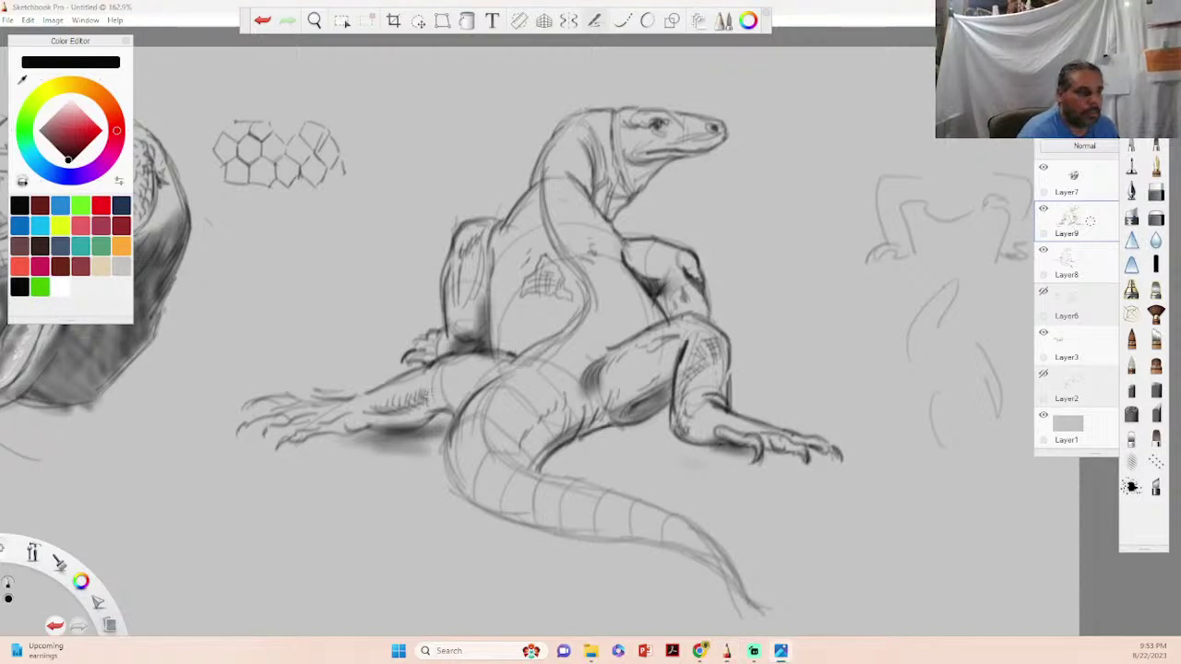
left_click(498, 439)
left_click_drag(487, 413, 508, 461)
mouse_move(474, 415)
left_mouse_down()
mouse_move(504, 469)
mouse_move(528, 465)
left_mouse_up()
mouse_move(351, 530)
left_mouse_down()
mouse_move(341, 557)
mouse_move(356, 504)
mouse_move(371, 517)
mouse_move(368, 577)
mouse_move(342, 552)
mouse_move(374, 533)
mouse_move(380, 495)
mouse_move(402, 536)
mouse_move(379, 583)
mouse_move(403, 504)
mouse_move(412, 542)
mouse_move(392, 583)
mouse_move(411, 547)
mouse_move(408, 503)
mouse_move(414, 541)
mouse_move(391, 497)
mouse_move(379, 529)
mouse_move(358, 491)
mouse_move(349, 531)
left_mouse_up()
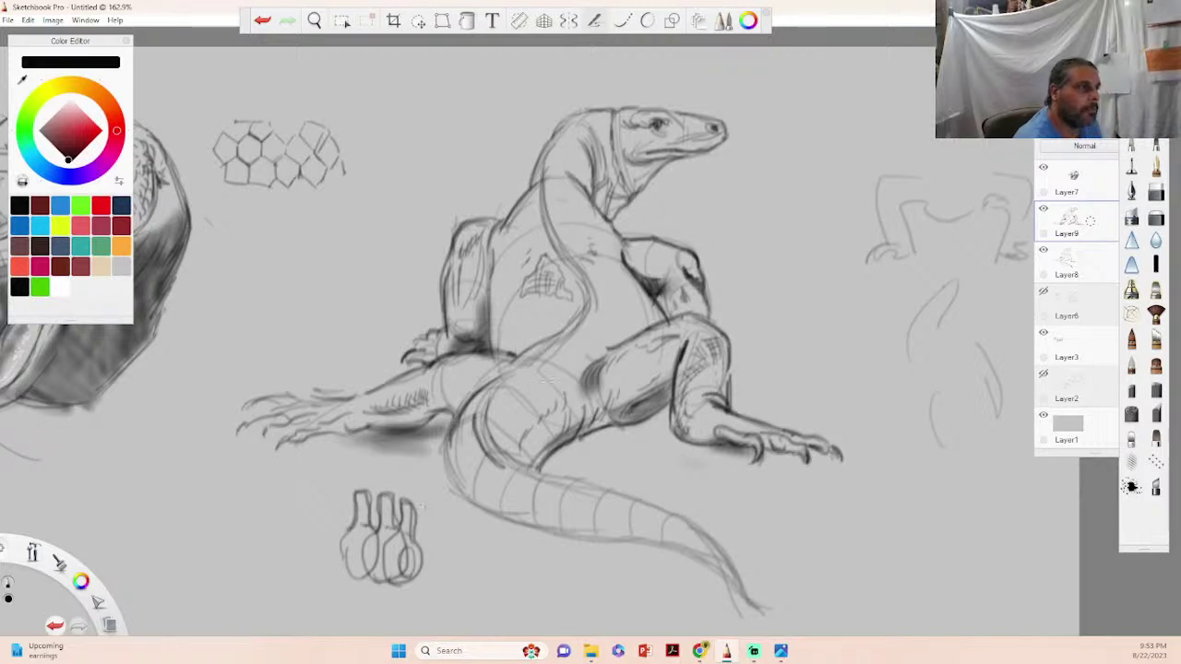
- Redraw the tail's upper and lower contours with darker strokes and extend them into a longer, pointed tip
mouse_move(489, 434)
left_mouse_down()
mouse_move(541, 481)
mouse_move(524, 469)
mouse_move(692, 517)
mouse_move(725, 544)
left_mouse_up()
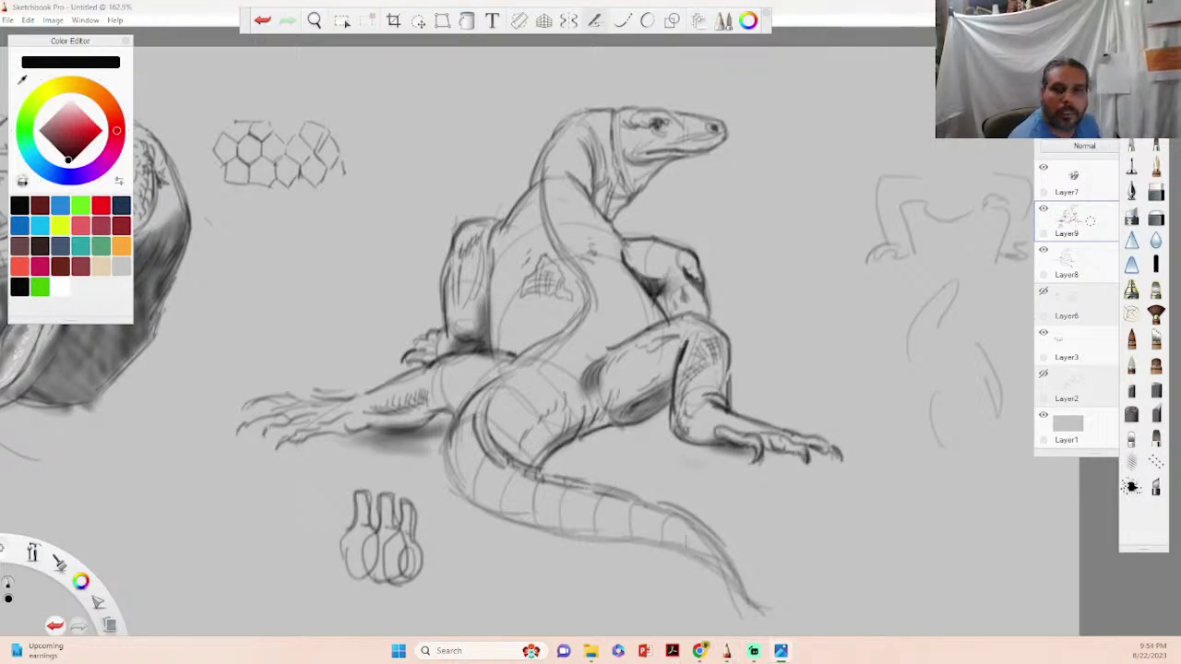
left_click_drag(705, 527, 786, 611)
left_click_drag(699, 557, 803, 620)
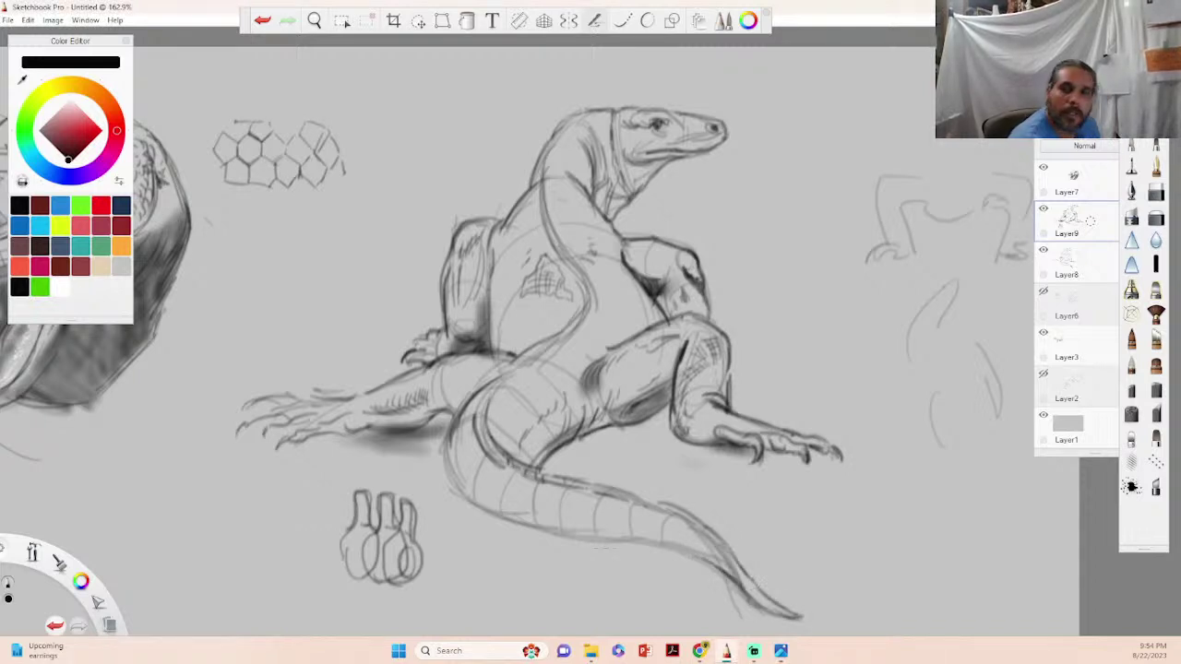
left_click_drag(673, 547, 713, 564)
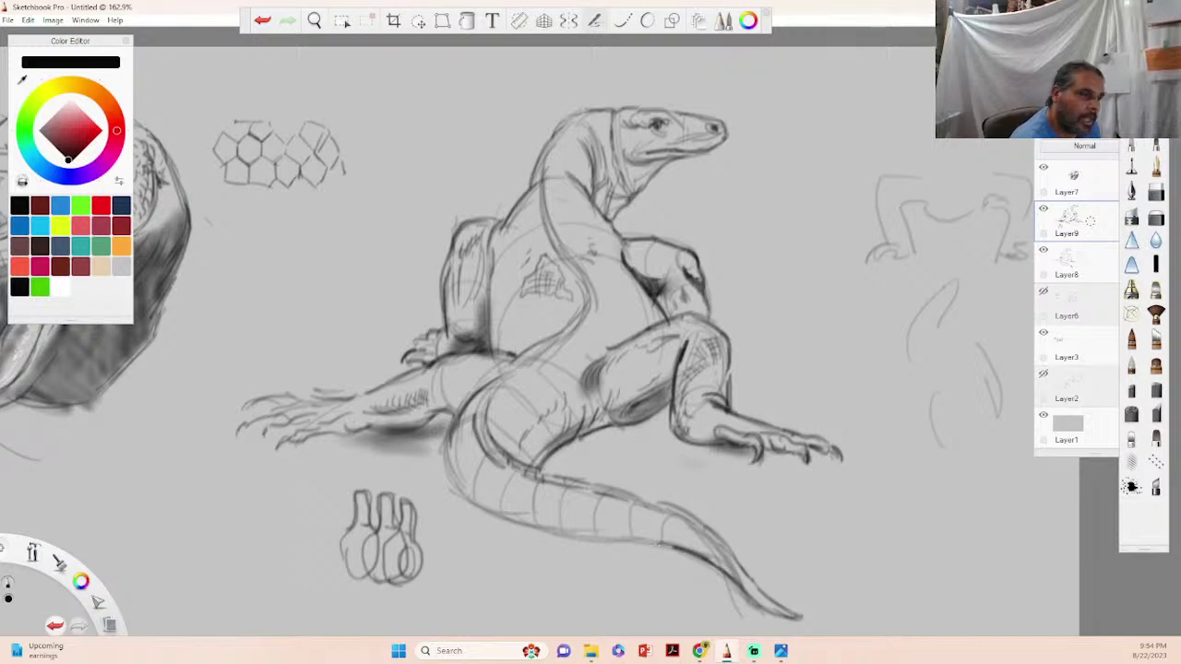
mouse_move(454, 482)
left_mouse_down()
mouse_move(519, 531)
mouse_move(587, 544)
left_mouse_up()
left_click_drag(502, 518, 719, 561)
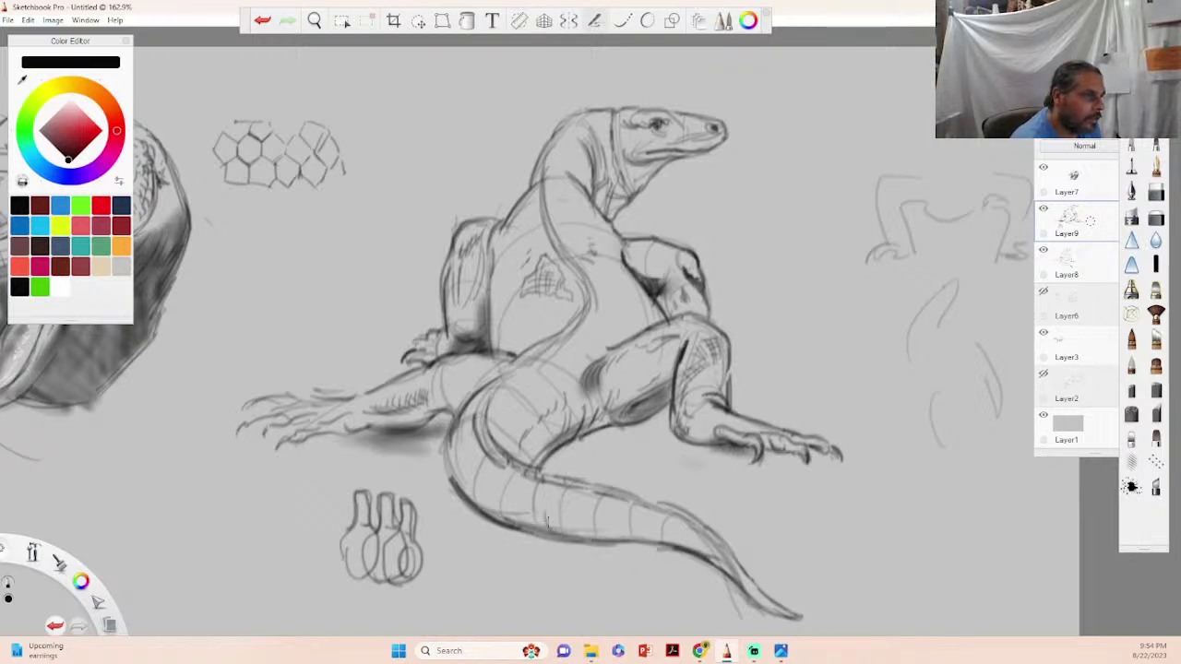
- Add short hatching strokes along the tail's lower edge and up the outer side of its bend
mouse_move(548, 516)
left_mouse_down()
mouse_move(544, 535)
mouse_move(507, 526)
left_mouse_up()
mouse_move(506, 495)
left_mouse_down()
mouse_move(501, 522)
mouse_move(487, 523)
left_mouse_up()
left_click_drag(482, 482, 474, 507)
left_click_drag(461, 461, 456, 487)
left_click_drag(452, 452, 444, 489)
left_click_drag(477, 414, 489, 390)
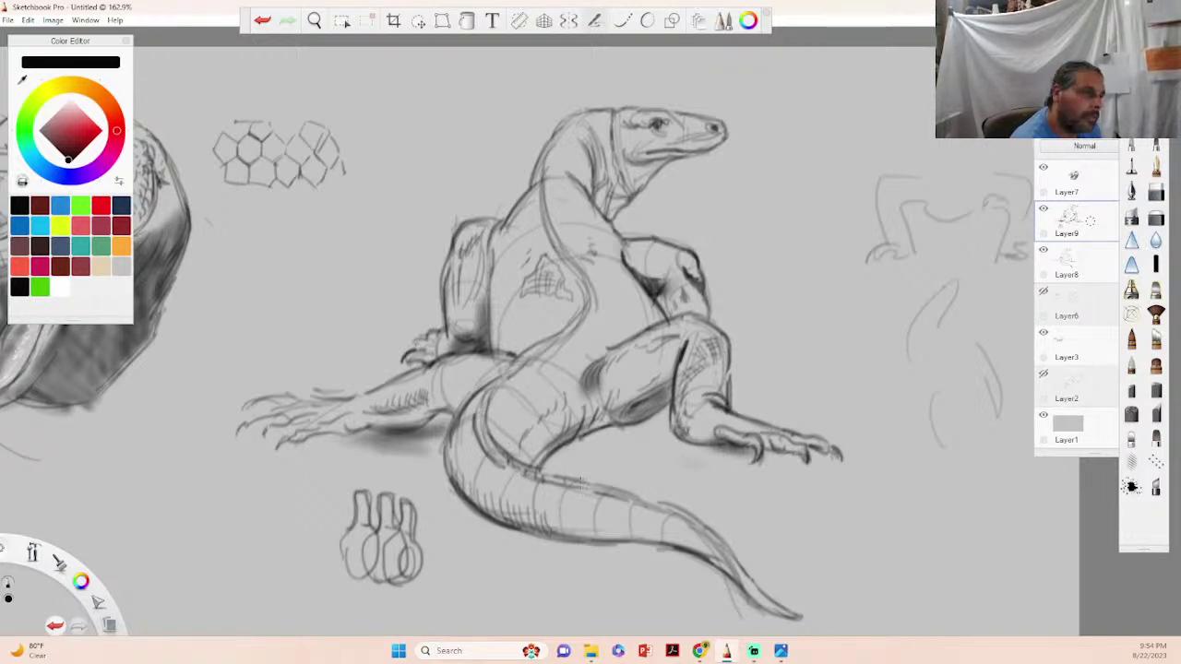
- Darken the tail's upper contour, the neck, and the side of the back beside the far foreleg
left_click_drag(558, 480, 692, 515)
mouse_move(559, 132)
left_mouse_down()
mouse_move(550, 148)
mouse_move(604, 109)
mouse_move(552, 129)
mouse_move(528, 189)
mouse_move(545, 176)
mouse_move(581, 180)
left_mouse_up()
left_click_drag(494, 277, 493, 347)
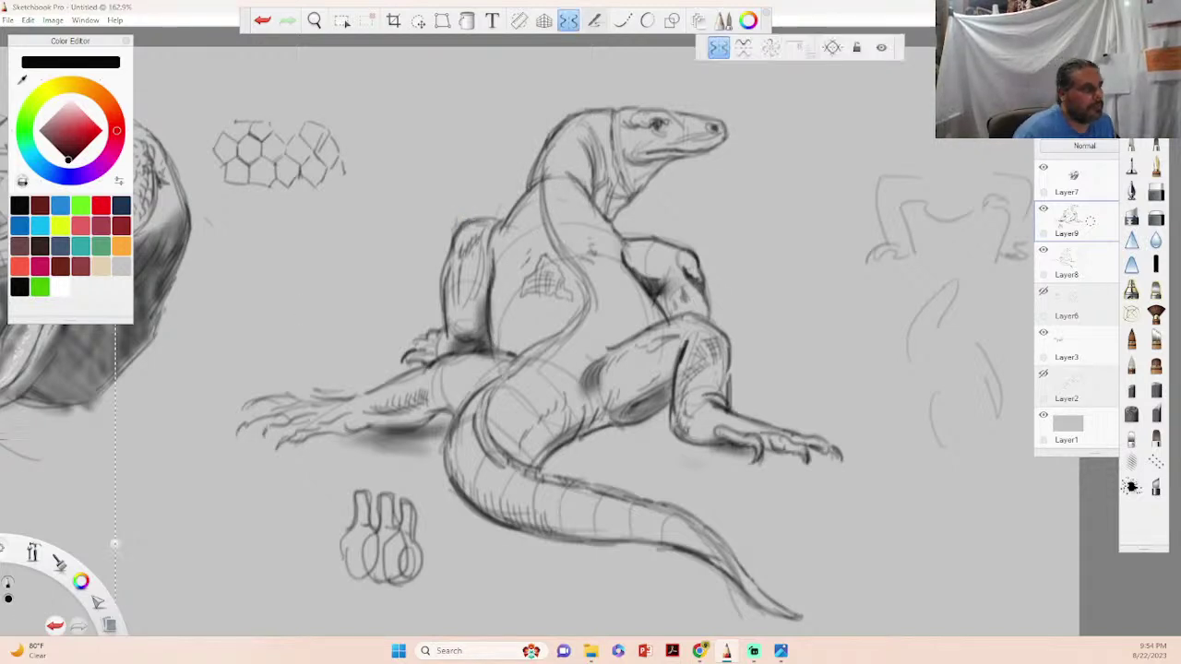
- Merge Layer9 down into Layer8
left_click(719, 48)
left_click_drag(33, 558, 28, 495)
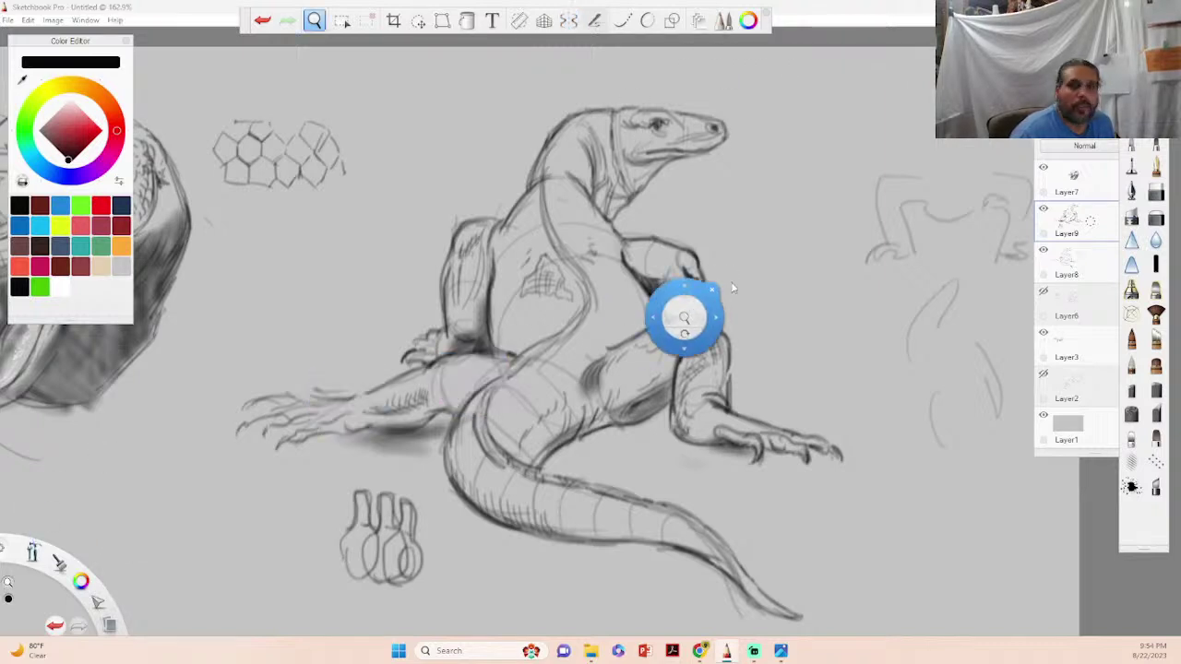
mouse_move(705, 312)
left_mouse_down()
mouse_move(671, 322)
mouse_move(606, 312)
mouse_move(692, 335)
mouse_move(786, 308)
mouse_move(745, 308)
left_mouse_up()
left_click(787, 262)
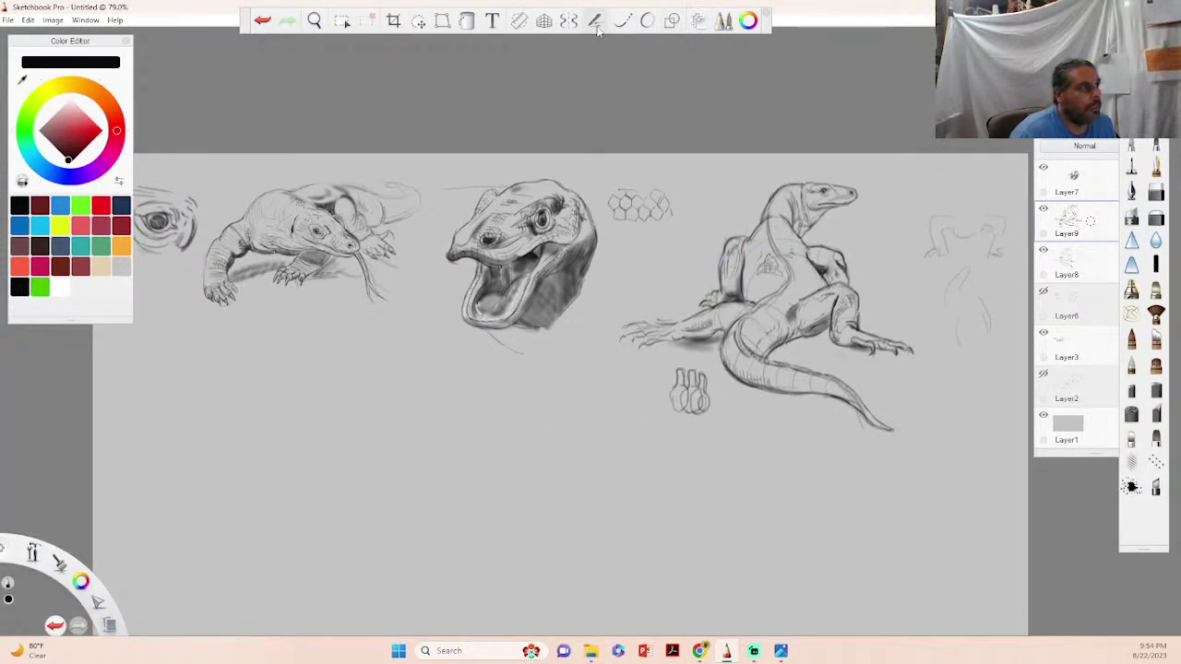
left_click(418, 20)
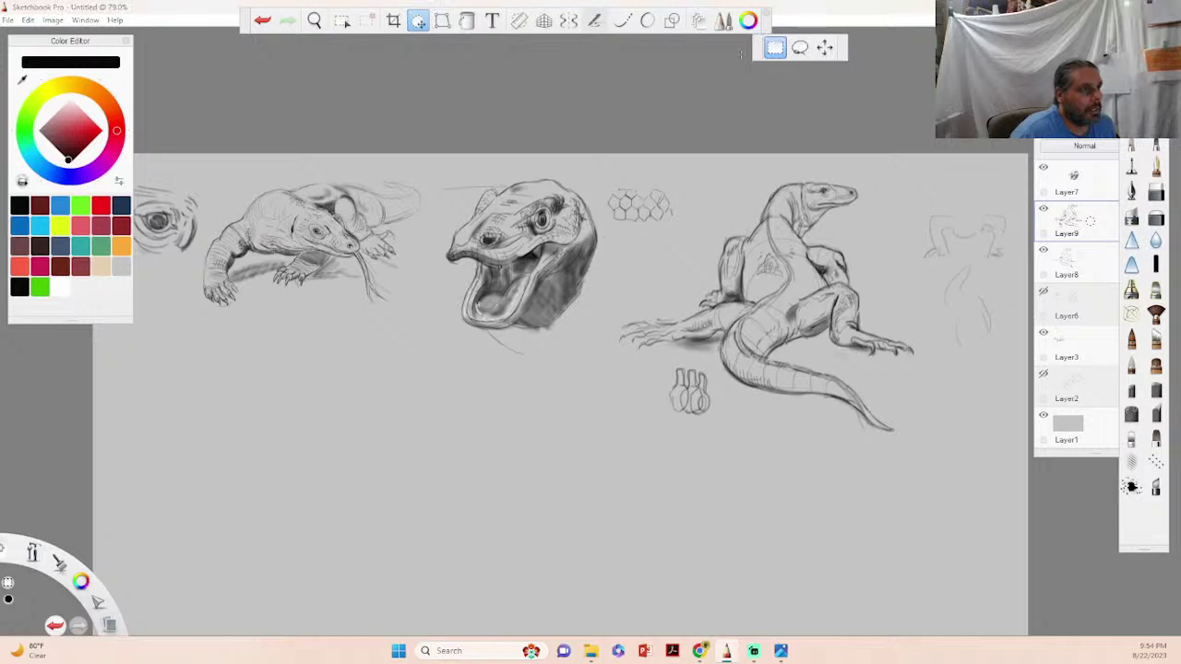
mouse_move(1108, 224)
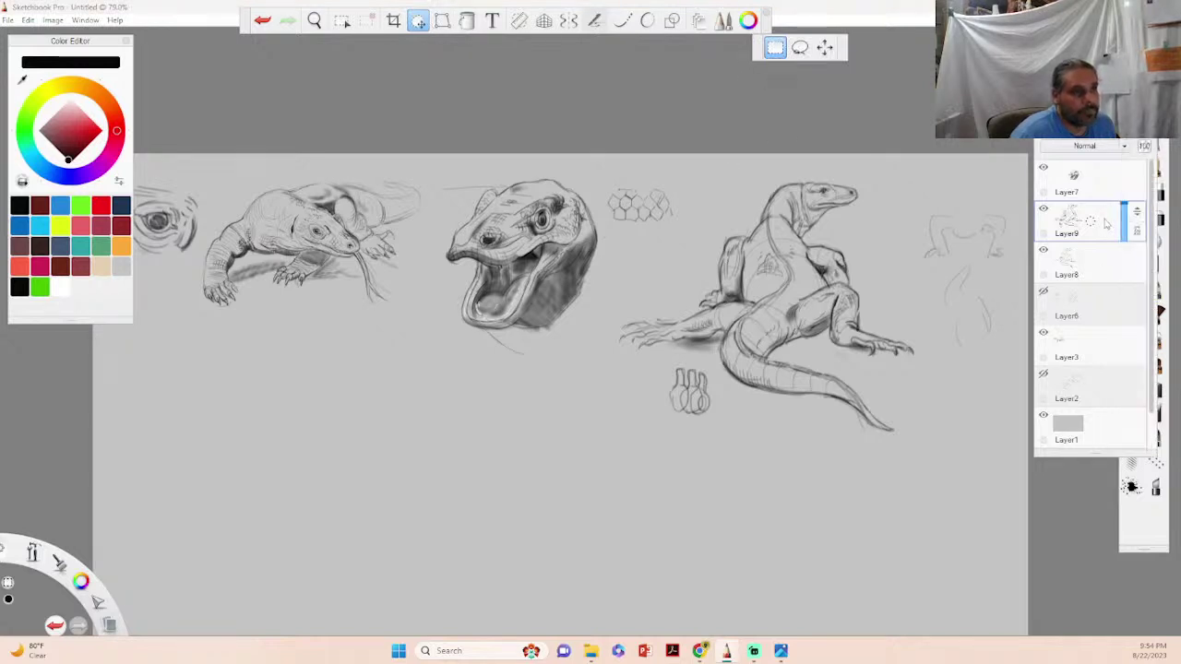
left_click_drag(1137, 213, 1134, 218)
left_click(1134, 218)
left_click(1098, 222)
left_click_drag(1102, 220, 1096, 258)
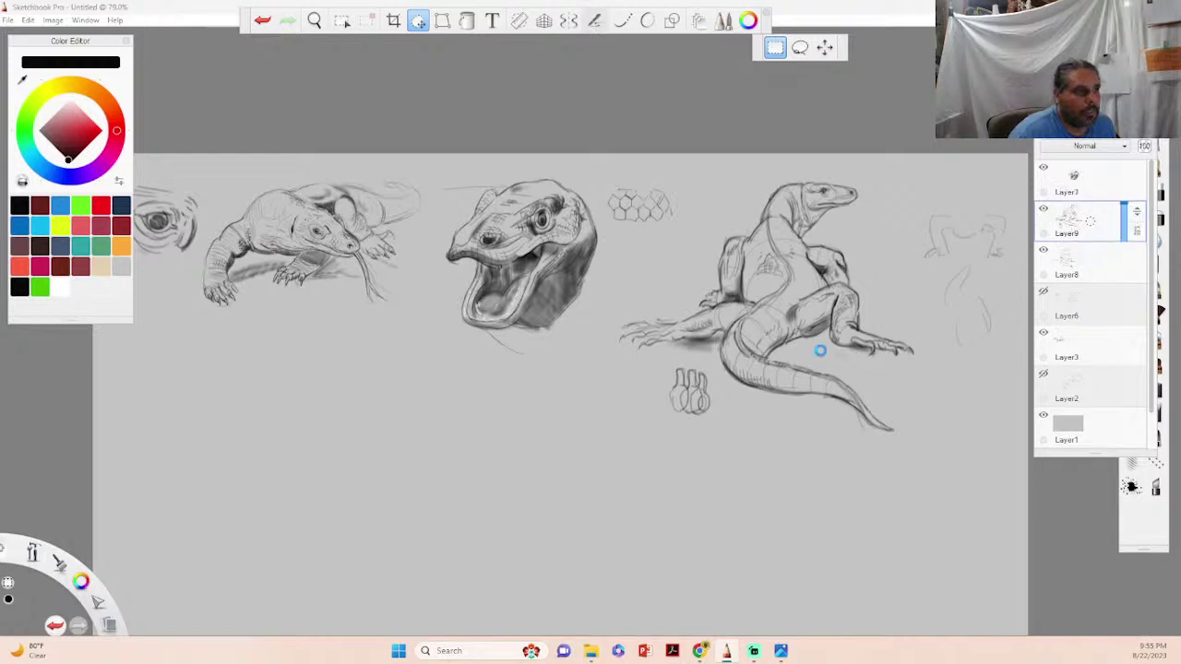
key("ctrl+m")
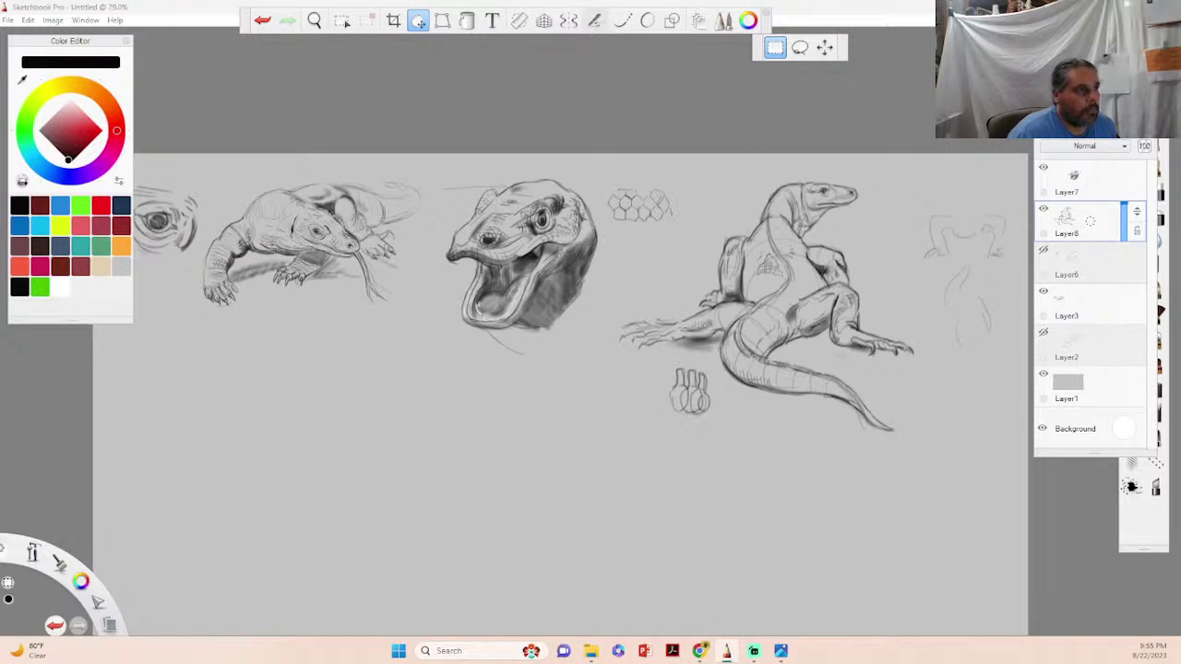
- Lasso the seated komodo study with its side sketches, then scale it down and reposition it beside the open-mouthed head
left_click(799, 47)
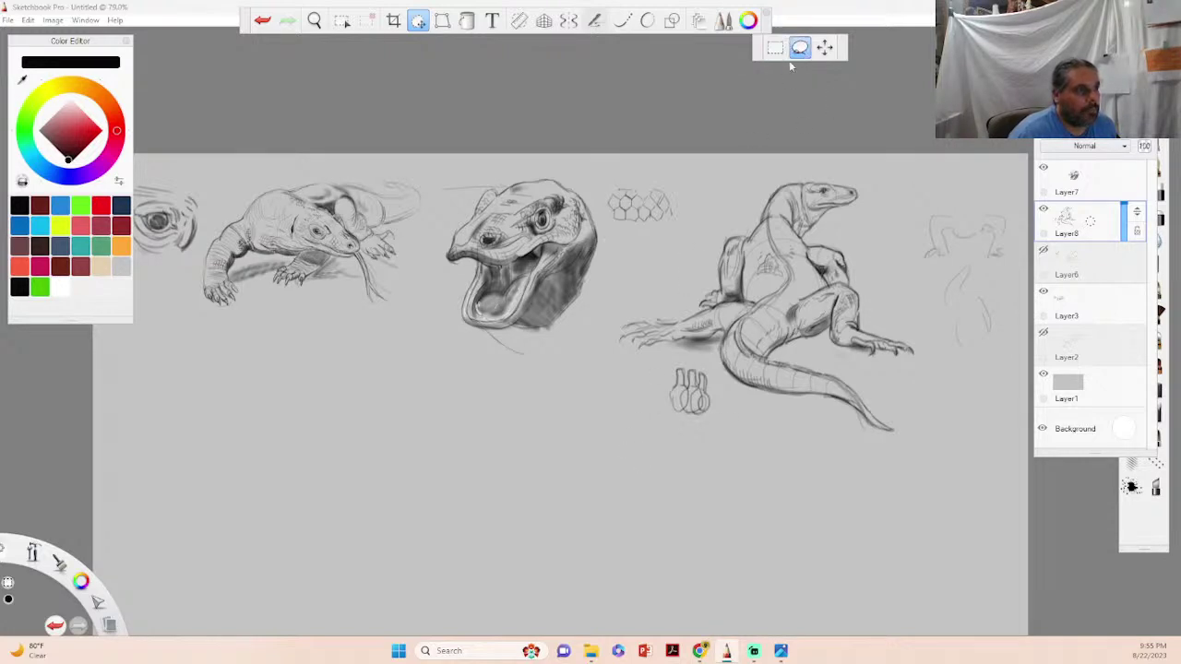
mouse_move(648, 301)
left_mouse_down()
mouse_move(644, 459)
mouse_move(714, 471)
mouse_move(760, 437)
mouse_move(840, 473)
mouse_move(938, 478)
mouse_move(935, 425)
mouse_move(955, 389)
mouse_move(931, 311)
mouse_move(887, 282)
mouse_move(853, 235)
mouse_move(880, 202)
mouse_move(803, 167)
mouse_move(672, 207)
mouse_move(681, 276)
left_mouse_up()
left_click(824, 47)
mouse_move(837, 300)
left_mouse_down()
mouse_move(791, 303)
mouse_move(777, 274)
mouse_move(747, 261)
mouse_move(785, 283)
left_mouse_up()
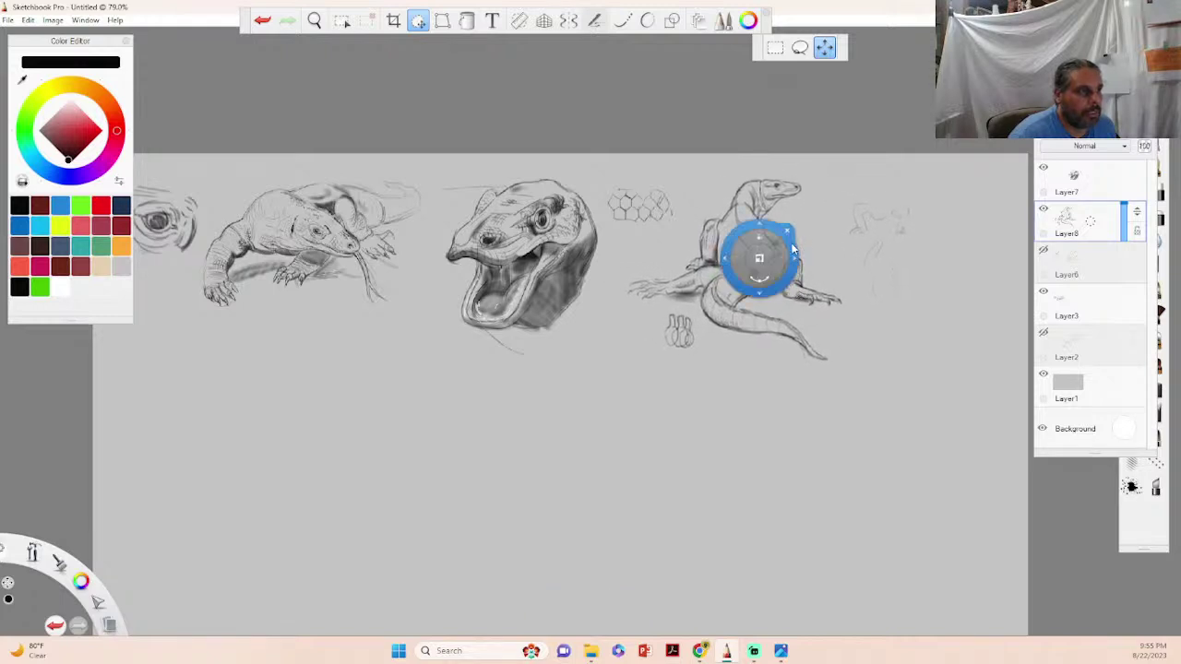
left_click(787, 230)
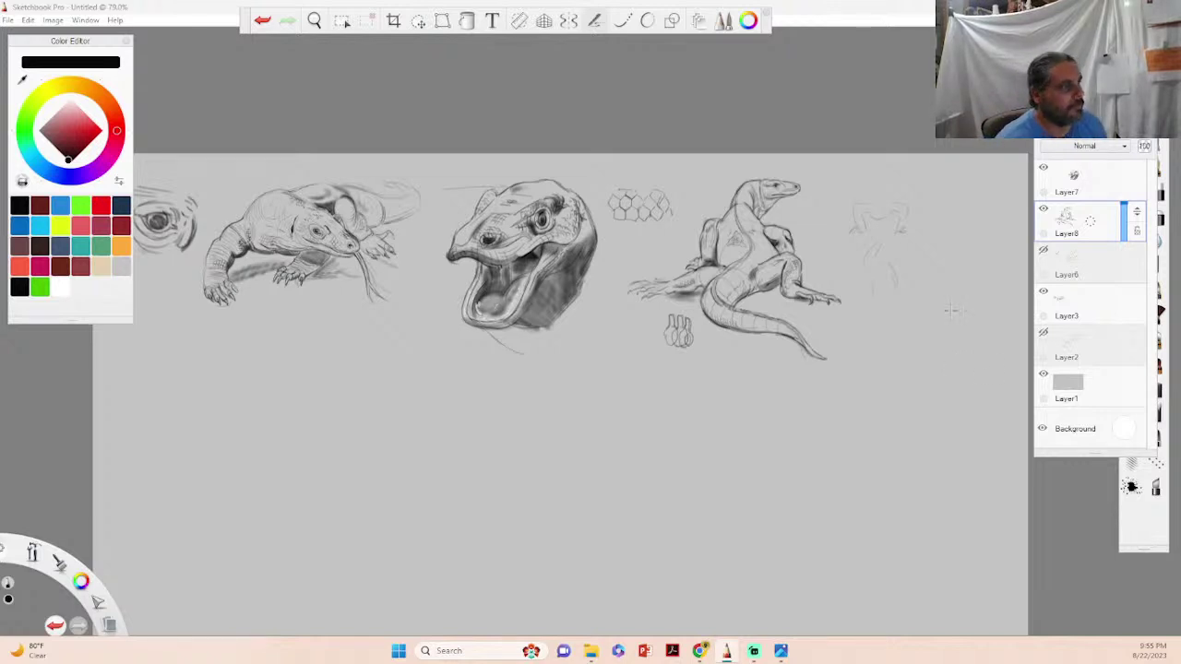
- Sketch a new walking komodo below the existing studies, roughing in the arched back, shoulders, lowered head and tongue
left_click(314, 20)
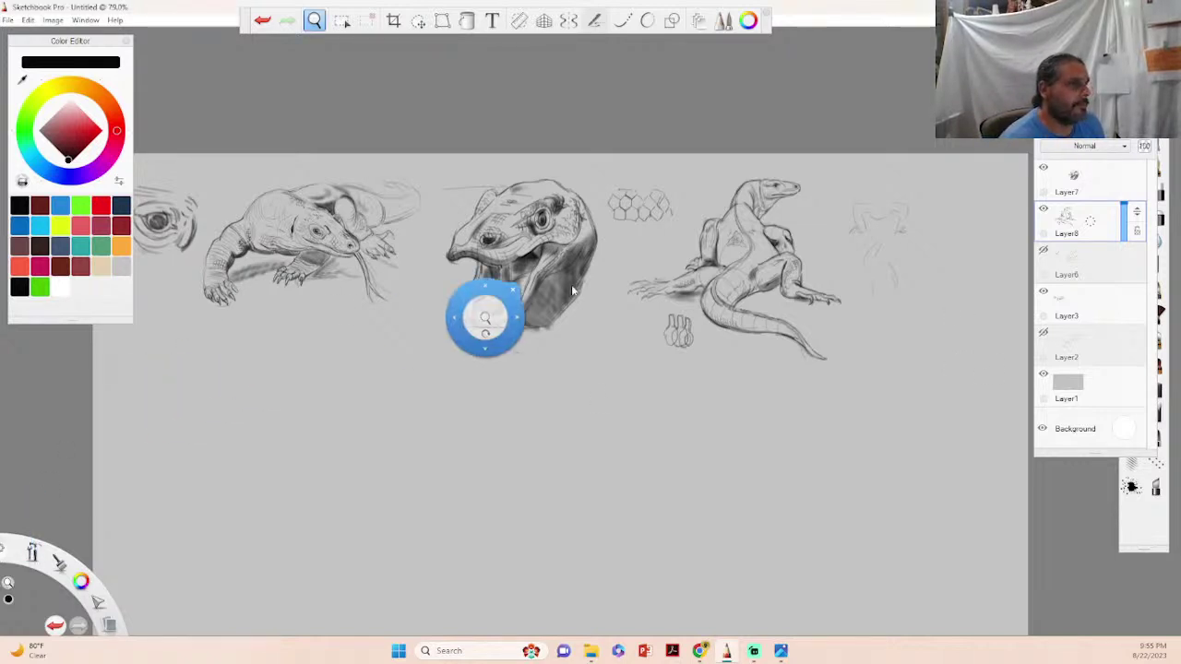
left_click_drag(610, 312, 647, 318)
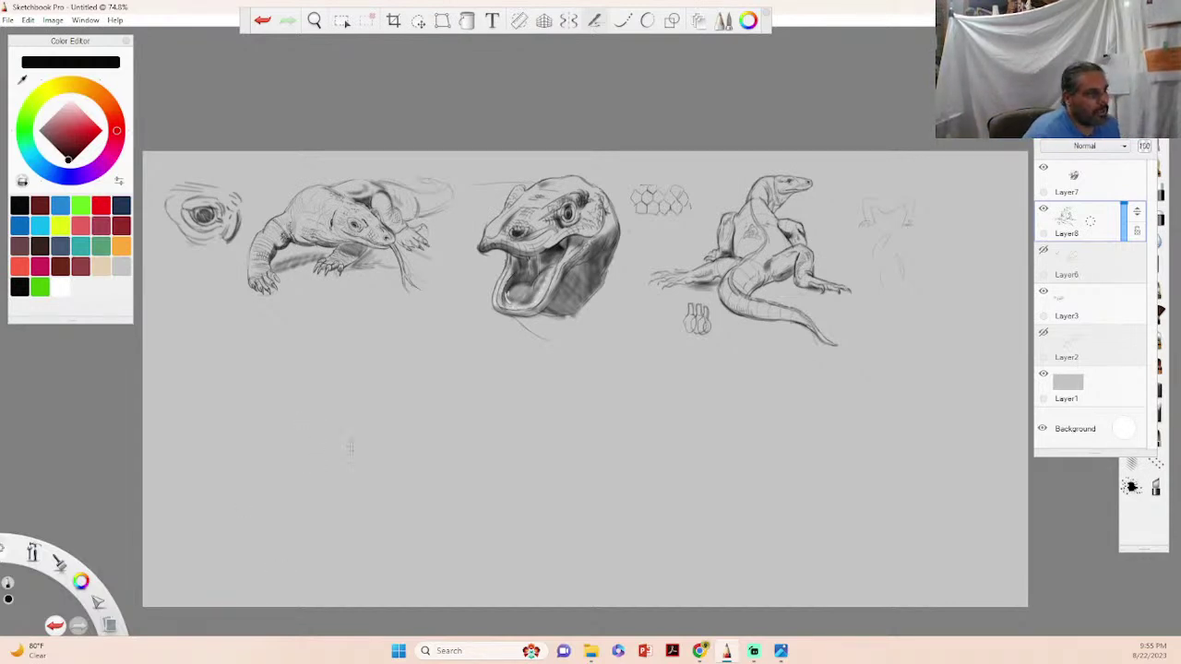
mouse_move(332, 457)
left_mouse_down()
mouse_move(380, 421)
mouse_move(327, 457)
mouse_move(412, 409)
mouse_move(343, 431)
mouse_move(471, 420)
left_mouse_up()
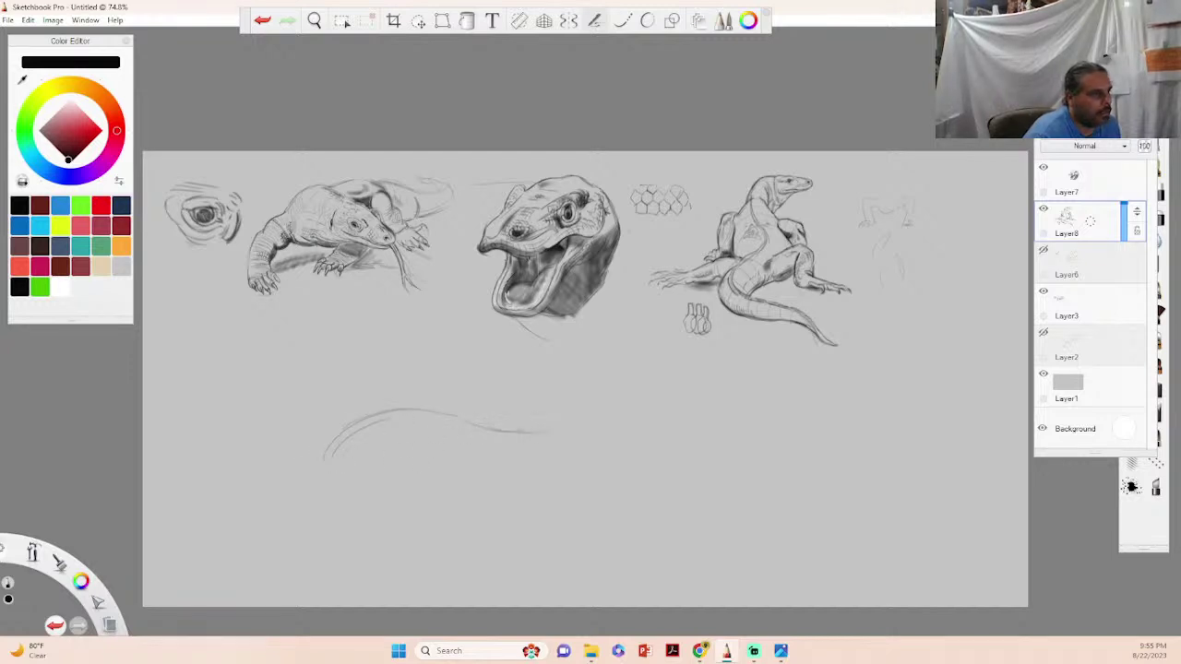
mouse_move(325, 478)
left_mouse_down()
mouse_move(338, 529)
mouse_move(343, 490)
mouse_move(410, 529)
left_mouse_up()
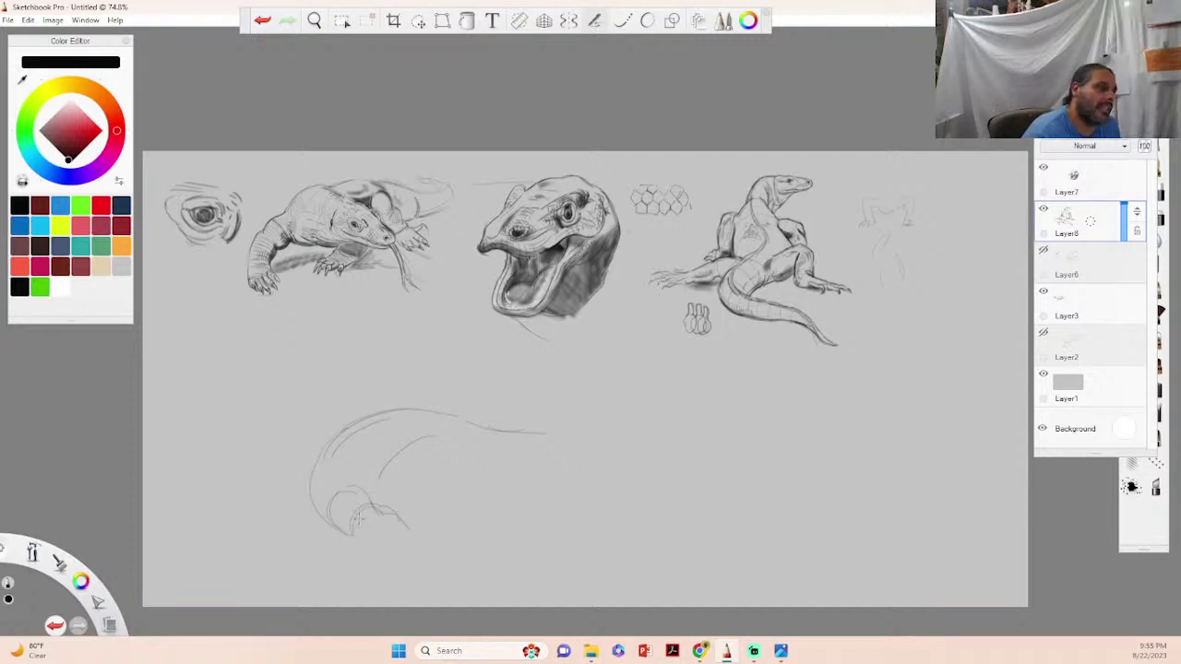
mouse_move(361, 531)
left_mouse_down()
mouse_move(378, 549)
mouse_move(416, 553)
mouse_move(397, 520)
mouse_move(421, 537)
mouse_move(396, 518)
mouse_move(452, 568)
mouse_move(484, 569)
left_mouse_up()
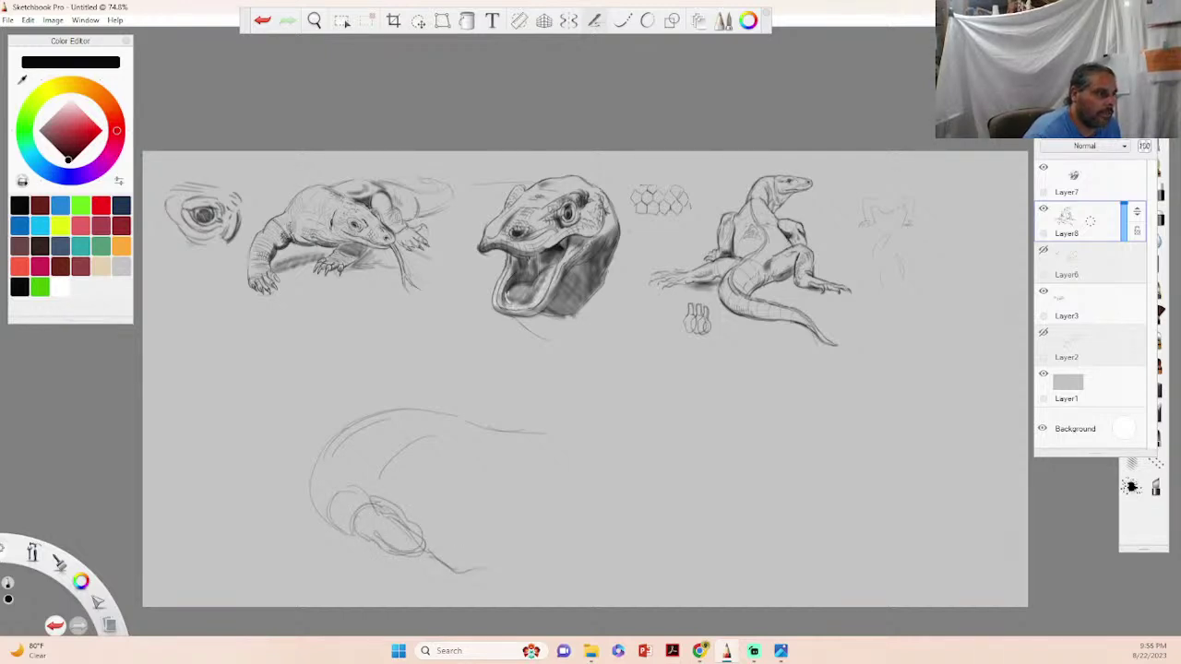
mouse_move(297, 480)
left_mouse_down()
mouse_move(311, 490)
mouse_move(293, 517)
mouse_move(307, 462)
mouse_move(355, 444)
mouse_move(410, 476)
left_mouse_up()
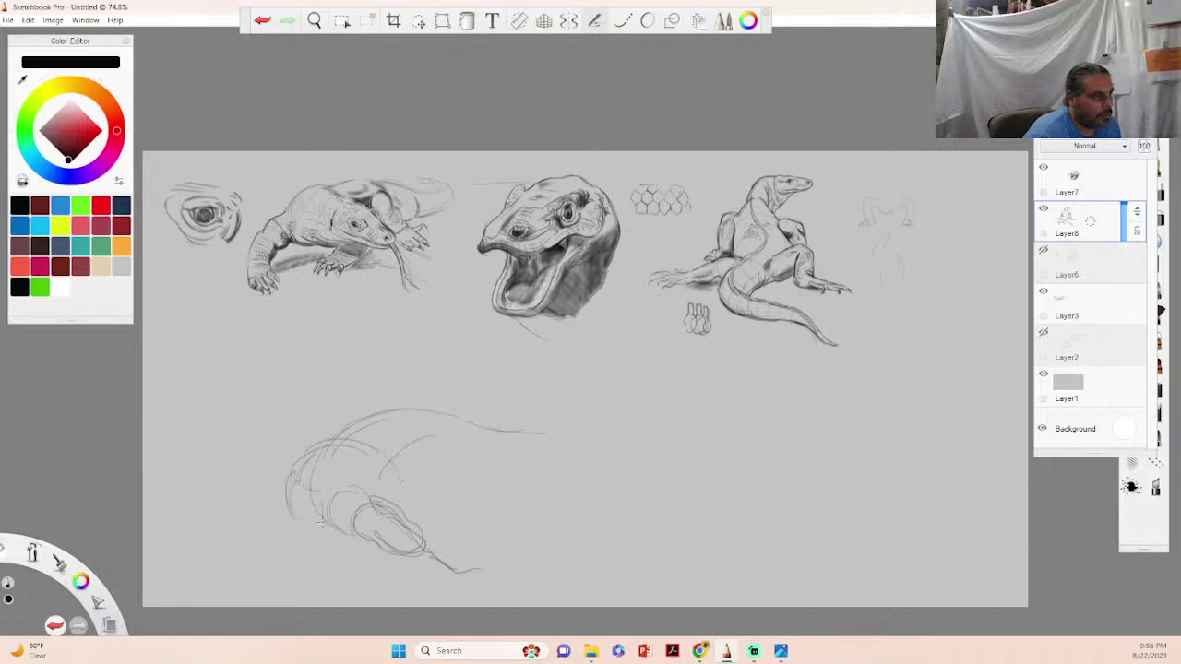
- Rough in both forelegs of the new komodo sketch, with simple toes on each foot
mouse_move(295, 473)
left_mouse_down()
mouse_move(285, 520)
mouse_move(314, 509)
mouse_move(270, 535)
left_mouse_up()
left_click_drag(390, 474, 382, 501)
left_click_drag(369, 541, 356, 587)
left_click_drag(356, 581, 403, 595)
left_click_drag(393, 563, 392, 583)
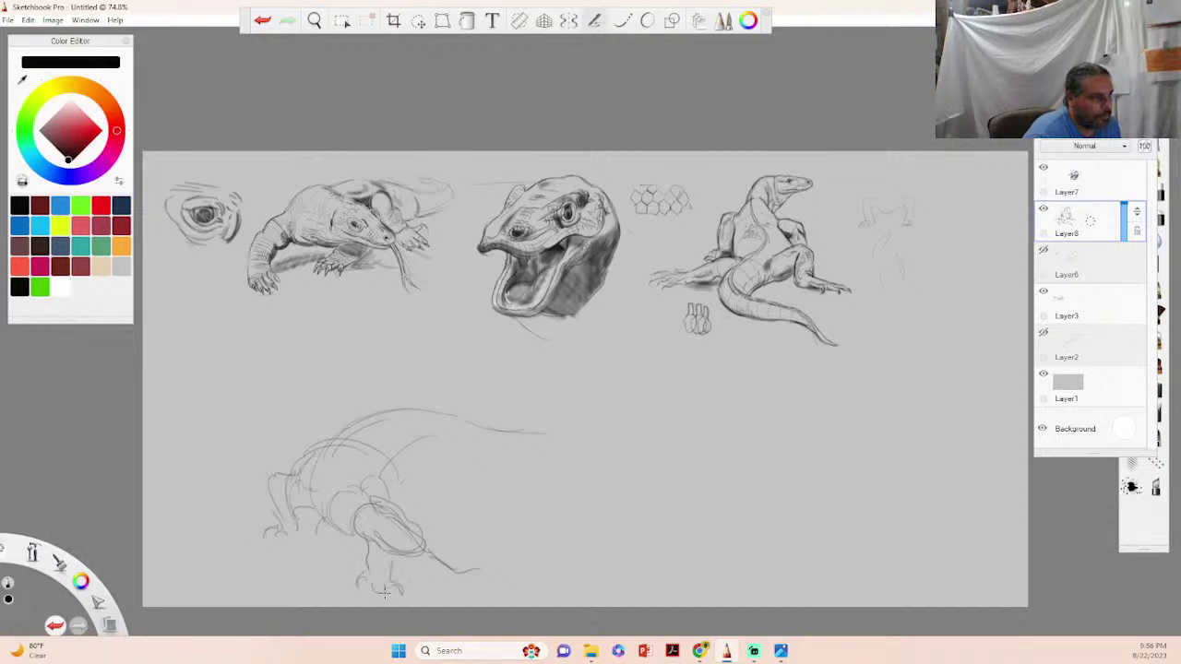
- Sketch the new komodo's belly line, bent hind leg with foot, and a tail curling back at the end
left_click_drag(374, 504, 420, 445)
left_click_drag(394, 402, 332, 432)
mouse_move(425, 417)
left_mouse_down()
mouse_move(395, 445)
mouse_move(428, 422)
mouse_move(451, 457)
mouse_move(458, 427)
mouse_move(468, 435)
mouse_move(463, 478)
left_mouse_up()
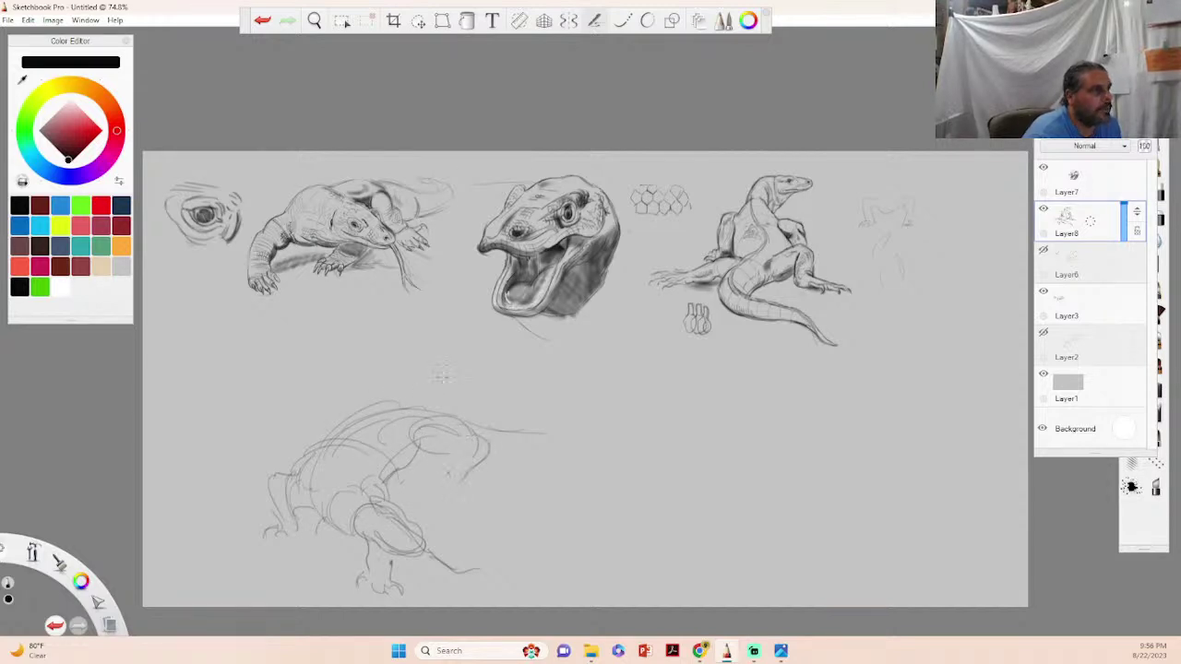
mouse_move(459, 477)
left_mouse_down()
mouse_move(486, 479)
mouse_move(444, 472)
left_mouse_up()
left_click_drag(445, 479, 461, 476)
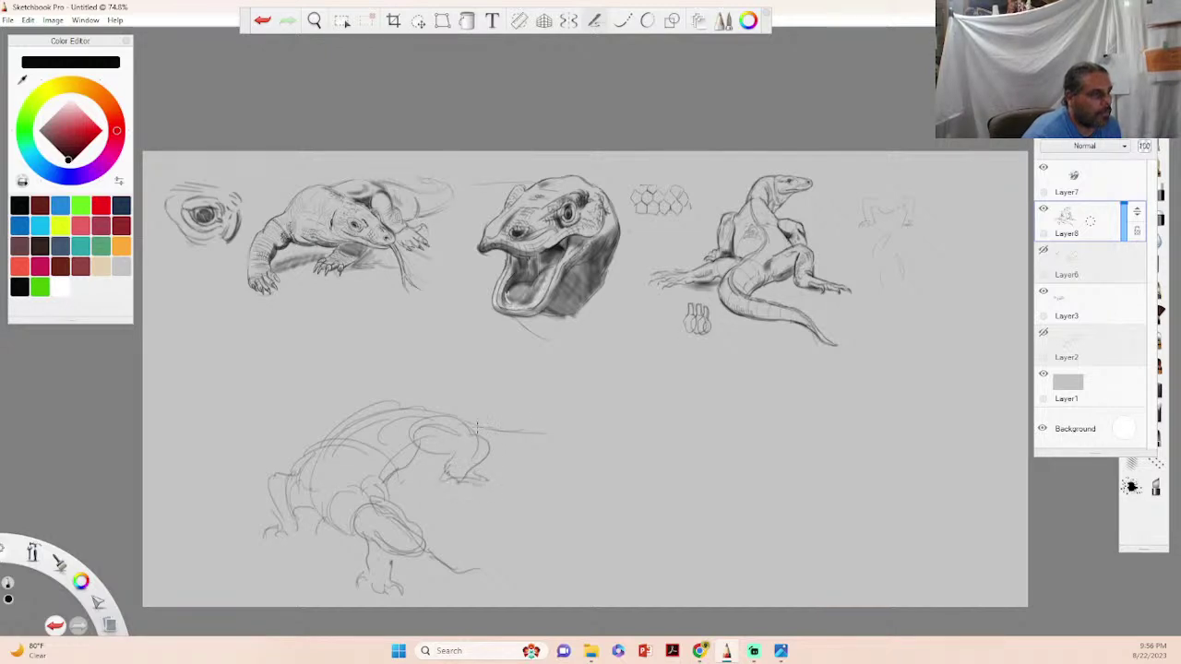
mouse_move(428, 402)
left_mouse_down()
mouse_move(500, 418)
mouse_move(530, 391)
mouse_move(524, 419)
mouse_move(540, 387)
left_mouse_up()
left_click_drag(544, 433, 549, 403)
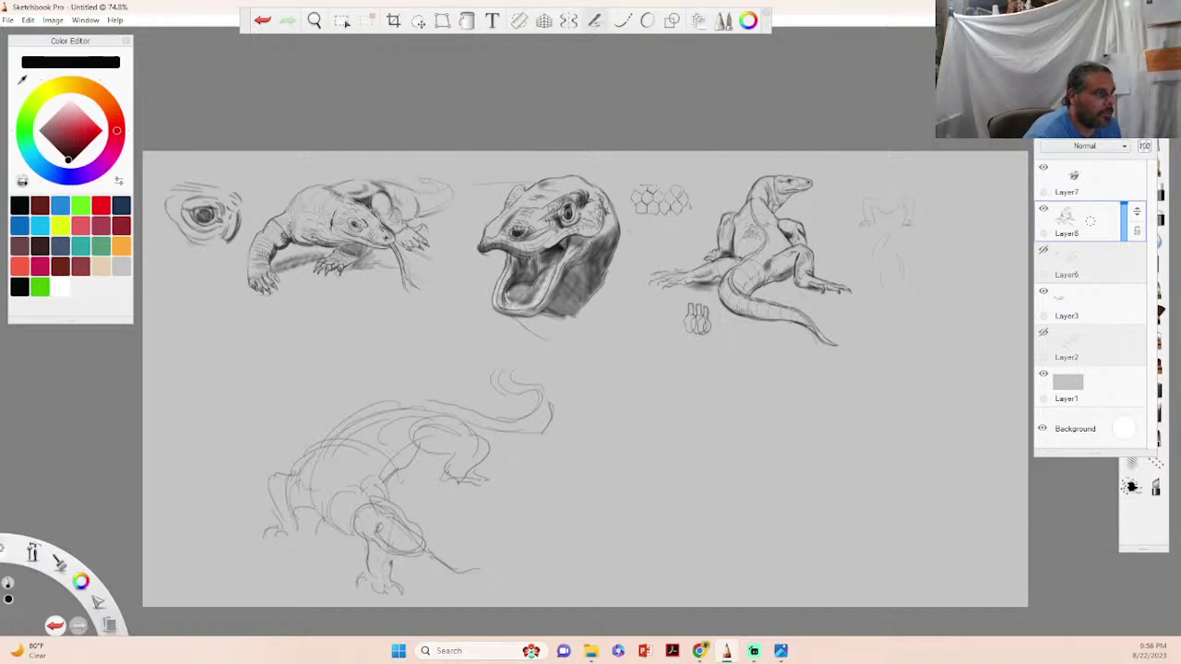
- Sketch a long limb with a large, long-toed foot over the walking komodo
left_click_drag(387, 367, 410, 506)
mouse_move(423, 398)
left_mouse_down()
mouse_move(427, 362)
mouse_move(422, 502)
mouse_move(443, 430)
left_mouse_up()
left_click_drag(434, 377, 451, 478)
left_click_drag(441, 432, 422, 487)
left_click_drag(421, 430, 409, 522)
left_click_drag(448, 482, 434, 544)
mouse_move(401, 500)
left_mouse_down()
mouse_move(413, 468)
mouse_move(406, 531)
mouse_move(430, 550)
mouse_move(391, 421)
left_mouse_up()
left_click_drag(382, 369, 387, 422)
mouse_move(433, 345)
left_mouse_down()
mouse_move(449, 422)
mouse_move(436, 487)
left_mouse_up()
left_click_drag(435, 585, 452, 592)
mouse_move(437, 477)
left_mouse_down()
mouse_move(428, 399)
mouse_move(438, 470)
mouse_move(418, 605)
left_mouse_up()
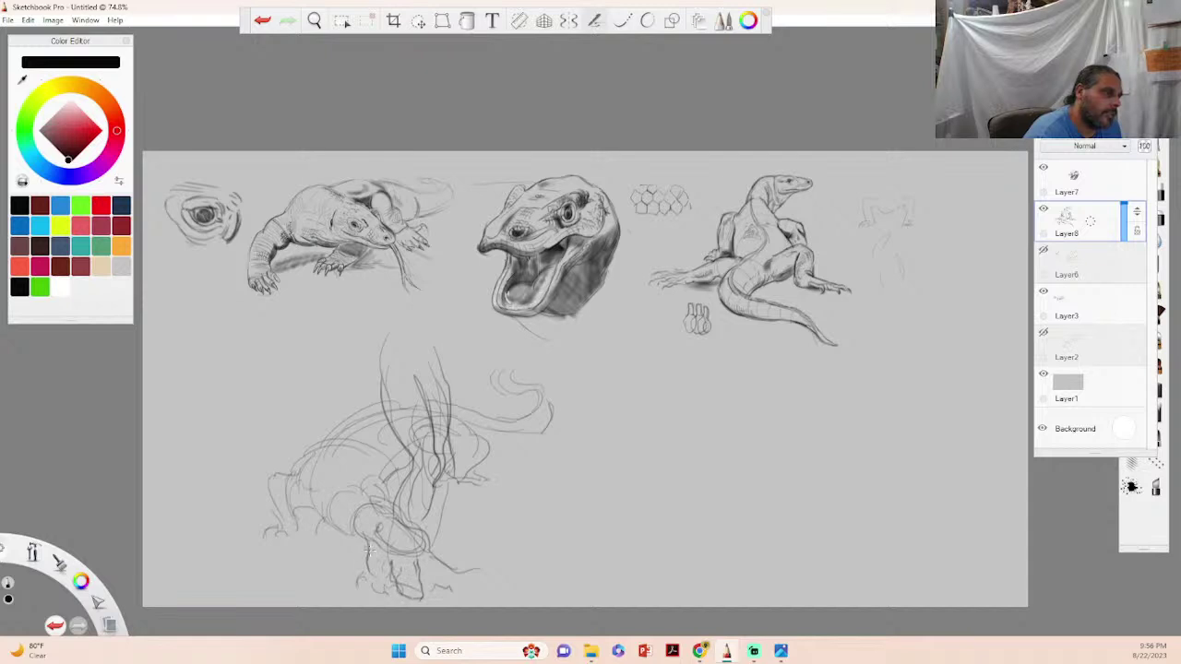
mouse_move(438, 568)
left_mouse_down()
mouse_move(464, 586)
mouse_move(478, 579)
left_mouse_up()
left_click_drag(452, 549, 465, 561)
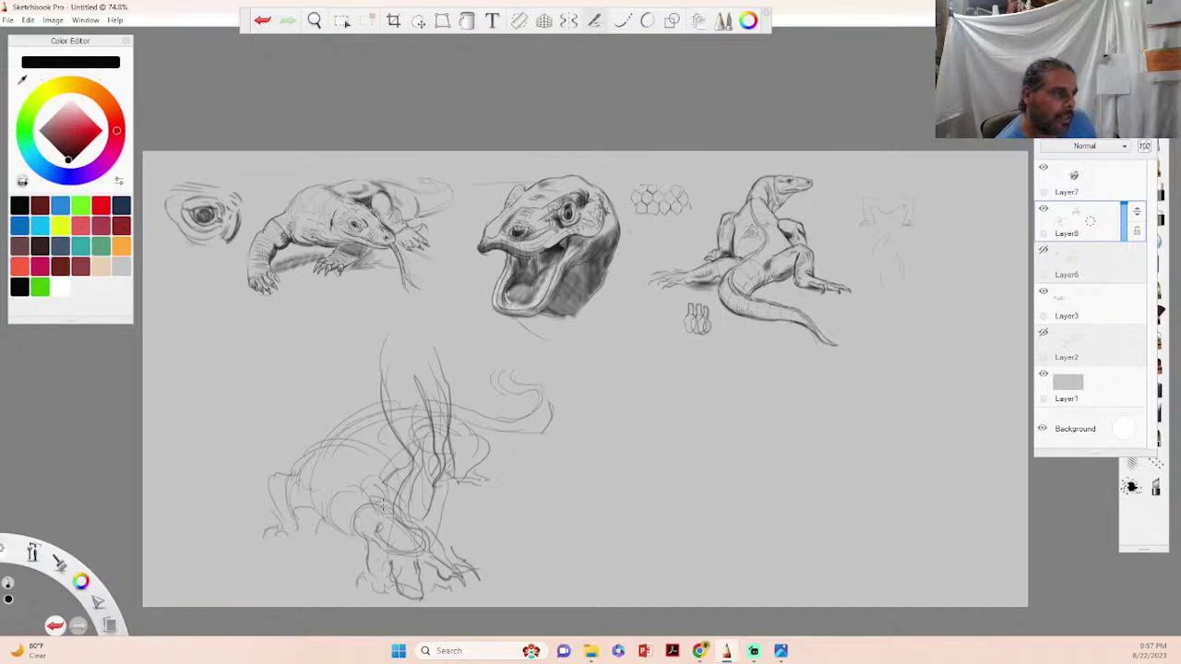
- Sketch a small curved figure beneath the seated komodo, and add a second large leg beside the overlaid limb
mouse_move(735, 400)
left_mouse_down()
mouse_move(733, 439)
mouse_move(710, 439)
mouse_move(708, 450)
mouse_move(730, 430)
mouse_move(720, 467)
left_mouse_up()
mouse_move(738, 428)
left_mouse_down()
mouse_move(709, 467)
mouse_move(699, 463)
mouse_move(731, 491)
mouse_move(718, 460)
mouse_move(759, 445)
mouse_move(752, 405)
mouse_move(727, 396)
mouse_move(706, 417)
left_mouse_up()
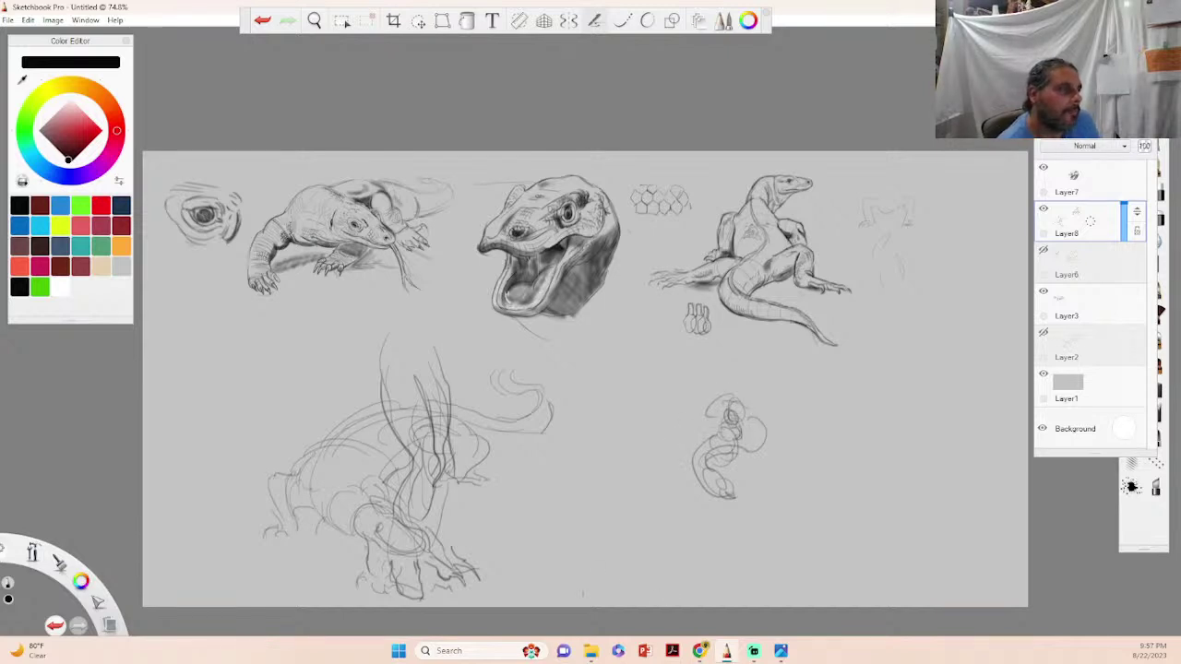
left_click_drag(439, 408, 485, 434)
mouse_move(463, 367)
left_mouse_down()
mouse_move(533, 436)
mouse_move(505, 468)
mouse_move(504, 495)
left_mouse_up()
left_click_drag(530, 435, 520, 513)
mouse_move(506, 458)
left_mouse_down()
mouse_move(501, 527)
mouse_move(543, 548)
left_mouse_up()
left_click_drag(430, 406, 480, 420)
left_click_drag(441, 328, 449, 368)
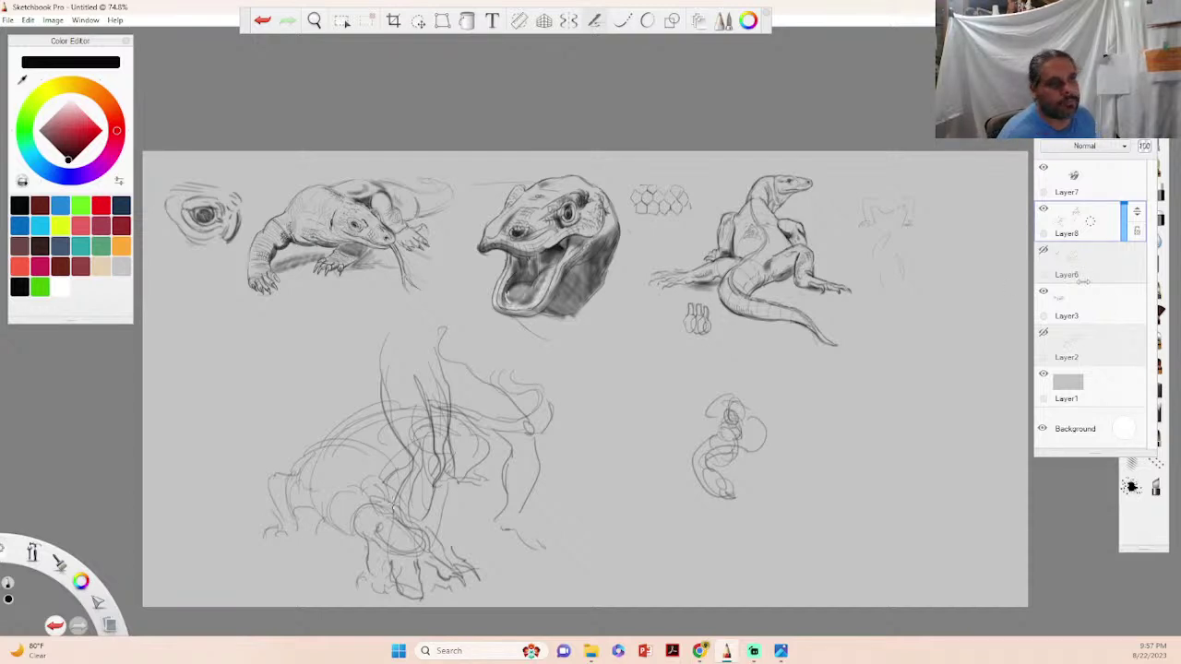
- Erase the walking komodo, the overlaid limbs and the small curved figure from the lower canvas
left_click_drag(1133, 141, 1042, 228)
left_click(1156, 218)
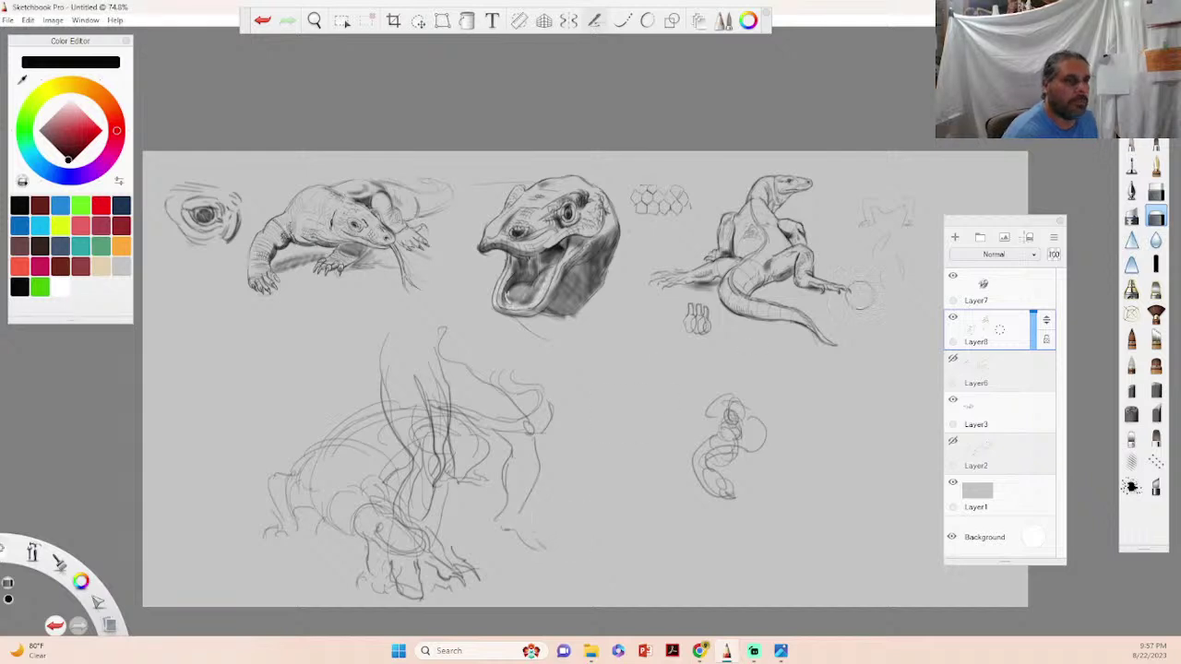
left_click(1157, 191)
mouse_move(433, 461)
left_mouse_down()
mouse_move(379, 507)
mouse_move(364, 548)
mouse_move(378, 580)
mouse_move(425, 585)
mouse_move(438, 567)
mouse_move(475, 586)
left_mouse_up()
left_click_drag(498, 471, 512, 531)
mouse_move(549, 484)
left_mouse_down()
mouse_move(512, 411)
mouse_move(451, 494)
mouse_move(277, 531)
mouse_move(305, 461)
mouse_move(369, 420)
mouse_move(424, 434)
mouse_move(452, 411)
mouse_move(386, 378)
mouse_move(386, 341)
mouse_move(447, 388)
mouse_move(489, 379)
mouse_move(549, 406)
left_mouse_up()
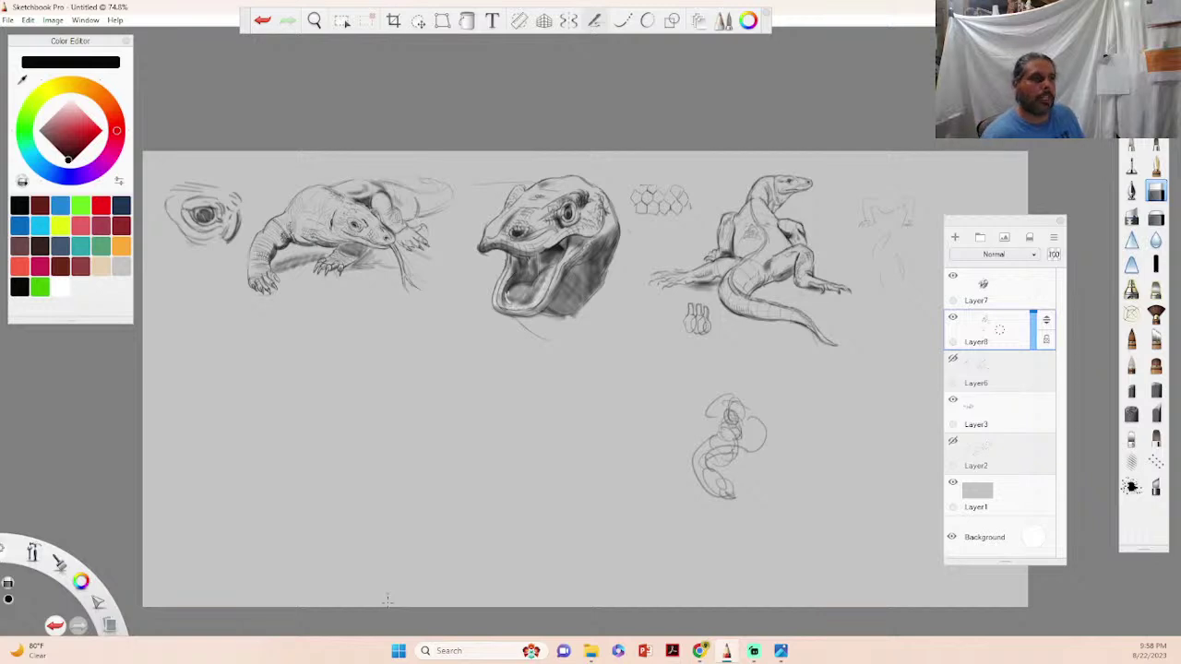
mouse_move(721, 510)
left_mouse_down()
mouse_move(726, 456)
mouse_move(708, 466)
mouse_move(715, 515)
mouse_move(744, 432)
mouse_move(730, 493)
left_mouse_up()
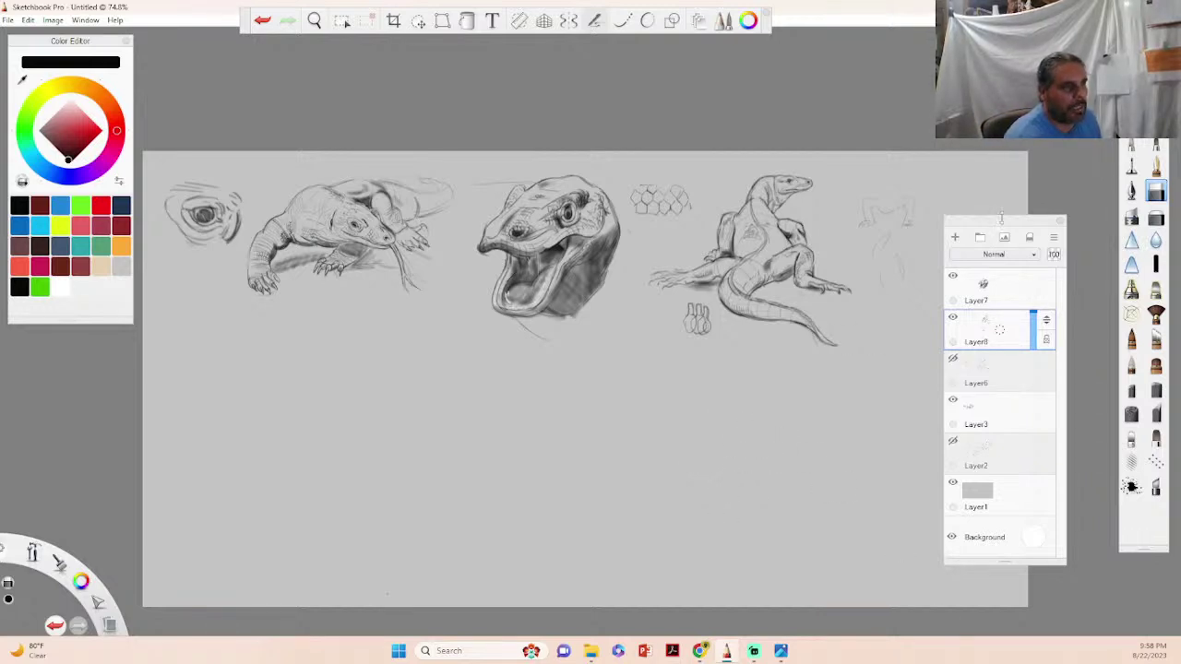
left_click_drag(1004, 229, 1068, 159)
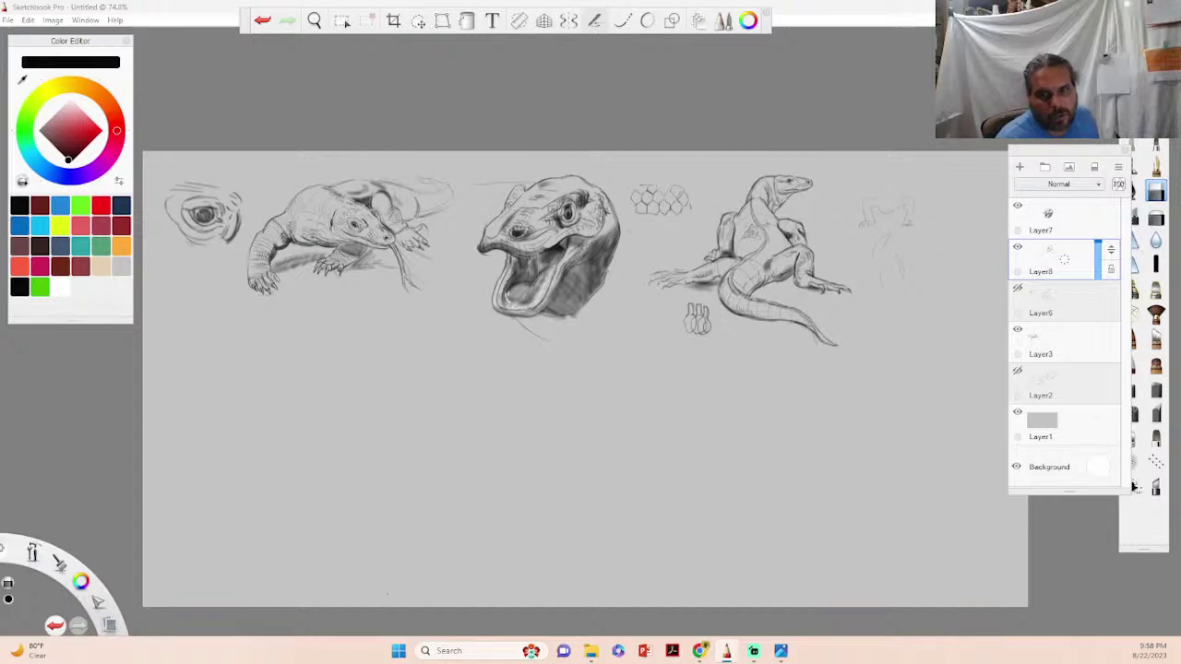
- Switch to Pinterest in Chrome, return to the previous pin and open the related "Komodo dragon, facts and photos" pin
left_click(700, 650)
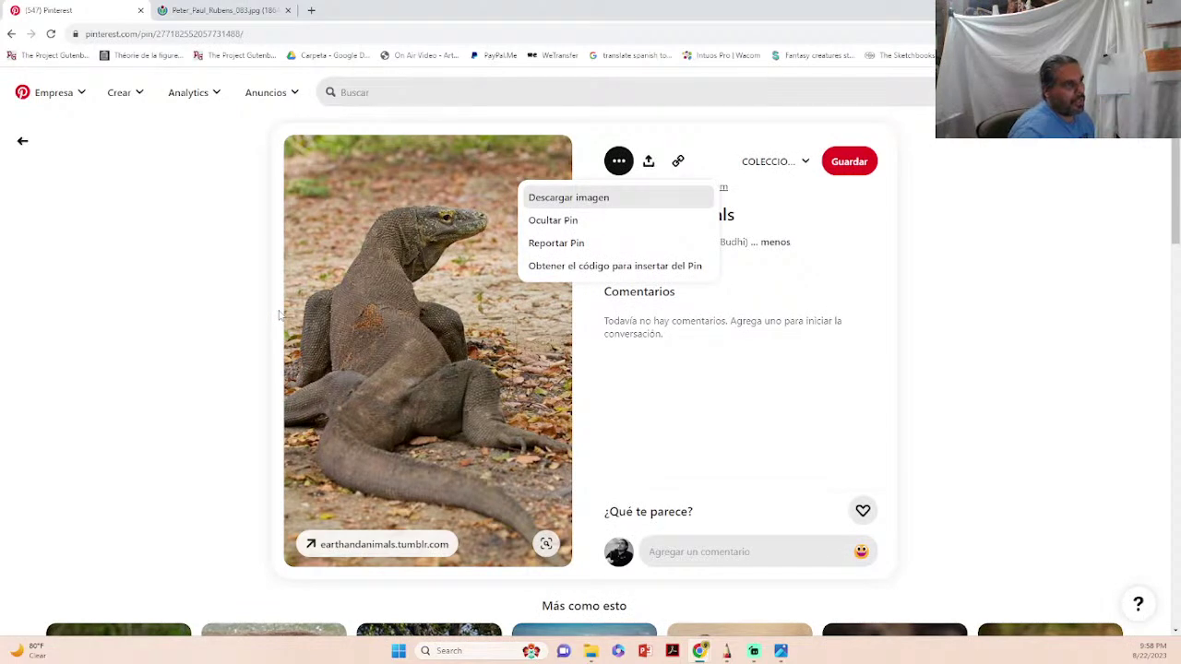
left_click(20, 141)
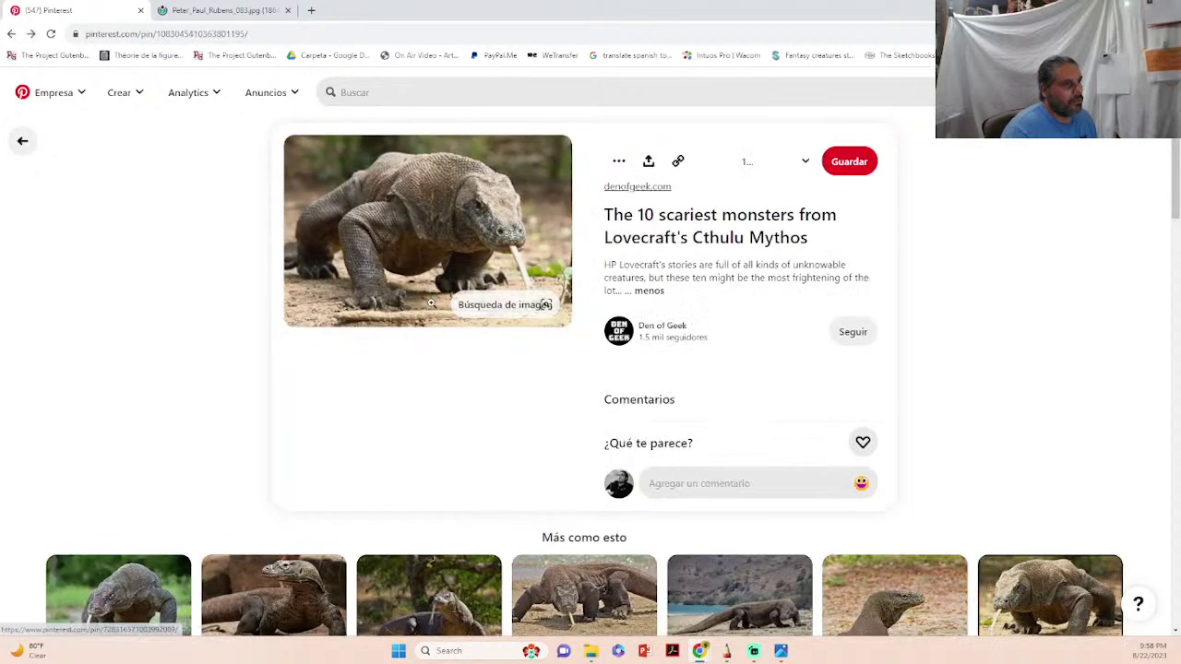
scroll(583, 321, "down", 7)
scroll(583, 321, "down", 1)
scroll(583, 321, "up", 2)
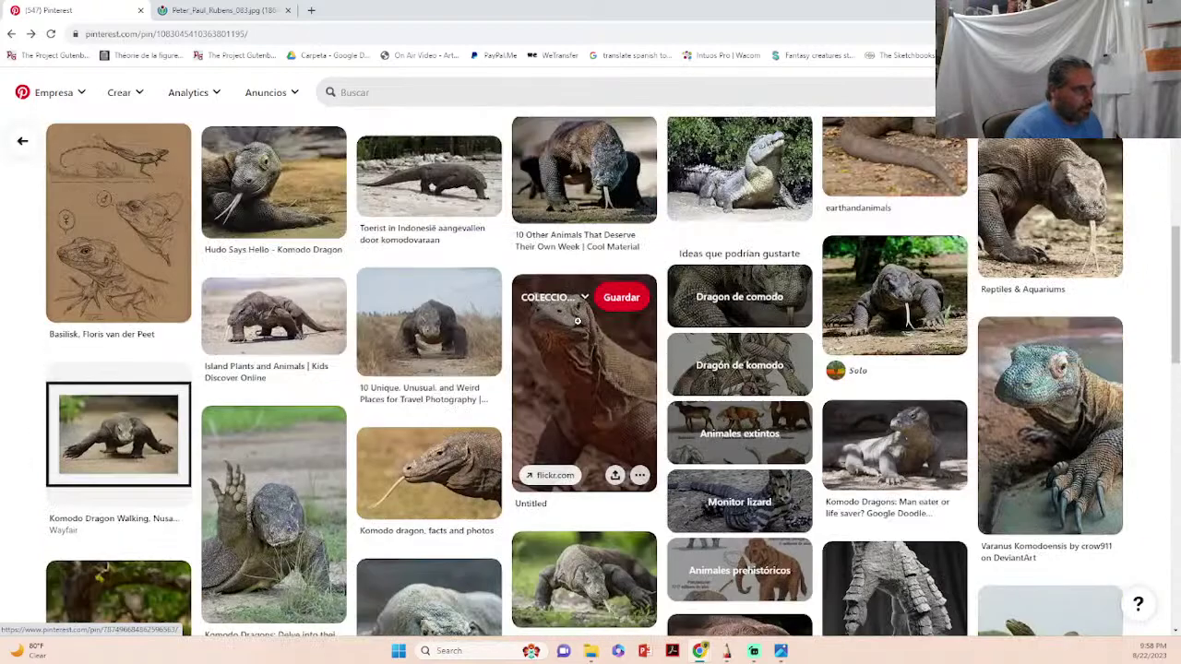
left_click(456, 492)
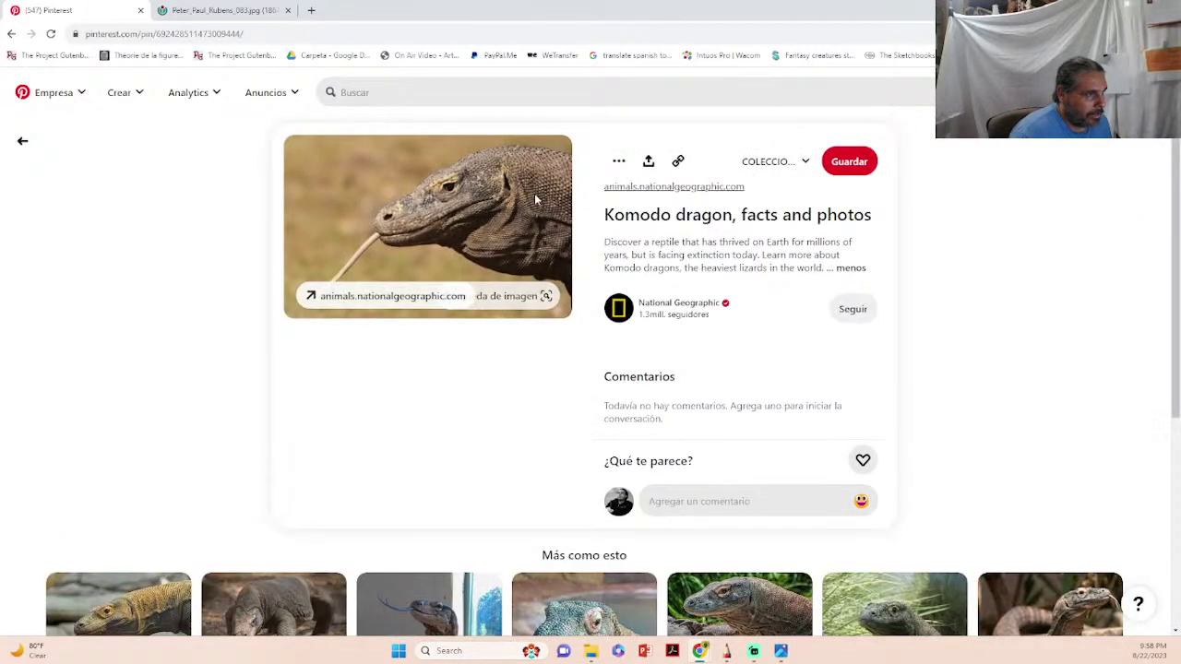
- Try to save the profile komodo head photo as a JPEG image in the komodo folder
left_click(619, 160)
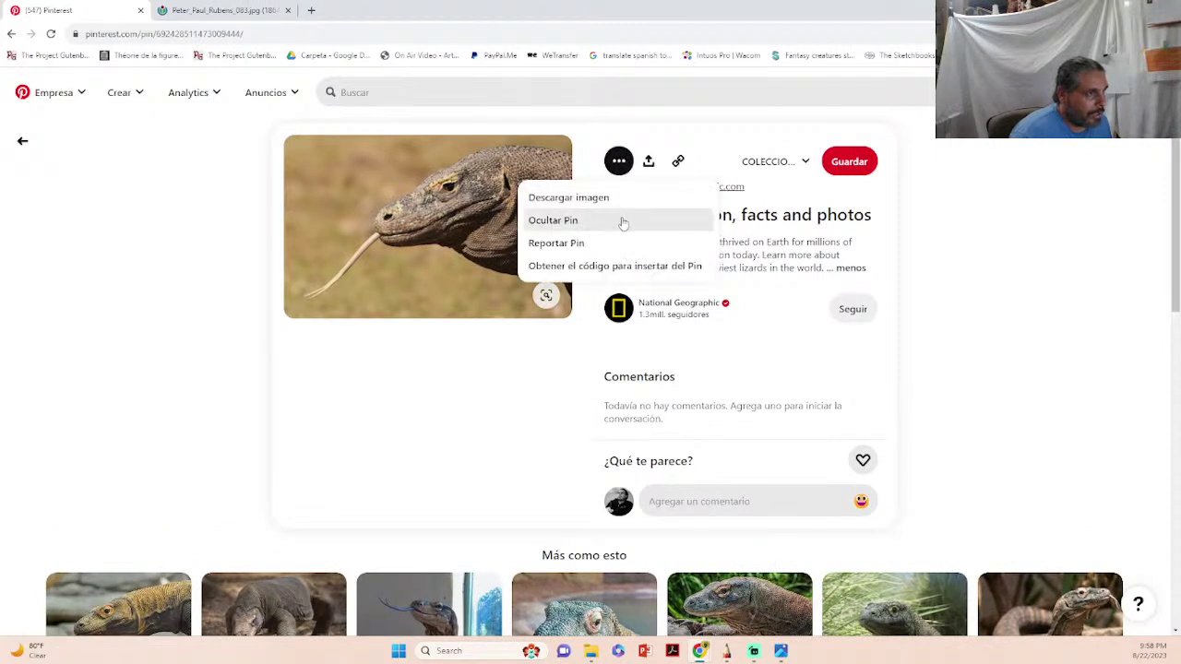
right_click(450, 205)
left_click(489, 229)
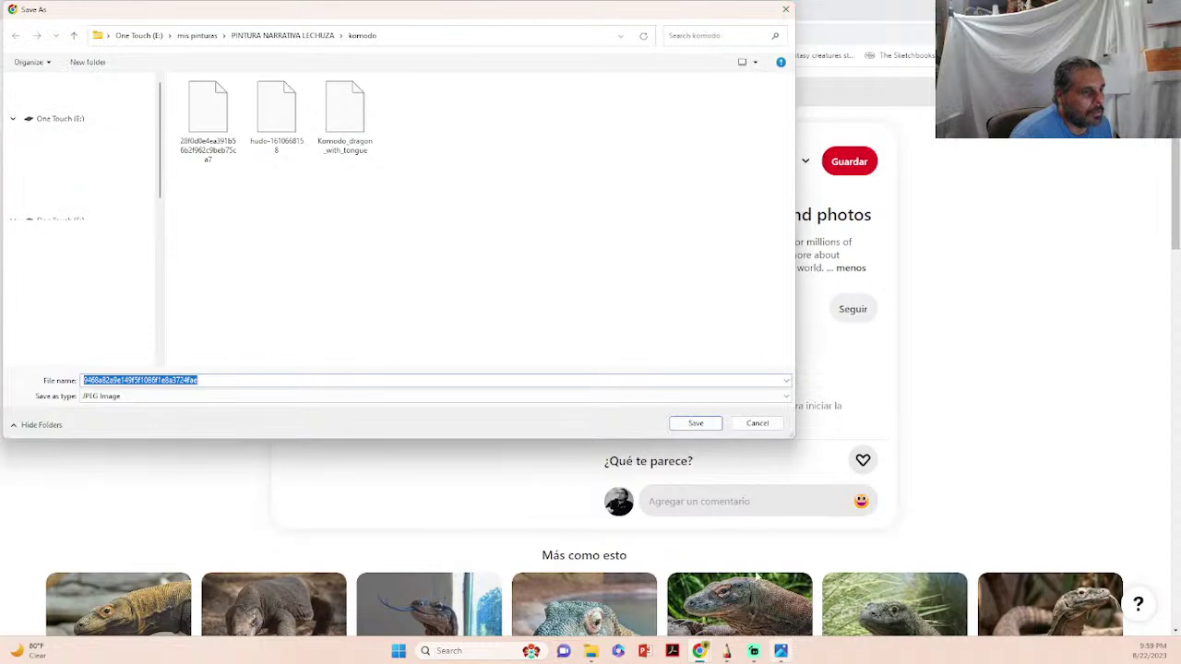
left_click(695, 423)
- Open the related "I've got my eye on you weedhopper !!!" pin and save its photo as a JPEG in the komodo folder
scroll(725, 323, "down", 4)
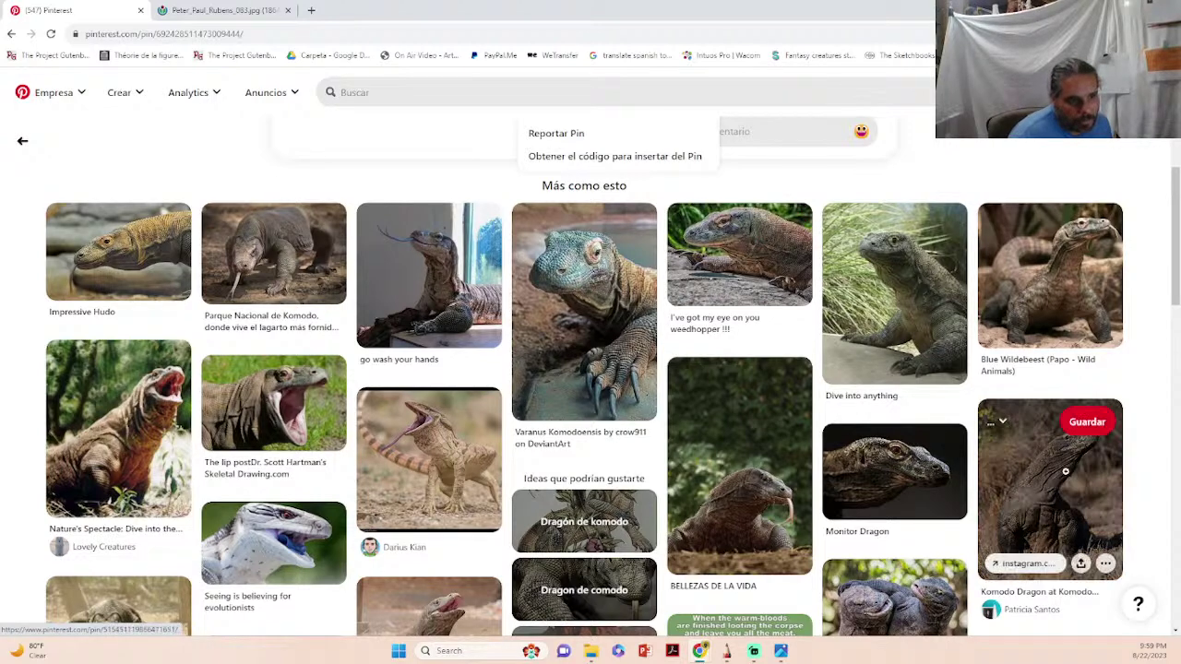
left_click(734, 260)
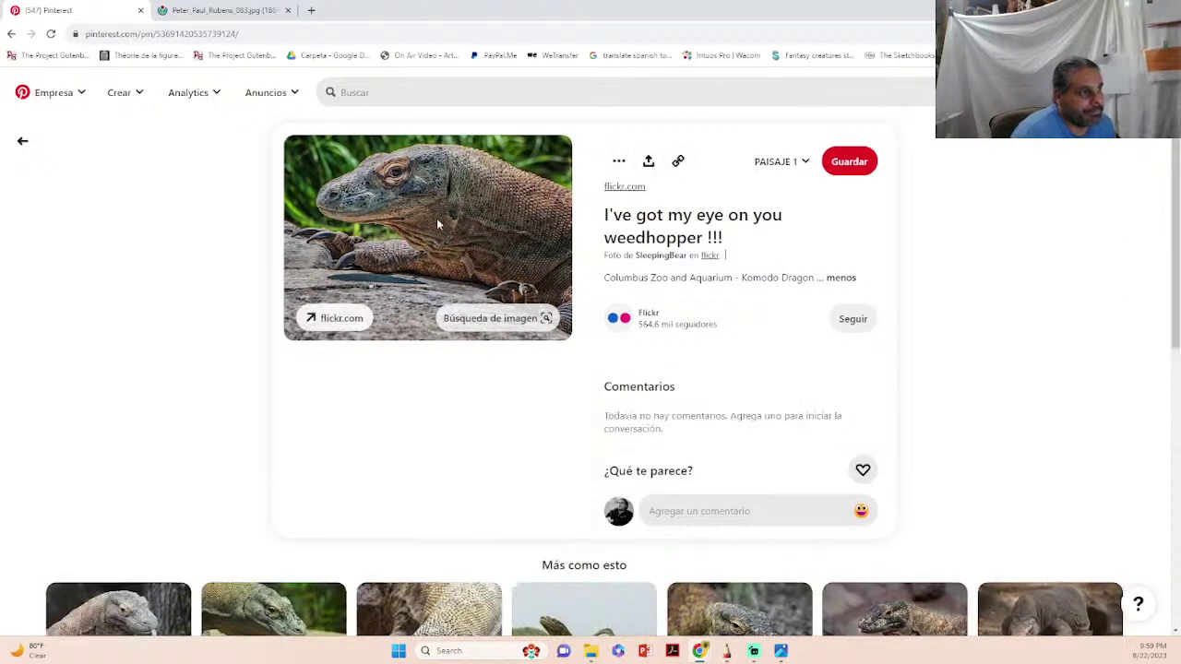
right_click(436, 219)
left_click(491, 247)
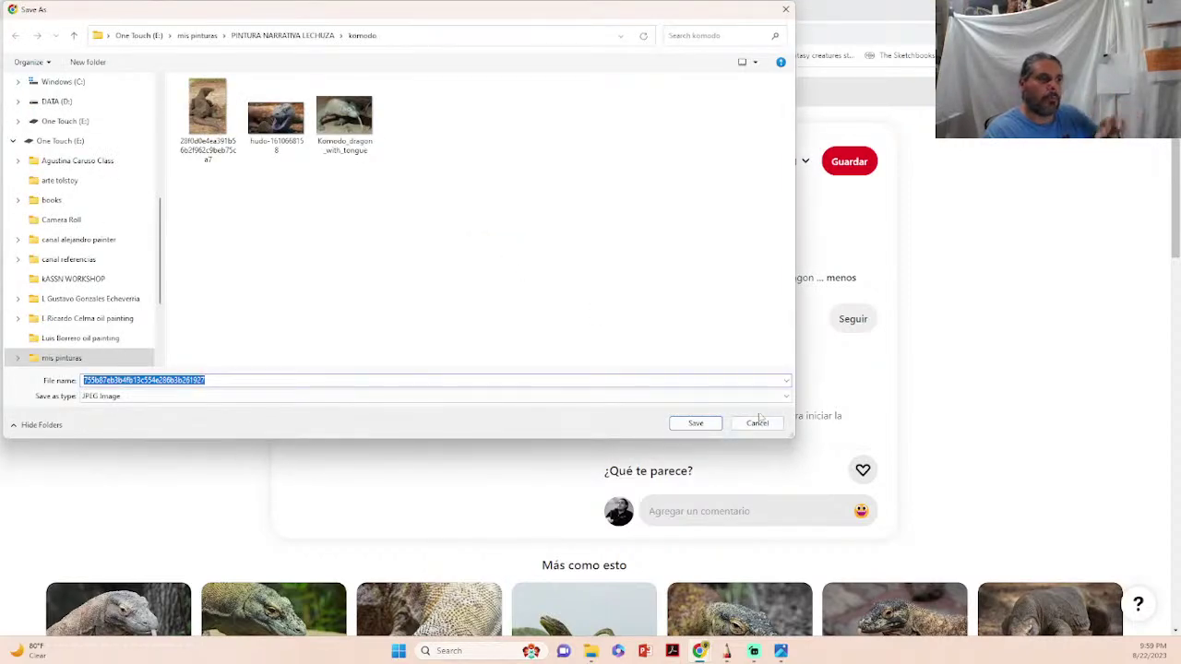
left_click(695, 423)
- Open the related Flickr "Komodo Dragon" pin showing a lowered head with a forked tongue
scroll(609, 387, "down", 3)
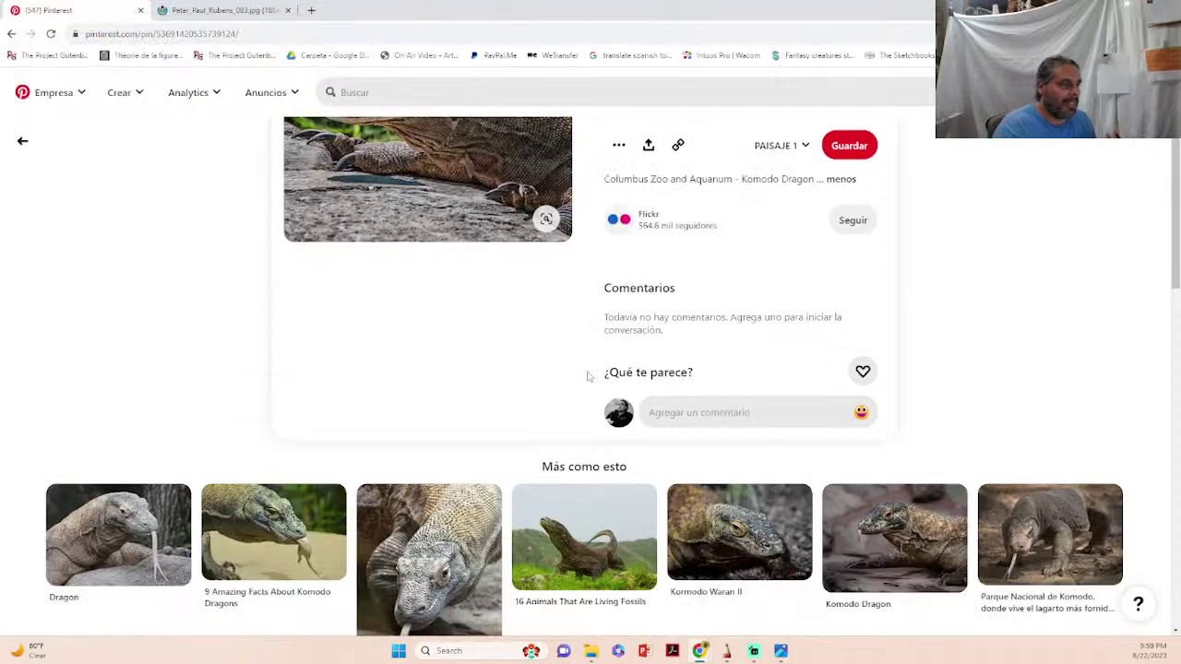
scroll(582, 372, "down", 2)
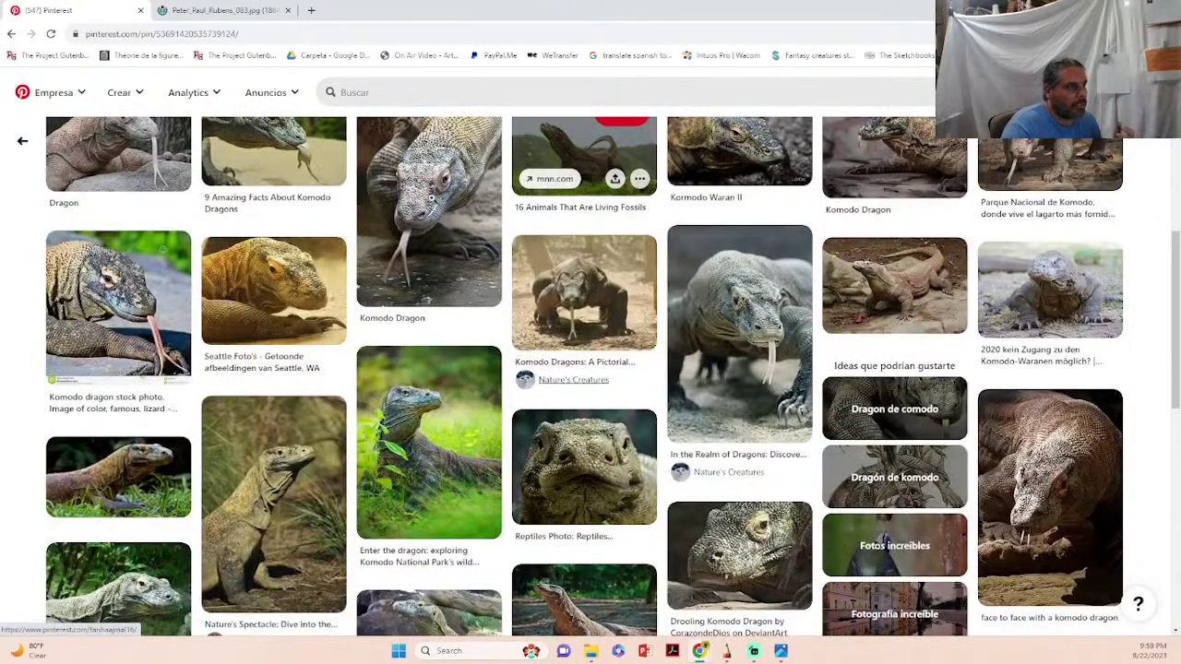
left_click(441, 211)
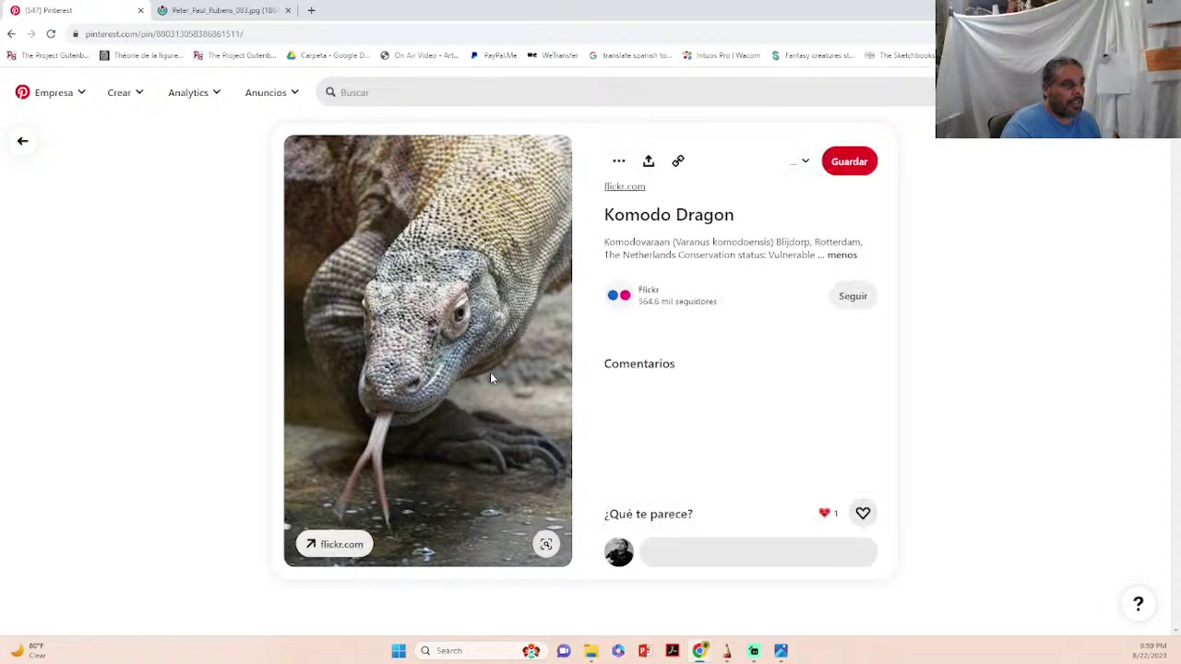
- Check the reference photos in the komodo folder in File Explorer, and return to the Pinterest window in Chrome
left_click(727, 651)
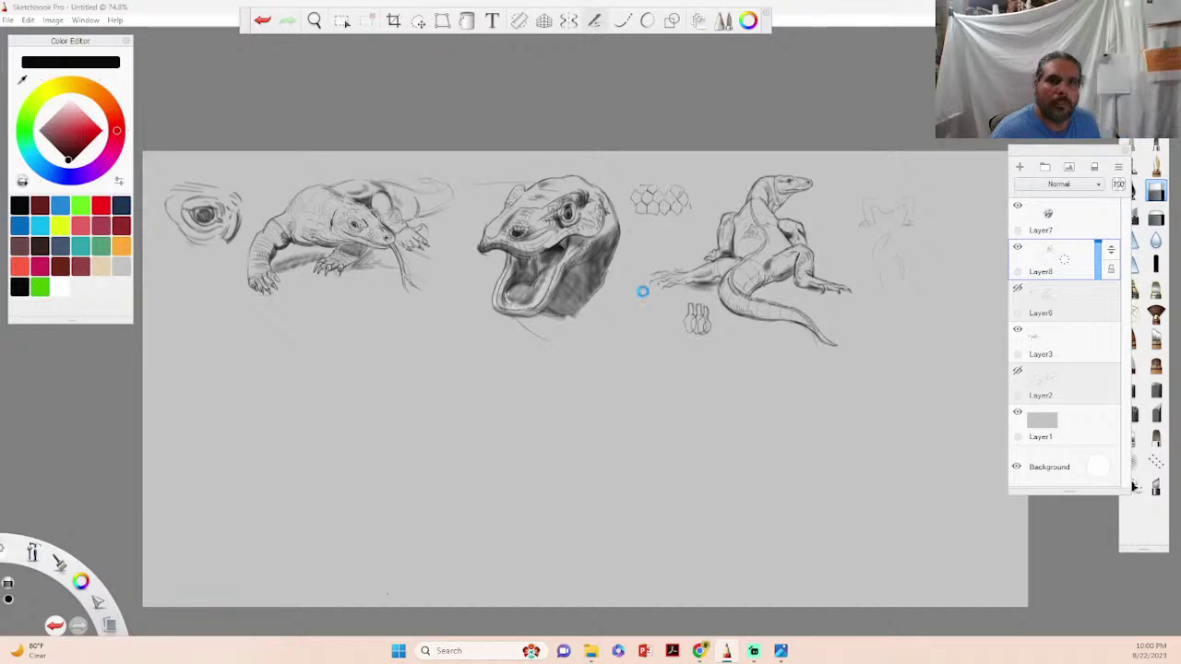
key("alt+Tab")
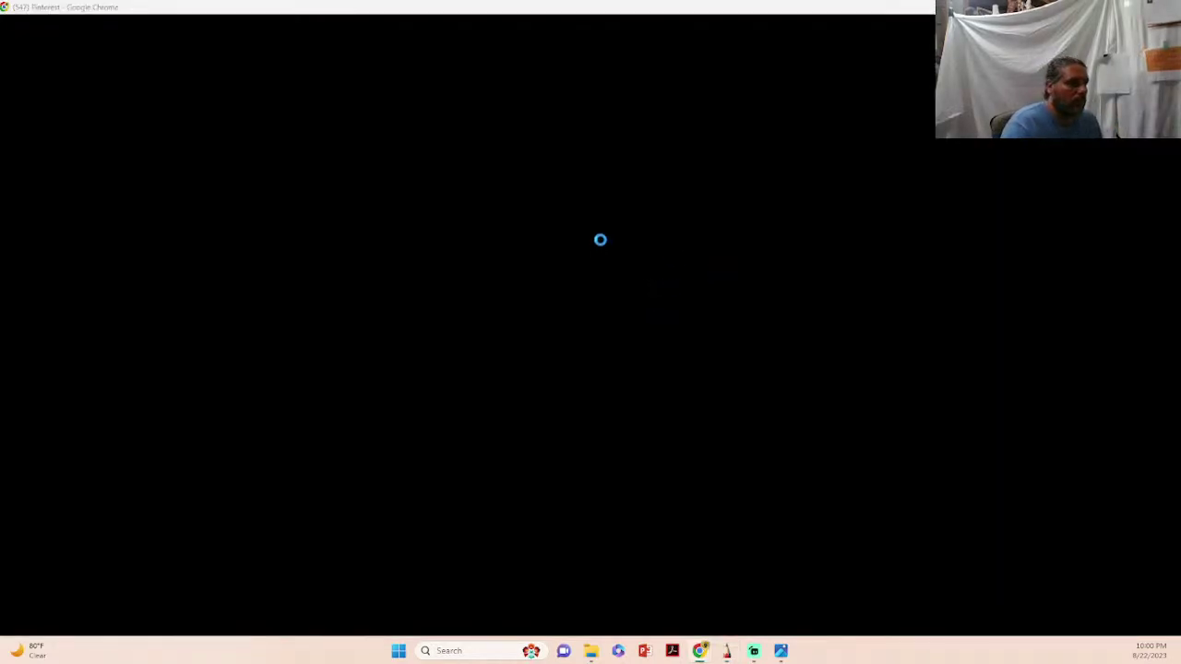
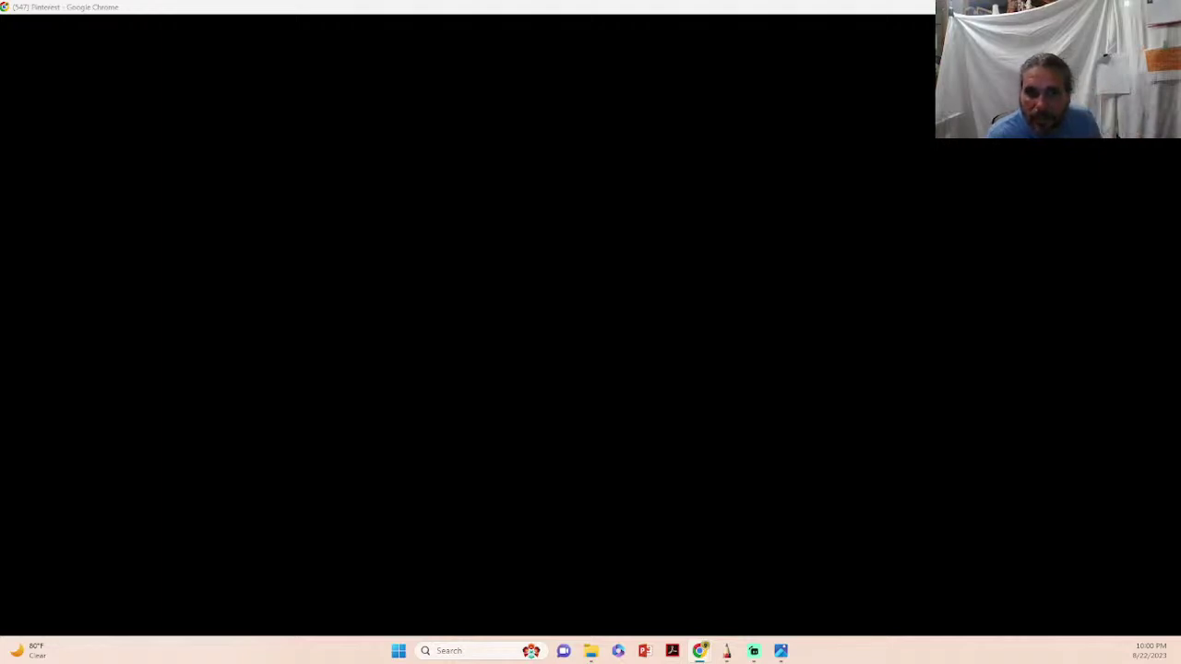
left_click(590, 650)
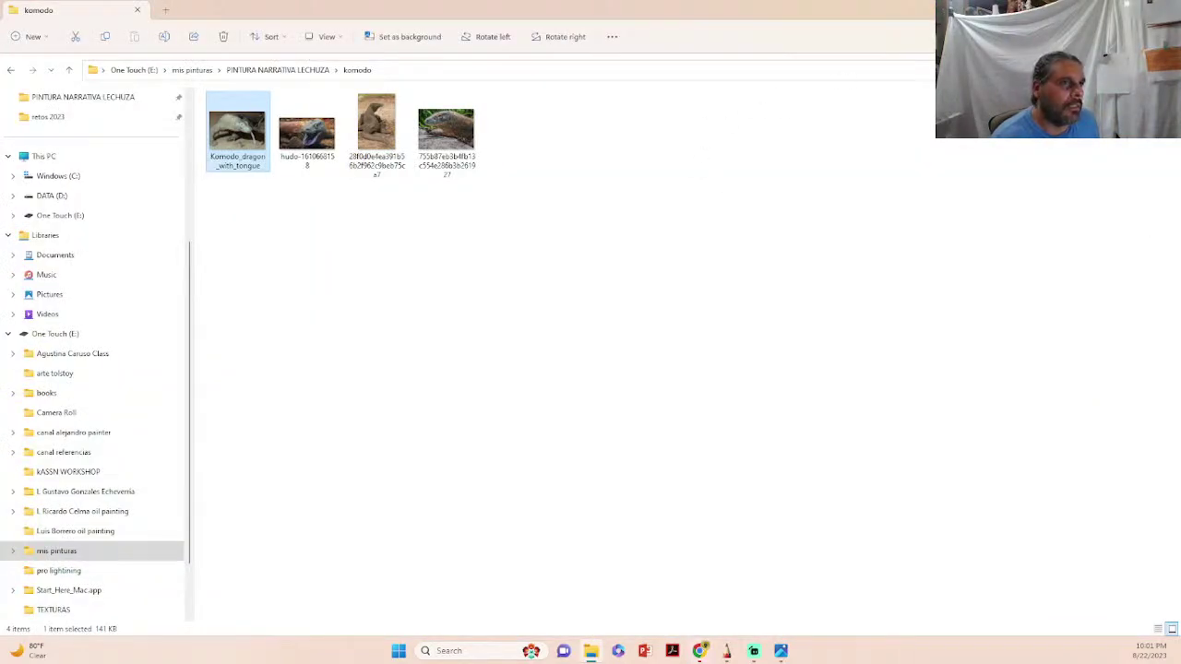
left_click(1108, 10)
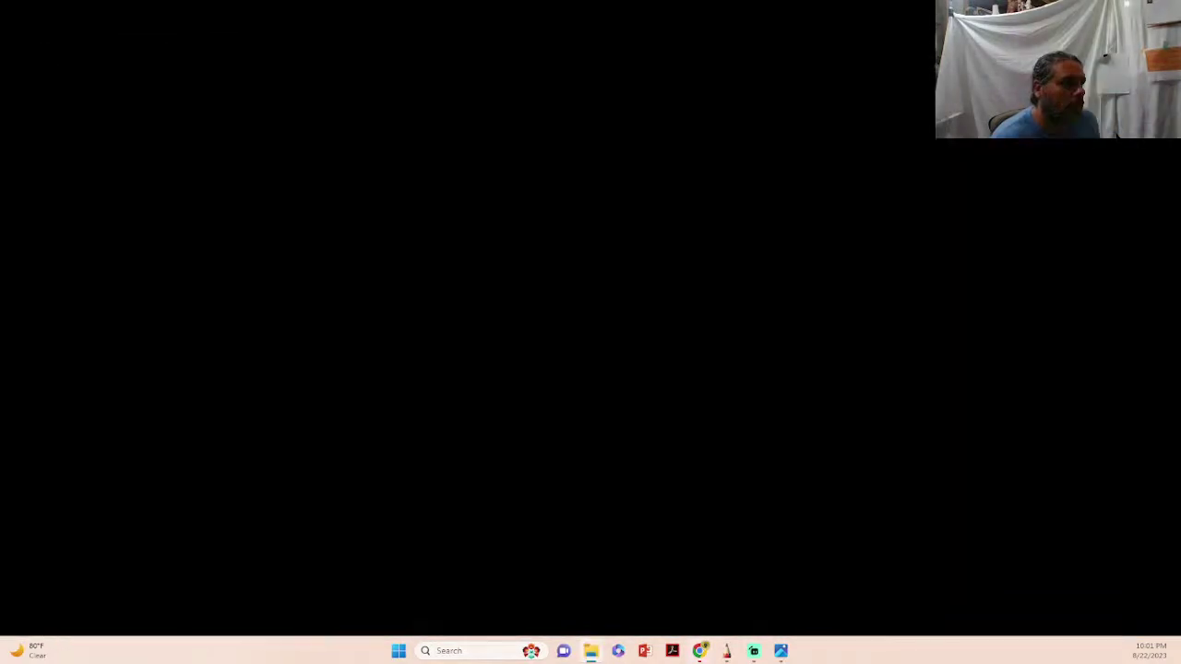
mouse_move(703, 654)
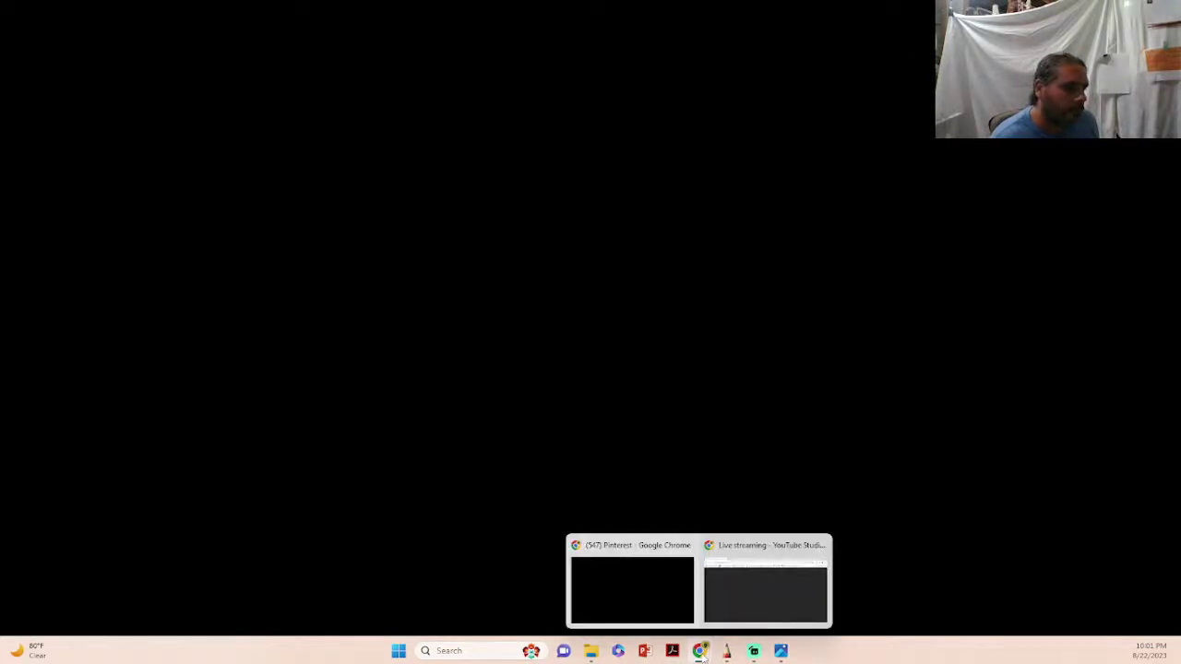
left_click(703, 653)
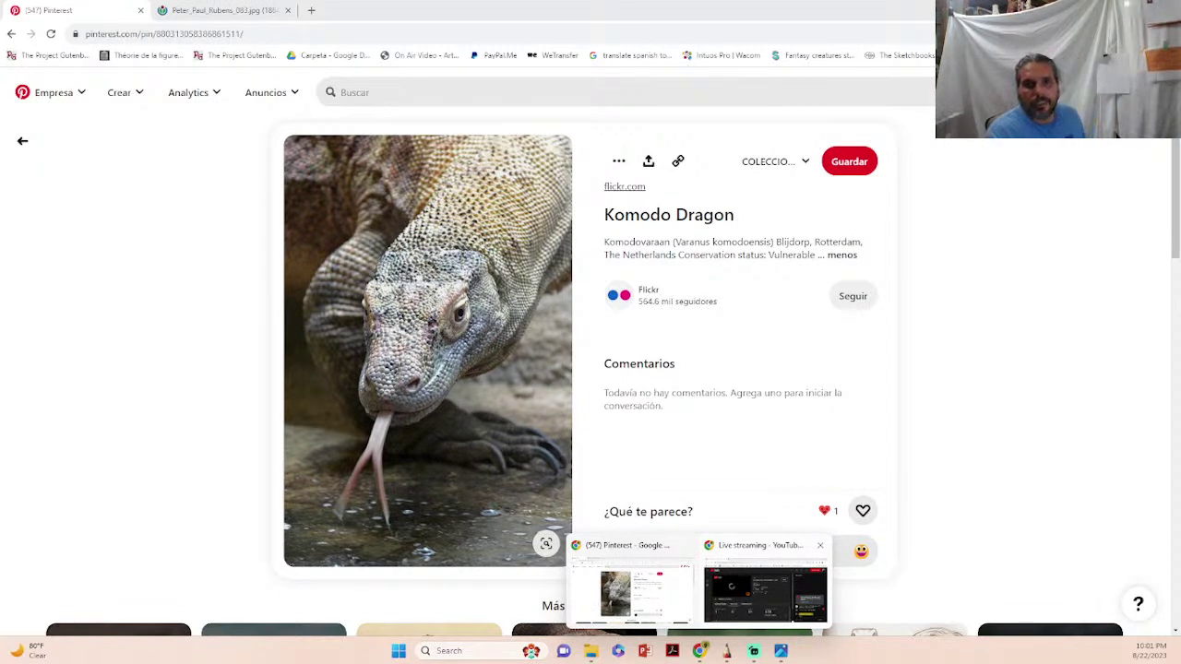
left_click(819, 545)
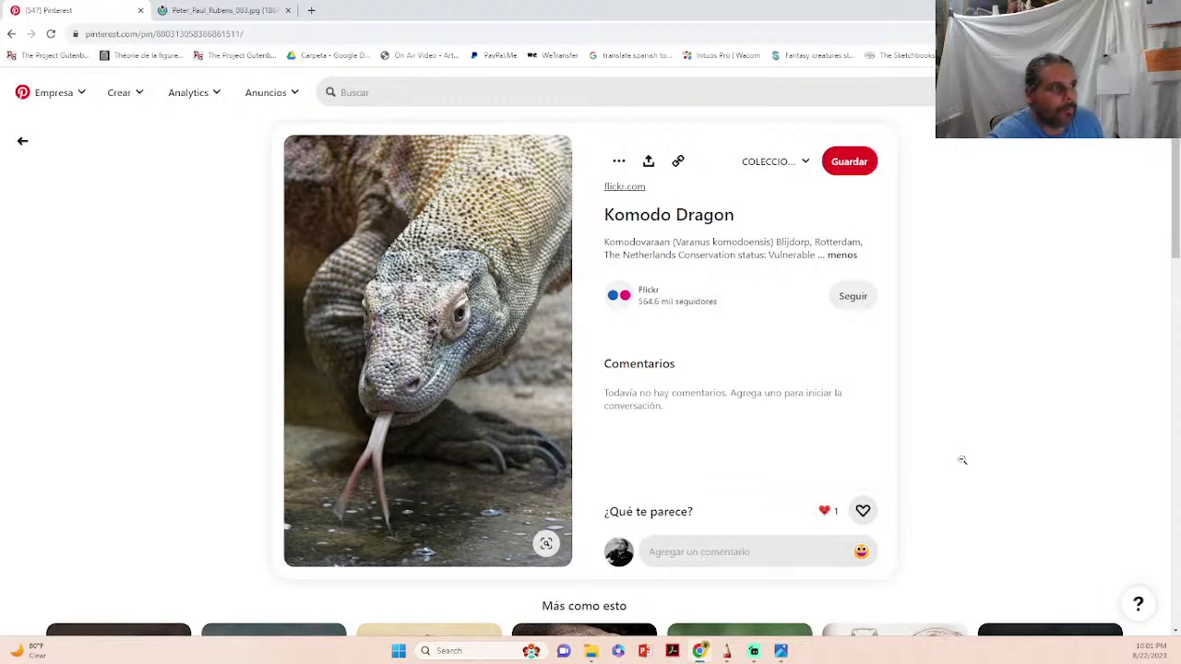
- Close the Peter_Paul_Rubens_083.jpg browser tab, leaving only the Pinterest tab open
left_click(289, 11)
left_click(164, 10)
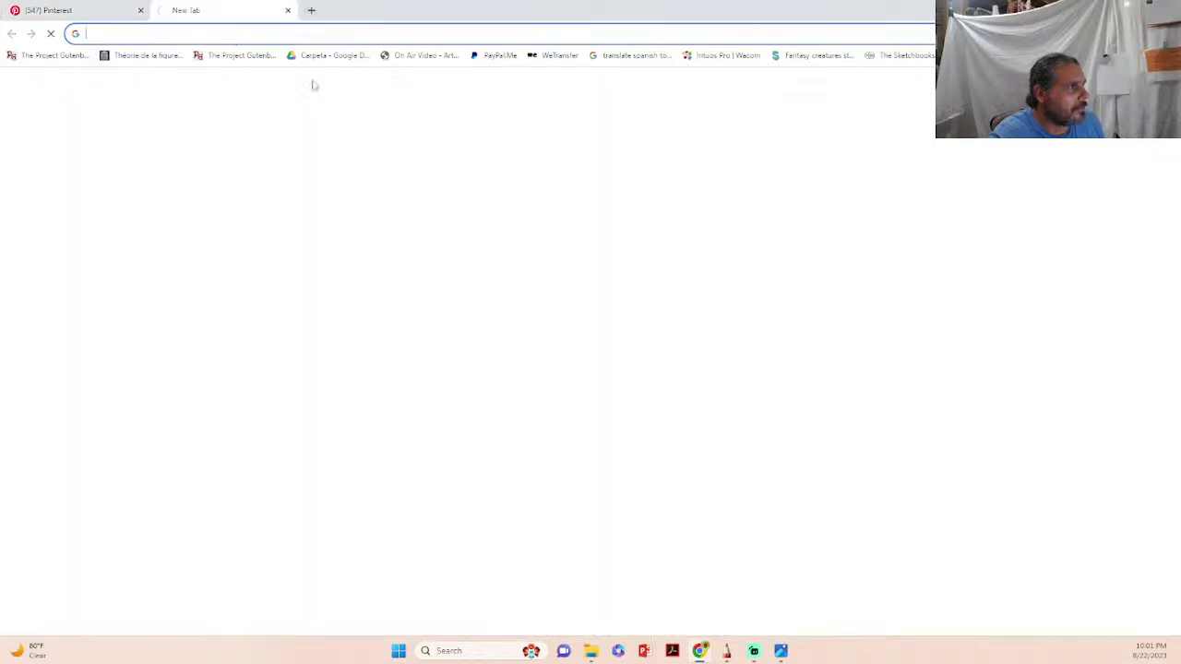
key("ctrl+w")
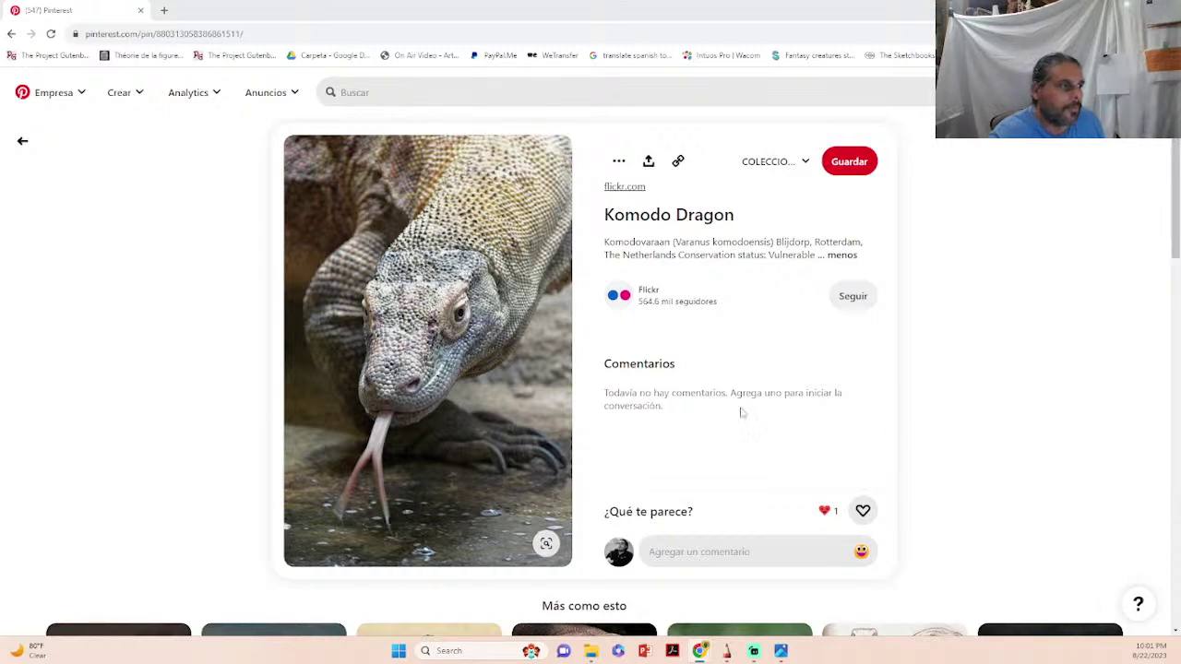
- Save the Flickr photo of the komodo with the lowered head as a JPEG in the komodo folder
scroll(457, 340, "down", 2)
scroll(458, 341, "up", 2)
right_click(449, 292)
left_click(514, 331)
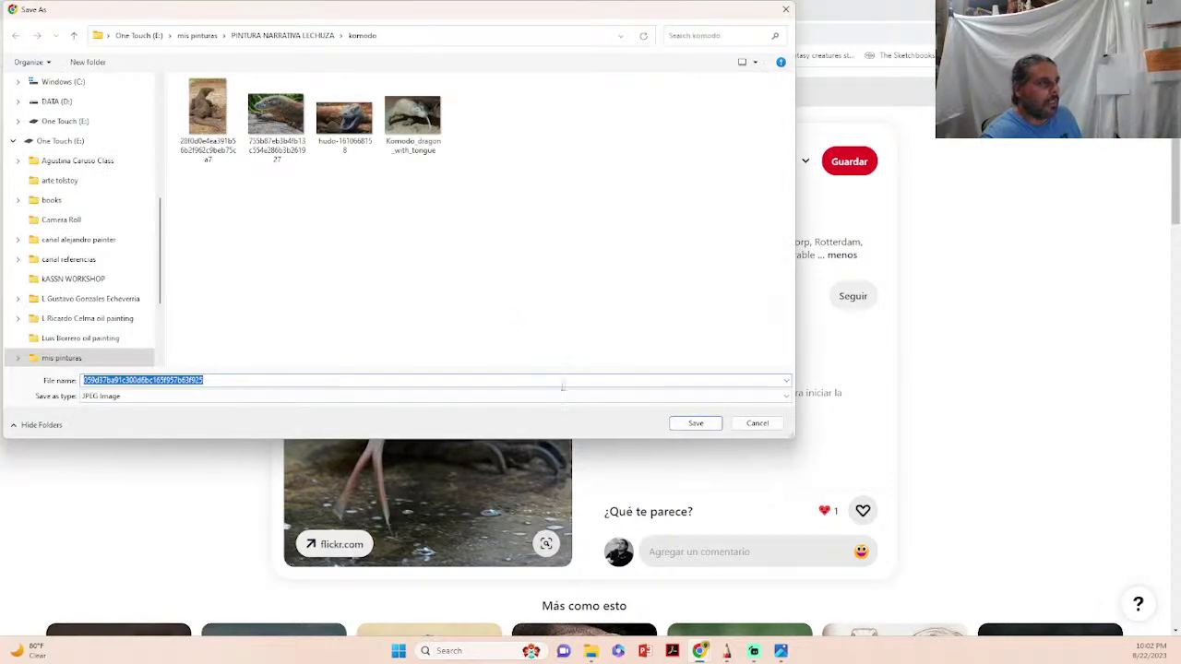
left_click(696, 423)
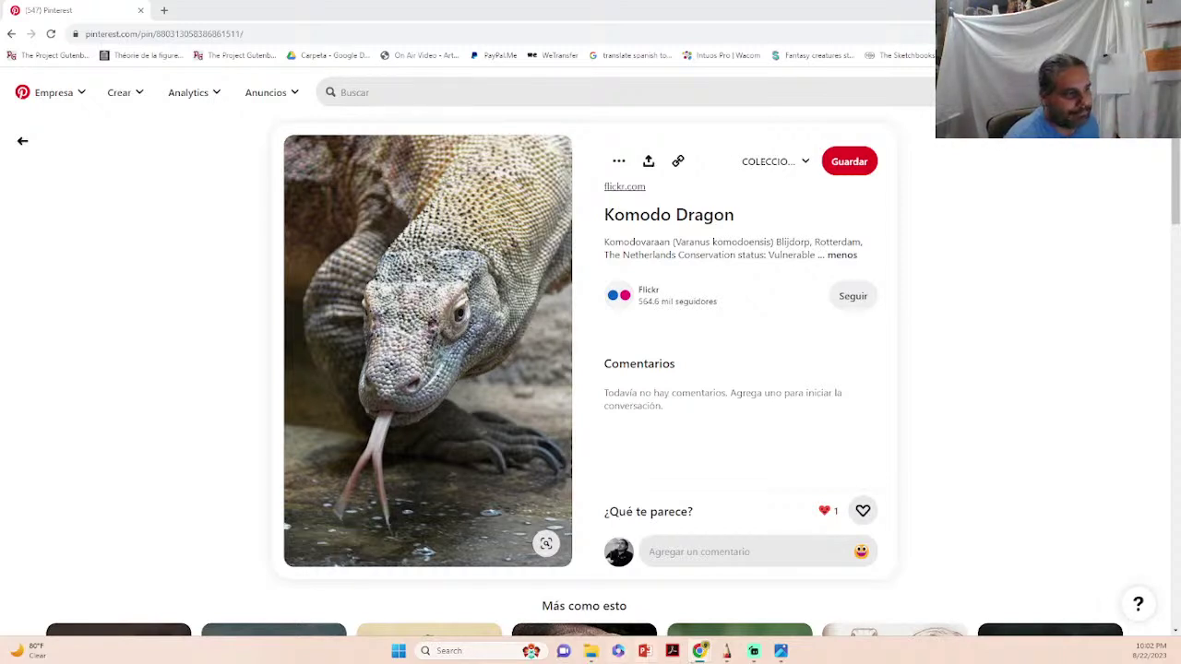
- Switch to Sketchbook Pro and sketch a small tilted oval komodo head with an eye and forked tongue on the empty lower canvas
left_click(726, 652)
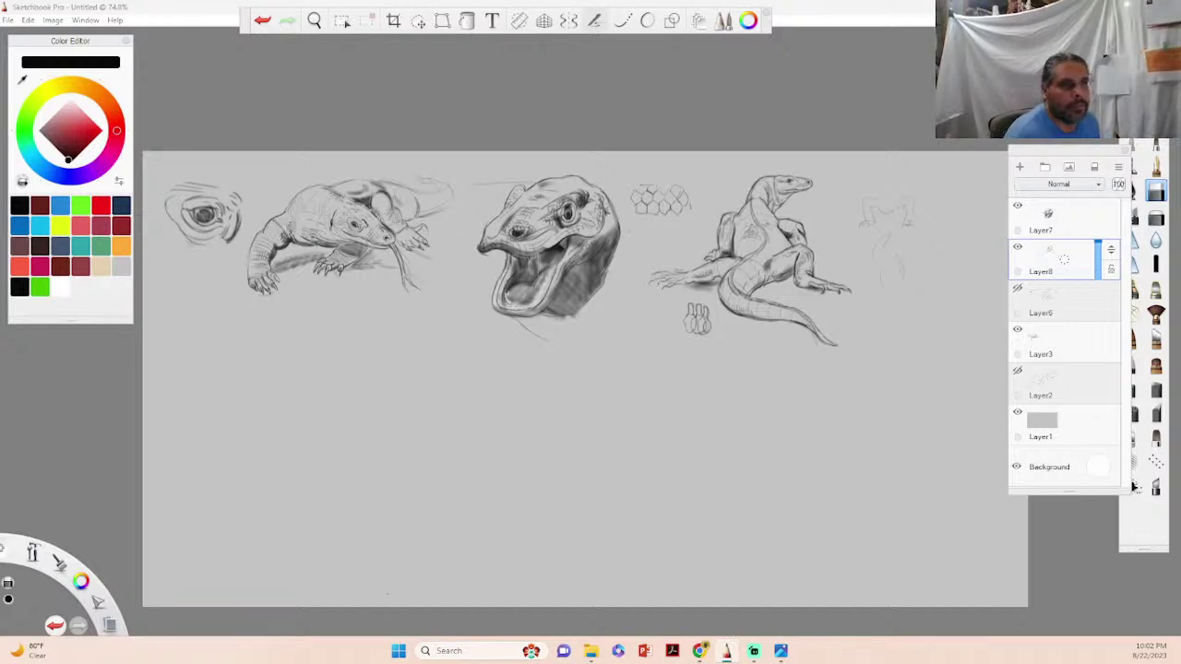
left_click(1131, 120)
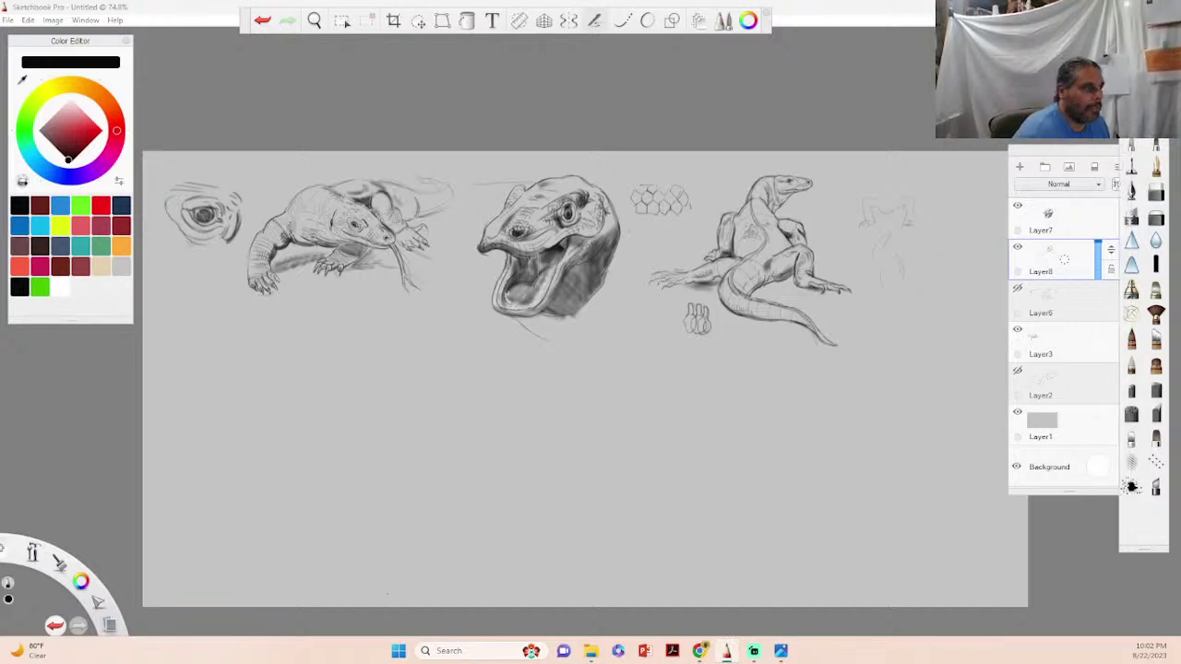
mouse_move(406, 442)
left_mouse_down()
mouse_move(428, 471)
mouse_move(404, 464)
left_mouse_up()
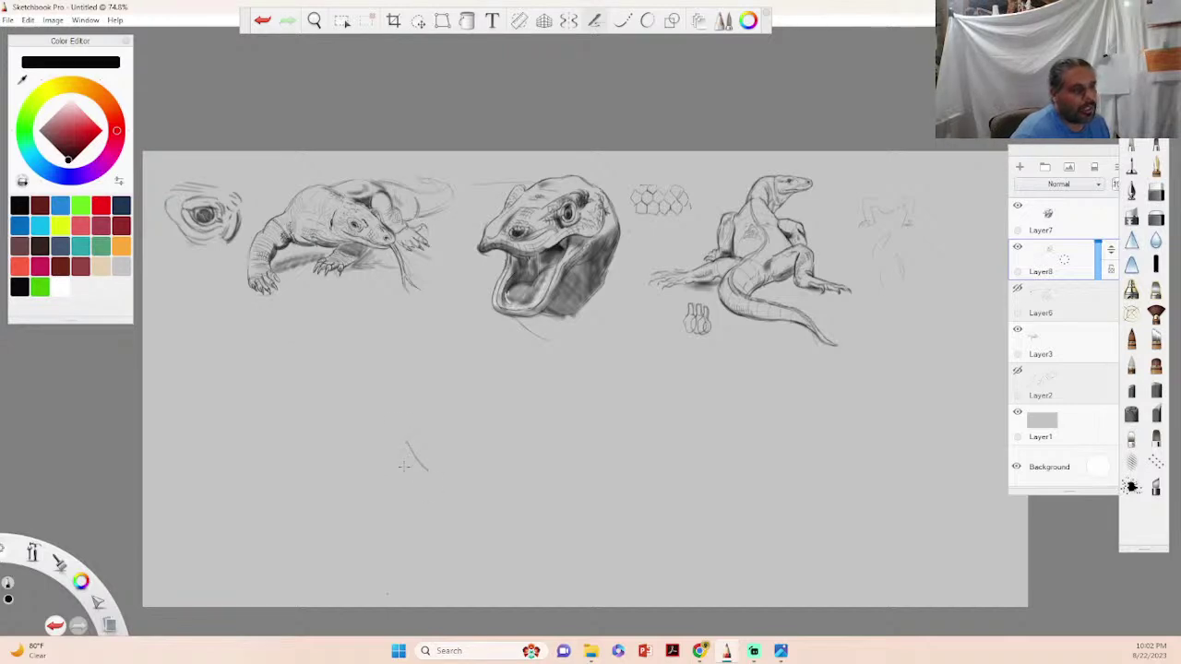
mouse_move(418, 414)
left_mouse_down()
mouse_move(434, 472)
mouse_move(413, 493)
mouse_move(444, 466)
mouse_move(450, 513)
mouse_move(430, 508)
mouse_move(486, 530)
left_mouse_up()
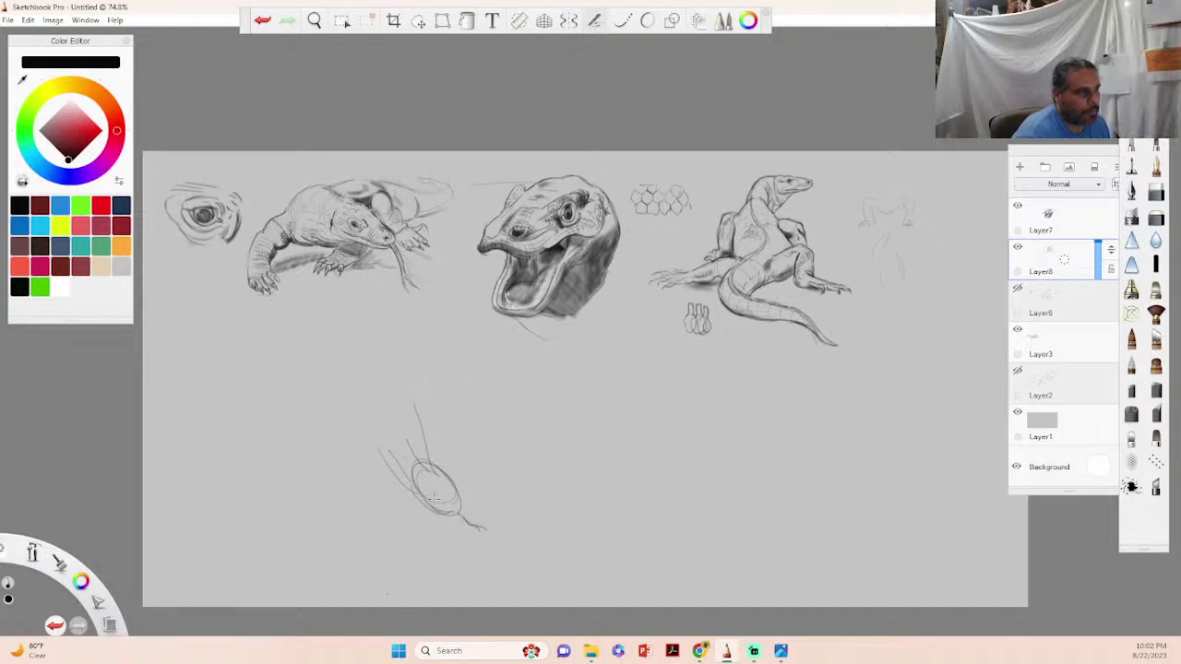
left_click_drag(431, 495, 459, 502)
- Sketch long curved neck and body lines sweeping up from the oval head, and add a few loose strokes beside it
mouse_move(402, 473)
left_mouse_down()
mouse_move(376, 440)
mouse_move(406, 371)
left_mouse_up()
left_click_drag(426, 449, 467, 394)
left_click_drag(402, 412, 430, 387)
left_click_drag(415, 461, 440, 377)
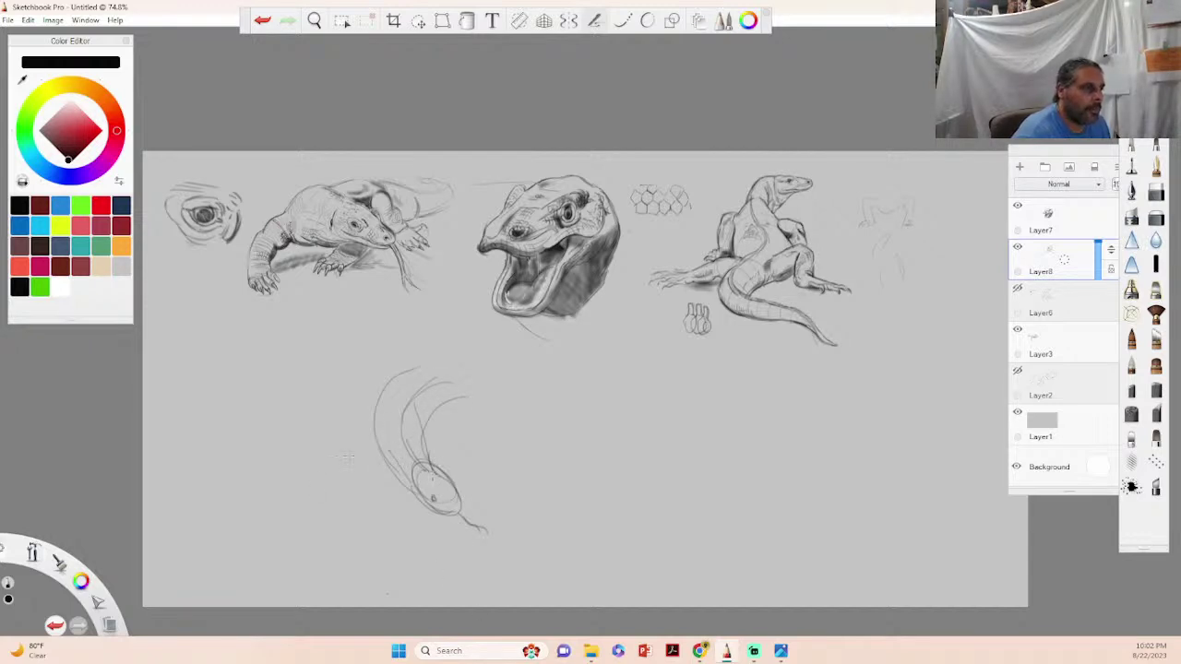
left_click_drag(266, 417, 245, 469)
left_click_drag(315, 443, 284, 491)
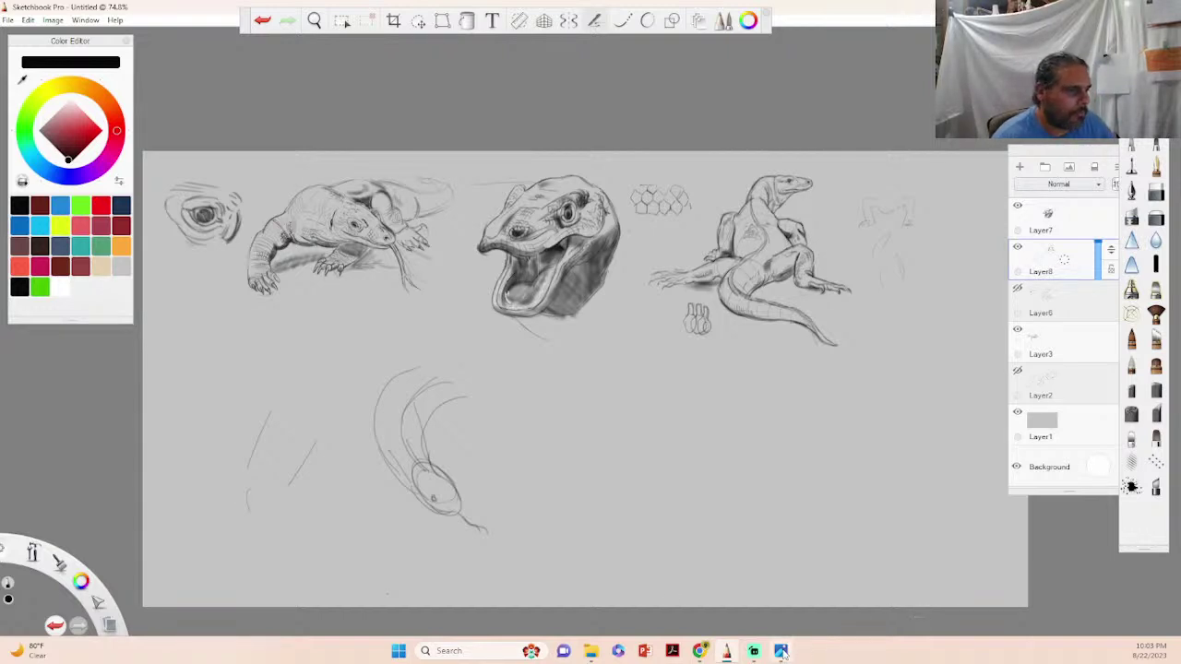
- Switch to Pinterest in Chrome and save a second copy of the lowered-head komodo photo in the komodo folder
mouse_move(700, 656)
left_click(646, 590)
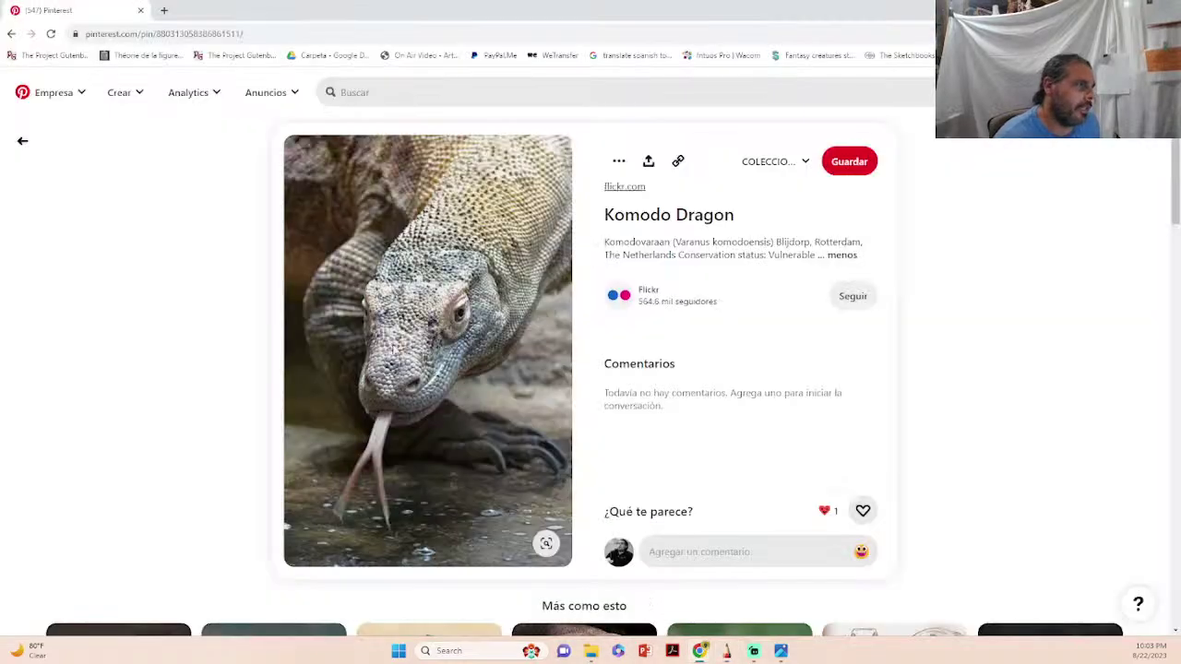
right_click(458, 266)
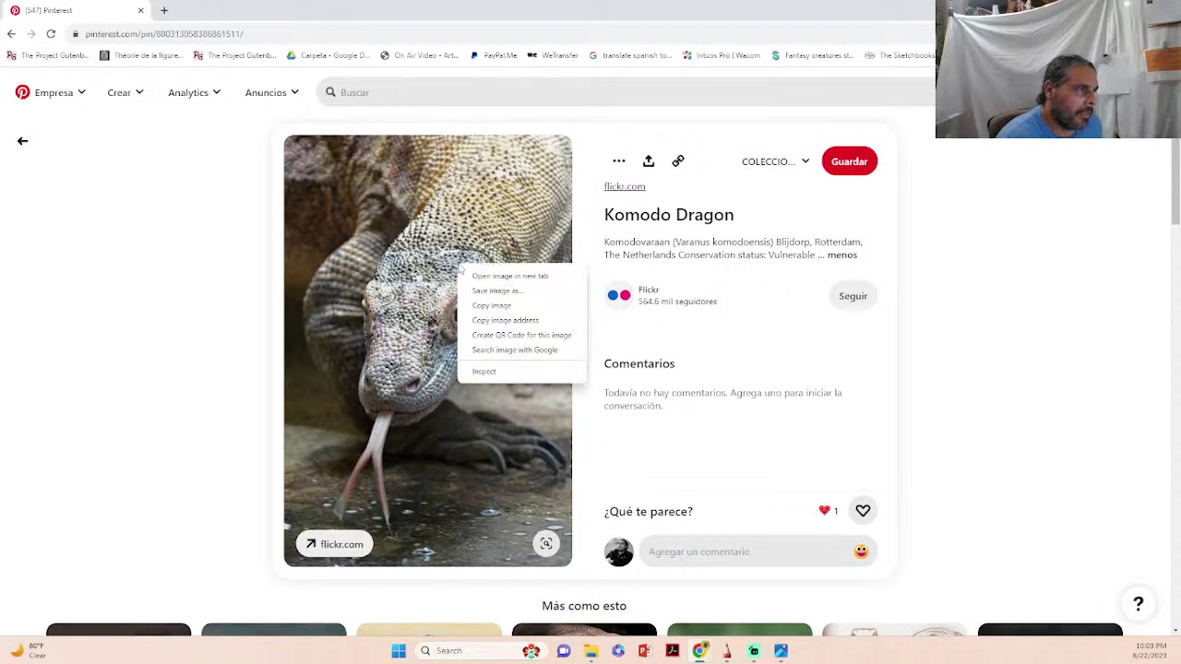
left_click(503, 292)
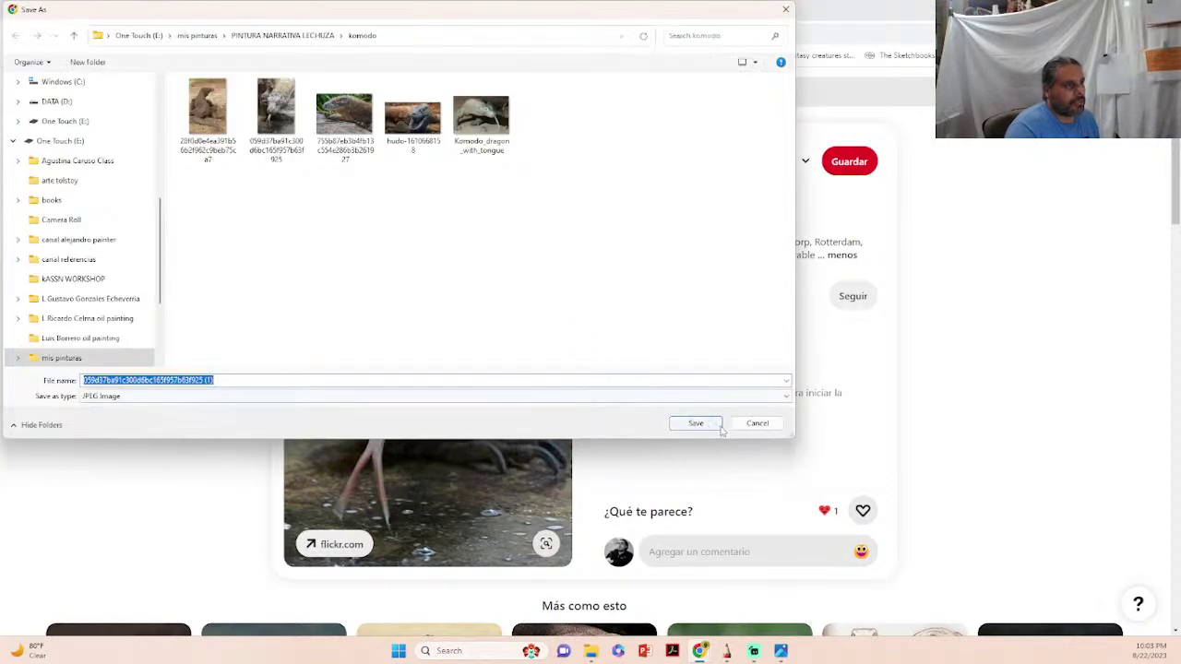
left_click(707, 424)
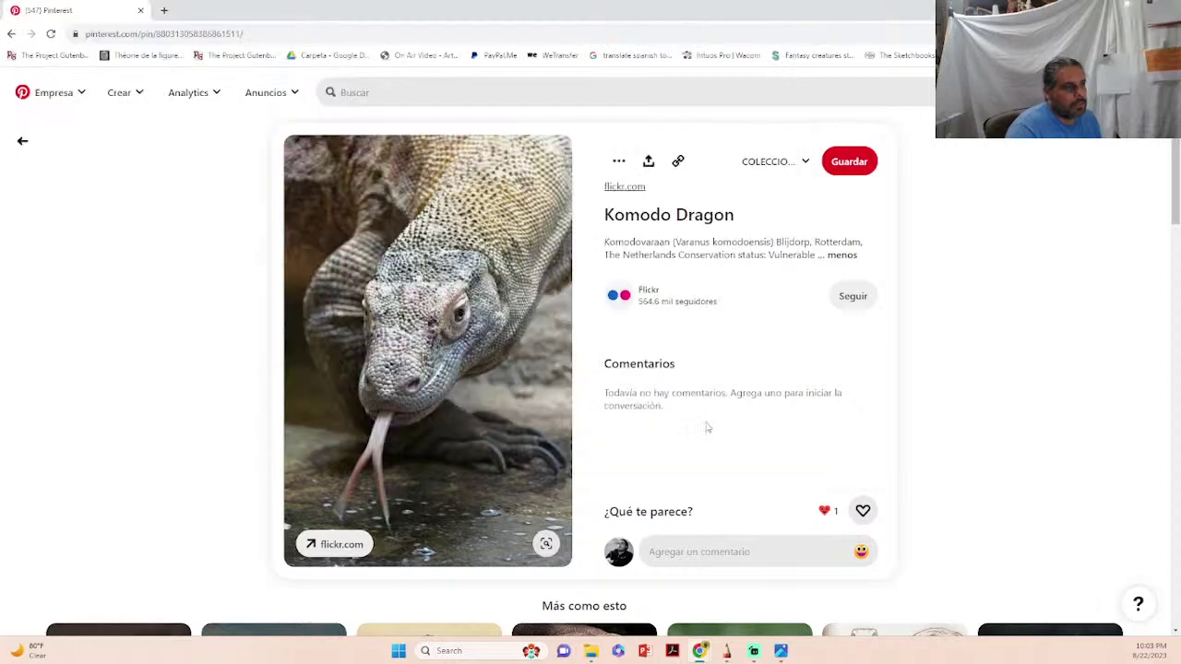
- Look through the photos recommended with the lowered-head komodo pin and return to the previous pin
scroll(486, 412, "down", 3)
scroll(484, 411, "down", 2)
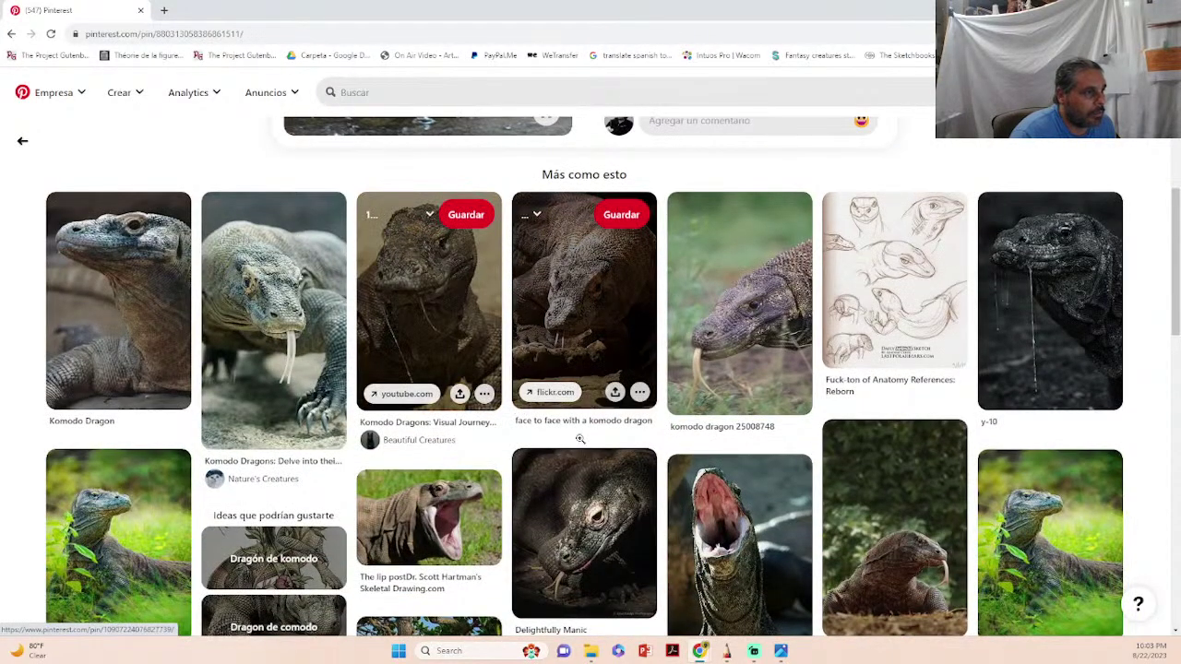
scroll(606, 437, "down", 1)
scroll(410, 301, "down", 2)
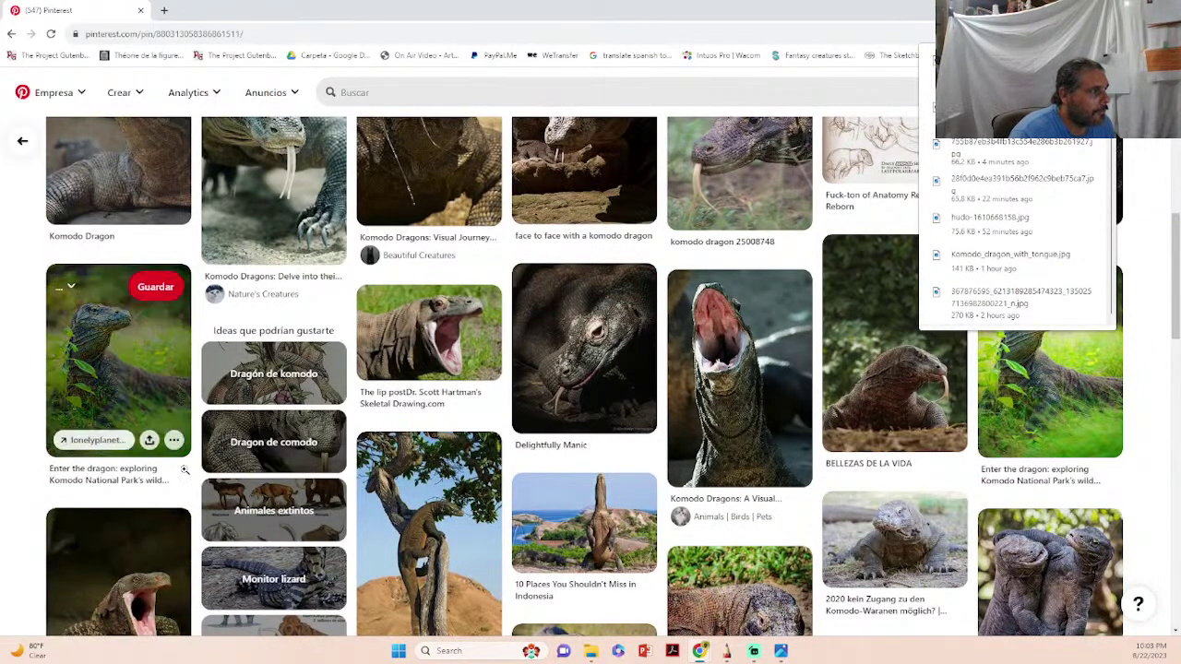
scroll(474, 443, "down", 2)
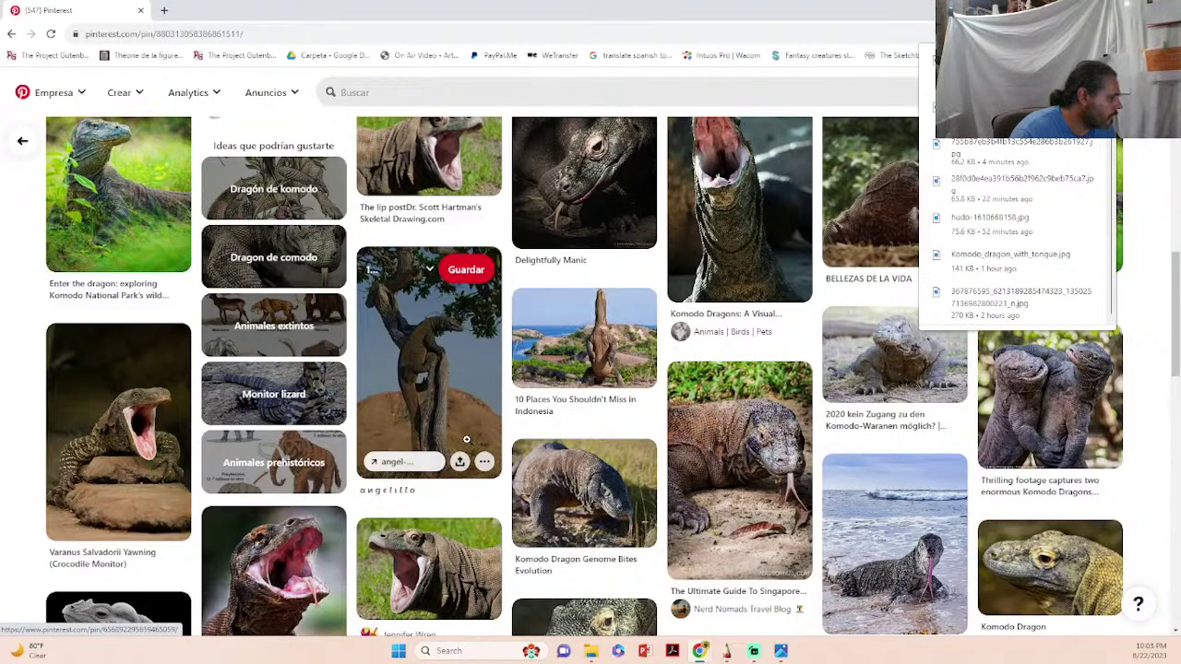
scroll(589, 424, "down", 2)
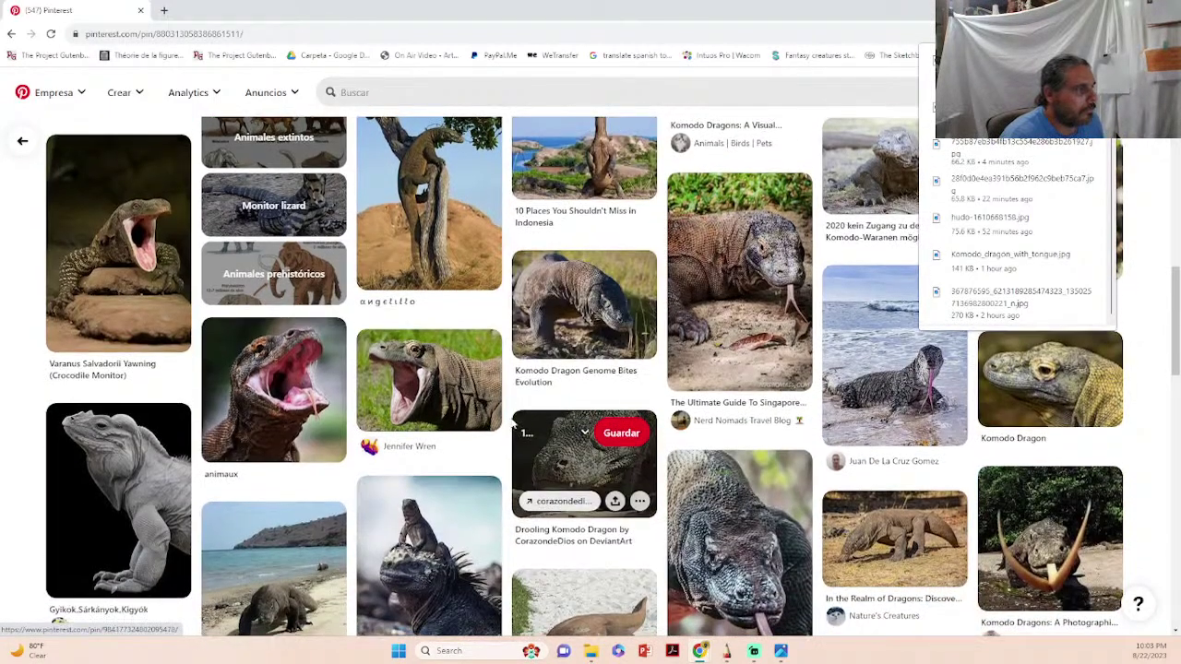
scroll(588, 424, "down", 2)
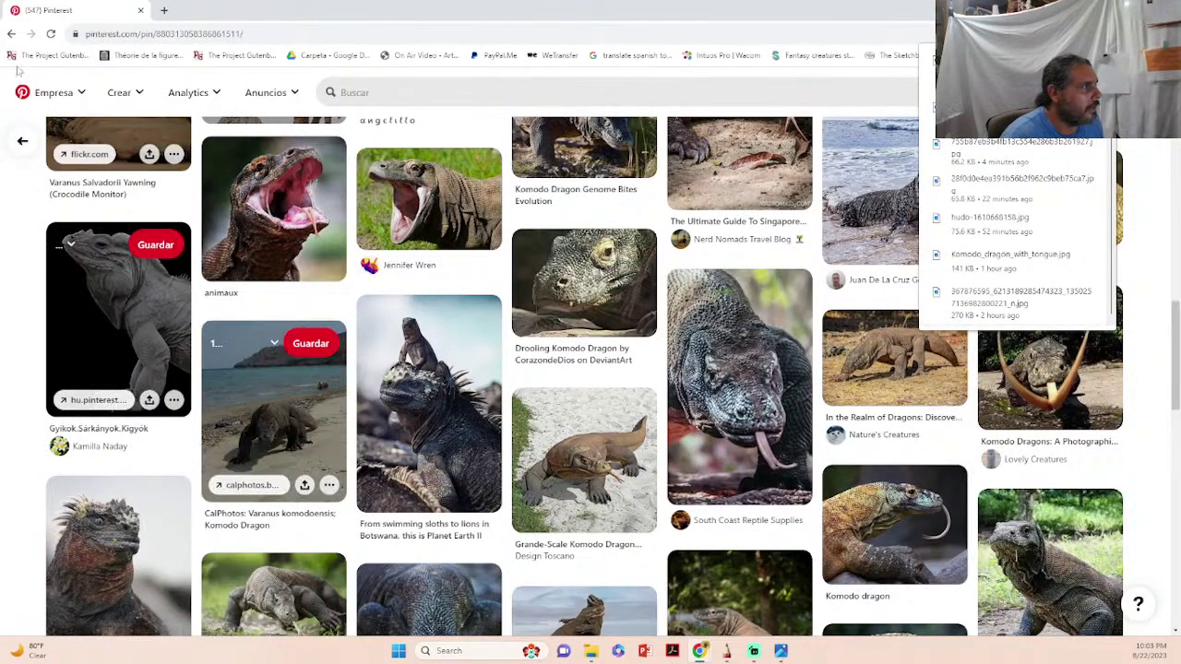
left_click(11, 34)
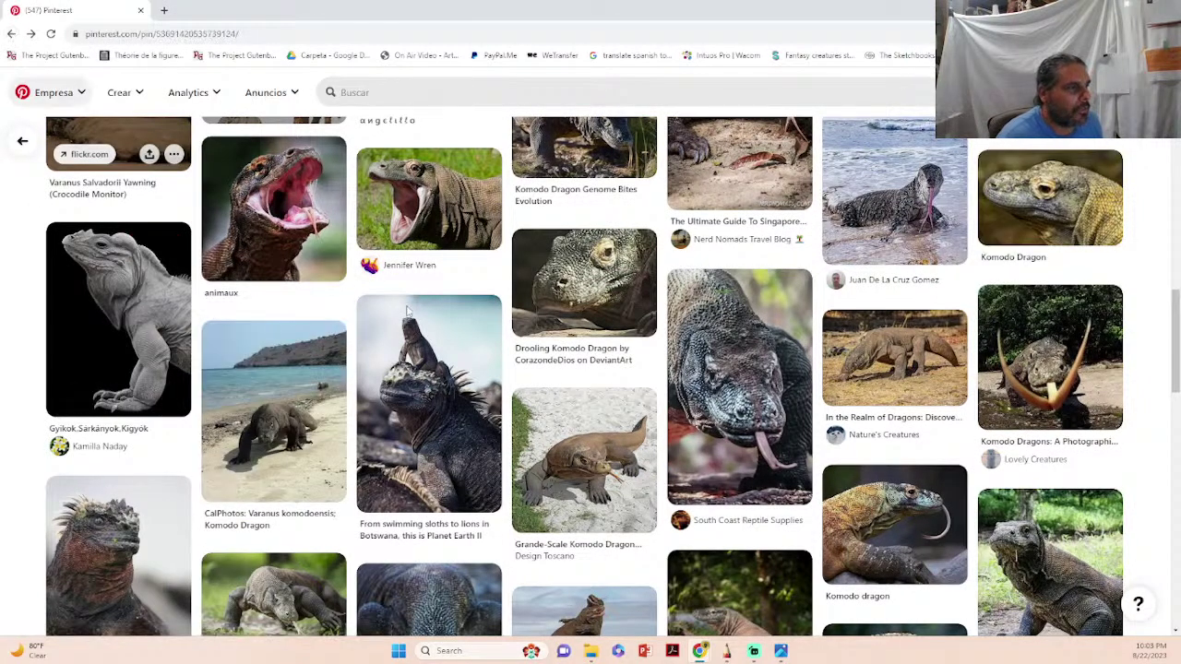
- Follow the related pin of a basking komodo to the Prime Women pin showing a komodo on a grassy slope
scroll(540, 352, "down", 8)
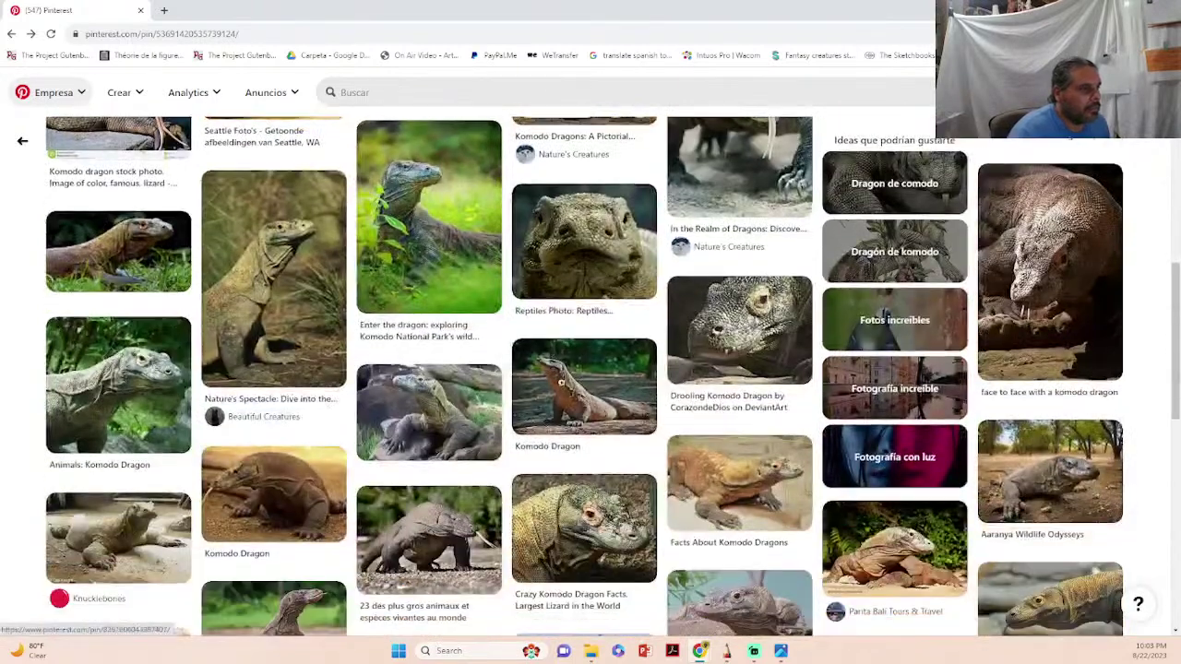
left_click(614, 408)
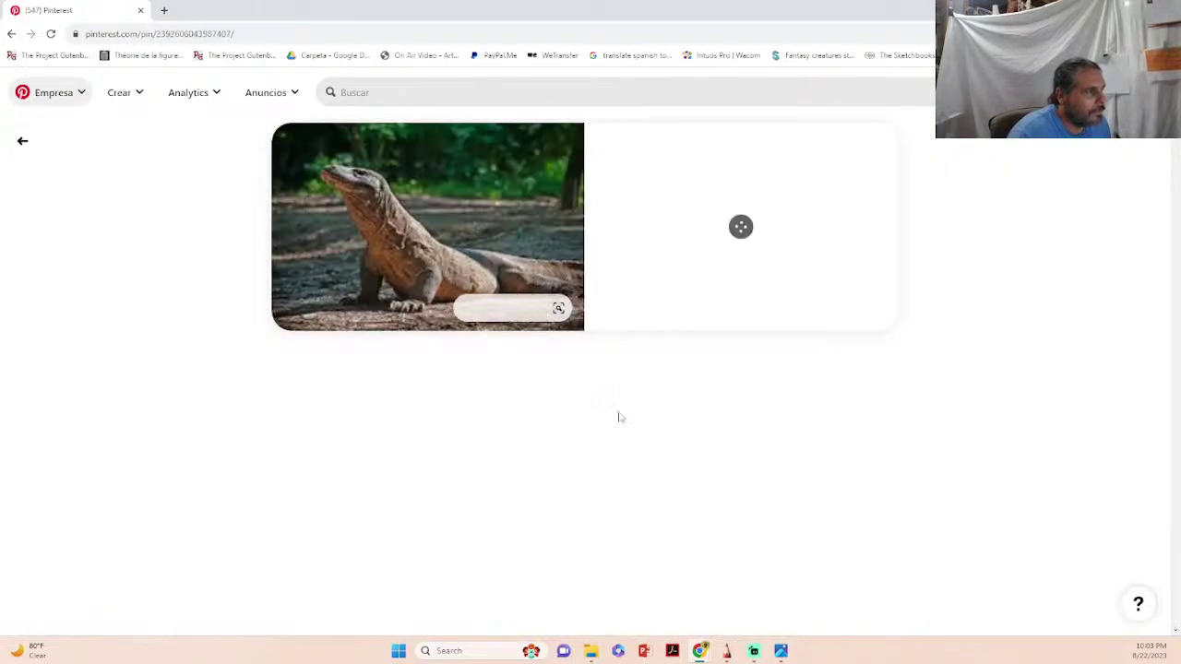
scroll(566, 409, "down", 2)
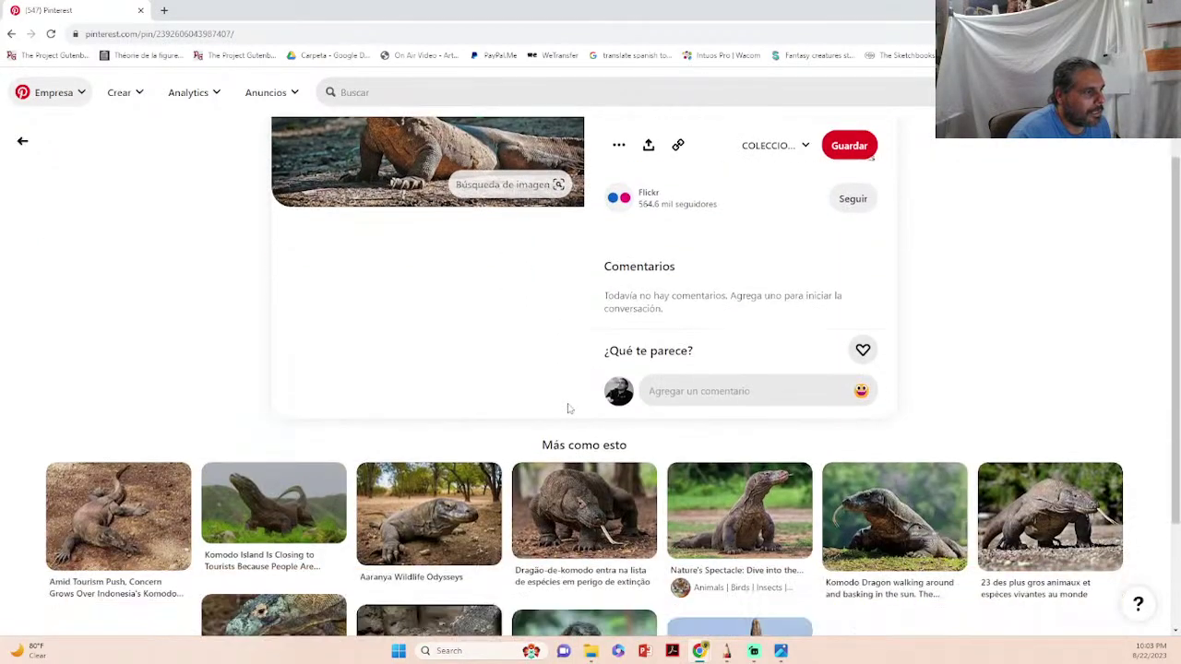
scroll(568, 409, "down", 5)
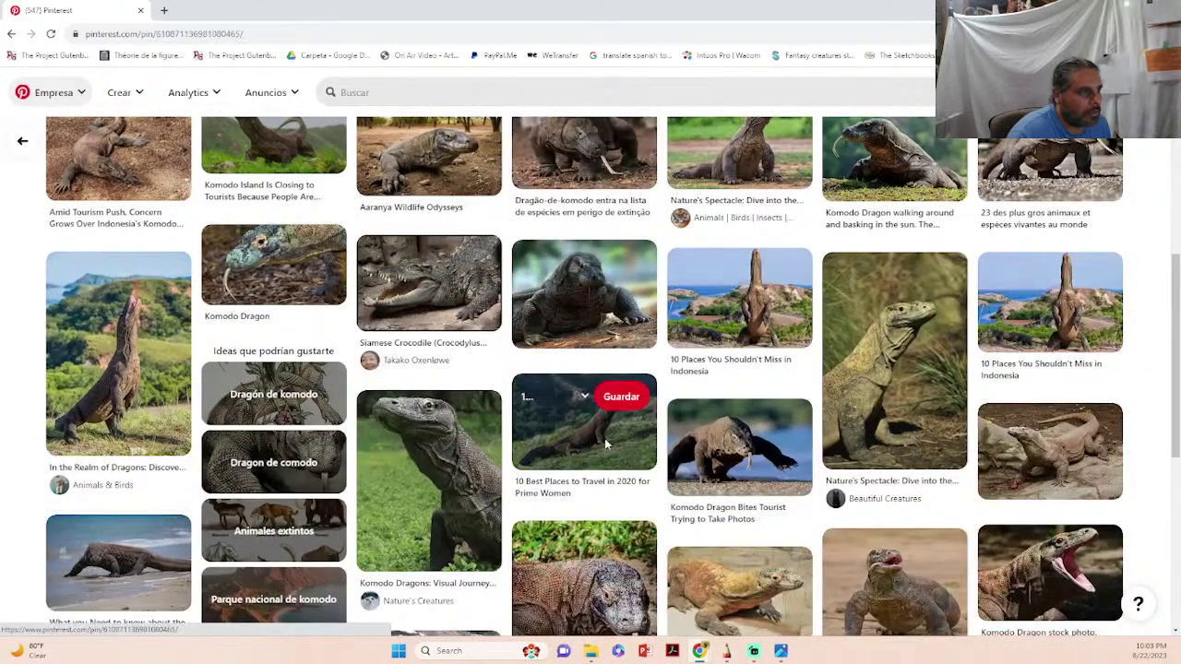
left_click(607, 441)
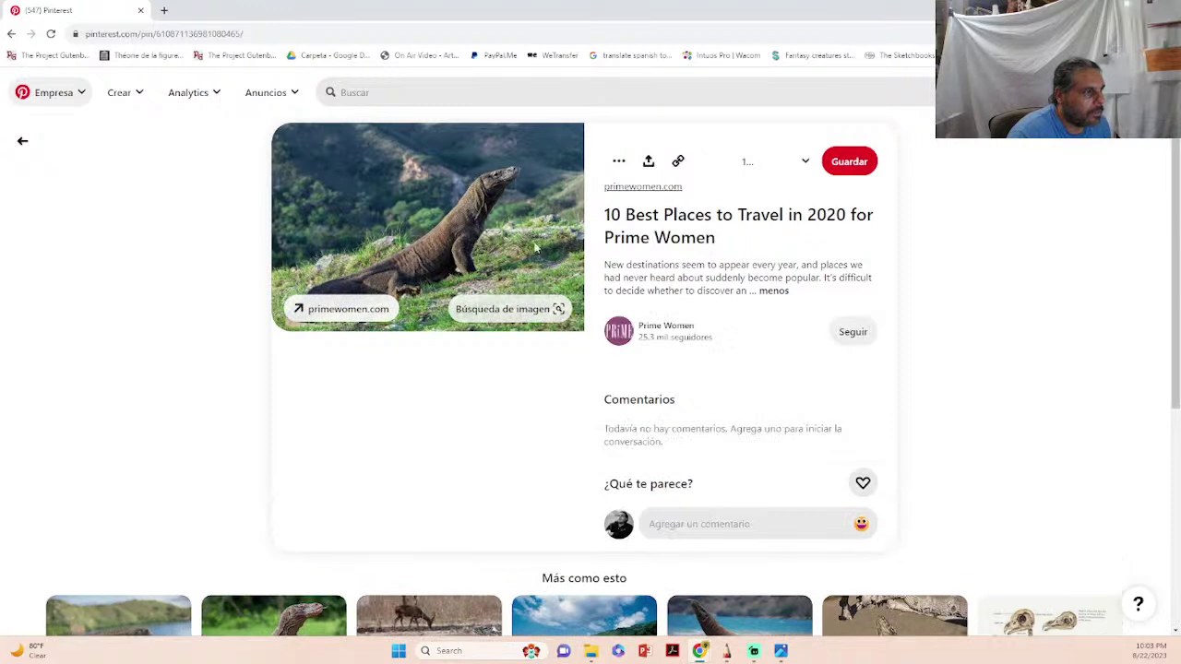
- Save the Prime Women photo of the upright komodo as a JPEG in the komodo folder
right_click(483, 190)
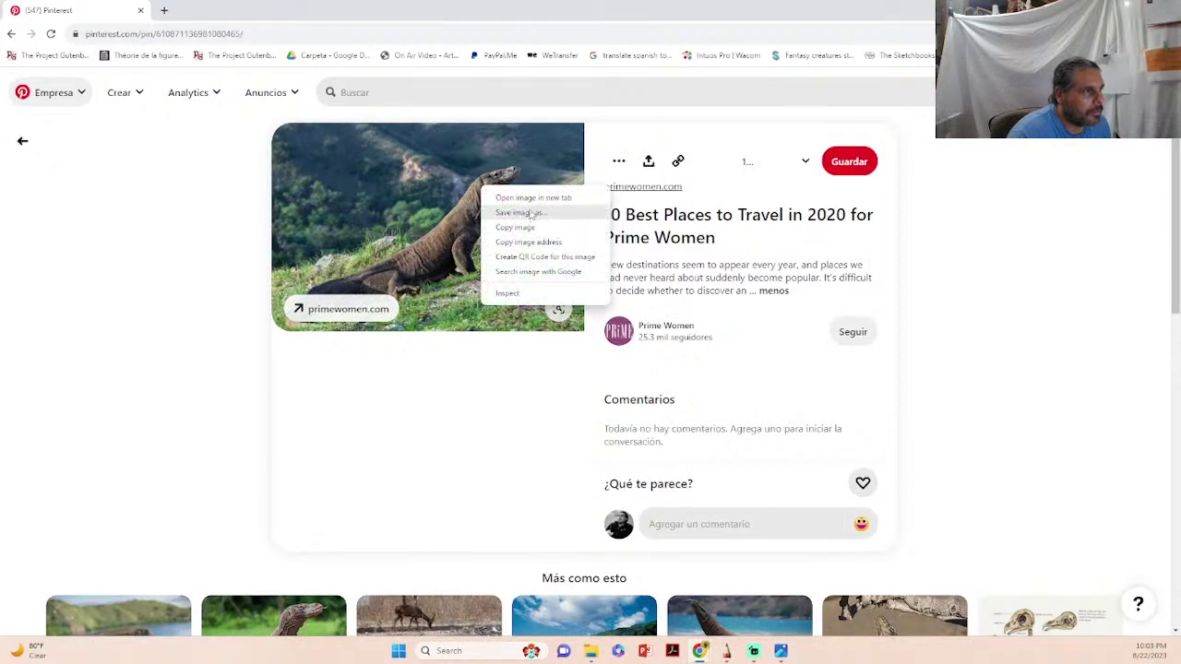
left_click(530, 212)
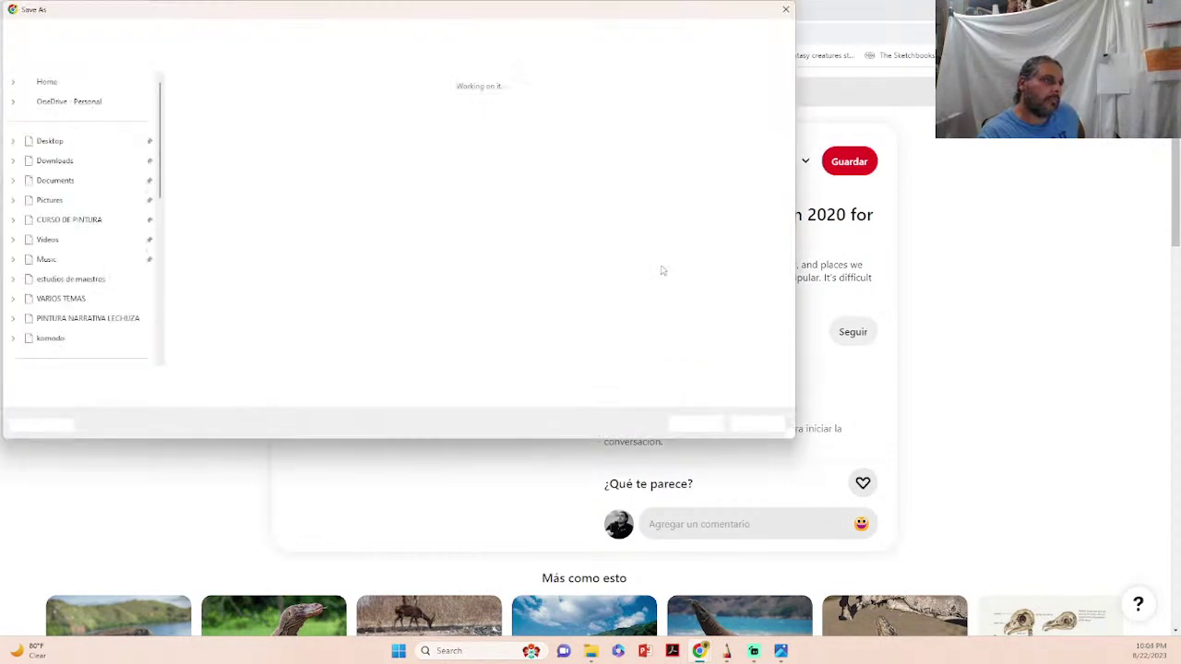
left_click(691, 421)
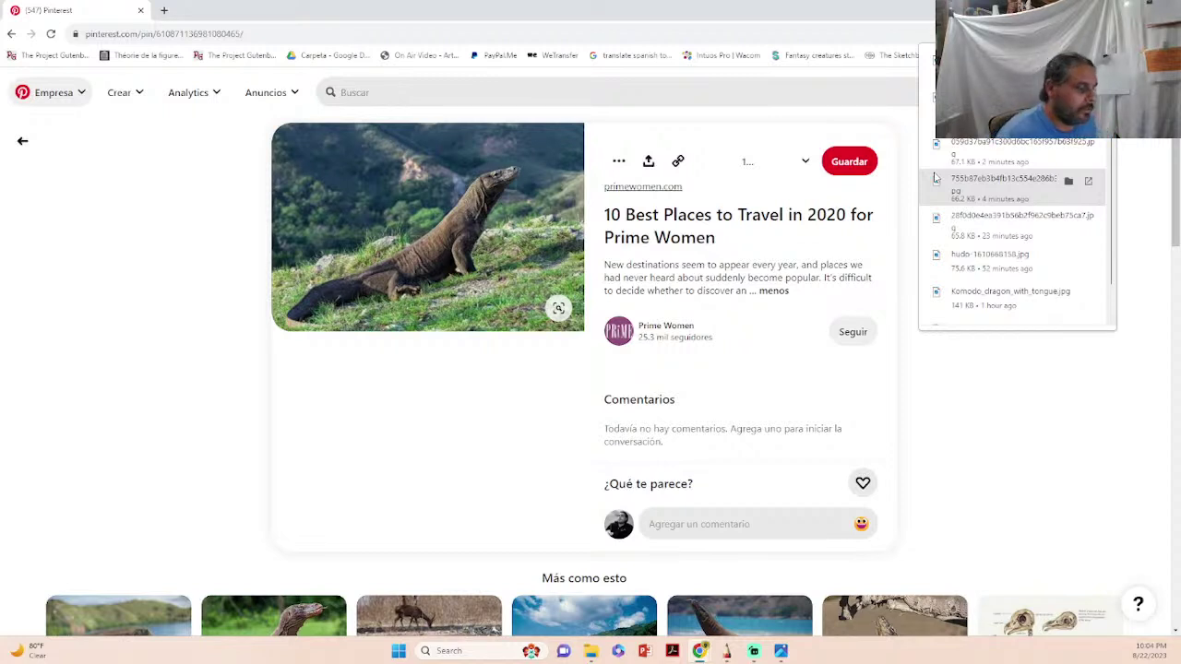
right_click(382, 206)
left_click(433, 232)
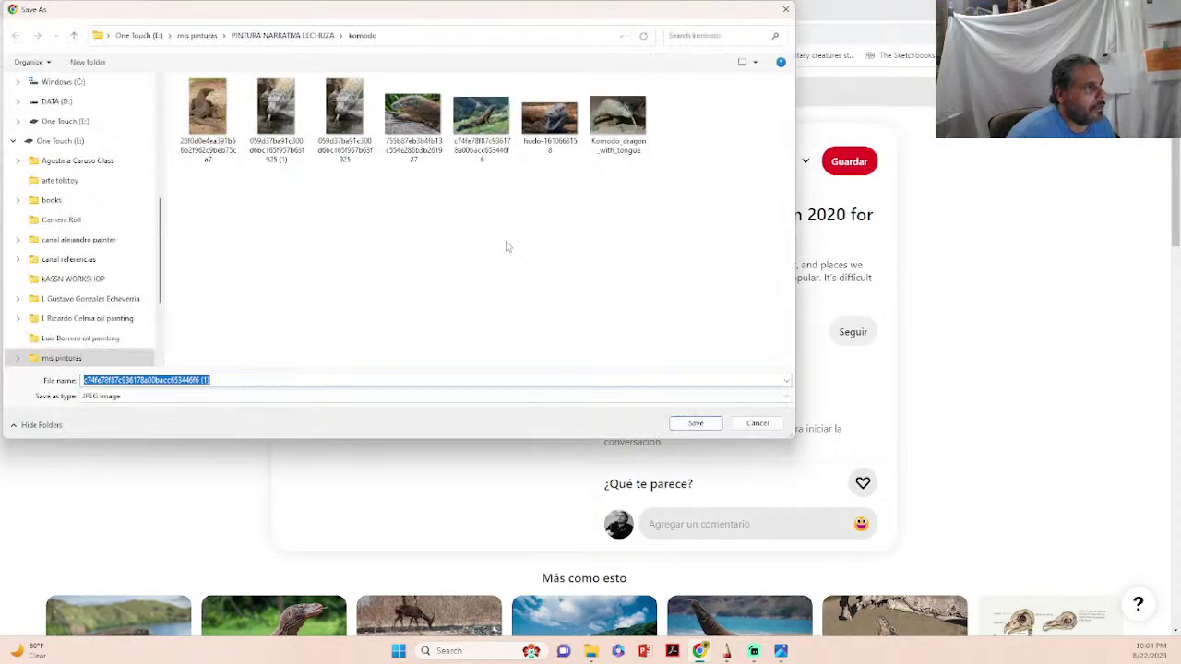
left_click(767, 426)
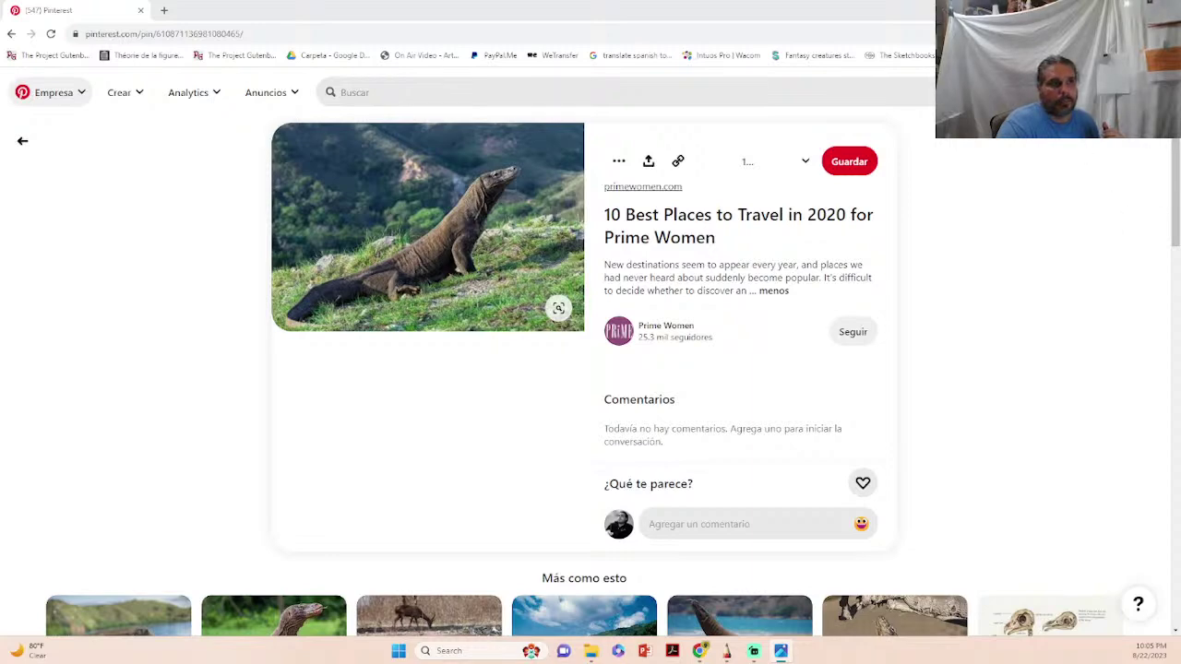
- Switch to Sketchbook Pro and erase the oval-headed komodo sketch and the loose strokes beside it on the lower canvas
key("alt+Tab")
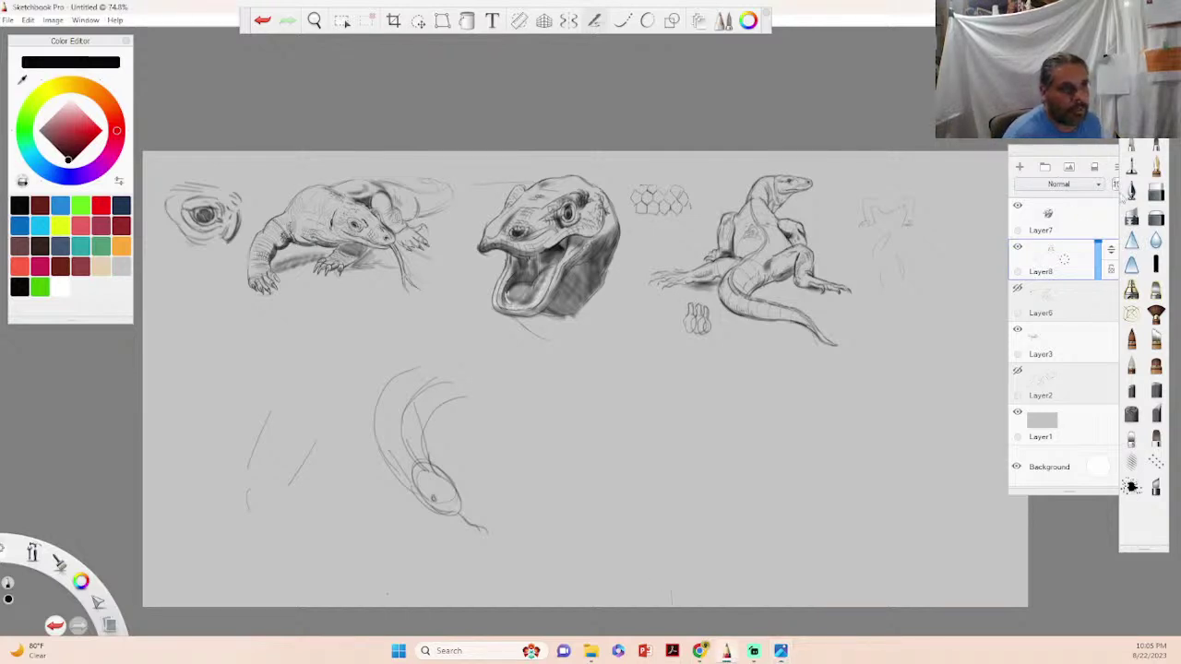
left_click(1156, 191)
mouse_move(421, 492)
left_mouse_down()
mouse_move(460, 513)
mouse_move(421, 460)
mouse_move(414, 495)
mouse_move(396, 378)
mouse_move(420, 438)
mouse_move(429, 415)
mouse_move(247, 503)
mouse_move(267, 415)
left_mouse_up()
key("b")
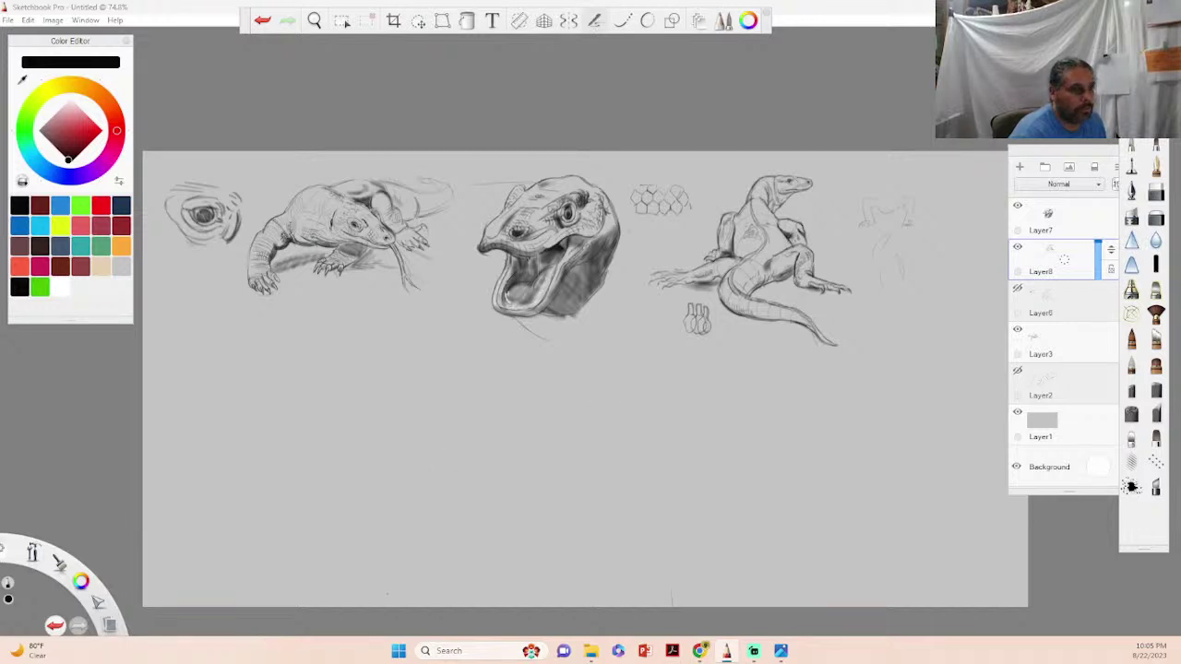
- Sketch a raised komodo head with a long diagonal neck and back line, a front leg and a belly line on the lower canvas
mouse_move(629, 379)
left_mouse_down()
mouse_move(620, 398)
mouse_move(649, 375)
mouse_move(445, 497)
left_mouse_up()
left_click_drag(530, 447, 413, 482)
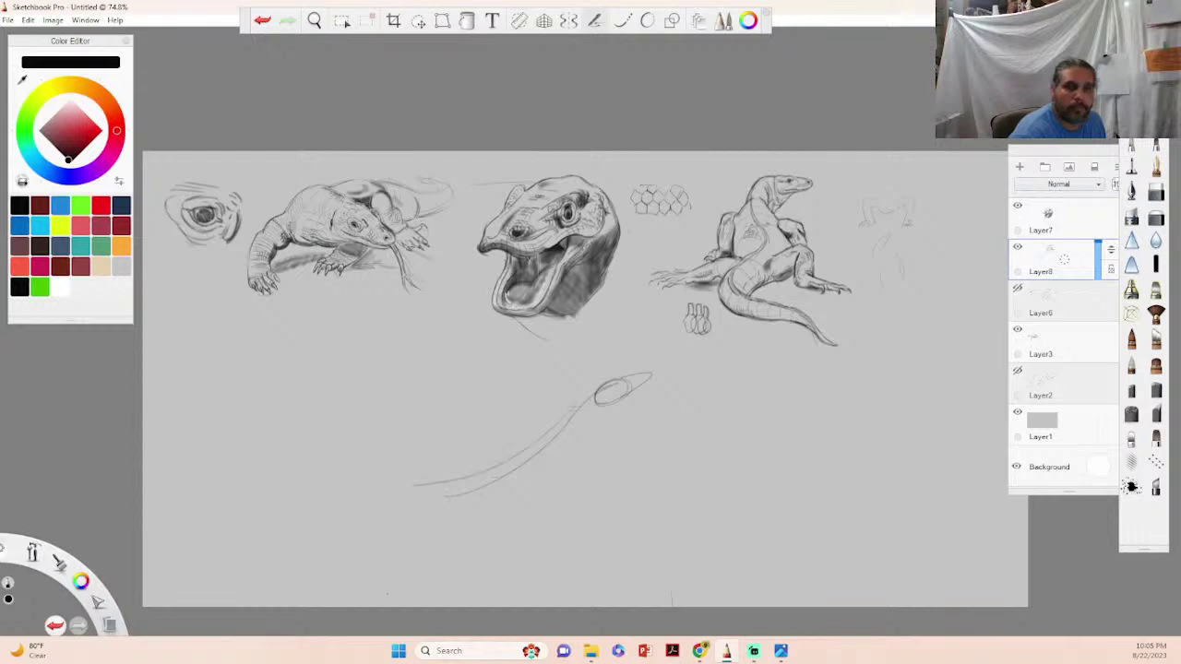
mouse_move(585, 417)
left_mouse_down()
mouse_move(559, 461)
mouse_move(565, 507)
left_mouse_up()
left_click_drag(478, 516, 531, 498)
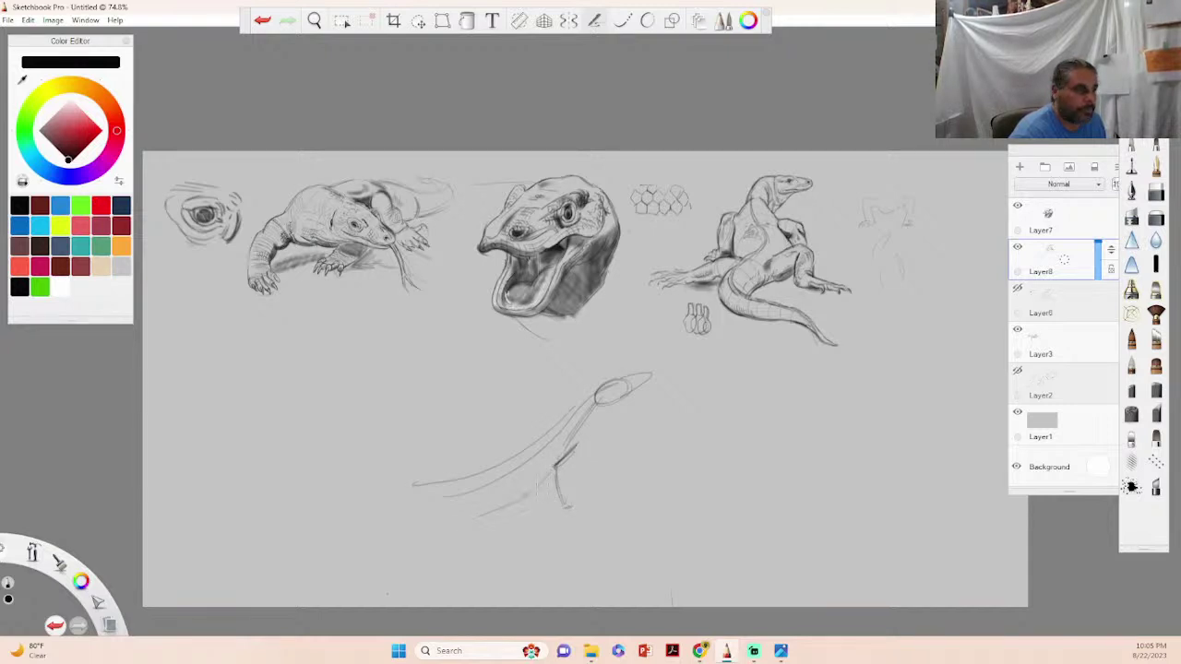
- Add an oval torso, a bent hind leg and a long curling tail to the komodo gesture sketch and strengthen its neck
mouse_move(458, 489)
left_mouse_down()
mouse_move(445, 509)
mouse_move(559, 445)
left_mouse_up()
left_click_drag(494, 476, 570, 425)
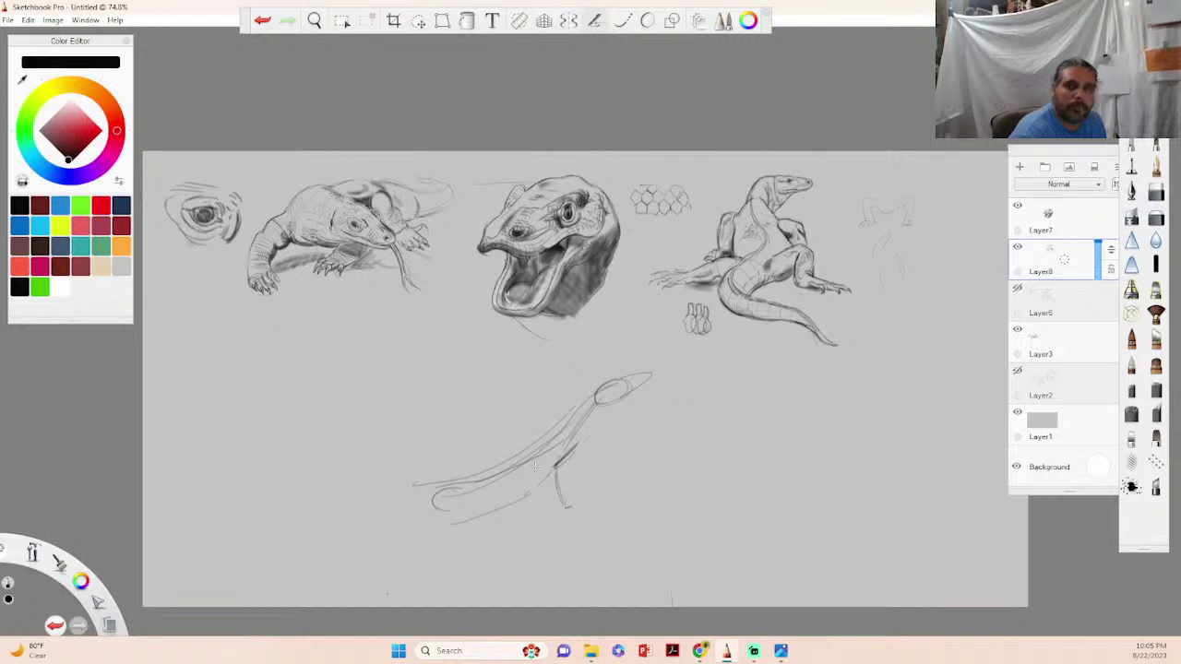
mouse_move(485, 491)
left_mouse_down()
mouse_move(535, 486)
mouse_move(442, 500)
mouse_move(469, 491)
mouse_move(462, 518)
mouse_move(491, 517)
left_mouse_up()
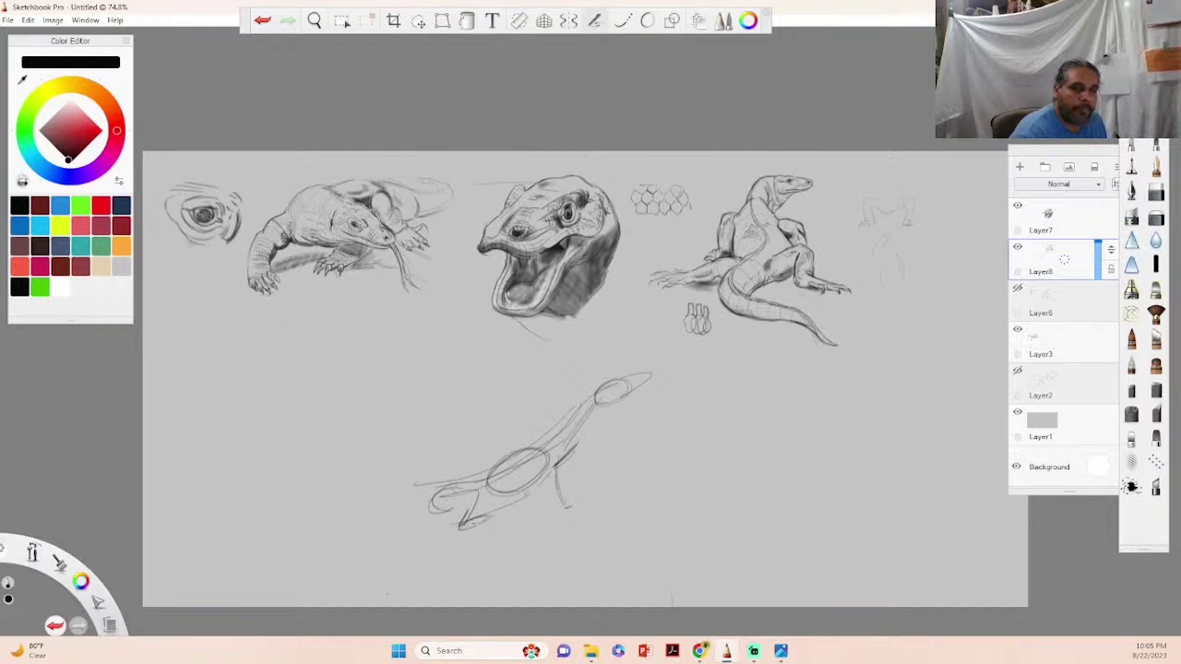
mouse_move(459, 479)
left_mouse_down()
mouse_move(371, 527)
mouse_move(396, 570)
left_mouse_up()
mouse_move(370, 526)
left_mouse_down()
mouse_move(395, 571)
mouse_move(394, 503)
mouse_move(434, 487)
left_mouse_up()
mouse_move(585, 417)
left_mouse_down()
mouse_move(552, 447)
mouse_move(598, 401)
left_mouse_up()
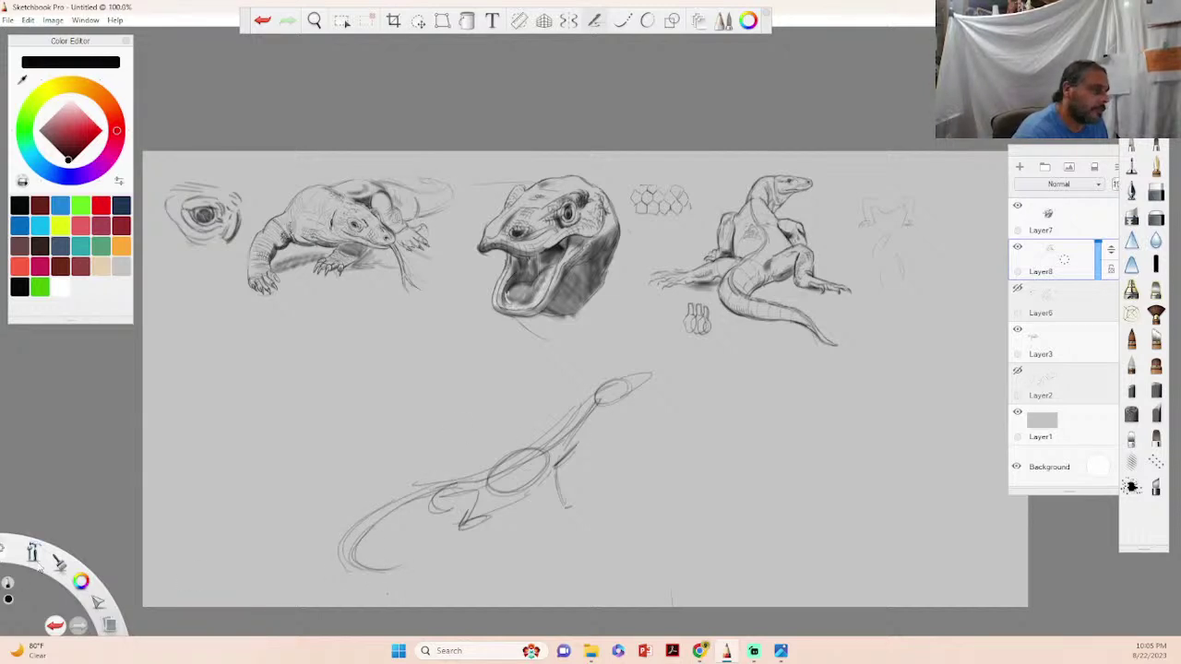
key("ctrl+alt+0")
left_click_drag(34, 556, 32, 522)
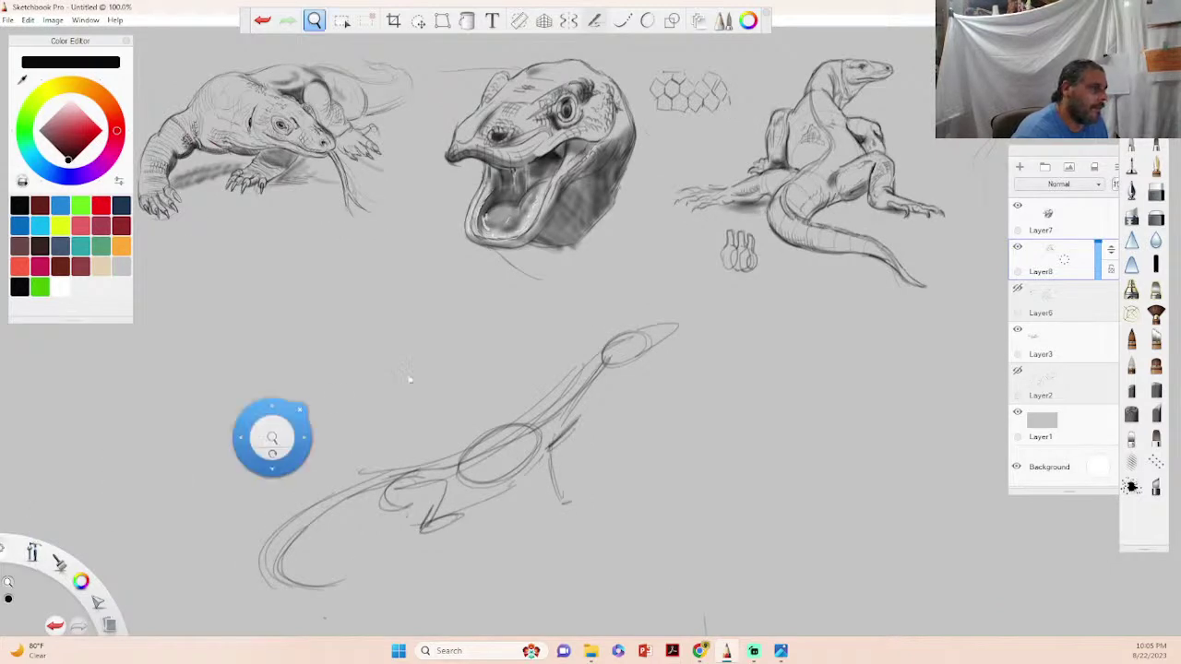
mouse_move(541, 373)
left_mouse_down()
mouse_move(596, 400)
mouse_move(589, 409)
mouse_move(606, 392)
mouse_move(645, 275)
left_mouse_up()
left_click_drag(593, 413, 595, 416)
left_click(652, 242)
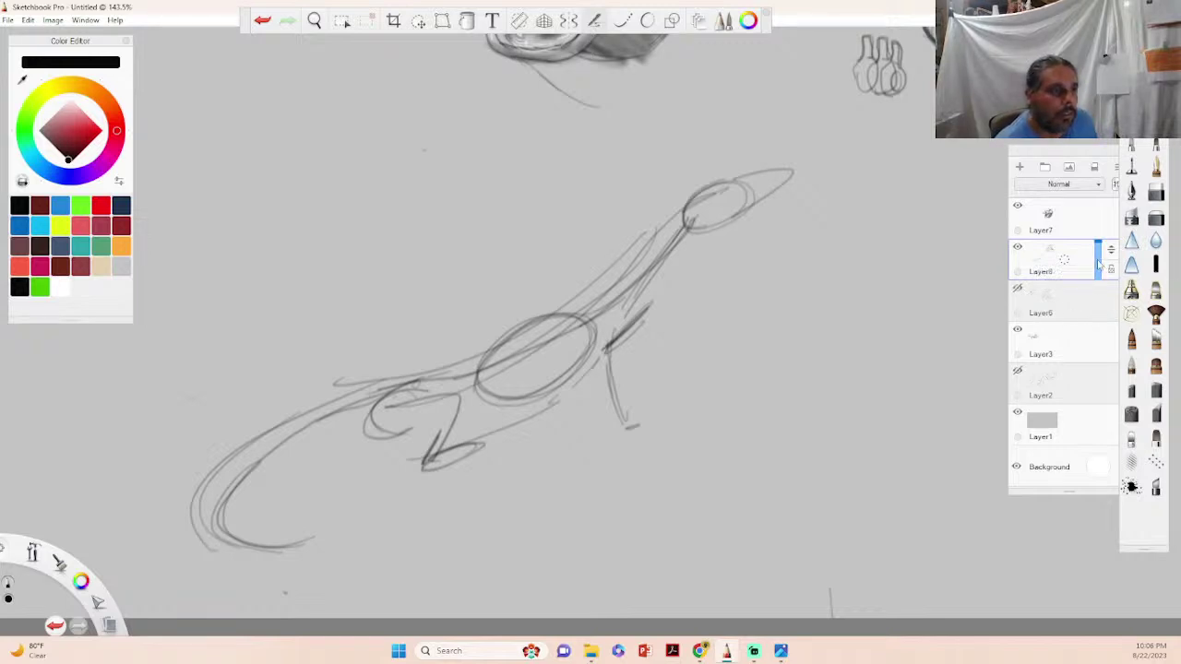
mouse_move(1099, 263)
left_mouse_down()
mouse_move(1098, 273)
mouse_move(1104, 230)
left_mouse_up()
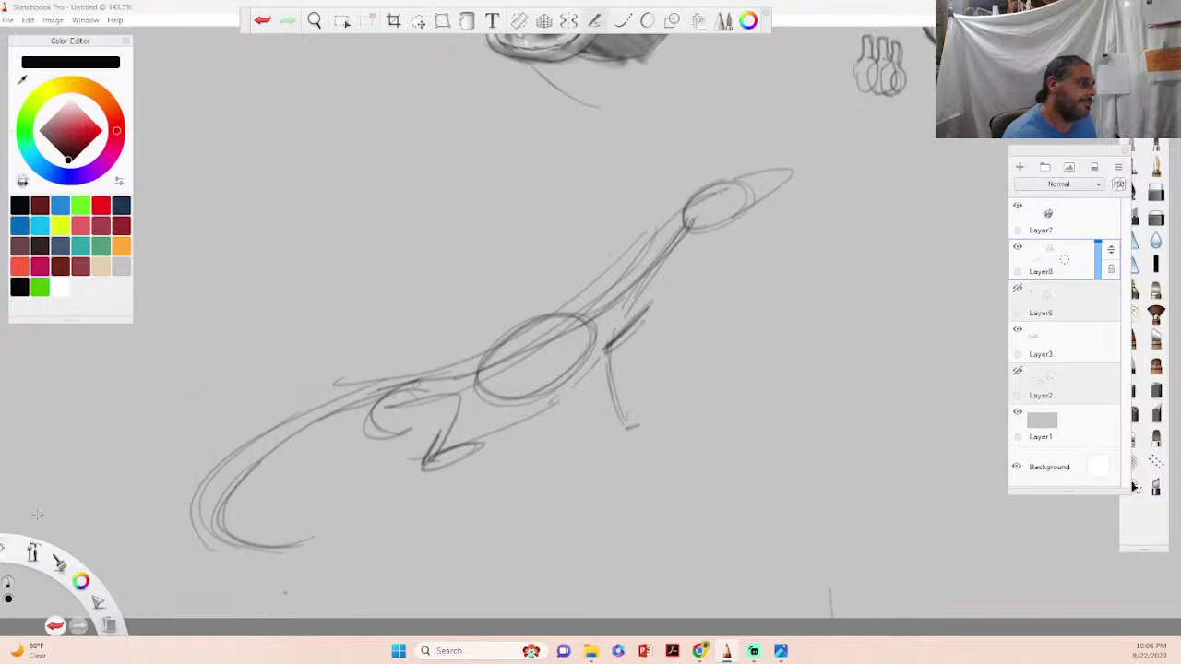
key("space")
left_click_drag(828, 259, 543, 449)
left_click_drag(770, 287, 773, 289)
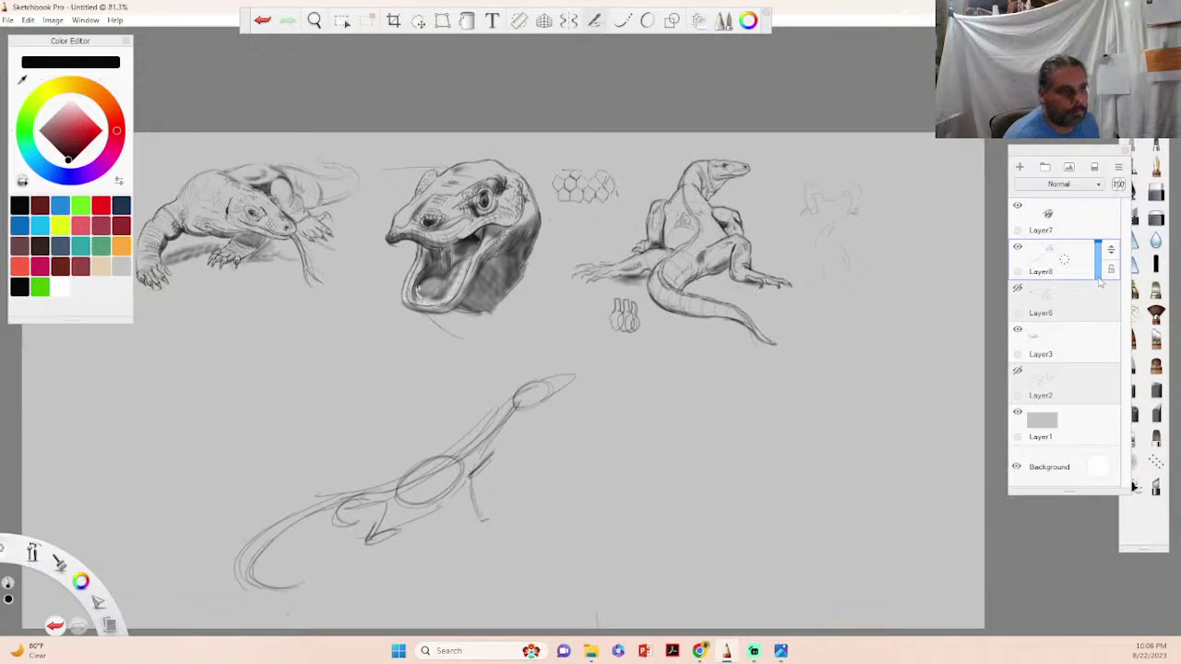
- Lower the opacity of Layer8 to fade the gesture sketch, and make Layer7 the active layer
left_click(1018, 290)
left_click(1018, 290)
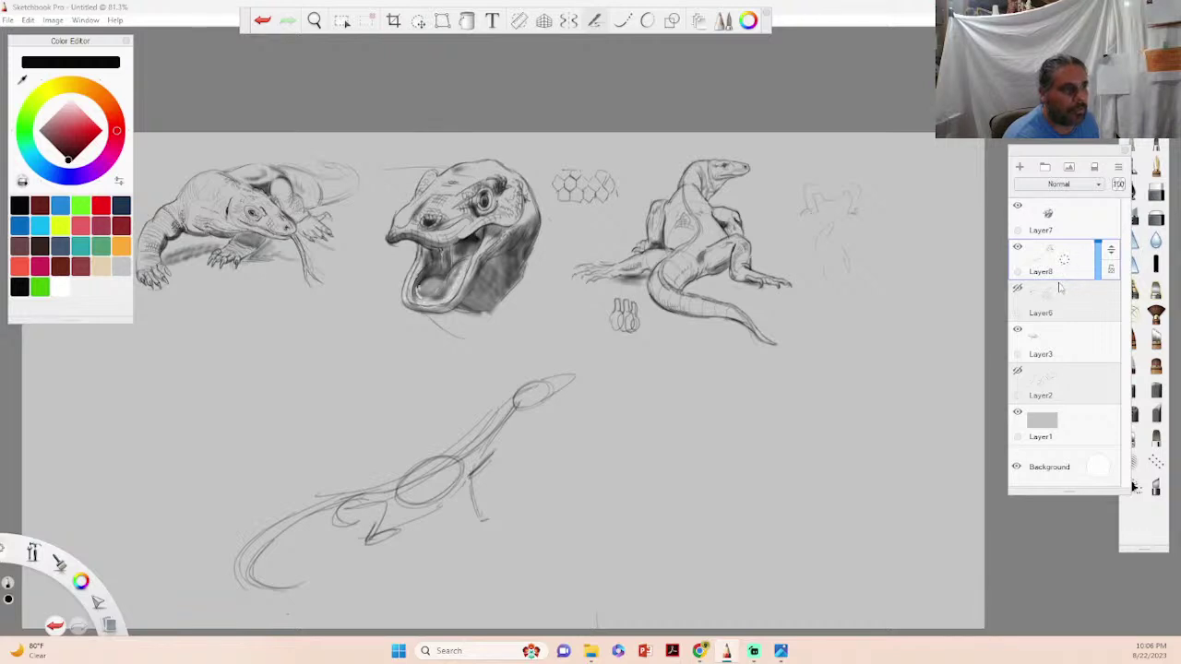
left_click(1077, 231)
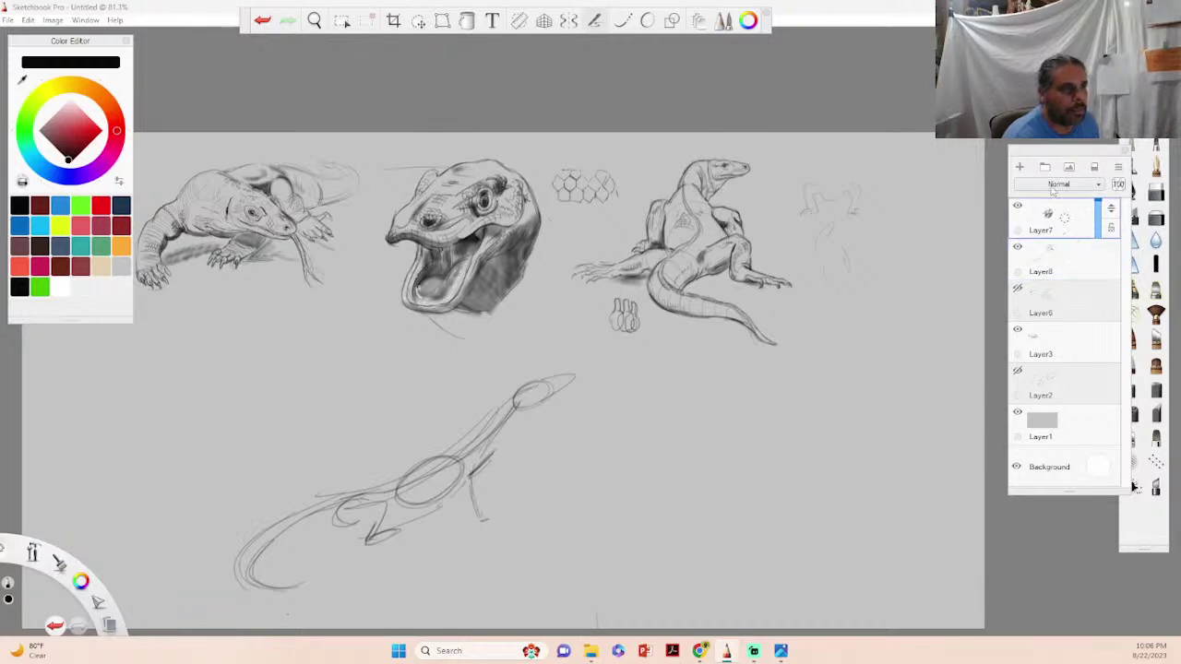
left_click(1082, 269)
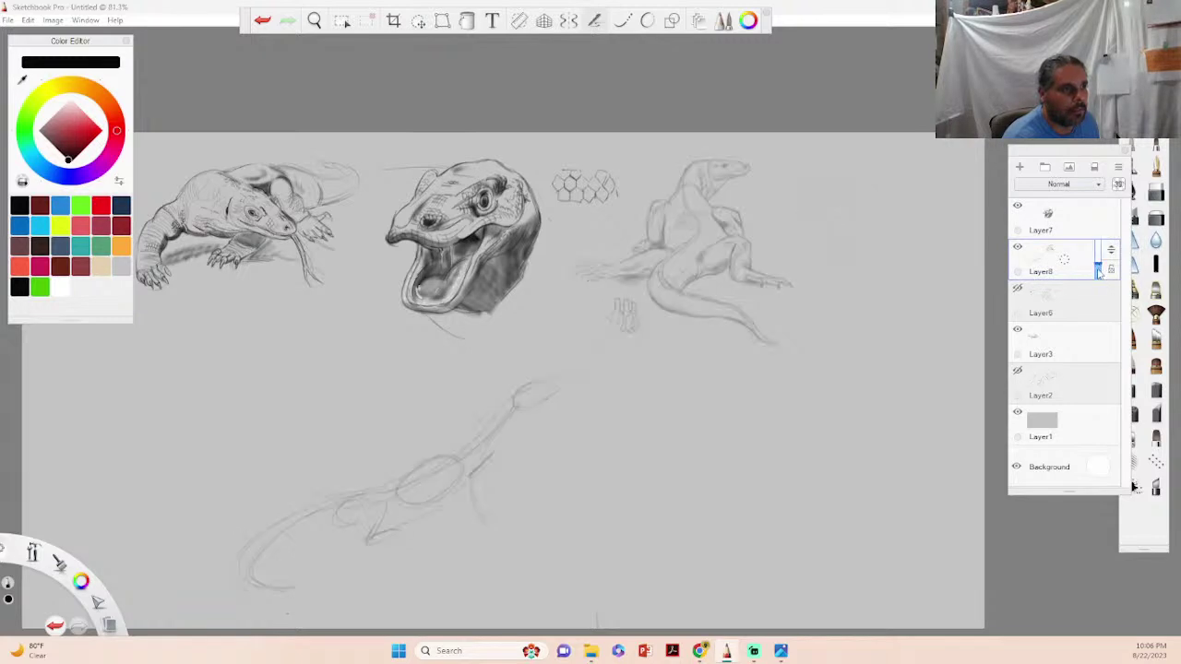
left_click(1077, 228)
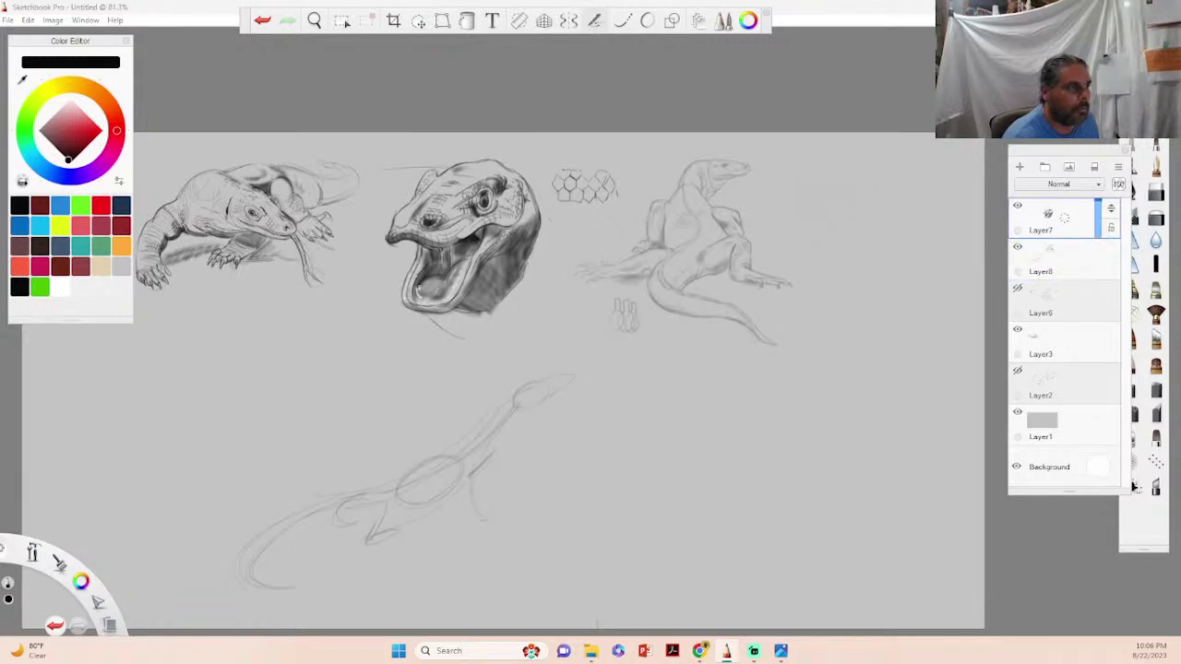
- Draw the komodo's head over the faded sketch on Layer7, outlining the skull, jaw and mouth and adding the eye
key("space")
mouse_move(426, 414)
left_mouse_down()
mouse_move(530, 445)
mouse_move(601, 264)
left_mouse_up()
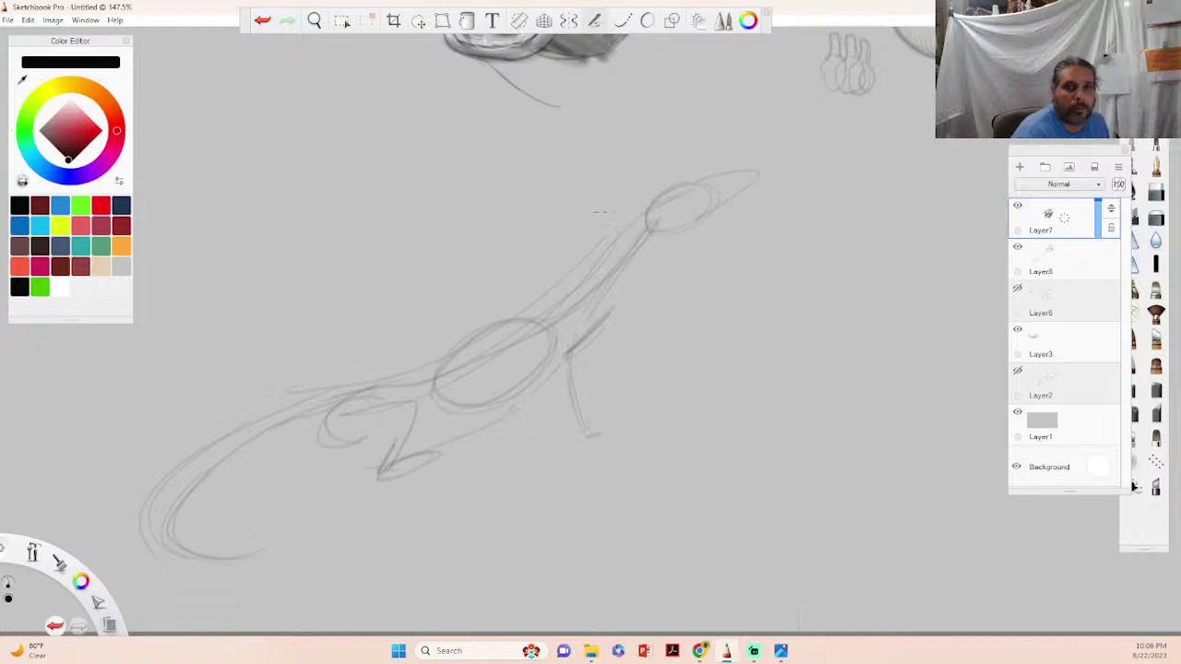
mouse_move(638, 196)
left_mouse_down()
mouse_move(599, 238)
mouse_move(636, 197)
mouse_move(662, 245)
mouse_move(648, 294)
left_mouse_up()
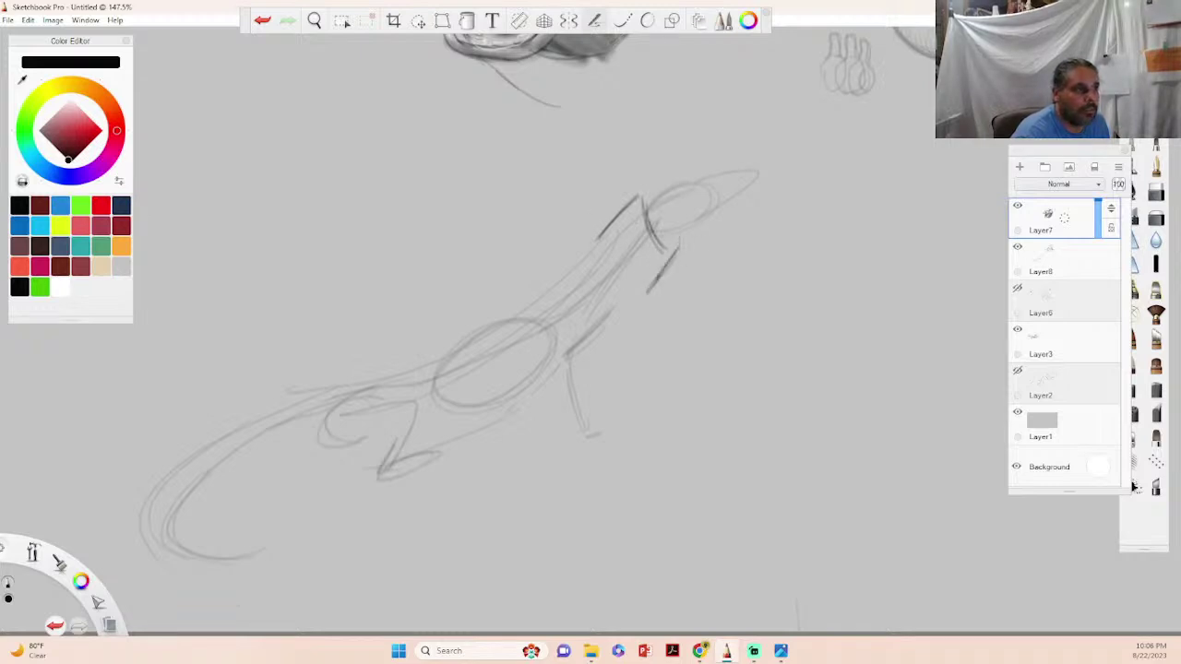
mouse_move(674, 255)
left_mouse_down()
mouse_move(709, 208)
mouse_move(699, 205)
mouse_move(746, 188)
left_mouse_up()
left_click_drag(643, 192, 709, 176)
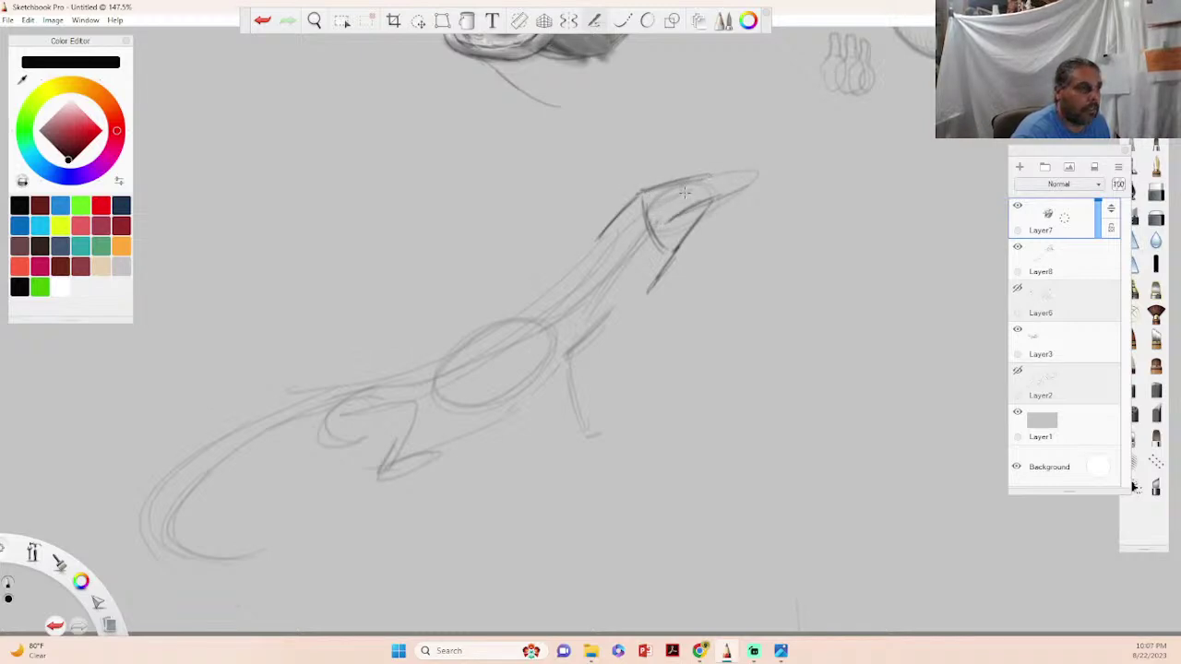
mouse_move(683, 189)
left_mouse_down()
mouse_move(671, 198)
mouse_move(702, 193)
mouse_move(685, 178)
mouse_move(707, 175)
mouse_move(716, 190)
mouse_move(747, 166)
mouse_move(713, 197)
left_mouse_up()
- Darken the komodo's throat line, add cross-contours at the neck base and extend the neck outline down to the back
mouse_move(688, 213)
left_mouse_down()
mouse_move(742, 185)
mouse_move(657, 225)
mouse_move(663, 265)
left_mouse_up()
left_click_drag(688, 219, 649, 294)
mouse_move(614, 214)
left_mouse_down()
mouse_move(588, 261)
mouse_move(594, 281)
mouse_move(641, 315)
left_mouse_up()
left_click_drag(591, 247, 494, 334)
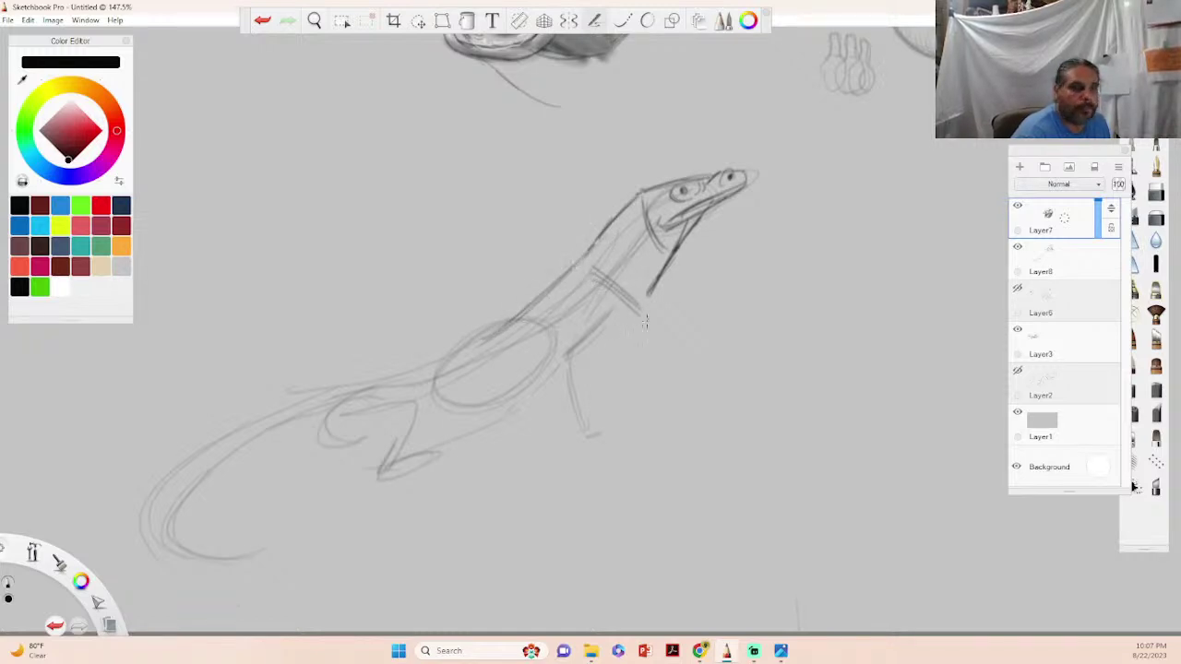
- Outline the komodo's lower neck and chest and draw the bent front leg with its upper arm, forearm and toes
left_click_drag(616, 288, 641, 305)
mouse_move(653, 286)
left_mouse_down()
mouse_move(642, 321)
mouse_move(642, 305)
mouse_move(594, 356)
left_mouse_up()
left_click_drag(633, 319, 585, 371)
mouse_move(579, 328)
left_mouse_down()
mouse_move(551, 366)
mouse_move(586, 319)
mouse_move(548, 380)
mouse_move(566, 434)
left_mouse_up()
mouse_move(550, 388)
left_mouse_down()
mouse_move(583, 373)
mouse_move(594, 421)
mouse_move(562, 426)
mouse_move(583, 448)
left_mouse_up()
left_click_drag(594, 356, 581, 372)
mouse_move(570, 430)
left_mouse_down()
mouse_move(592, 443)
mouse_move(639, 414)
left_mouse_up()
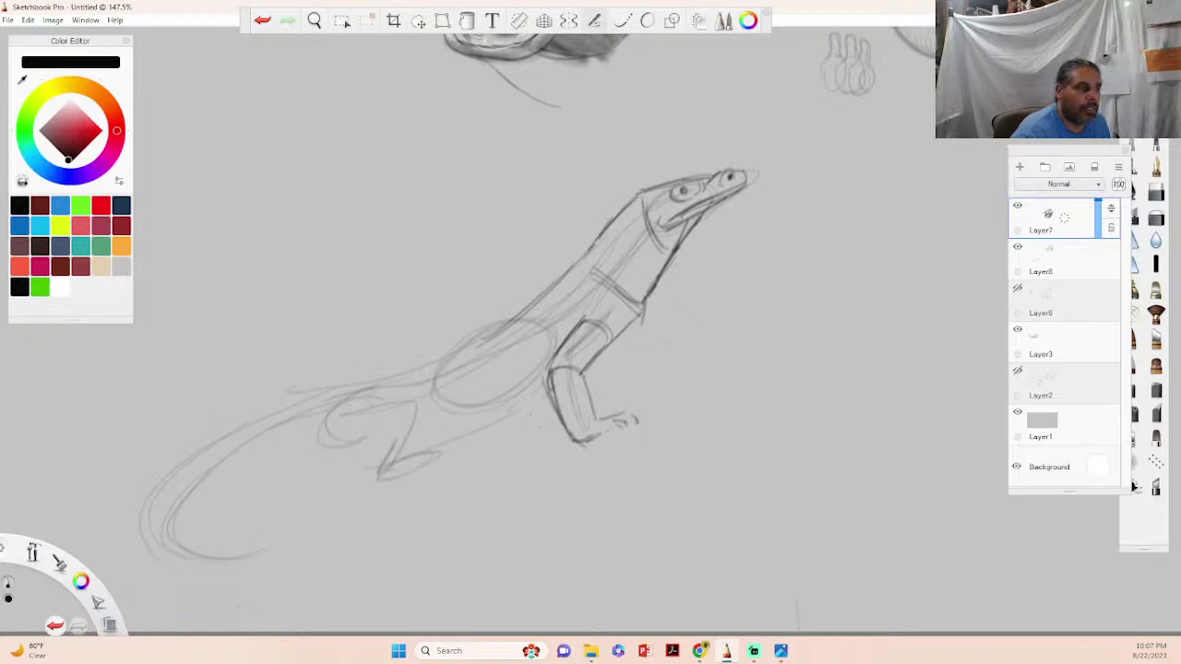
- Draw the start of the belly line behind the front leg and strengthen the back contour from shoulders to hips
left_click_drag(547, 406, 507, 435)
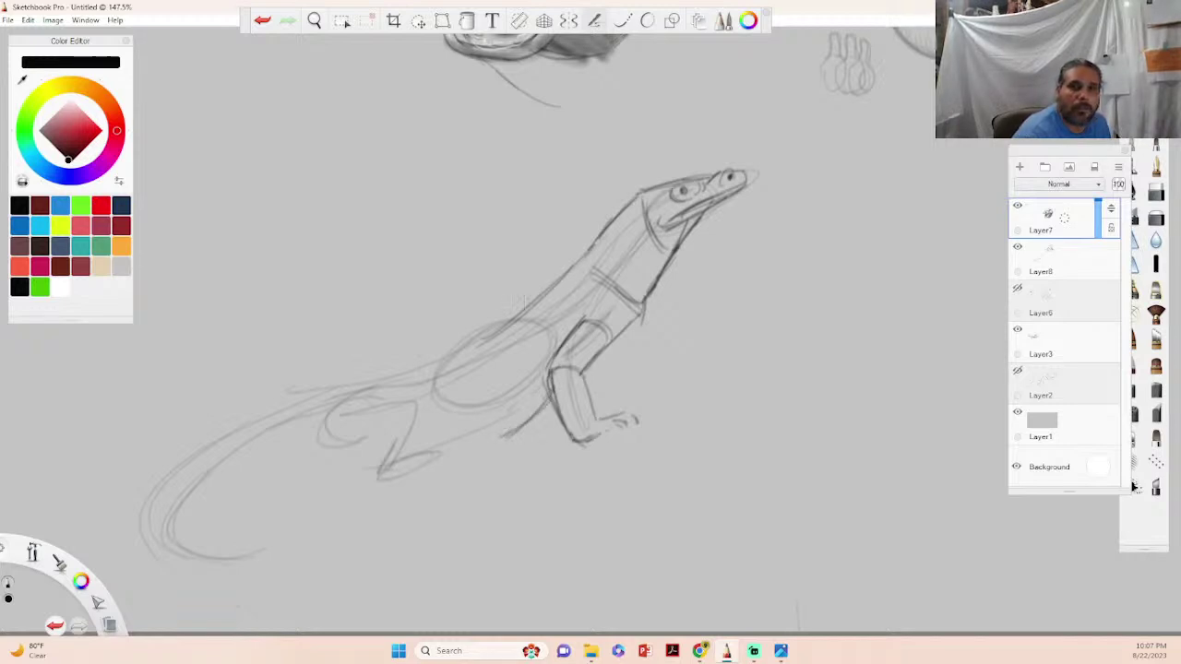
left_click_drag(521, 323, 587, 268)
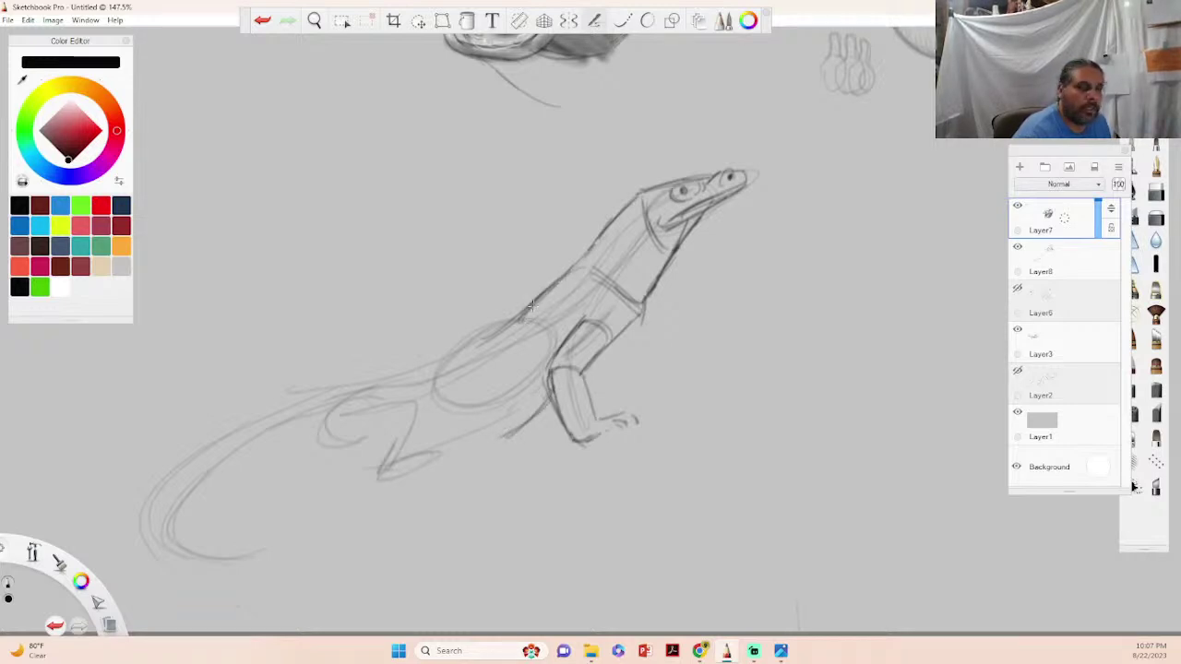
mouse_move(341, 389)
left_mouse_down()
mouse_move(462, 345)
mouse_move(541, 297)
left_mouse_up()
left_click_drag(386, 375, 544, 301)
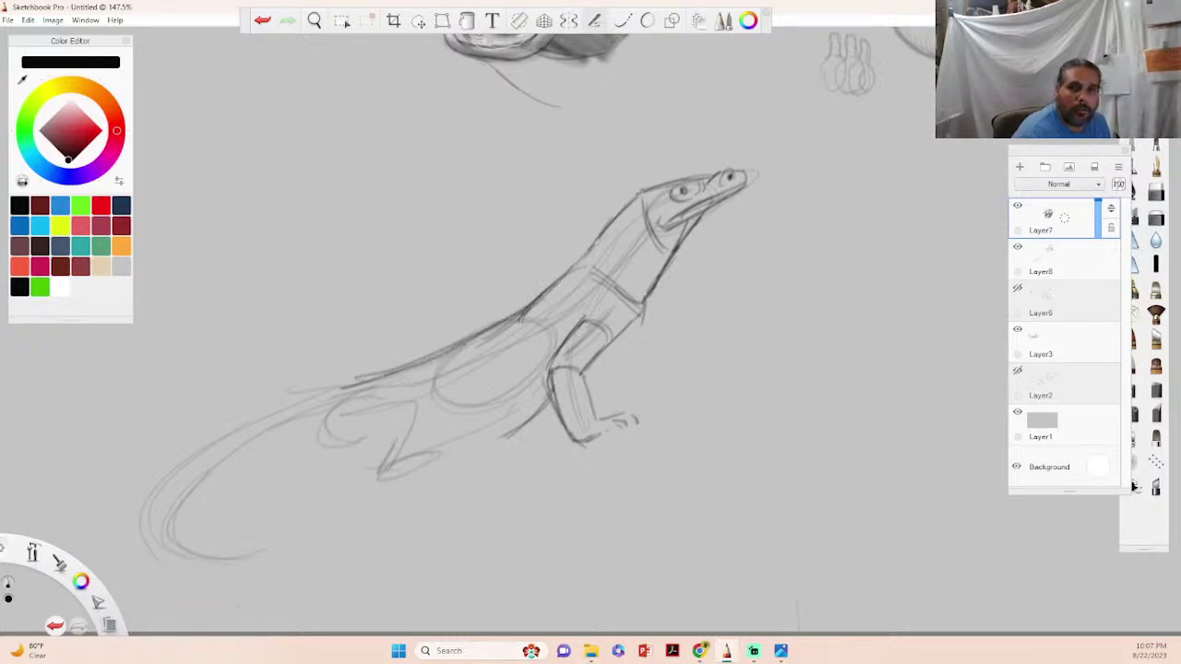
- Outline the komodo's hind leg with its rounded thigh, lower leg and clawed foot, and join it to the belly line
mouse_move(332, 411)
left_mouse_down()
mouse_move(312, 454)
mouse_move(350, 408)
mouse_move(424, 392)
left_mouse_up()
mouse_move(325, 424)
left_mouse_down()
mouse_move(320, 451)
mouse_move(347, 470)
left_mouse_up()
left_click_drag(316, 441, 353, 468)
mouse_move(317, 447)
left_mouse_down()
mouse_move(347, 469)
mouse_move(344, 414)
left_mouse_up()
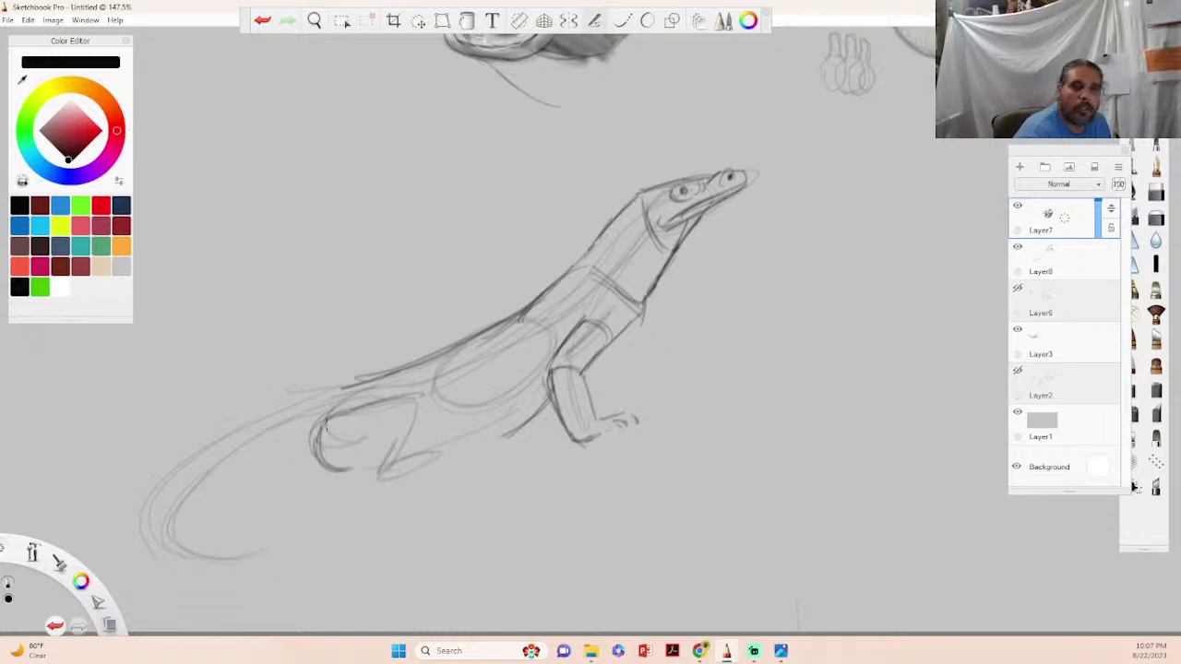
mouse_move(330, 469)
left_mouse_down()
mouse_move(377, 457)
mouse_move(379, 467)
mouse_move(383, 429)
mouse_move(408, 400)
mouse_move(418, 434)
mouse_move(423, 405)
mouse_move(419, 456)
left_mouse_up()
mouse_move(426, 399)
left_mouse_down()
mouse_move(418, 440)
mouse_move(385, 412)
left_mouse_up()
mouse_move(385, 415)
left_mouse_down()
mouse_move(376, 454)
mouse_move(406, 431)
left_mouse_up()
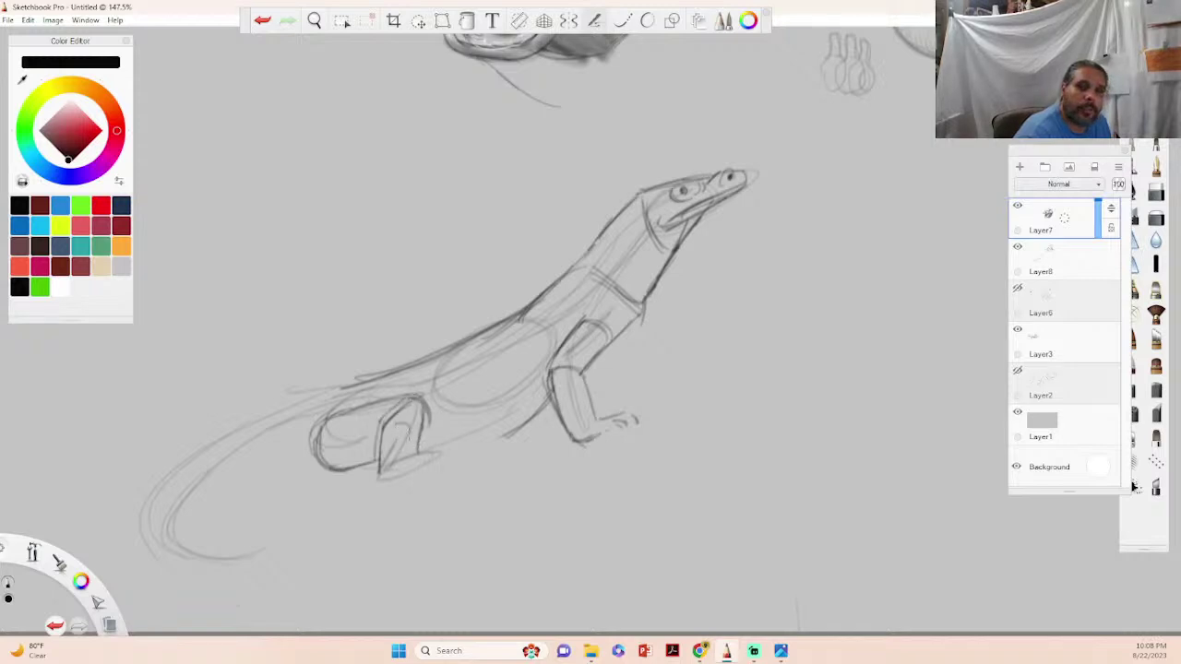
mouse_move(376, 474)
left_mouse_down()
mouse_move(397, 489)
mouse_move(388, 470)
mouse_move(404, 456)
mouse_move(413, 467)
mouse_move(411, 449)
mouse_move(430, 446)
mouse_move(441, 468)
mouse_move(395, 488)
mouse_move(515, 434)
left_mouse_up()
mouse_move(450, 458)
left_mouse_down()
mouse_move(497, 440)
mouse_move(416, 436)
mouse_move(451, 440)
mouse_move(469, 428)
mouse_move(430, 435)
mouse_move(513, 417)
left_mouse_up()
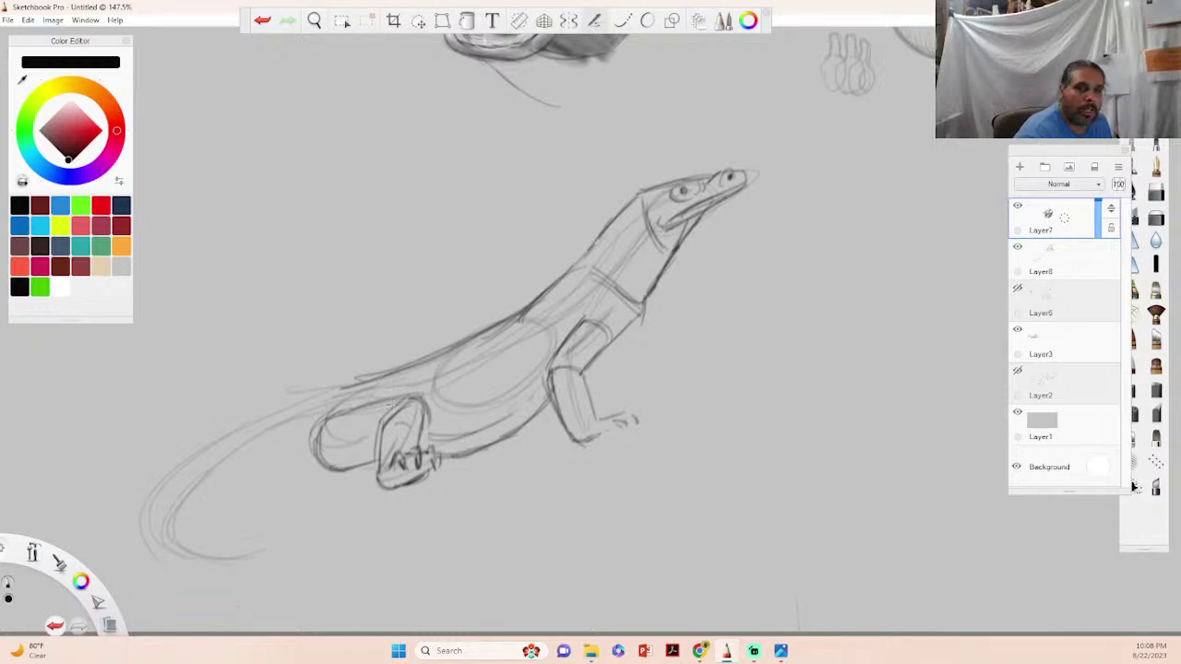
- Outline the komodo's tail from the hips, sweeping it down and curling its tip back beneath the body
mouse_move(358, 404)
left_mouse_down()
mouse_move(436, 383)
mouse_move(290, 420)
left_mouse_up()
mouse_move(373, 377)
left_mouse_down()
mouse_move(215, 443)
mouse_move(142, 503)
left_mouse_up()
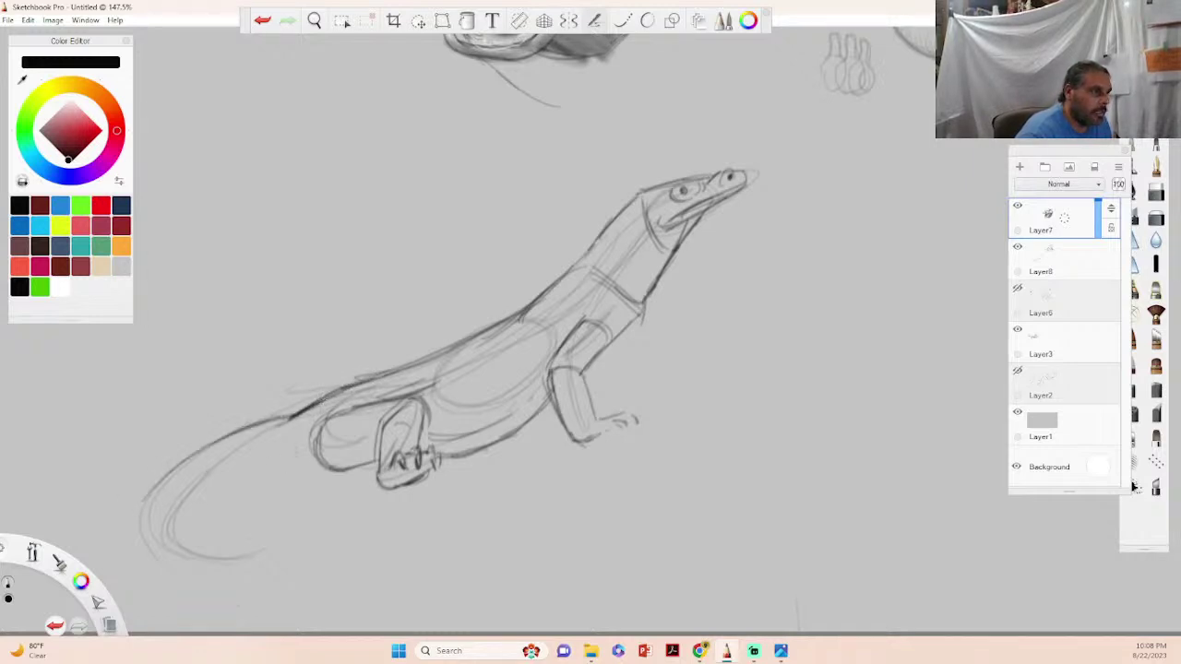
left_click_drag(330, 465, 212, 513)
left_click_drag(303, 429, 164, 500)
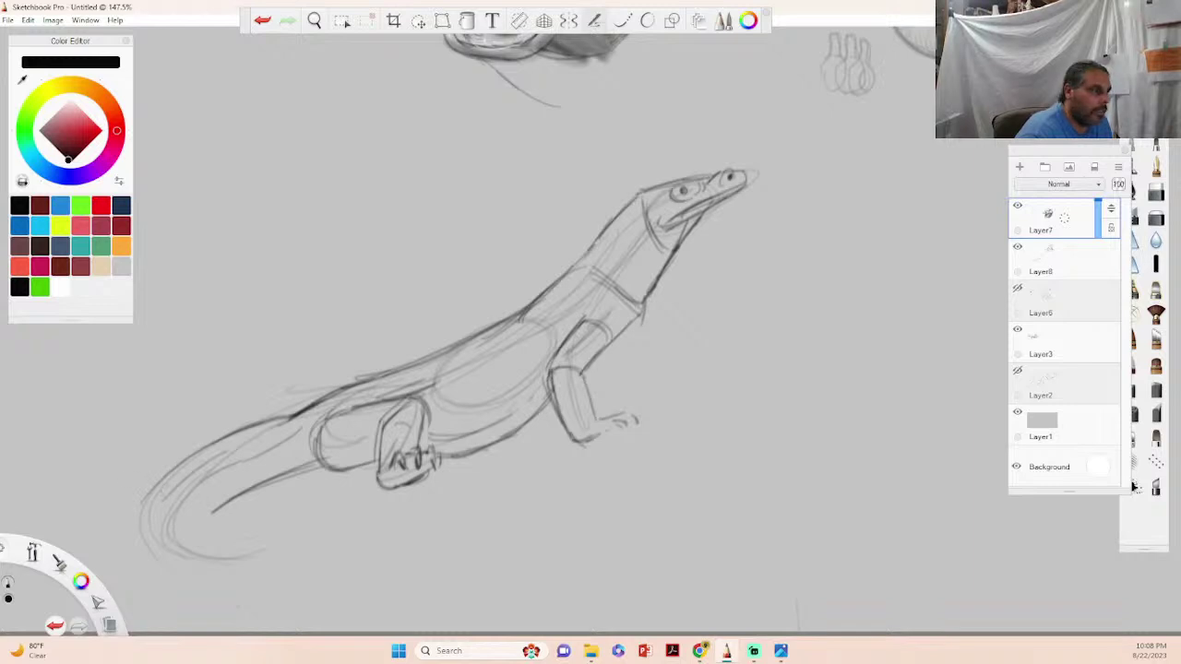
mouse_move(211, 451)
left_mouse_down()
mouse_move(133, 517)
mouse_move(135, 553)
left_mouse_up()
mouse_move(144, 511)
left_mouse_down()
mouse_move(140, 569)
mouse_move(156, 582)
left_mouse_up()
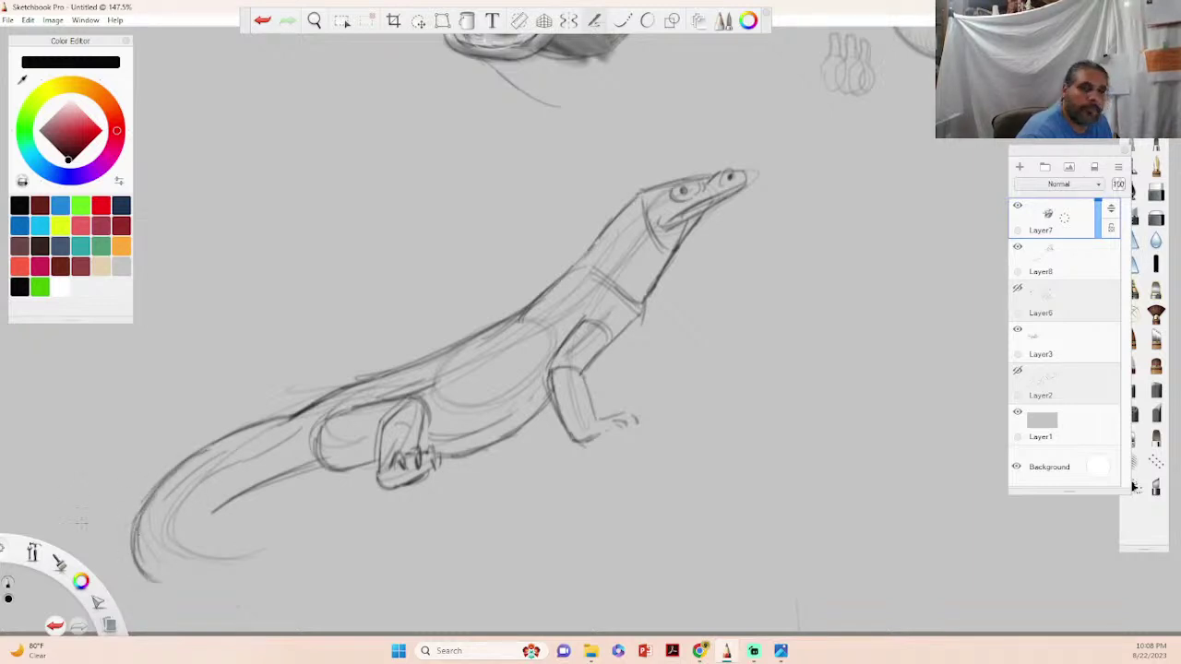
mouse_move(138, 523)
left_mouse_down()
mouse_move(135, 559)
mouse_move(153, 585)
mouse_move(187, 565)
mouse_move(256, 565)
left_mouse_up()
left_click_drag(174, 559, 249, 572)
left_click_drag(163, 585, 292, 574)
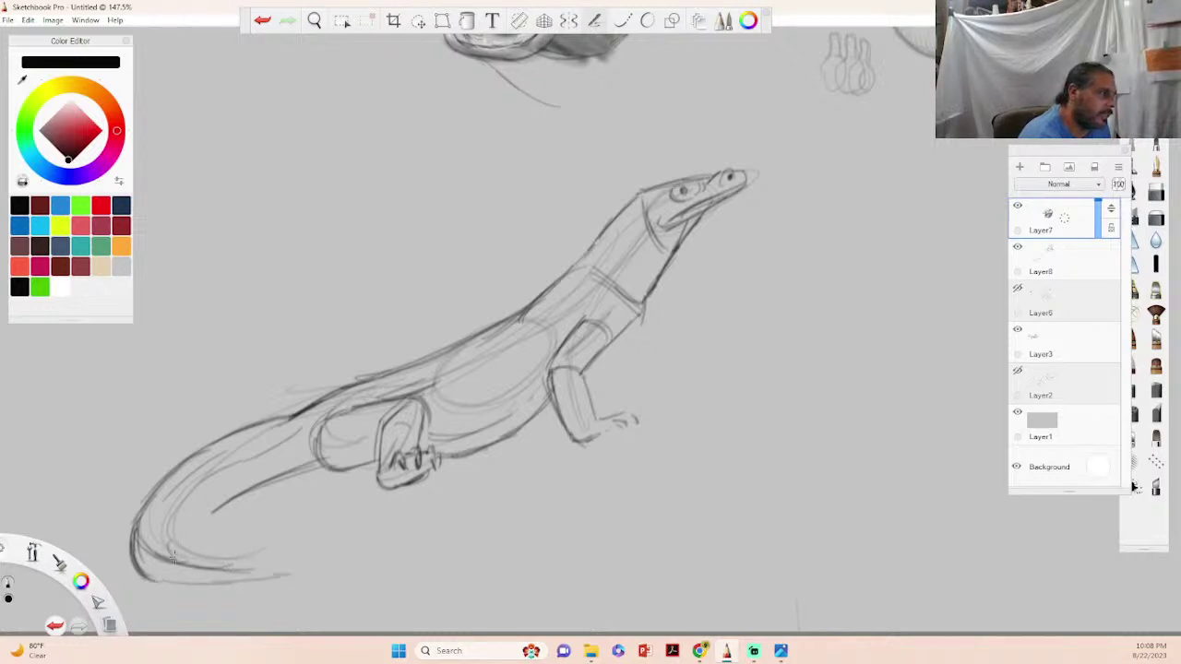
- Define the inner edge of the tail and add curved cross-contours along the tail and thigh
mouse_move(163, 556)
left_mouse_down()
mouse_move(166, 537)
mouse_move(212, 506)
left_mouse_up()
left_click_drag(175, 532, 238, 487)
mouse_move(166, 529)
left_mouse_down()
mouse_move(149, 498)
mouse_move(164, 478)
mouse_move(212, 509)
mouse_move(183, 514)
left_mouse_up()
left_click_drag(209, 446, 231, 489)
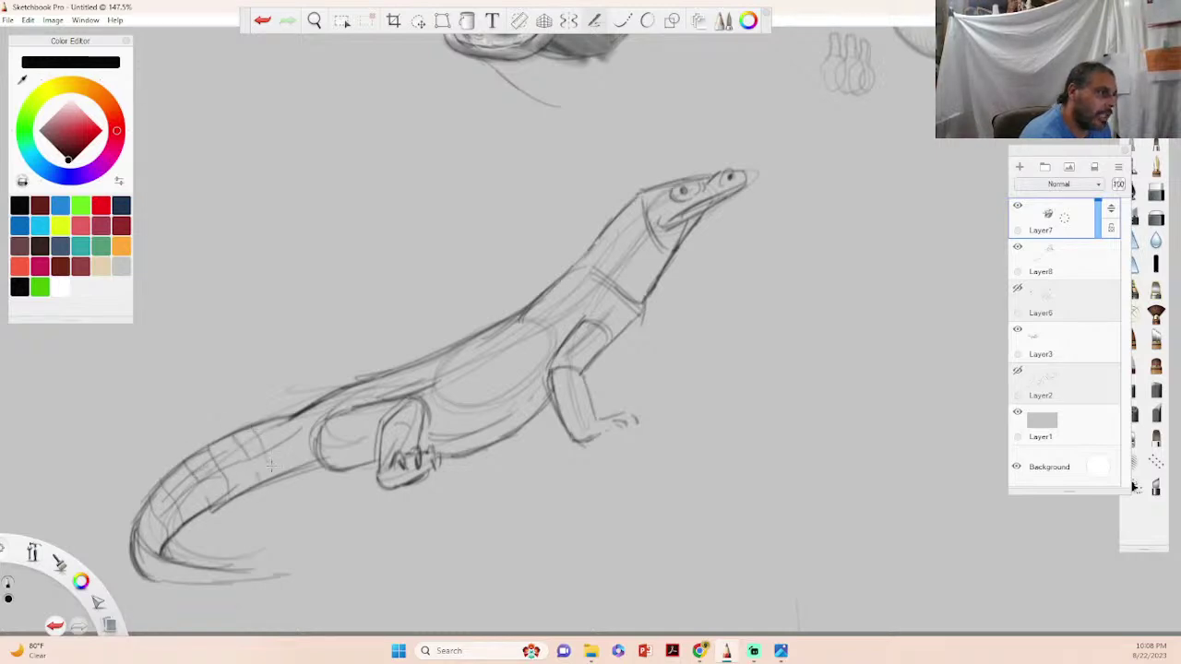
left_click_drag(334, 437, 303, 465)
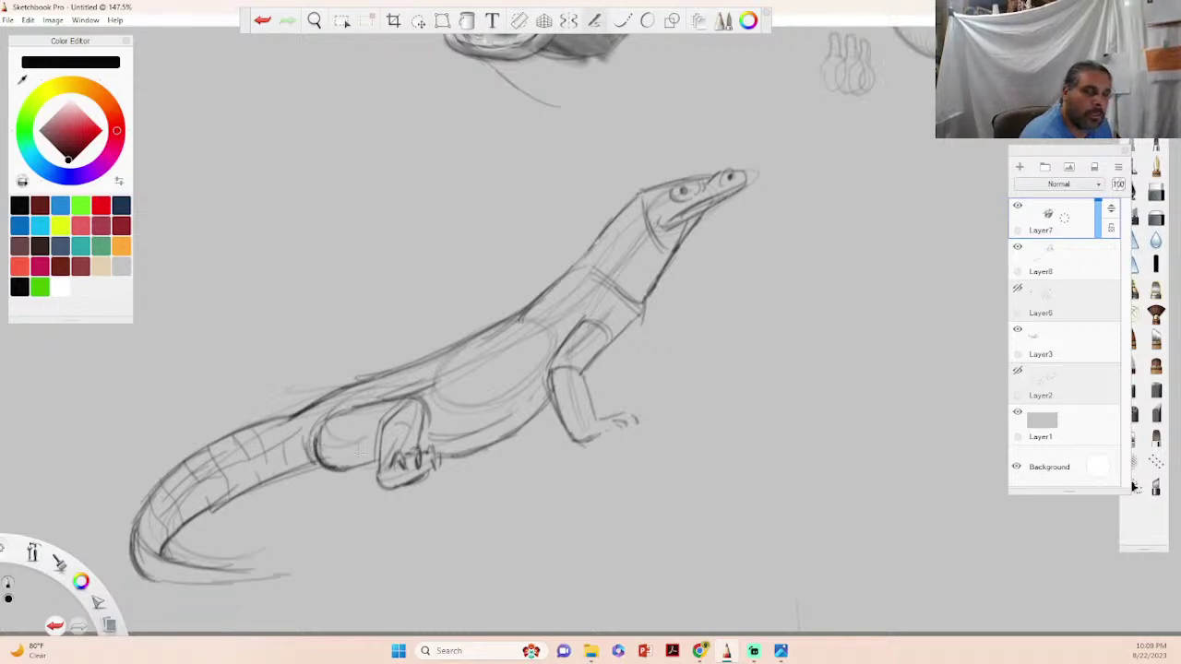
mouse_move(340, 426)
left_mouse_down()
mouse_move(326, 467)
mouse_move(355, 469)
left_mouse_up()
left_click_drag(356, 415, 347, 450)
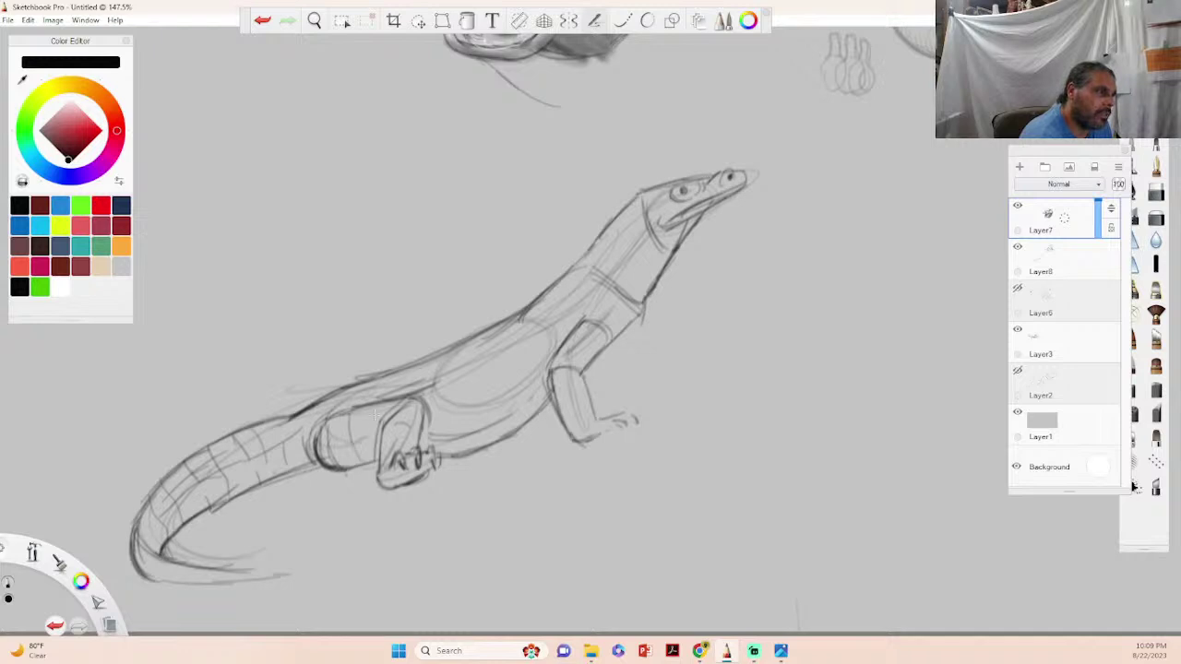
- Add cross-contours over the back and torso, darken the front leg's edges and strengthen the top line of the tail base
mouse_move(350, 397)
left_mouse_down()
mouse_move(407, 390)
mouse_move(385, 400)
mouse_move(378, 382)
mouse_move(407, 384)
mouse_move(385, 389)
mouse_move(464, 456)
left_mouse_up()
mouse_move(464, 352)
left_mouse_down()
mouse_move(510, 429)
mouse_move(480, 434)
left_mouse_up()
left_click_drag(513, 361, 475, 411)
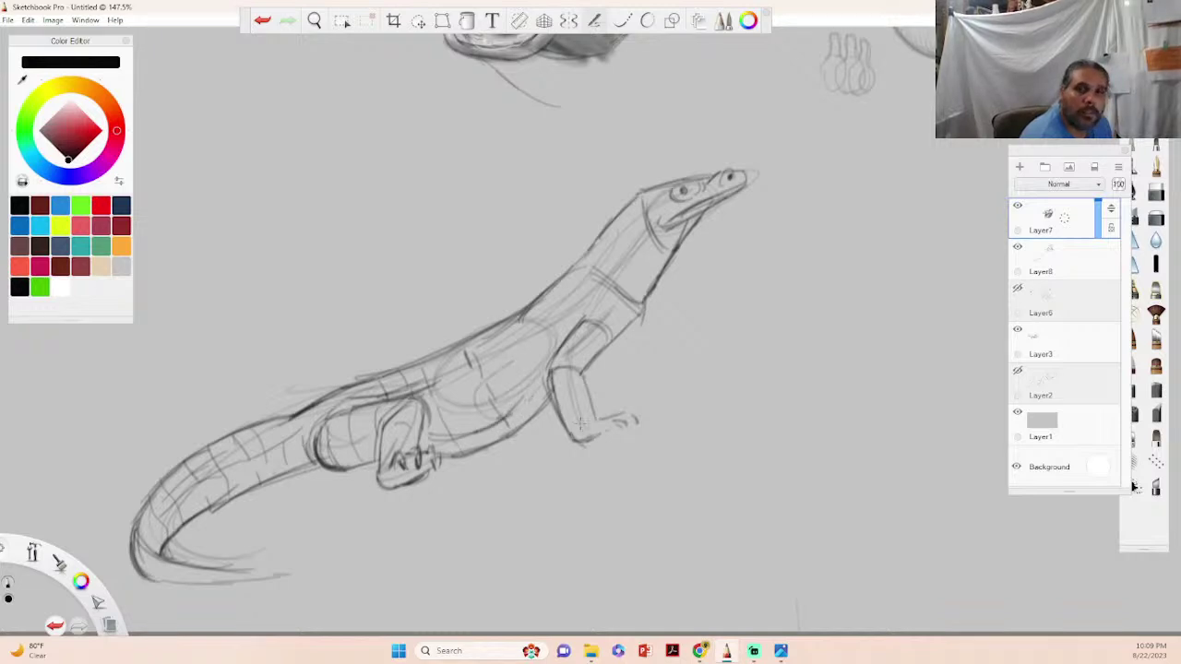
mouse_move(551, 397)
left_mouse_down()
mouse_move(573, 375)
mouse_move(598, 423)
left_mouse_up()
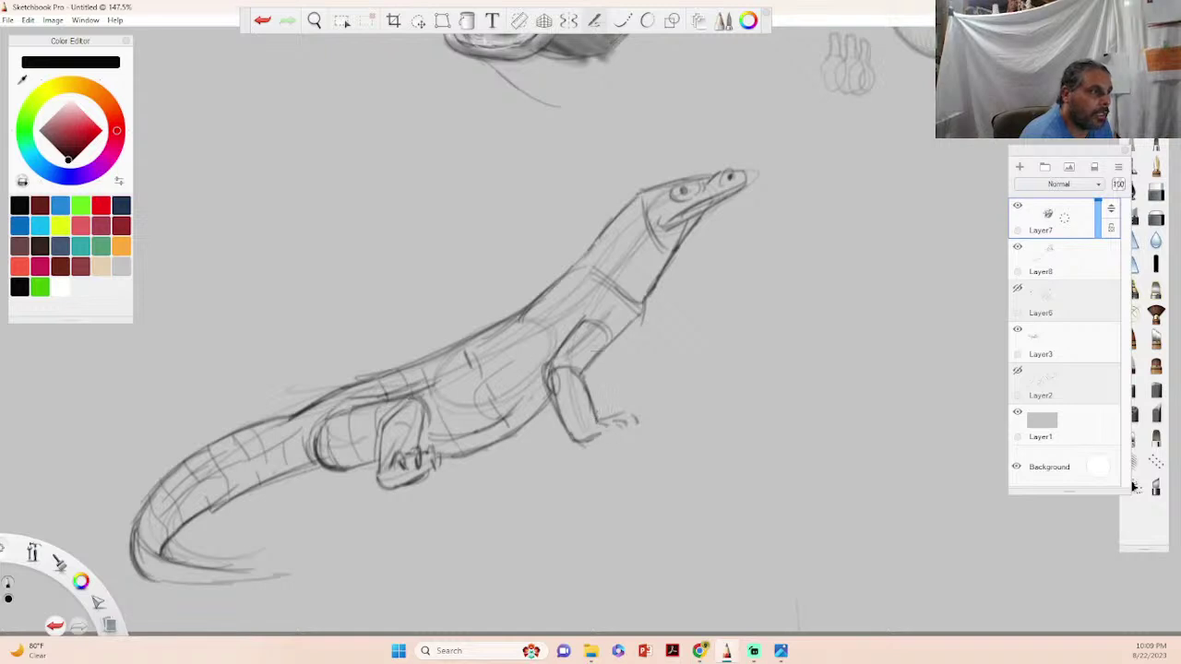
left_click_drag(294, 415, 266, 430)
left_click_drag(323, 404, 266, 437)
left_click_drag(277, 431, 214, 467)
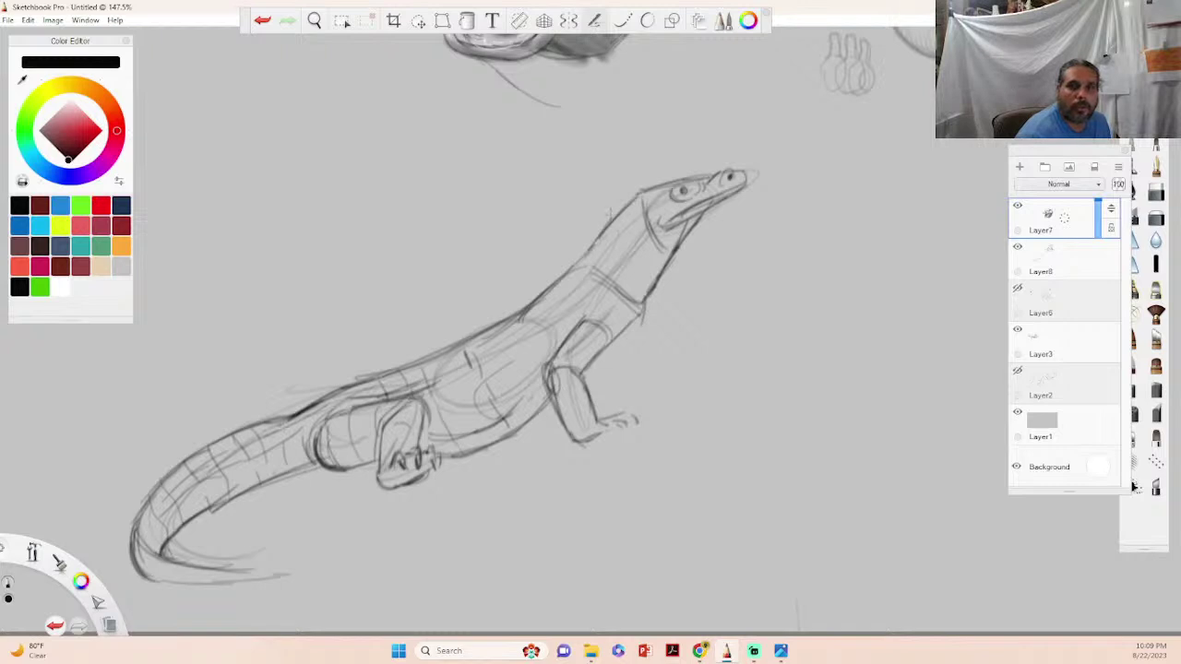
- Draw skin folds down the side of the neck and darken the contours around the shoulder and upper front leg
left_click_drag(646, 219, 637, 280)
mouse_move(627, 218)
left_mouse_down()
mouse_move(635, 269)
mouse_move(618, 292)
mouse_move(637, 329)
mouse_move(582, 379)
mouse_move(595, 419)
left_mouse_up()
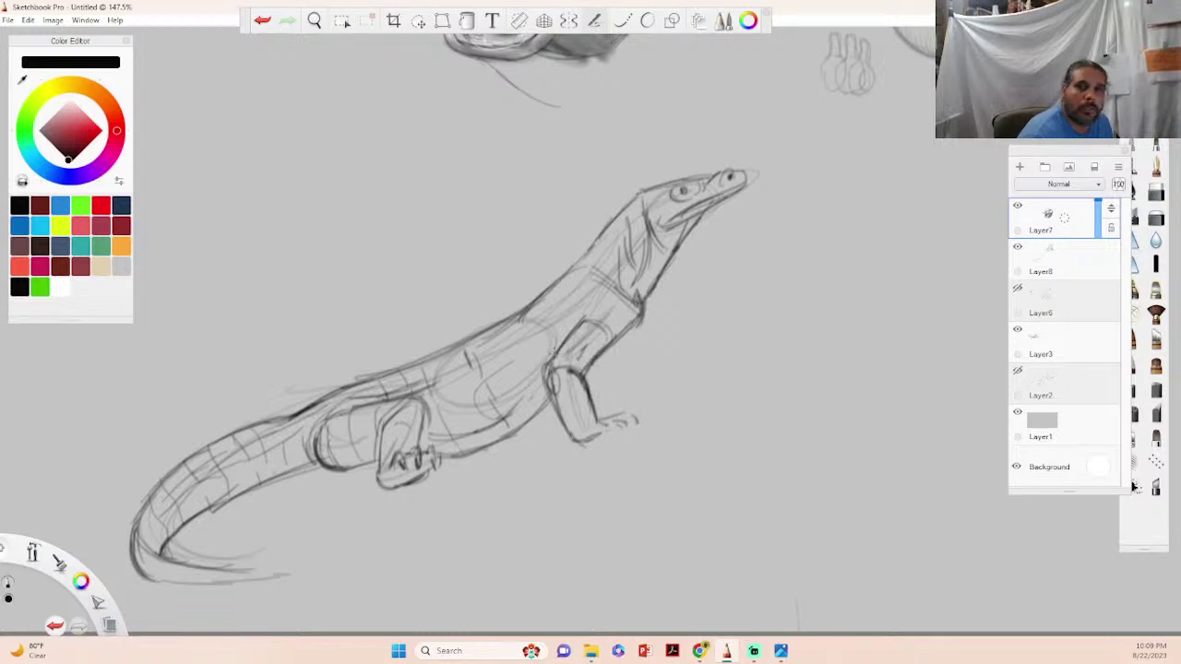
mouse_move(555, 366)
left_mouse_down()
mouse_move(580, 329)
mouse_move(570, 319)
mouse_move(613, 319)
mouse_move(590, 314)
mouse_move(611, 332)
mouse_move(523, 396)
left_mouse_up()
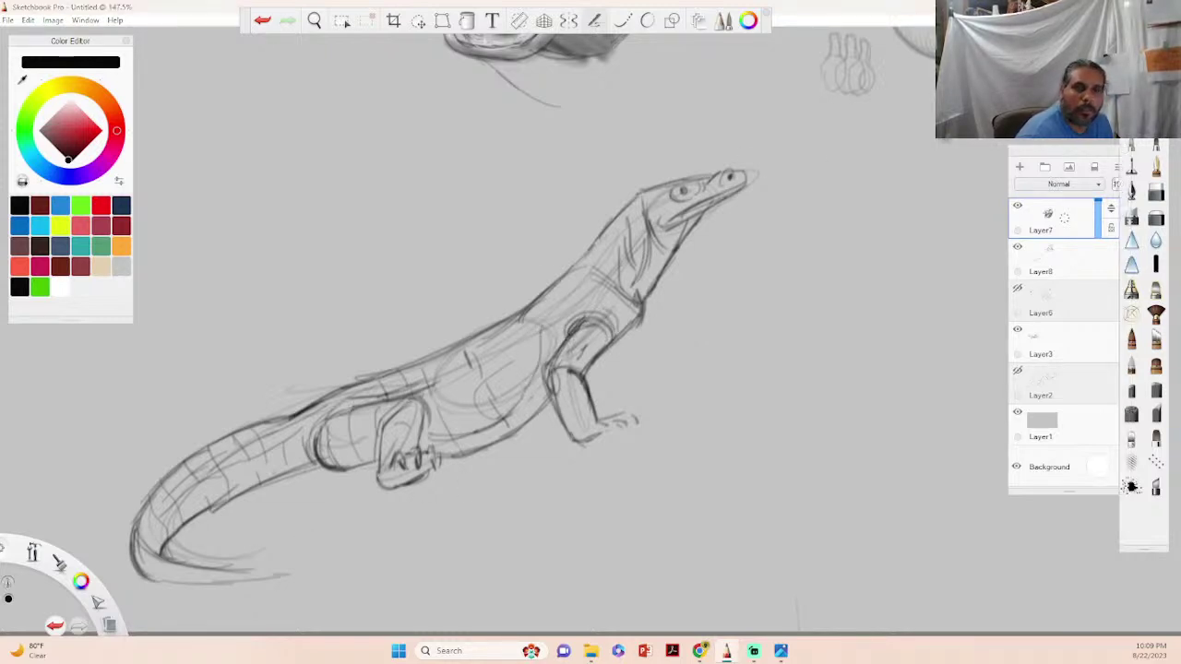
- Shade the komodo's belly, front leg, chest and throat with soft dark tones, and darken the mouth and jaw line
mouse_move(423, 439)
left_mouse_down()
mouse_move(467, 450)
mouse_move(484, 439)
mouse_move(424, 444)
mouse_move(483, 437)
mouse_move(472, 442)
mouse_move(576, 390)
mouse_move(590, 424)
mouse_move(575, 380)
mouse_move(595, 418)
mouse_move(624, 419)
left_mouse_up()
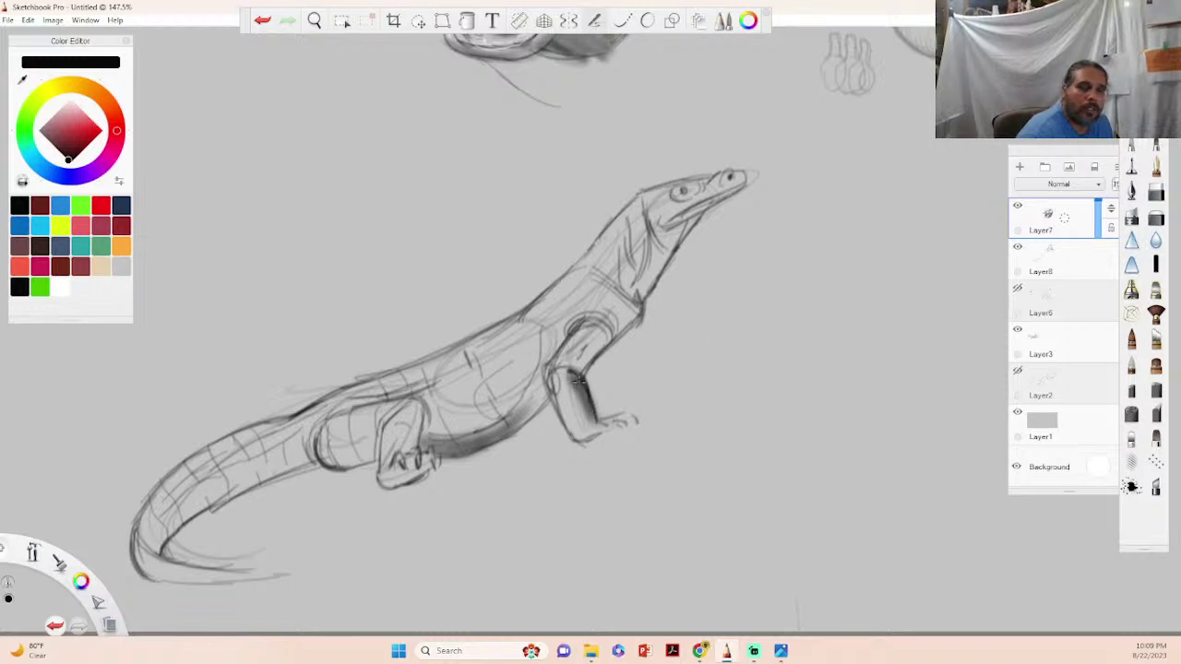
mouse_move(595, 365)
left_mouse_down()
mouse_move(636, 295)
mouse_move(607, 288)
mouse_move(615, 302)
mouse_move(604, 289)
mouse_move(606, 324)
mouse_move(615, 284)
mouse_move(636, 288)
mouse_move(634, 246)
mouse_move(645, 240)
mouse_move(655, 260)
mouse_move(671, 225)
mouse_move(617, 246)
mouse_move(619, 269)
mouse_move(708, 213)
mouse_move(659, 269)
mouse_move(692, 223)
mouse_move(691, 209)
mouse_move(659, 213)
mouse_move(693, 211)
mouse_move(676, 222)
mouse_move(731, 182)
left_mouse_up()
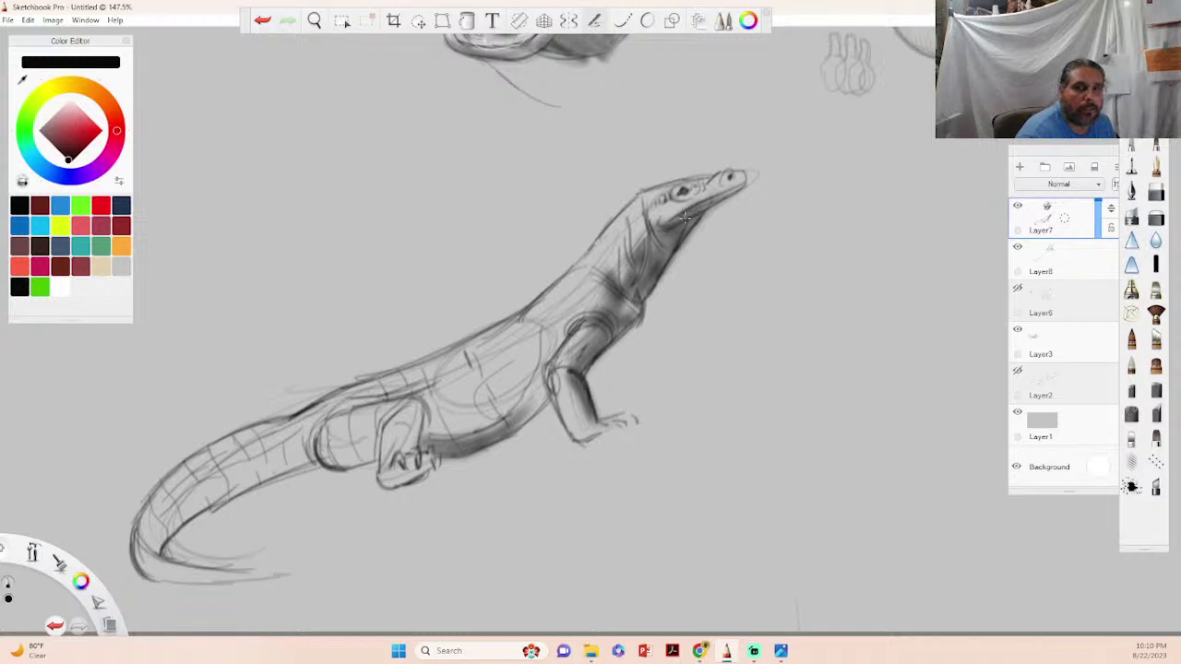
mouse_move(684, 214)
left_mouse_down()
mouse_move(670, 221)
mouse_move(738, 190)
left_mouse_up()
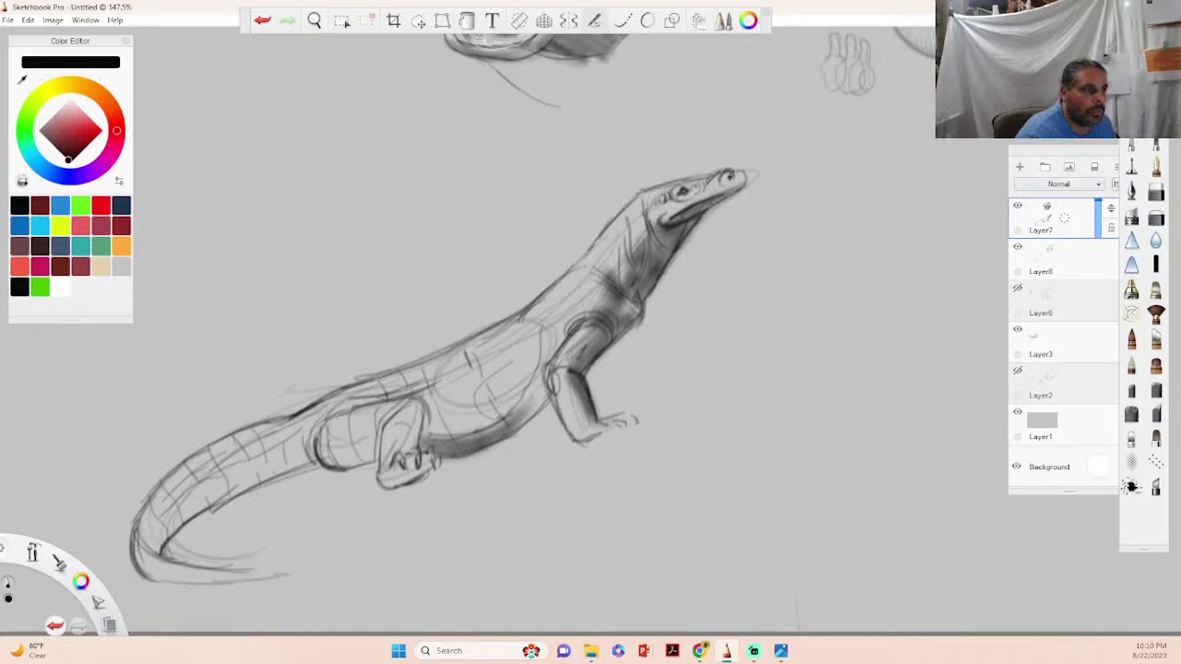
left_click_drag(722, 201, 705, 214)
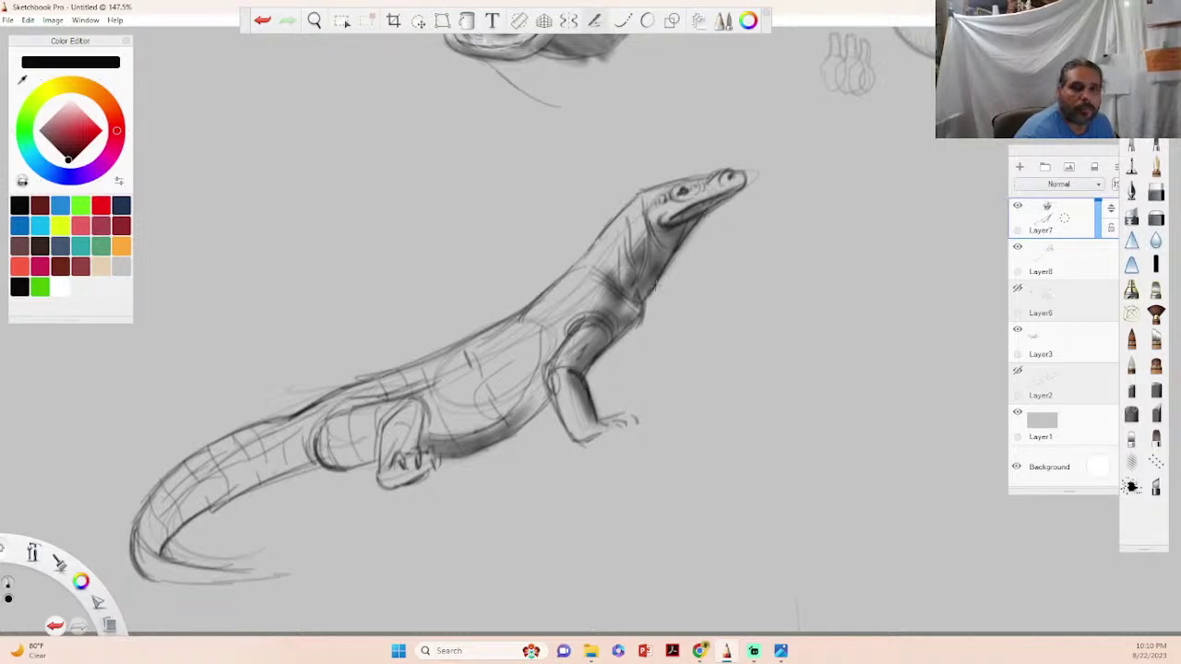
- Lighten the neck shading with a smaller eraser, and redraw the neck folds, jaw corner and throat edge in darker pencil
left_click(1156, 217)
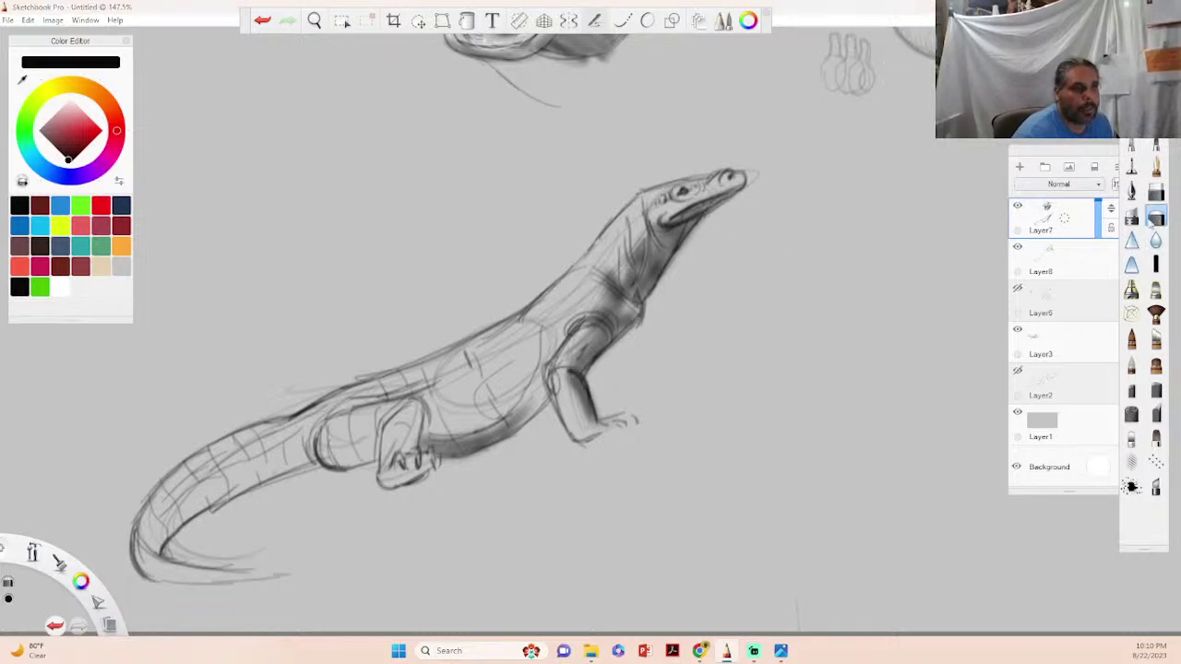
key("[")
key("[")
key("[")
key("[")
mouse_move(648, 240)
left_mouse_down()
mouse_move(623, 307)
mouse_move(628, 236)
left_mouse_up()
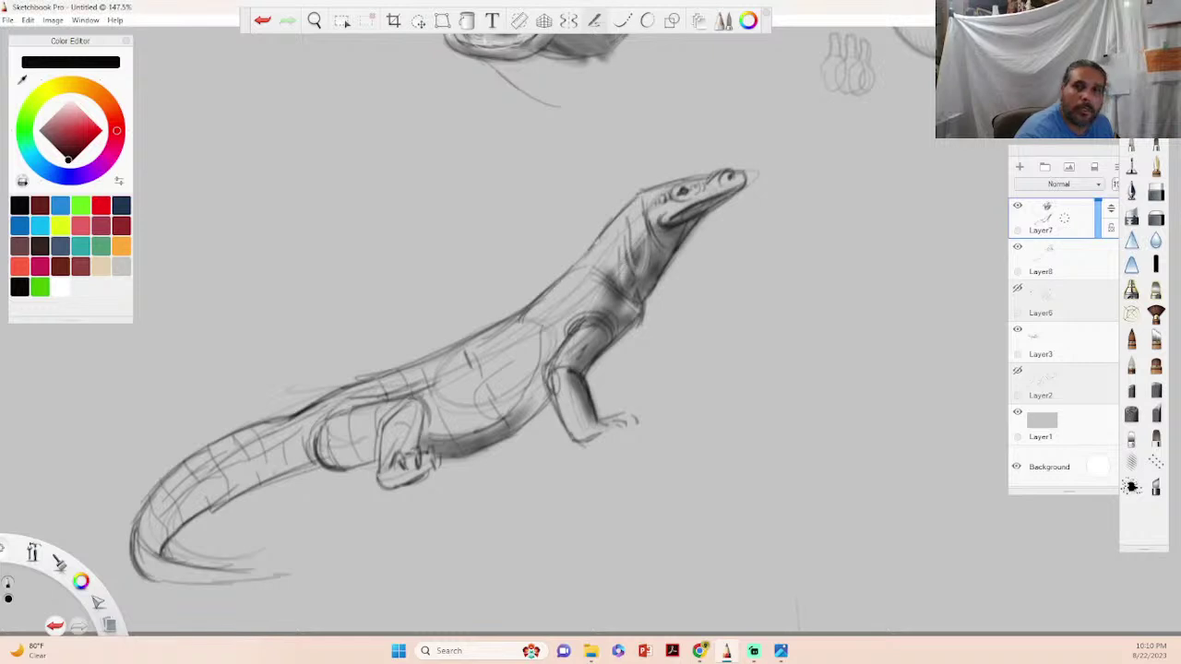
left_click_drag(641, 269, 645, 242)
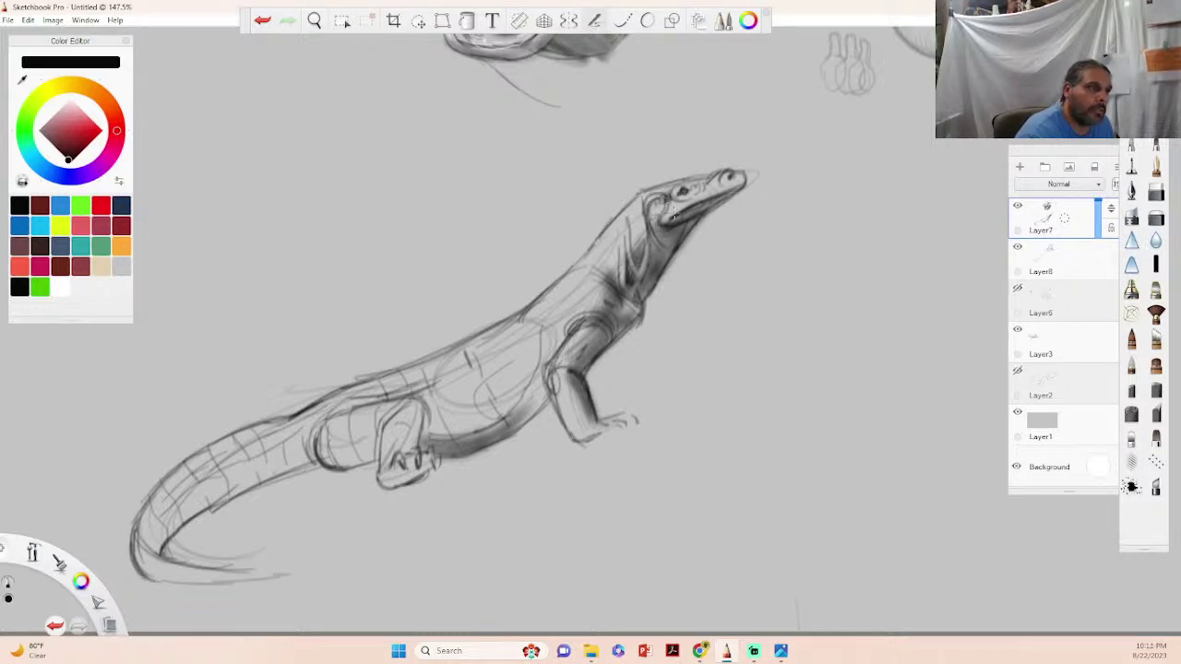
mouse_move(677, 232)
left_mouse_down()
mouse_move(666, 247)
mouse_move(685, 238)
mouse_move(679, 254)
left_mouse_up()
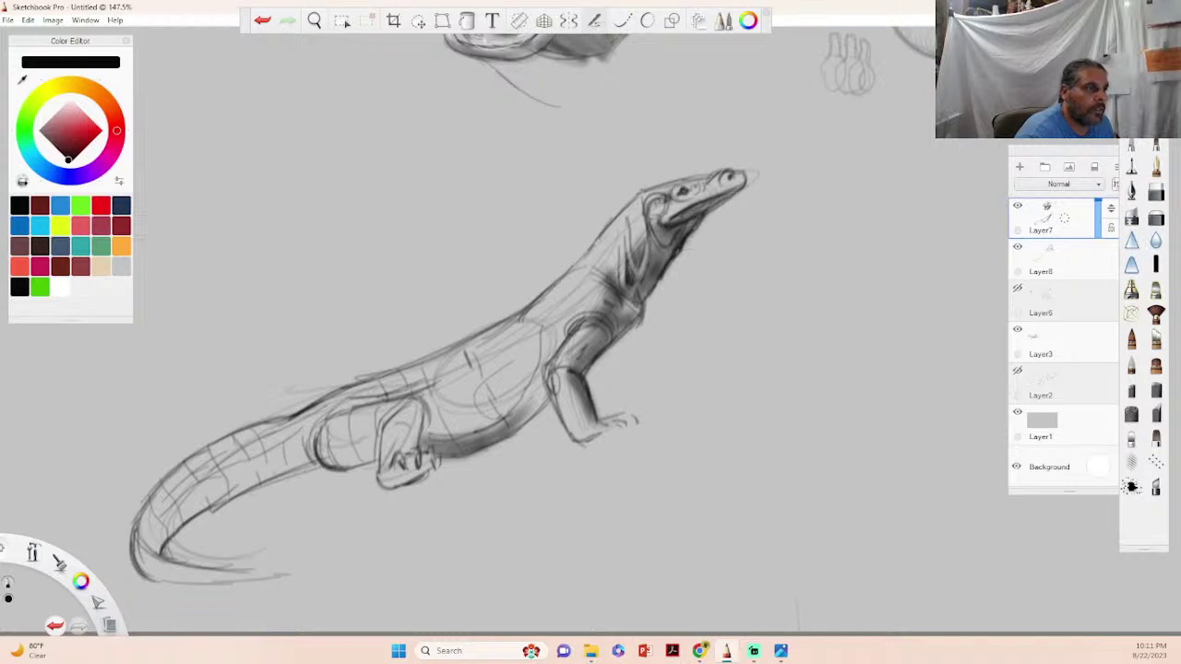
- Sketch an uneven ground line on both sides of the front foot and shade the hind foot
left_click_drag(598, 427, 756, 427)
mouse_move(565, 439)
left_mouse_down()
mouse_move(457, 471)
mouse_move(403, 451)
left_mouse_up()
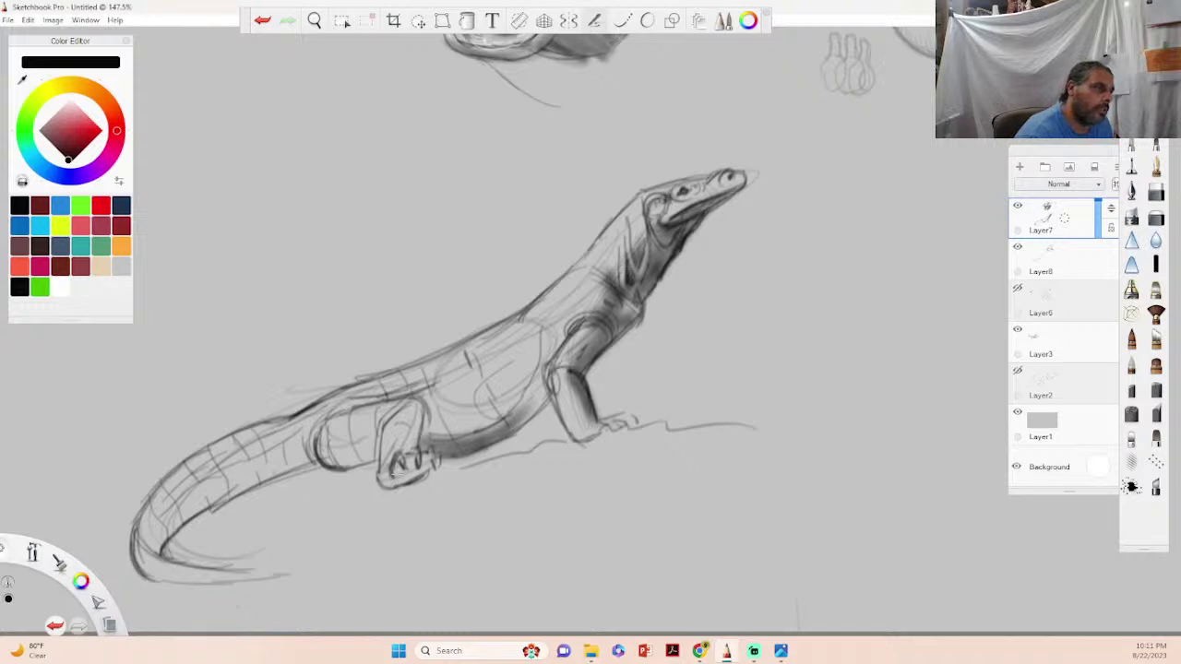
left_click_drag(396, 476, 441, 461)
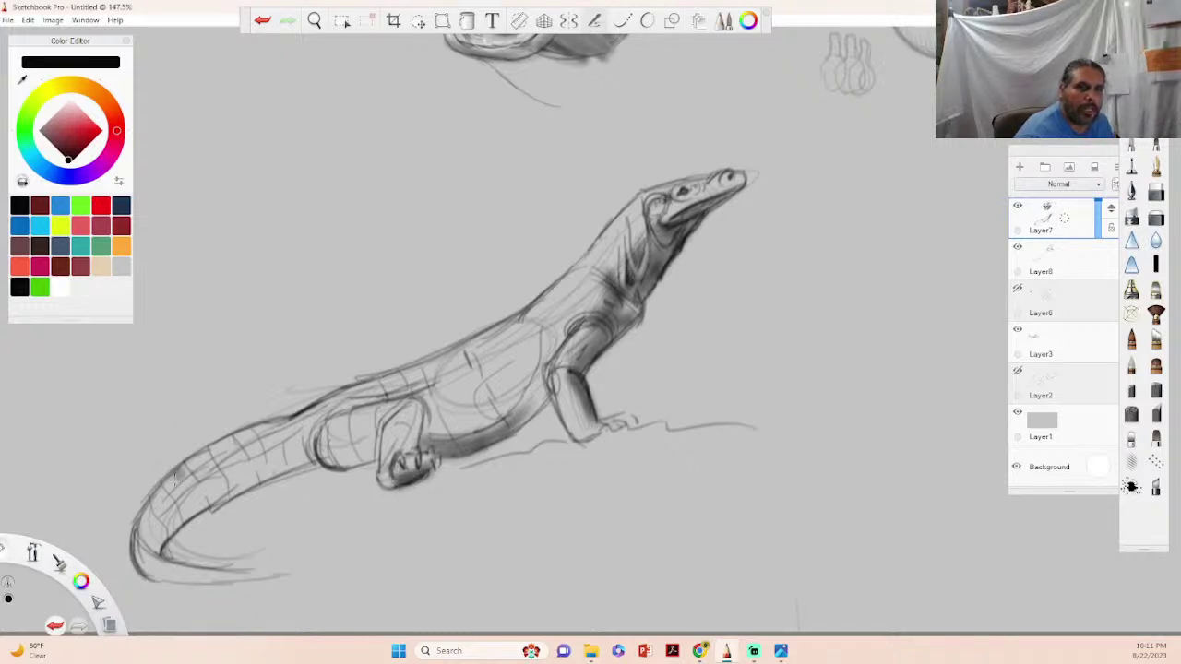
- Shade along the tail, hips, back and lower belly, and accent the tail's upper edge and base with darker pencil lines
mouse_move(165, 519)
left_mouse_down()
mouse_move(223, 467)
mouse_move(164, 528)
mouse_move(266, 441)
left_mouse_up()
left_click_drag(205, 485, 310, 430)
mouse_move(236, 467)
left_mouse_down()
mouse_move(356, 404)
mouse_move(432, 385)
left_mouse_up()
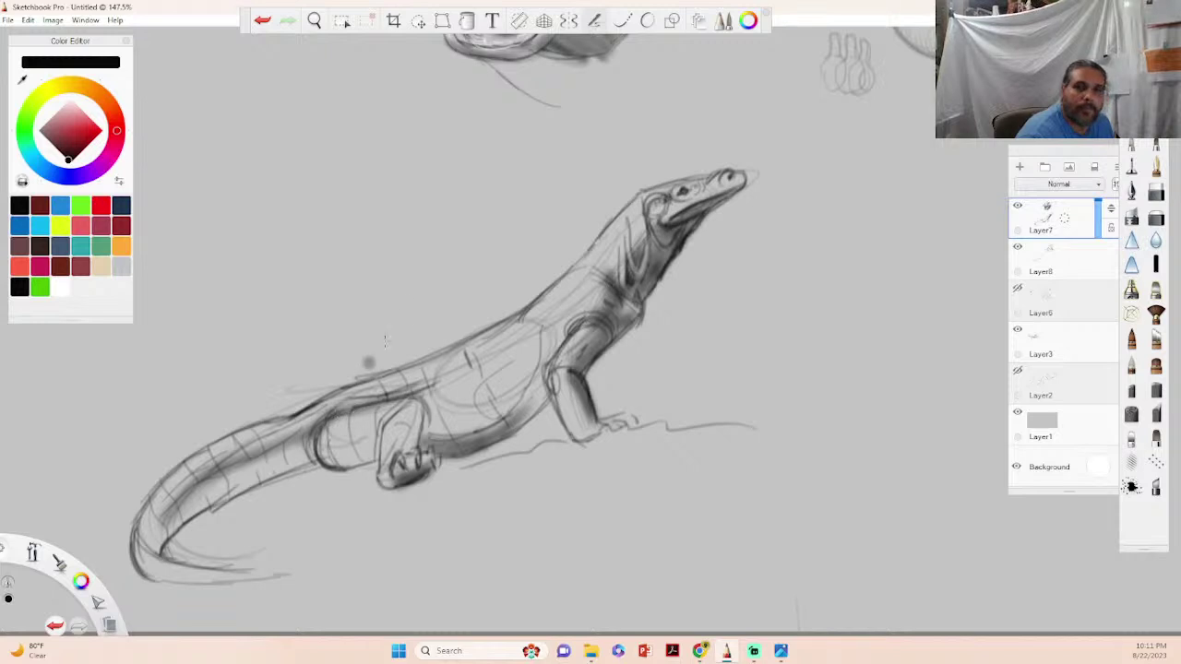
left_click_drag(363, 399, 463, 346)
mouse_move(481, 409)
left_mouse_down()
mouse_move(462, 437)
mouse_move(528, 374)
mouse_move(545, 406)
mouse_move(511, 413)
mouse_move(531, 406)
mouse_move(452, 471)
left_mouse_up()
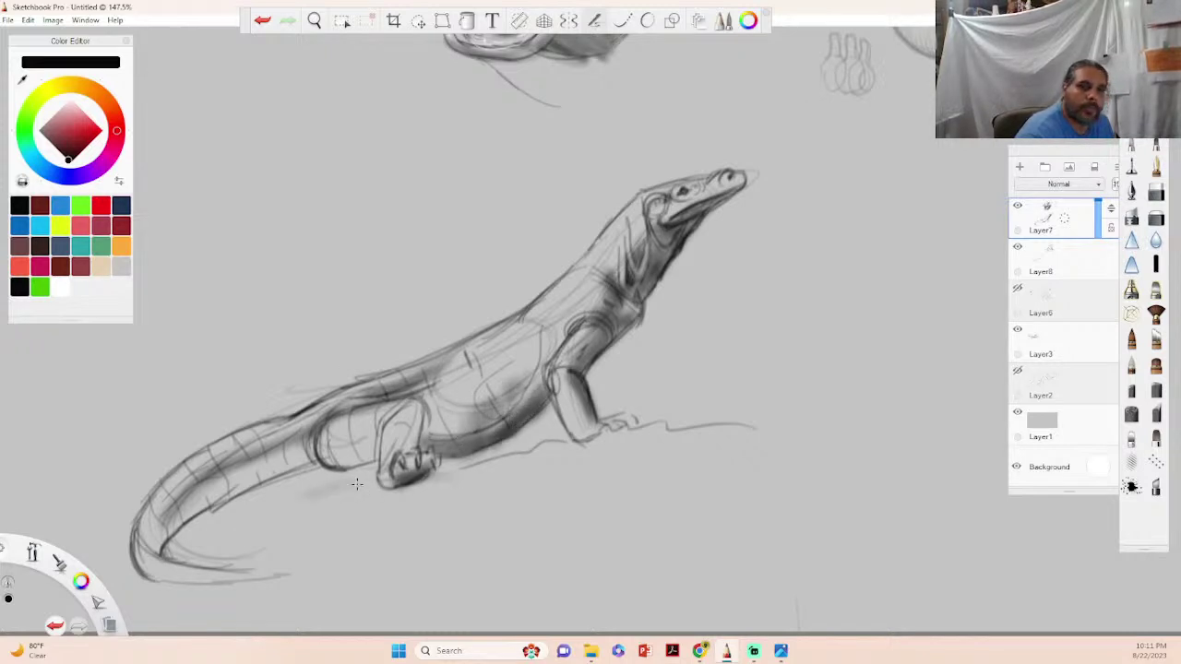
mouse_move(135, 548)
left_mouse_down()
mouse_move(155, 546)
mouse_move(144, 535)
left_mouse_up()
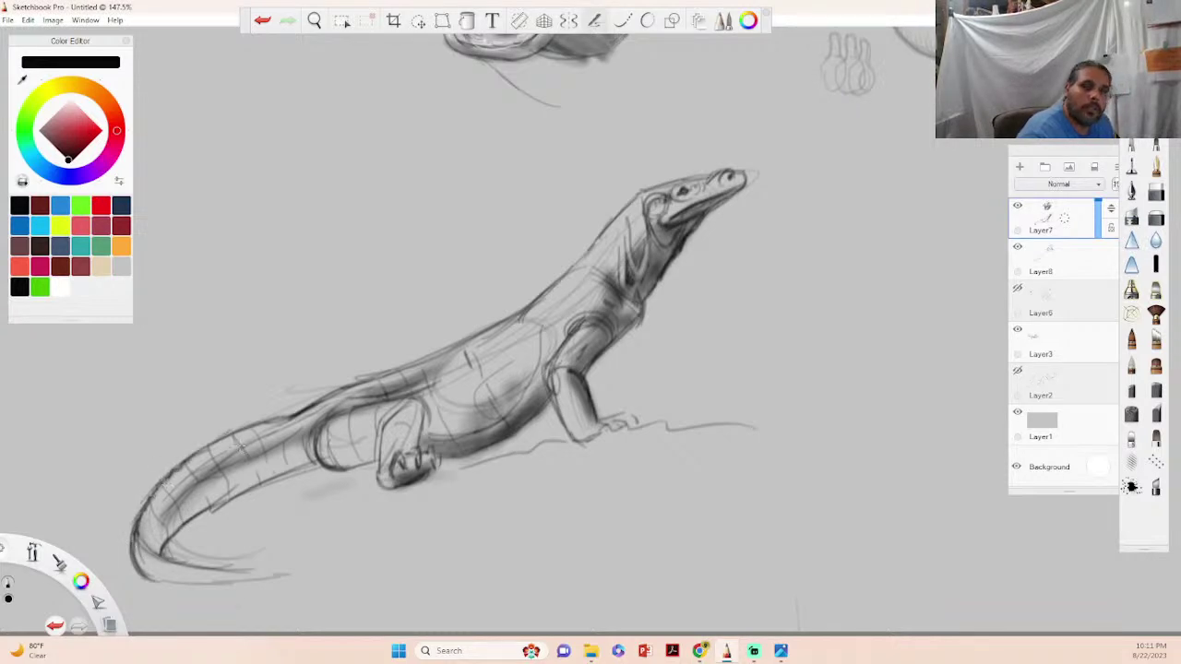
left_click_drag(278, 446, 331, 422)
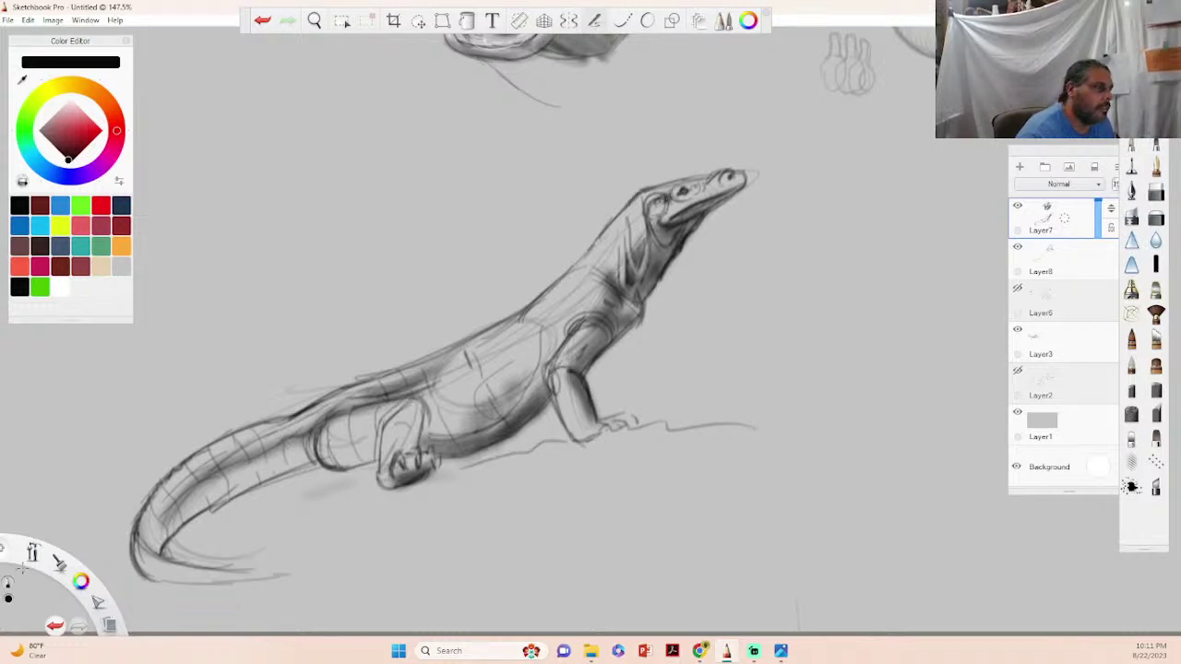
- Select the finished upright komodo on Layer7, scale it down, move it below the crawling komodo at the canvas's left side, and deselect
left_click_drag(33, 554, 133, 450)
left_click_drag(589, 275, 466, 299)
left_click_drag(541, 335, 478, 407)
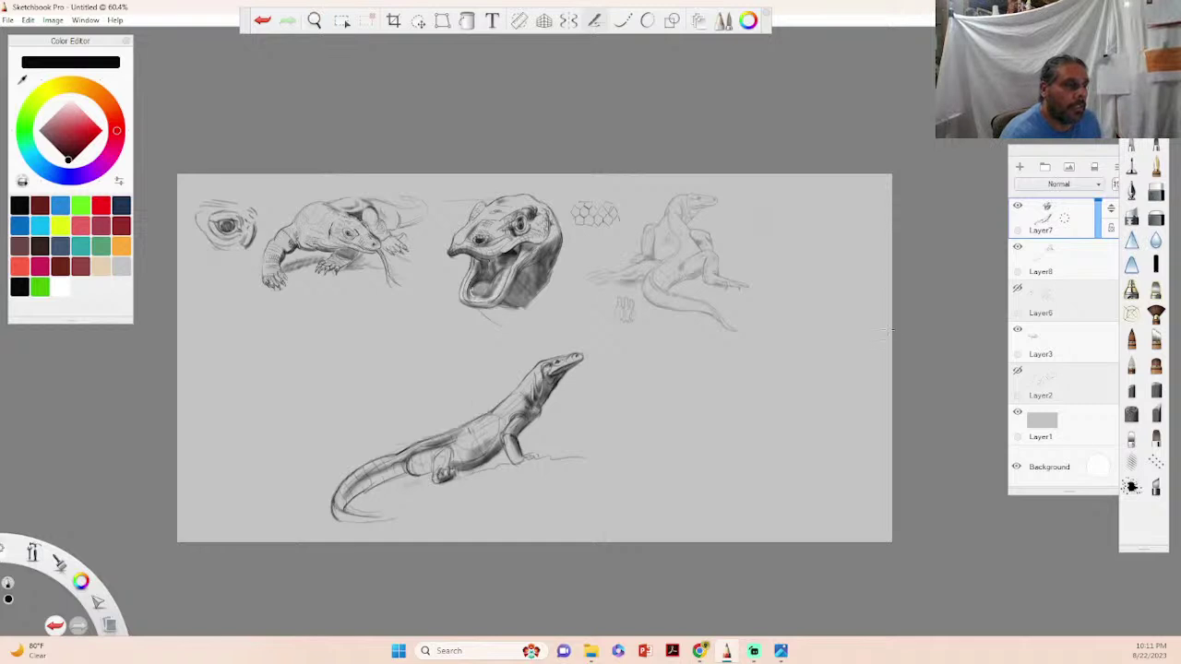
left_click(418, 21)
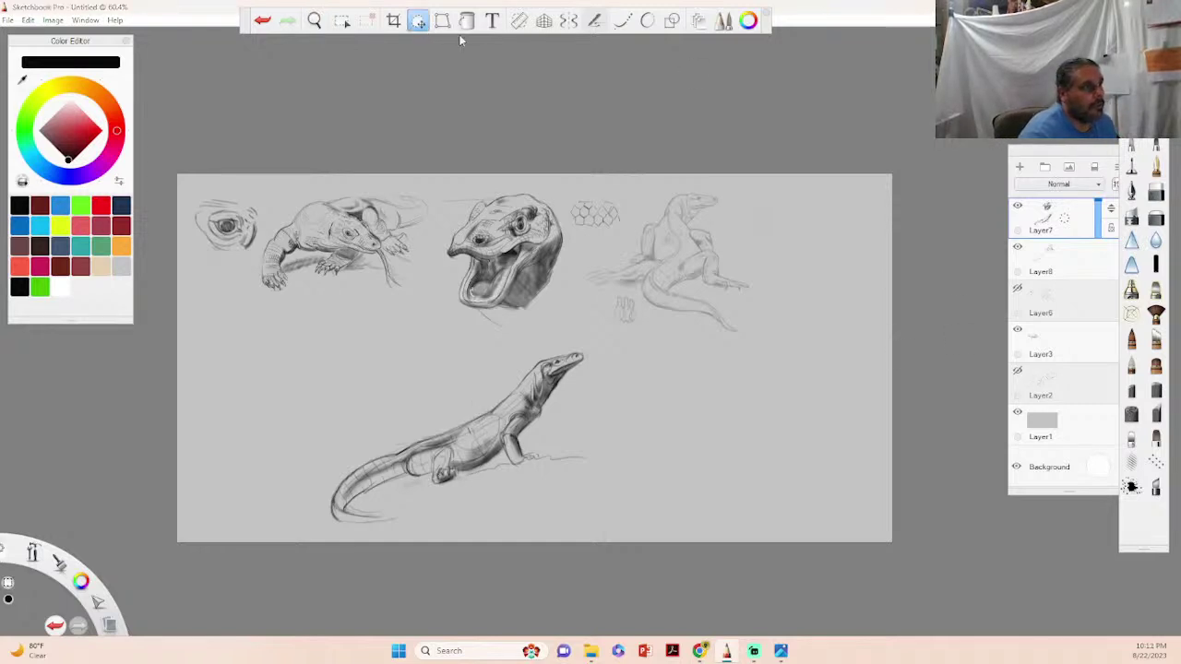
left_click(775, 48)
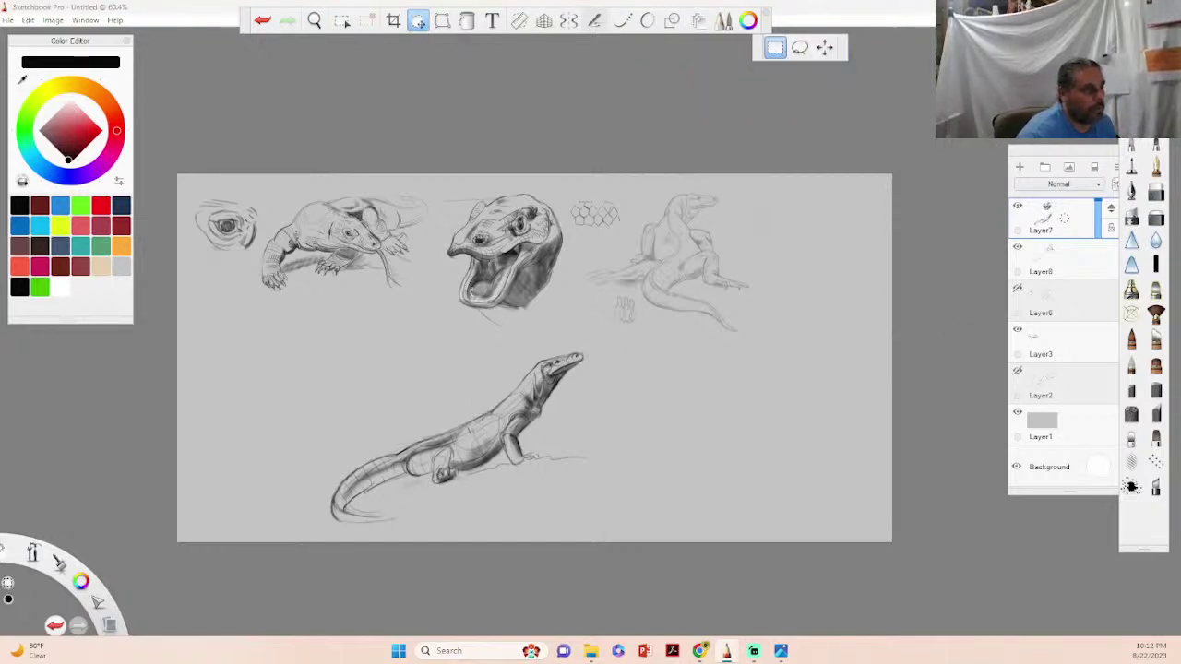
left_click_drag(600, 325, 316, 542)
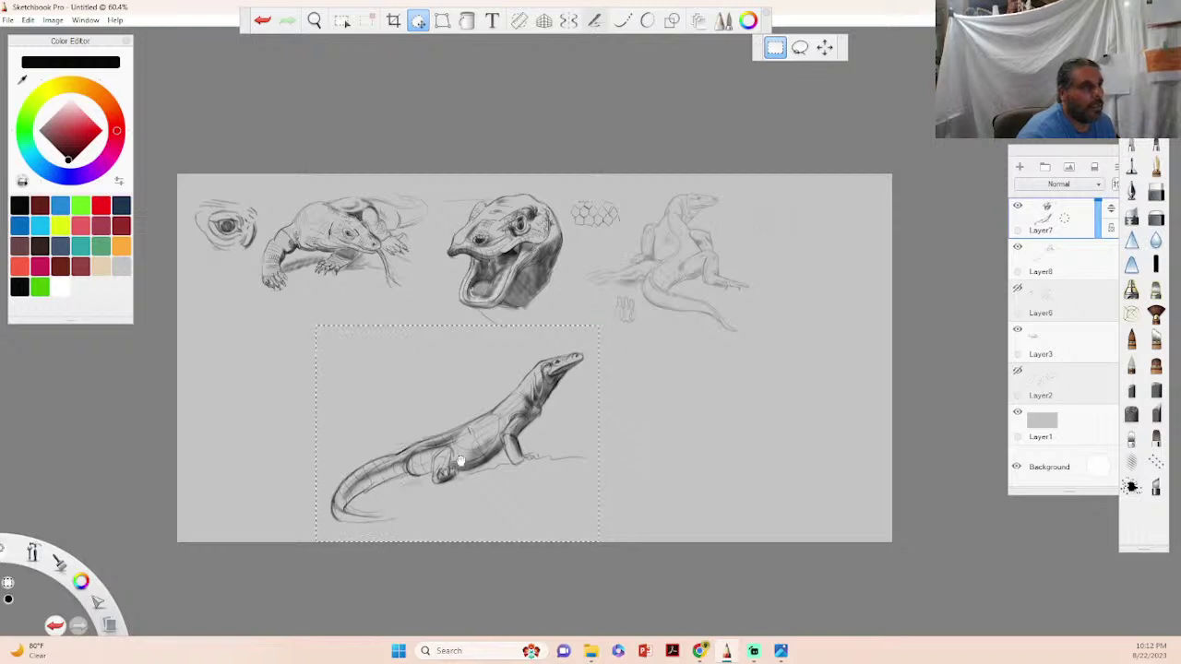
left_click(824, 47)
left_click_drag(805, 142, 686, 103)
left_click_drag(429, 312, 388, 325)
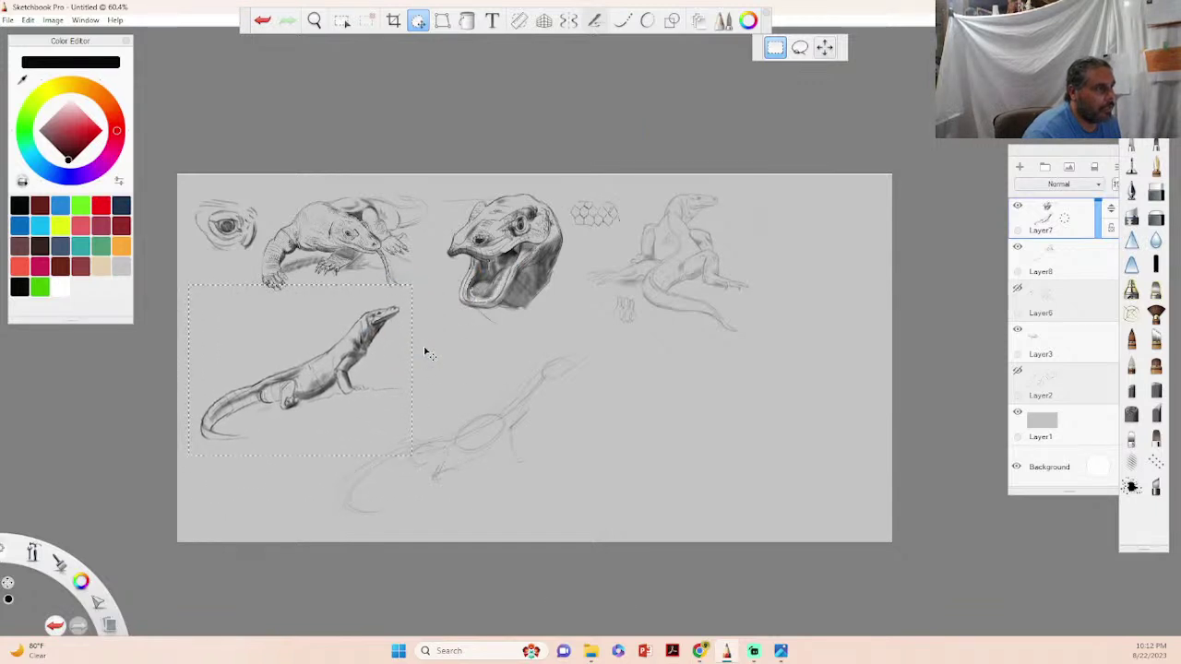
key("ctrl+d")
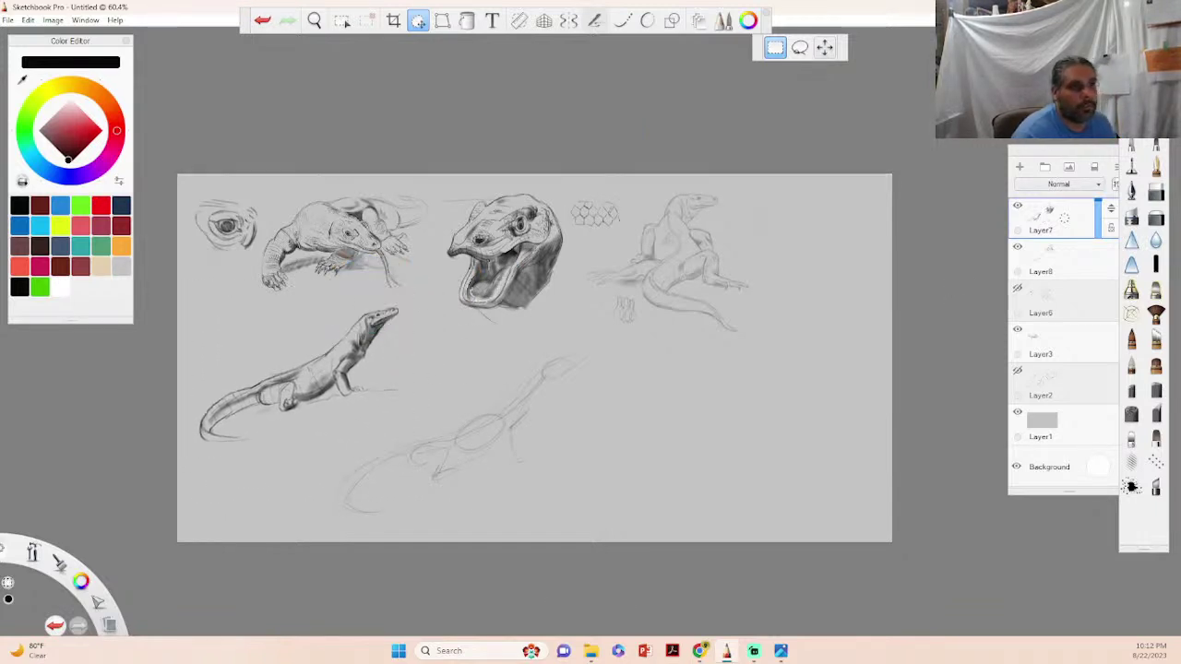
- Raise Layer8 to full opacity and move the layer list clear of the brushes
left_click(1038, 264)
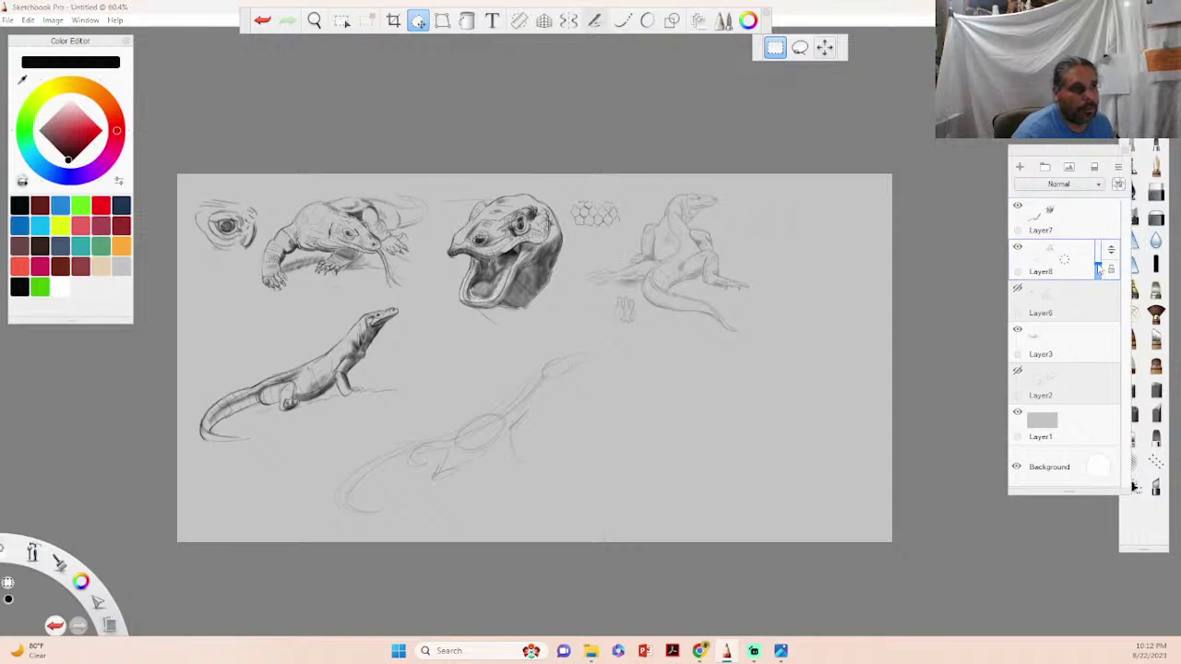
left_click_drag(1098, 270, 1102, 230)
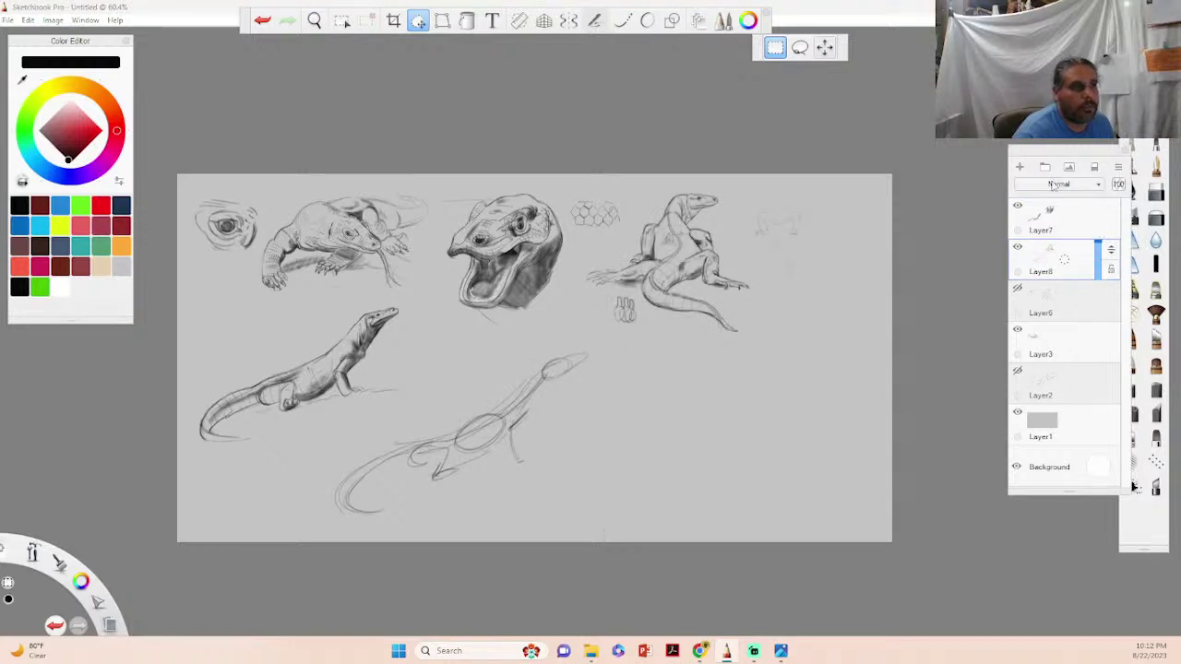
left_click_drag(1071, 151, 1020, 141)
- Erase the leftover komodo construction sketch from the lower middle of the canvas on Layer8, including its stray marks
left_click(1156, 191)
mouse_move(493, 398)
left_mouse_down()
mouse_move(513, 415)
mouse_move(495, 399)
left_mouse_up()
left_click_drag(585, 356, 539, 384)
mouse_move(487, 447)
left_mouse_down()
mouse_move(439, 474)
mouse_move(425, 441)
left_mouse_up()
key("ctrl+z")
key("ctrl+z")
key("ctrl+z")
key("ctrl+z")
key("ctrl+z")
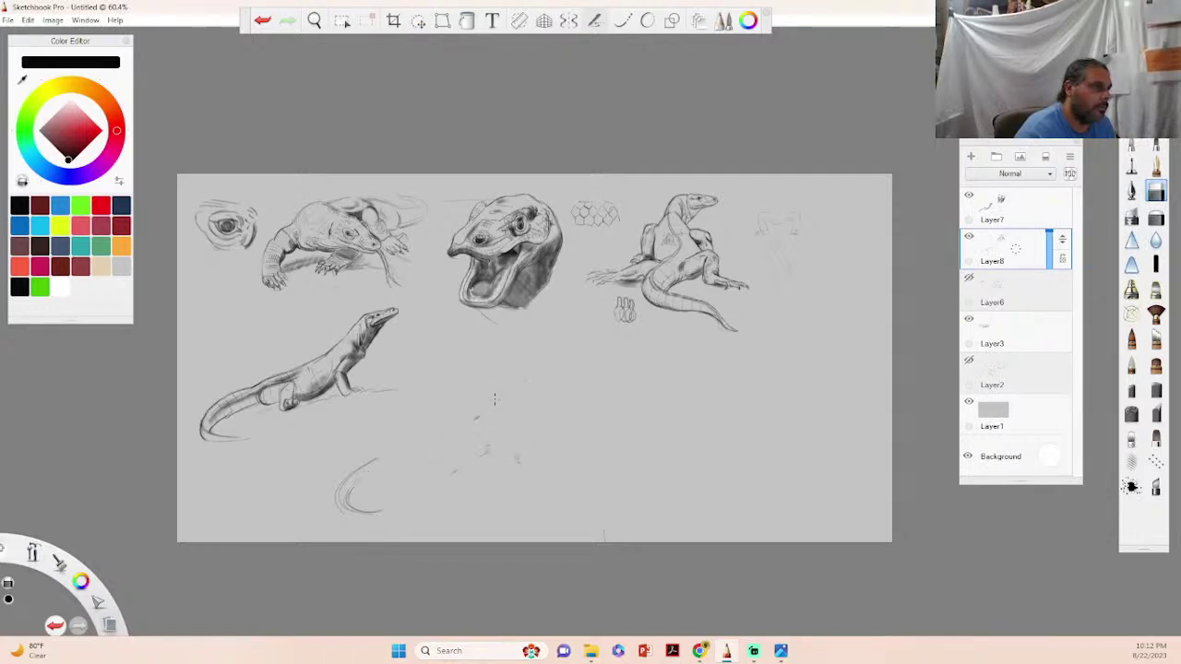
left_click(477, 417)
left_click(519, 459)
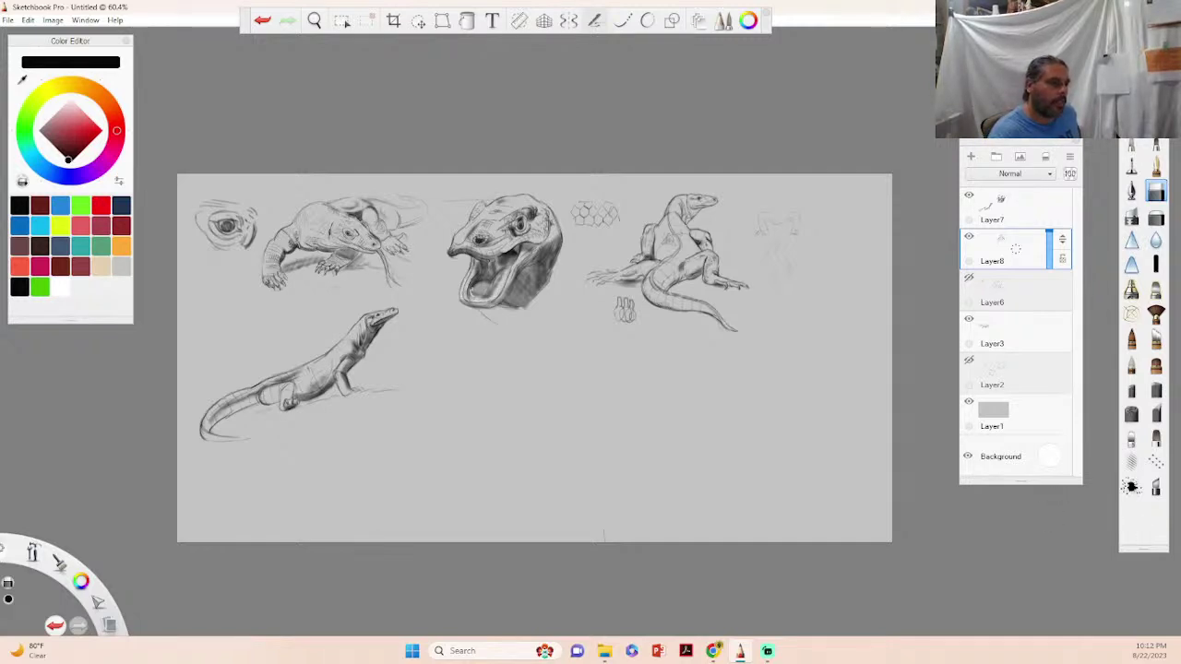
- Save the drawing as a TIFF file named "komodo dibujos" in the komodo folder inside PINTURA NARRATIVA LECHUZA
left_click(6, 20)
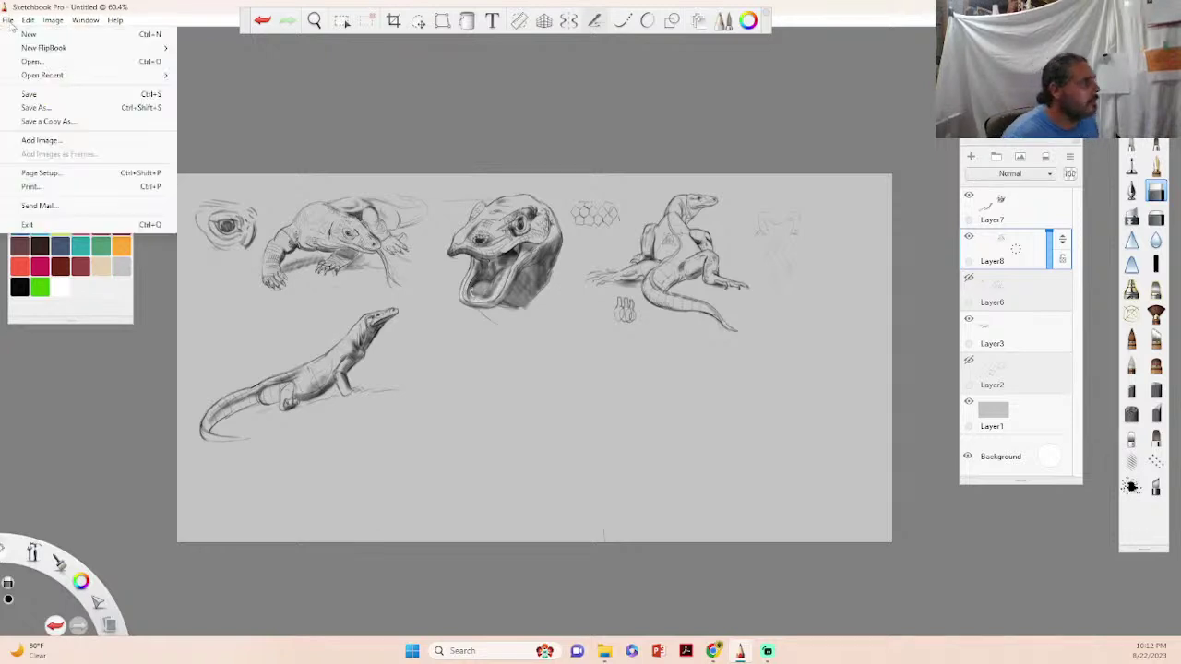
left_click(39, 109)
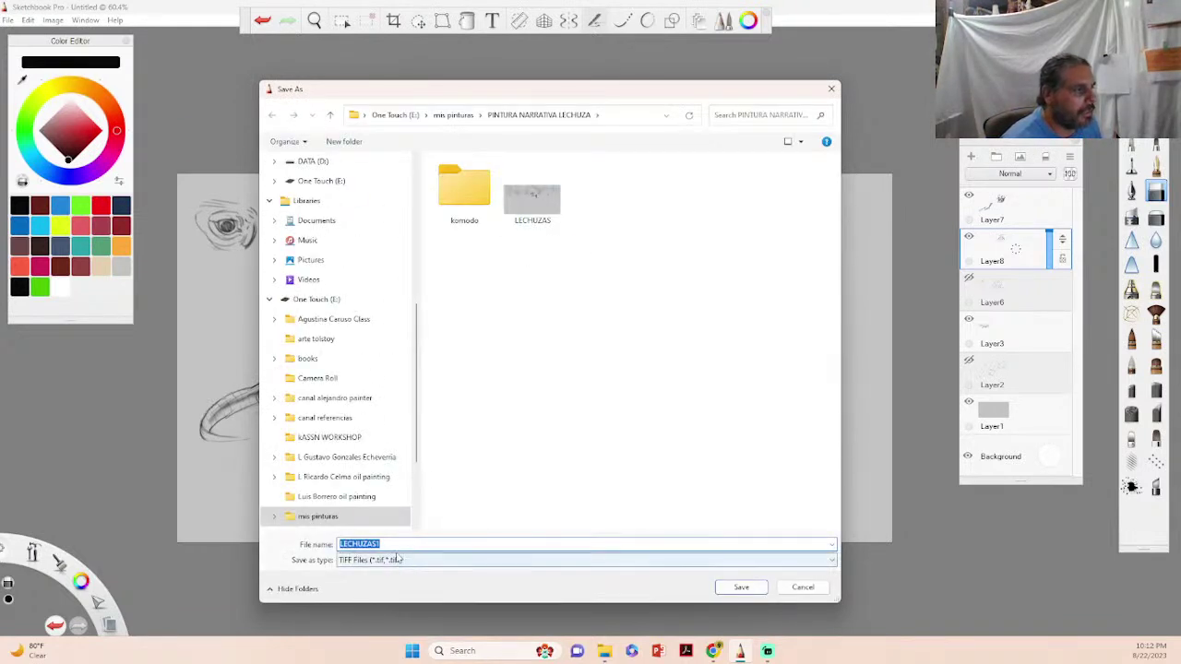
type("komodo")
key("Escape")
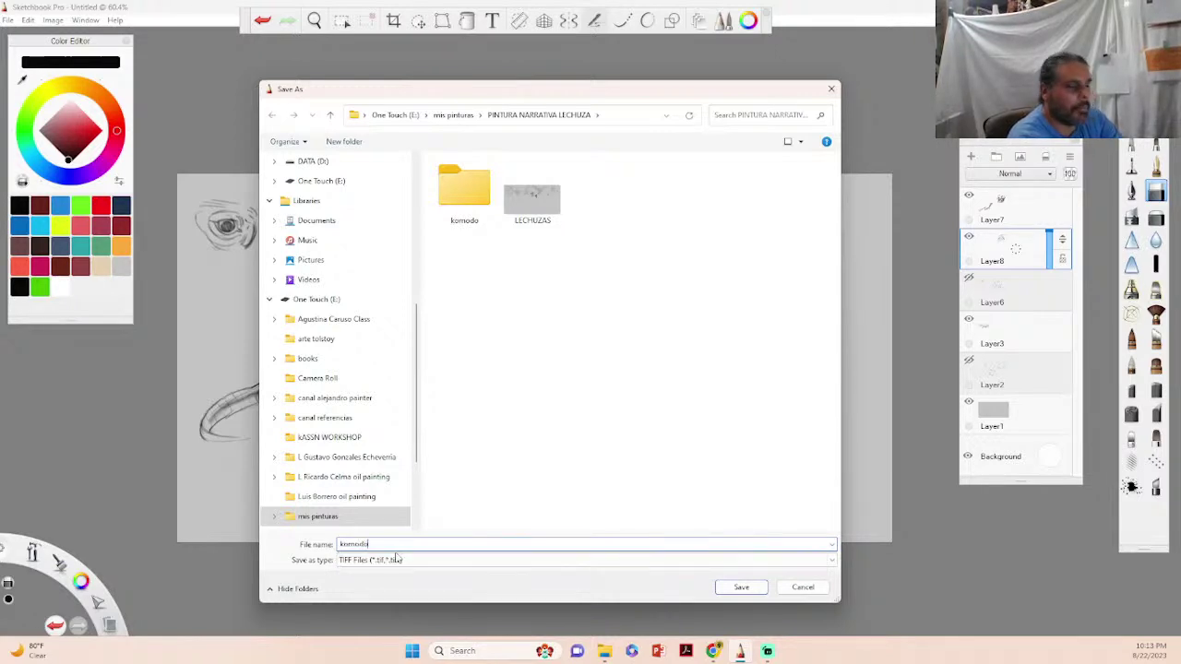
left_click(743, 589)
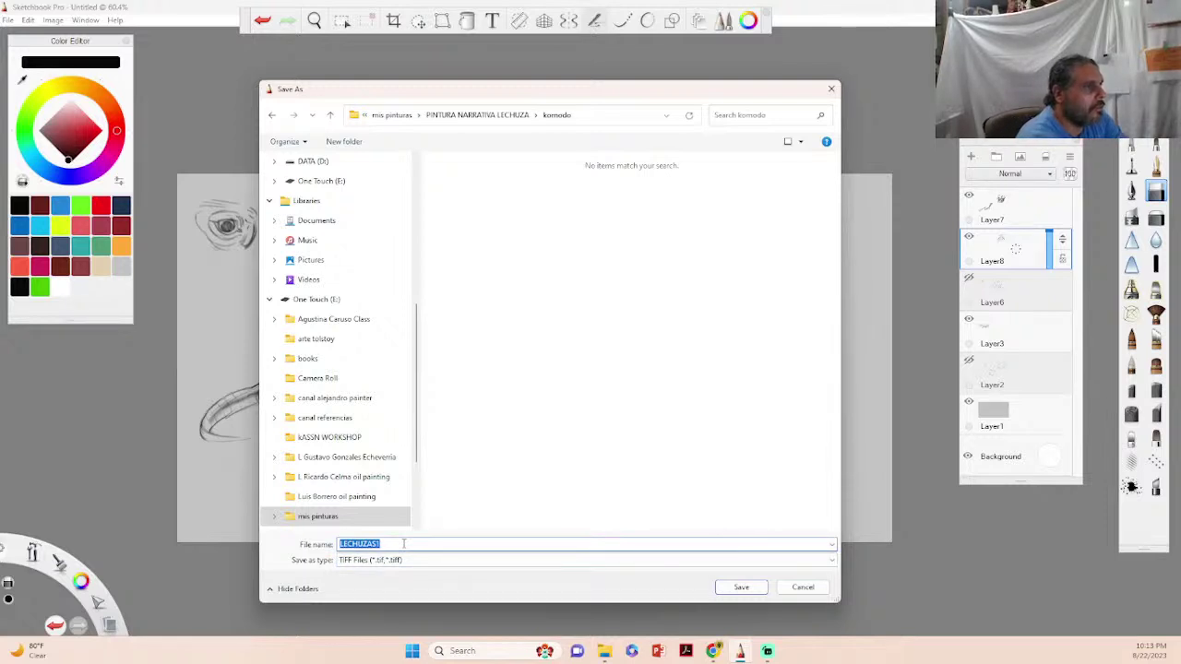
type("ko")
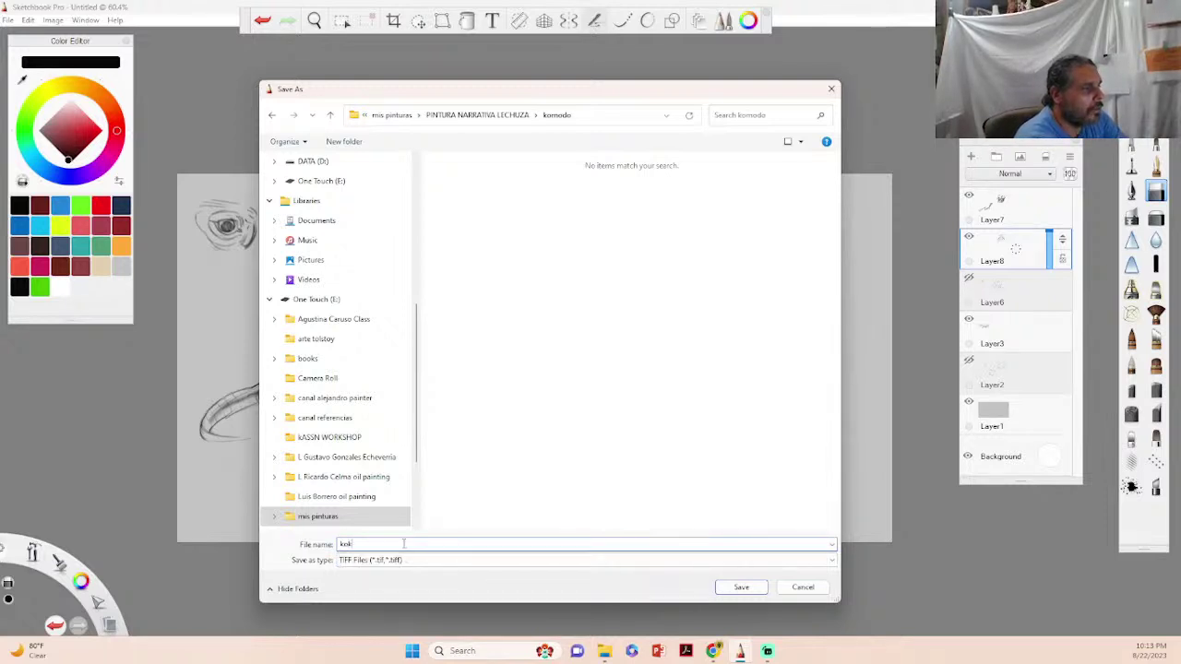
type("modo dibujos")
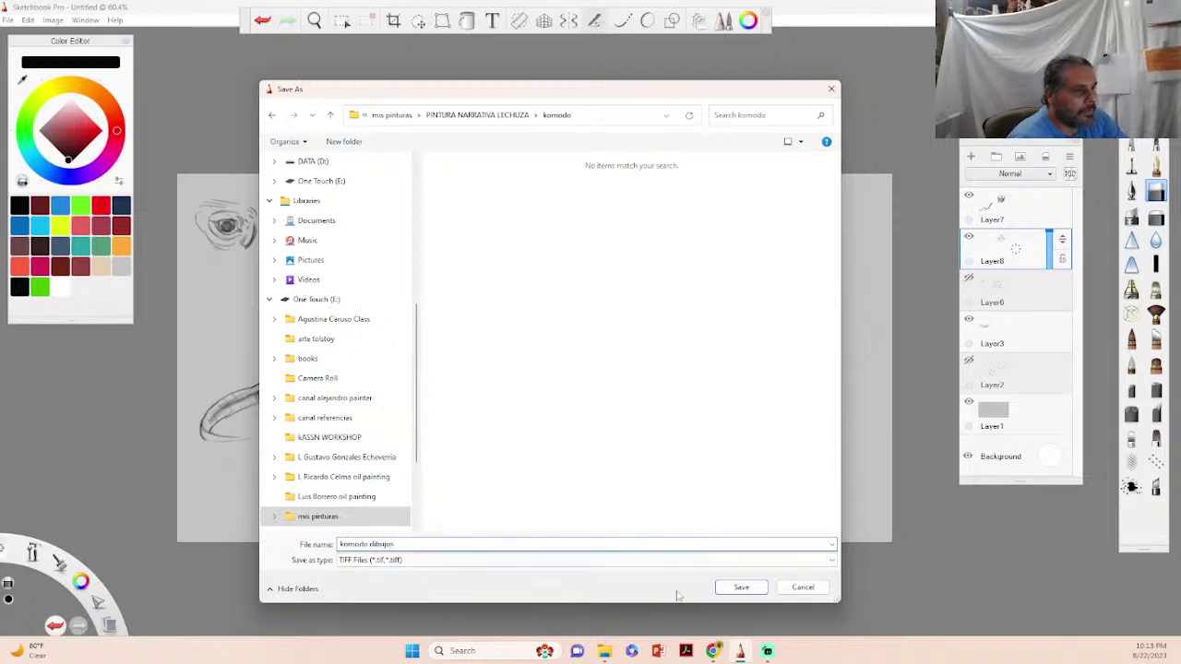
left_click(740, 587)
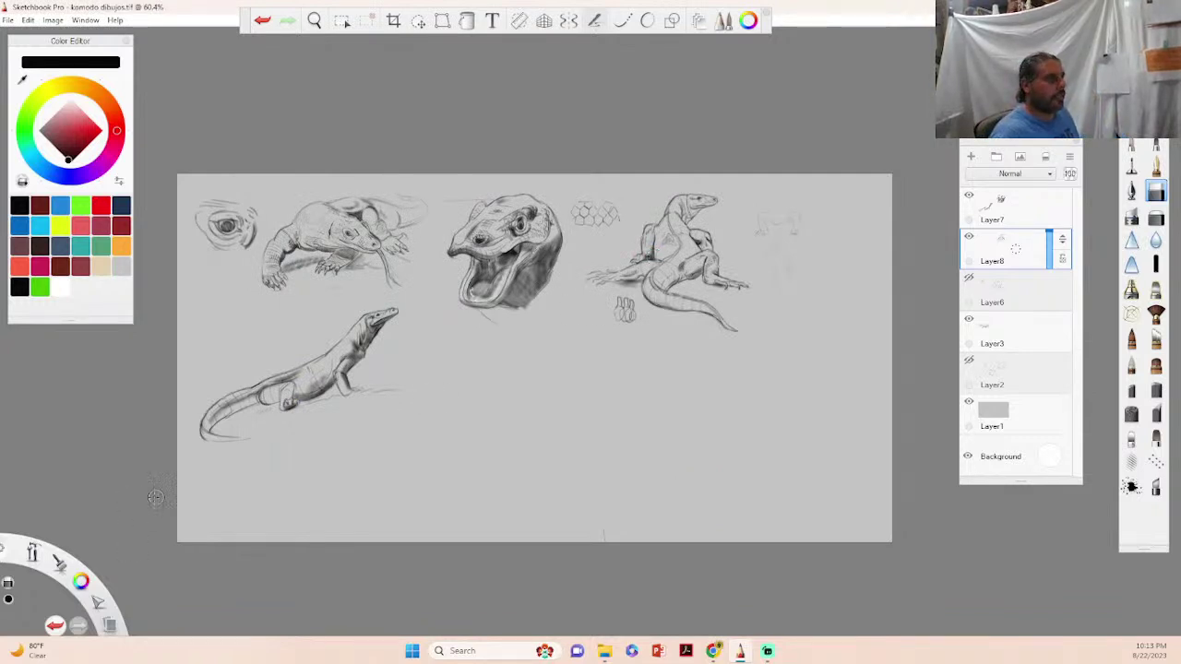
- Enlarge the view of the komodo studies and hide the layer list so the whole sheet is uncovered
key("space")
left_click_drag(470, 324, 545, 357)
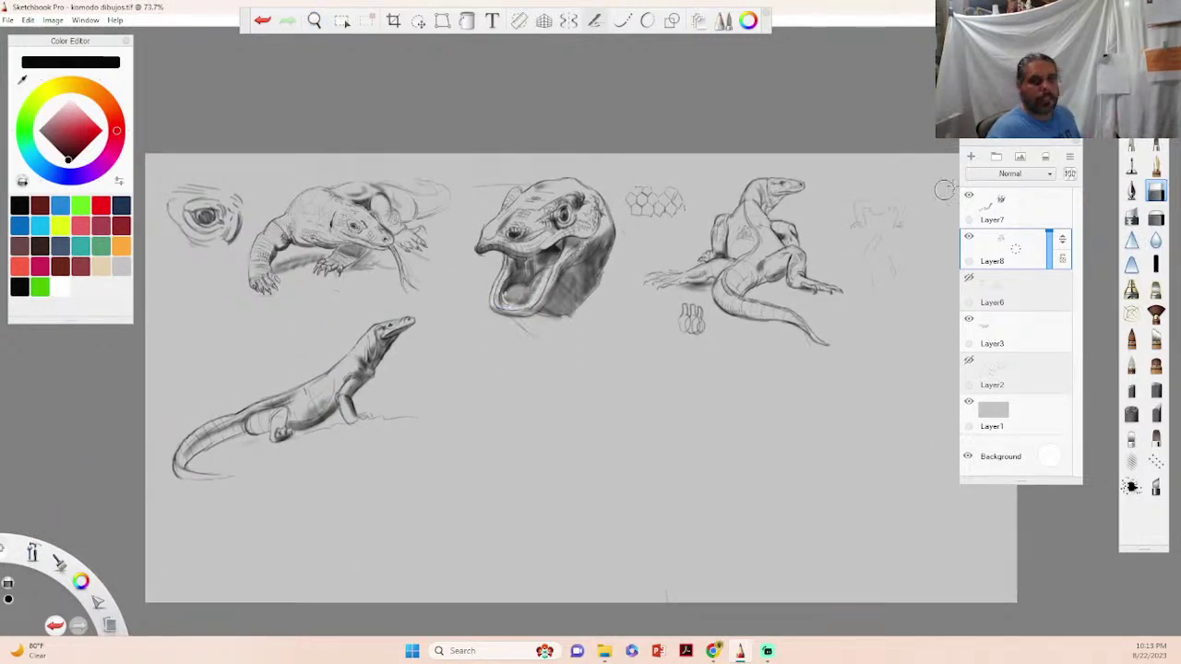
left_click_drag(1077, 145, 1091, 194)
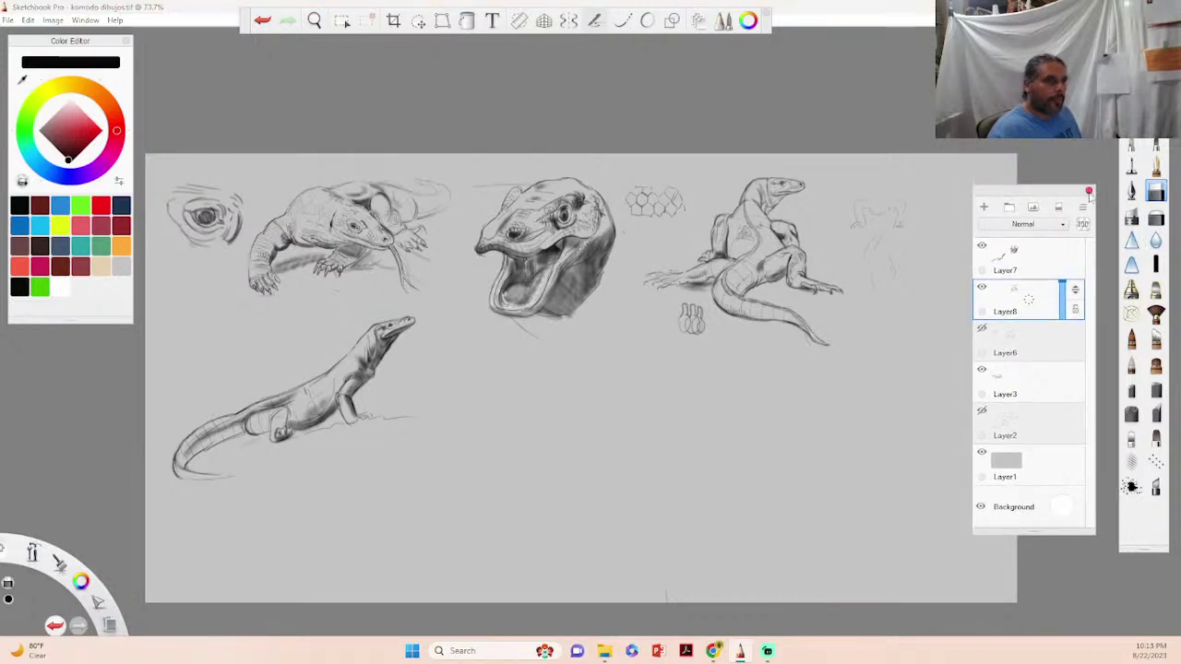
left_click(1089, 192)
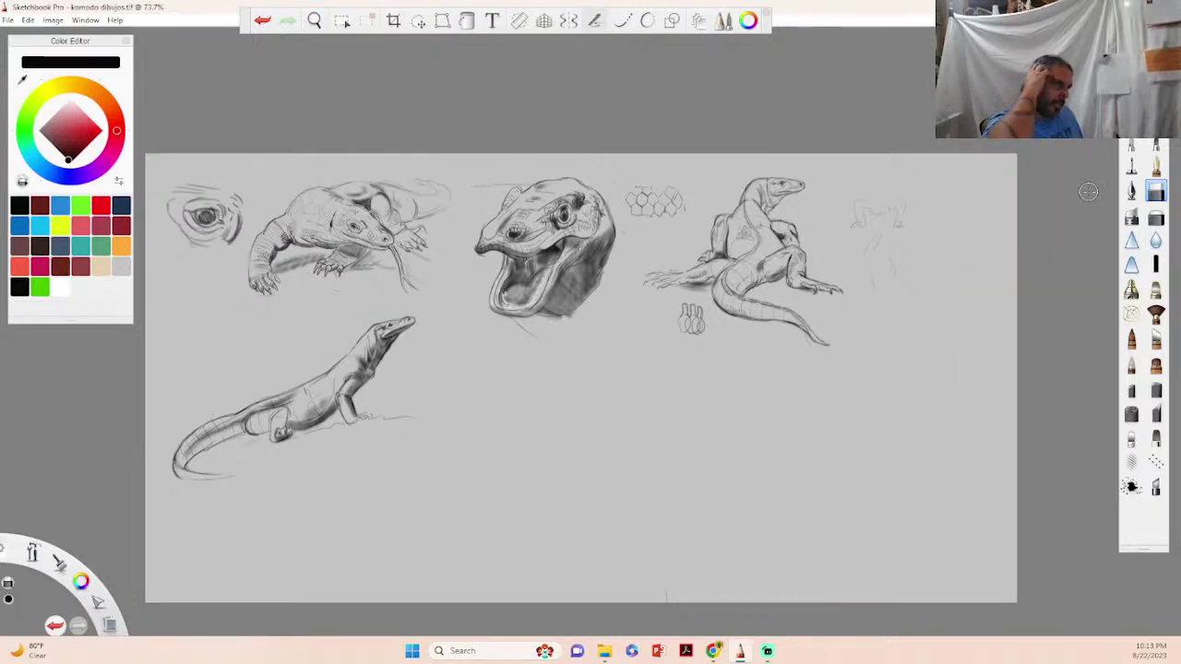